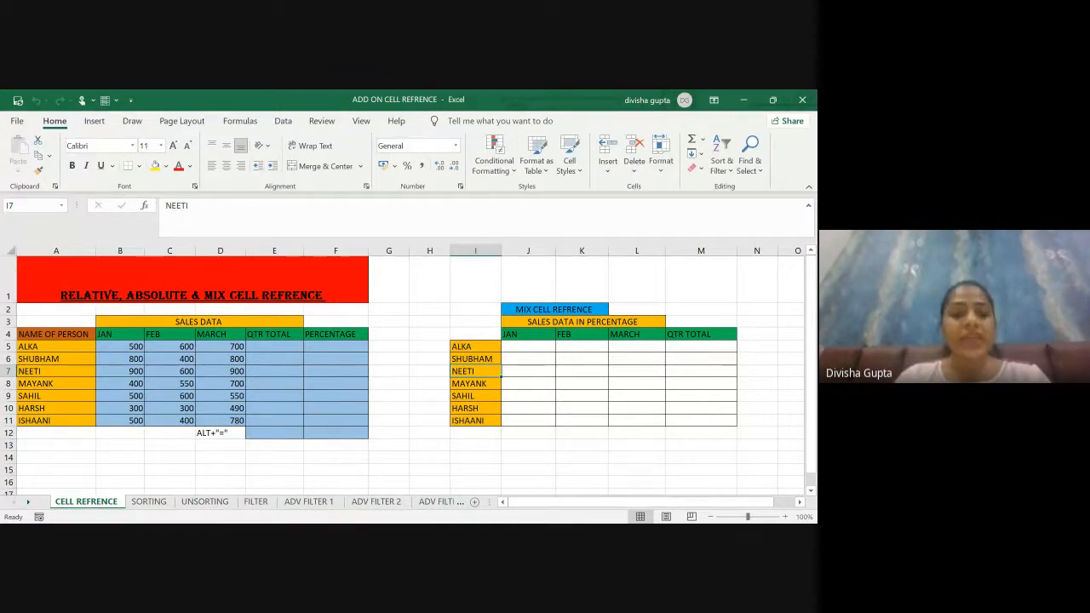
- Enter the formula =SUM(B5:D5) in cell E5 to total the first person's January to March sales
key("alt+Tab")
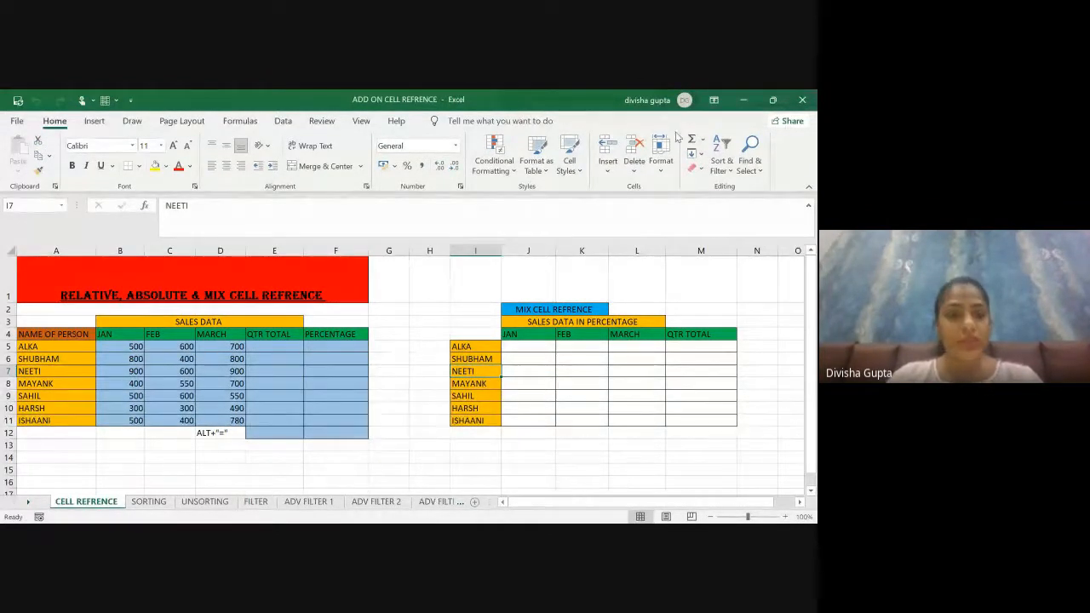
left_click(269, 347)
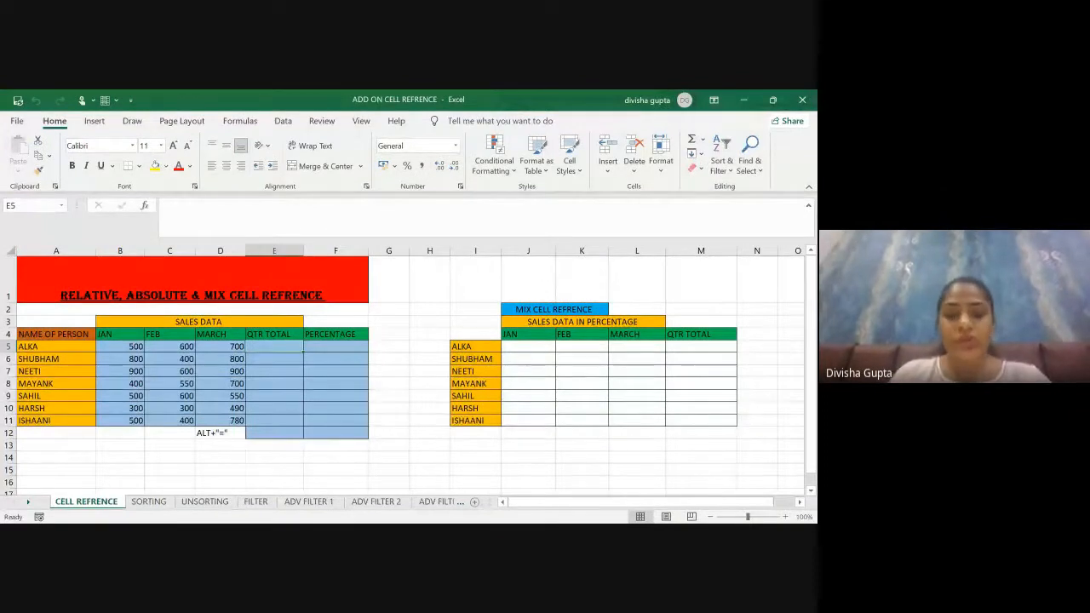
type("=Sum")
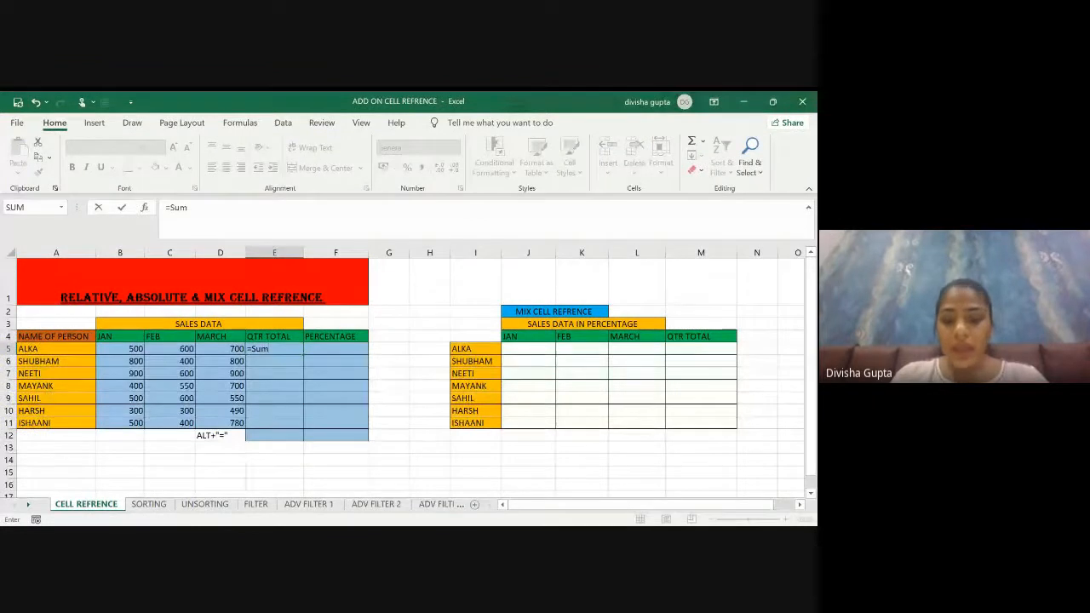
type("(")
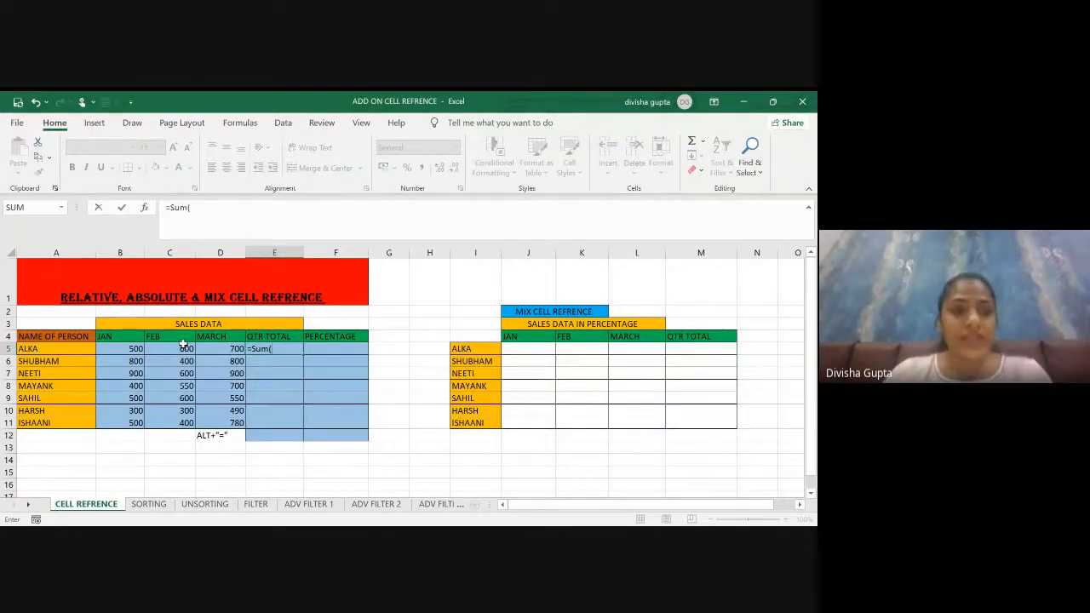
left_click(122, 350)
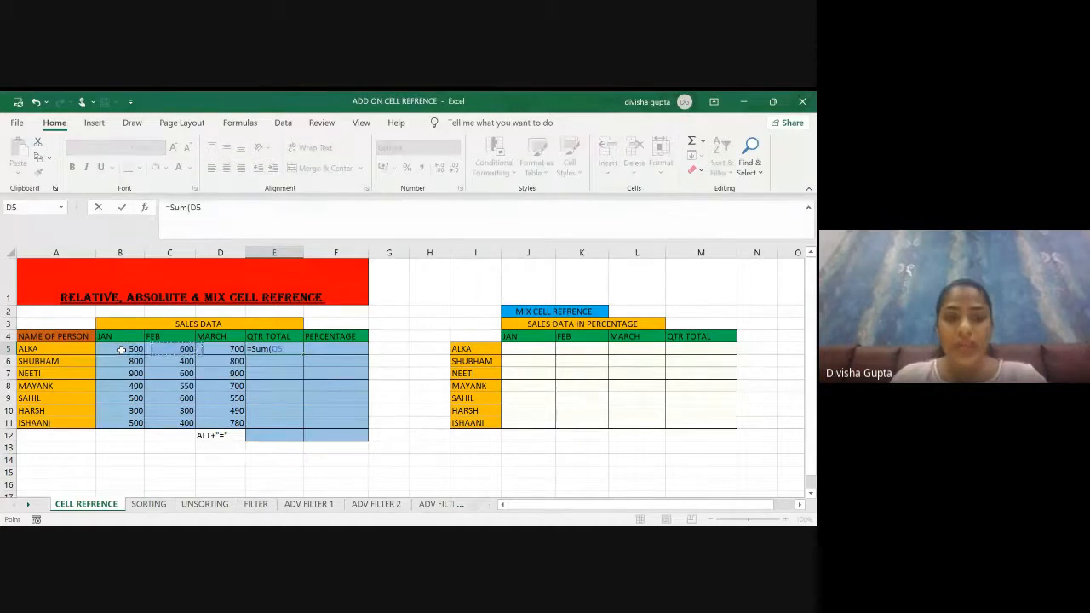
key("shift+Right")
key("shift+Right")
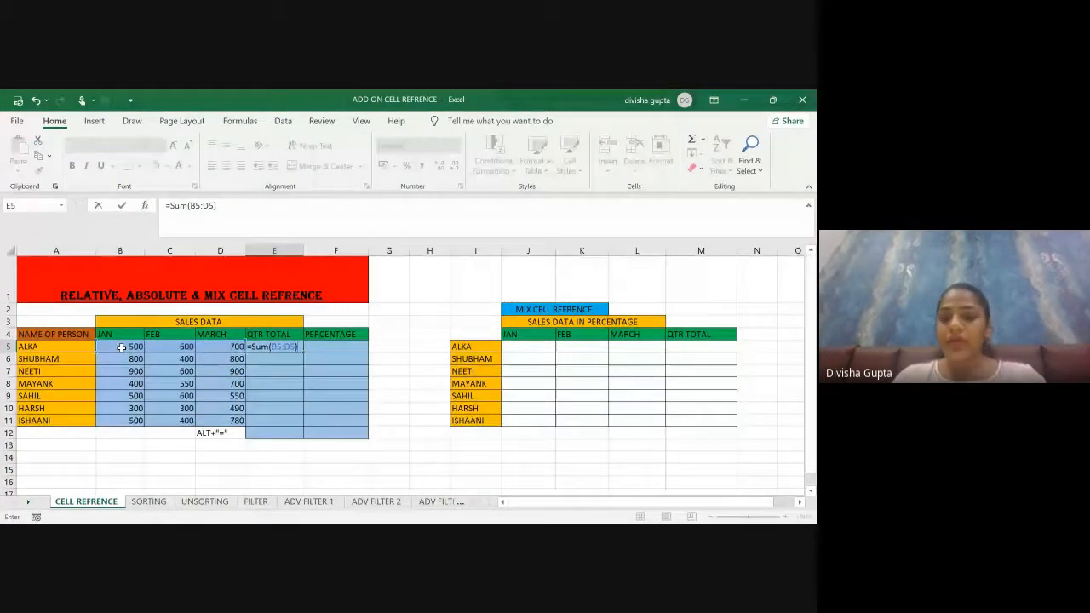
key("Return")
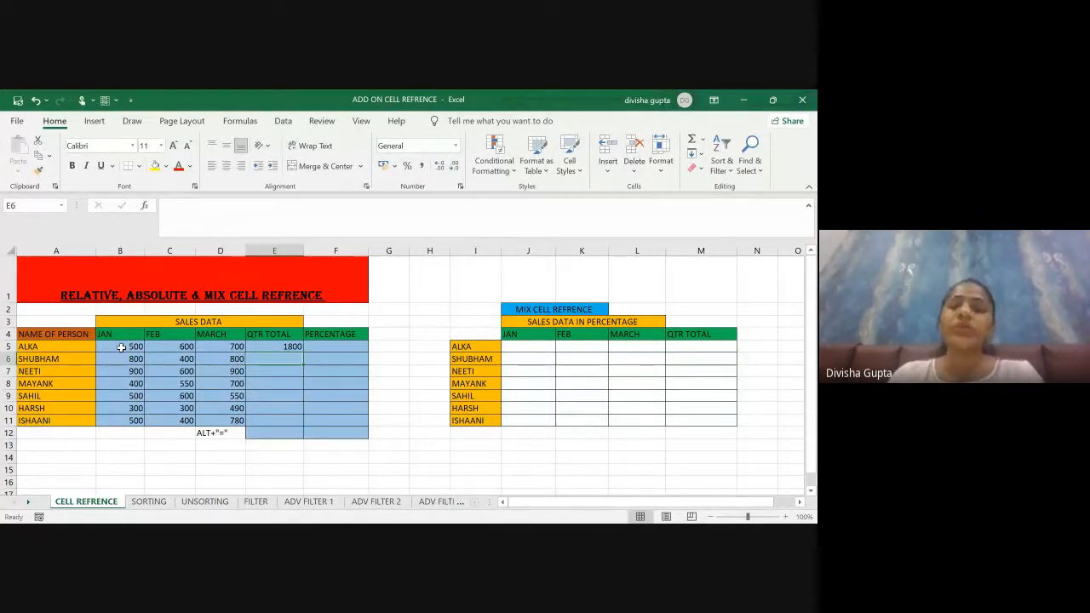
- Fill the SUM formula from E5 down through E11 in the QTR TOTAL column
left_click(257, 347)
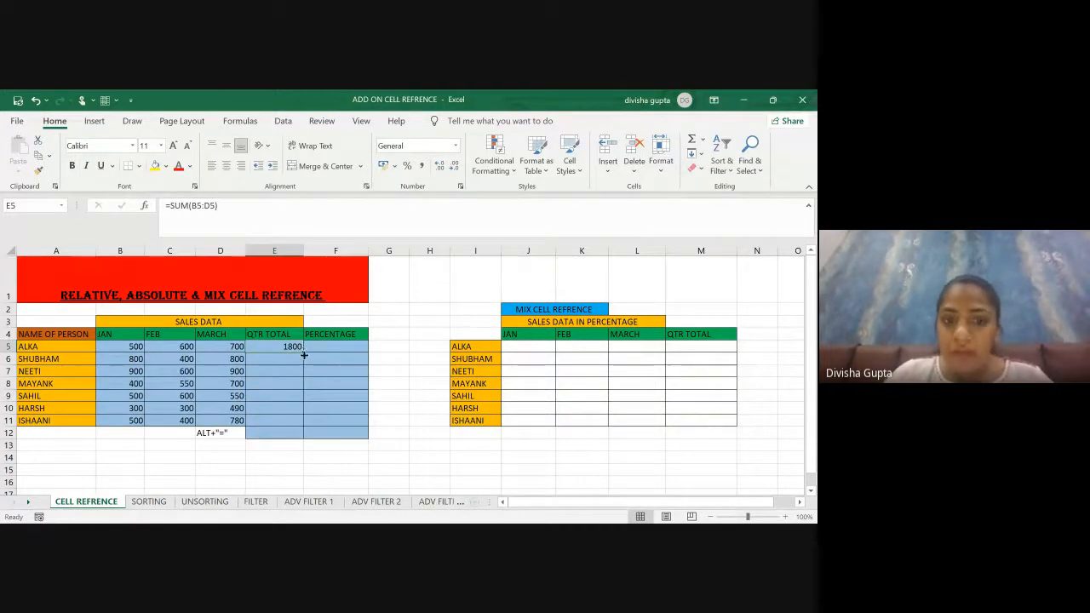
left_click_drag(303, 350, 304, 424)
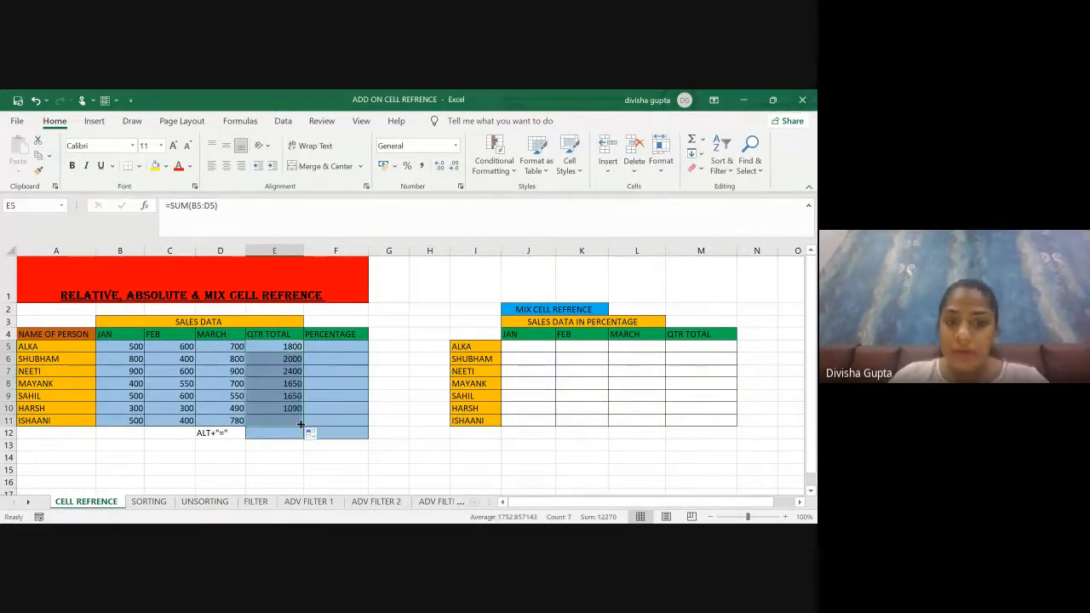
left_click(336, 359)
- Clear all the quarterly totals in cells E5 to E11
left_click(287, 346)
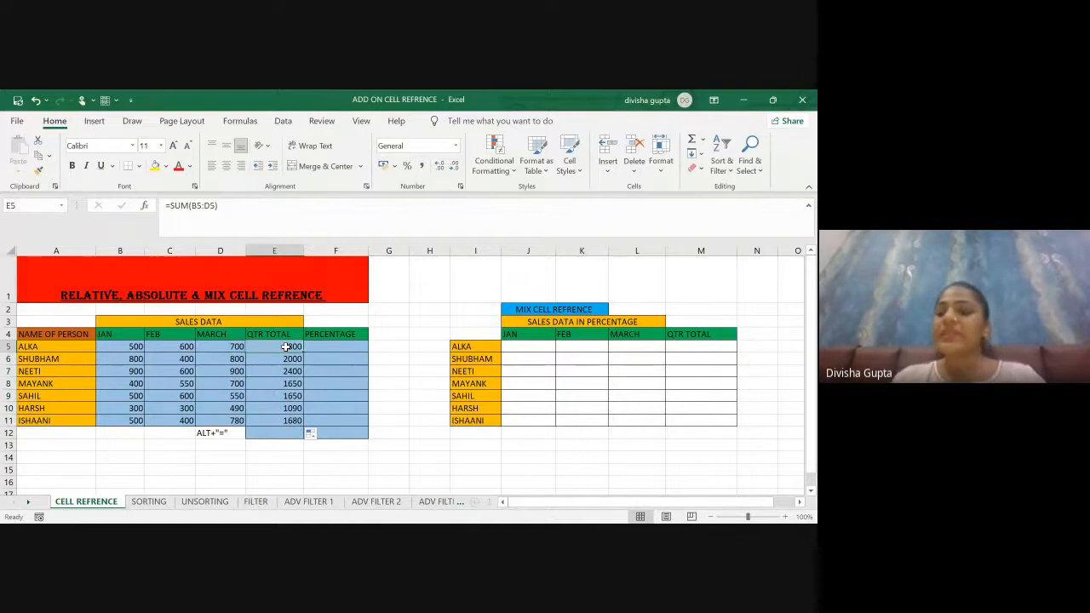
key("Delete")
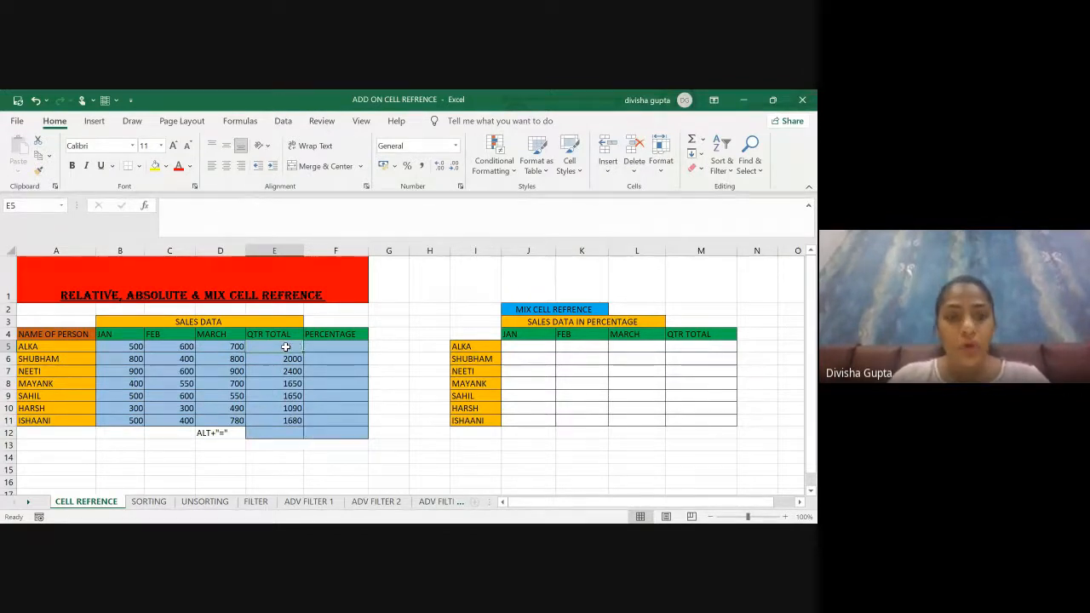
key("shift+Down")
key("shift+Down")
key("shift+Down")
key("shift+Down")
key("shift+Down")
key("shift+Down")
key("Delete")
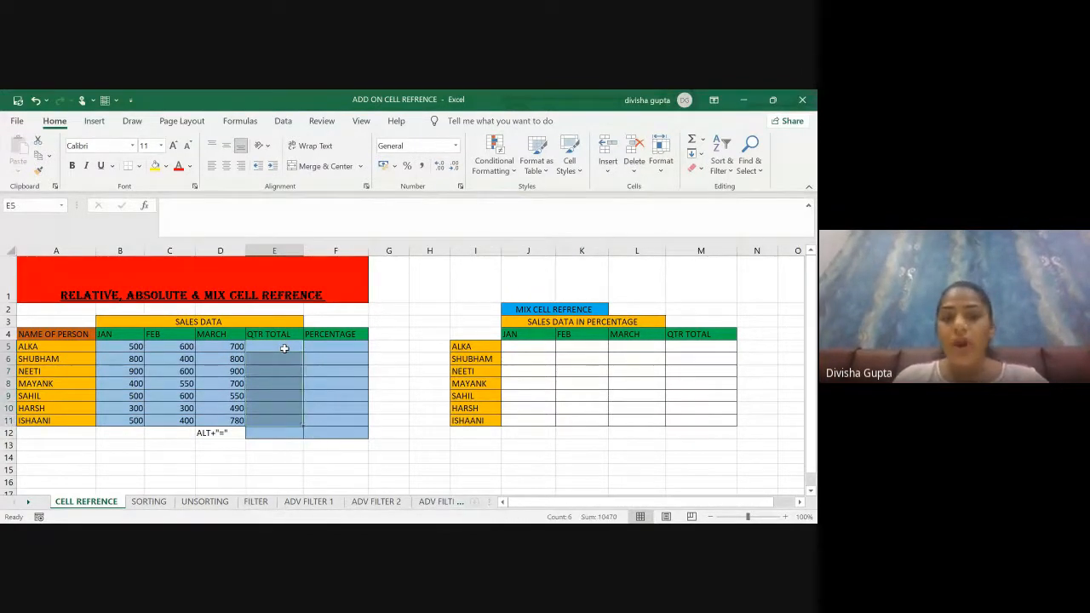
- Insert an AutoSum of B5:D5 in cell E5 and fill it down through E12
left_click(285, 349)
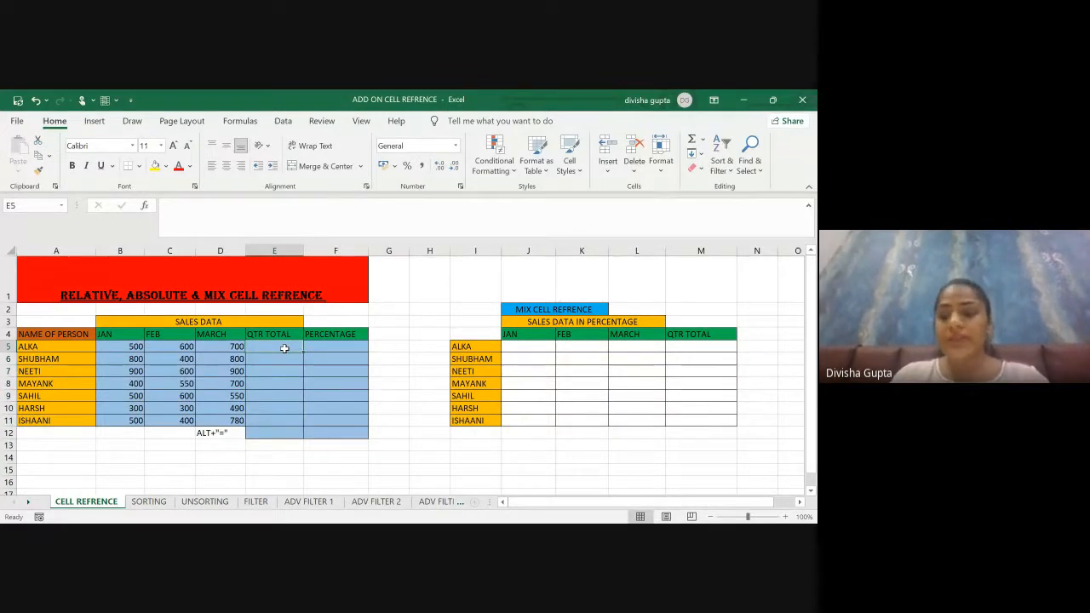
key("alt+equal")
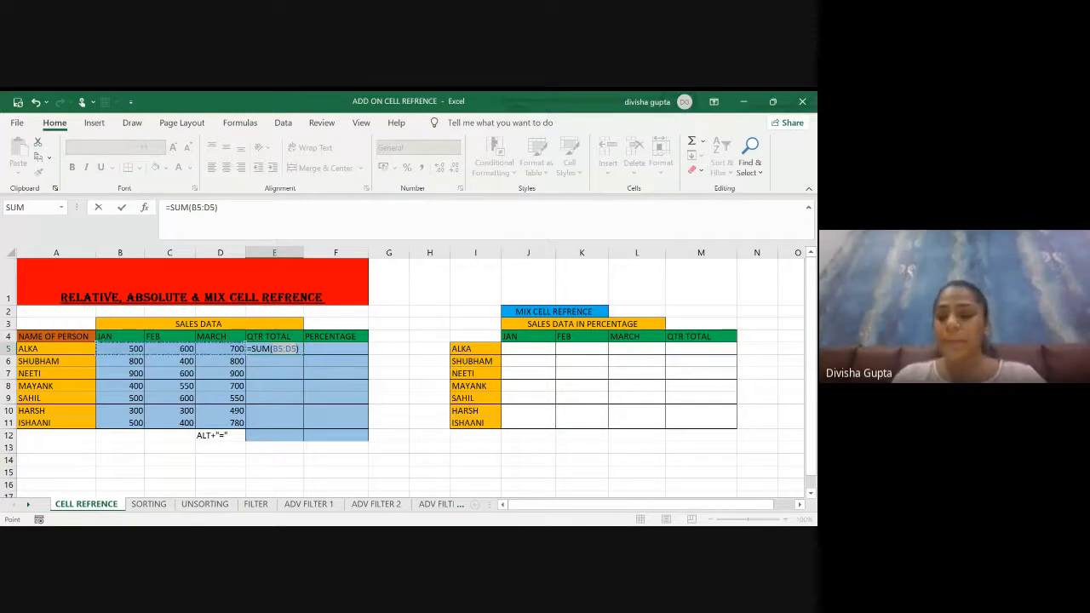
key("Return")
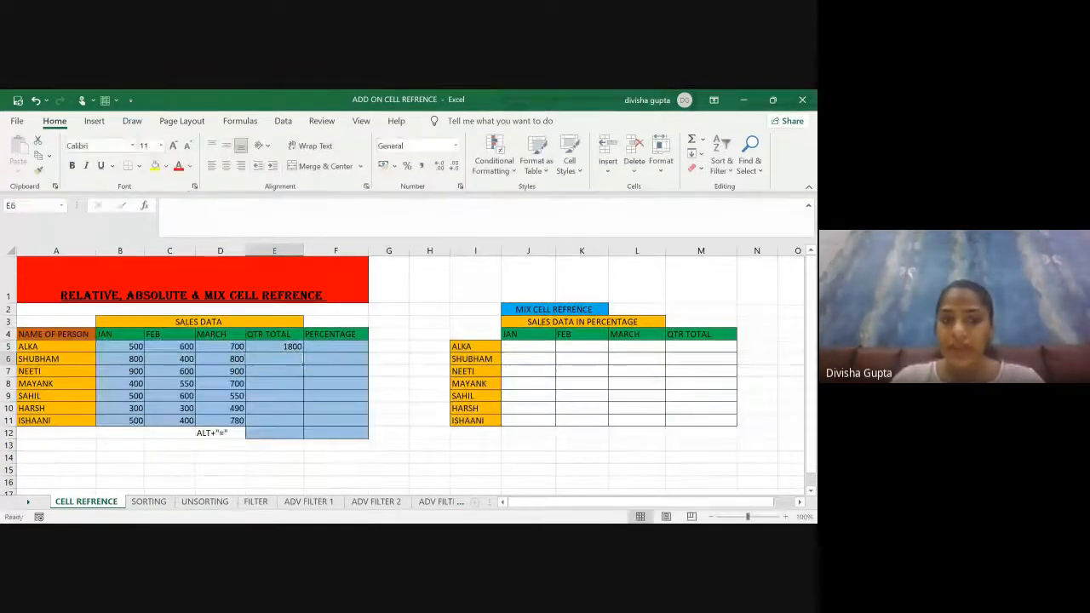
left_click(293, 348)
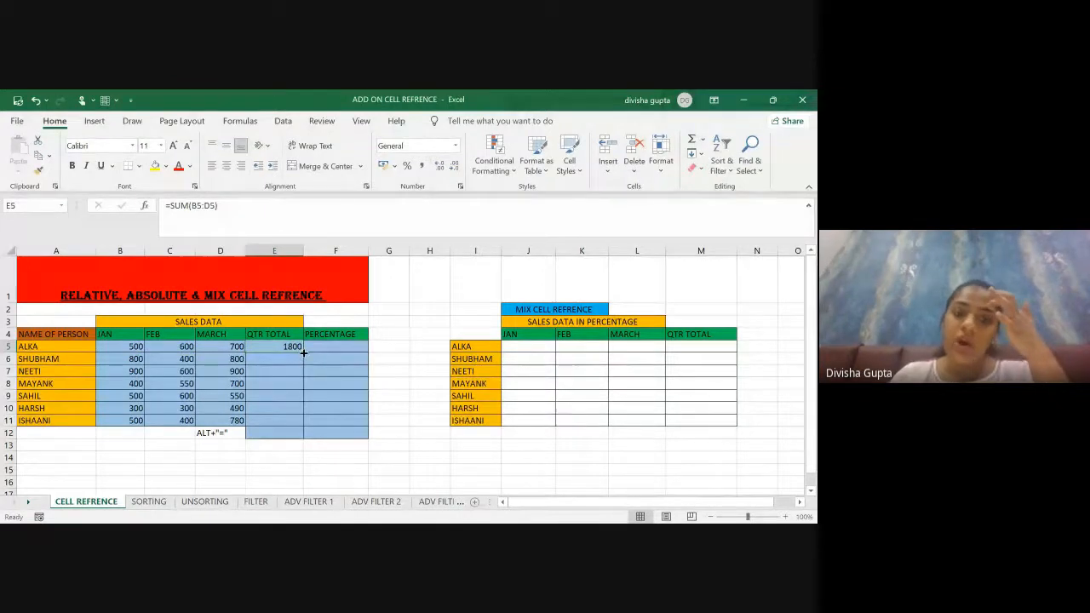
double_click(303, 353)
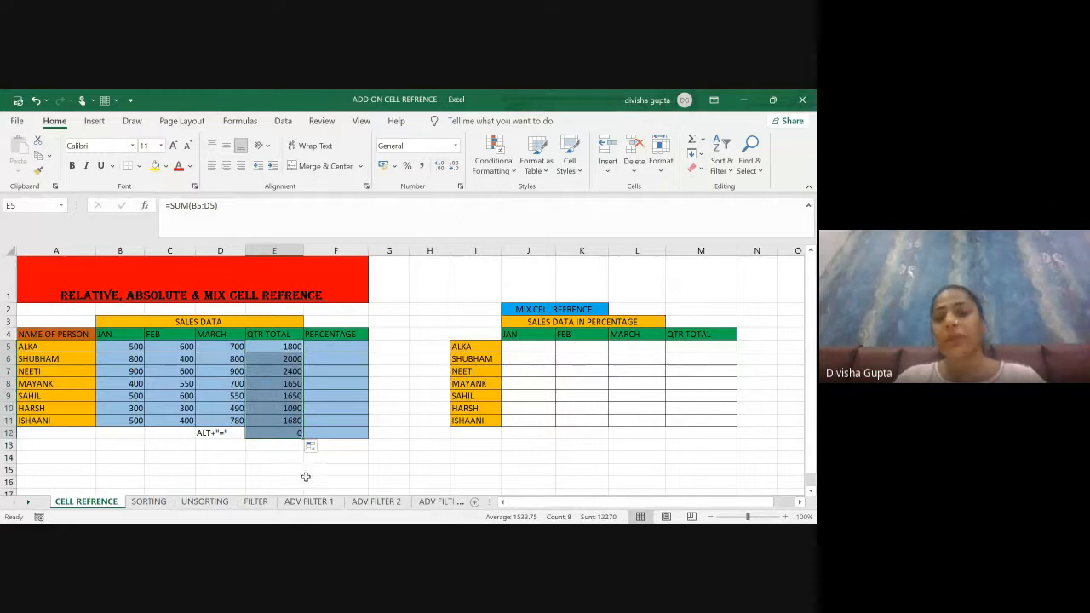
left_click(349, 469)
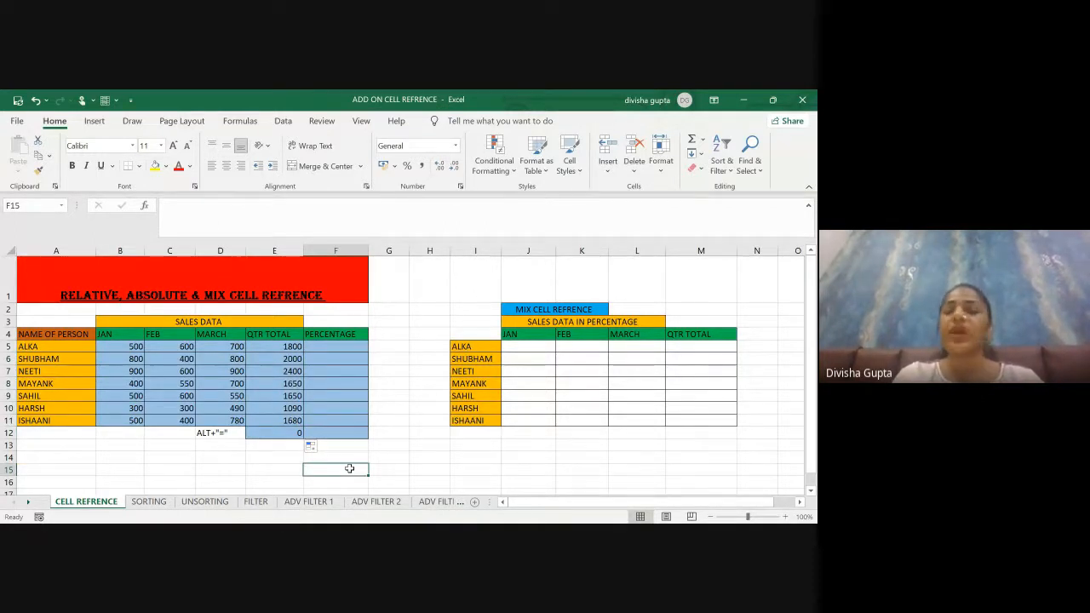
- Clear the surplus formula in E12 and check the row references in the SUM formulas of E5, E6 and E7
left_click(261, 433)
key("Delete")
left_click(290, 457)
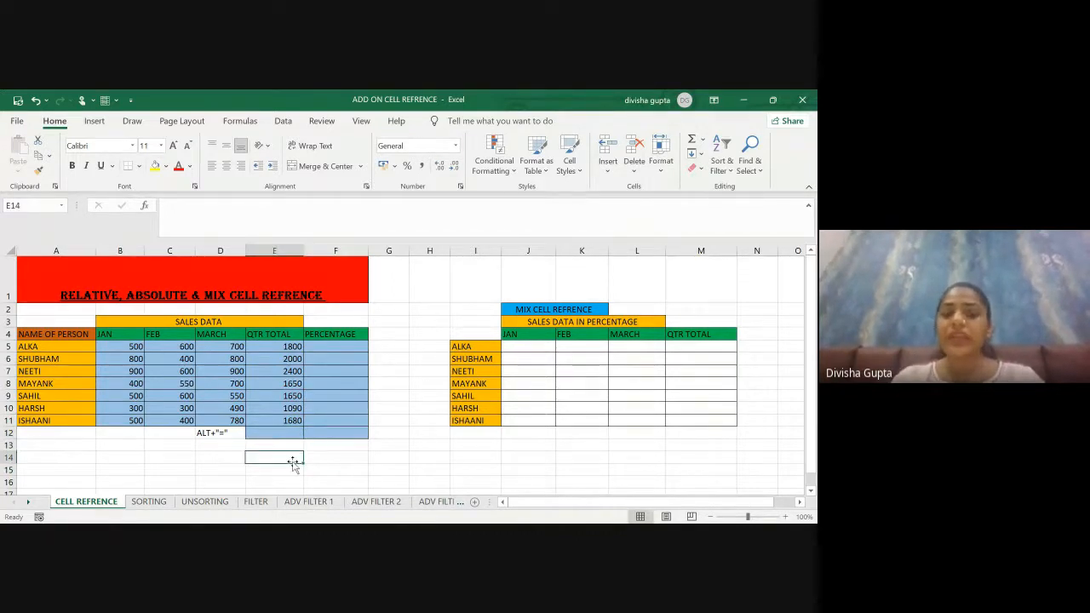
left_click(278, 346)
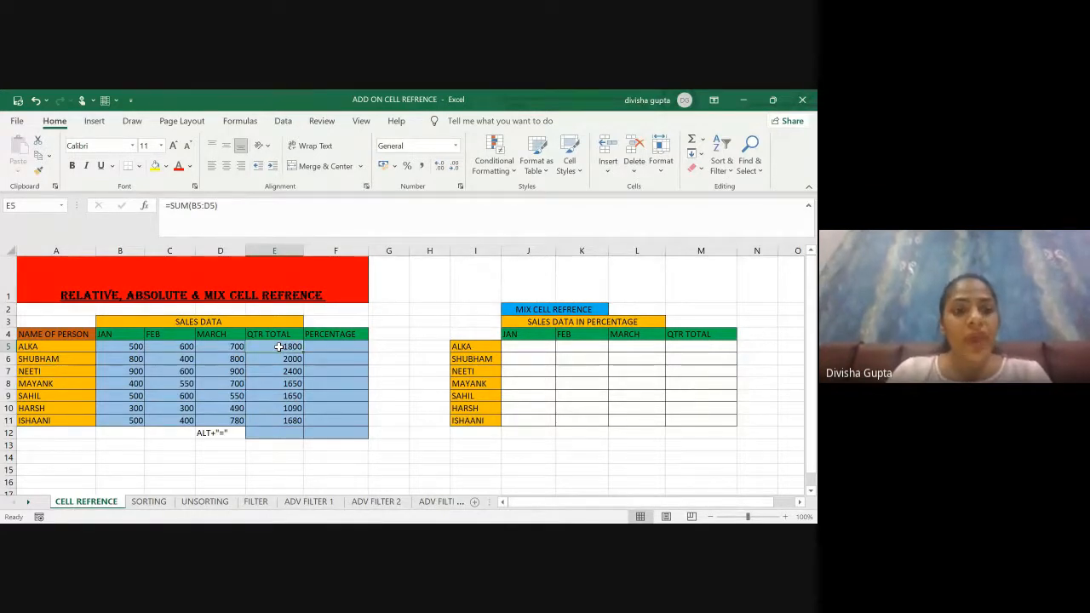
key("Down")
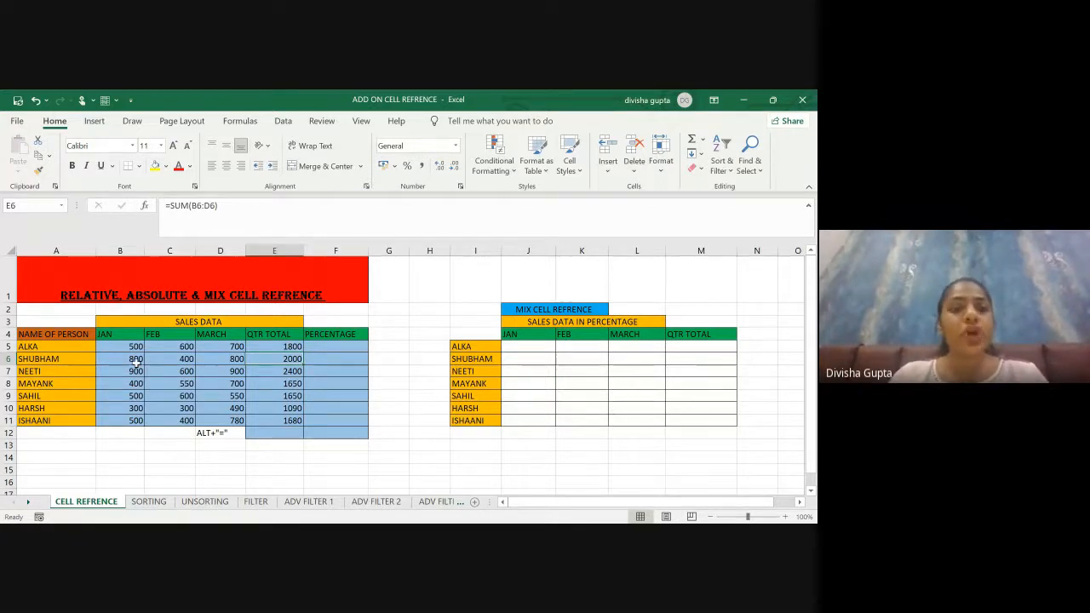
left_click(283, 370)
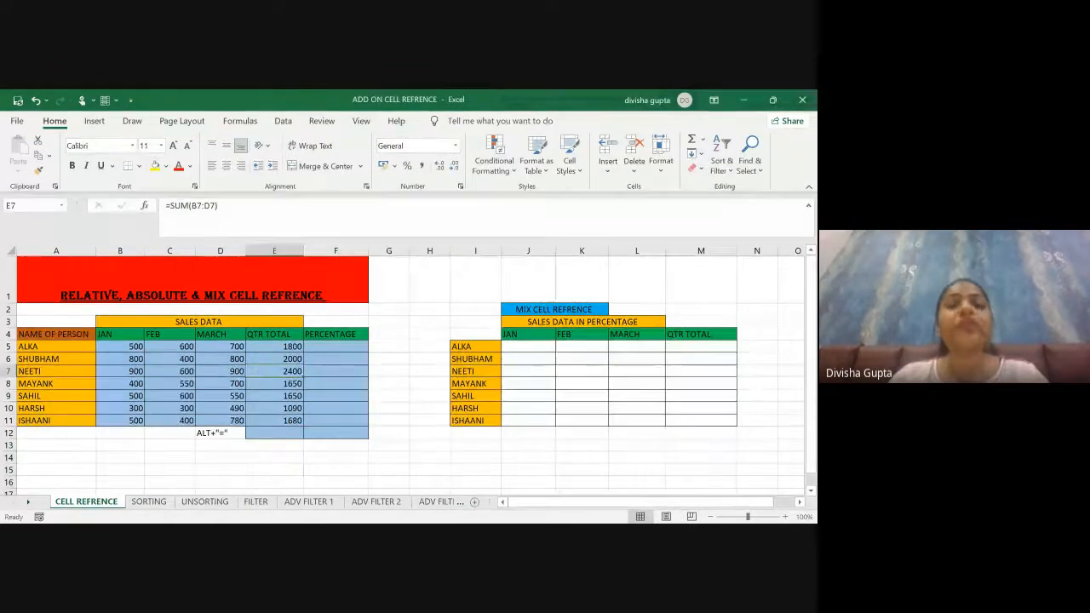
- Enter a SUM formula over E5:E11 in cell E12 to calculate the grand total
left_click(275, 434)
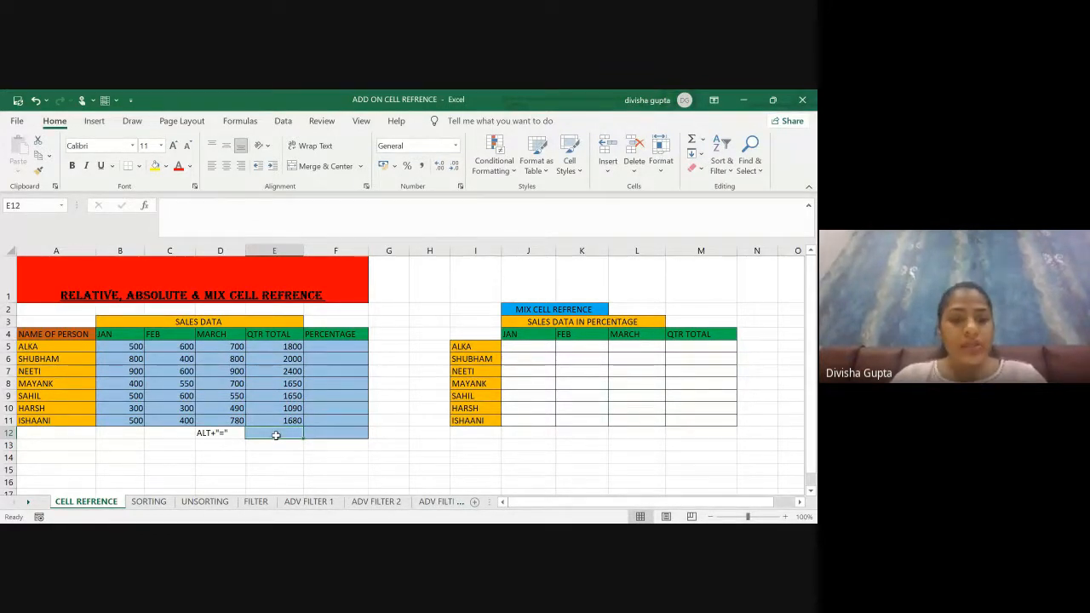
type("=sum(")
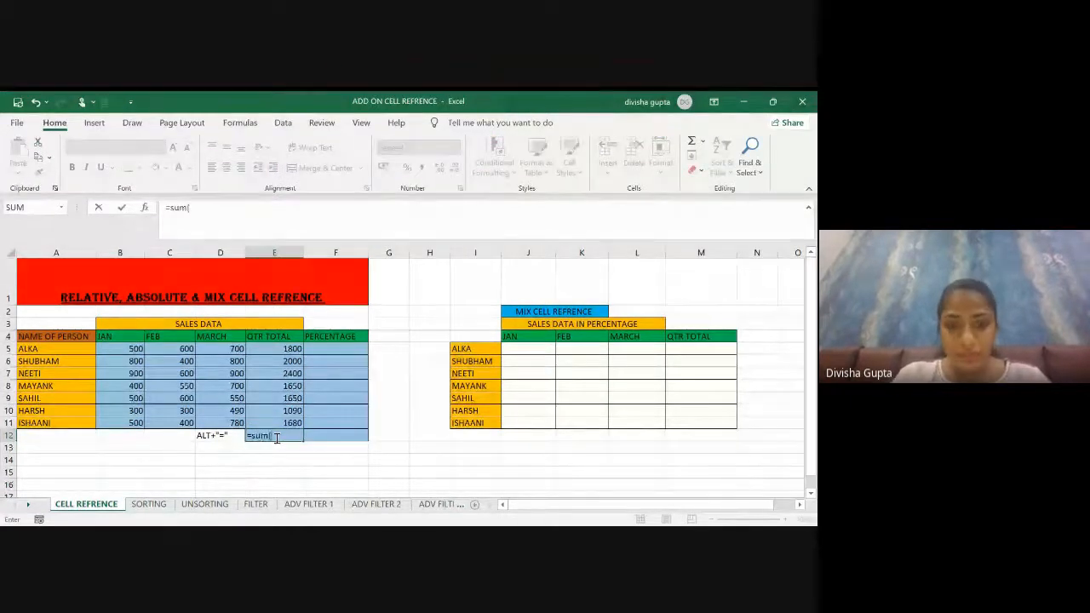
left_click(284, 349)
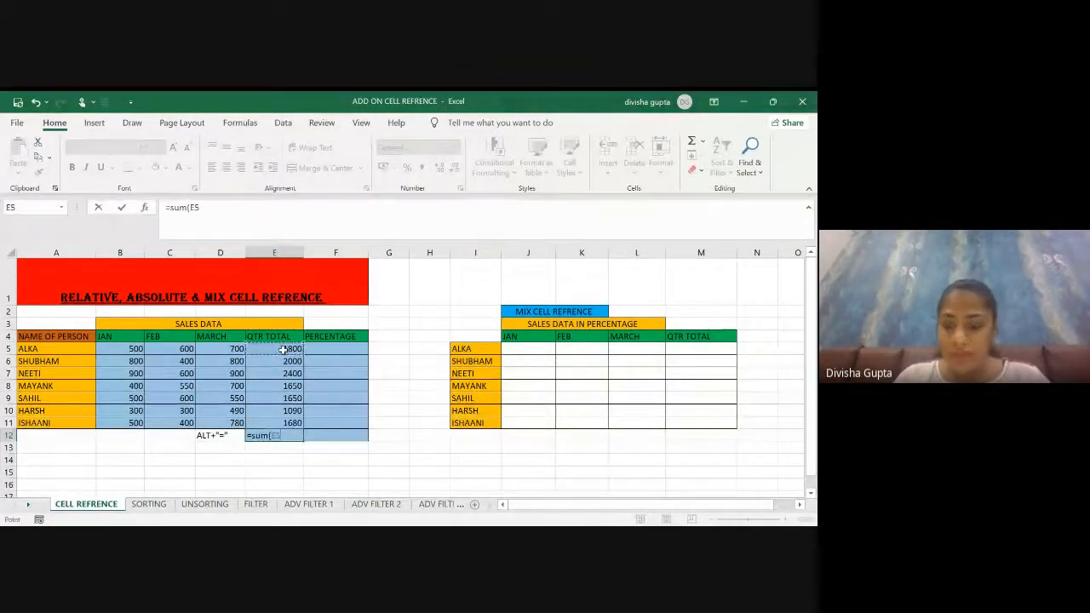
left_click_drag(283, 349, 281, 424)
key("Return")
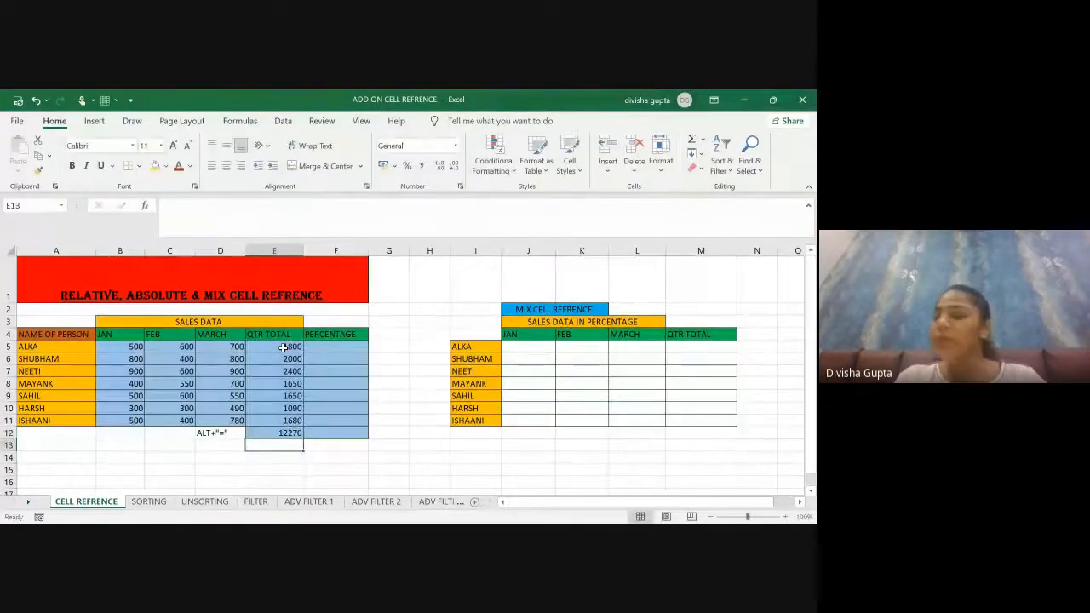
- Clear the grand total in E12 and recreate it with AutoSum over E5:E11
left_click(273, 435)
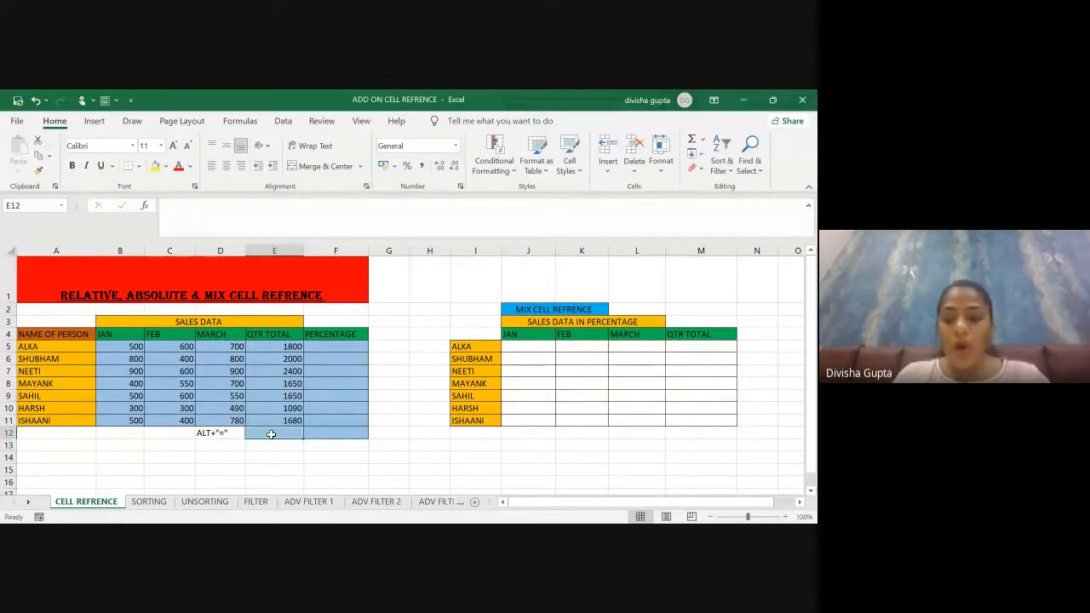
key("alt+equal")
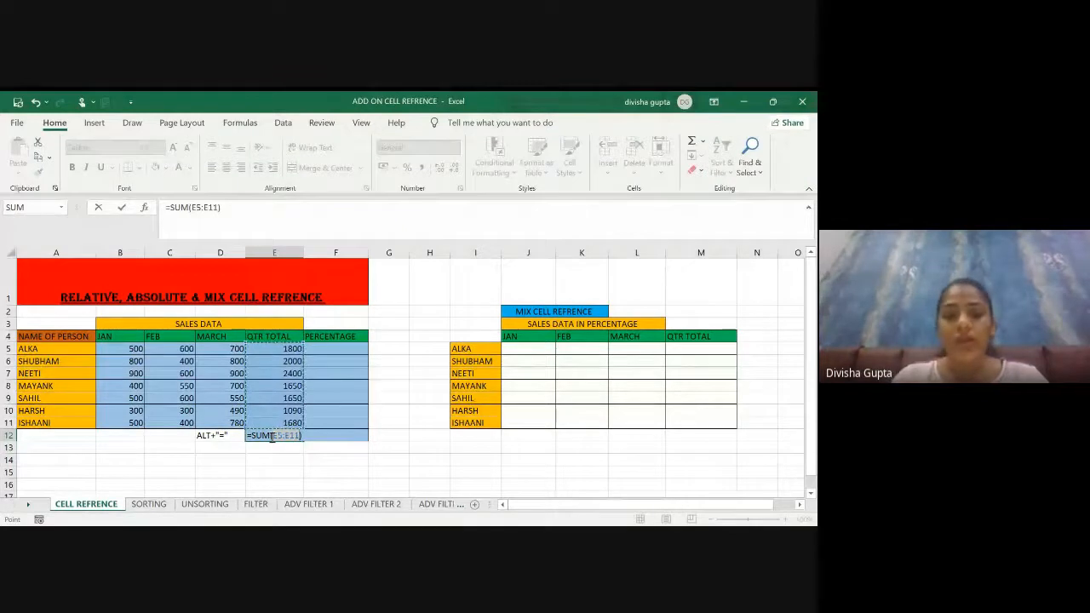
key("Return")
- Clear the whole QTR TOTAL range E5:E12, including the grand total
left_click(270, 435)
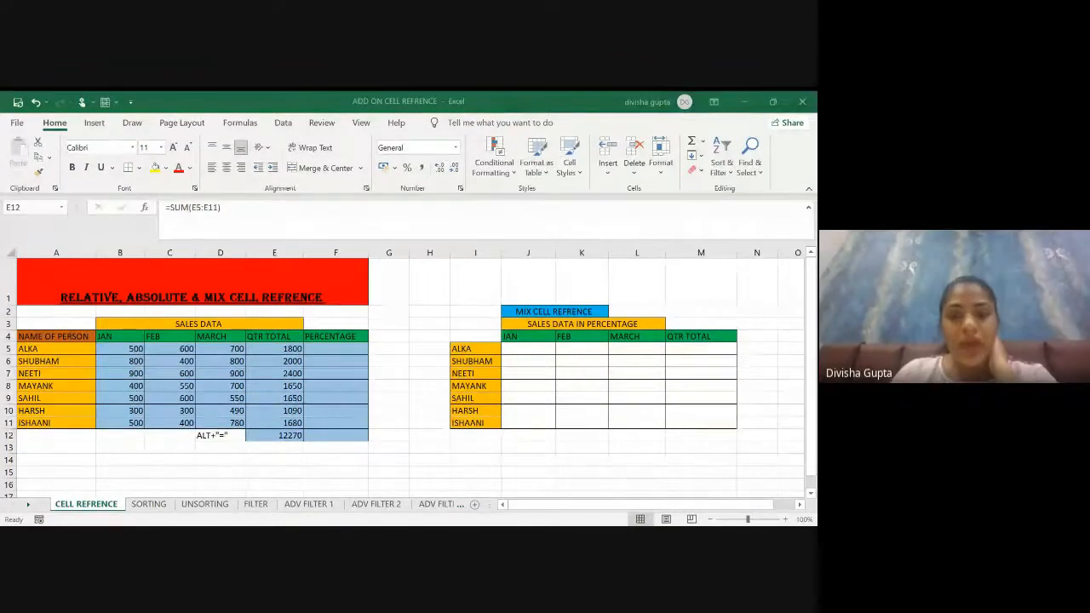
left_click(269, 357)
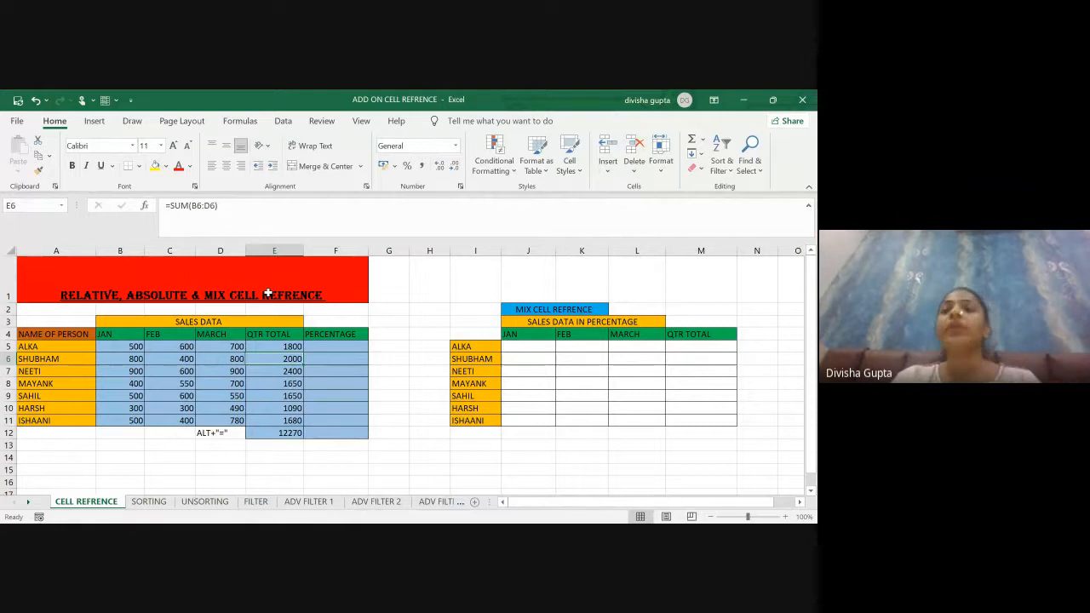
left_click_drag(293, 345, 290, 432)
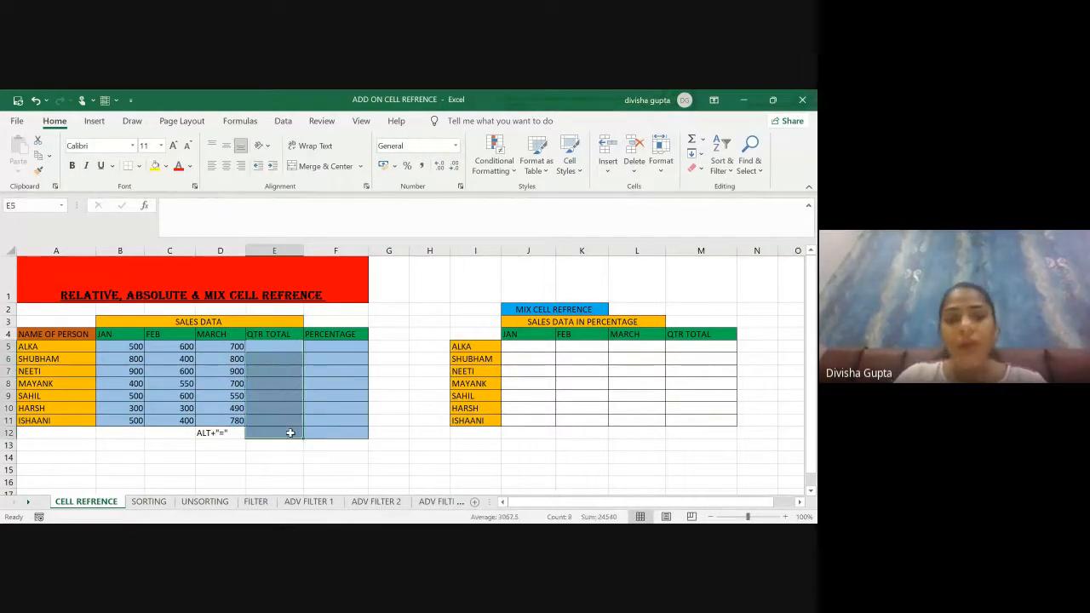
- Enter a SUM formula over B5:D5 in cell E5 to total the first person's quarterly sales
left_click(264, 352)
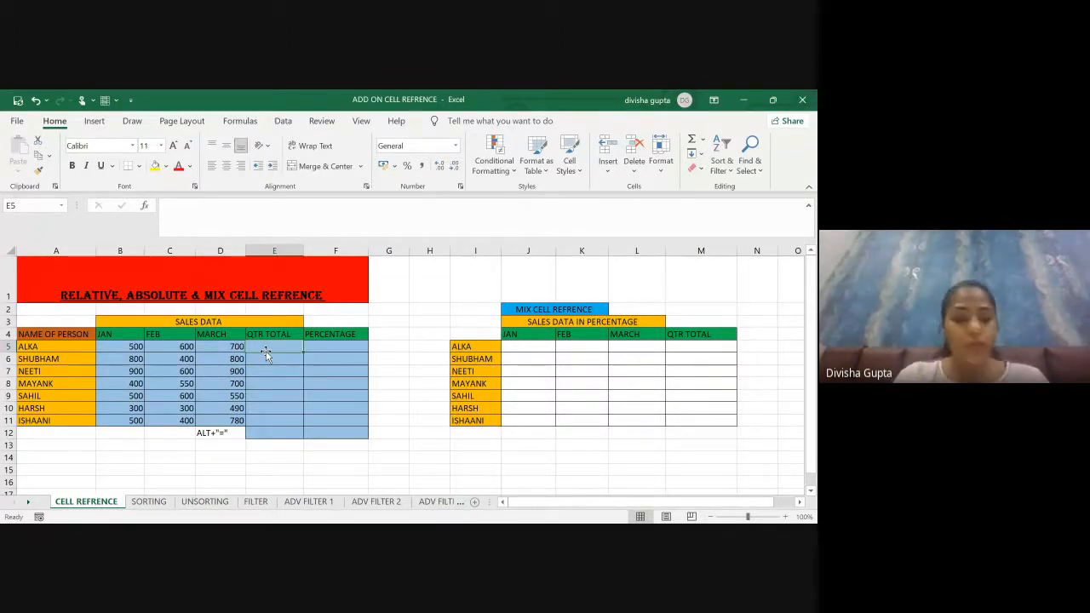
type("sy")
key("BackSpace")
key("BackSpace")
type("=sum(")
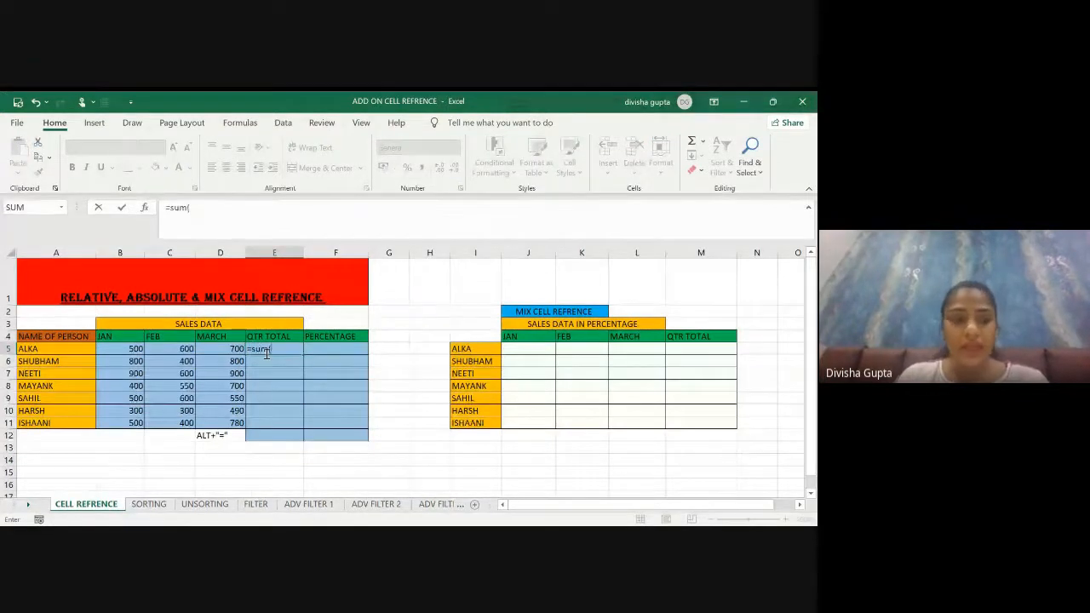
left_click(123, 350)
type(":")
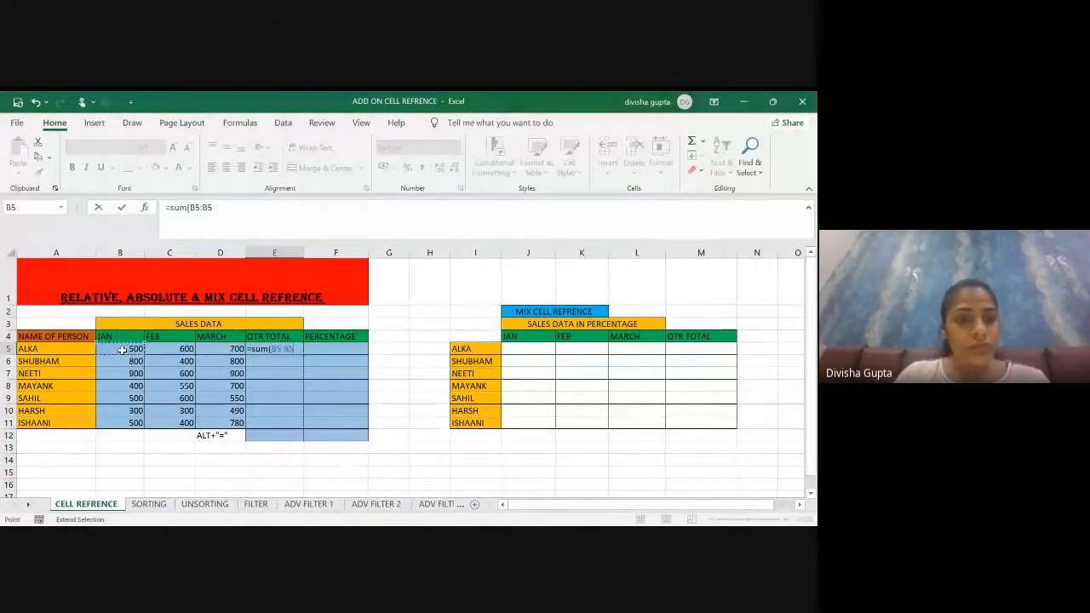
left_click(224, 349)
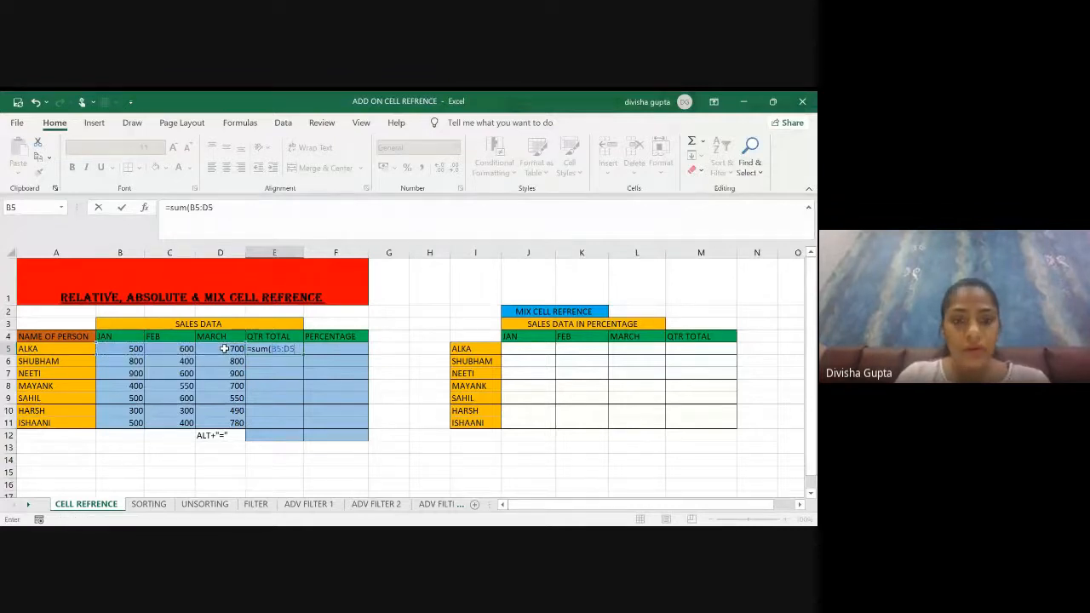
key("Return")
- Clear the total in E5 and recreate it with AutoSum over B5:D5
left_click(294, 348)
key("Delete")
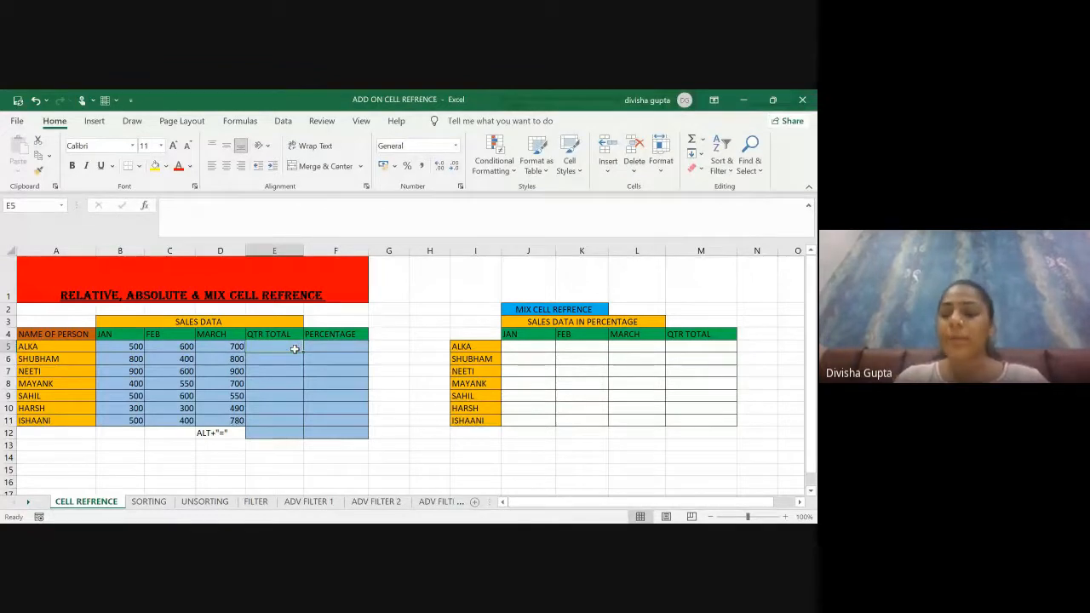
key("alt+equal")
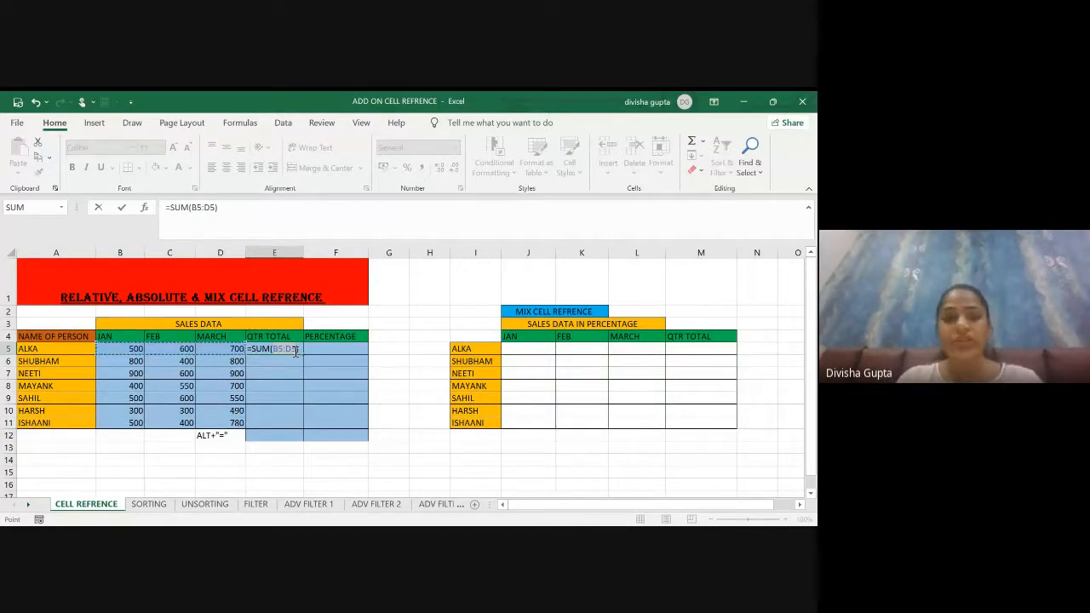
key("Return")
- Fill the E5 total down the QTR TOTAL column and clear the surplus formula in E12
left_click(293, 348)
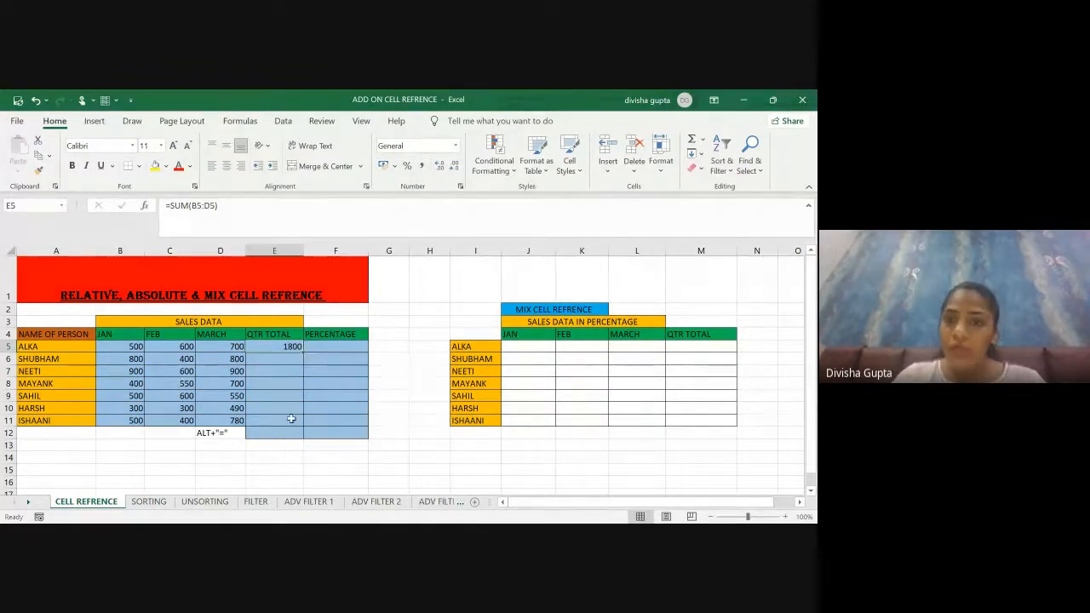
double_click(304, 353)
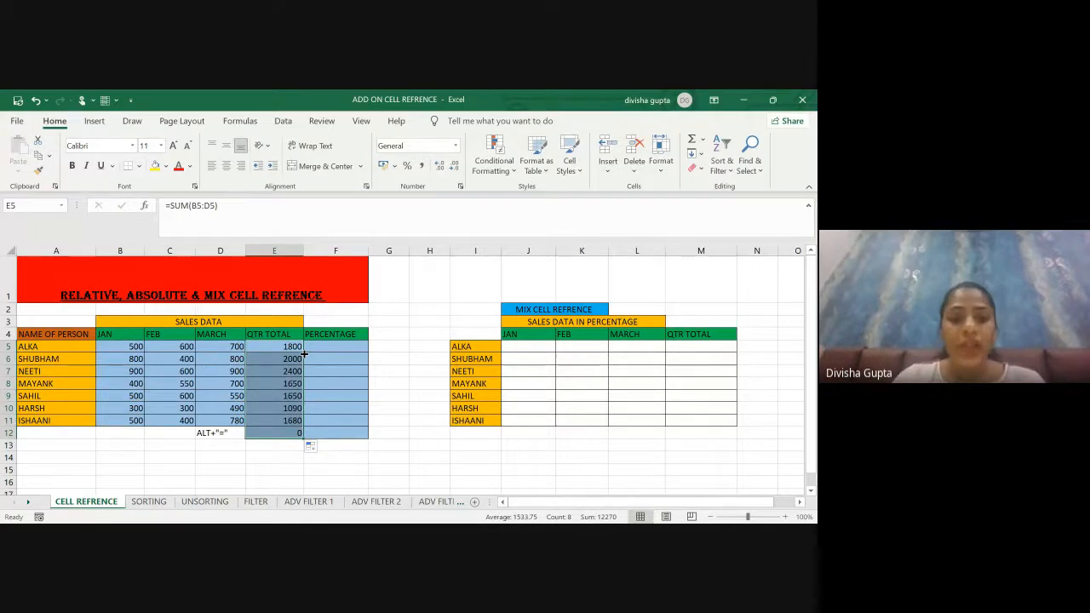
left_click(290, 430)
key("Delete")
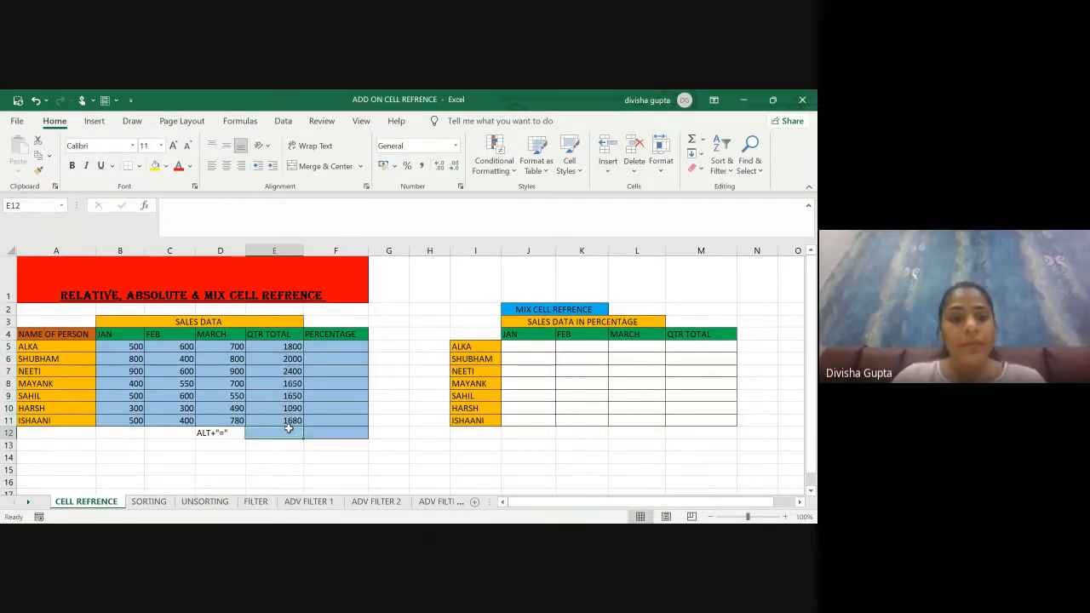
- Compare the row references in the SUM formulas of E5 and E6
left_click(287, 348)
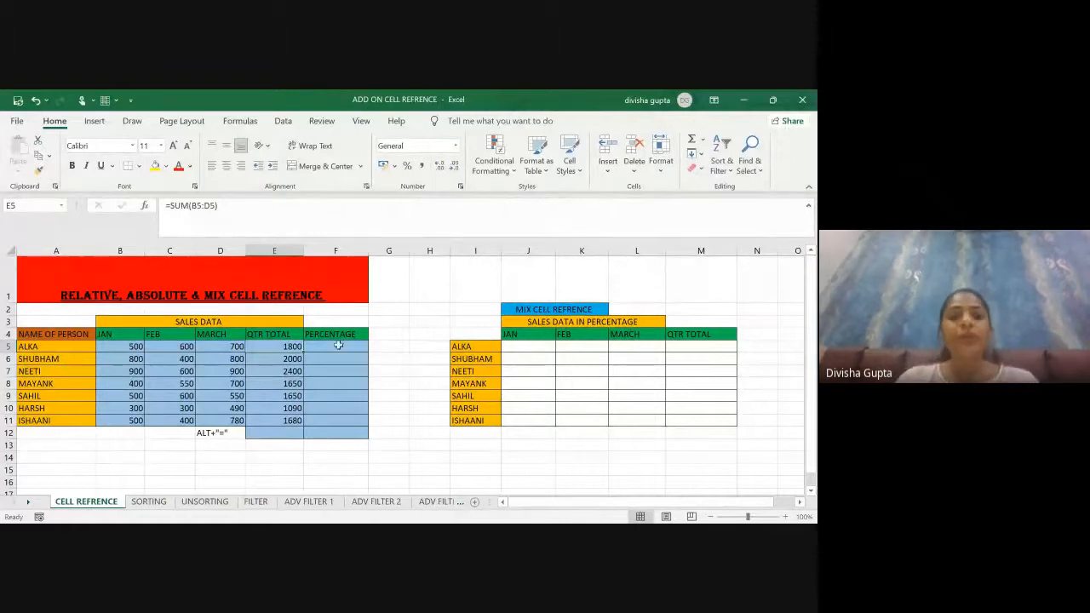
left_click(288, 357)
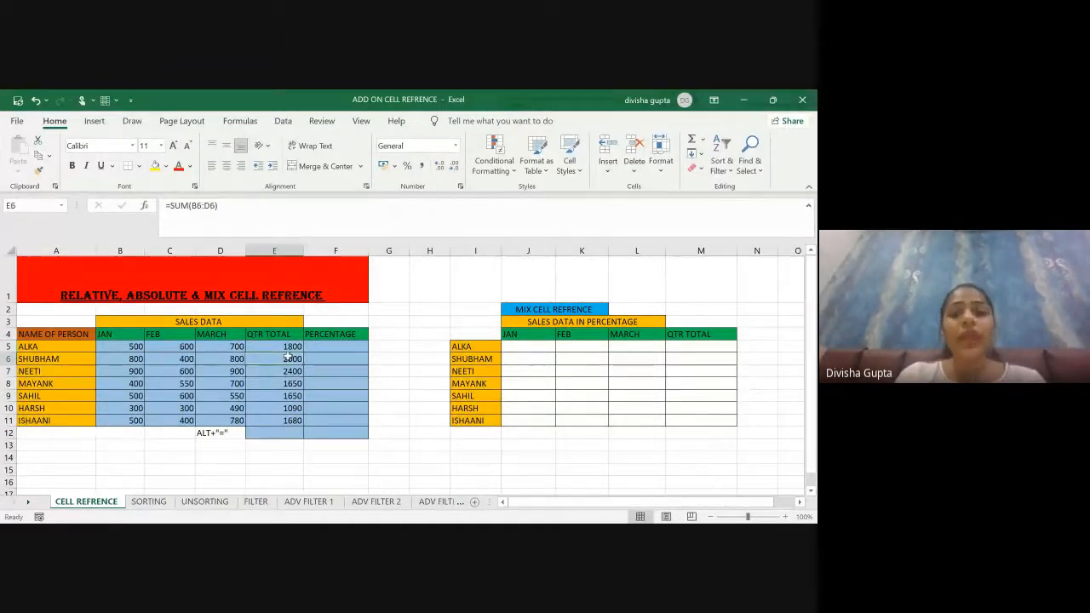
left_click(281, 347)
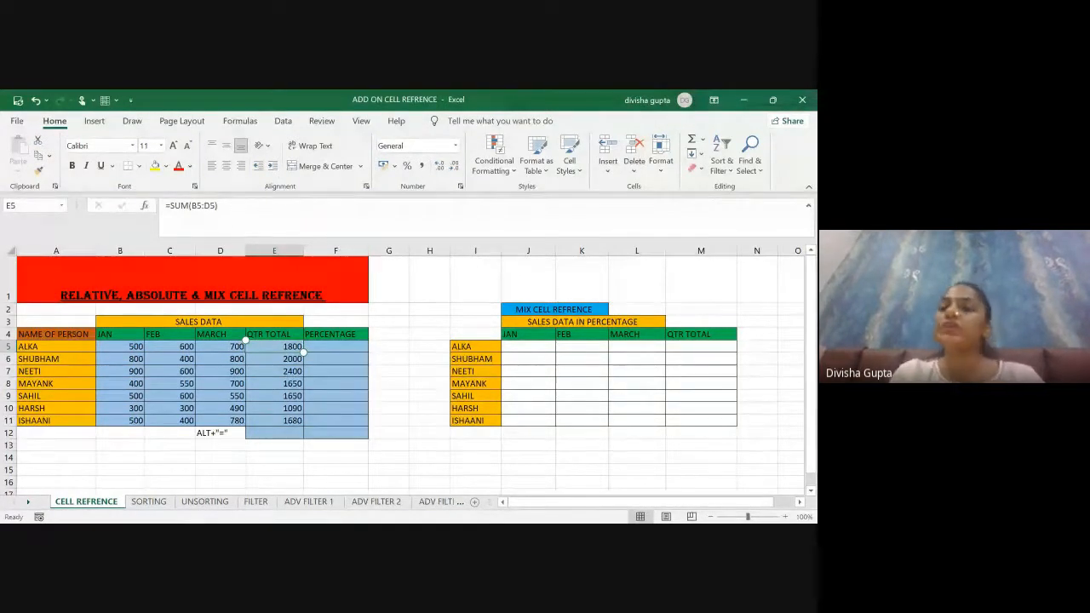
left_click(274, 359)
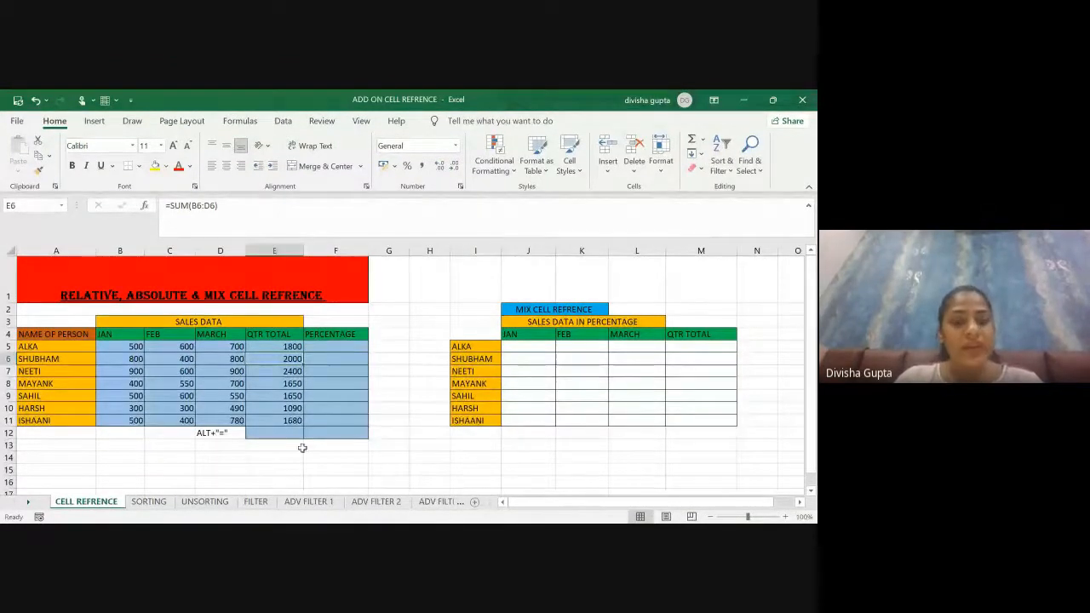
- Calculate the grand total in E12 with AutoSum over E5:E11 and check its formula
left_click(260, 435)
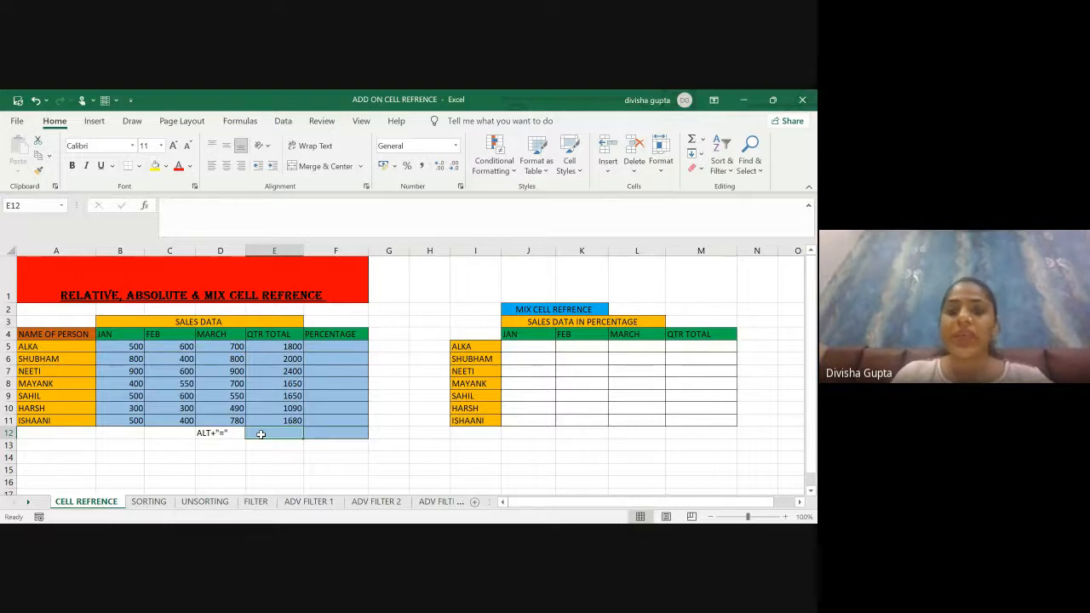
key("alt+equal")
key("Return")
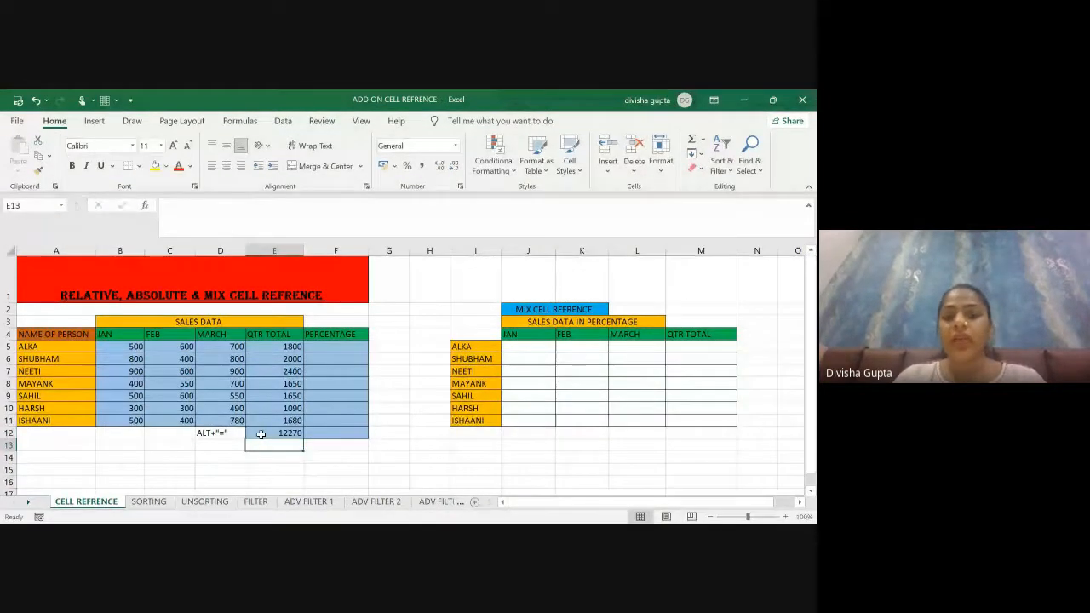
left_click(260, 435)
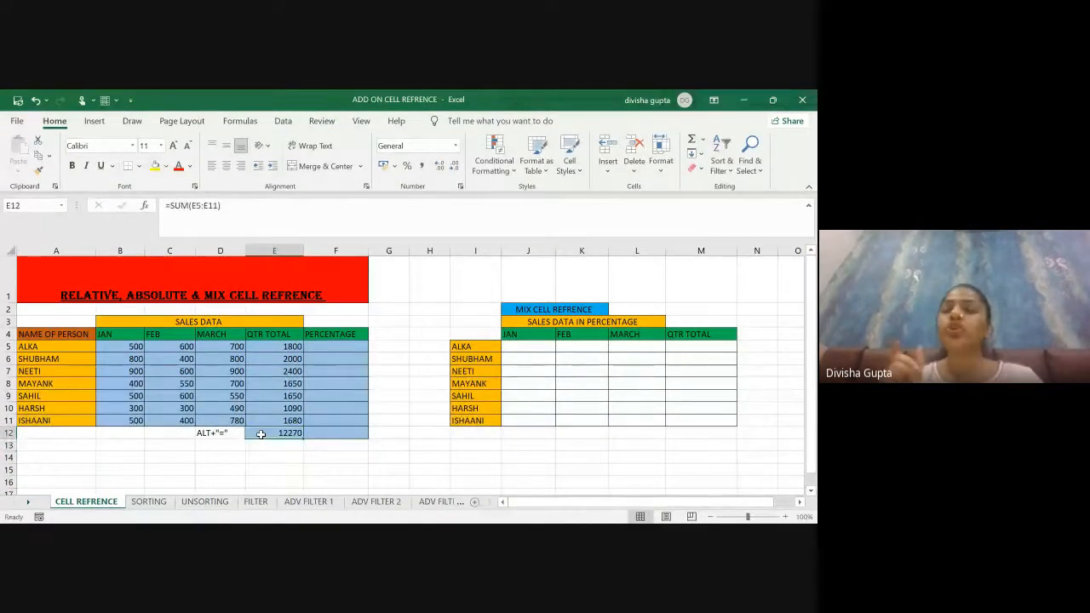
left_click(224, 436)
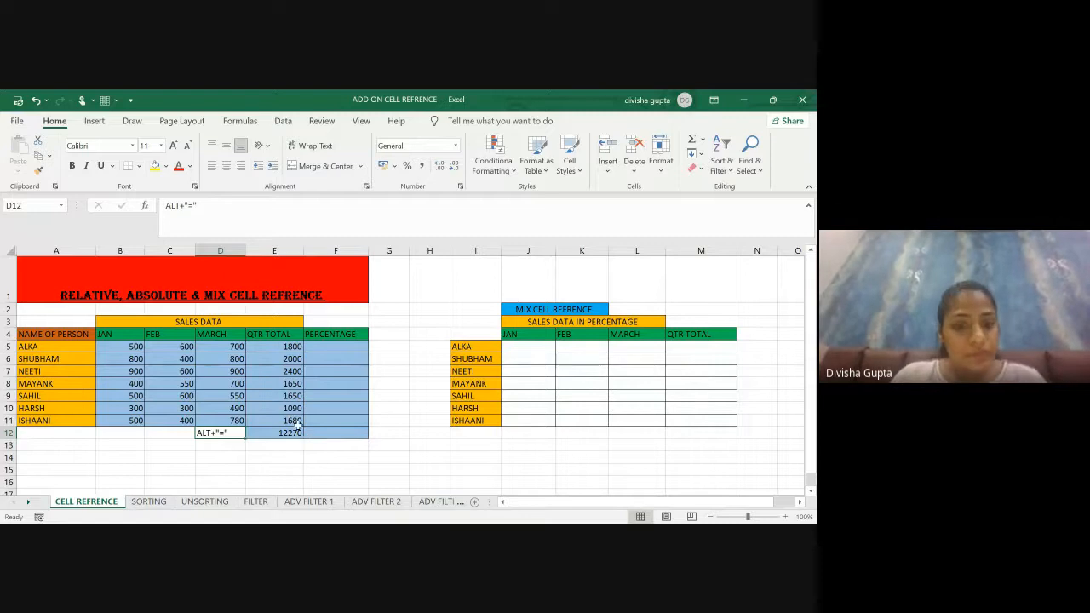
key("alt+Tab")
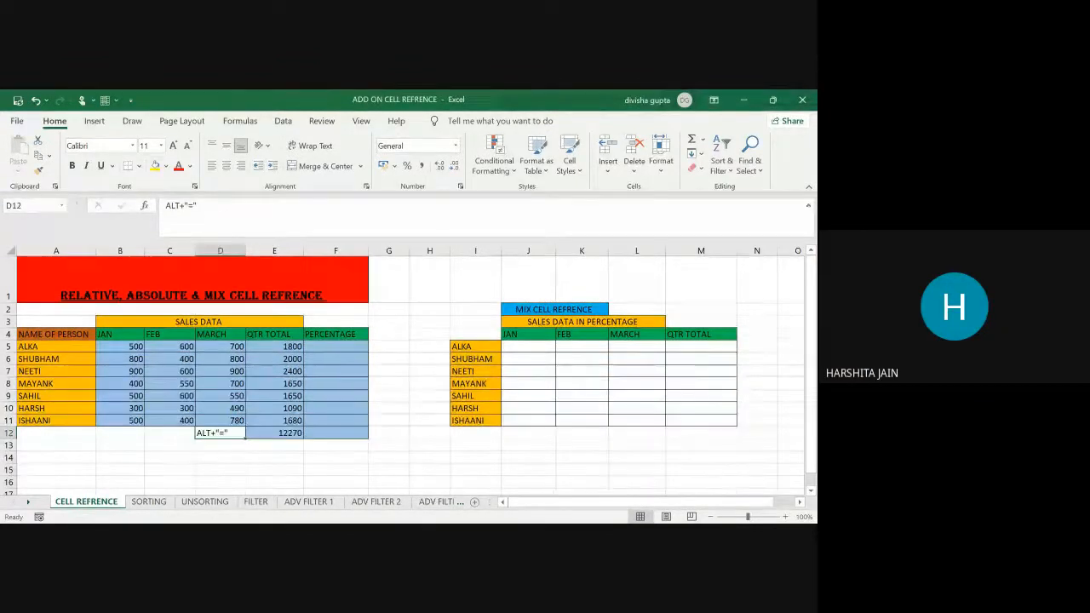
- Enter the formula =E5/E12 in F5 to calculate the first person's share of the grand total
left_click(325, 345)
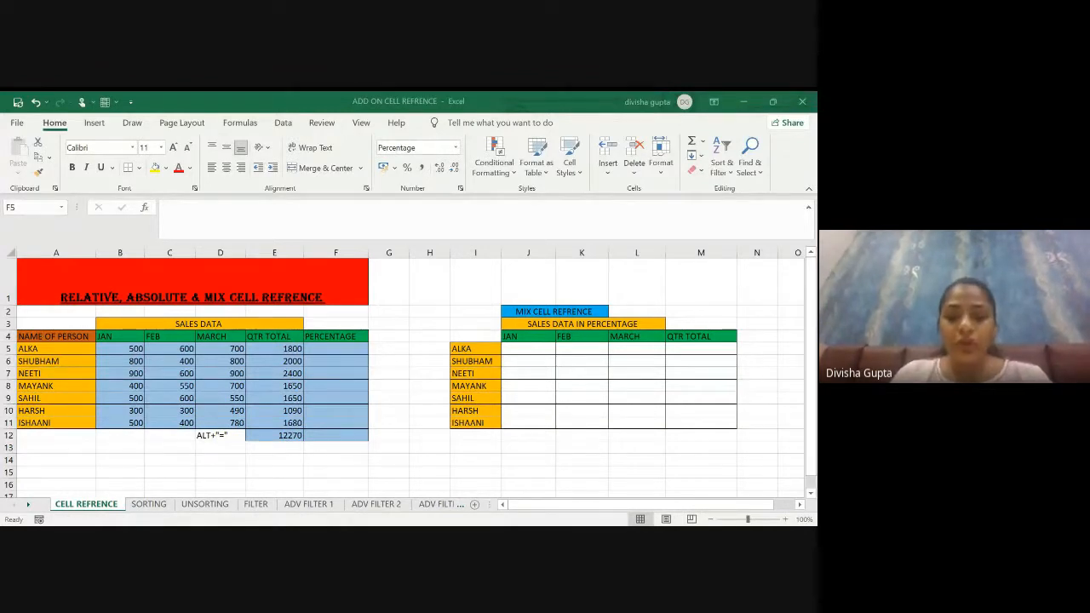
double_click(321, 348)
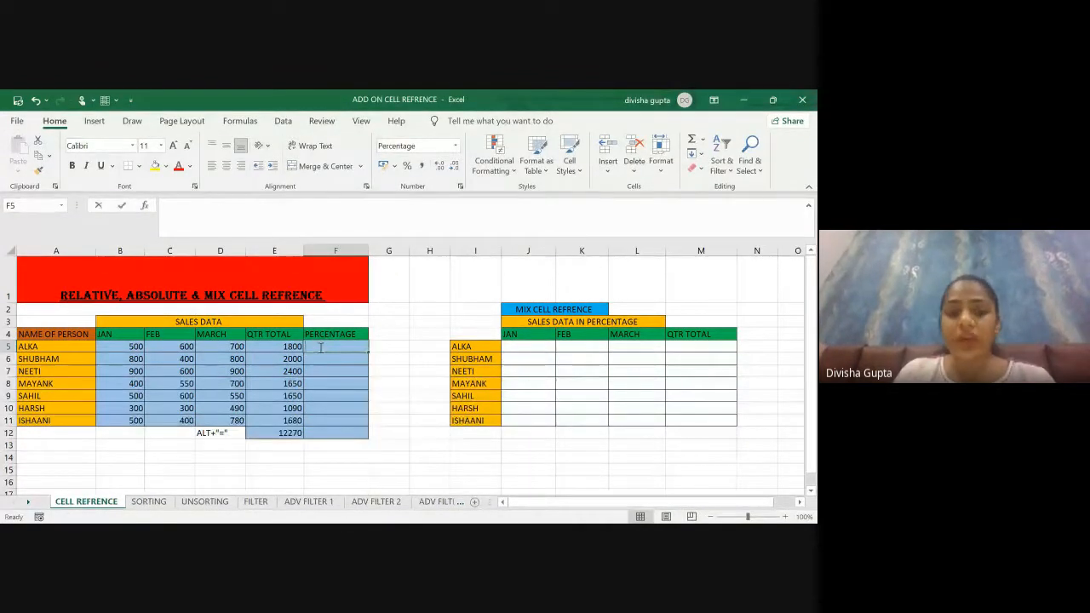
type("=")
left_click(290, 348)
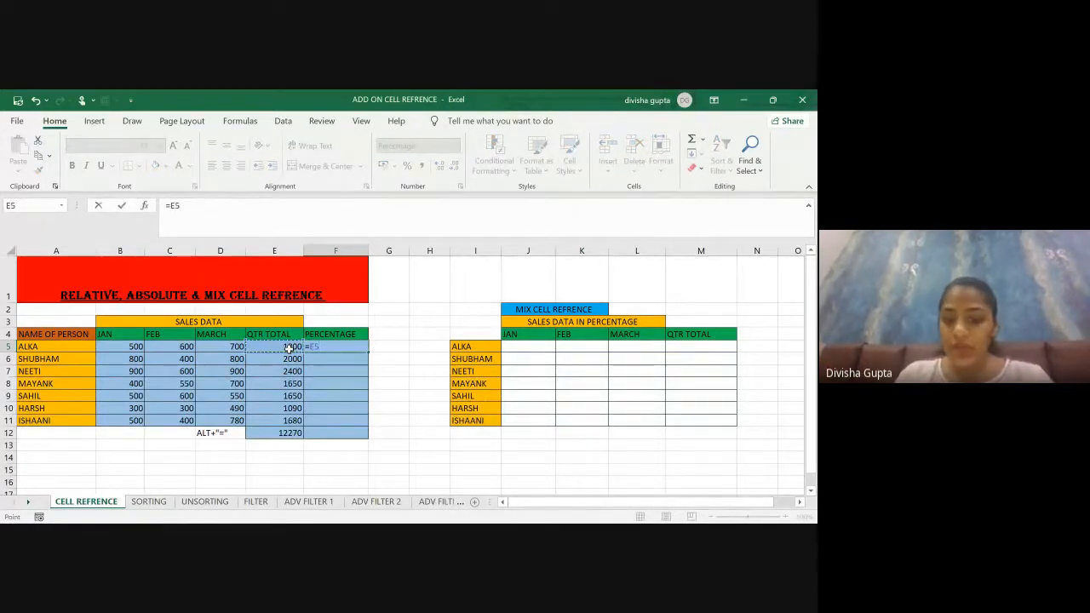
type("/")
left_click(295, 436)
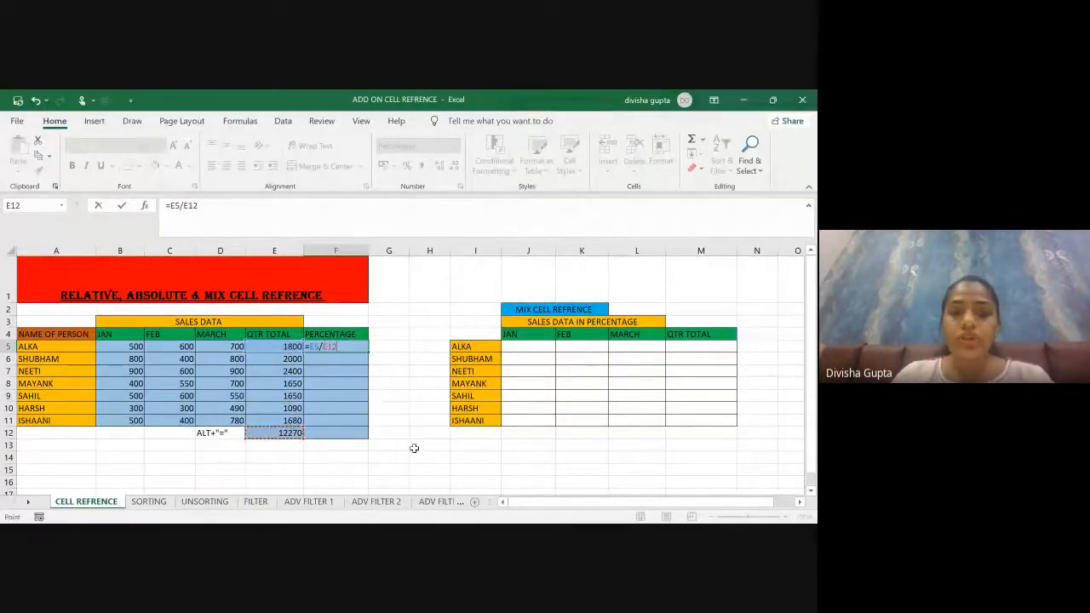
key("Return")
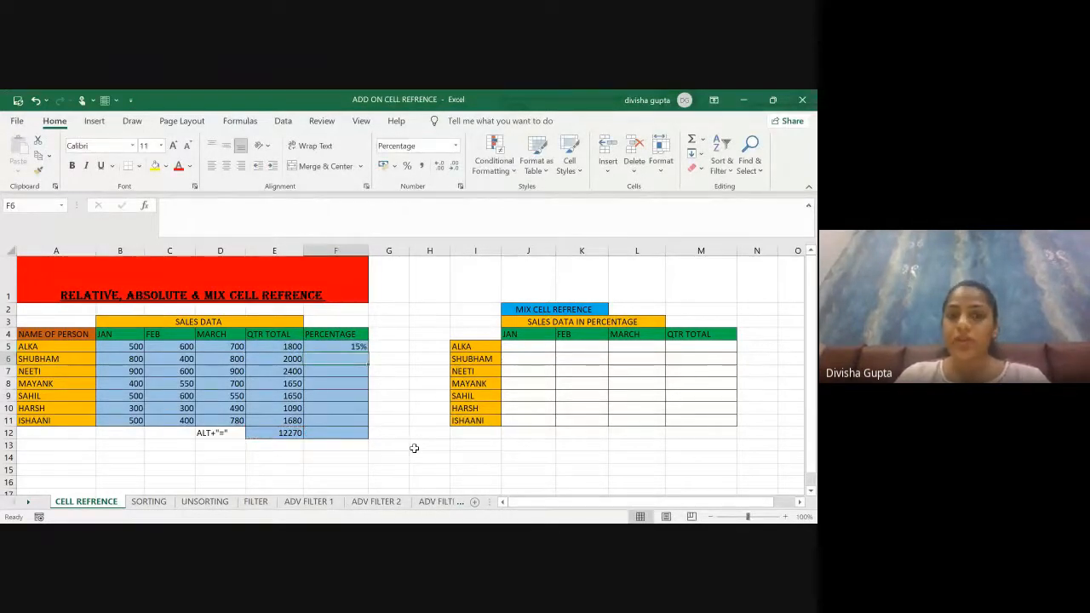
- Fill the percentage formula from F5 down to F11
left_click(334, 346)
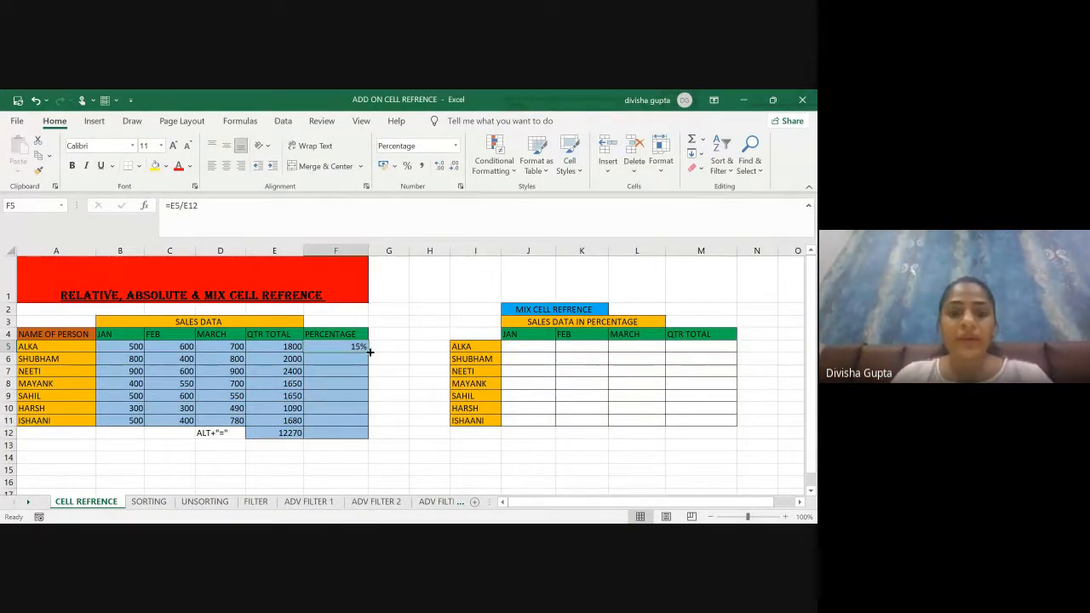
double_click(369, 351)
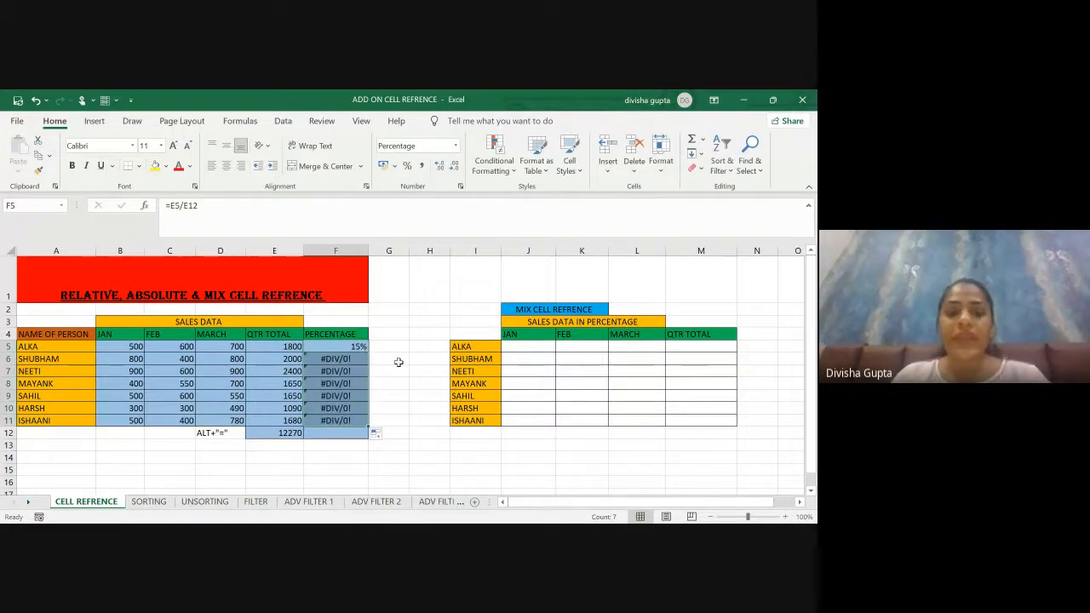
left_click(398, 361)
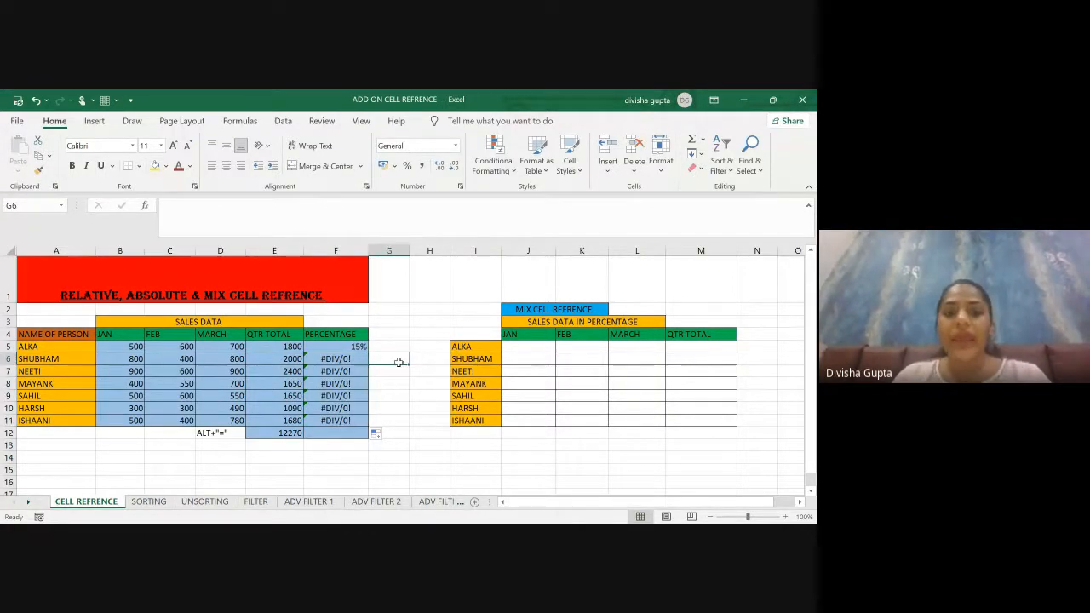
- Compare the percentage formulas in F5 and F6 with the cells they reference in column E, including E12 and E13
left_click(332, 360)
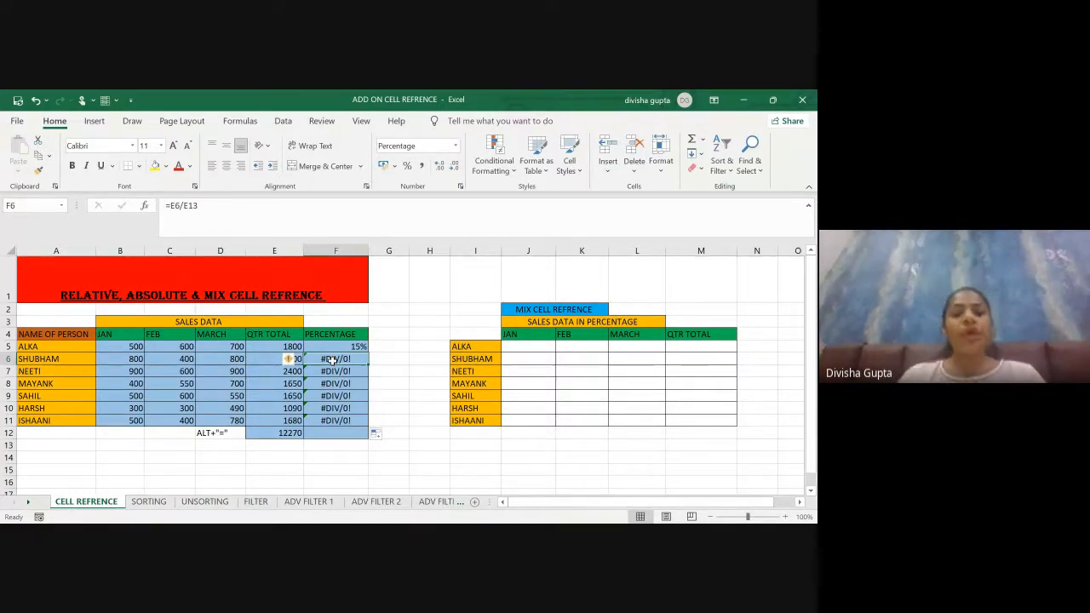
left_click(330, 349)
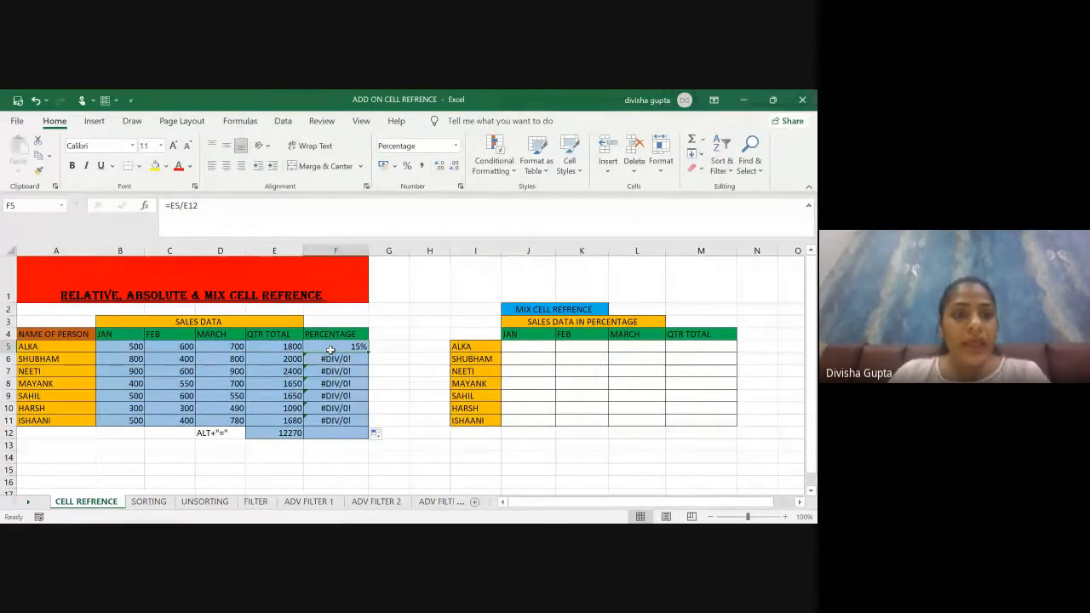
left_click(284, 348)
left_click(284, 435)
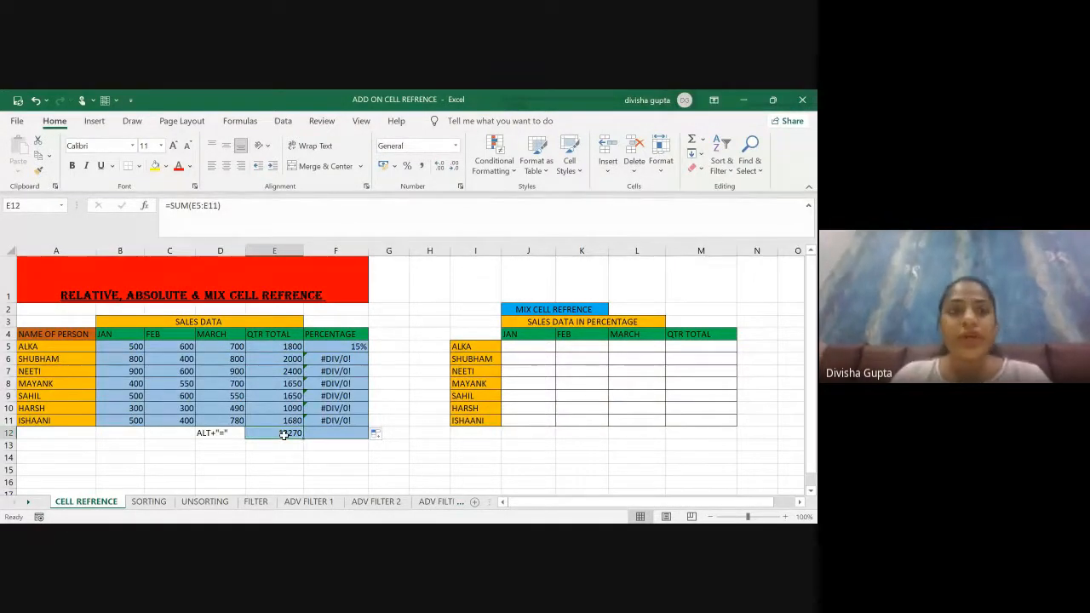
left_click(345, 360)
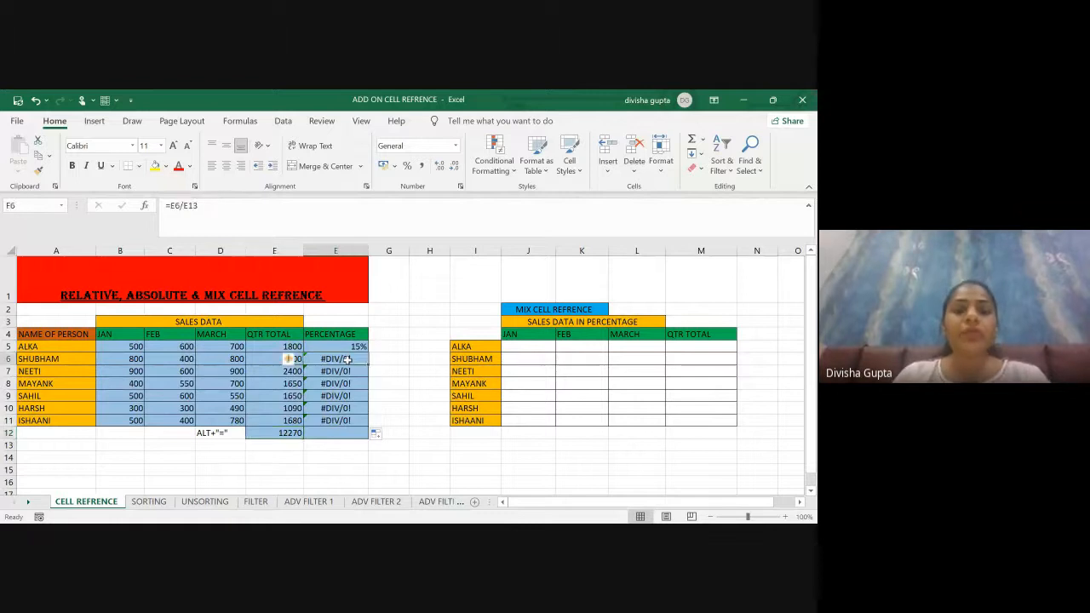
left_click(264, 360)
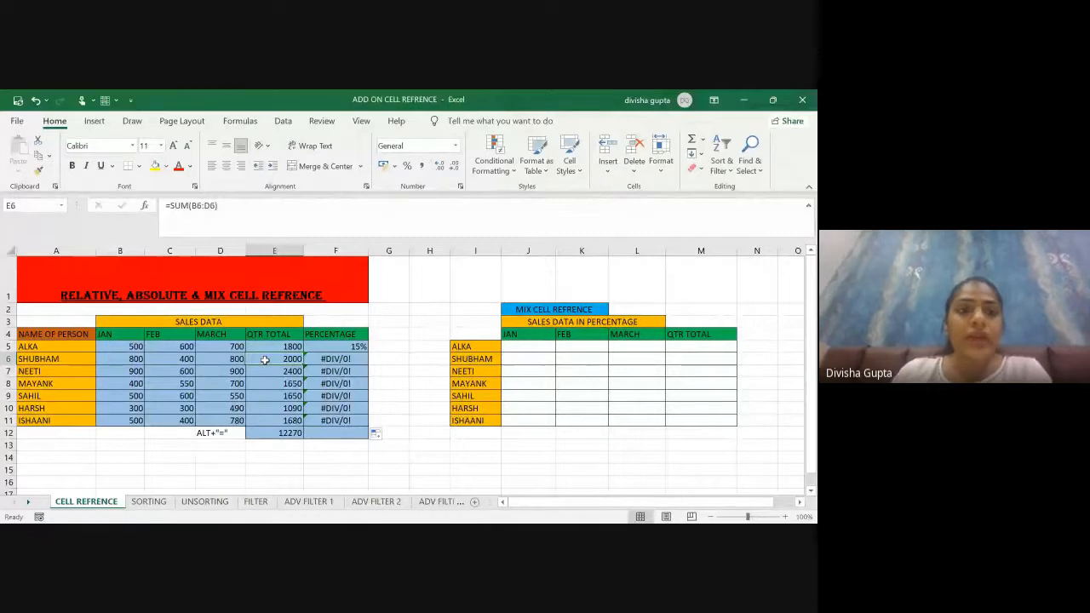
left_click(341, 357)
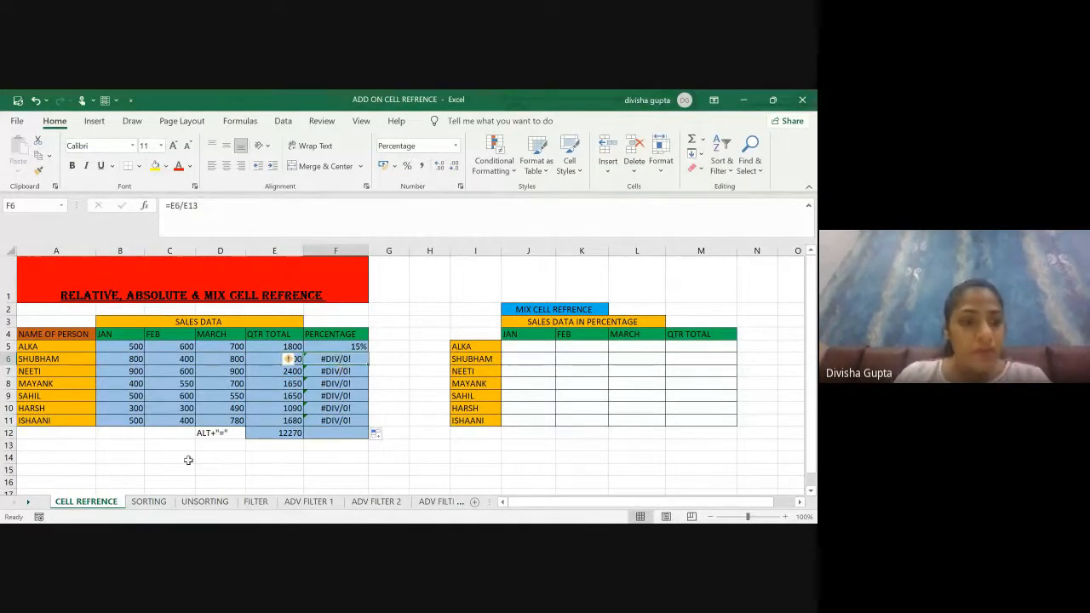
left_click(281, 446)
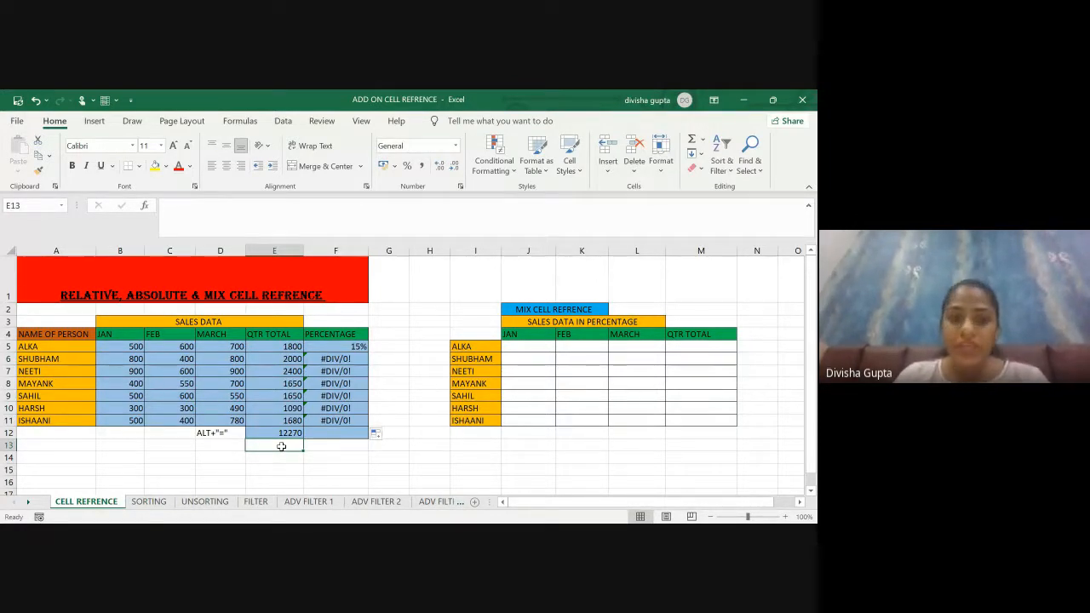
left_click(278, 433)
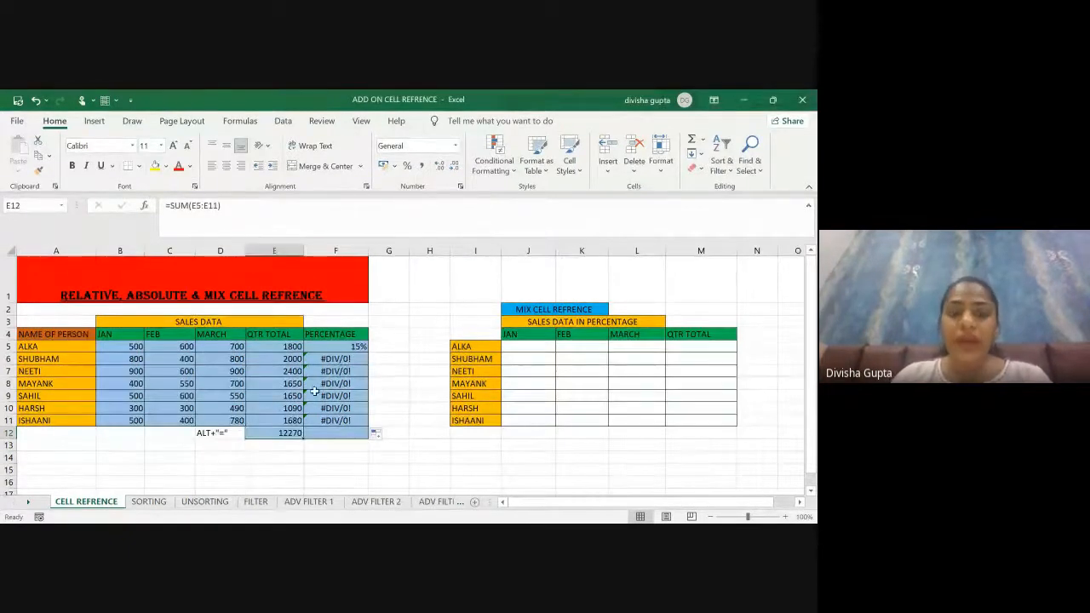
left_click(349, 348)
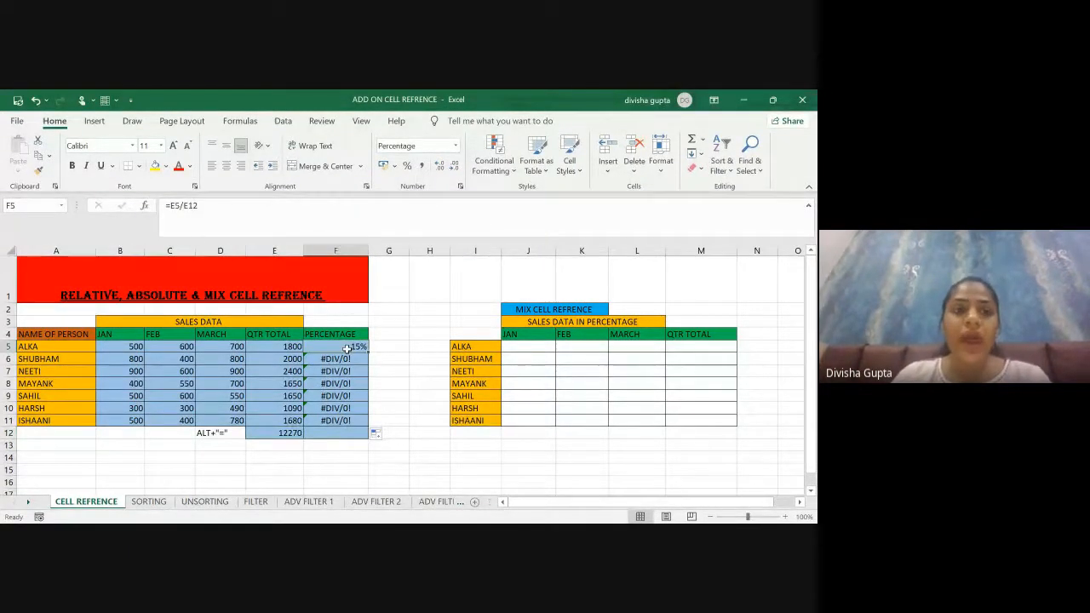
- Make the grand total reference in the F5 formula absolute, giving =E5/$E$12
left_click_drag(208, 208, 185, 206)
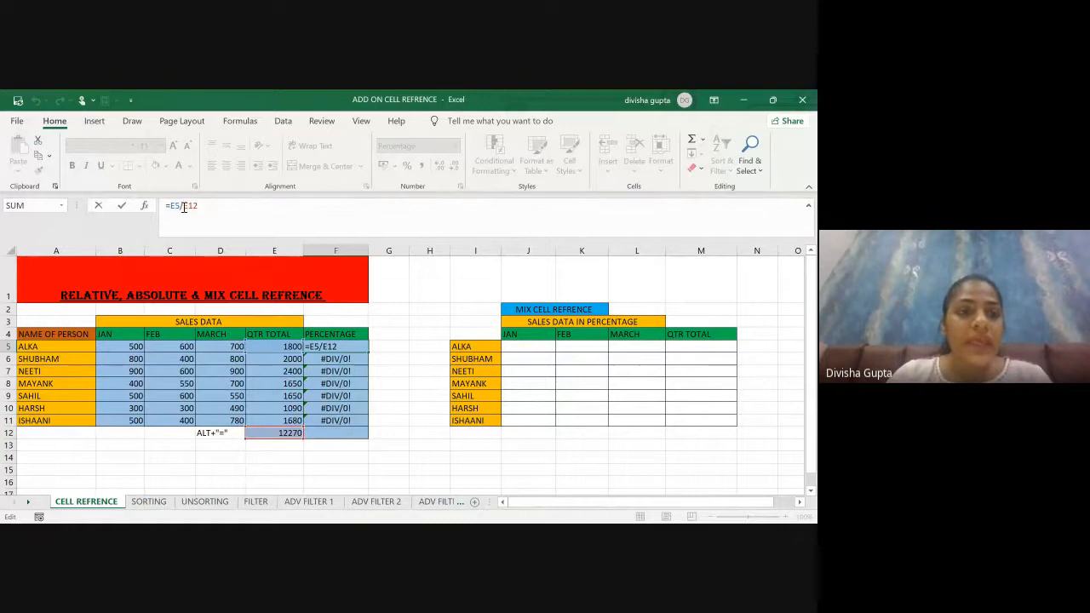
left_click(183, 207)
type("$")
left_click(188, 207)
type("$")
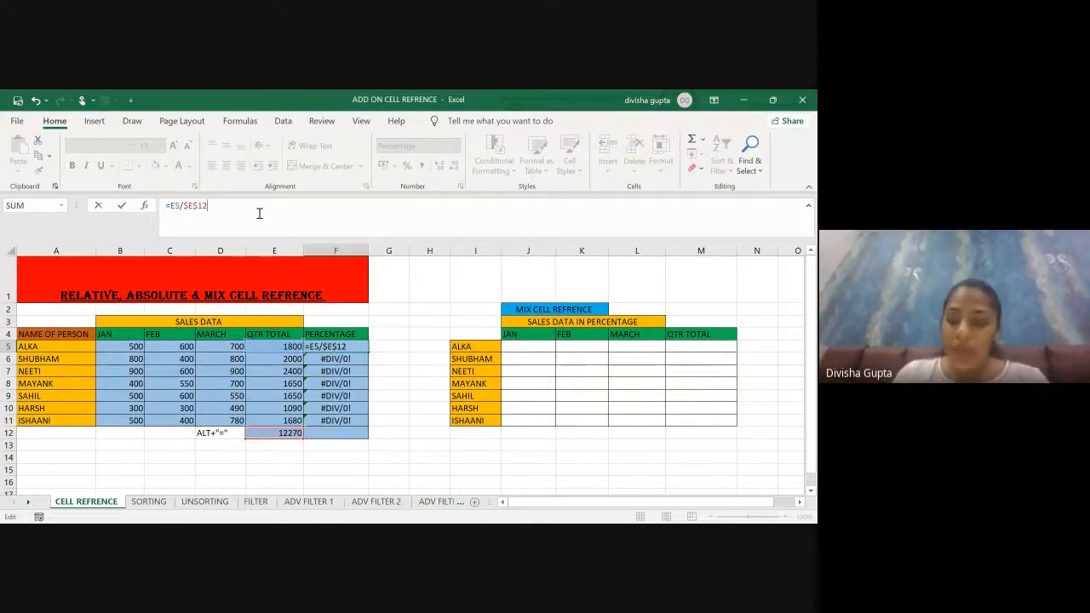
- Remove both dollar signs from the E12 reference in the F5 formula
left_click(197, 207)
key("BackSpace")
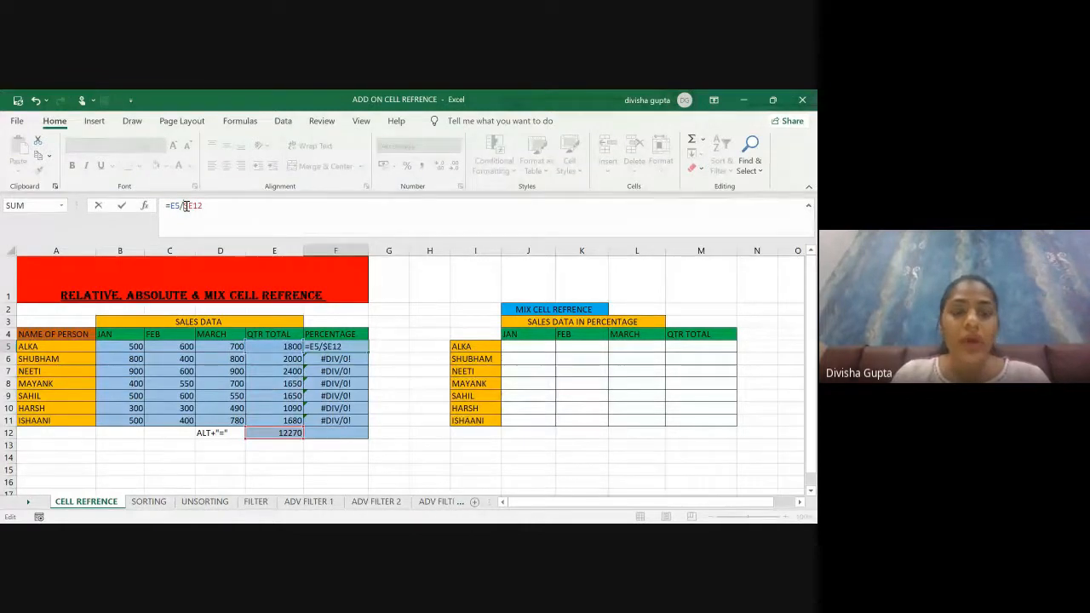
left_click(186, 206)
key("BackSpace")
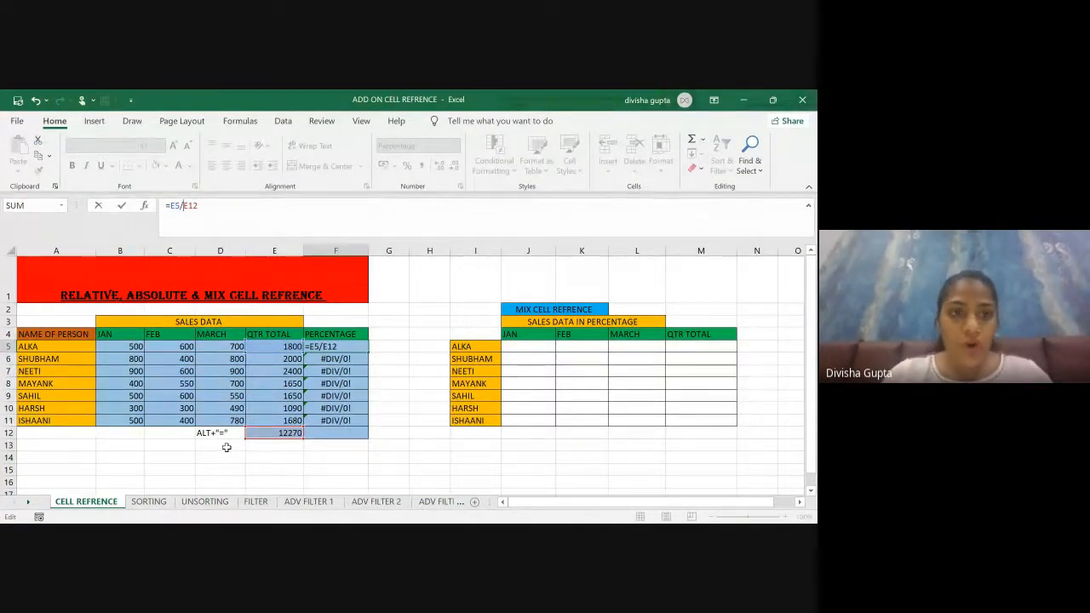
- Cycle the E12 reference in F5 through its absolute, mixed and relative forms, and commit the formula as =E5/$E$12
left_click_drag(203, 206, 185, 205)
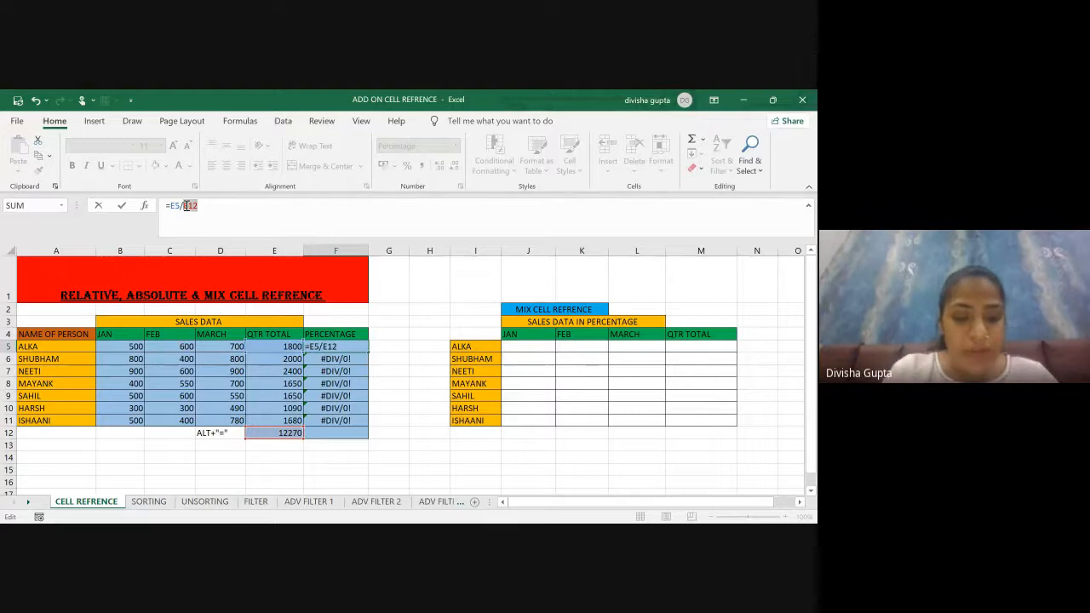
key("F4")
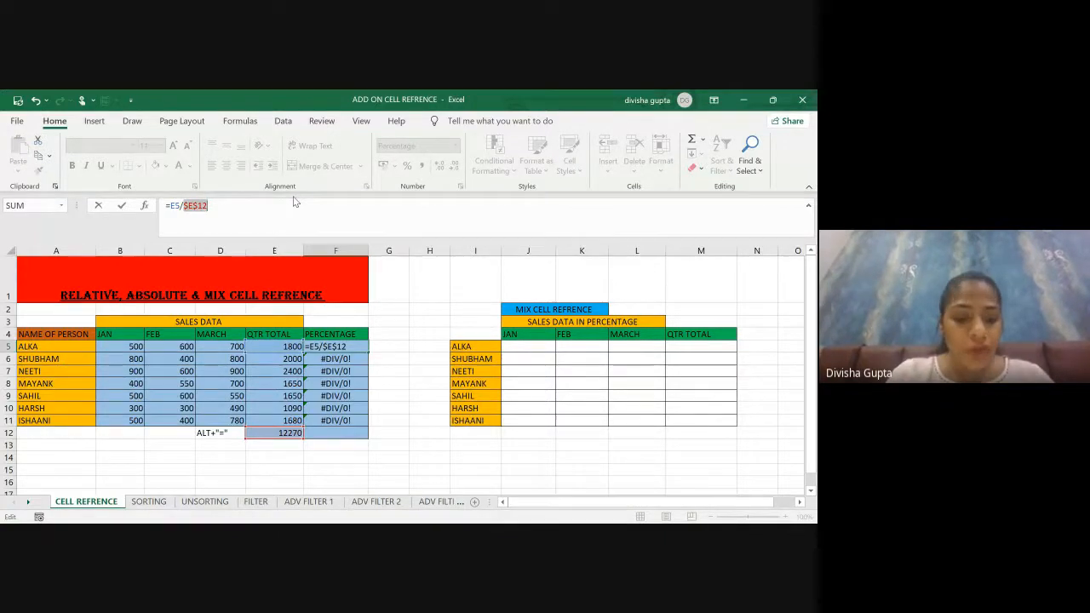
key("F4")
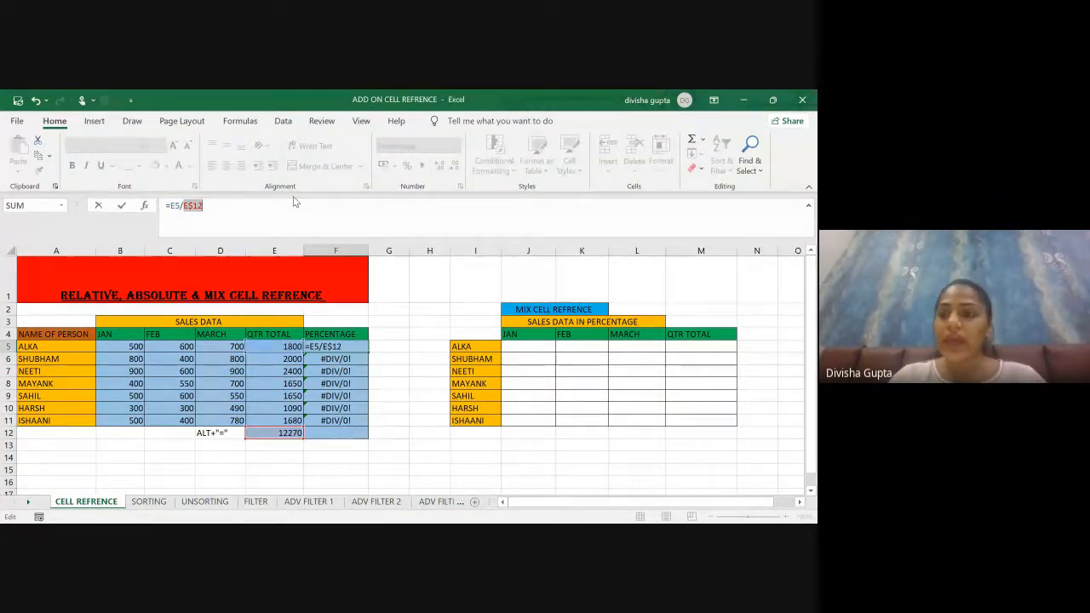
key("F4")
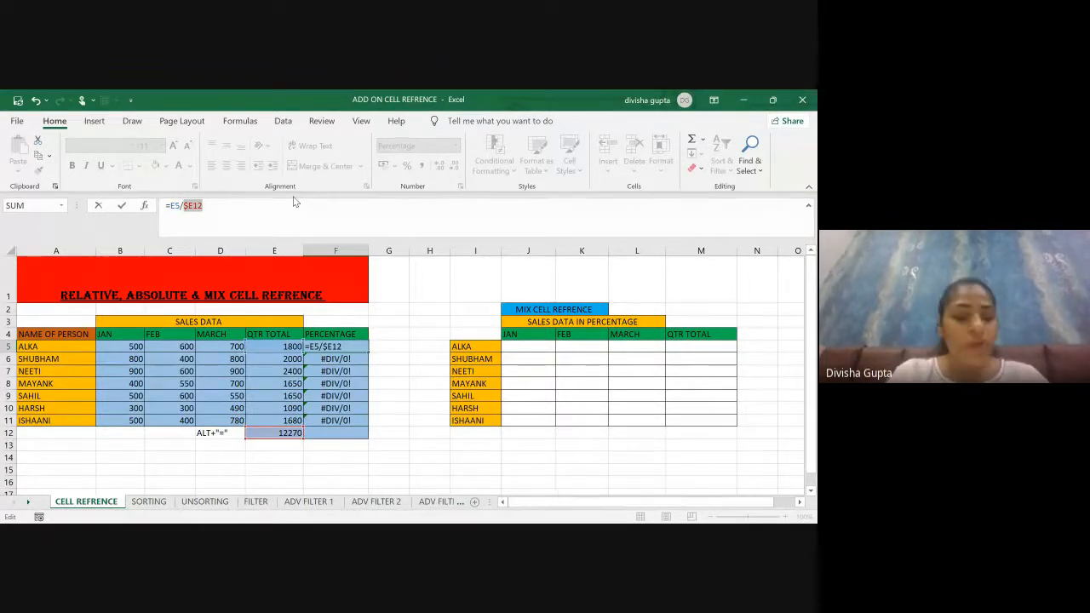
key("F4")
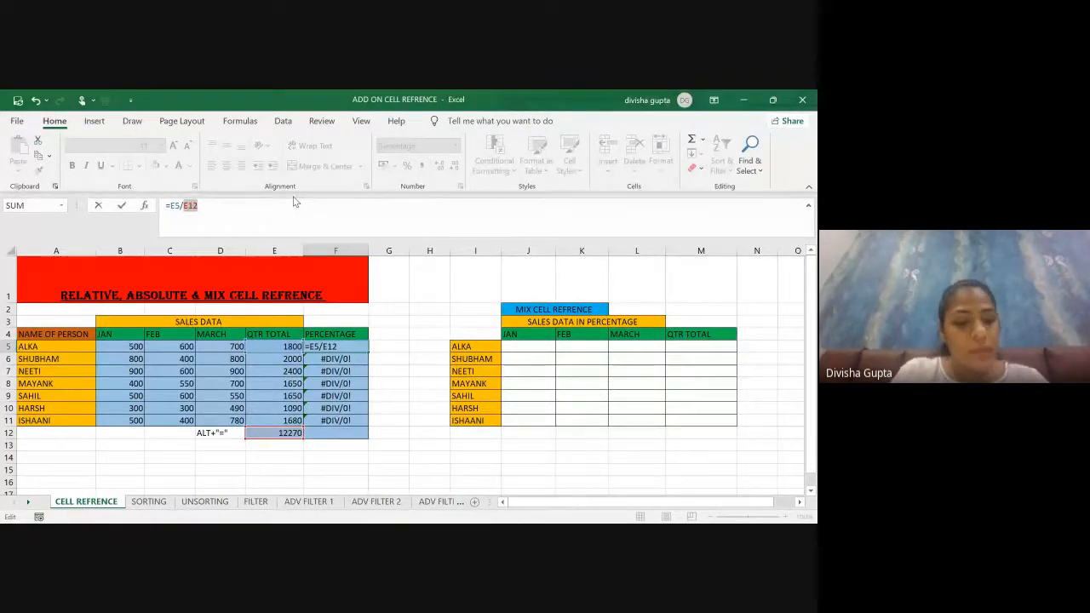
key("F4")
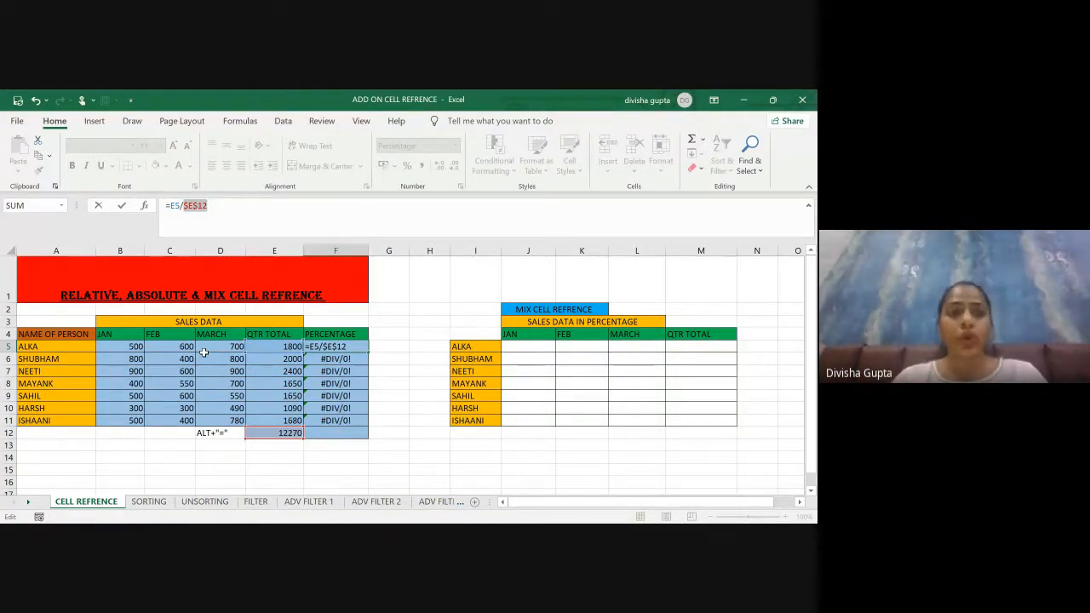
key("Return")
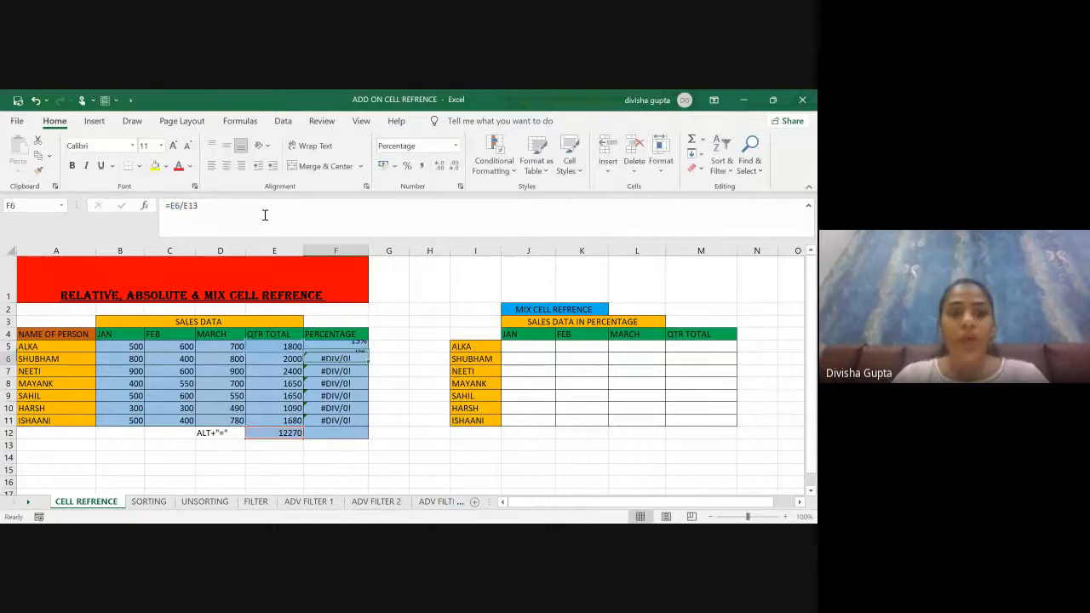
- Fill the absolute-reference percentage formula from F5 down to F11 and check the formula in F11
left_click(320, 346)
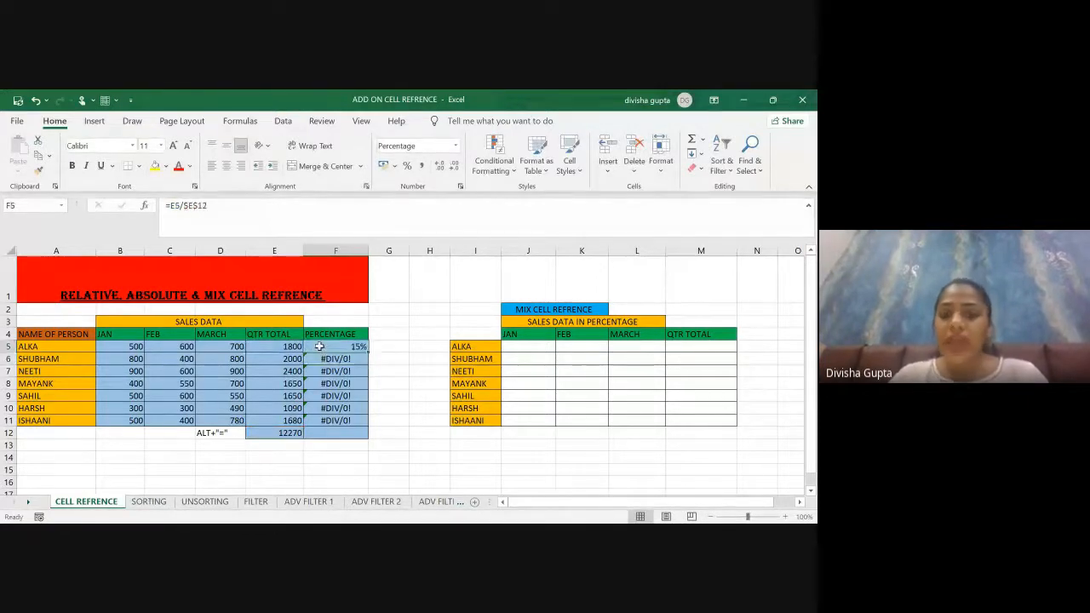
double_click(369, 353)
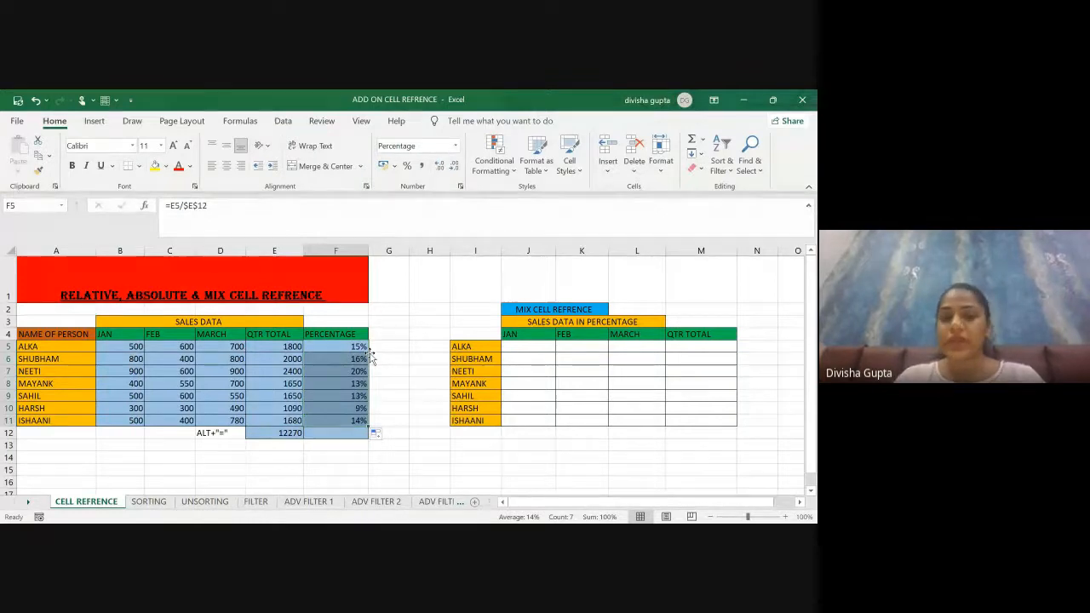
left_click(348, 421)
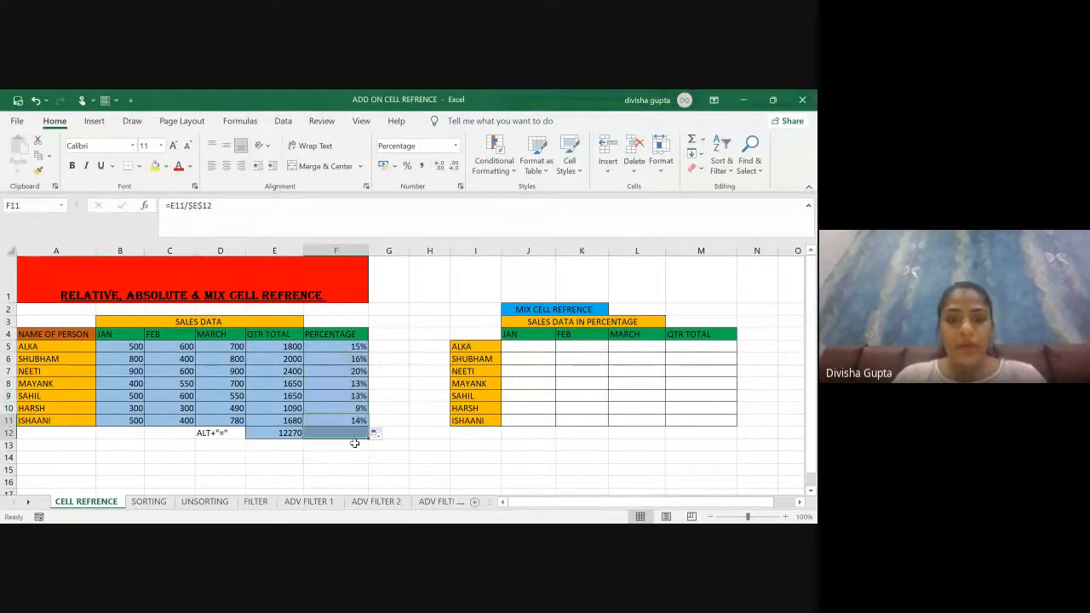
right_click(369, 427)
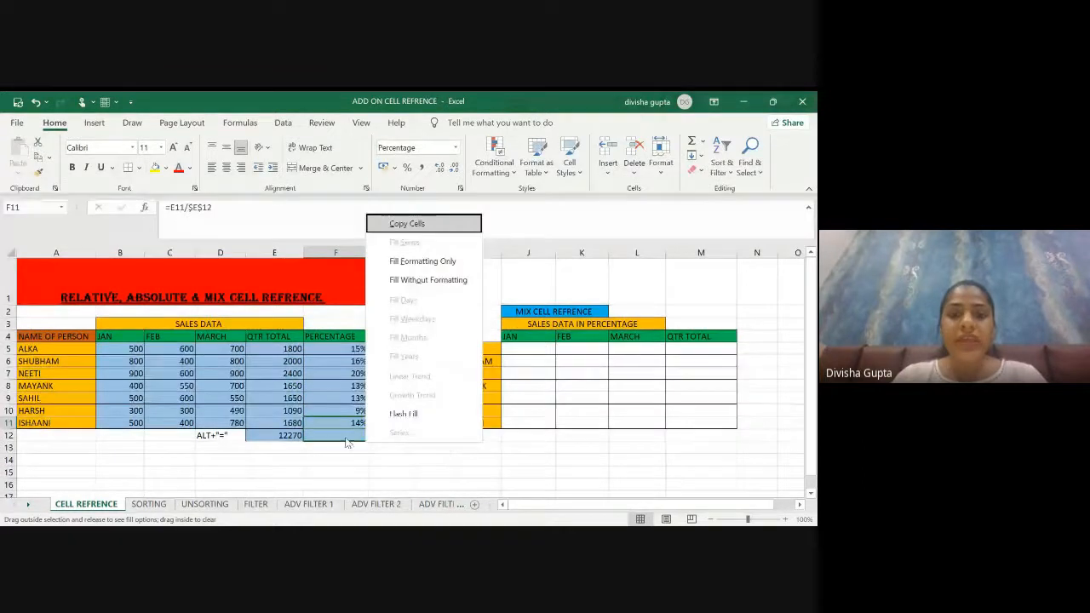
left_click(403, 414)
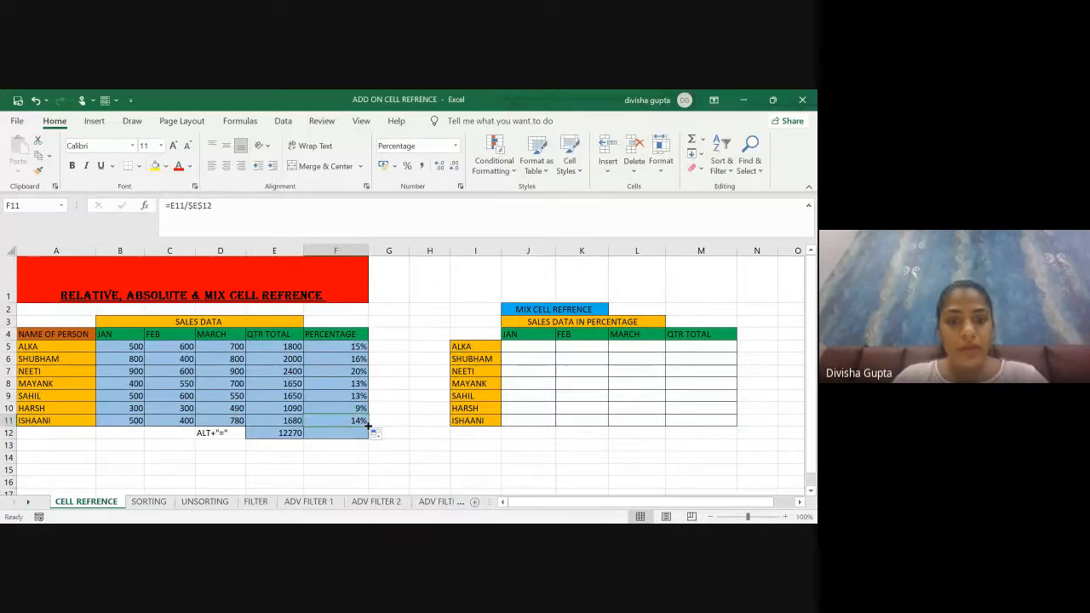
left_click(406, 368)
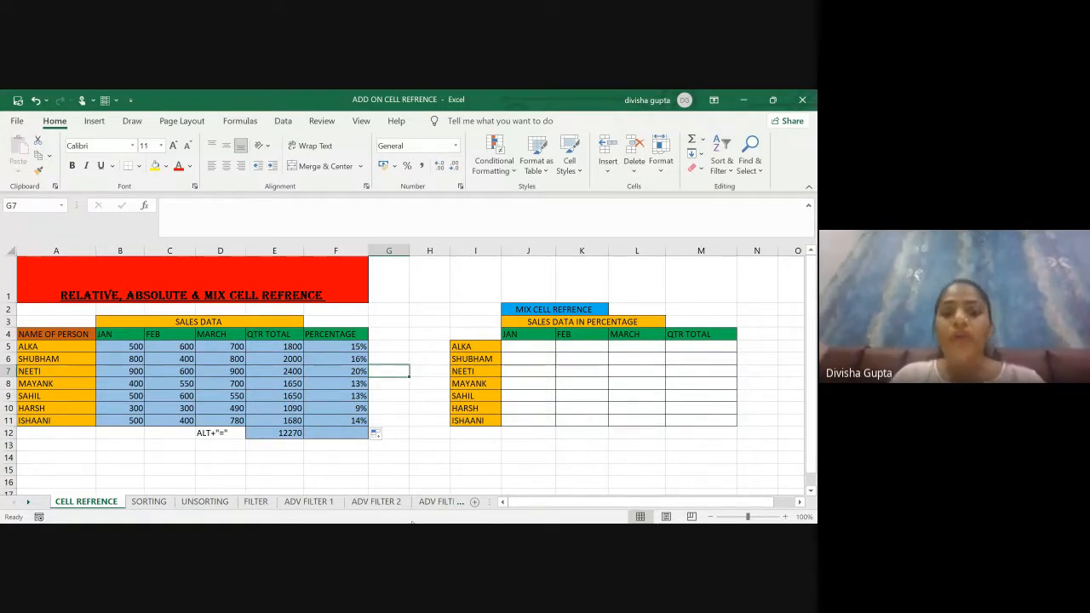
left_click(393, 523)
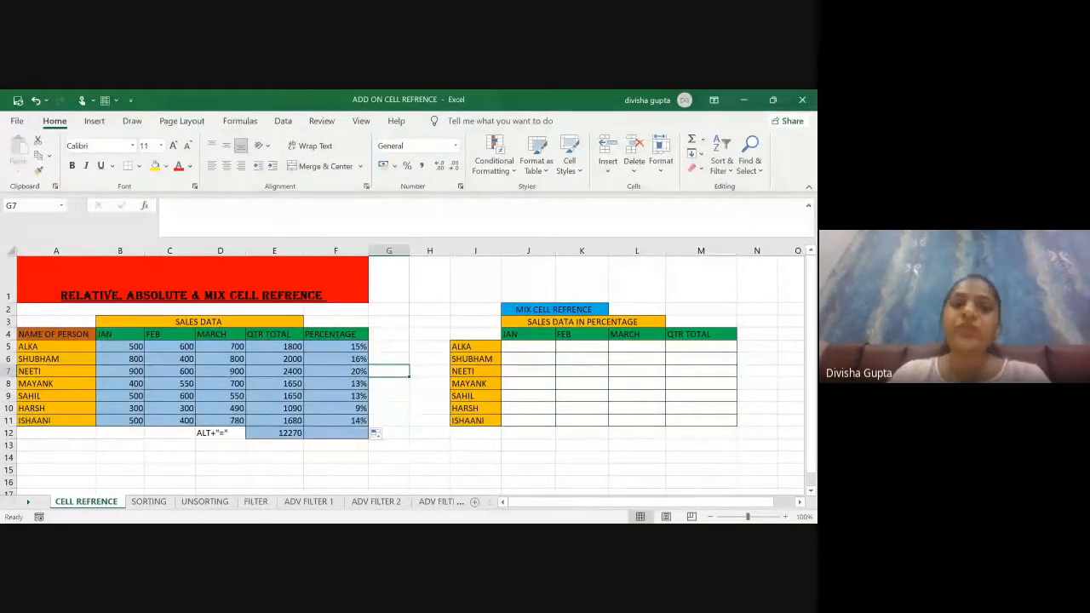
left_click(281, 359)
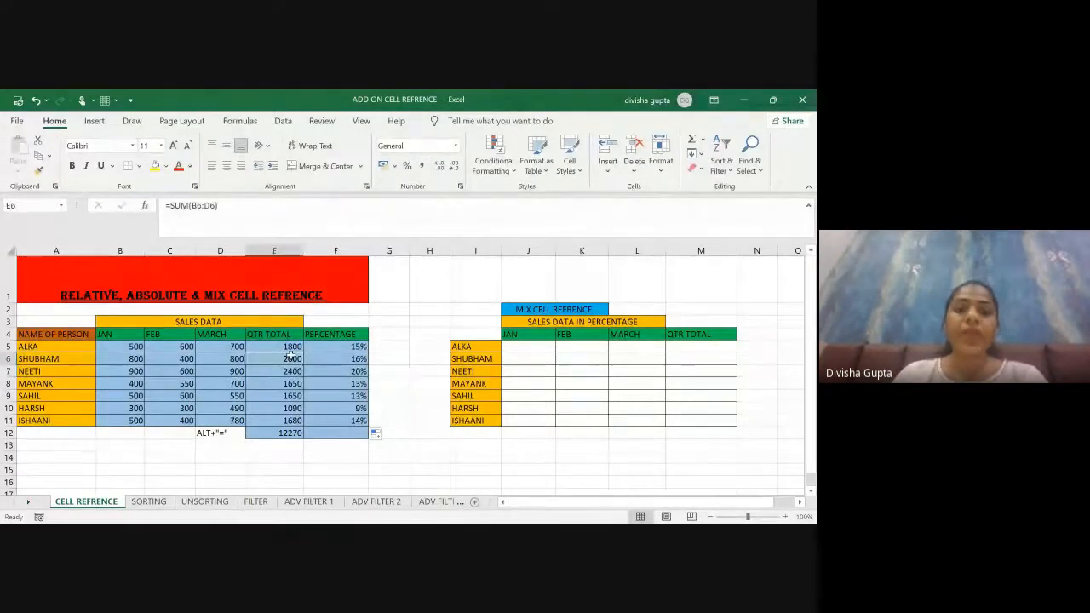
- Erase the percentage formula from F5
left_click(335, 346)
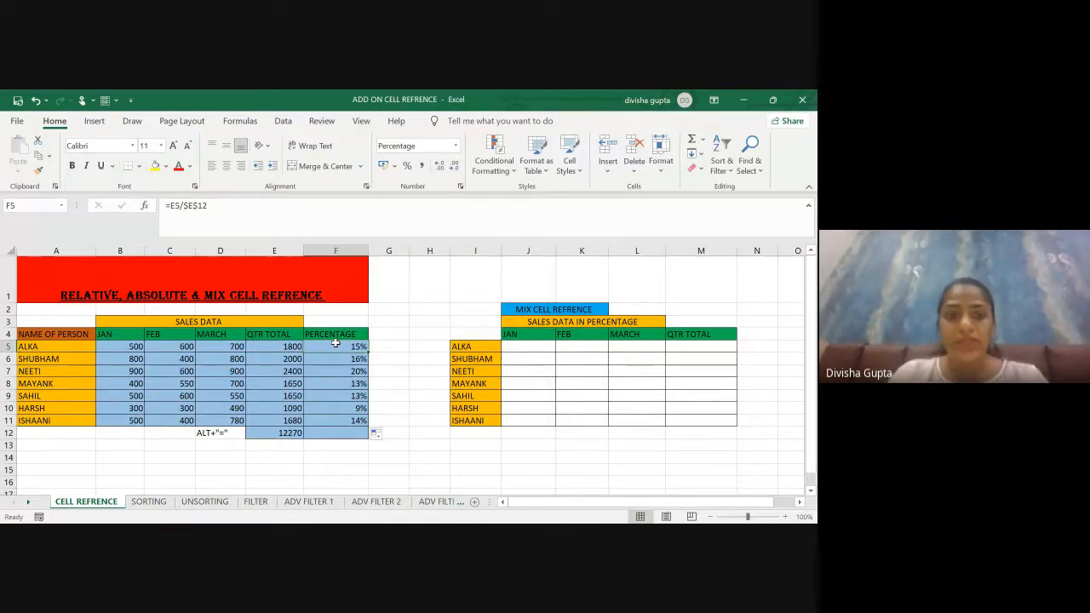
left_click(201, 208)
key("BackSpace")
key("BackSpace")
key("BackSpace")
key("BackSpace")
key("Right")
key("BackSpace")
key("BackSpace")
key("BackSpace")
key("BackSpace")
key("BackSpace")
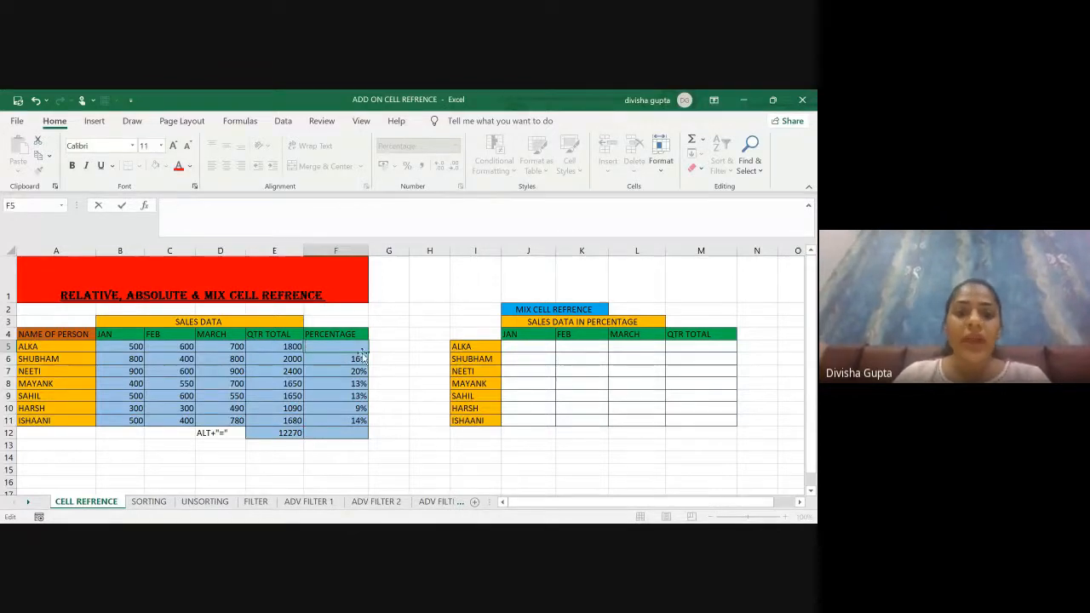
left_click(355, 369)
- Clear the remaining percentages in the PERCENTAGE column down to F11
left_click(343, 347)
key("shift+Down")
key("shift+Down")
key("shift+Down")
key("shift+Down")
key("shift+Down")
key("shift+Down")
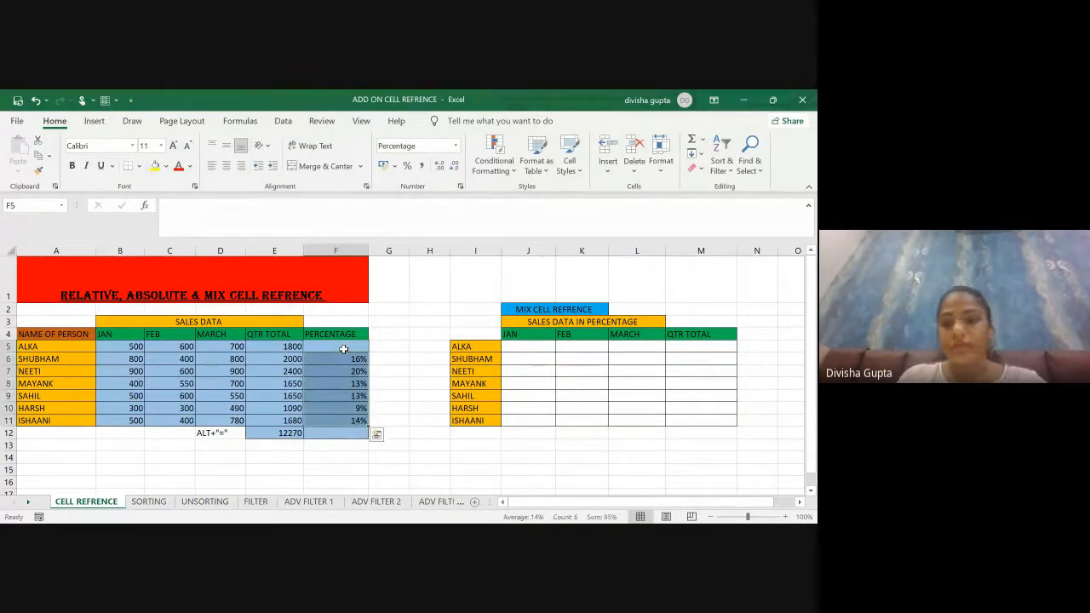
key("Delete")
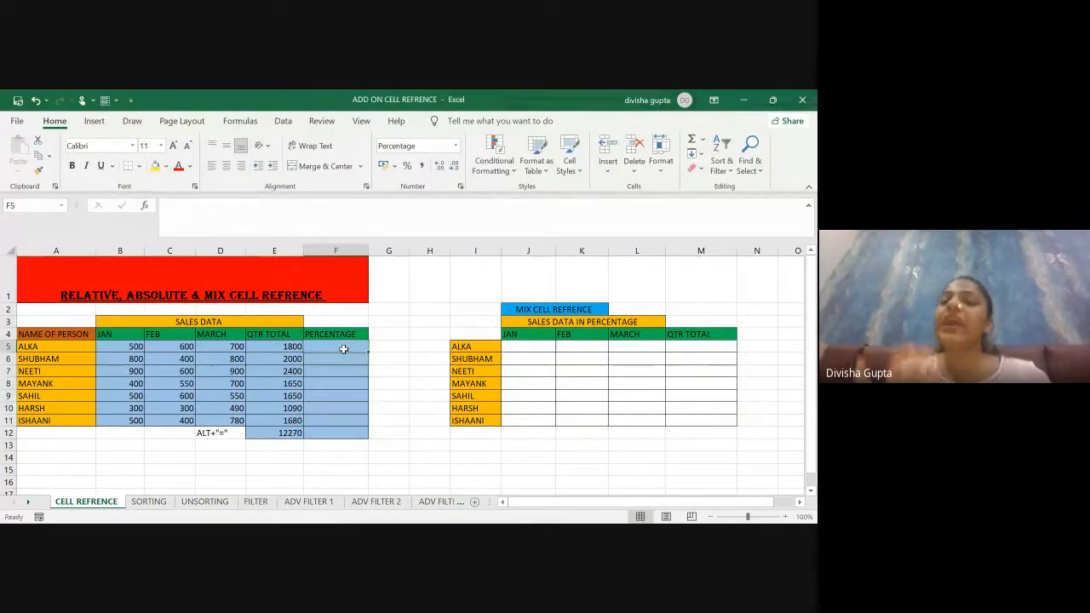
- Enter the relative formula =E5/E12 in F5 to calculate the first person's share of the grand total
type("=")
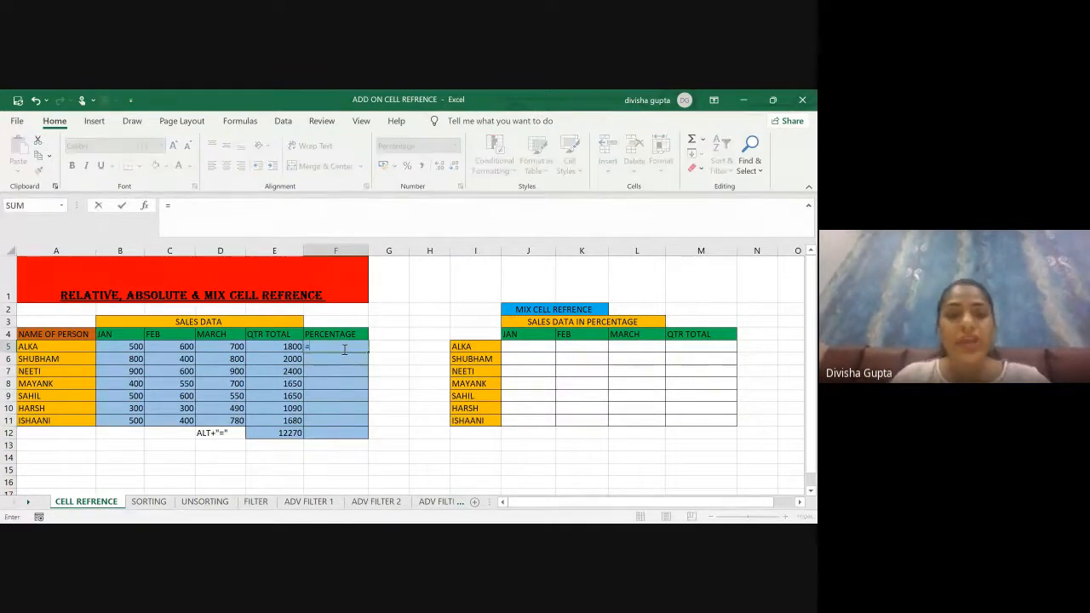
left_click(292, 348)
type("/")
left_click(271, 435)
key("Return")
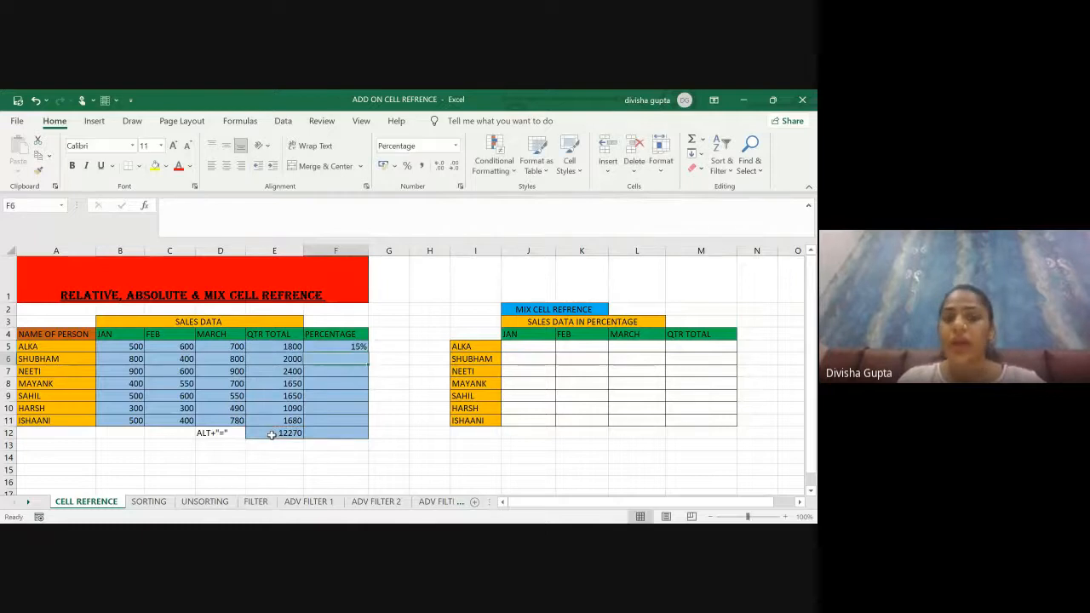
- Fill the relative percentage formula from F5 down to F12
left_click(325, 345)
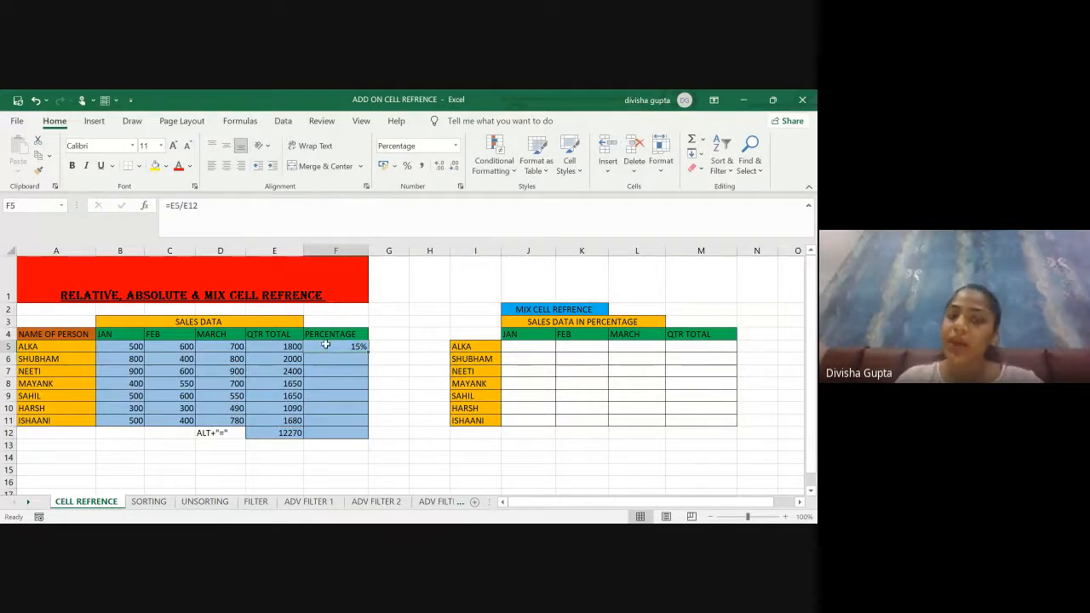
left_click_drag(369, 353, 369, 437)
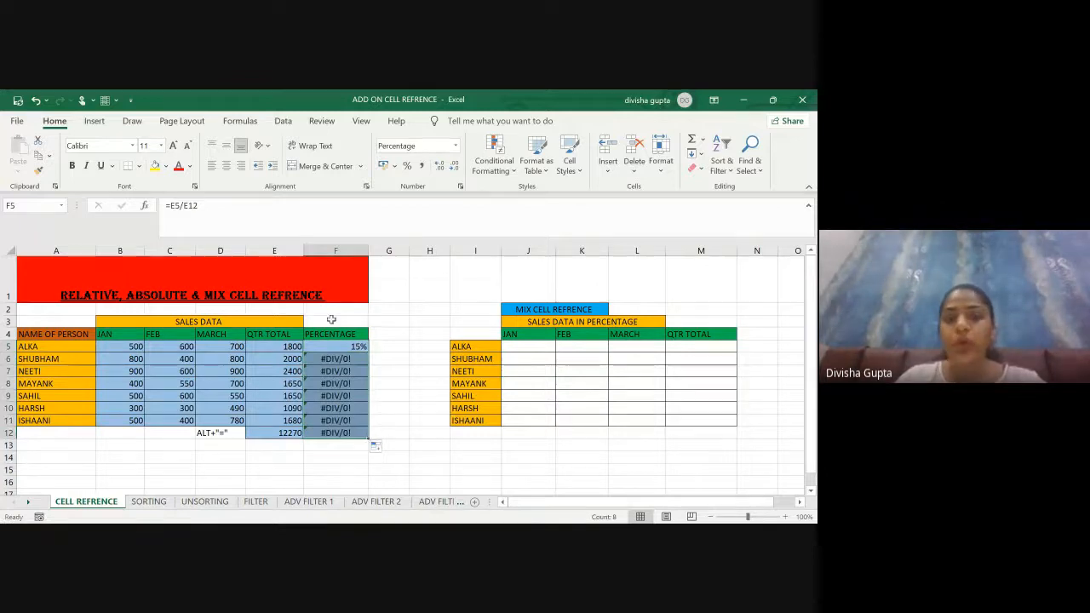
left_click(389, 408)
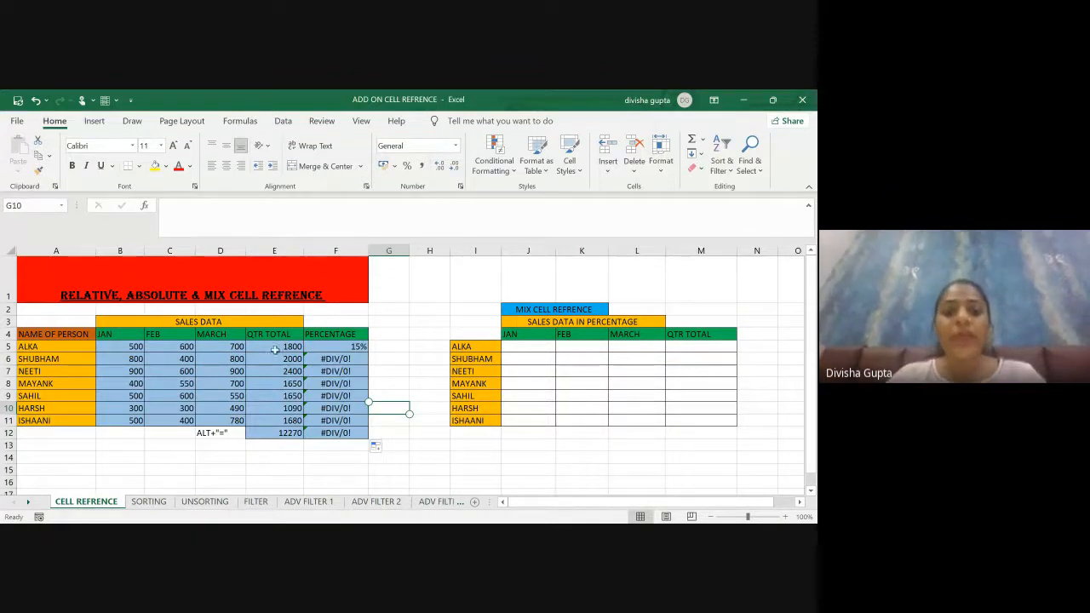
- Compare the formulas in F5 and F6 with their source cells E6, E12 and E13 to see how the references shift
left_click(330, 346)
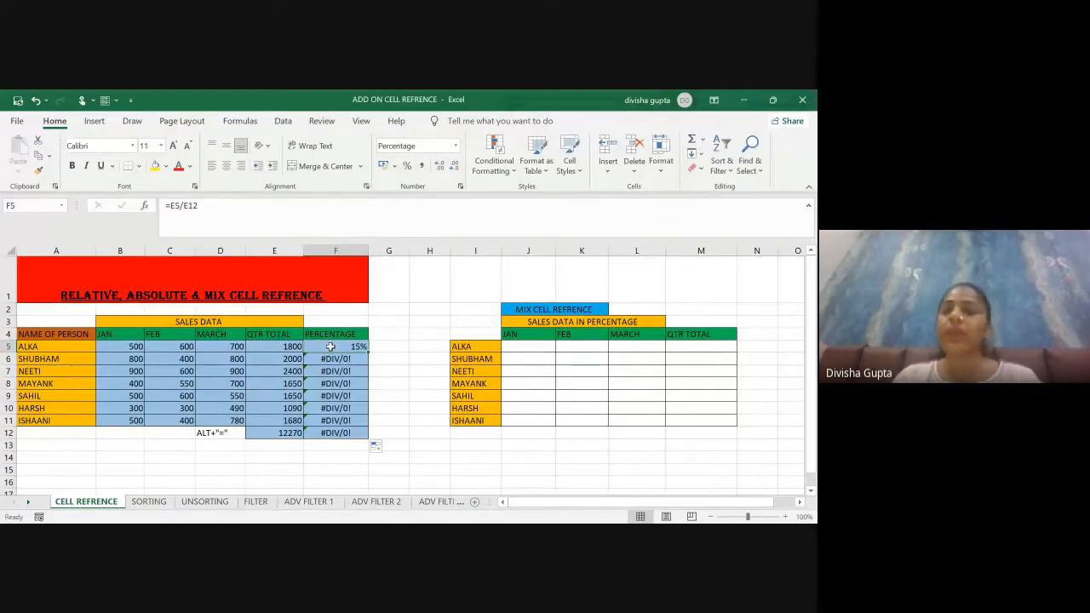
key("Down")
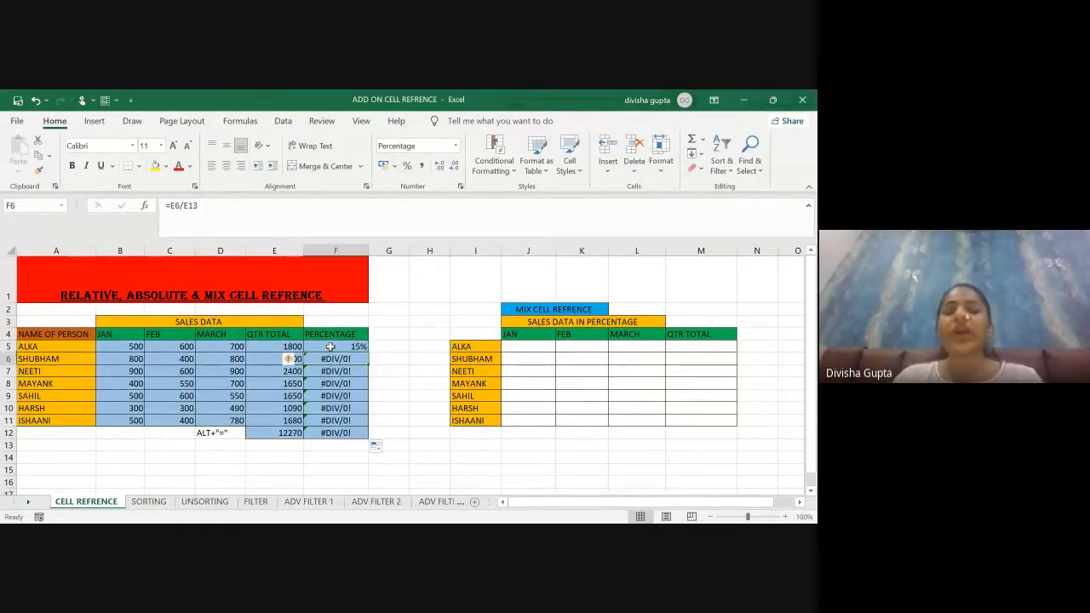
left_click(254, 359)
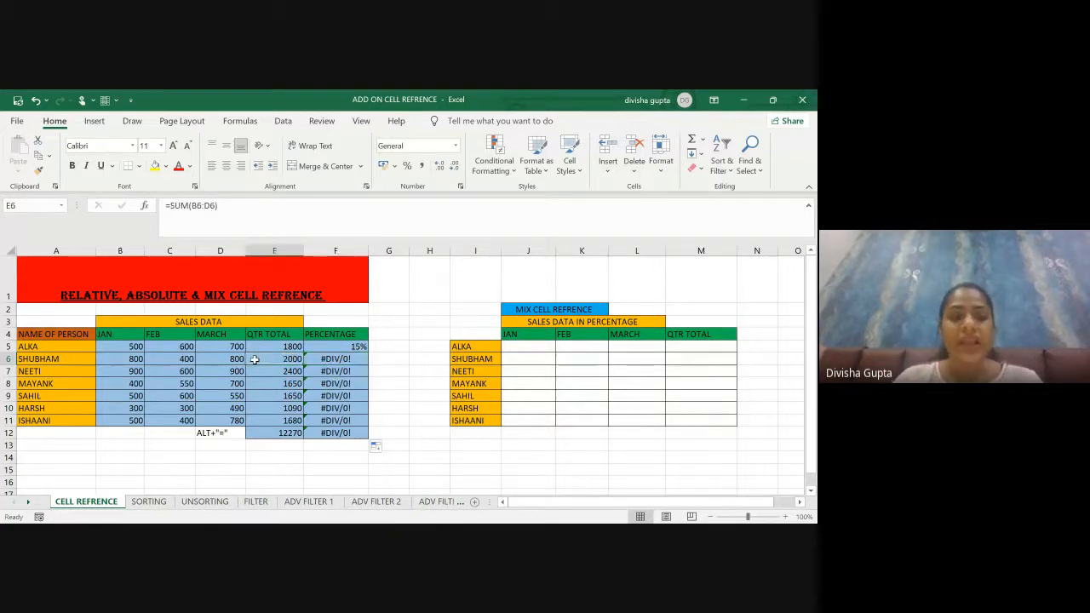
left_click(280, 444)
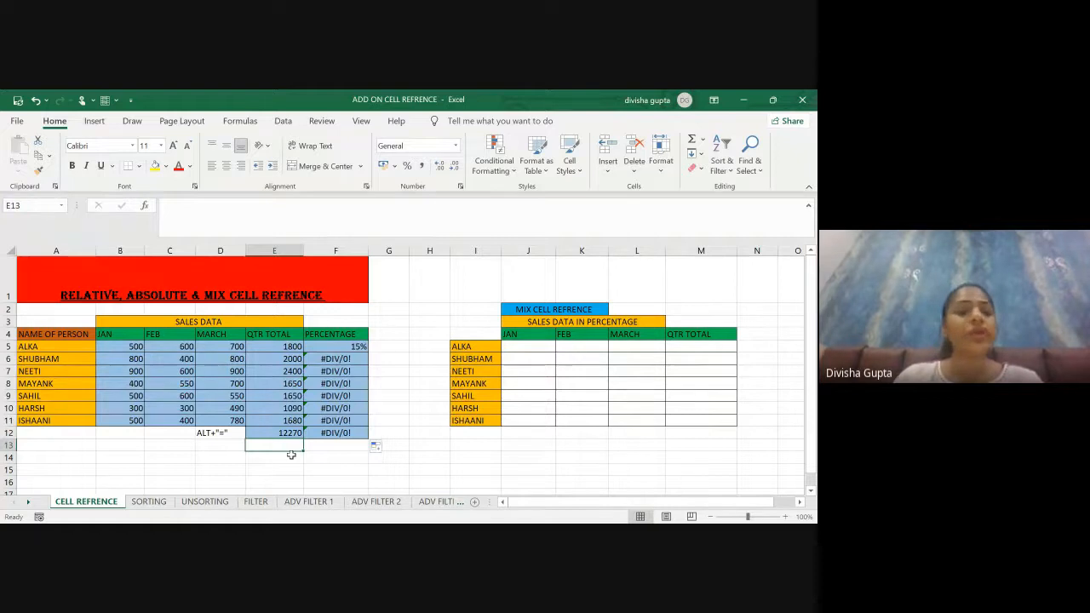
left_click(328, 358)
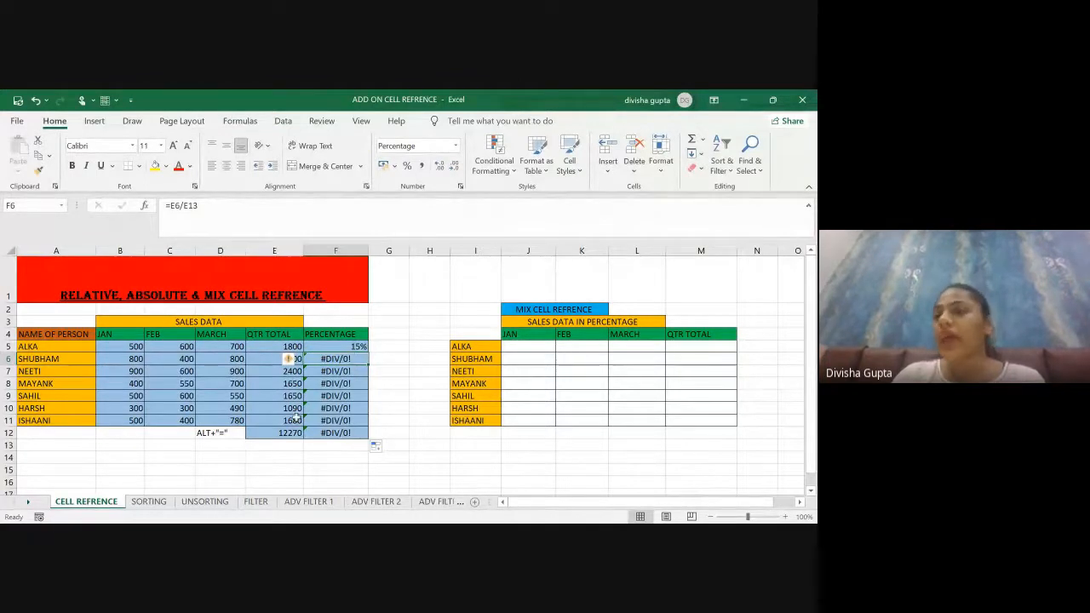
left_click(336, 345)
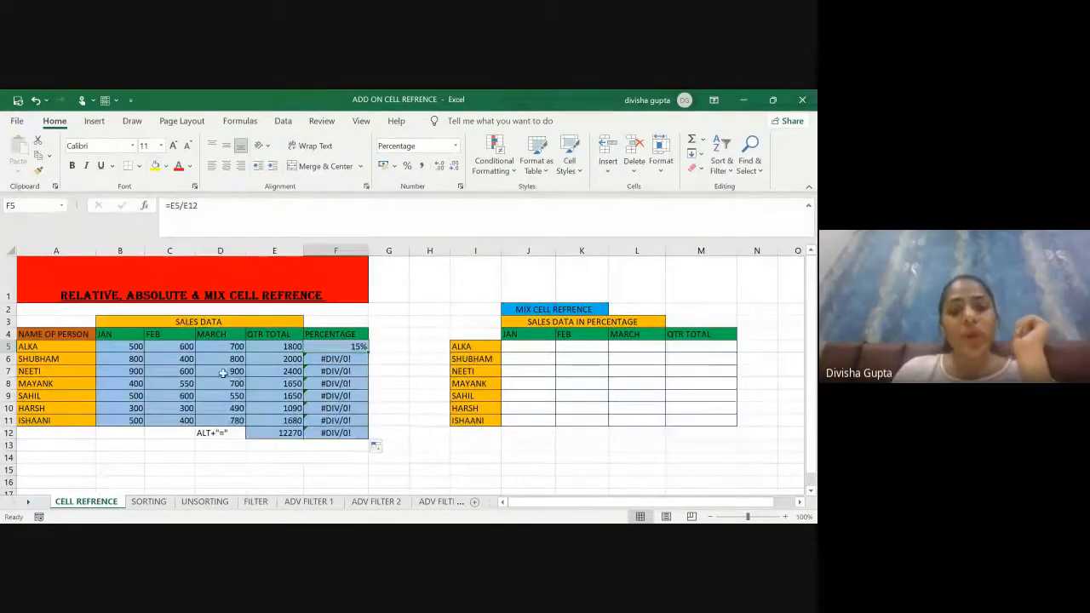
left_click(278, 439)
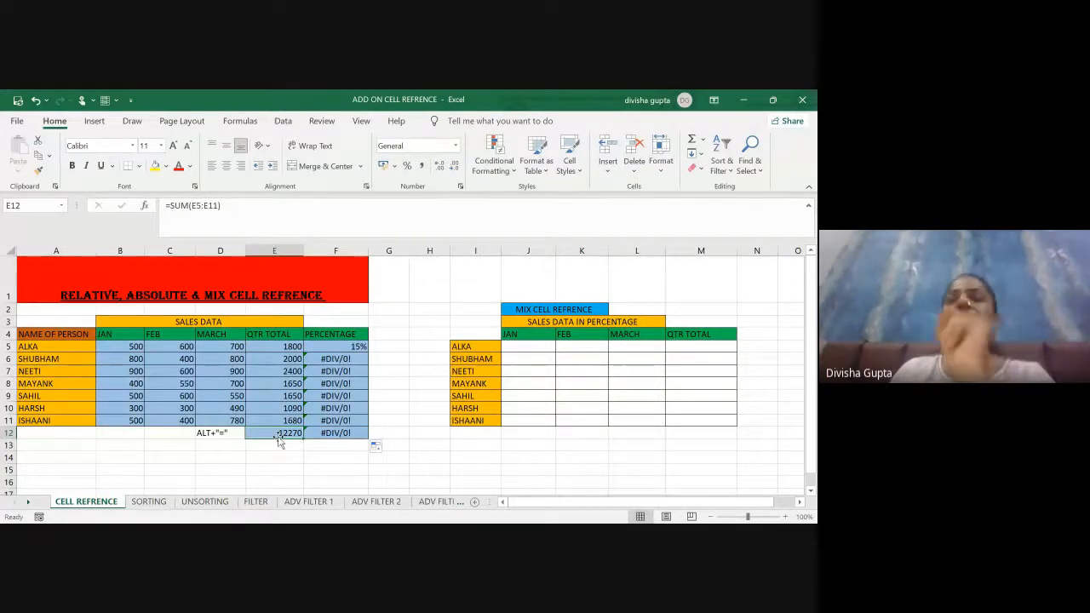
- Make the grand total reference in F5's formula absolute so that it reads =E5/$E$12
left_click(337, 350)
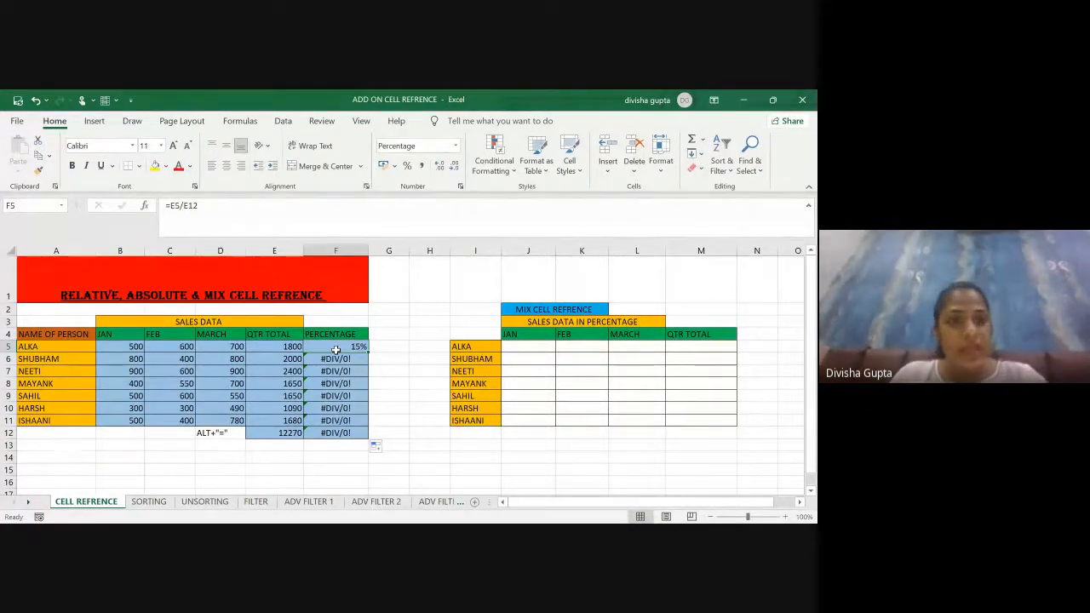
left_click(200, 204)
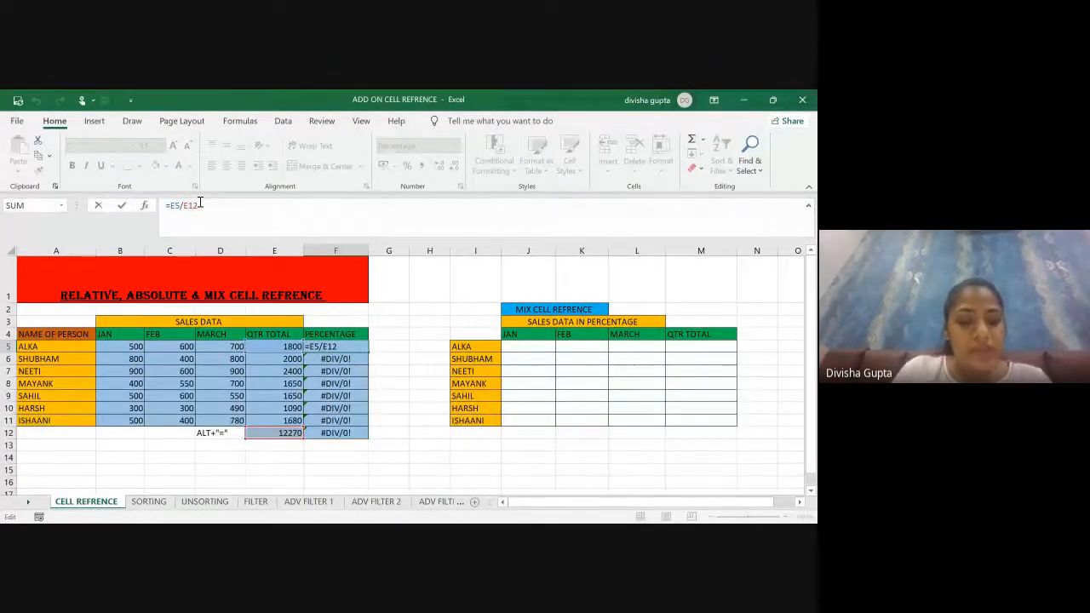
key("Left")
key("Left")
type("$")
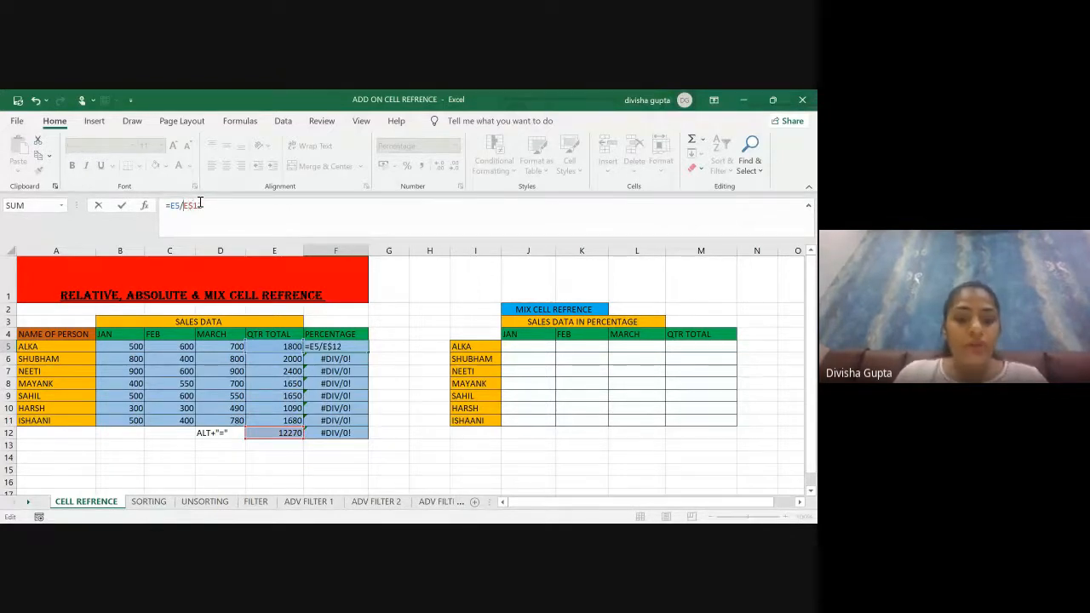
key("Left")
key("Left")
type("$")
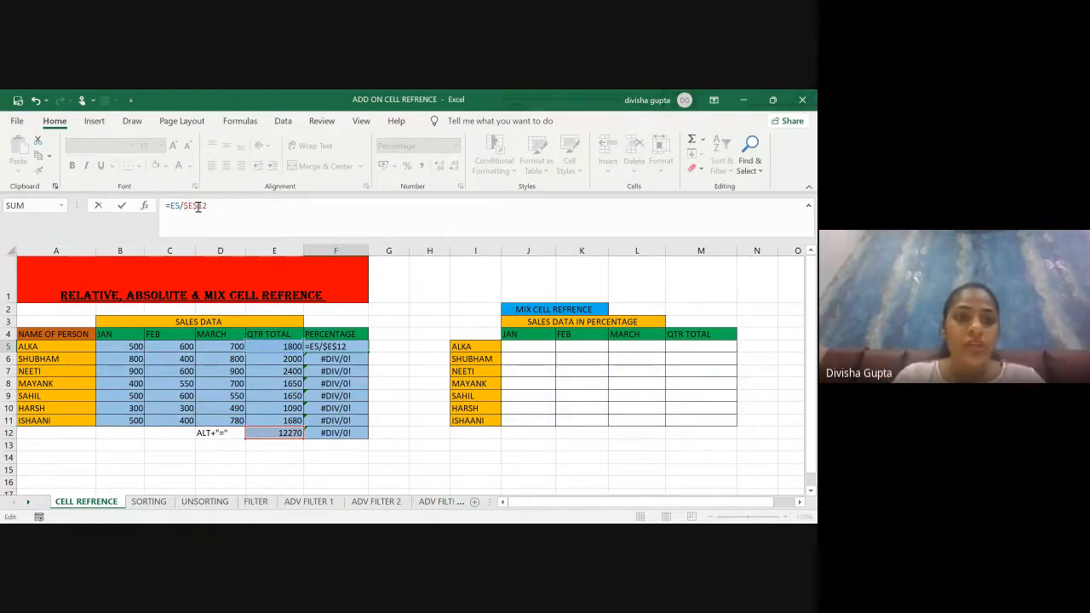
- Cycle the E12 reference in F5 through its reference types back to $E$12 and commit the formula =E5/$E$12
key("F4")
key("F4")
key("F4")
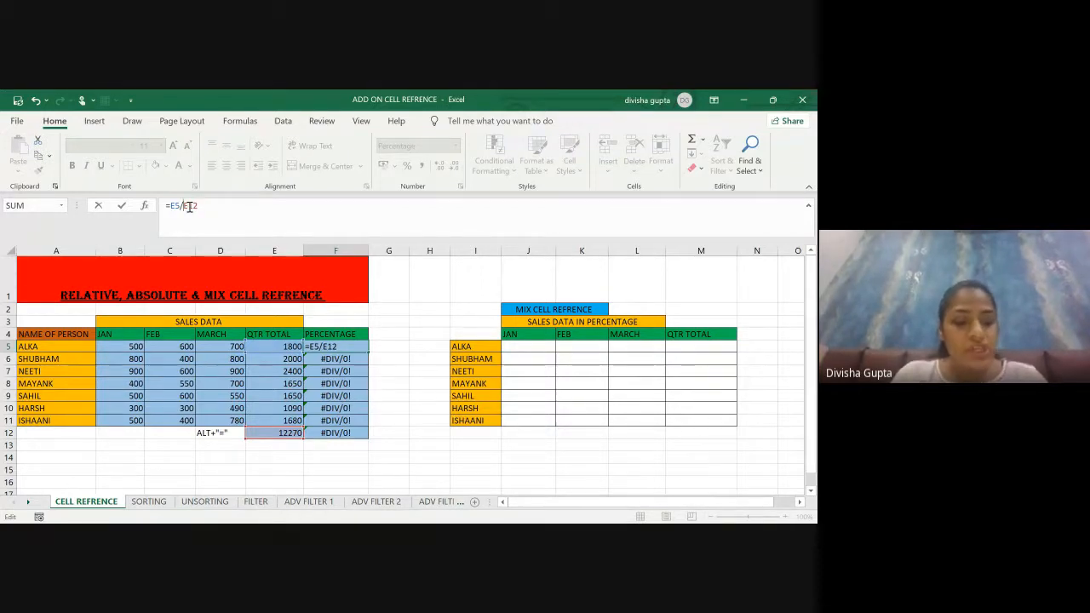
key("F4")
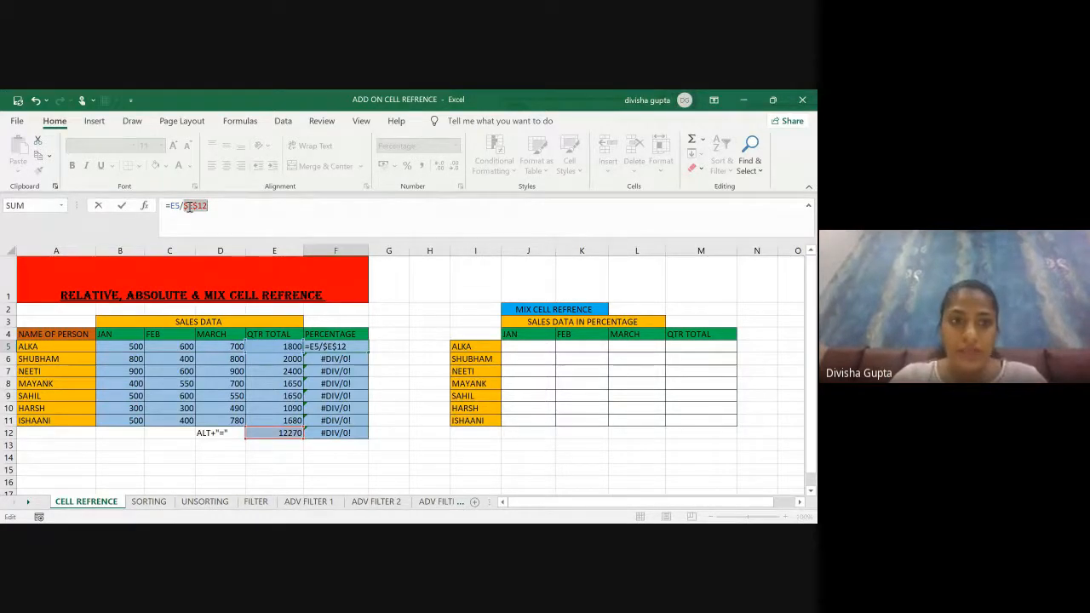
left_click(217, 209)
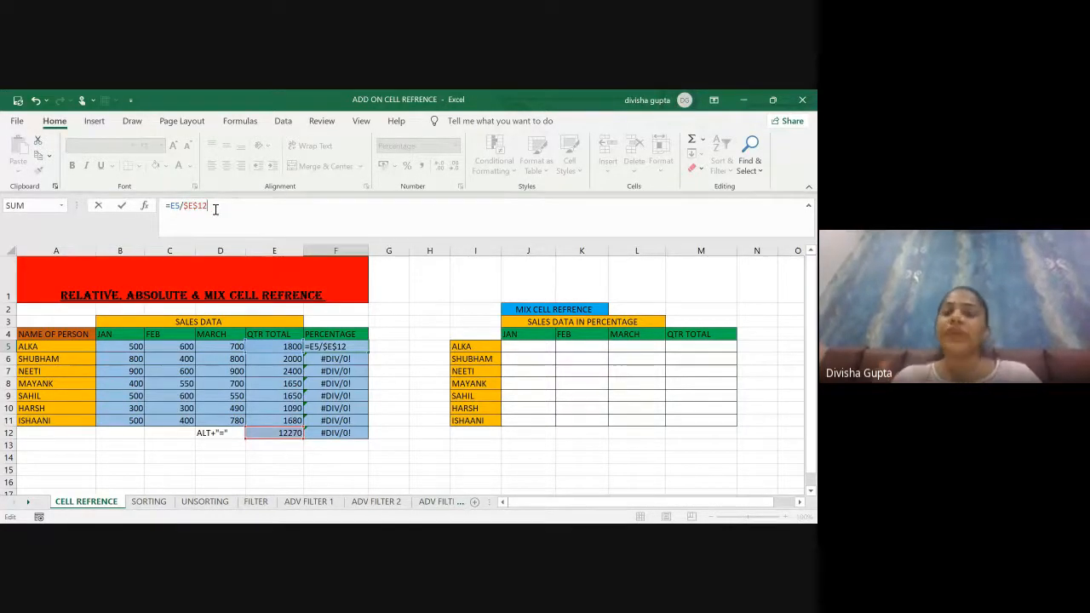
key("Return")
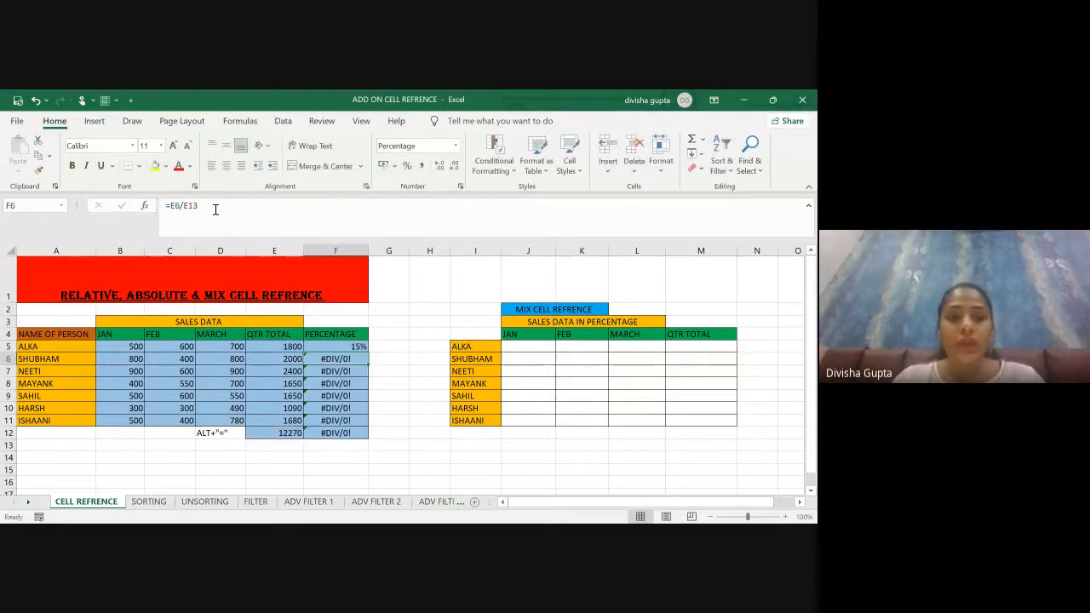
- Fill the absolute percentage formula from F5 down to F12
left_click(332, 345)
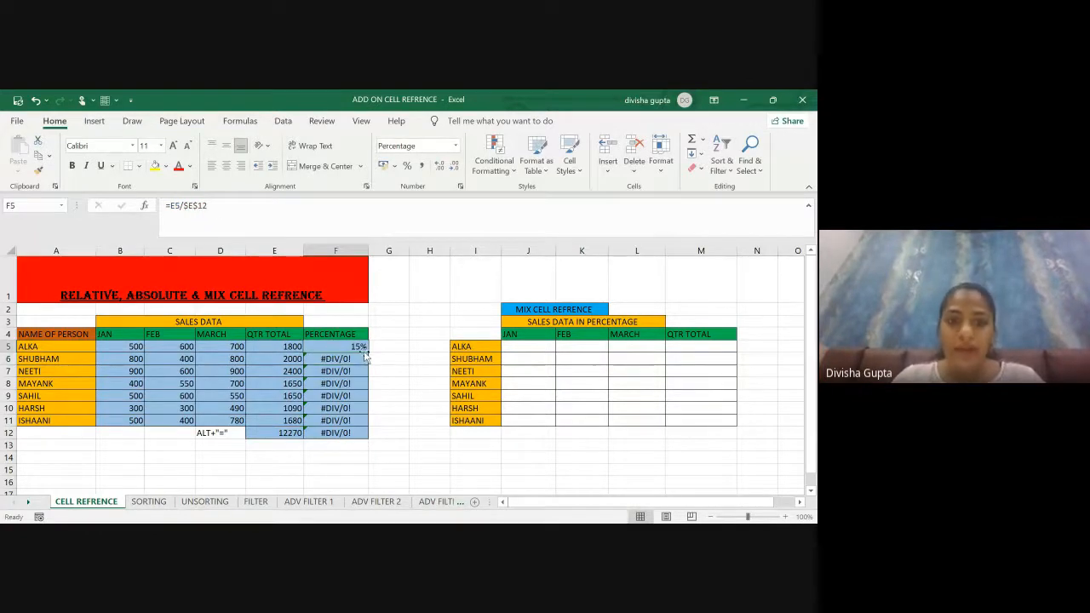
left_click_drag(368, 353, 352, 436)
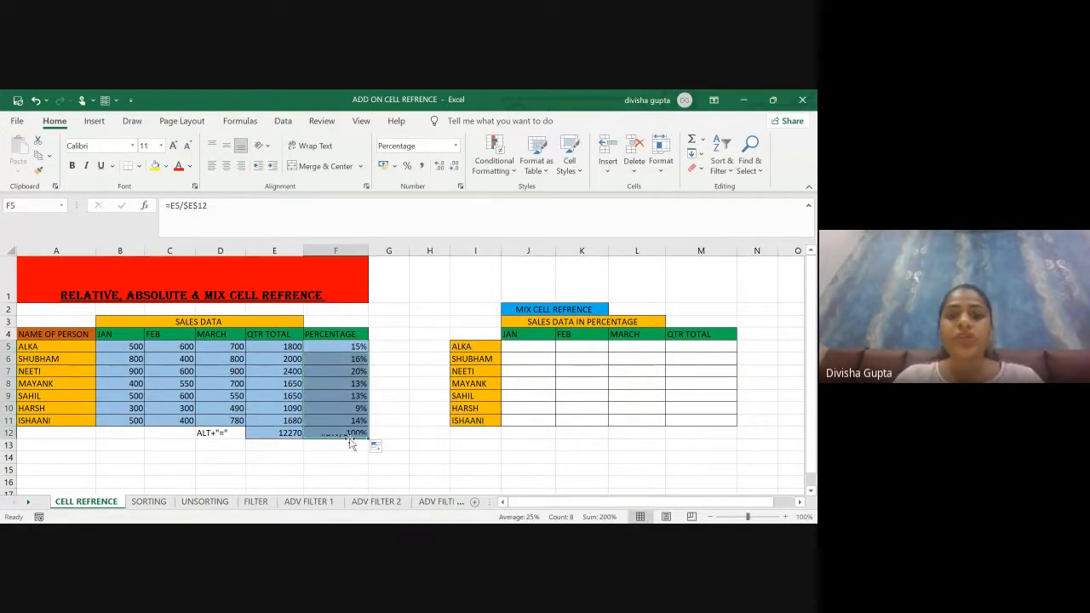
left_click(399, 356)
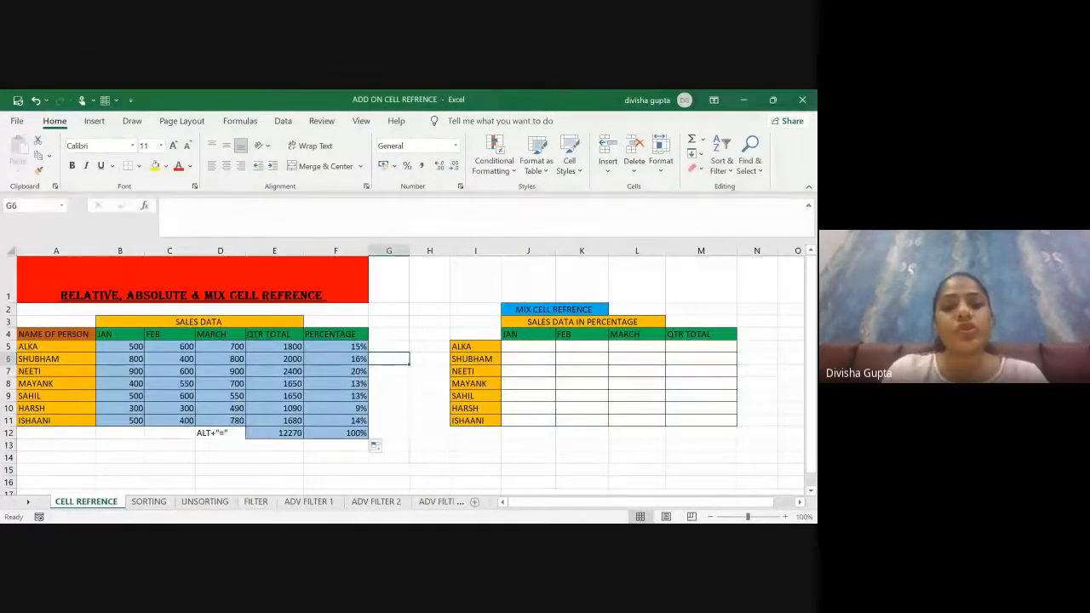
- Compare the formula in F6 with the grand total in E12 and the quarter totals in E6, E8 and E11
left_click(336, 359)
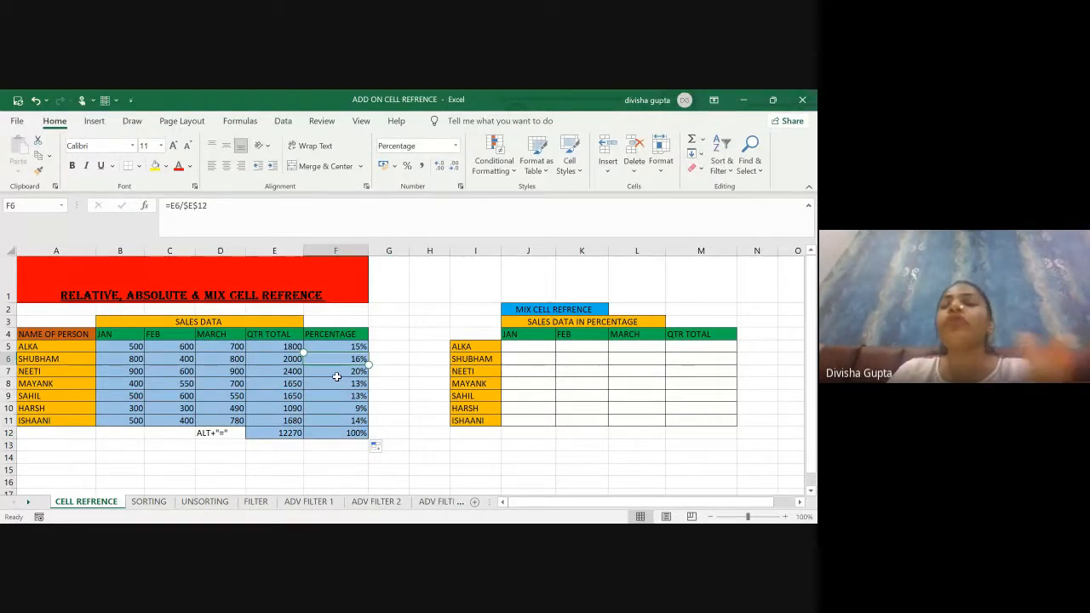
left_click(285, 433)
left_click(286, 359)
left_click(297, 385)
left_click(284, 419)
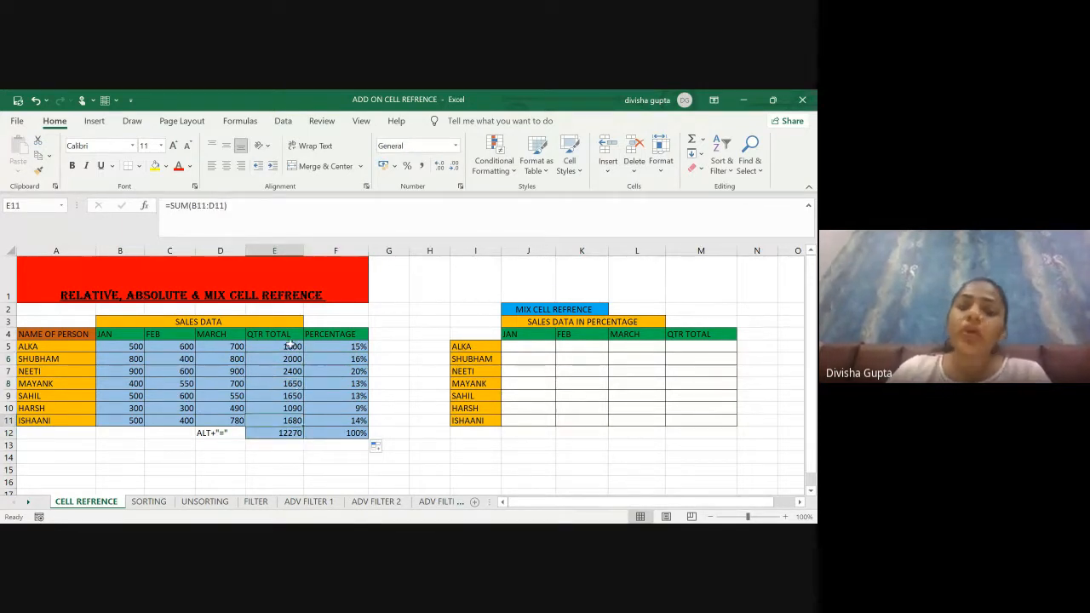
left_click(323, 360)
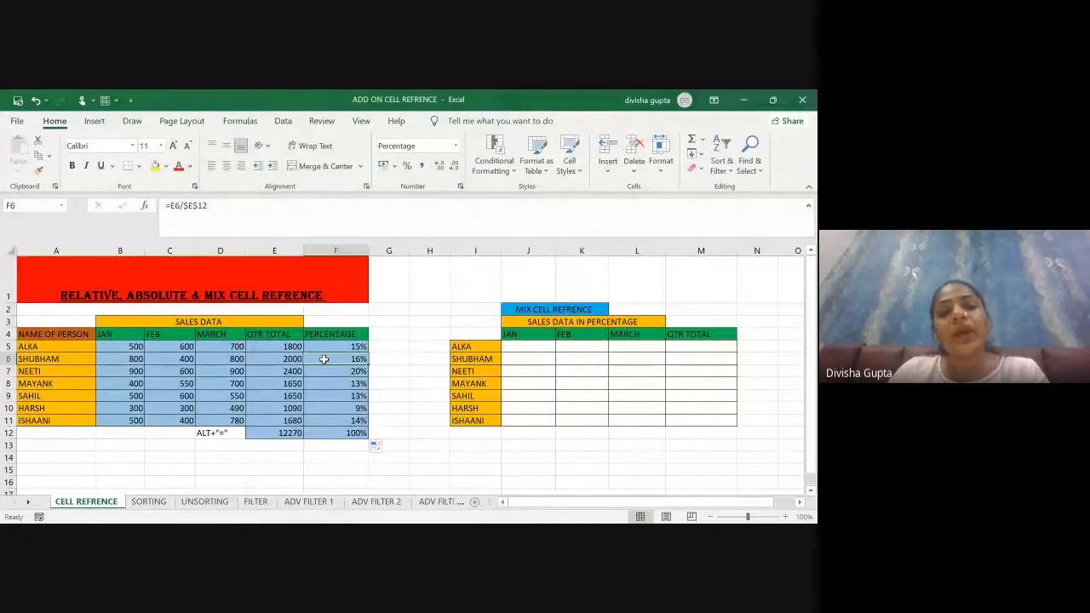
type("f")
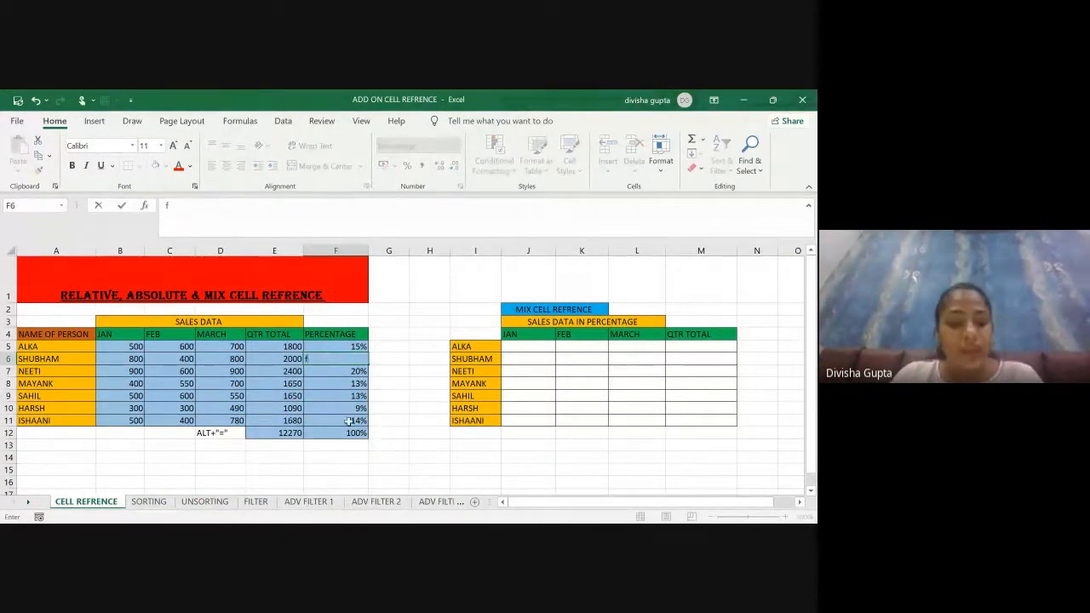
key("BackSpace")
type("=")
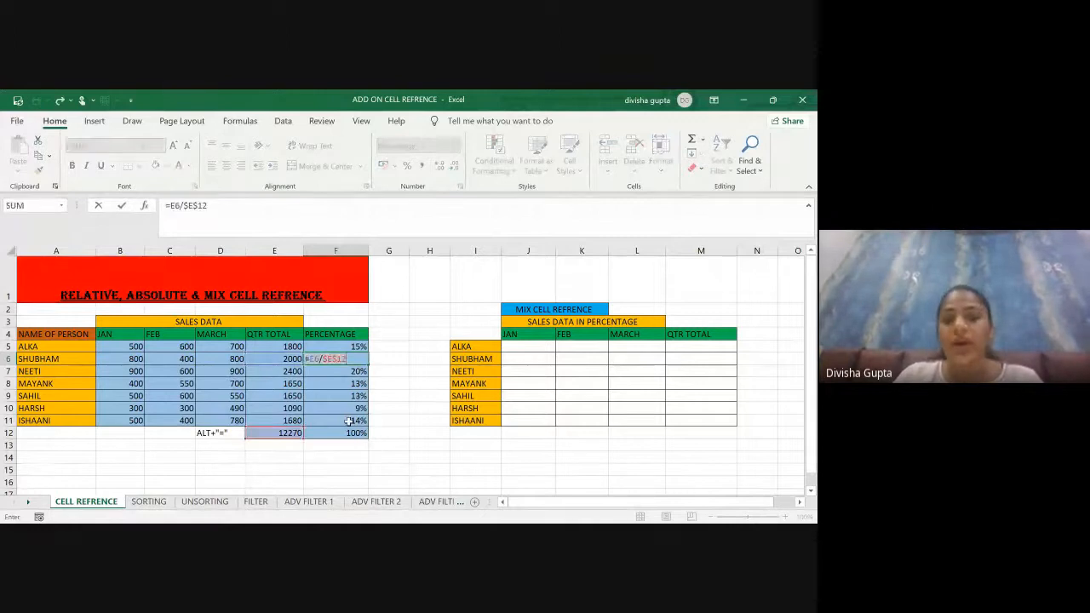
left_click(416, 359)
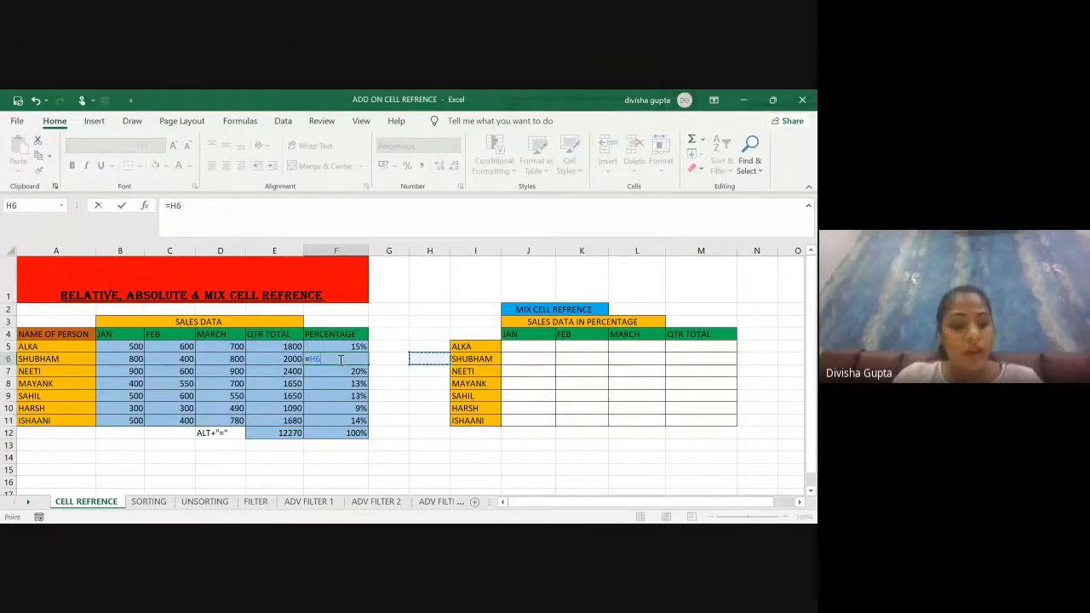
key("ctrl+z")
key("Return")
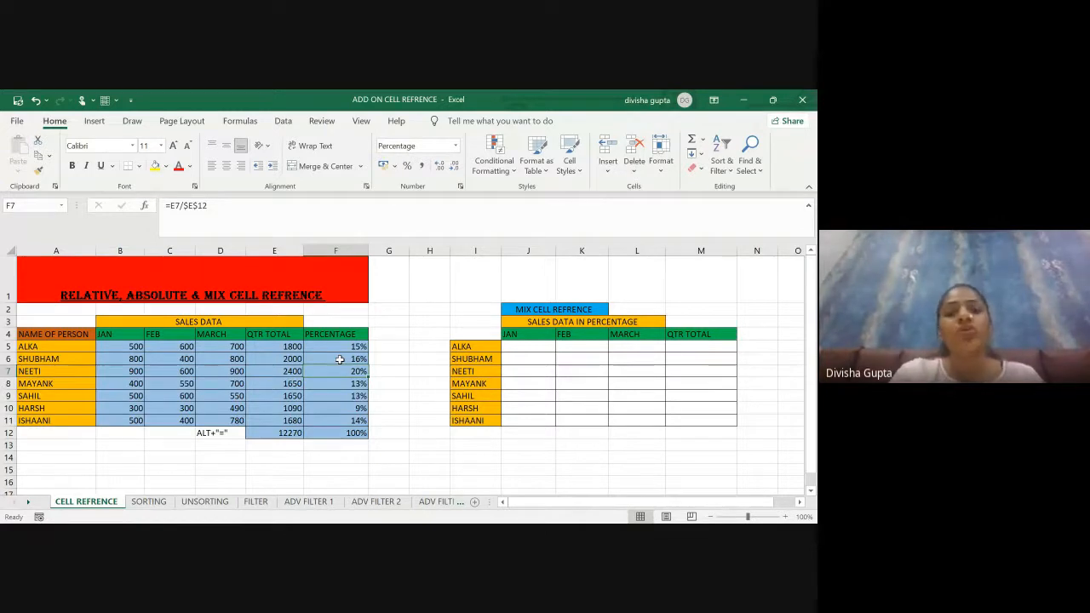
- Examine the grand total in E12, then the target cell J5 and its source cells B5 and E5
left_click(275, 432)
left_click(274, 432)
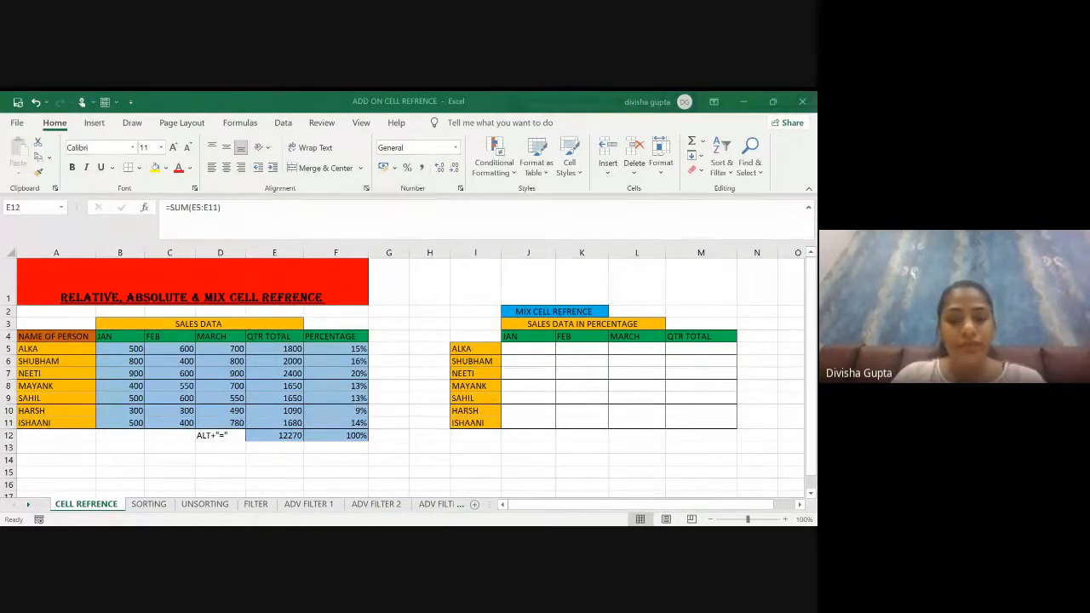
left_click(529, 352)
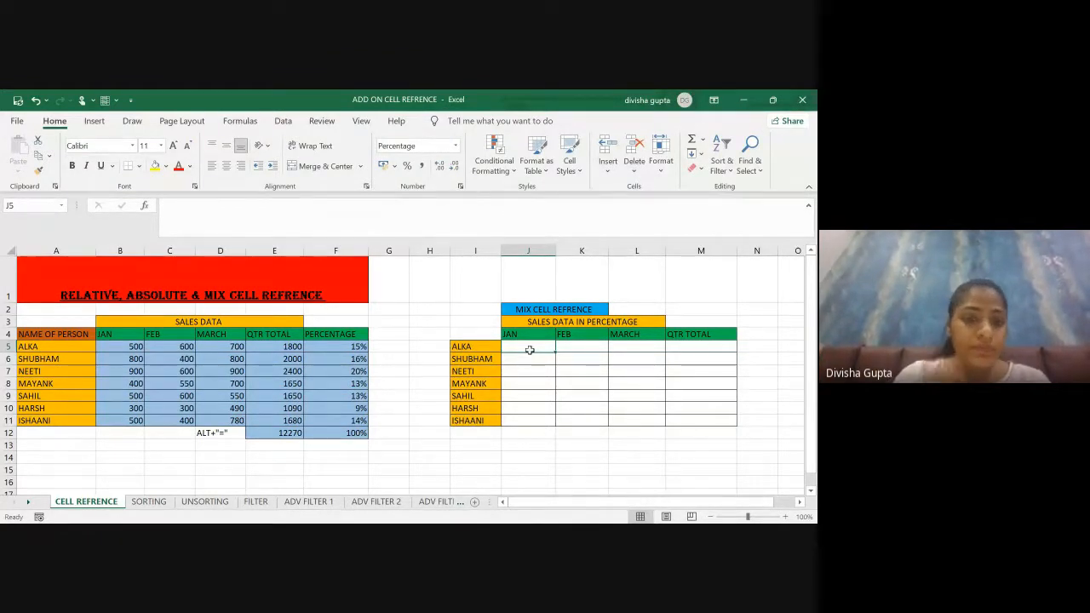
left_click(123, 348)
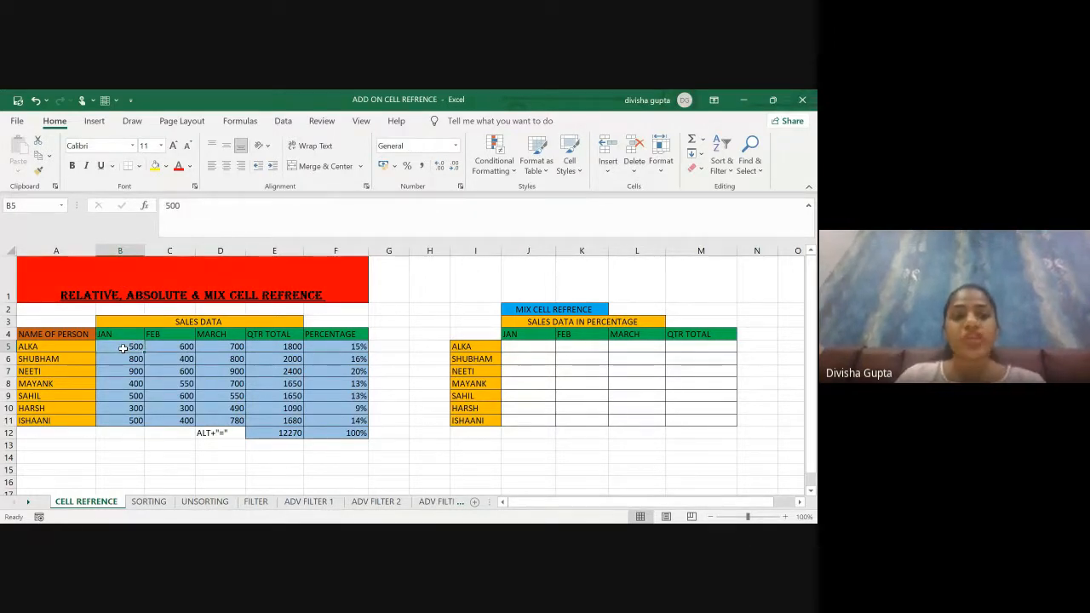
left_click(281, 346)
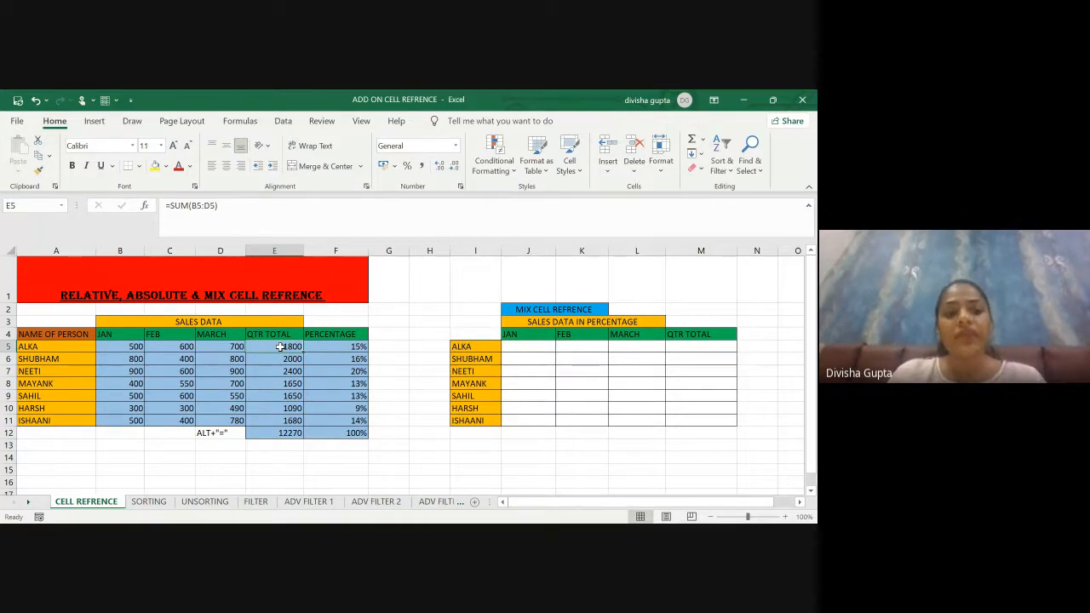
- Enter the relative formula =B5/E5 in J5 to calculate the first person's January share of the quarter total
left_click(514, 348)
type("=")
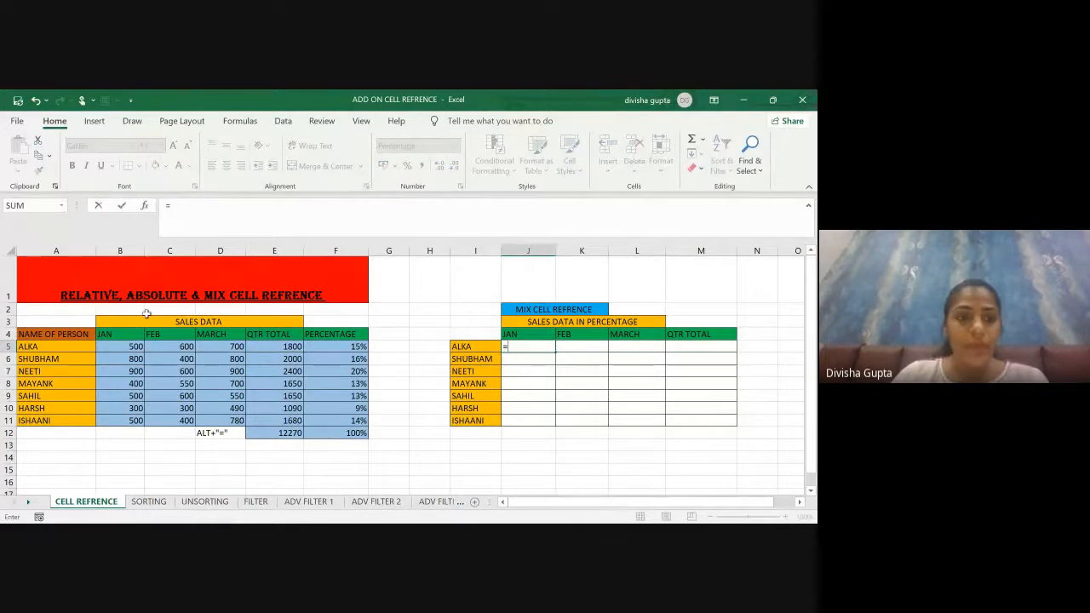
left_click(126, 347)
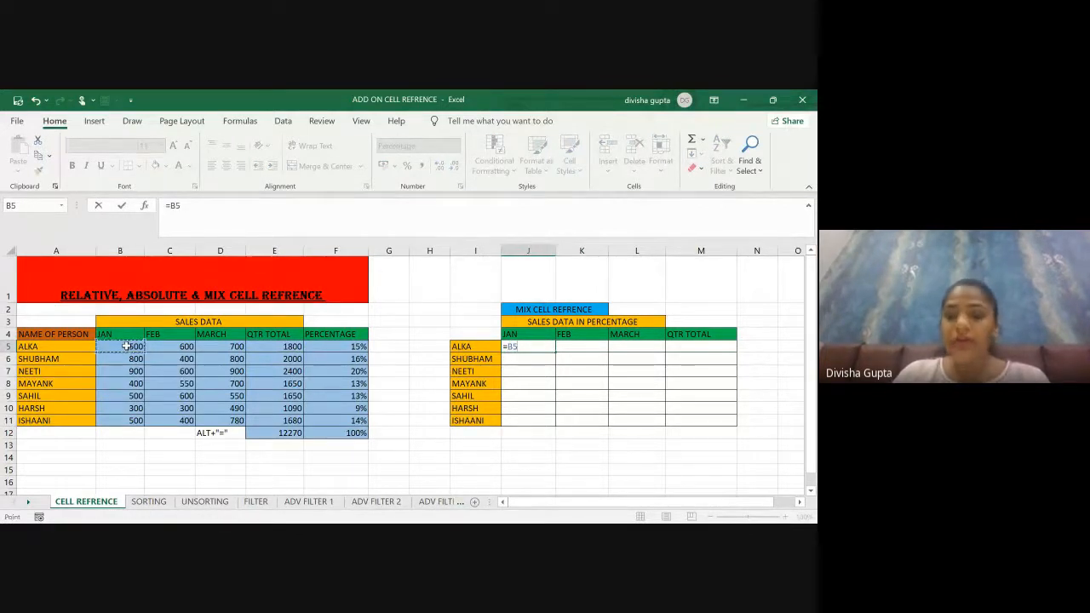
type("/")
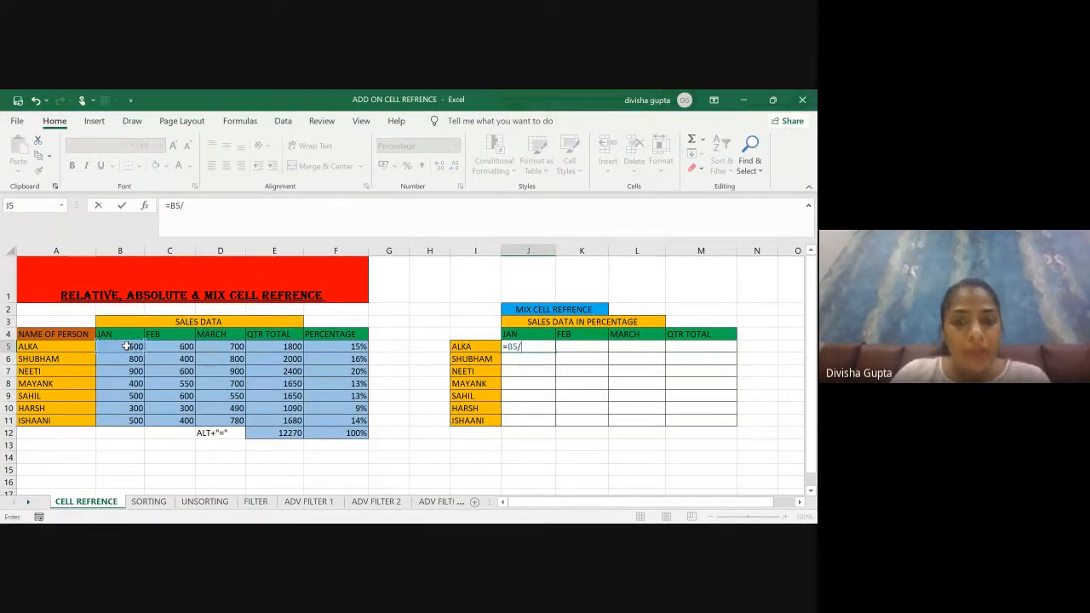
left_click(274, 348)
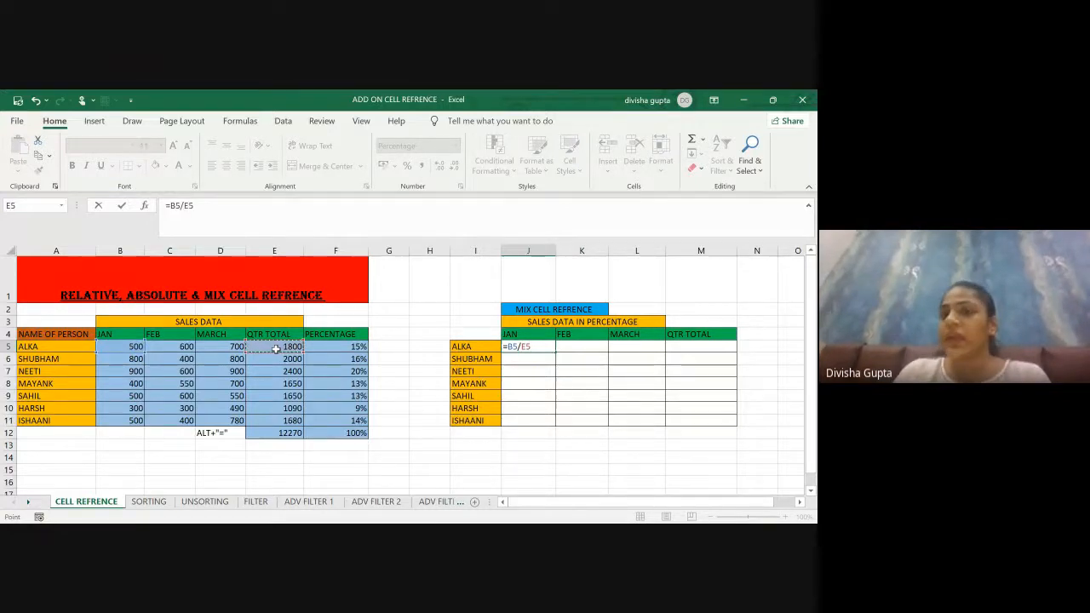
key("Return")
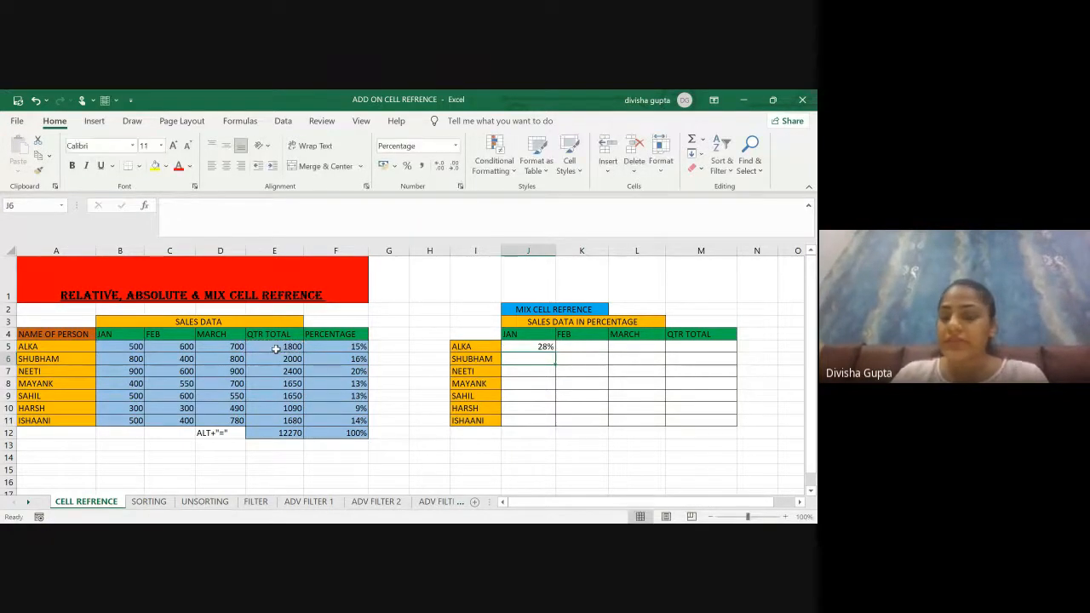
- Fill the relative formula from J5 down to J11 and across to L5
left_click(528, 345)
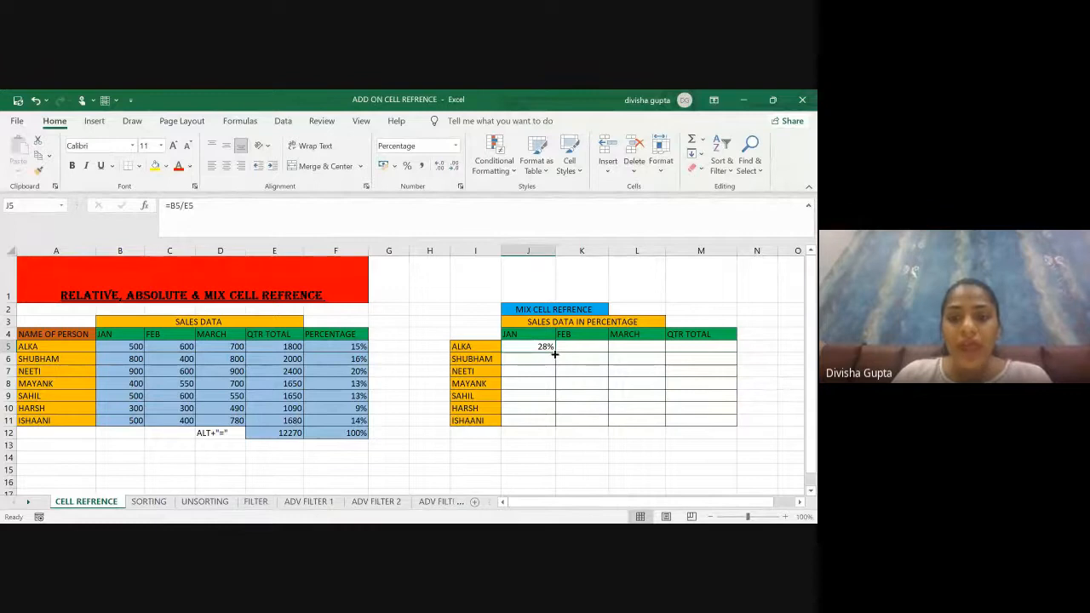
double_click(554, 354)
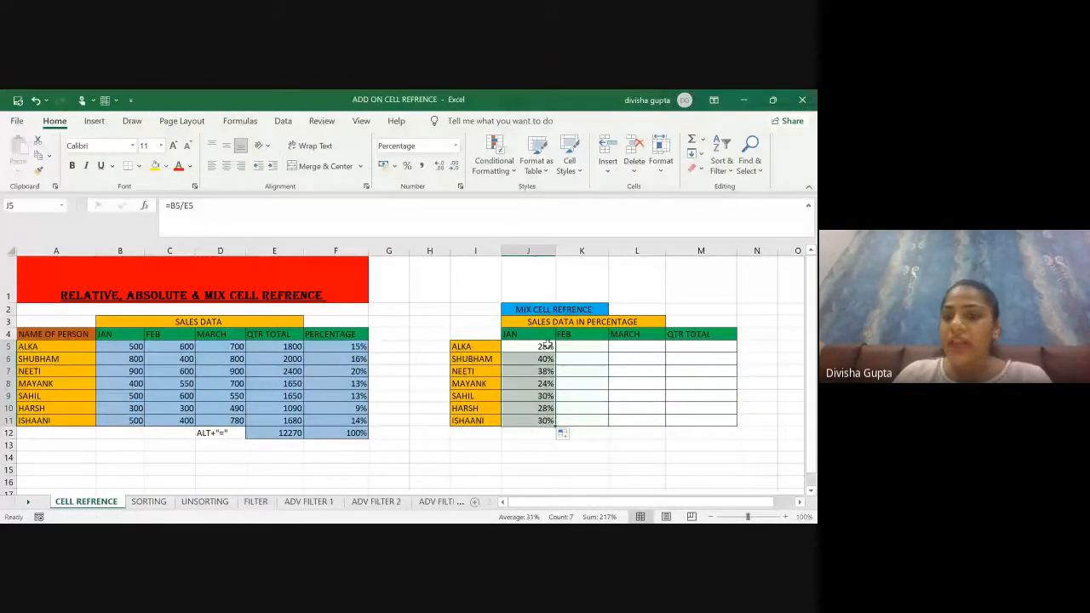
left_click(546, 346)
left_click_drag(555, 353, 647, 350)
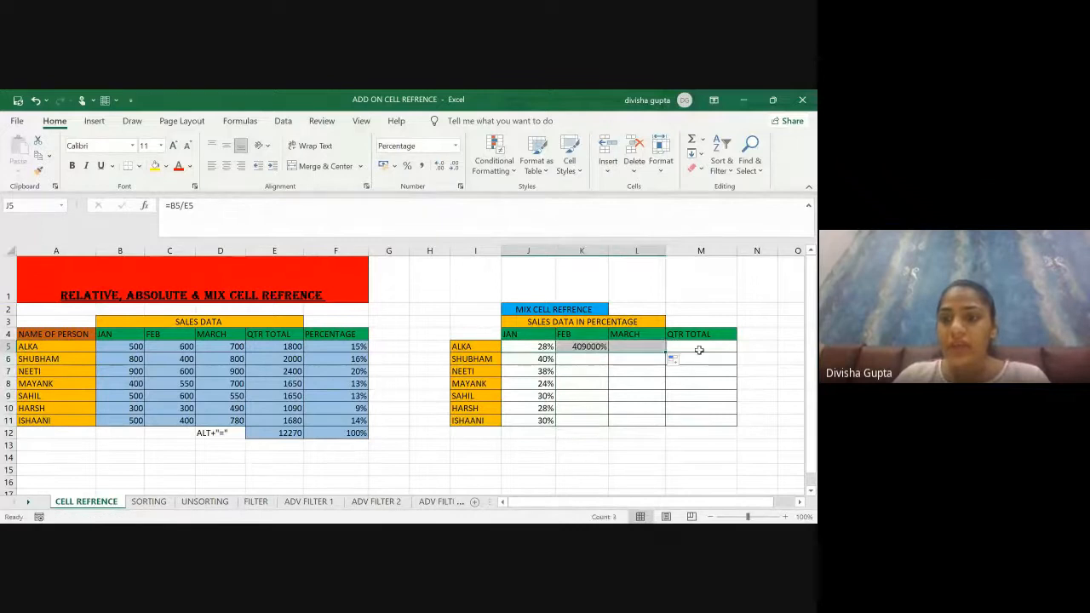
- Compare the filled formulas in L5, K5 and J5 with those in J6 and J11 to see how the references shift
left_click(638, 346)
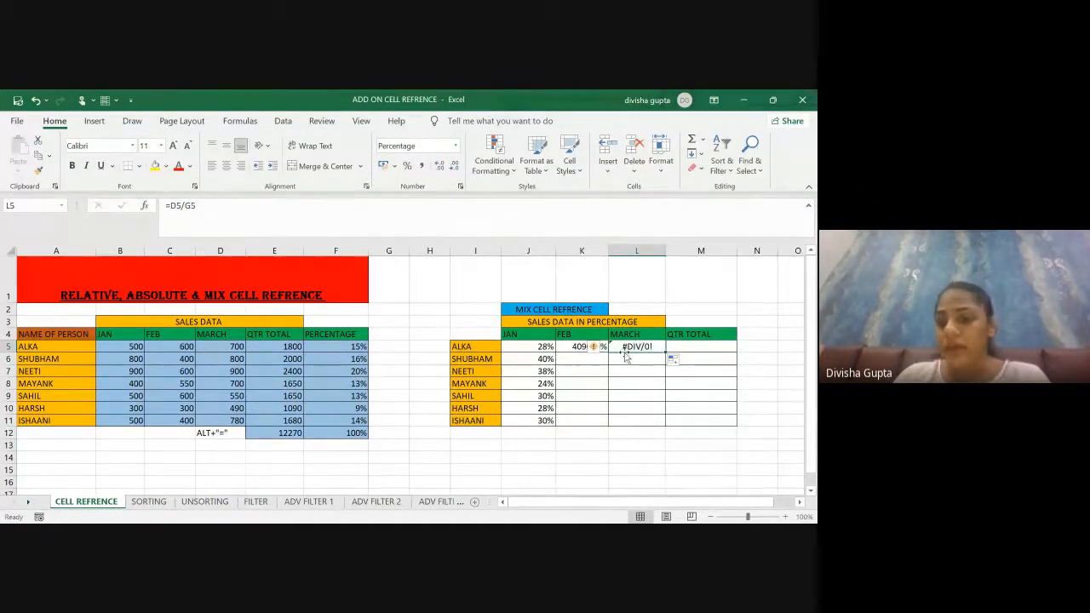
left_click(576, 357)
left_click(577, 348)
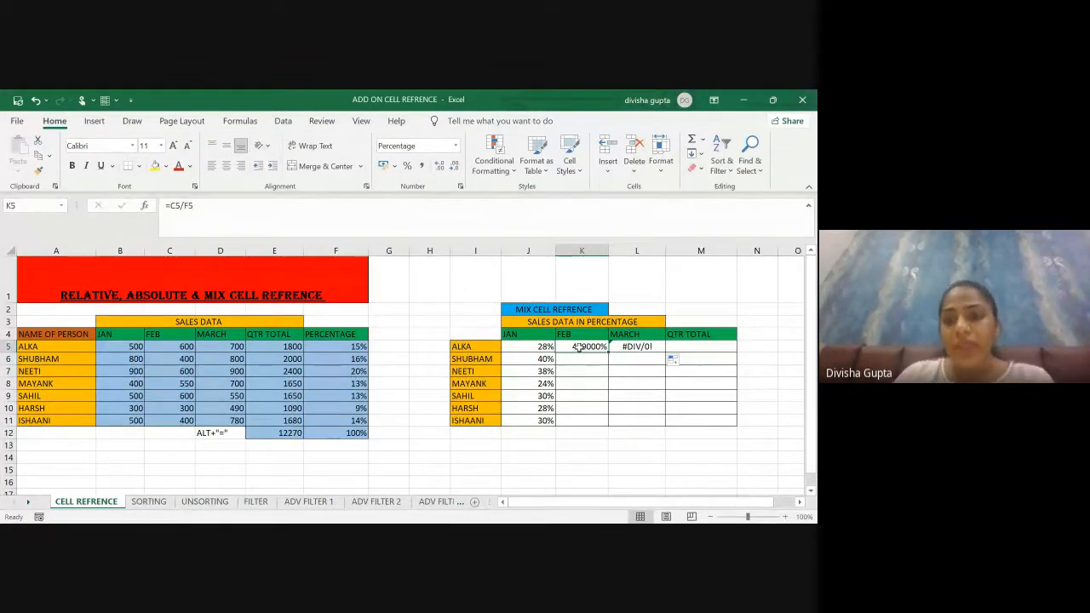
left_click(545, 348)
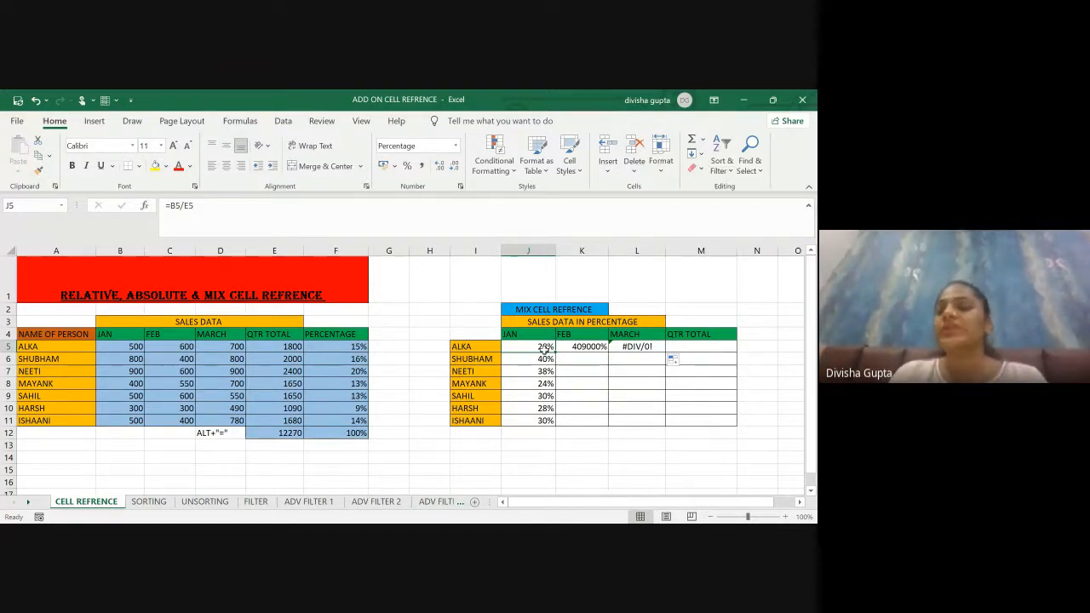
left_click(600, 346)
left_click(533, 360)
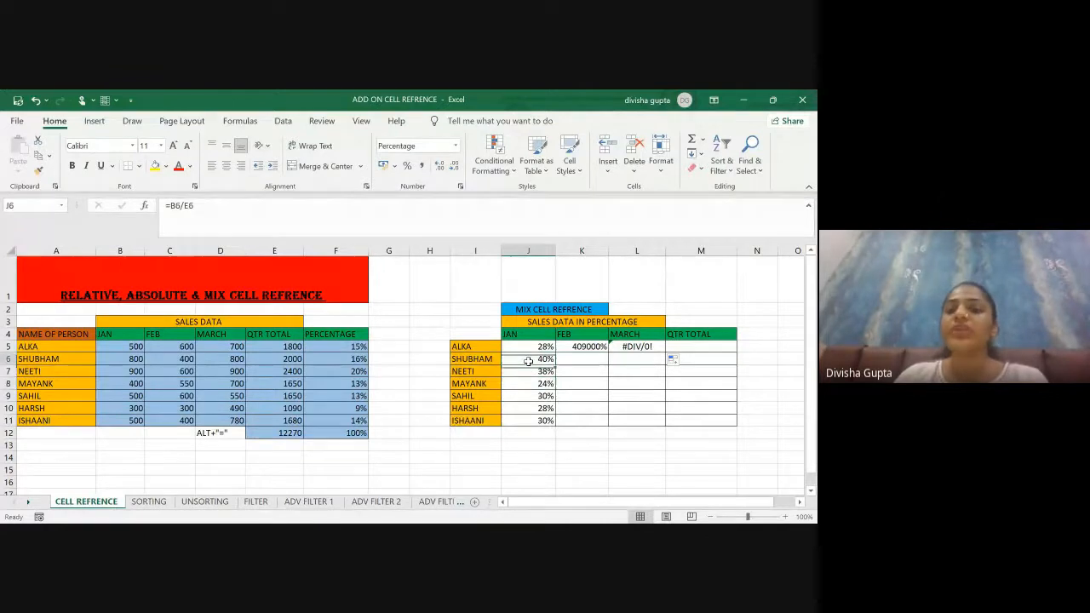
left_click(540, 418)
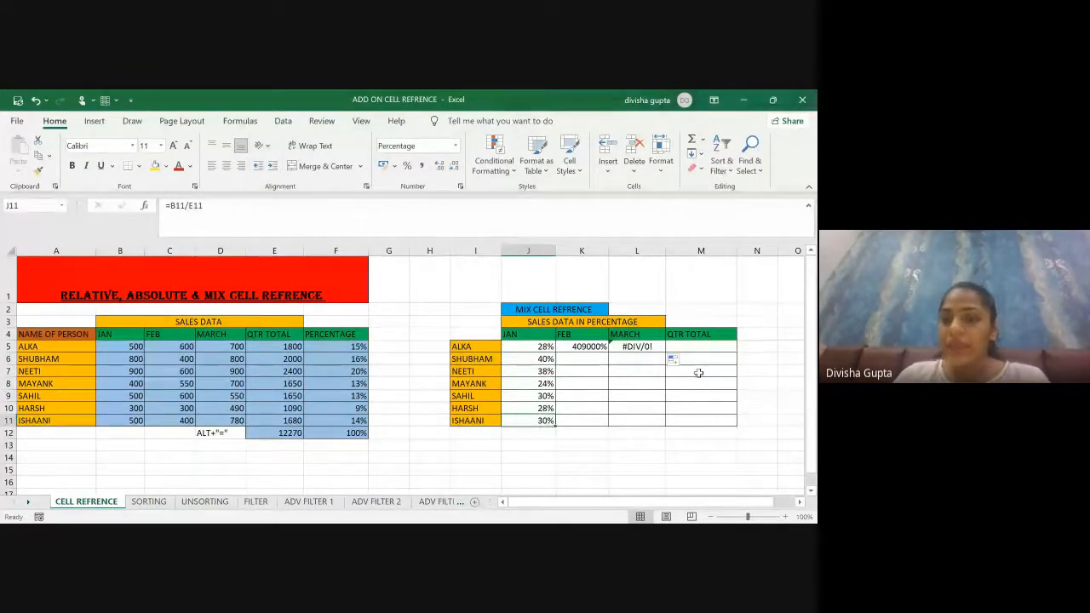
- Compare the relative formulas in J5 and K5 with the cells they draw on: C5, E5 and F5
left_click(534, 348)
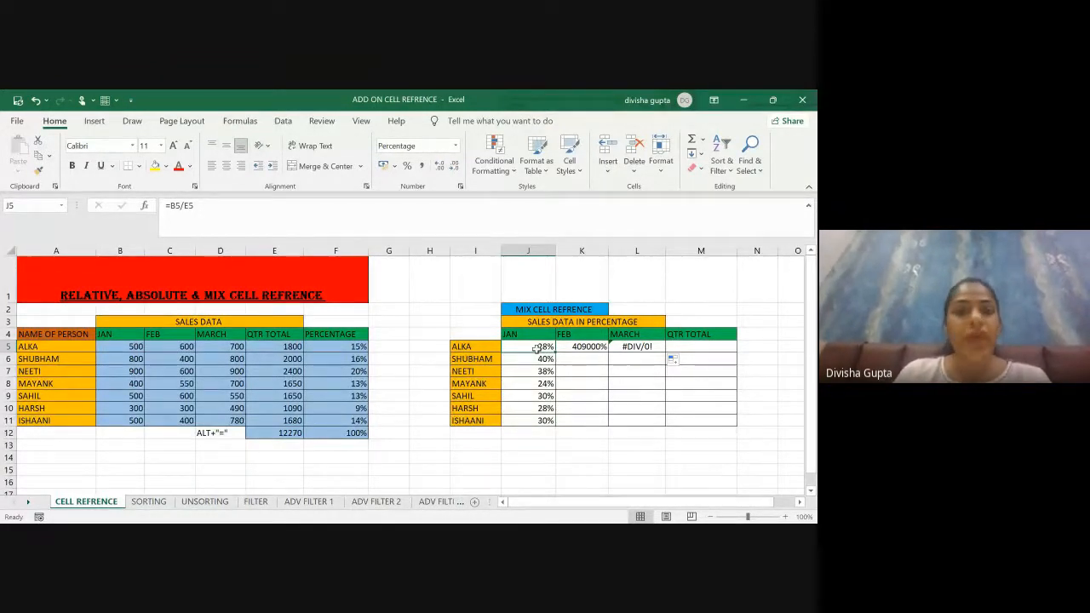
left_click(281, 348)
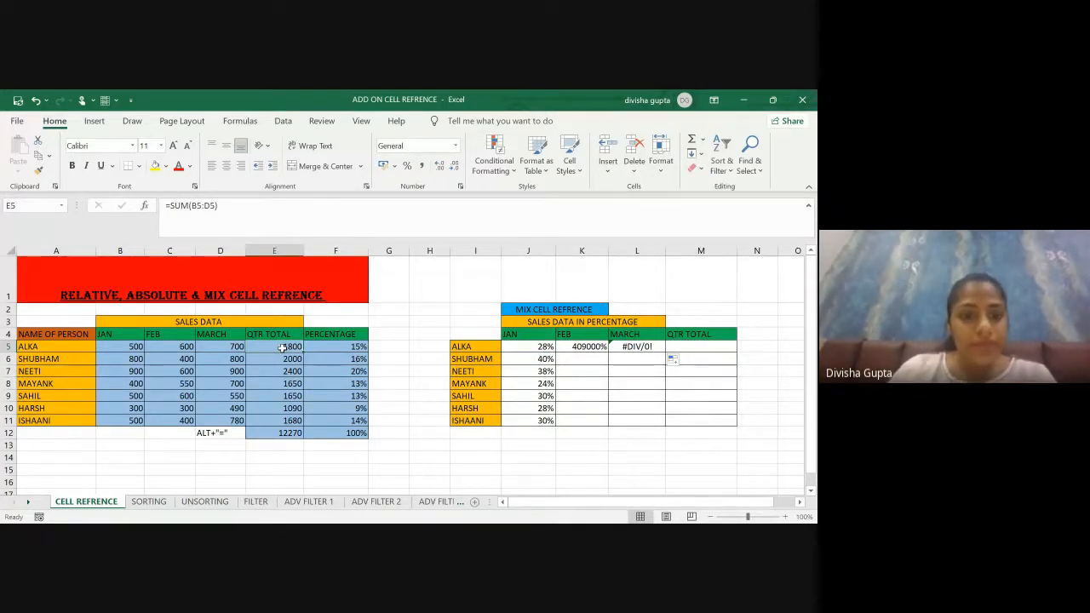
left_click(184, 347)
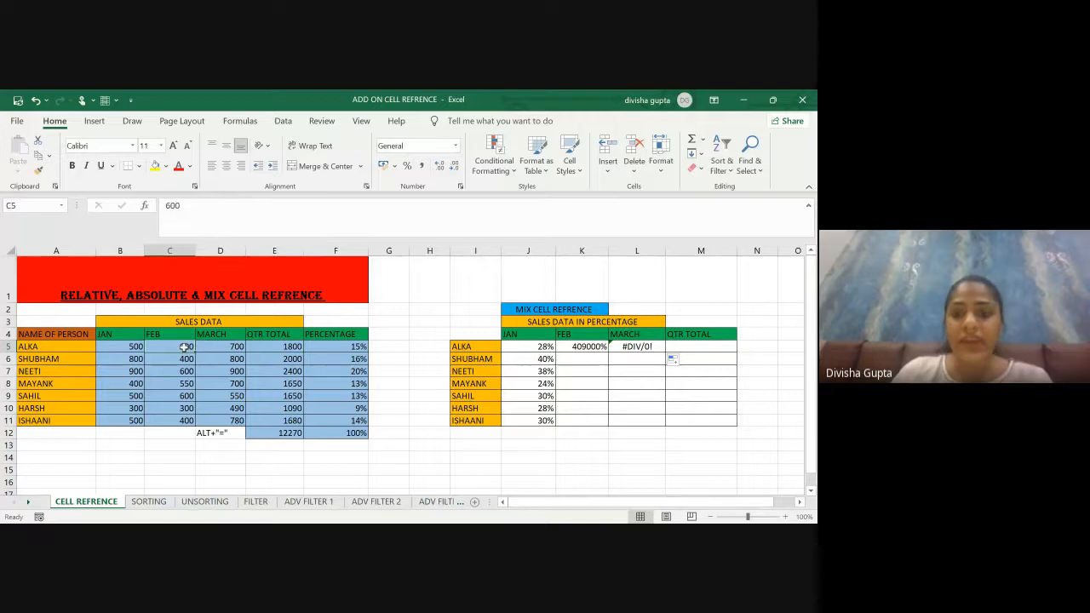
left_click(587, 348)
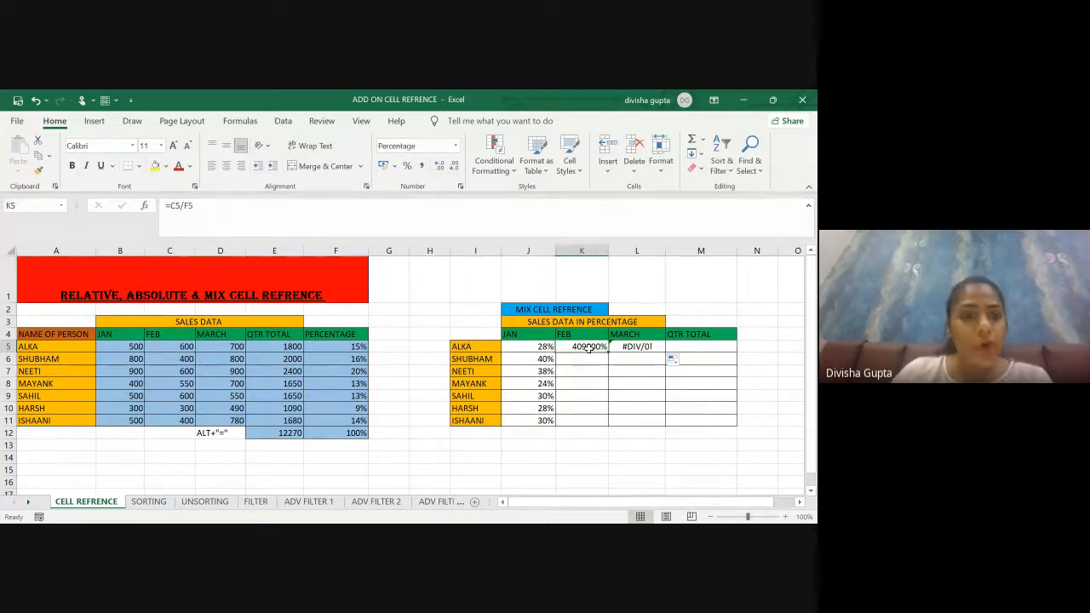
left_click(183, 347)
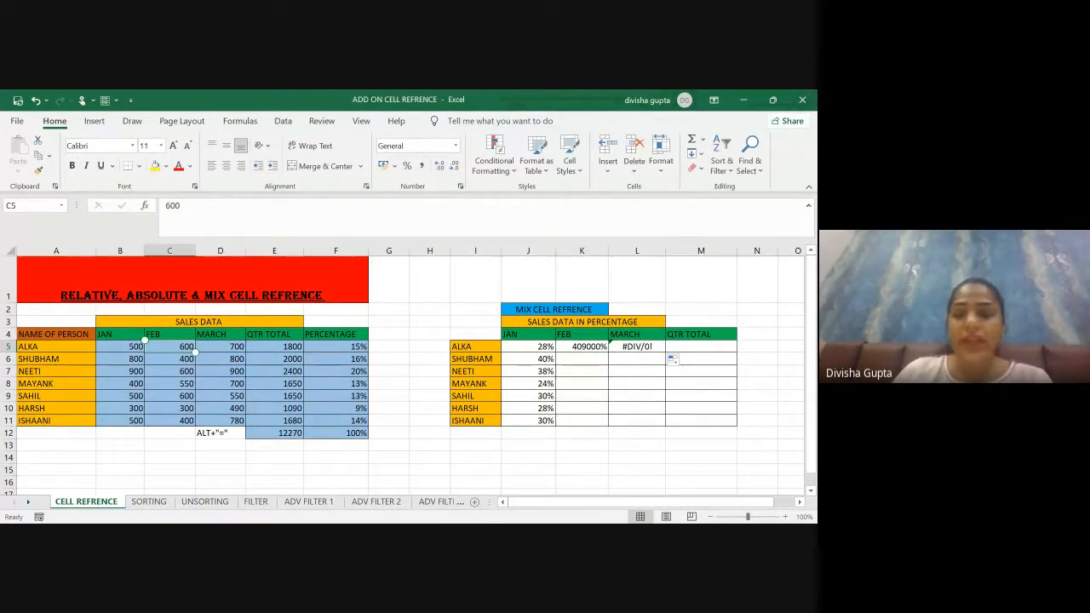
left_click(588, 349)
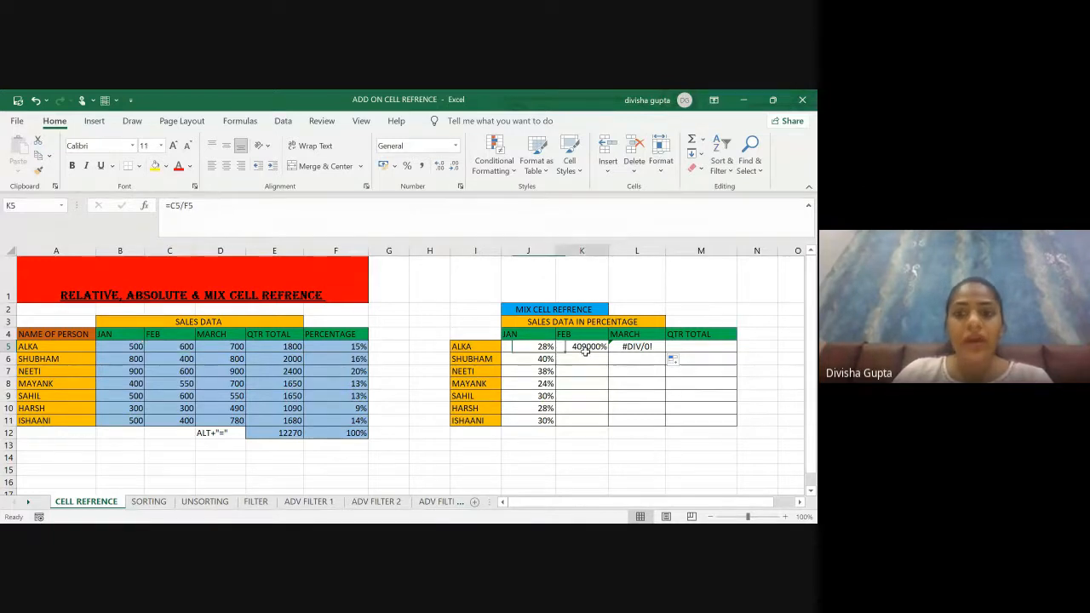
left_click(341, 347)
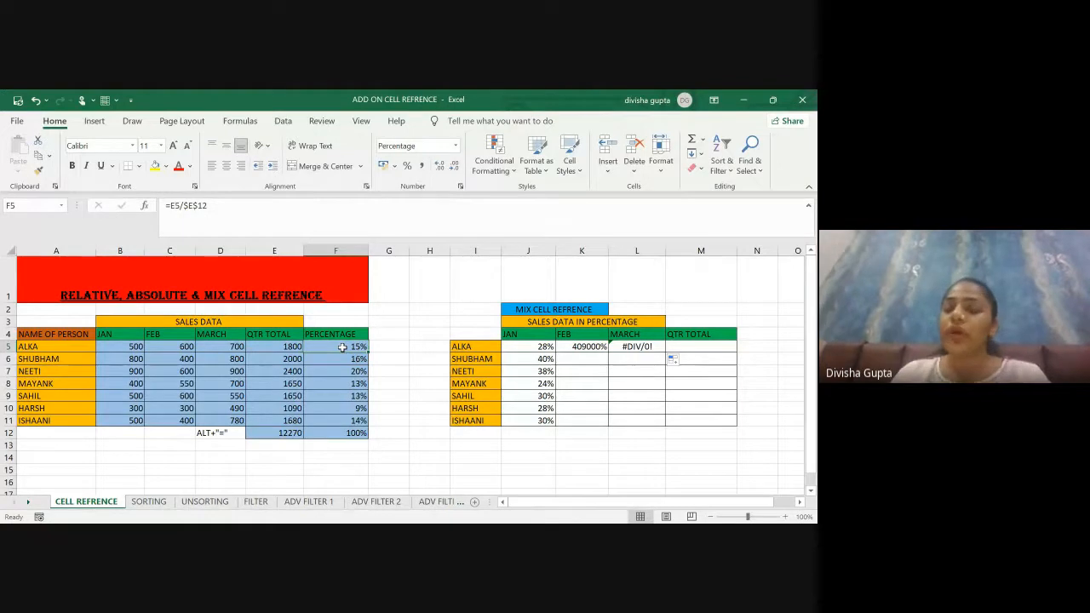
left_click(577, 347)
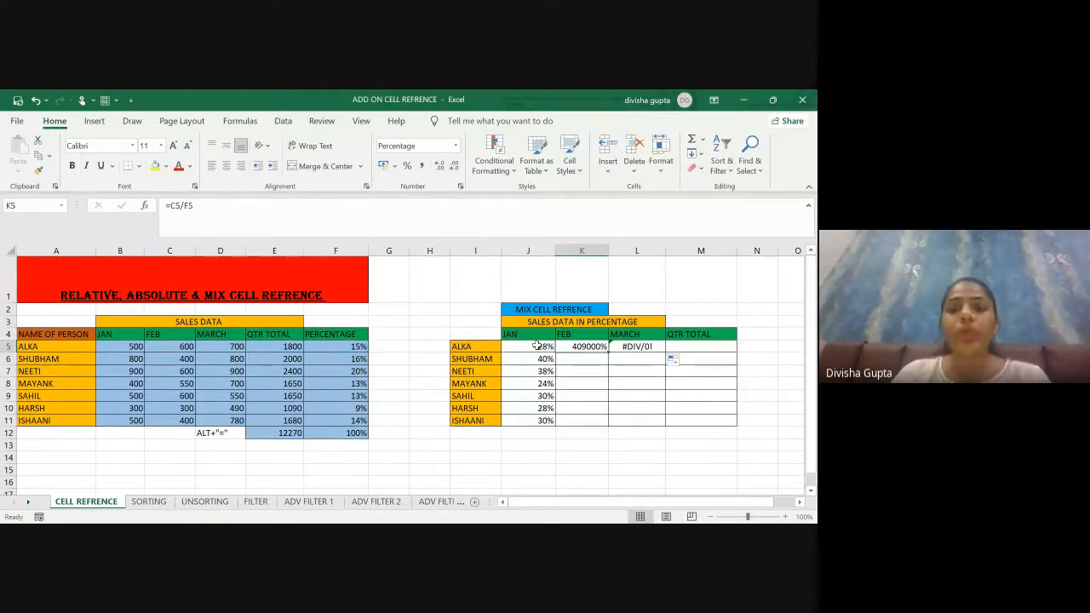
left_click(537, 345)
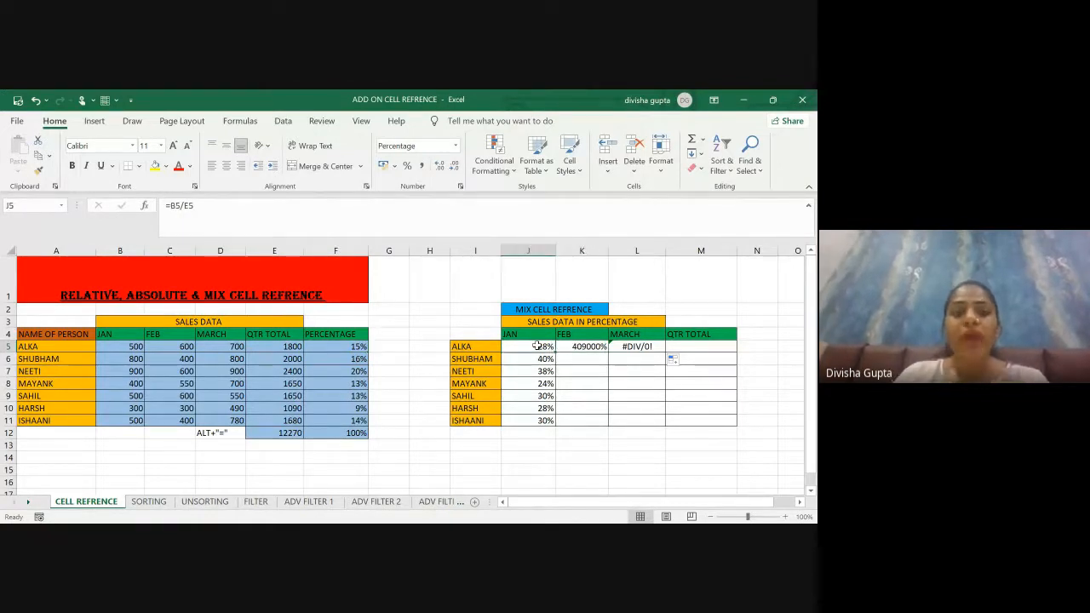
- Examine the quarter totals in E5 and E6 against the divisor used by the February formula in K5
left_click(279, 350)
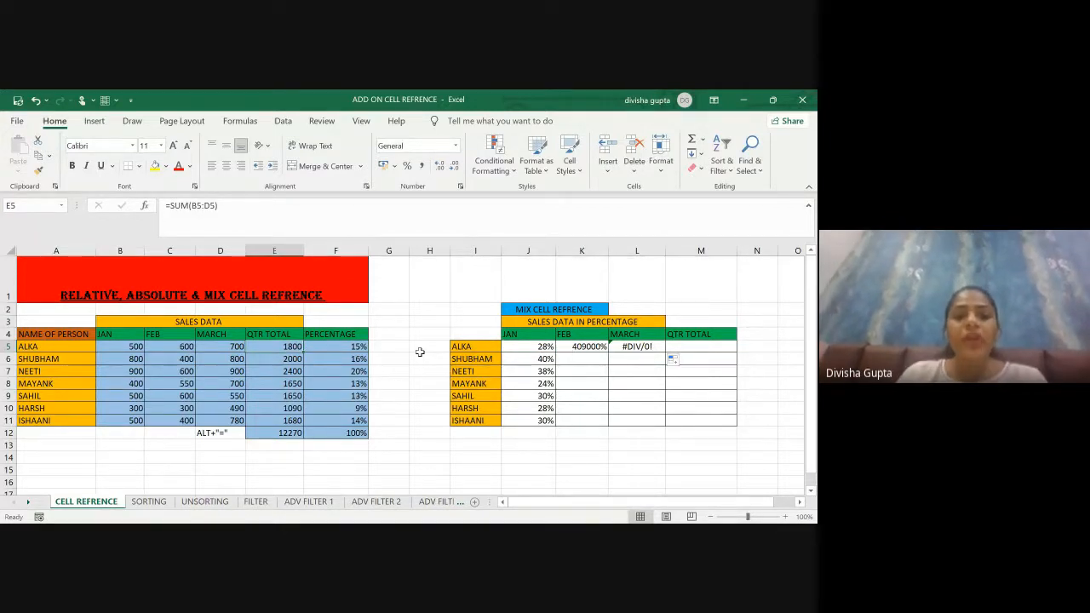
left_click(275, 359)
key("Down")
key("Down")
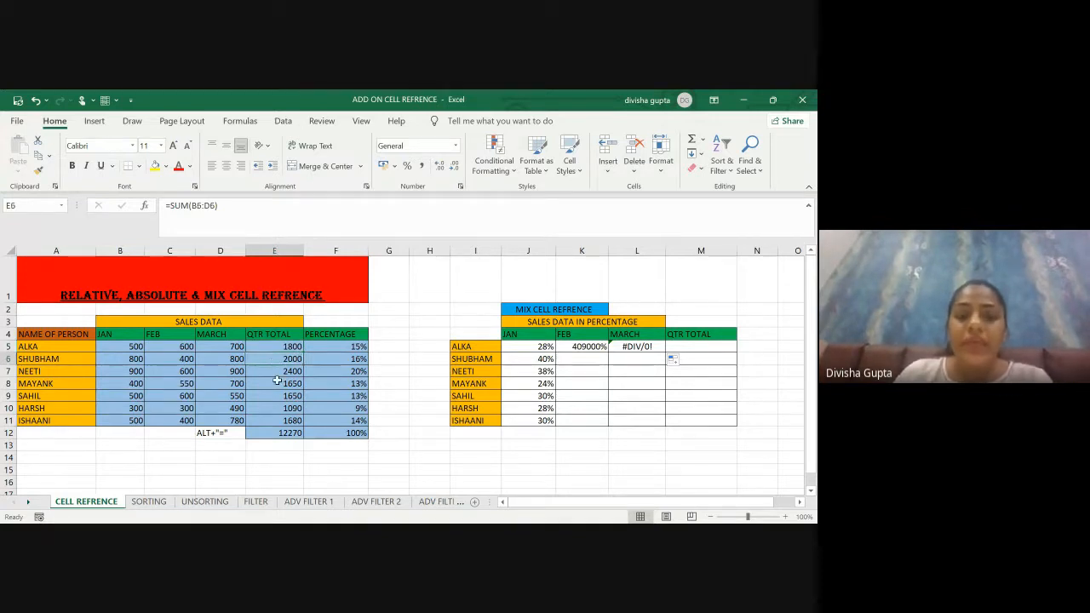
left_click(277, 358)
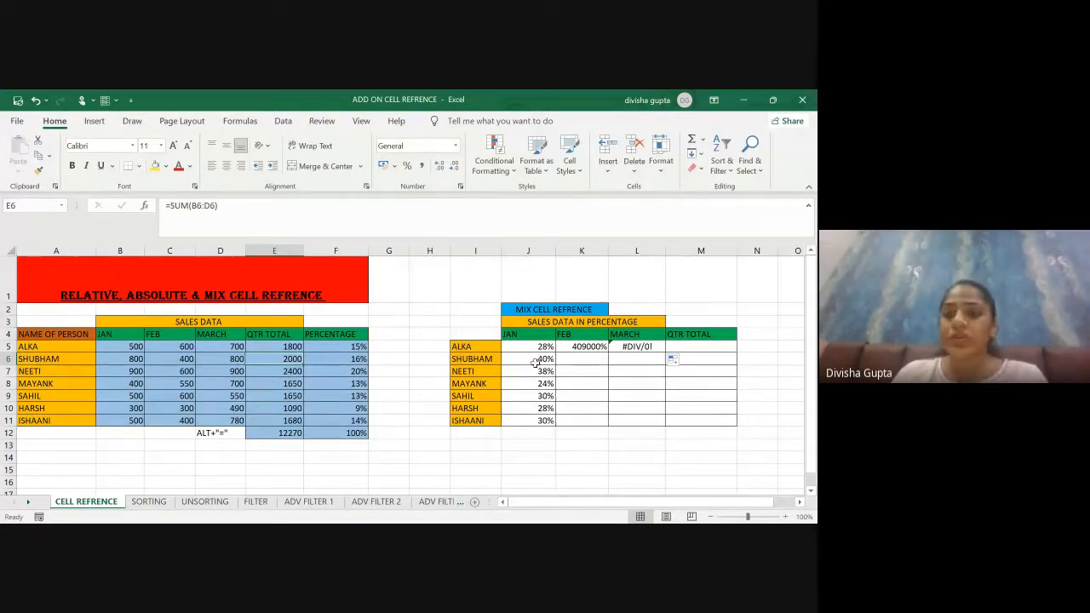
left_click(573, 349)
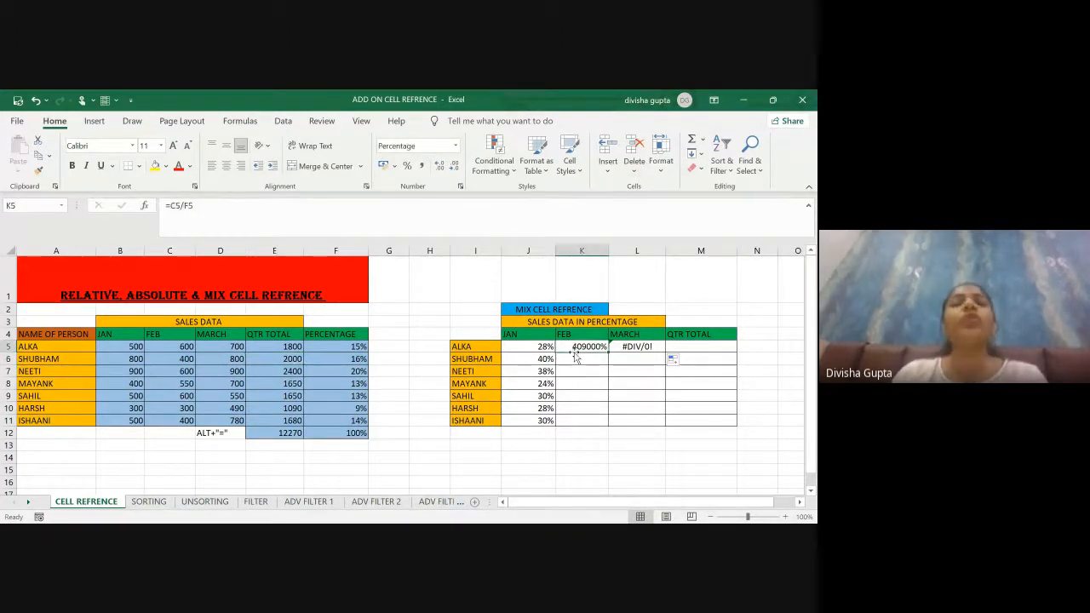
left_click(537, 349)
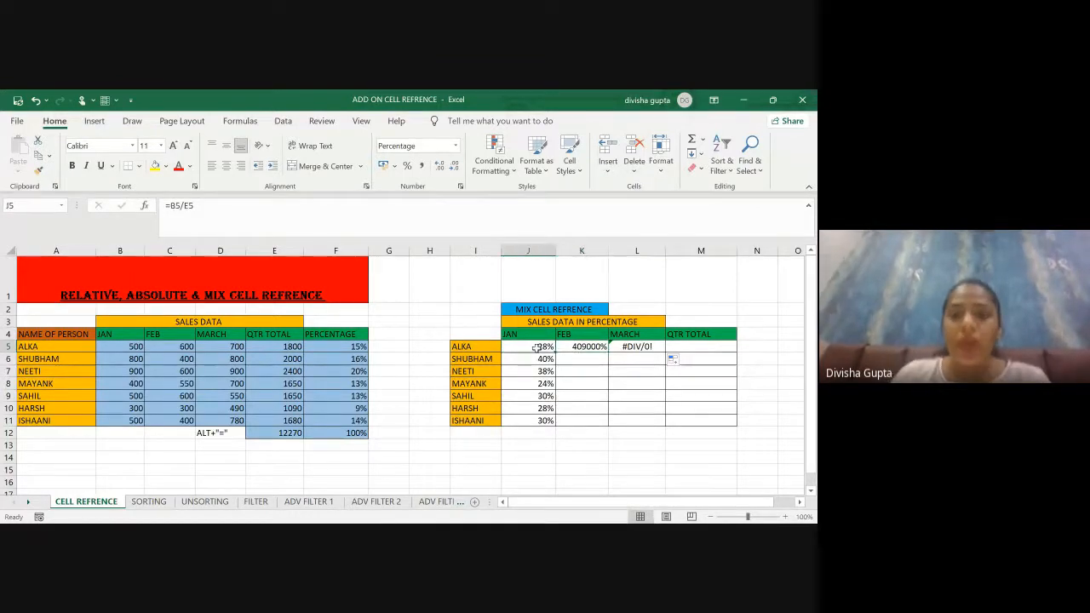
left_click(189, 206)
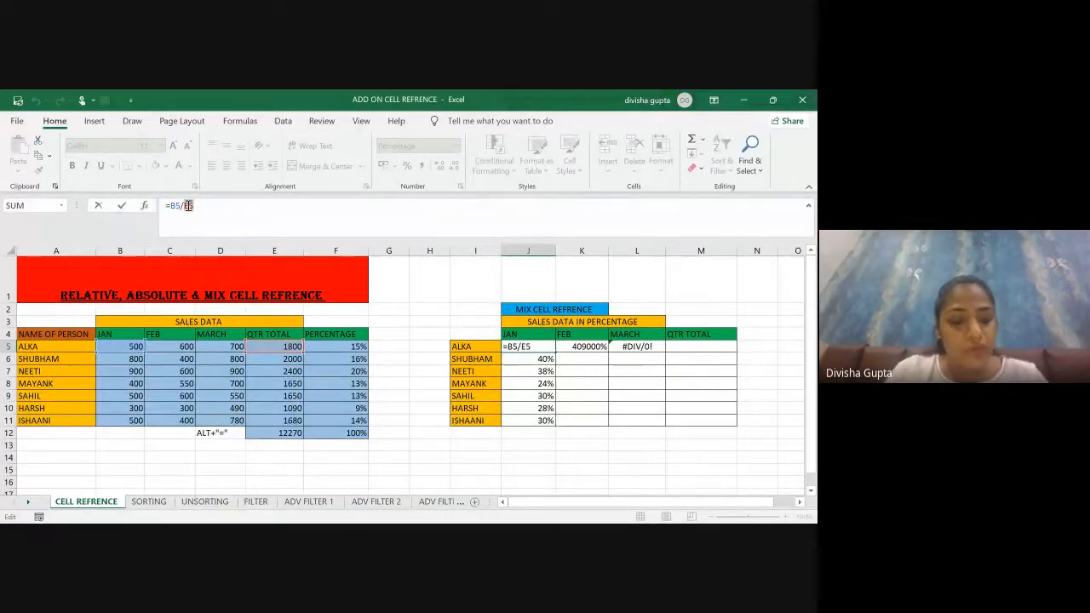
key("F4")
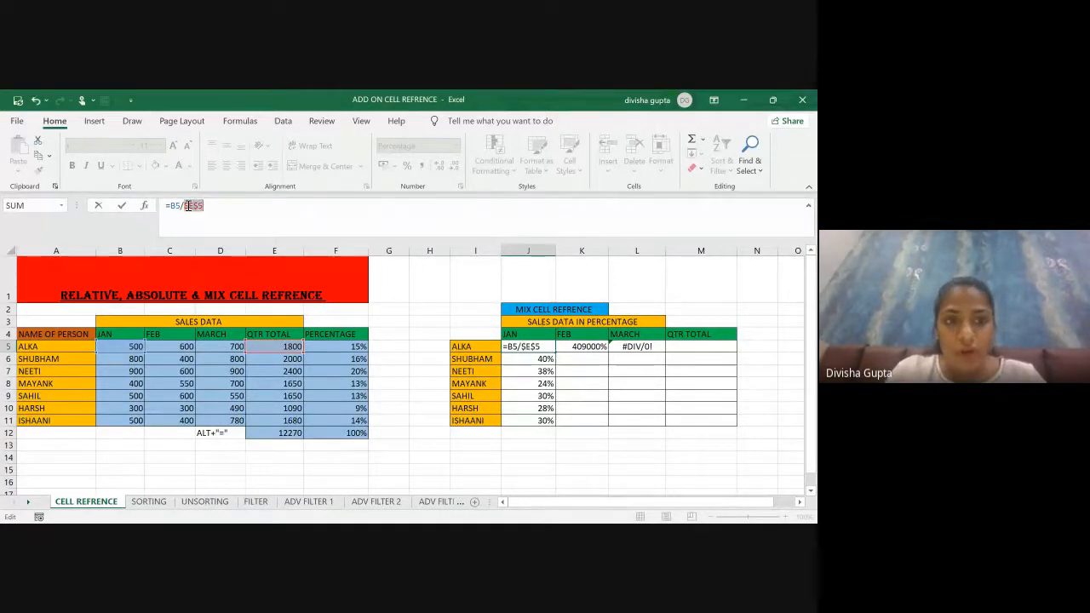
key("F4")
key("F4")
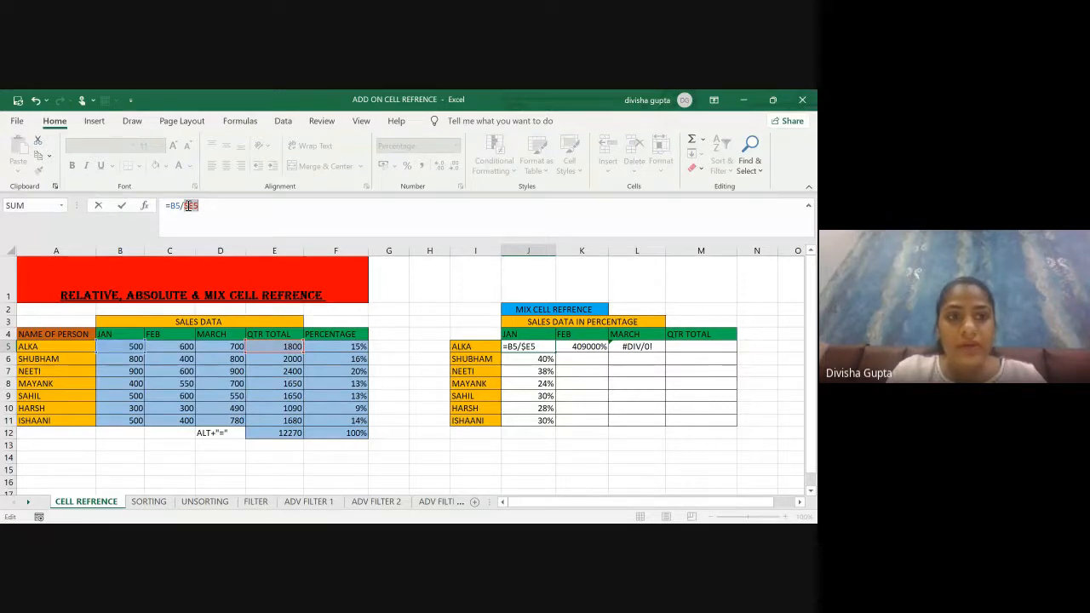
left_click(389, 334)
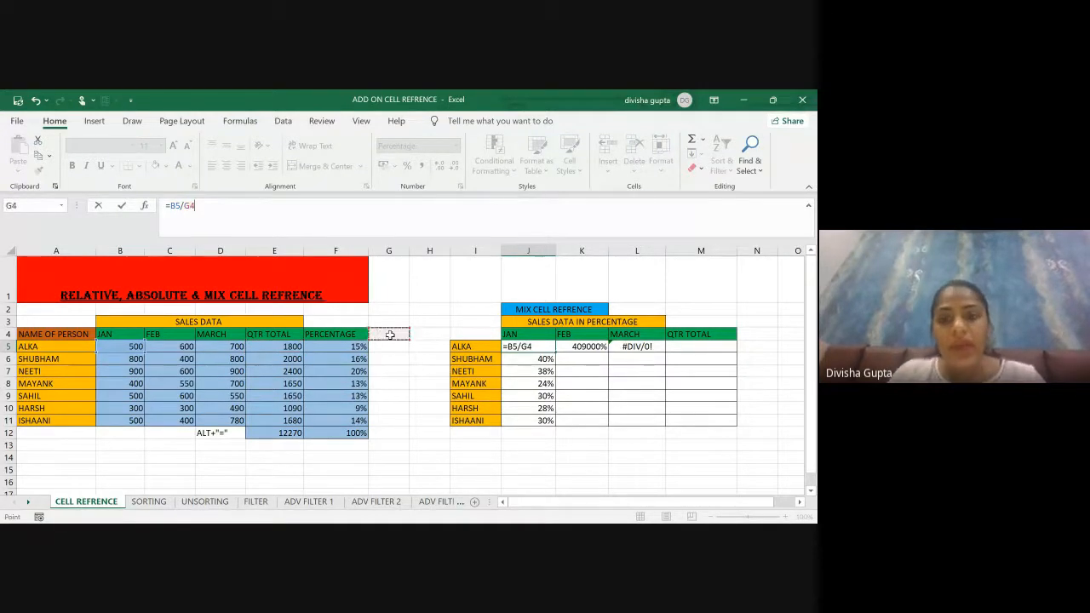
left_click(535, 347)
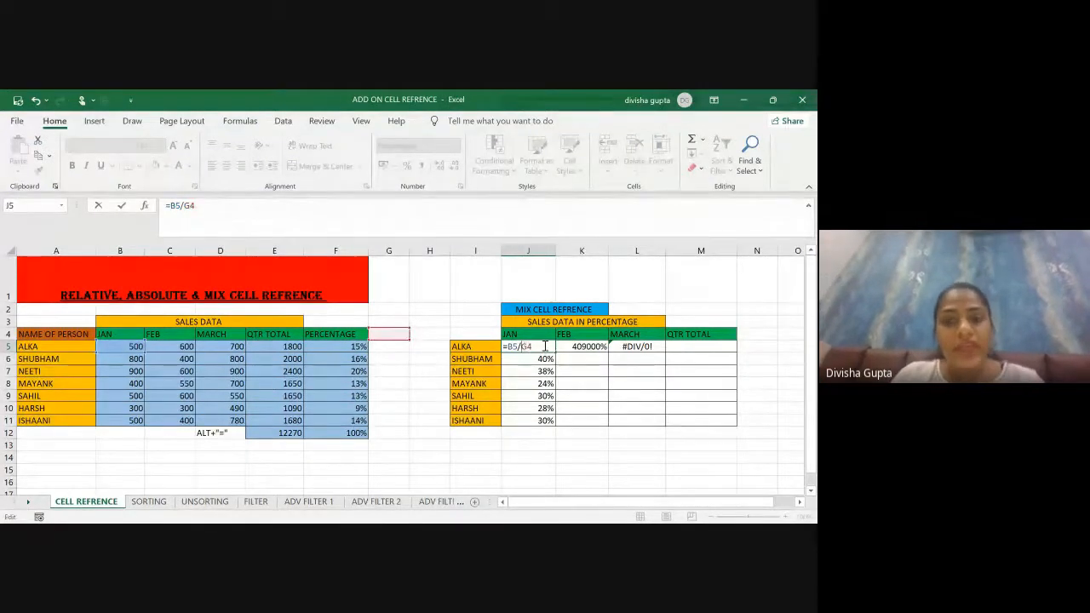
key("BackSpace")
key("BackSpace")
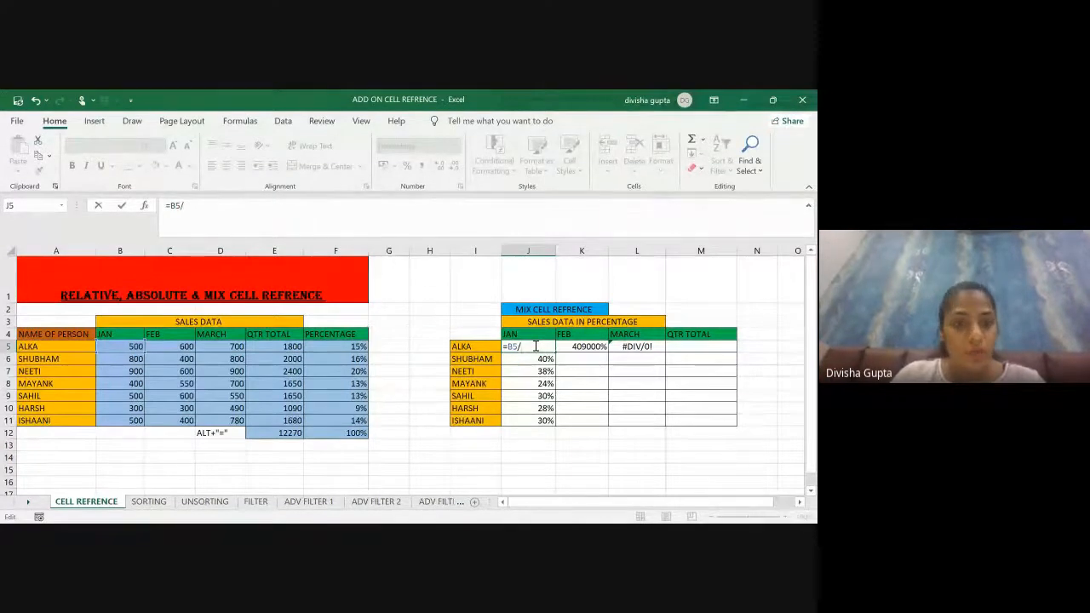
left_click(289, 348)
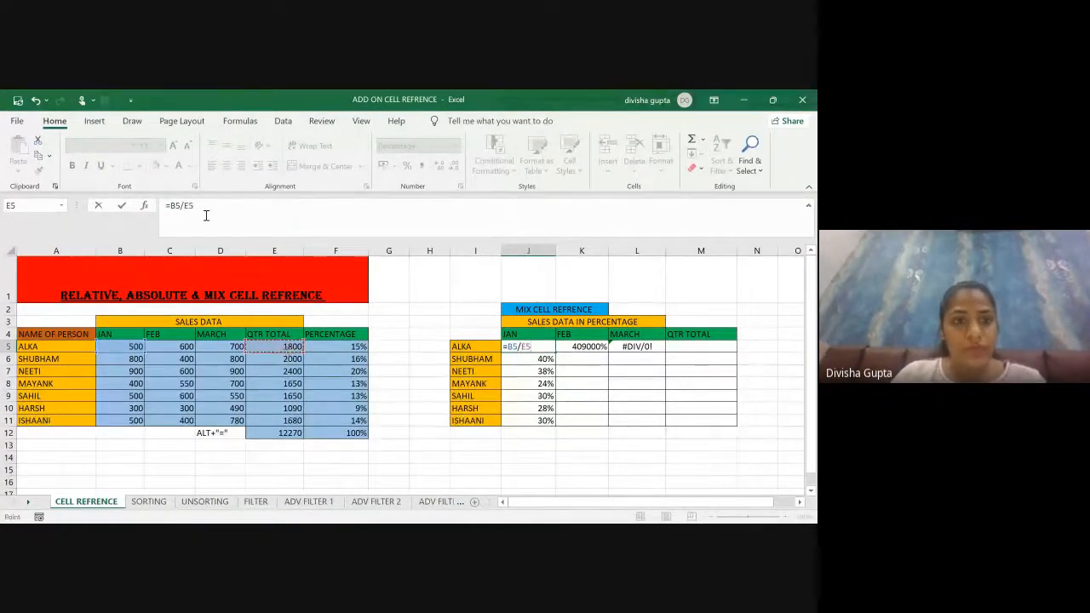
- Lock only the column of the quarter-total reference in J5 so the formula becomes =B5/$E5
left_click(188, 206)
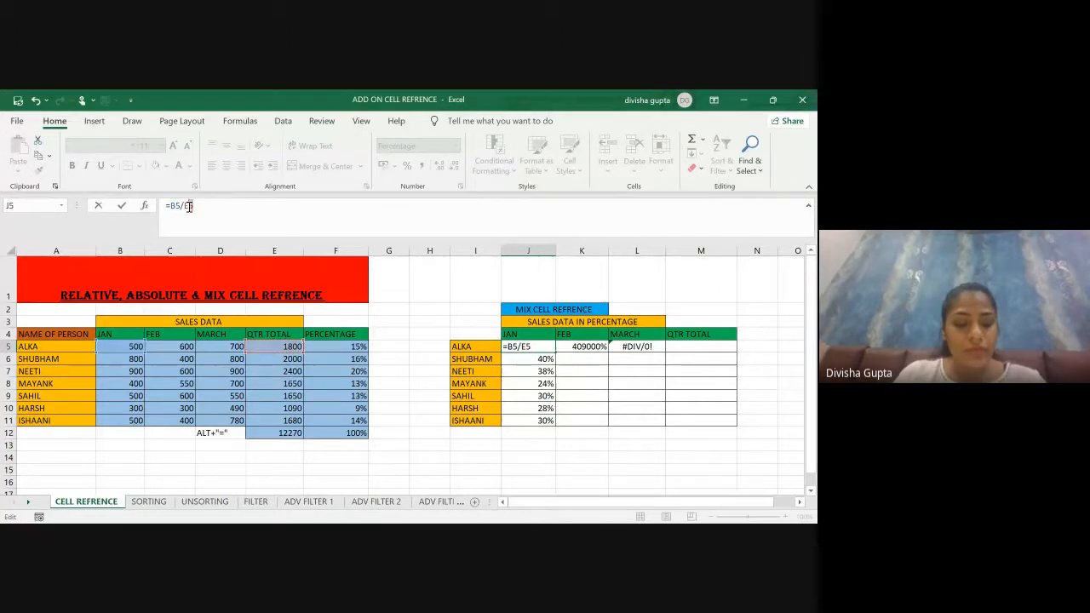
key("F4")
key("F4")
key("F4")
key("F4")
key("Return")
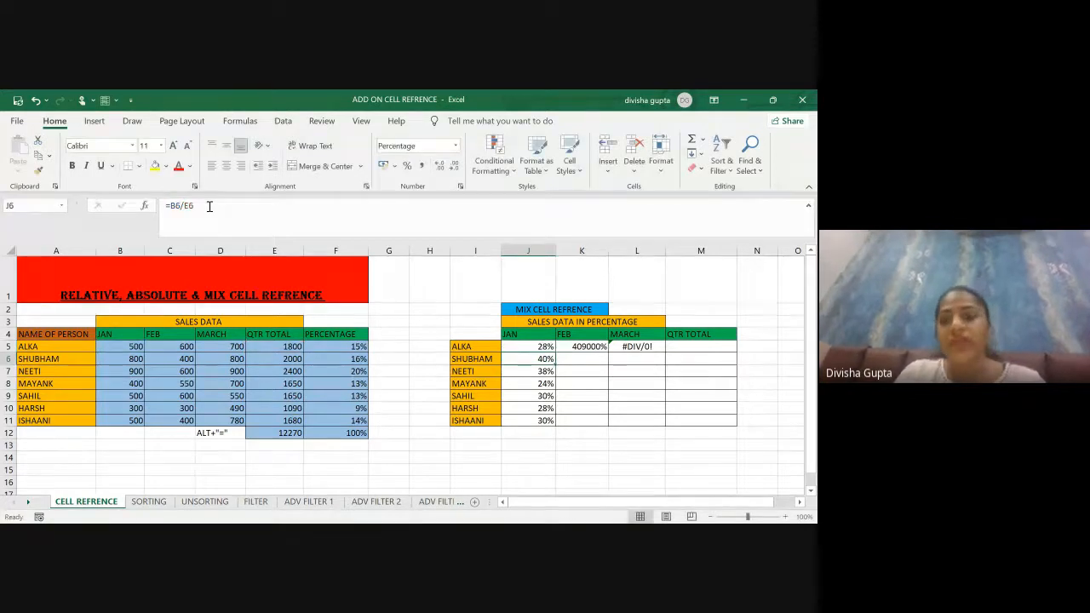
- Review the monthly values in B5, C5 and D5, and fill the mixed-reference formula from J5 across to M5
left_click(529, 346)
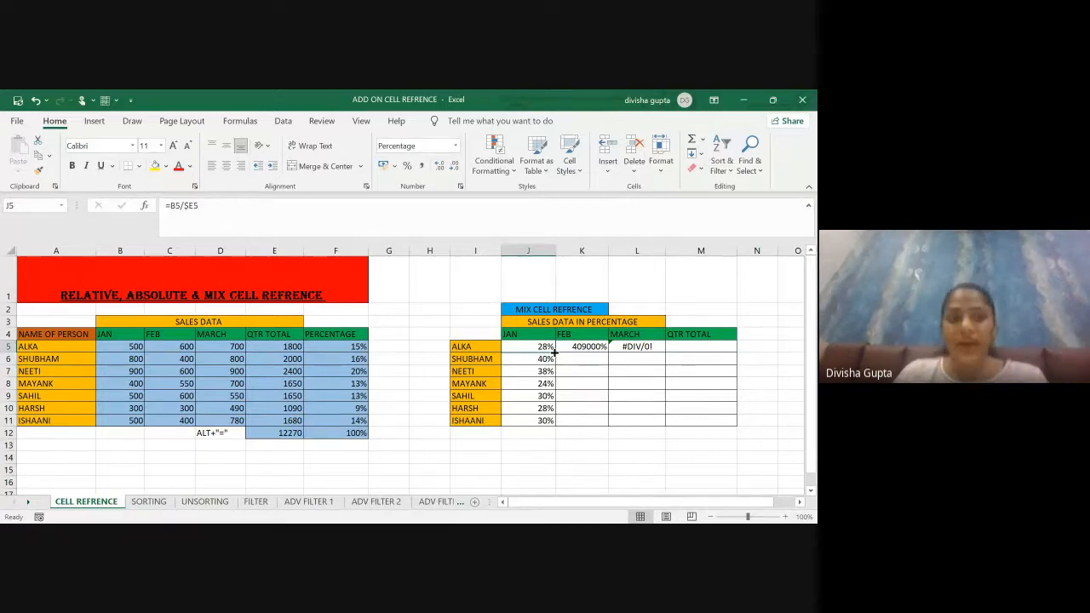
left_click(133, 347)
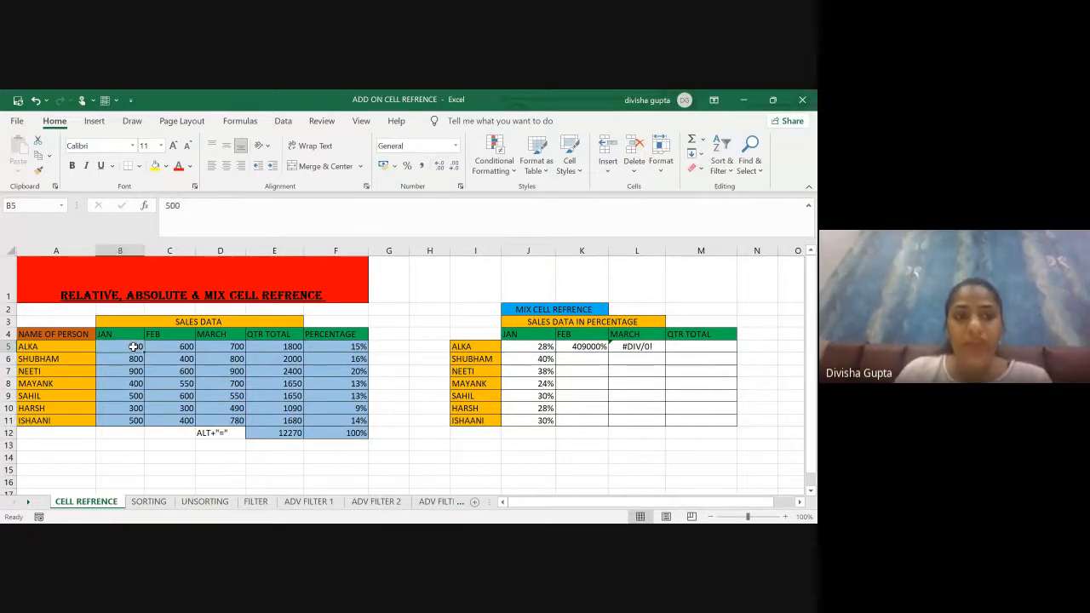
left_click(170, 348)
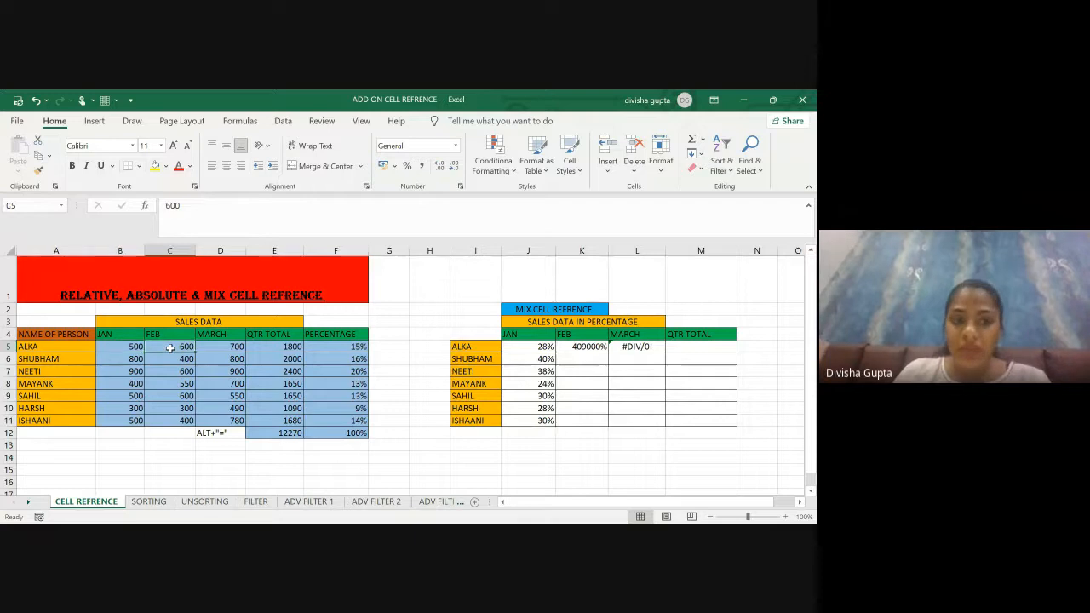
left_click(211, 349)
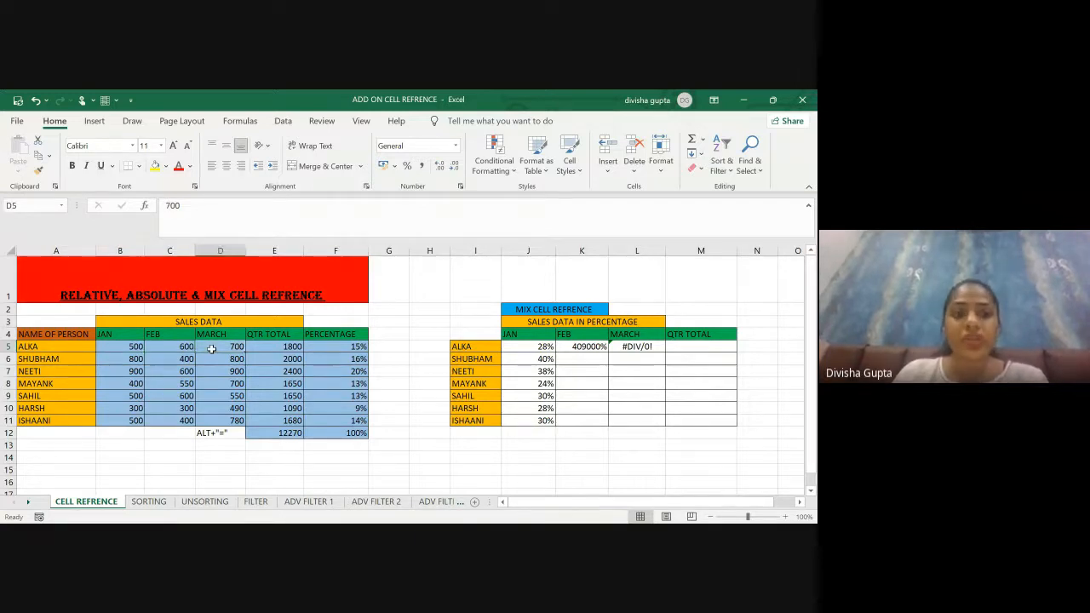
left_click(545, 349)
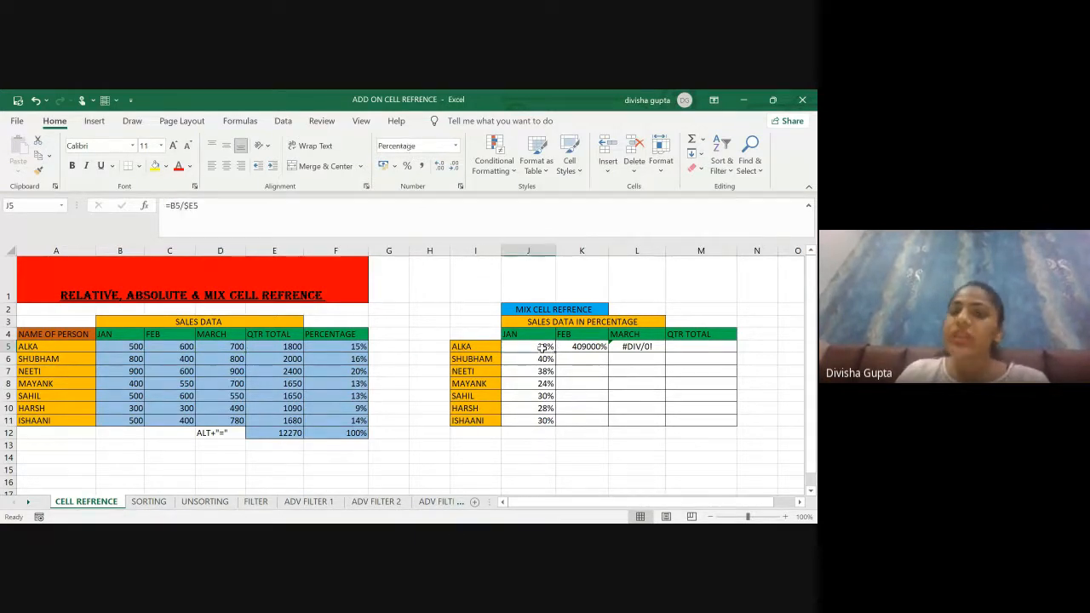
left_click_drag(562, 347, 700, 346)
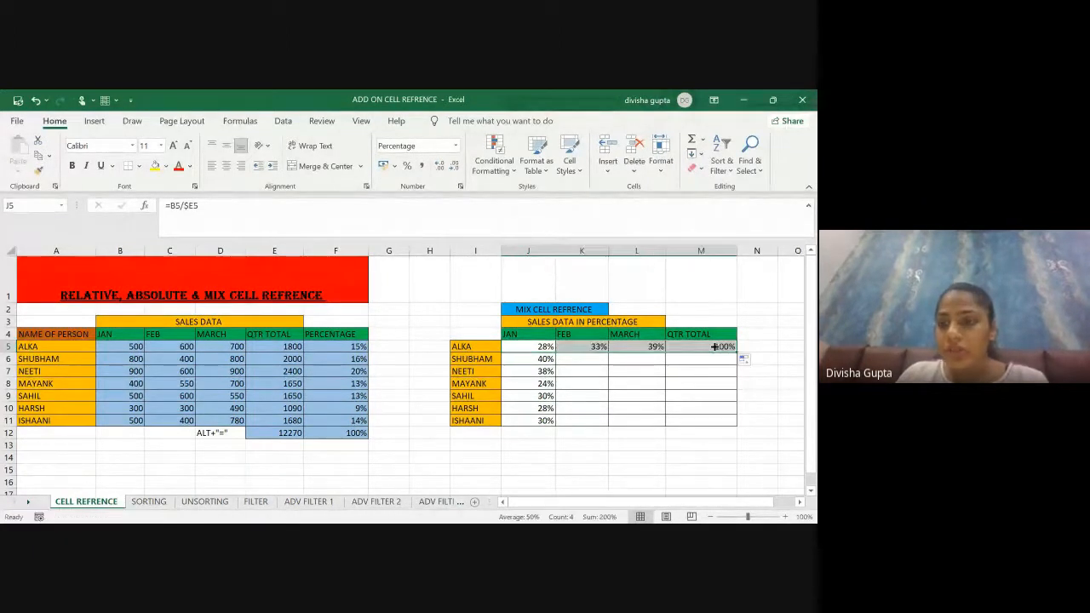
left_click(790, 320)
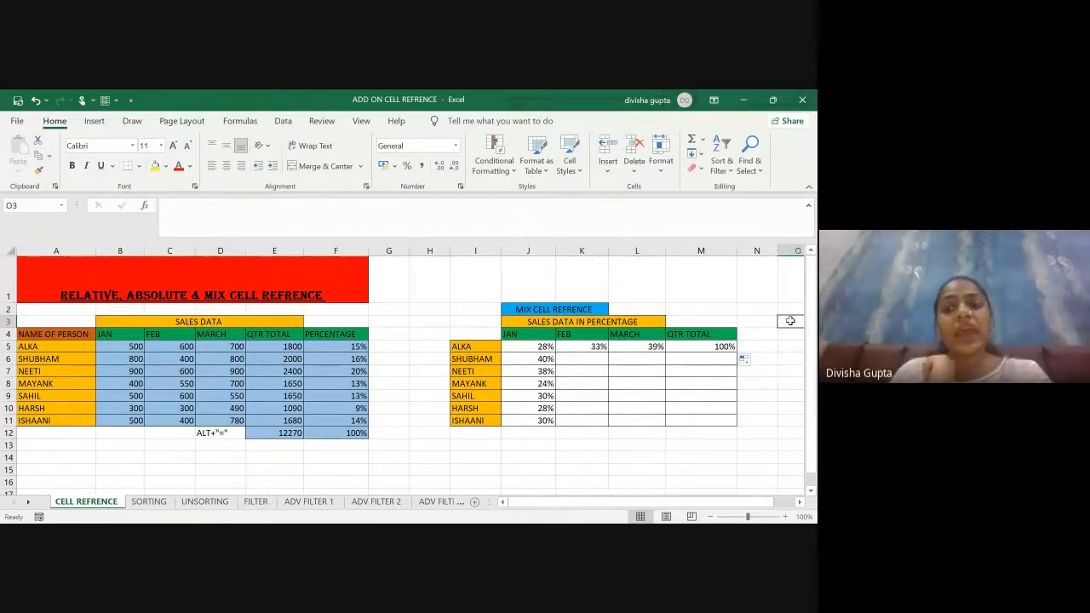
- Compare the filled formulas in M5, J5, K5 and L5 with the quarter total in E5
left_click(692, 348)
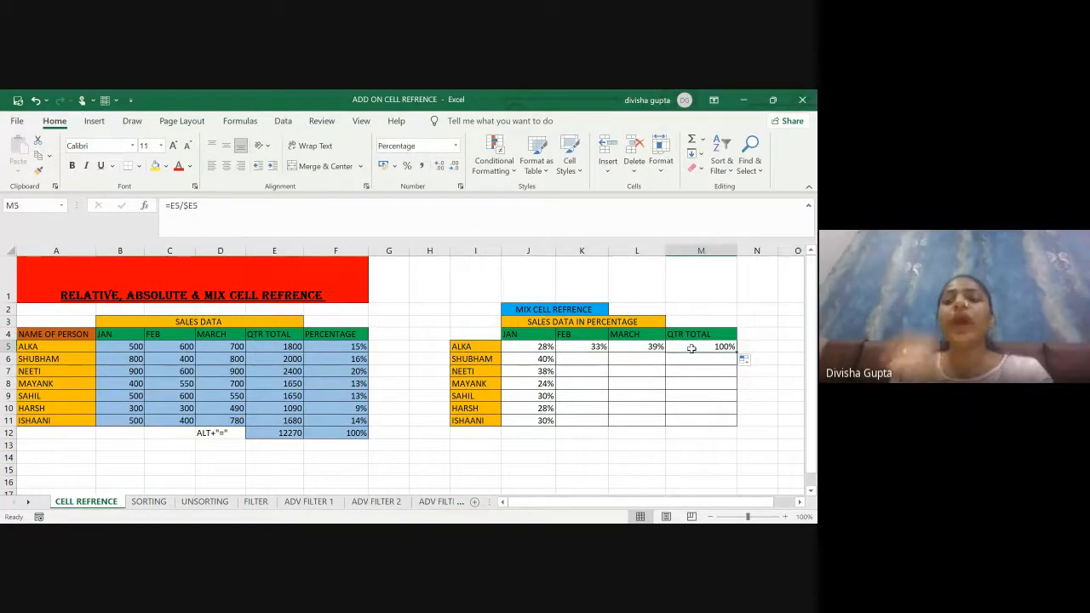
left_click(285, 349)
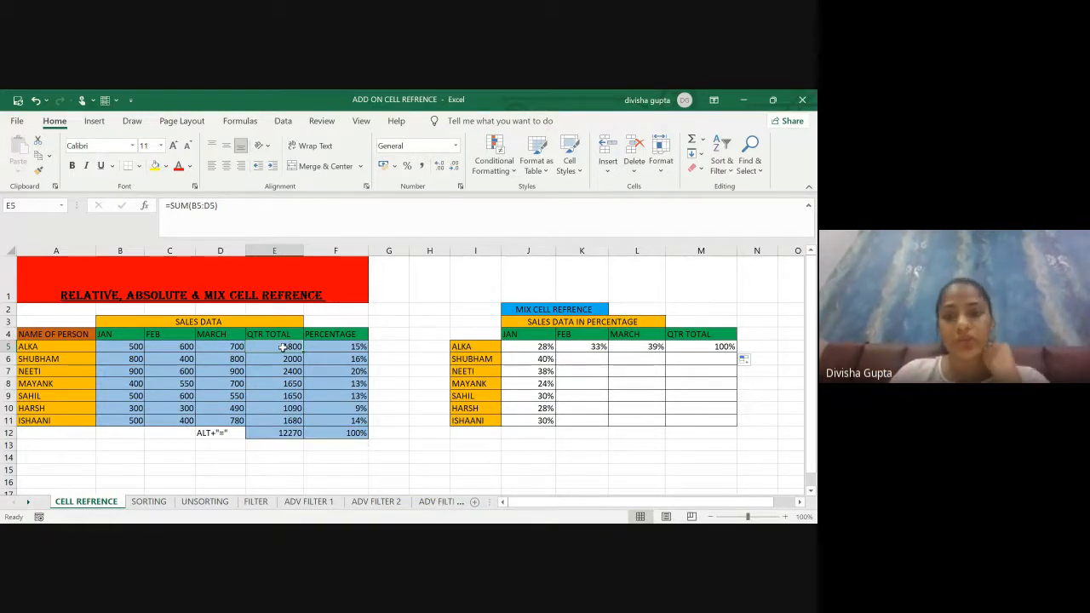
left_click(525, 345)
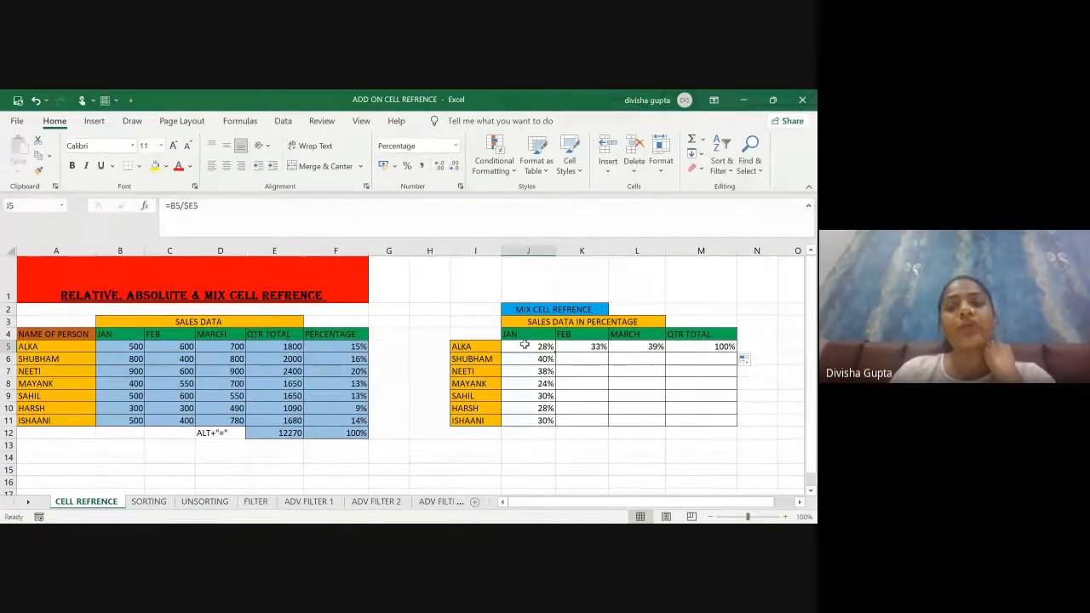
left_click(580, 348)
left_click(651, 347)
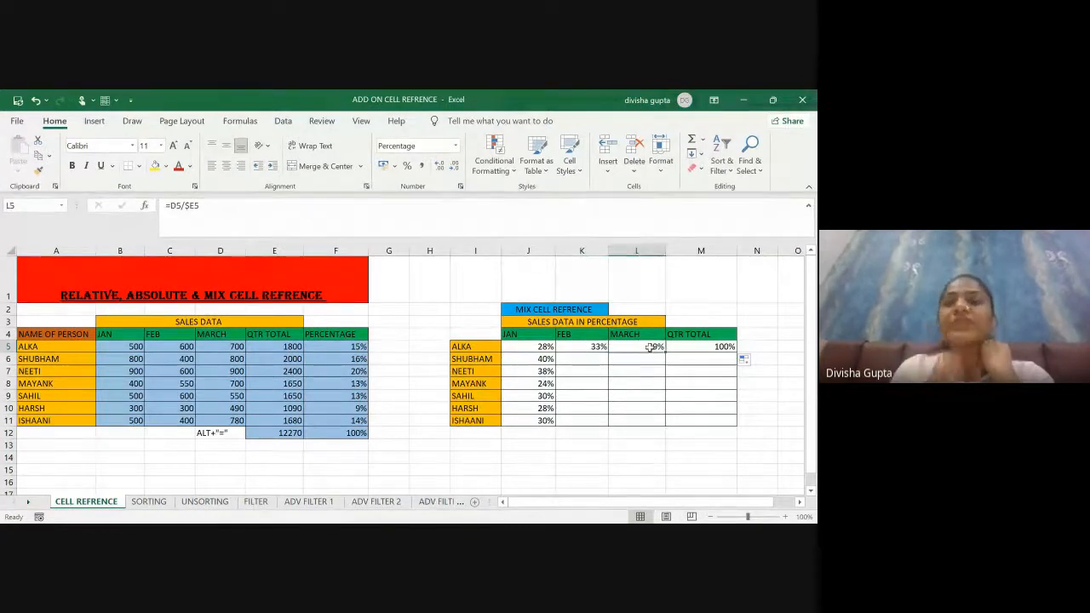
- Fill the mixed-reference formulas in J5:M5 down to row 11 and check the copied formula in J7
left_click(537, 347)
key("shift+Right")
key("shift+Right")
key("shift+Right")
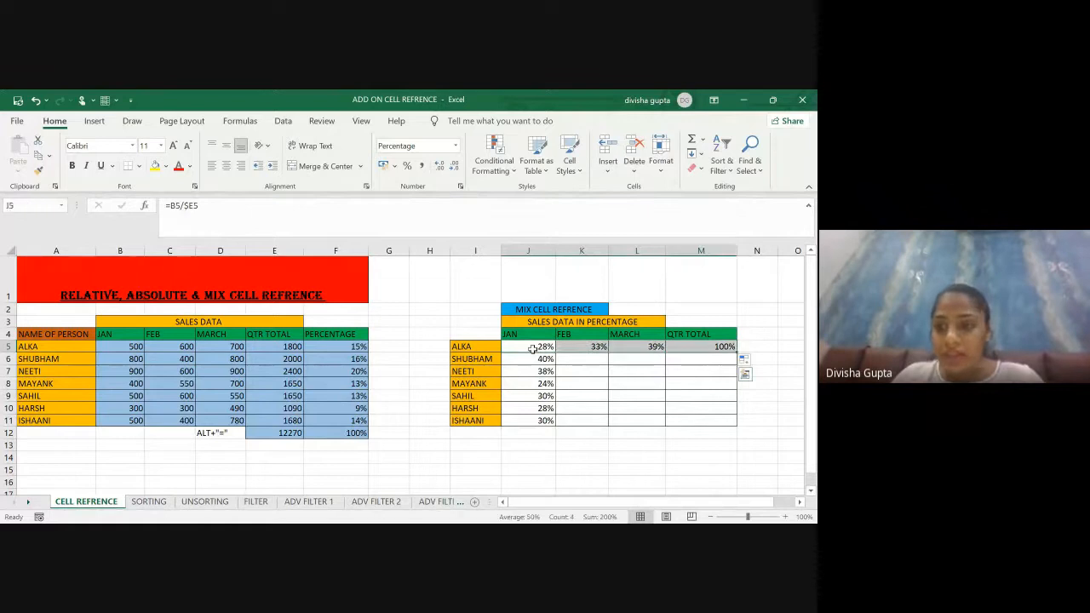
left_click_drag(736, 355, 738, 428)
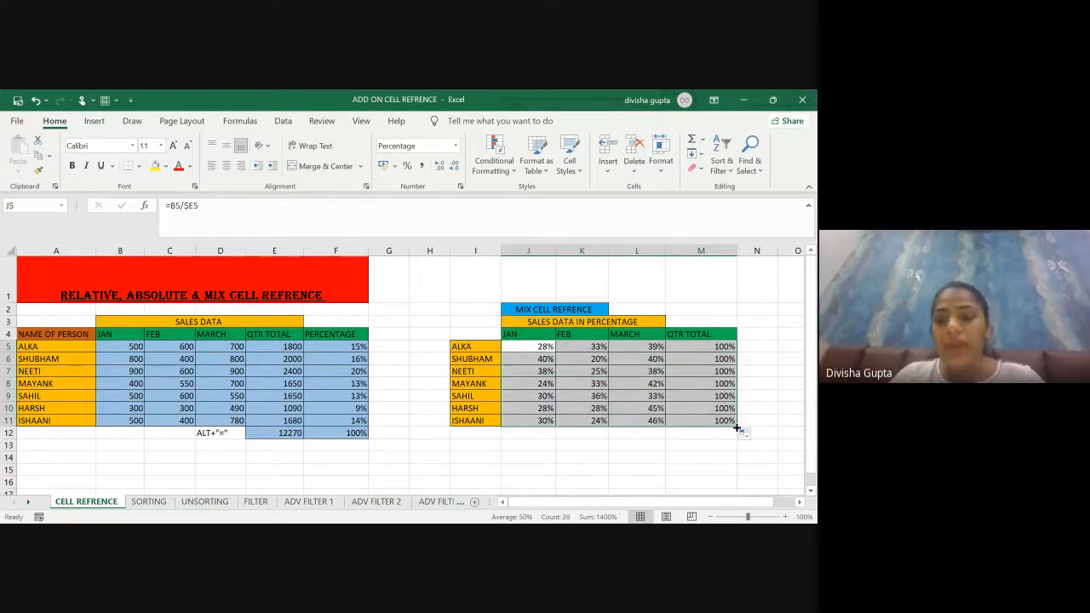
left_click(656, 446)
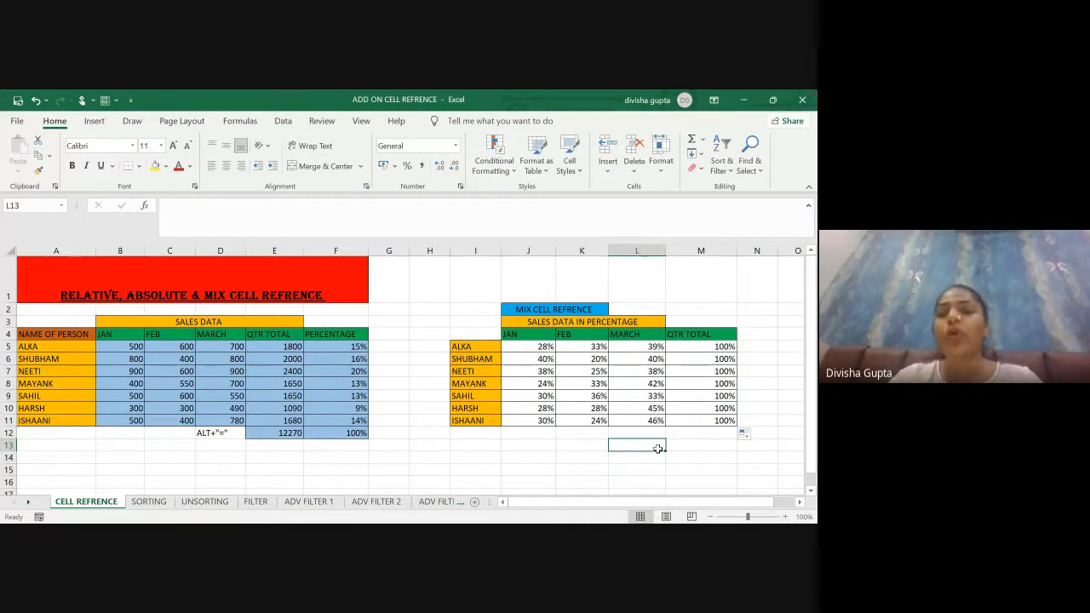
left_click(534, 371)
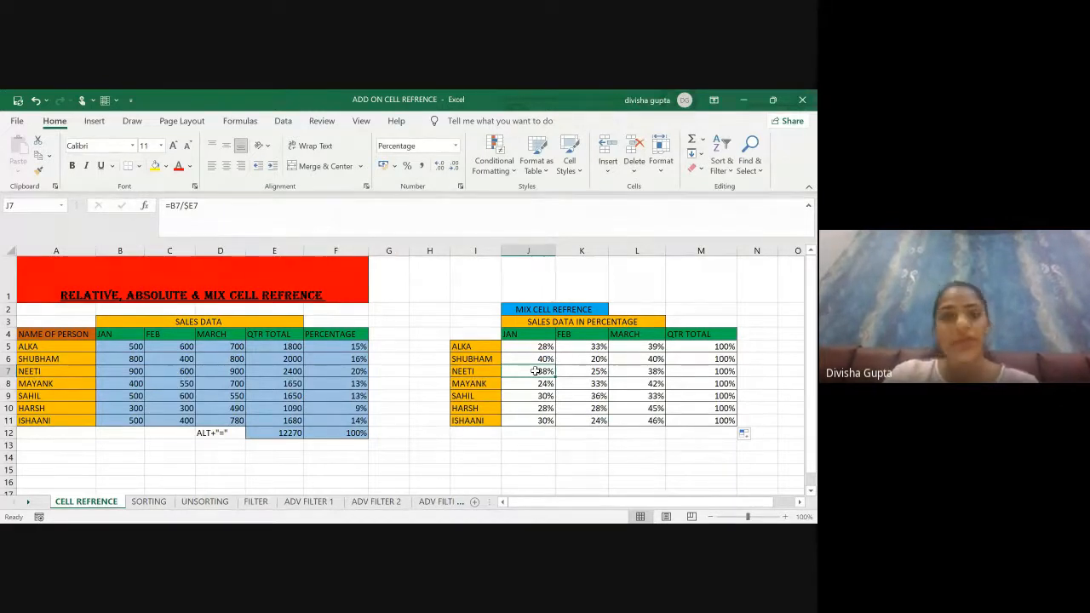
left_click(757, 347)
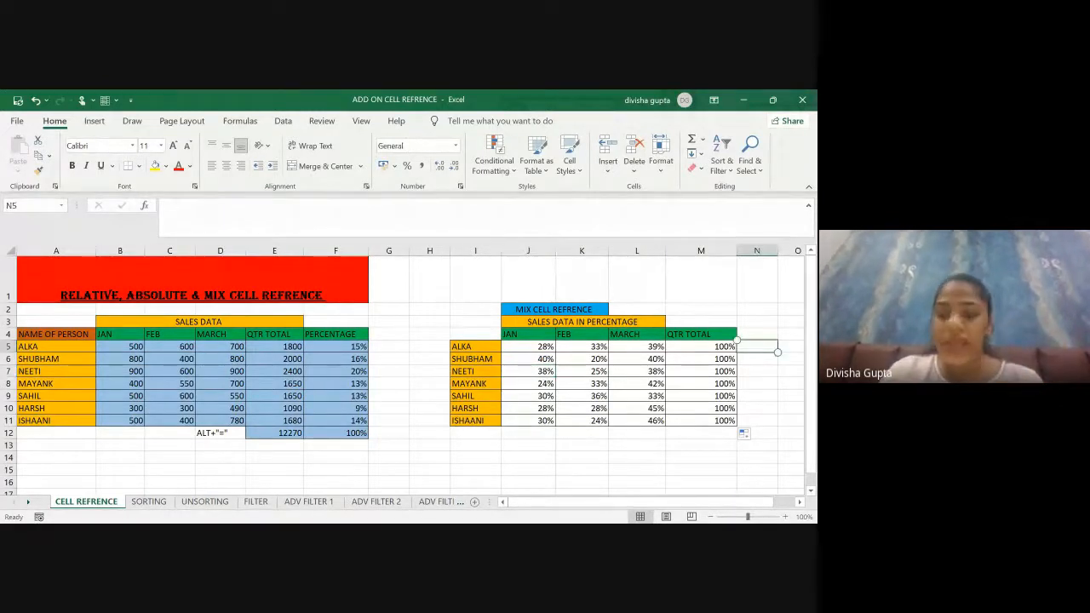
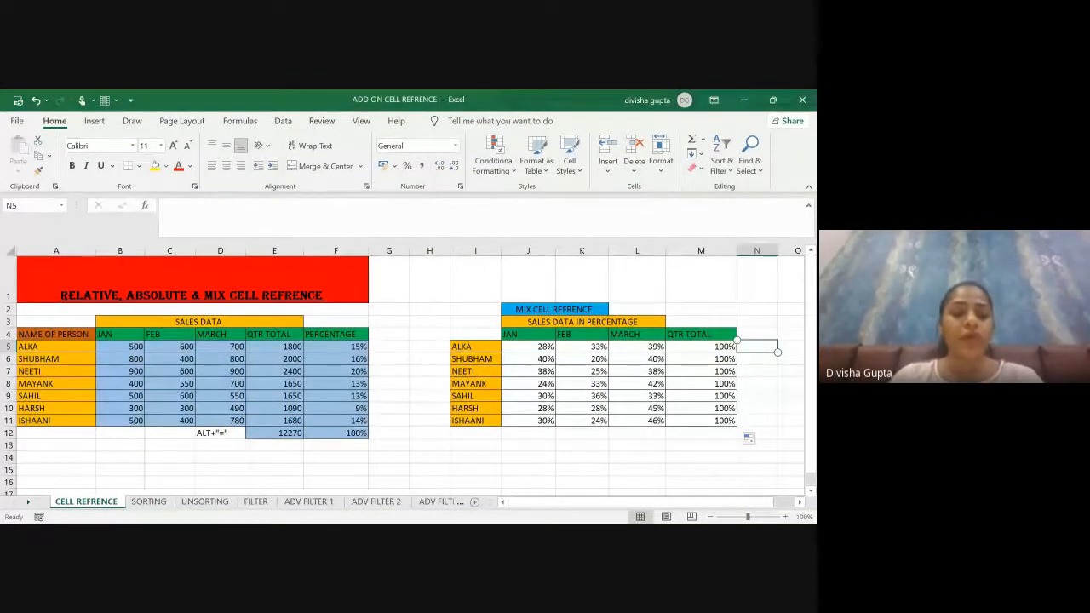
- Cycle the E5 reference in J5's formula through its lock types and re-enter the formula as =B5/$E5
left_click(149, 501)
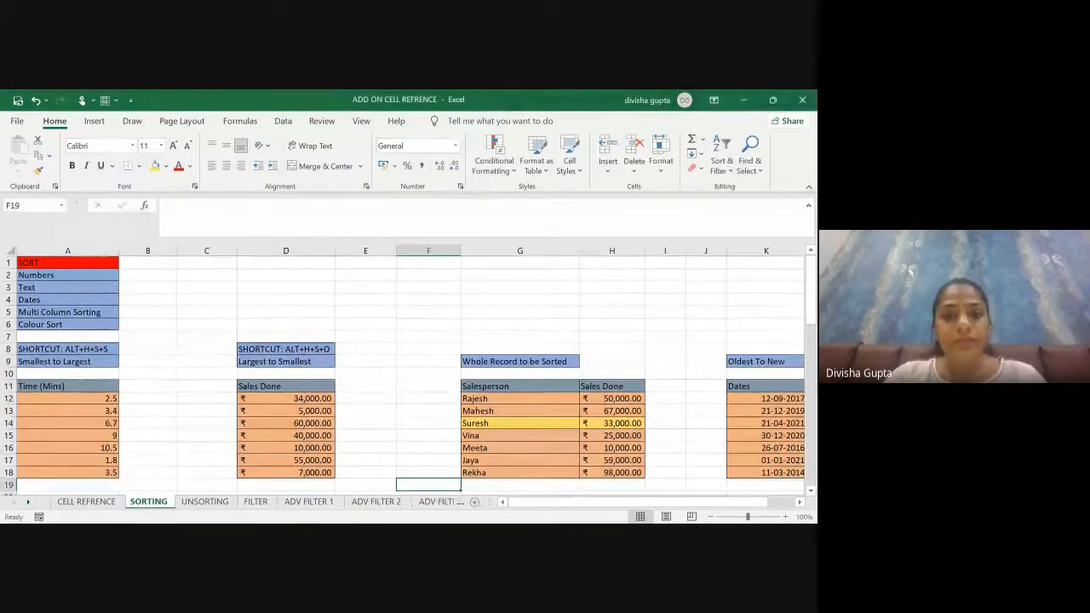
left_click(86, 504)
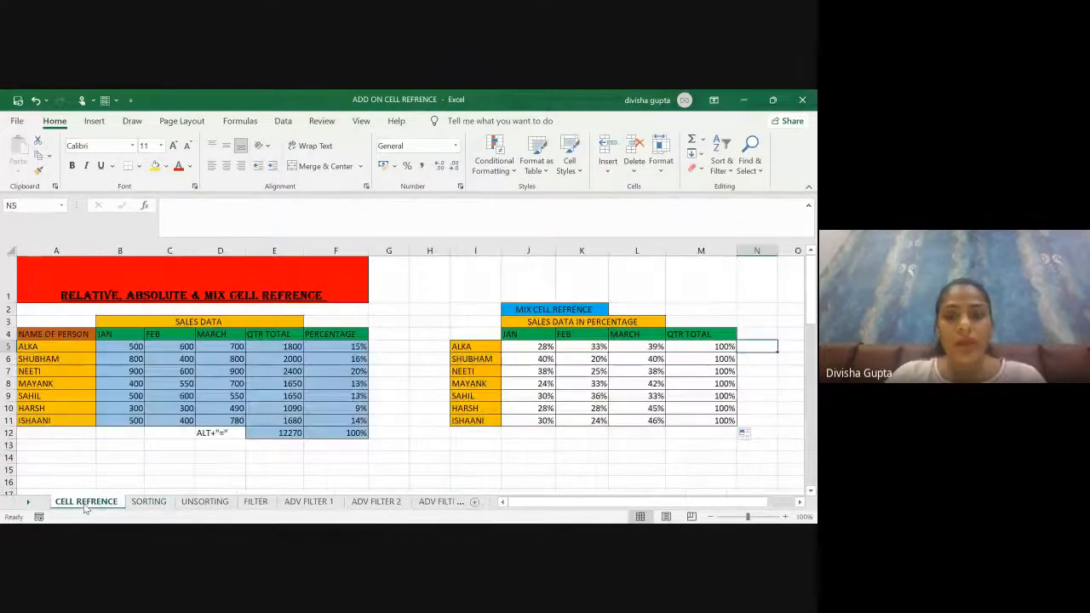
left_click(531, 347)
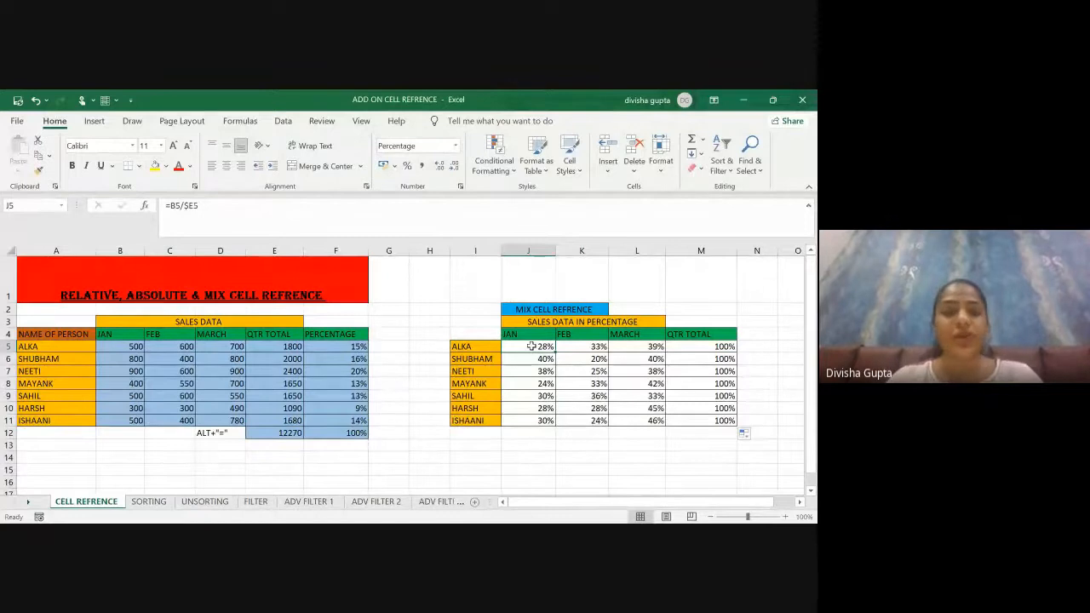
left_click(206, 207)
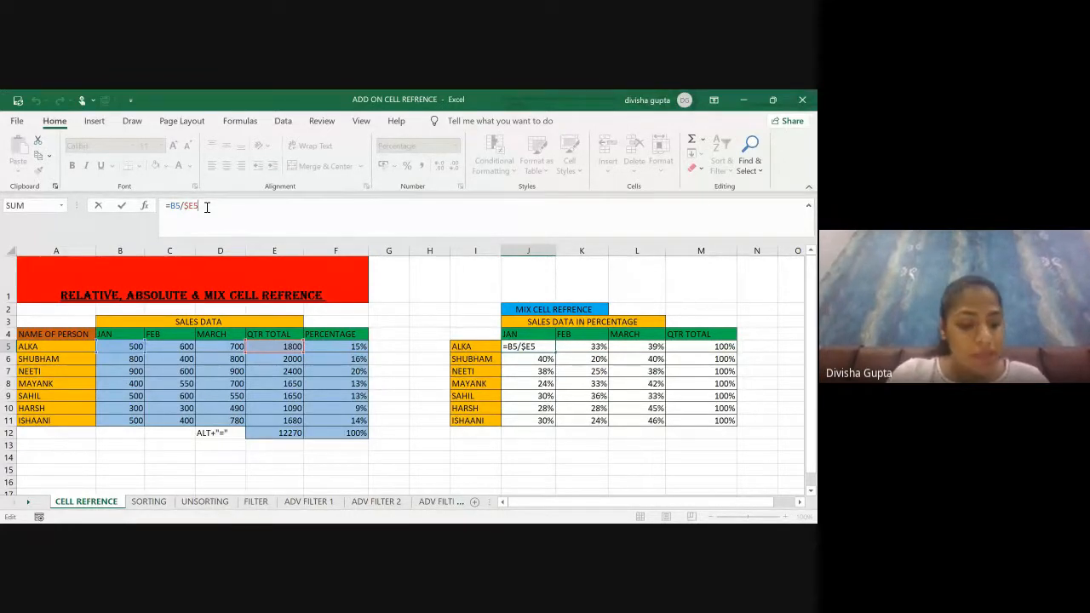
left_click_drag(206, 207, 186, 207)
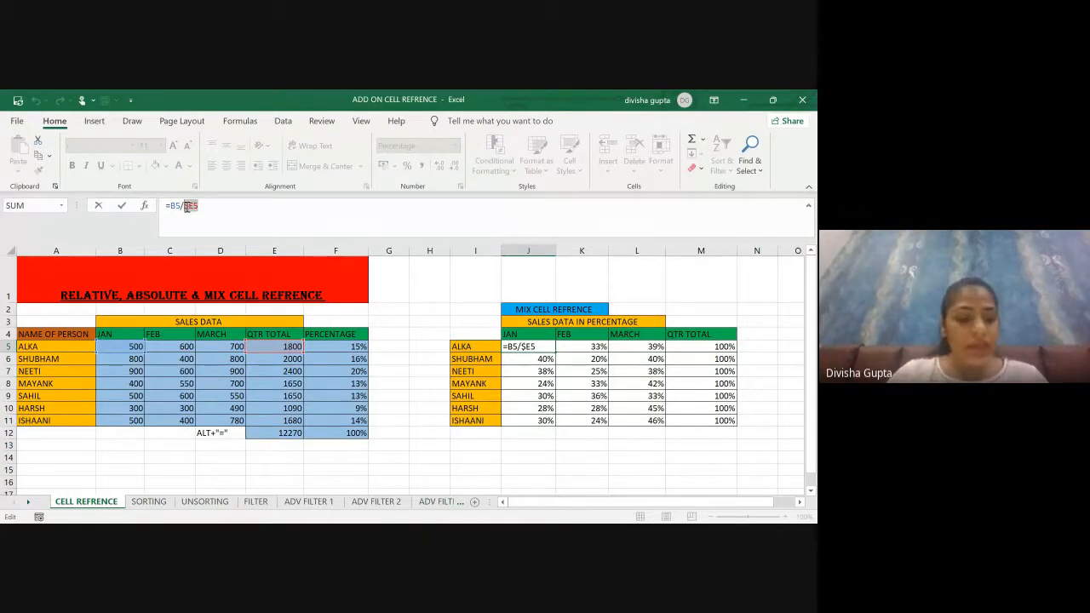
key("F4")
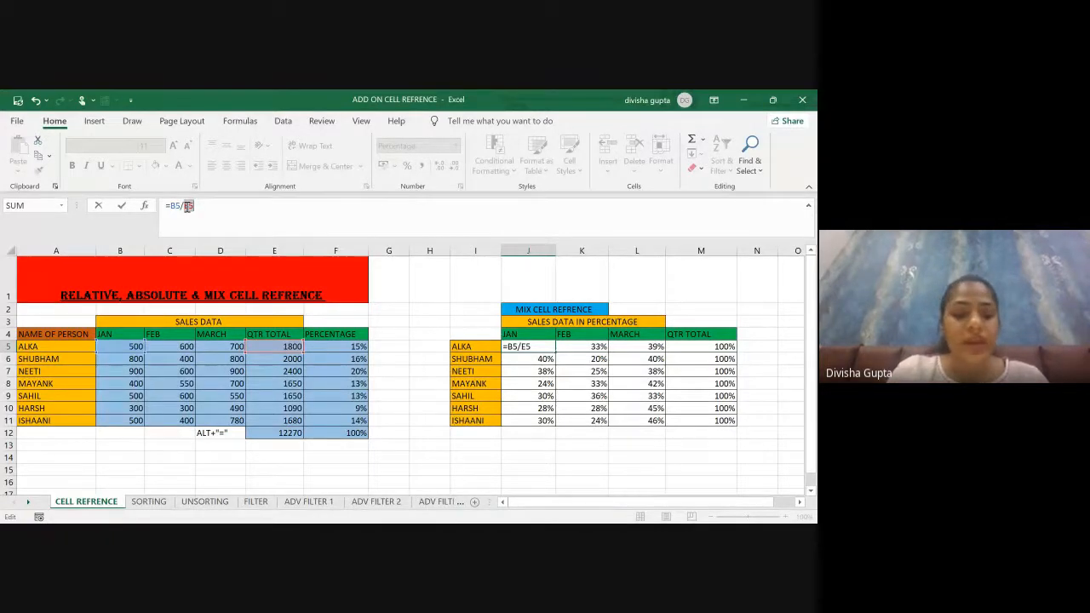
key("F4")
key("F4")
key("F4")
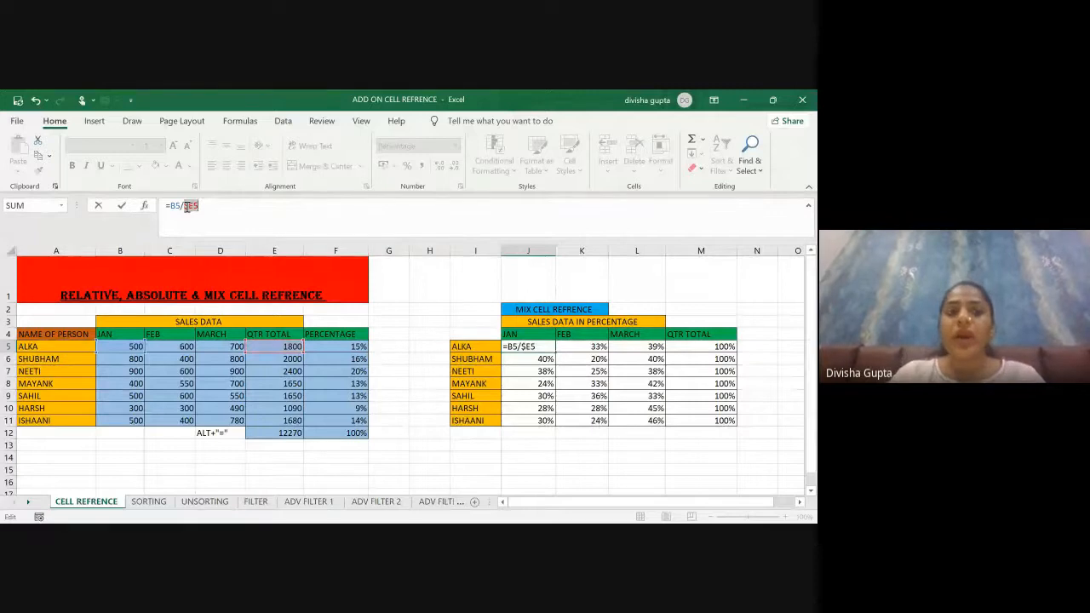
left_click(215, 204)
key("Return")
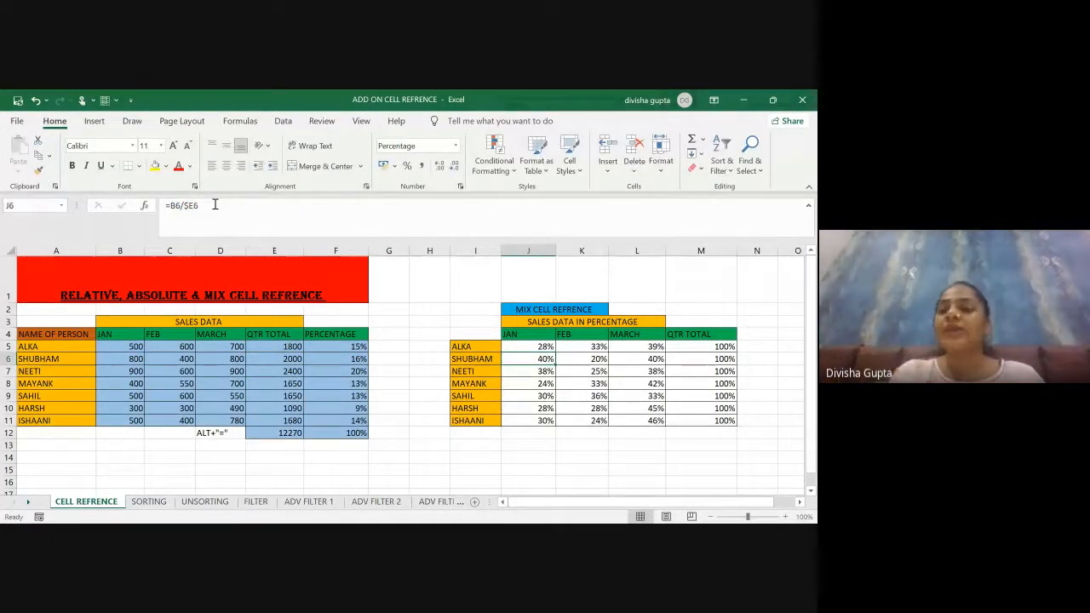
- Refill the mixed-reference formula from J5 across to M5 and down through row 11
left_click(539, 347)
left_click_drag(555, 350, 702, 350)
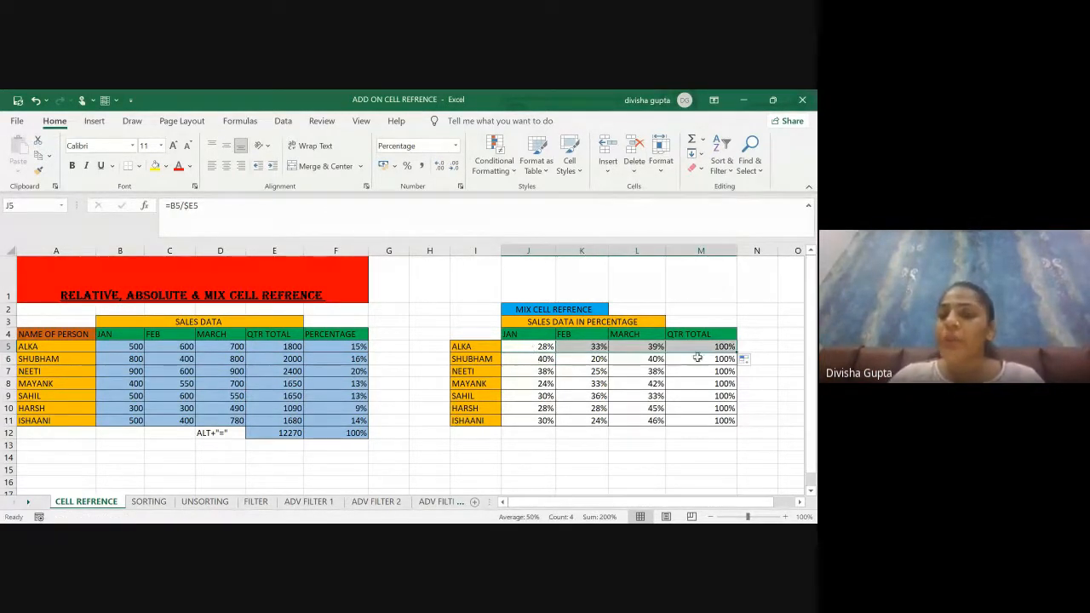
left_click_drag(739, 351, 739, 428)
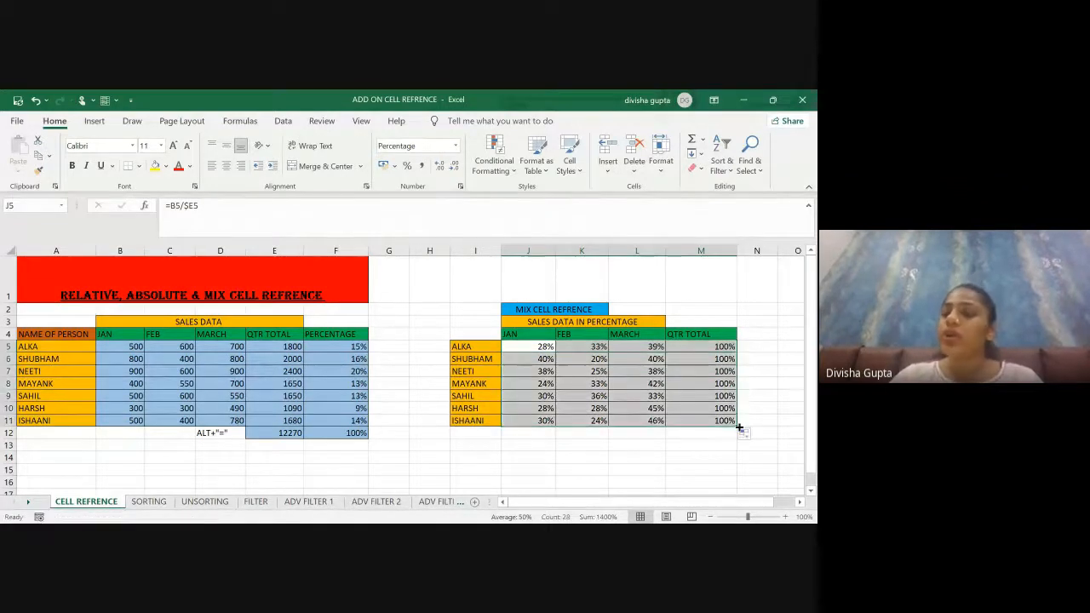
left_click(652, 458)
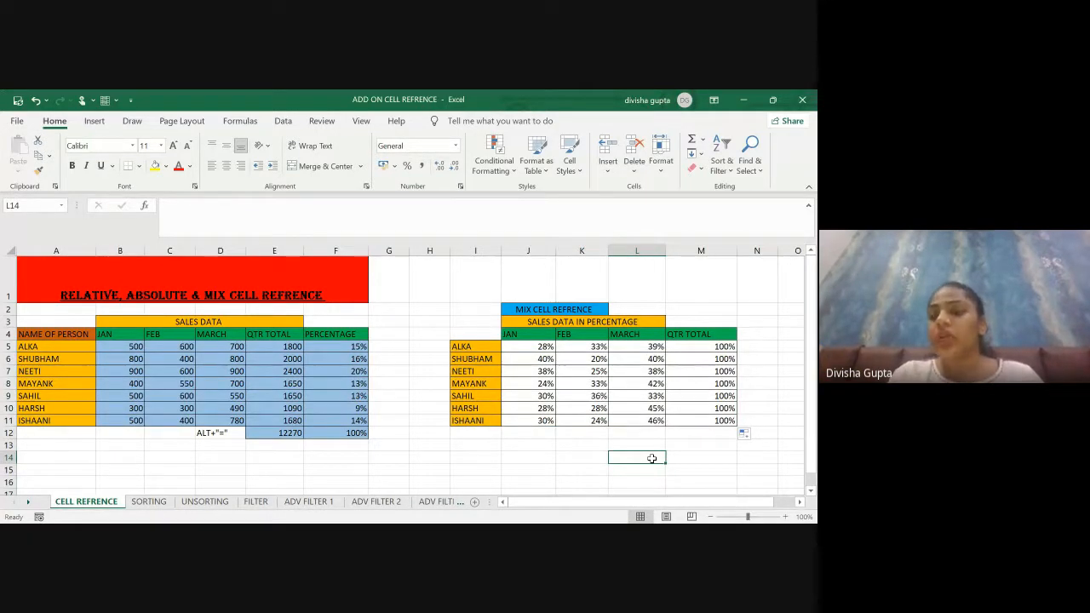
left_click(667, 356)
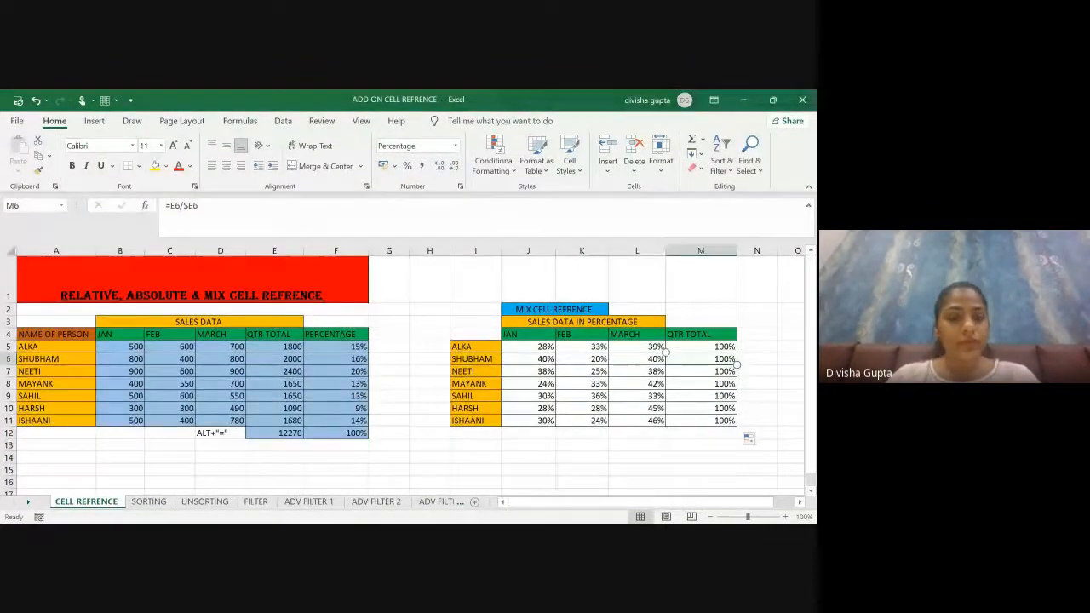
- Open the SORTING sheet and review the Time (Mins) heading in A11 and the first value below it
left_click(163, 502)
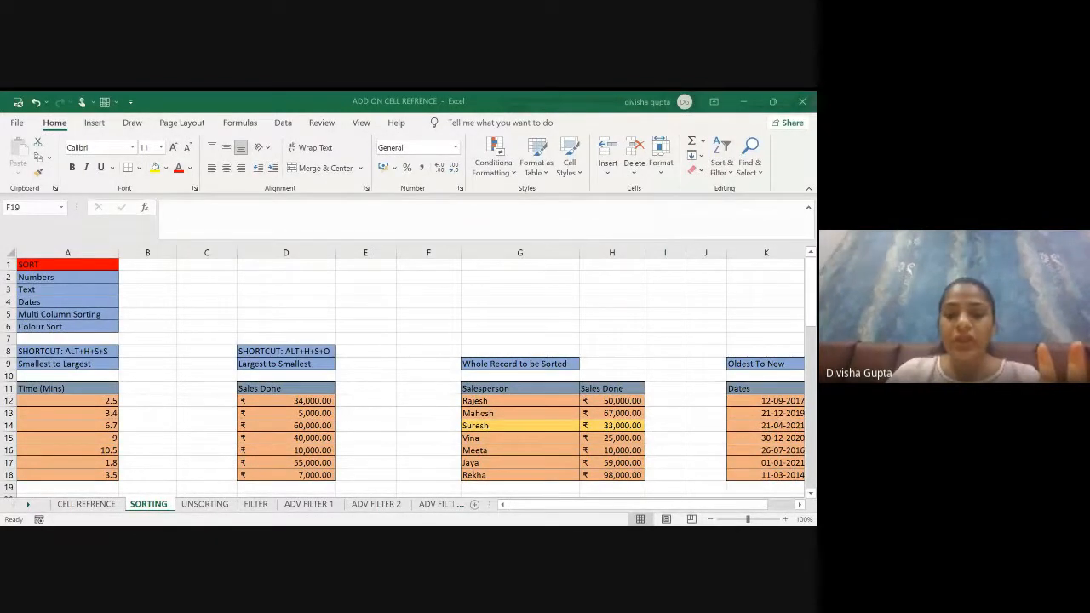
key("alt+Tab")
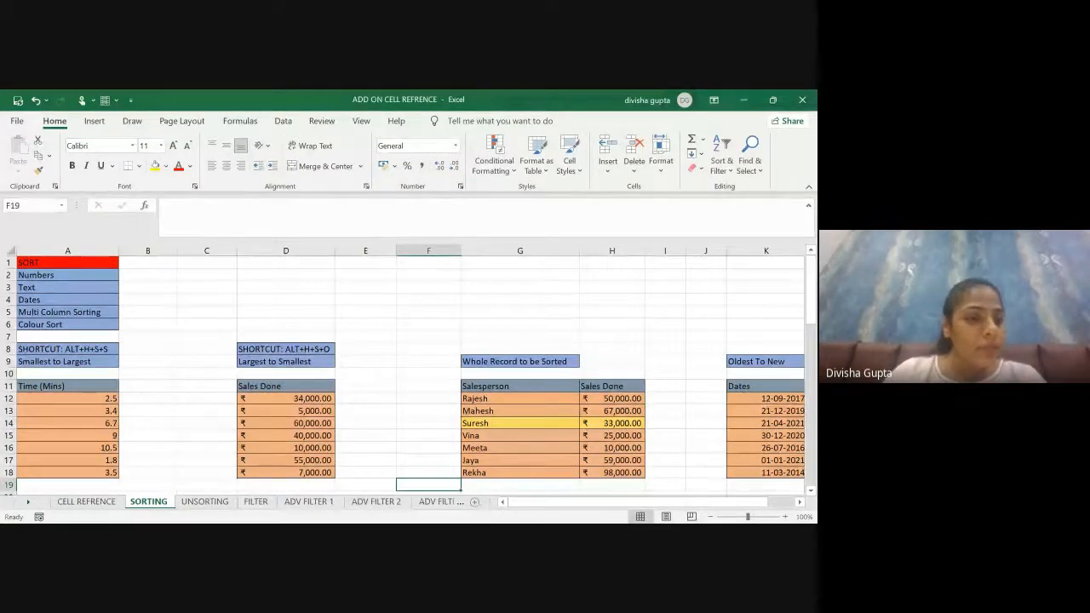
left_click(63, 388)
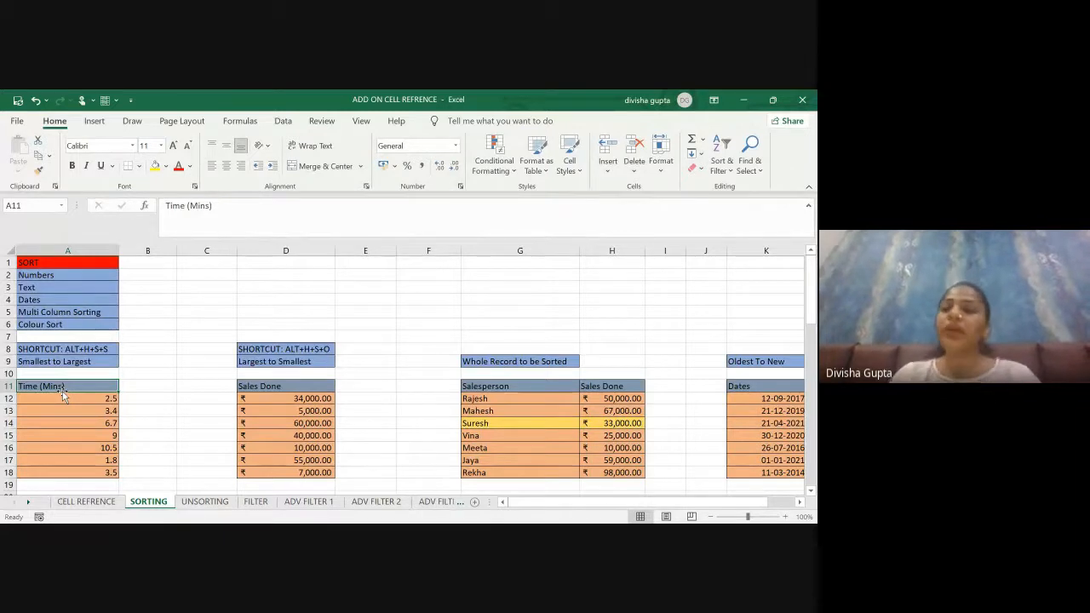
left_click(59, 396)
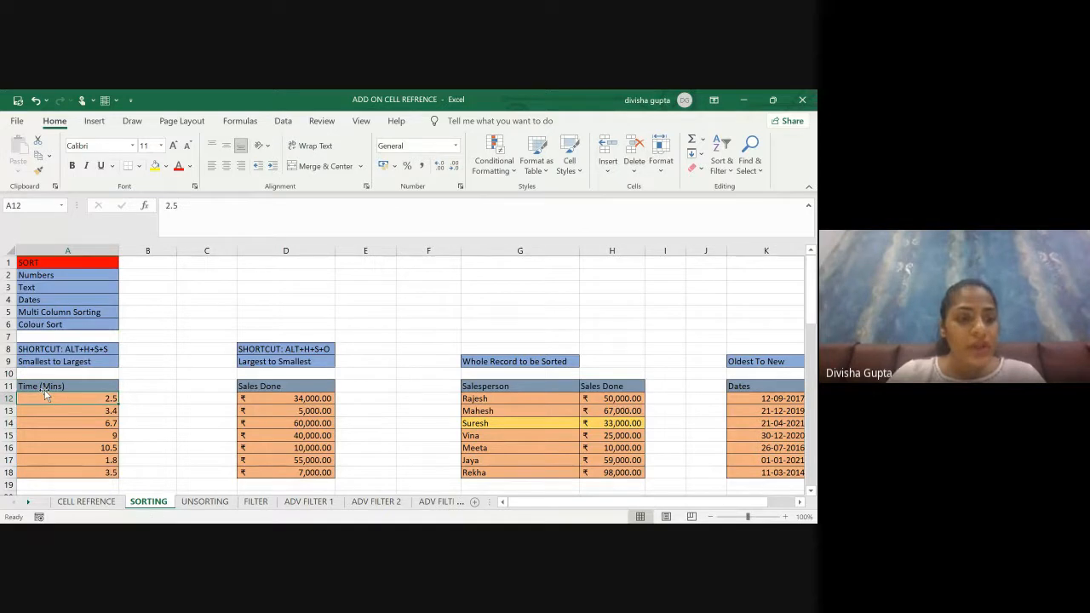
- Try sorting the Time (Mins) values smallest to largest from a cell inside the list, and undo the sort
left_click(57, 437)
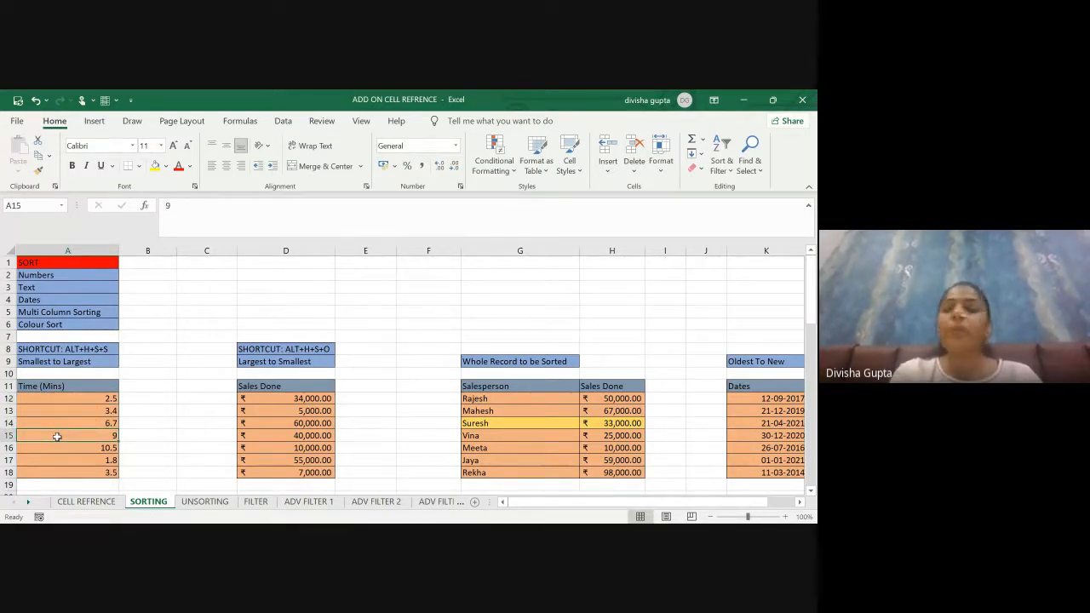
right_click(57, 437)
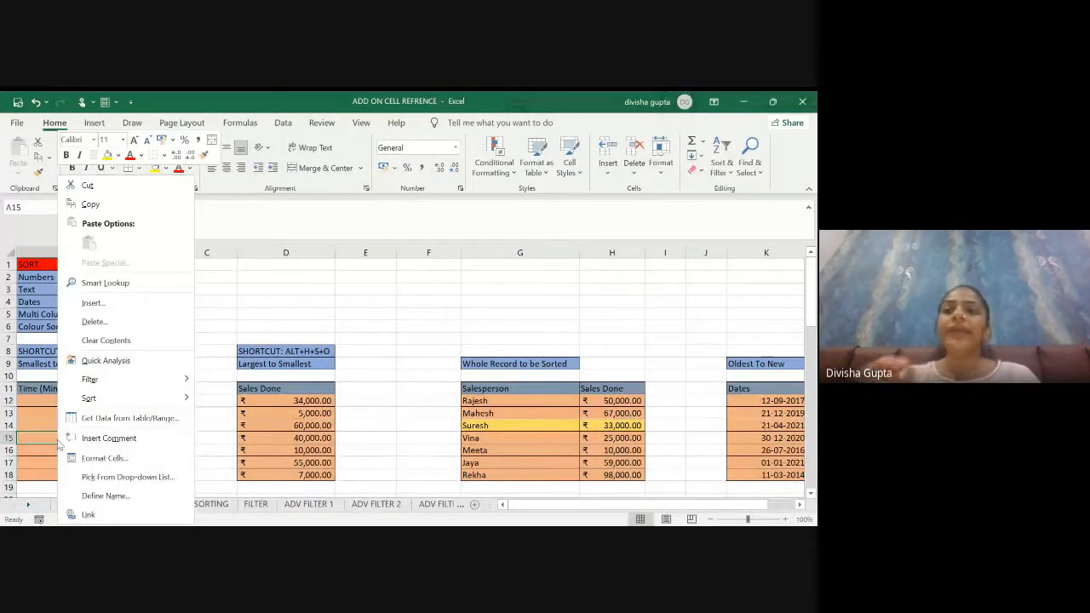
mouse_move(92, 398)
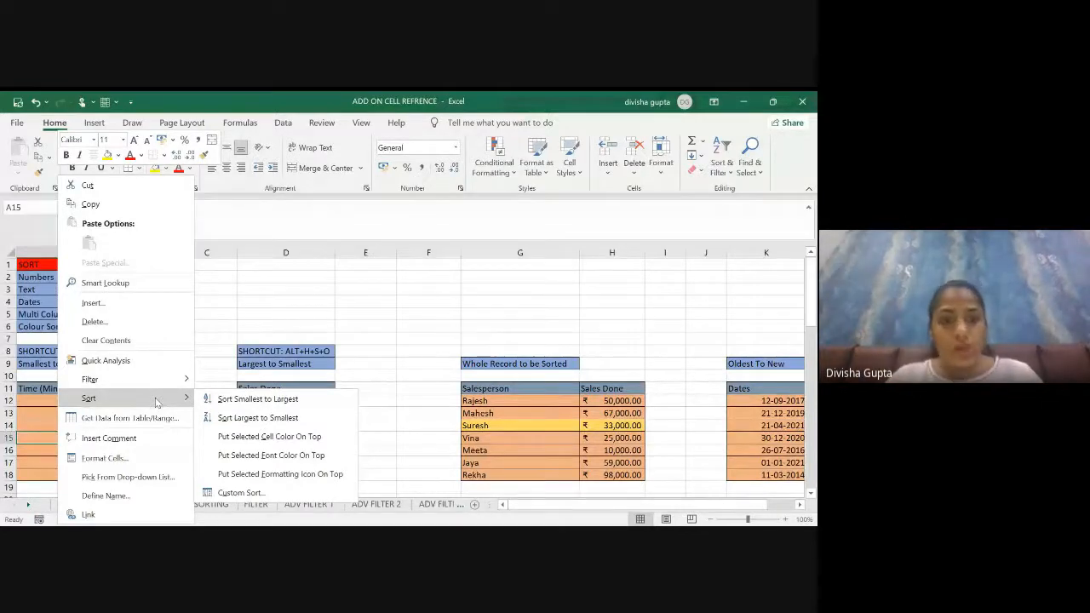
left_click(226, 397)
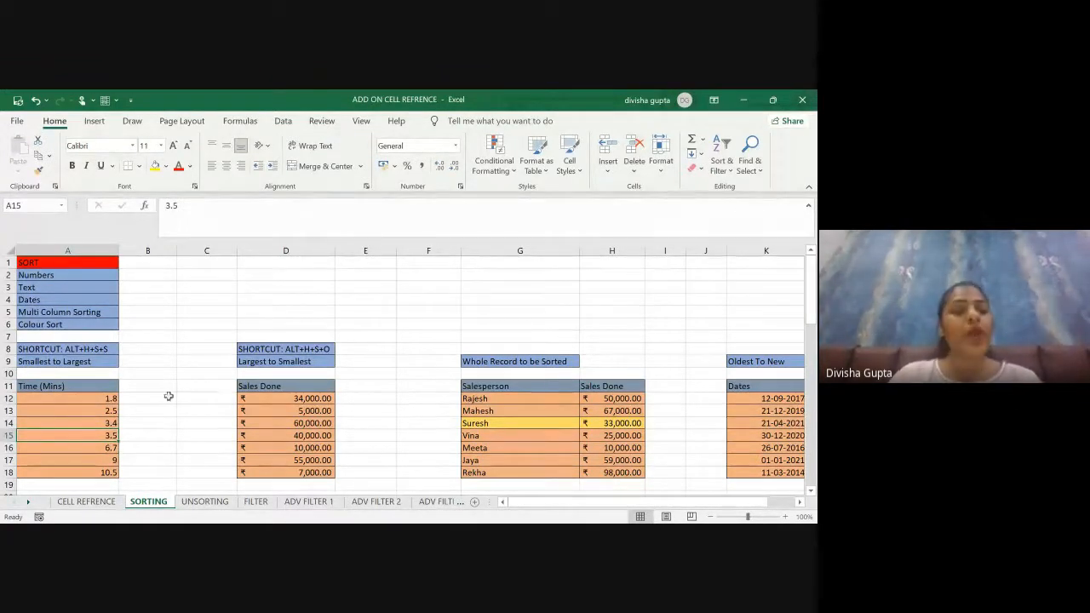
key("ctrl+z")
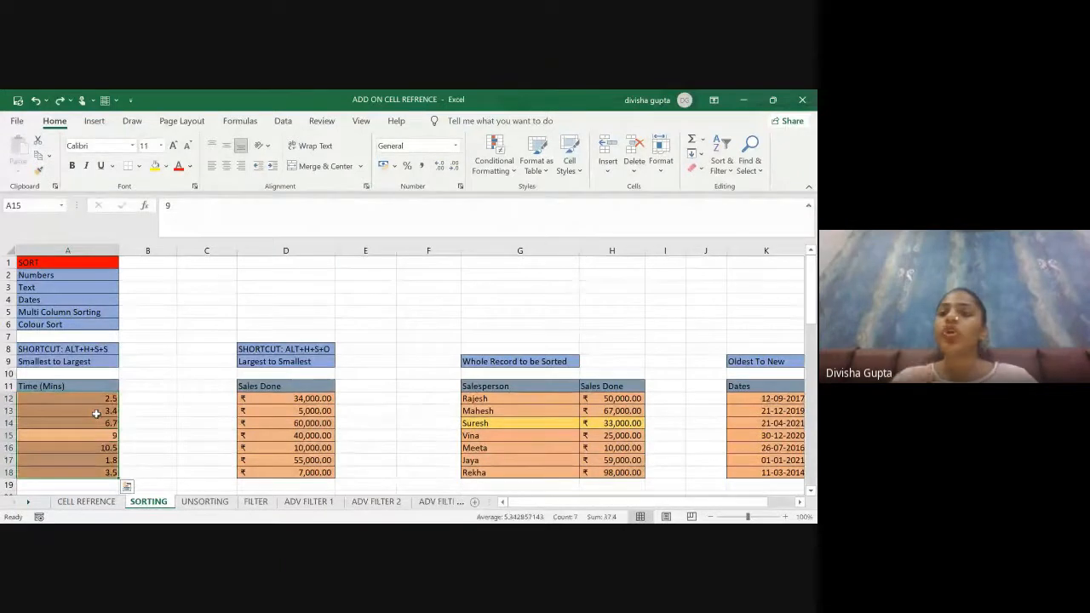
left_click(149, 394)
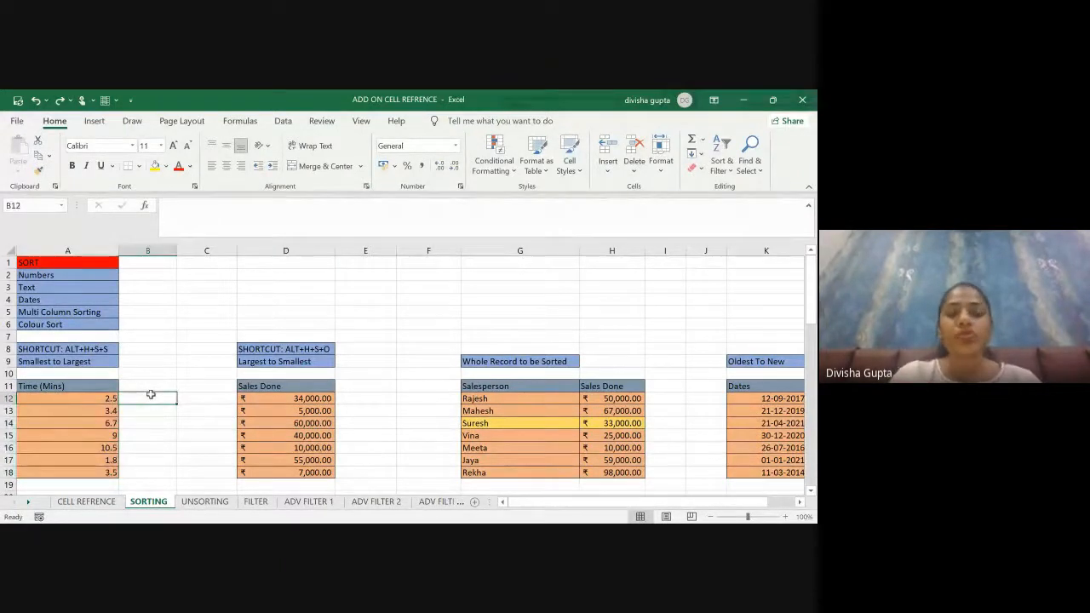
left_click(68, 409)
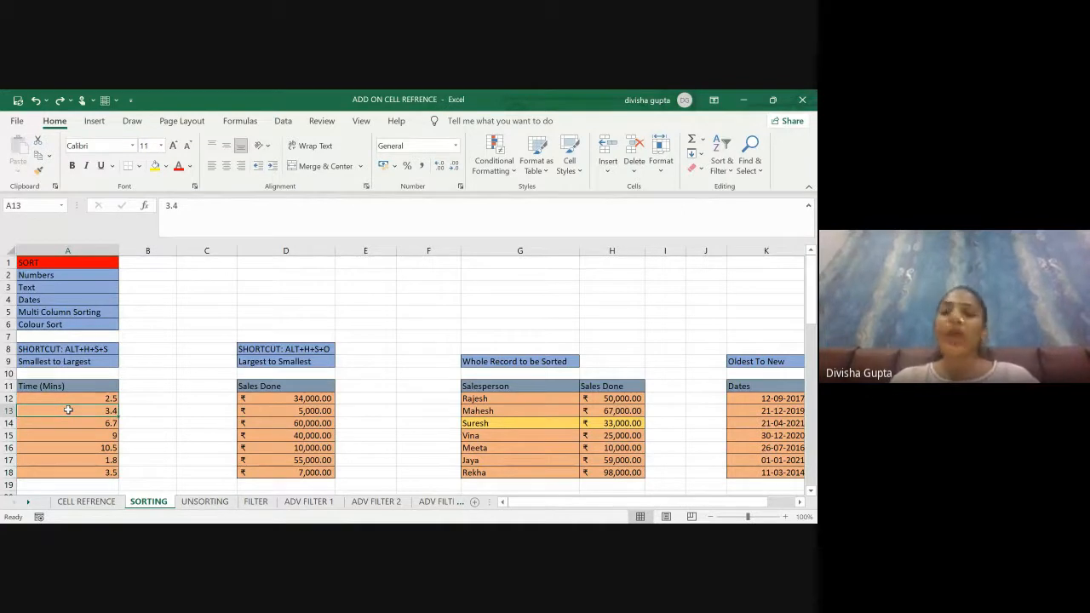
key("alt")
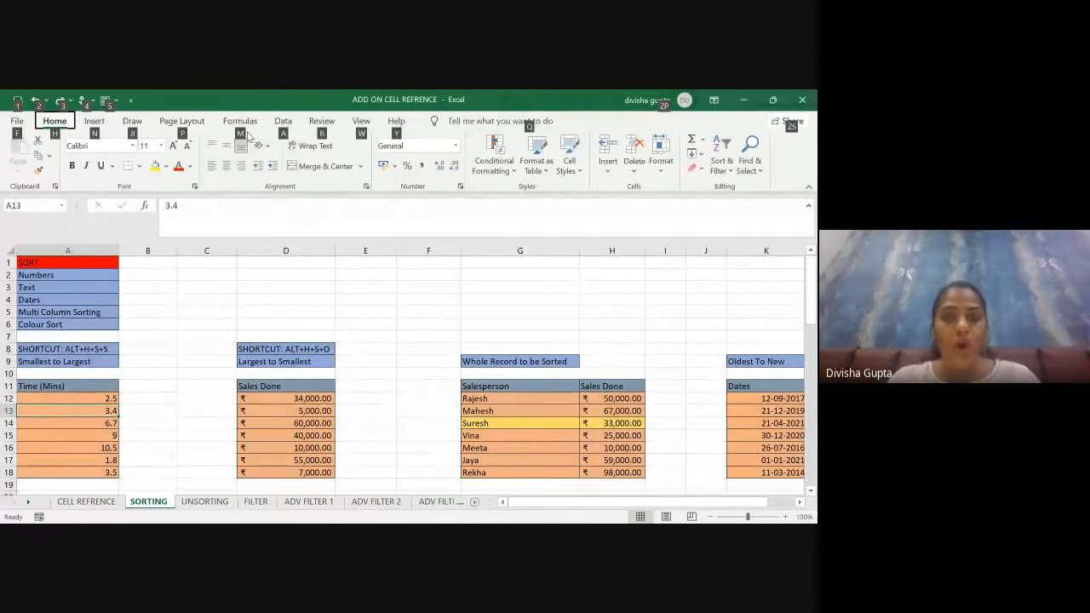
key("Escape")
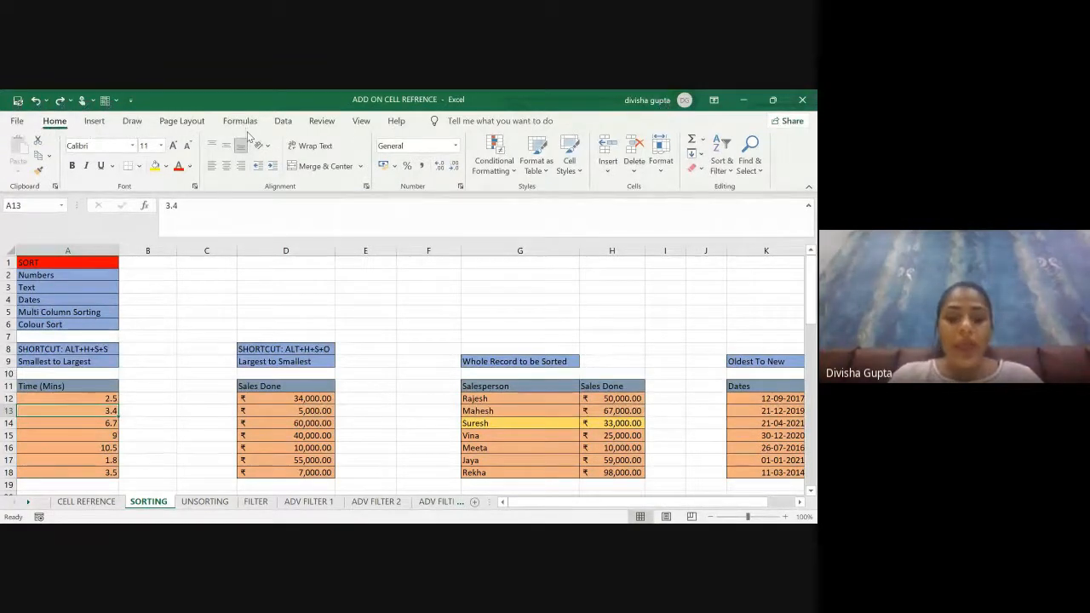
type("hs")
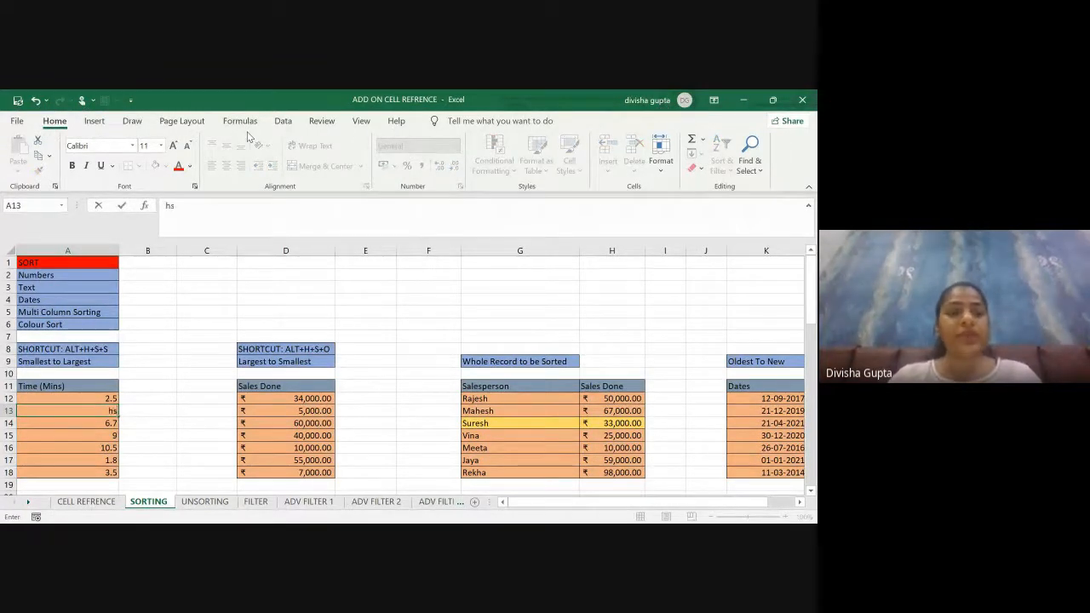
type("s")
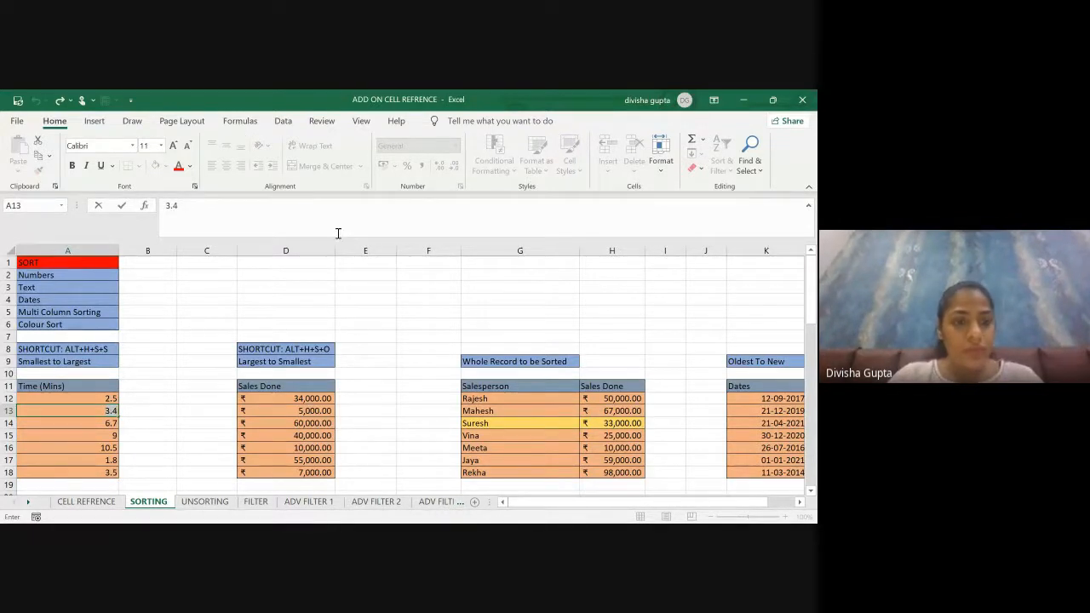
key("Escape")
- Sort the Time (Mins) list in A12:A18 from smallest to largest
left_click(200, 372)
left_click(75, 422)
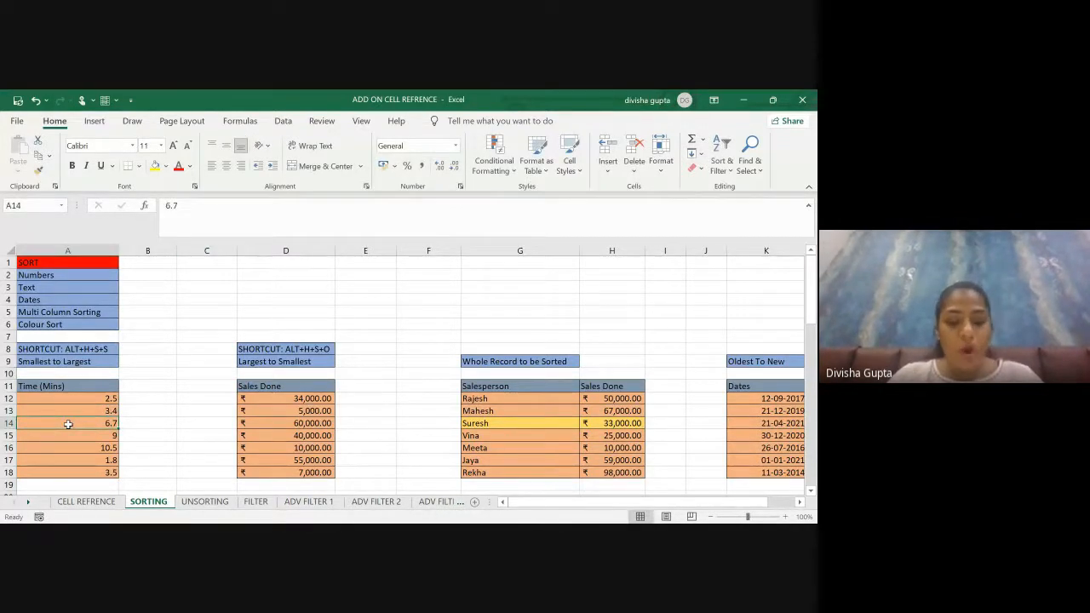
key("alt+h")
key("s")
key("s")
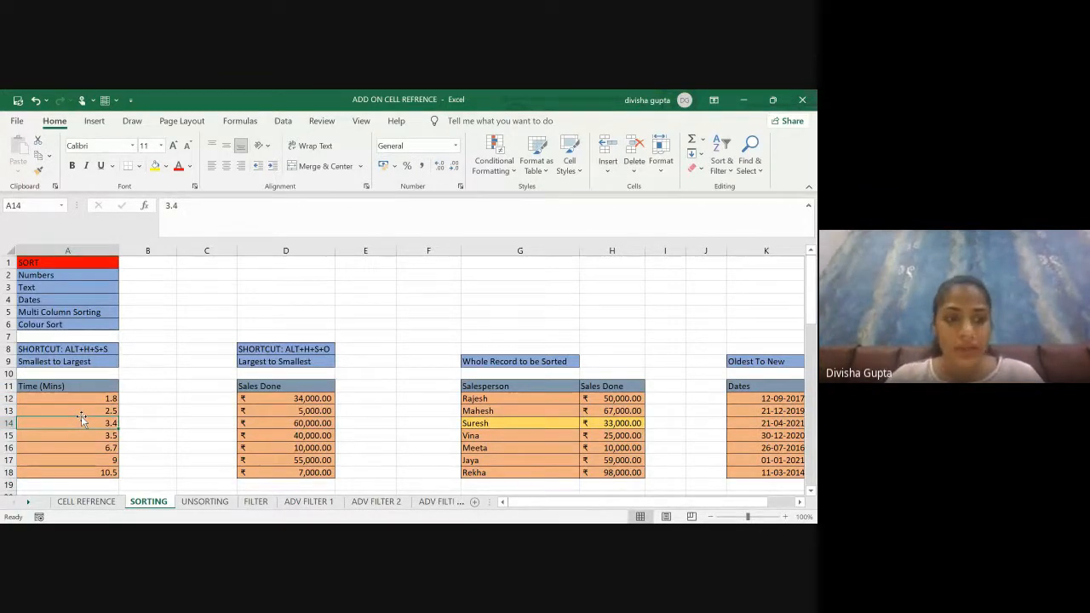
- Reapply the smallest-to-largest sort to the Time (Mins) list, starting from cell A15
left_click(82, 350)
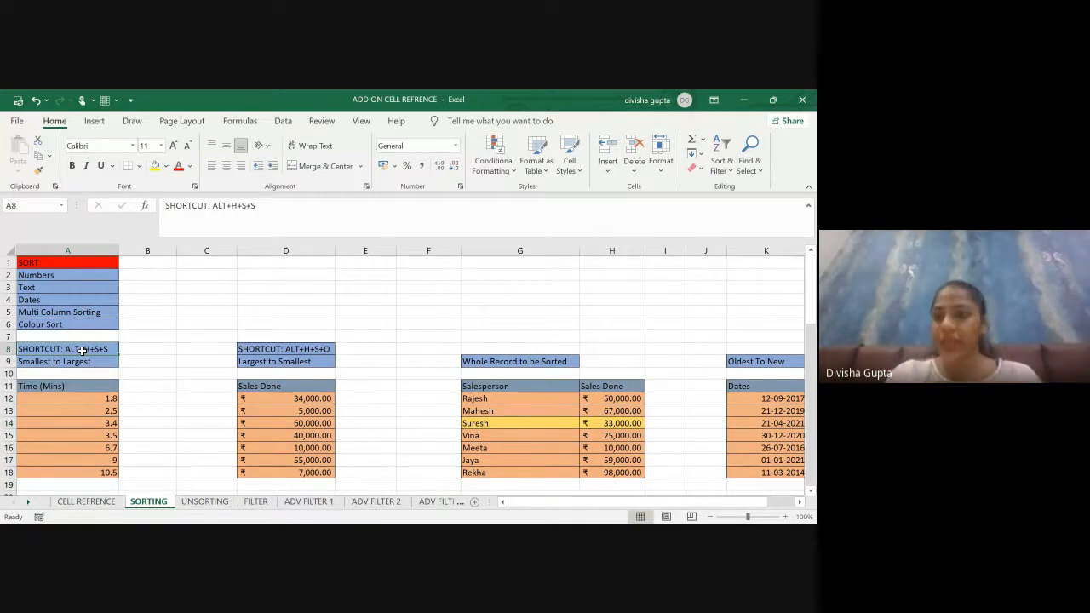
left_click(62, 435)
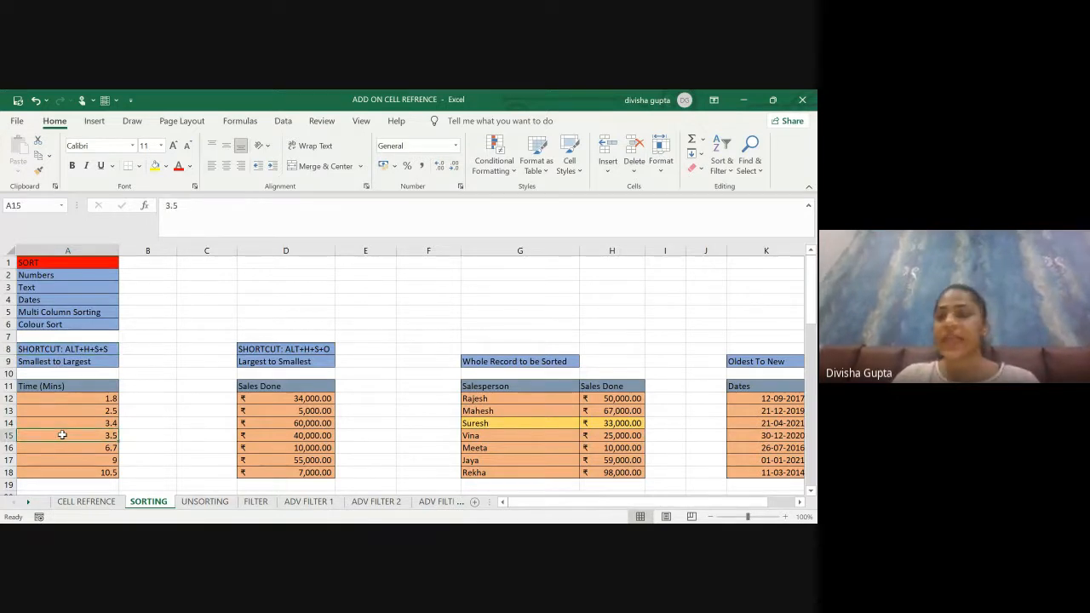
right_click(63, 436)
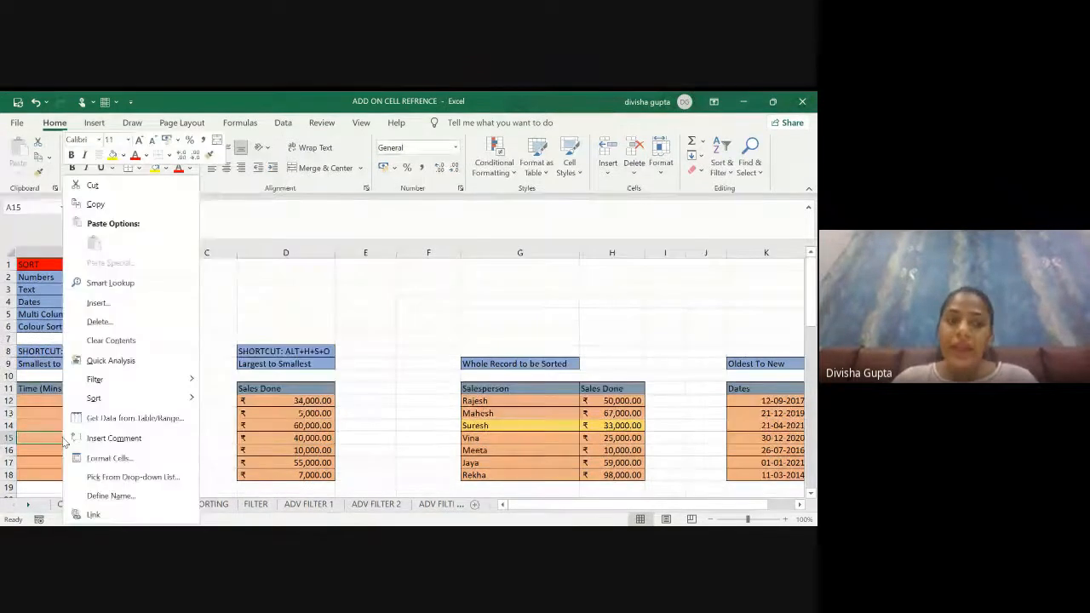
mouse_move(119, 397)
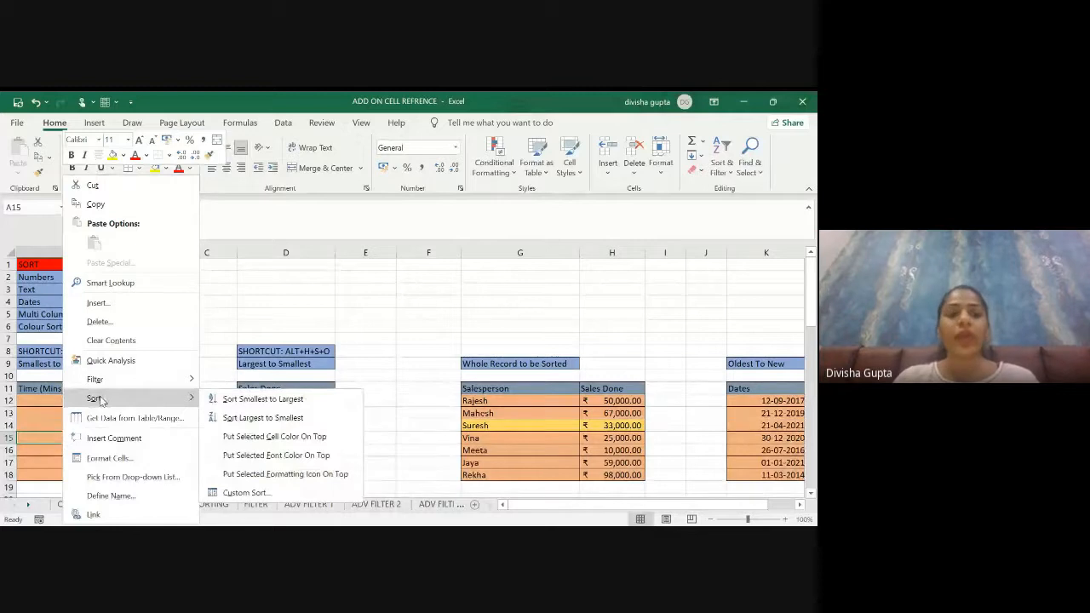
left_click(249, 400)
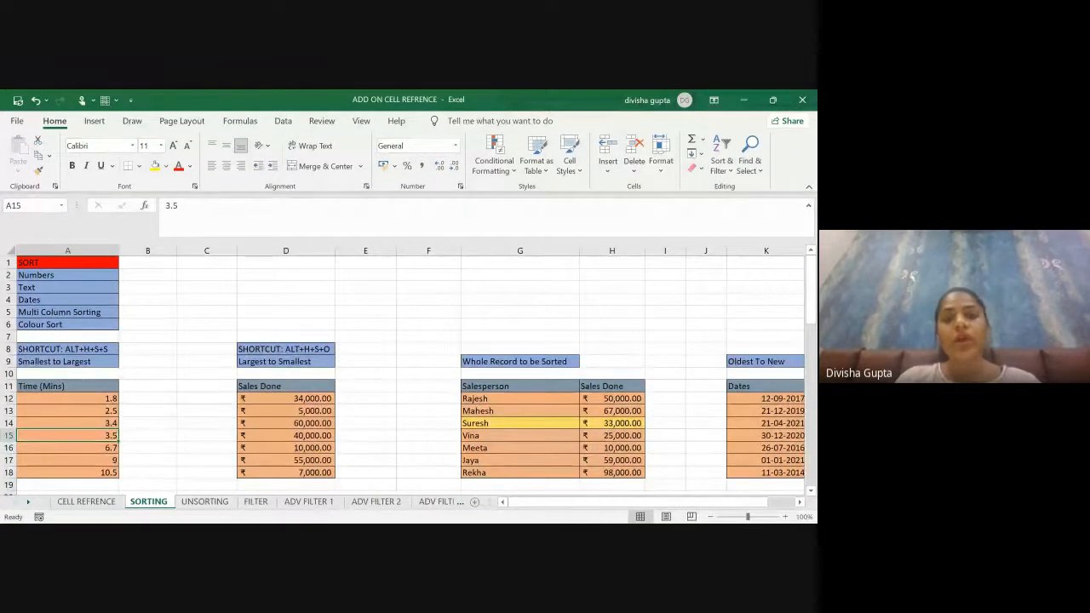
key("alt")
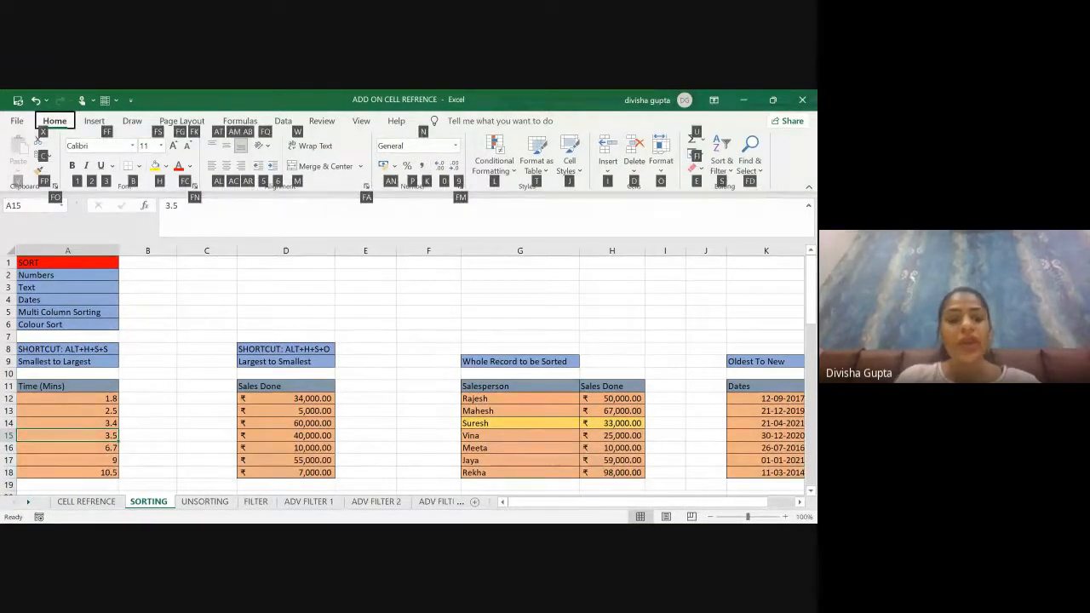
key("s")
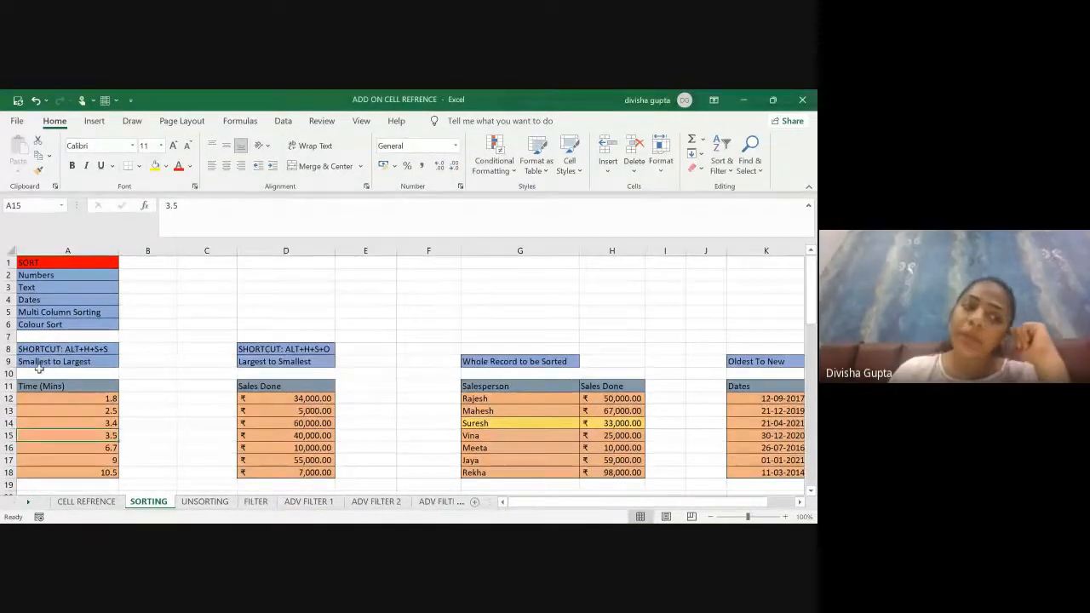
left_click(62, 407)
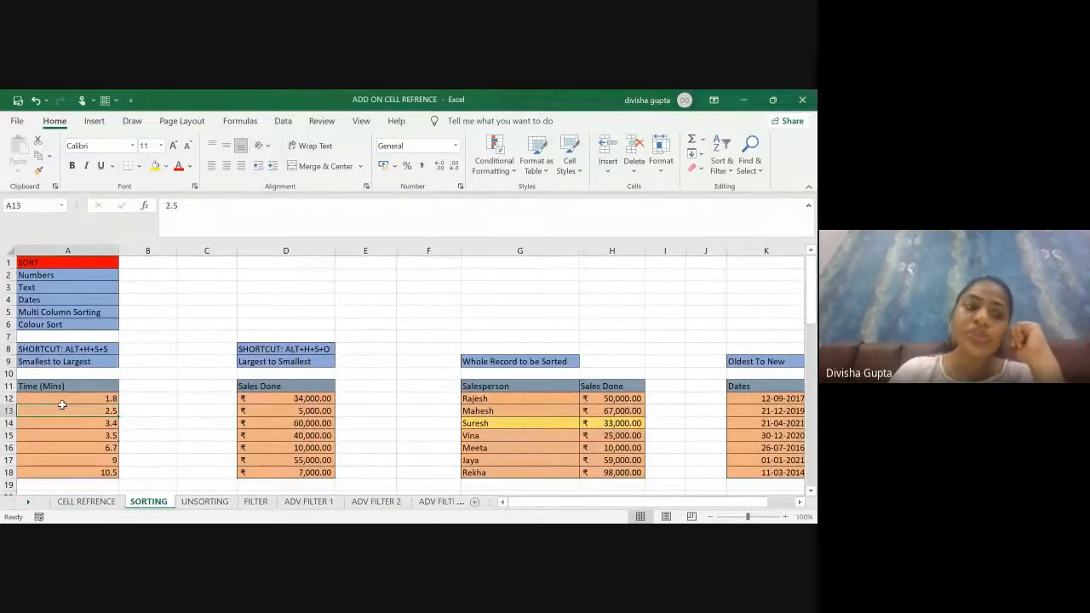
- Try sorting the Sales Done values in D12:D18 from largest to smallest, and undo the sort
left_click(263, 421)
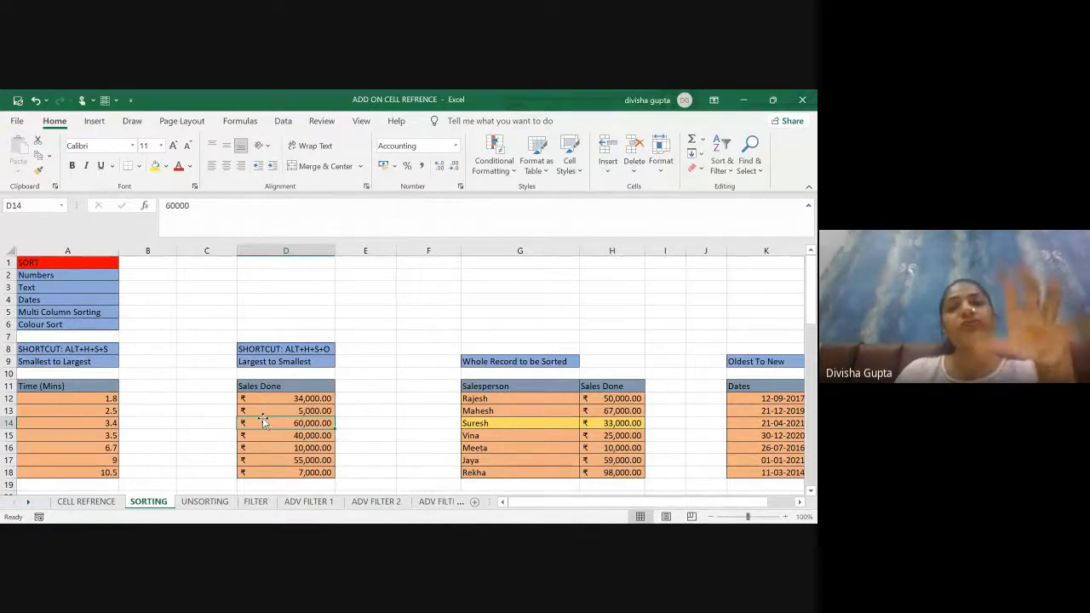
scroll(263, 421, "down", 2)
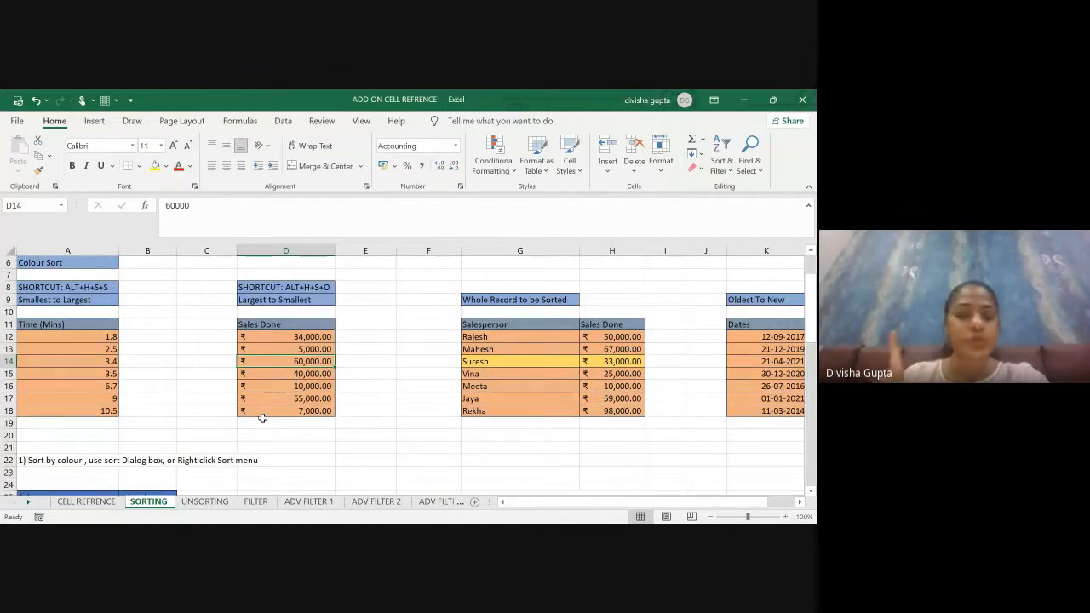
left_click(285, 384)
left_click(275, 351)
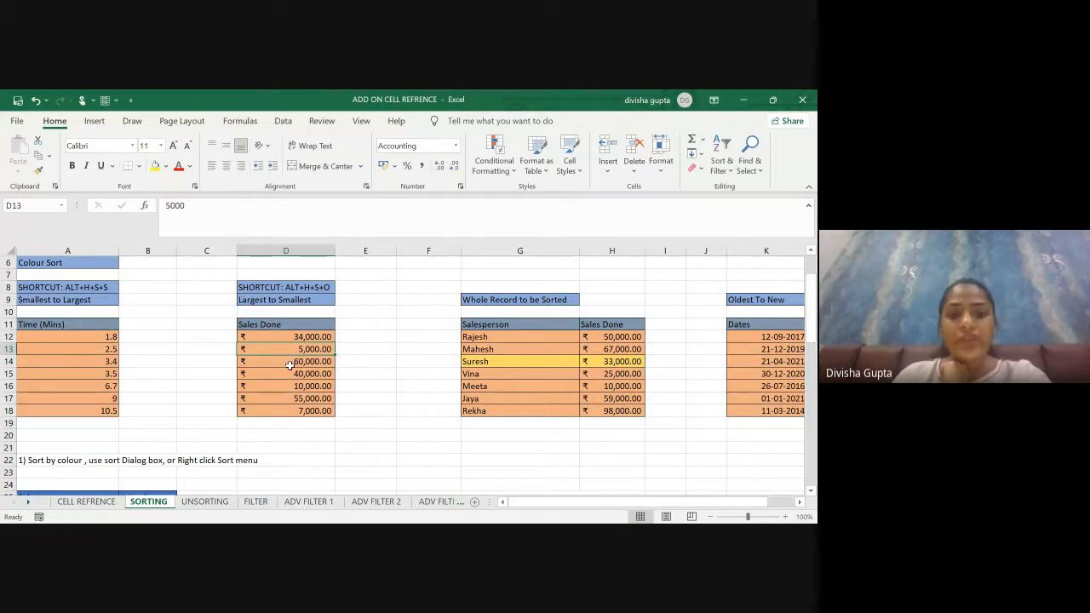
left_click(290, 365)
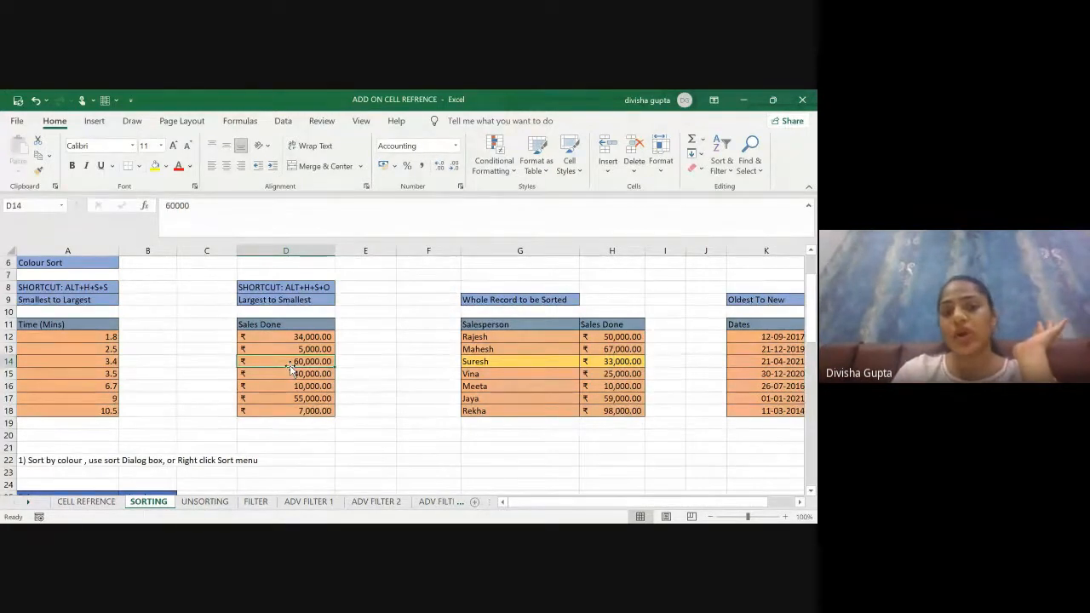
left_click_drag(291, 368, 291, 368)
left_click_drag(370, 363, 281, 360)
left_click(281, 361)
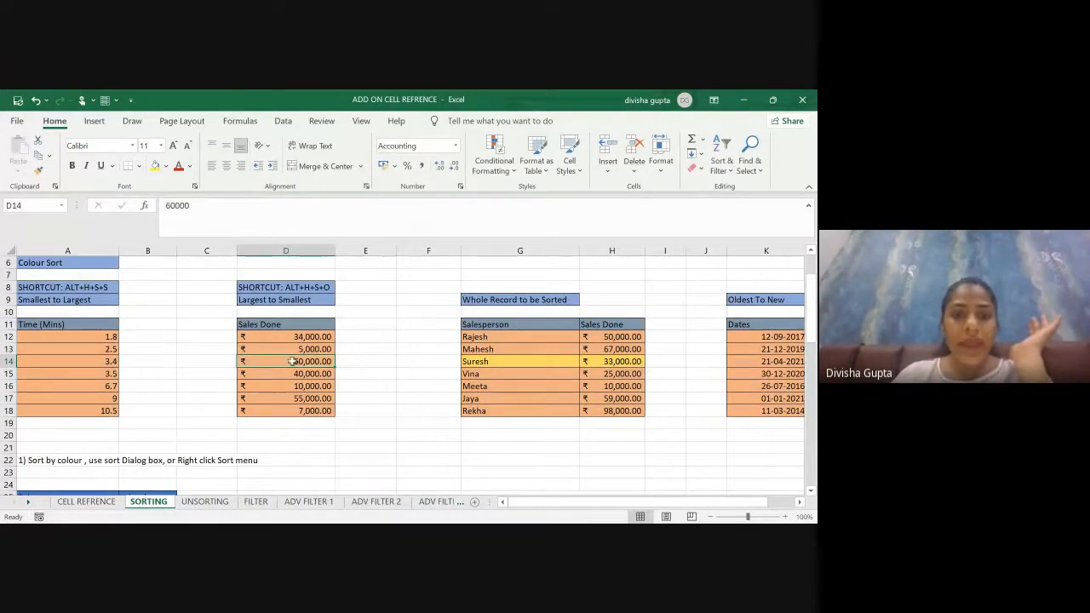
right_click(292, 361)
mouse_move(339, 399)
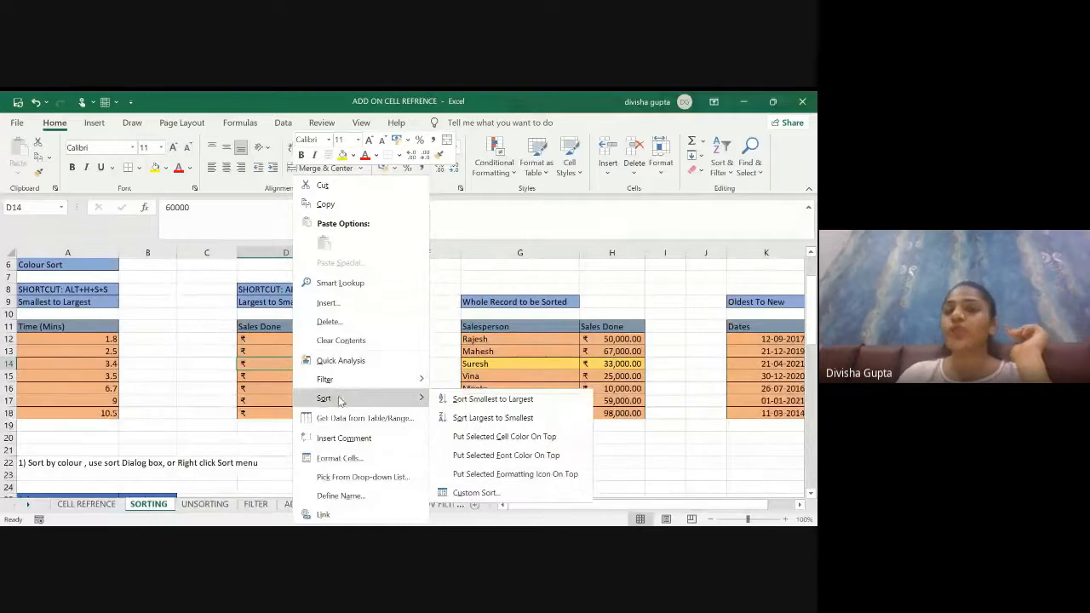
left_click(499, 421)
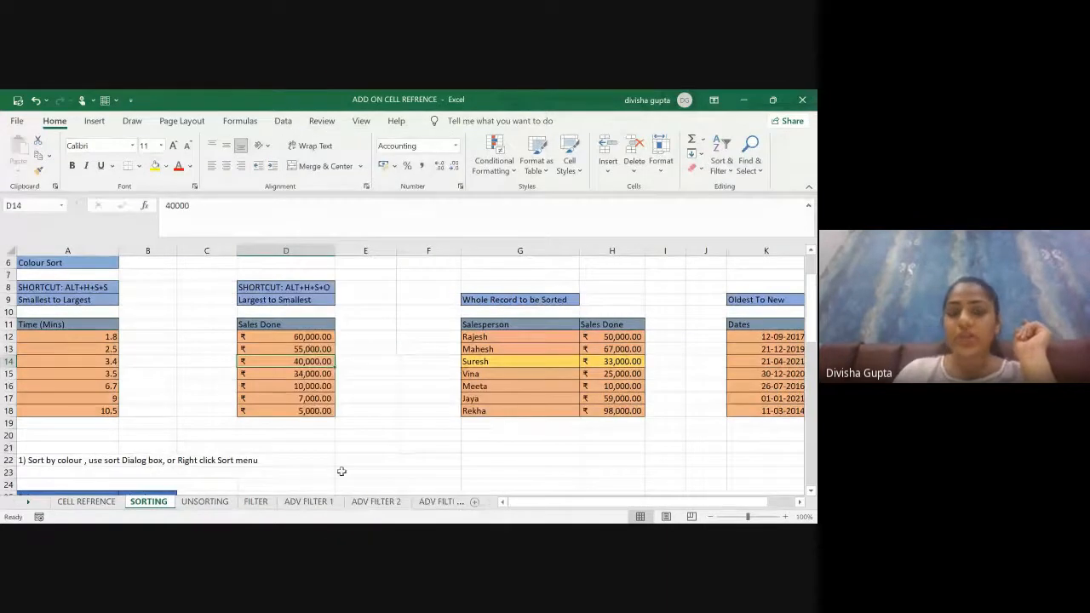
left_click(368, 322)
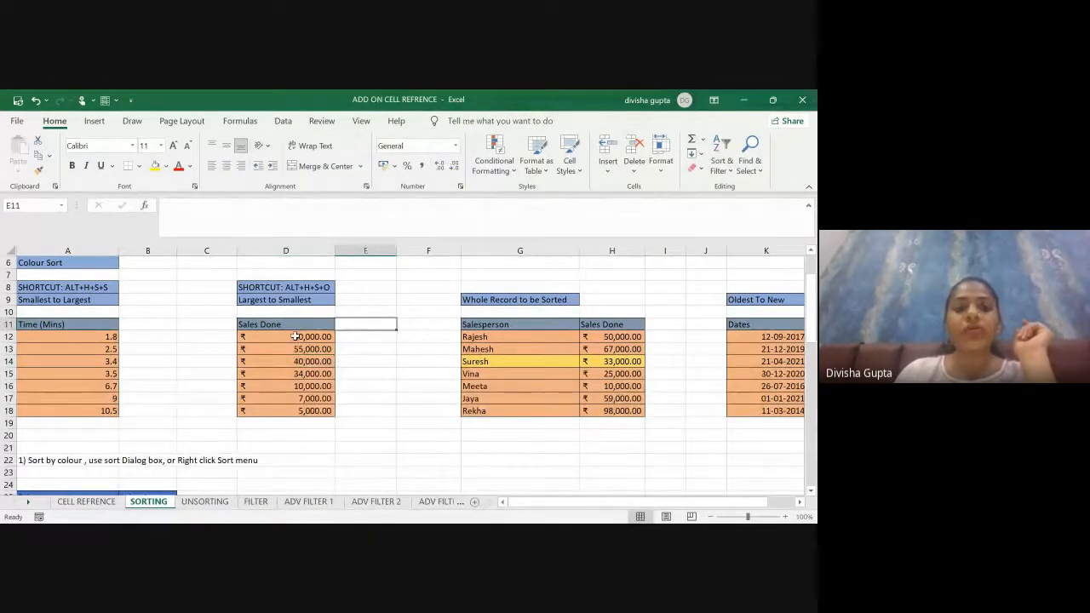
left_click(295, 337)
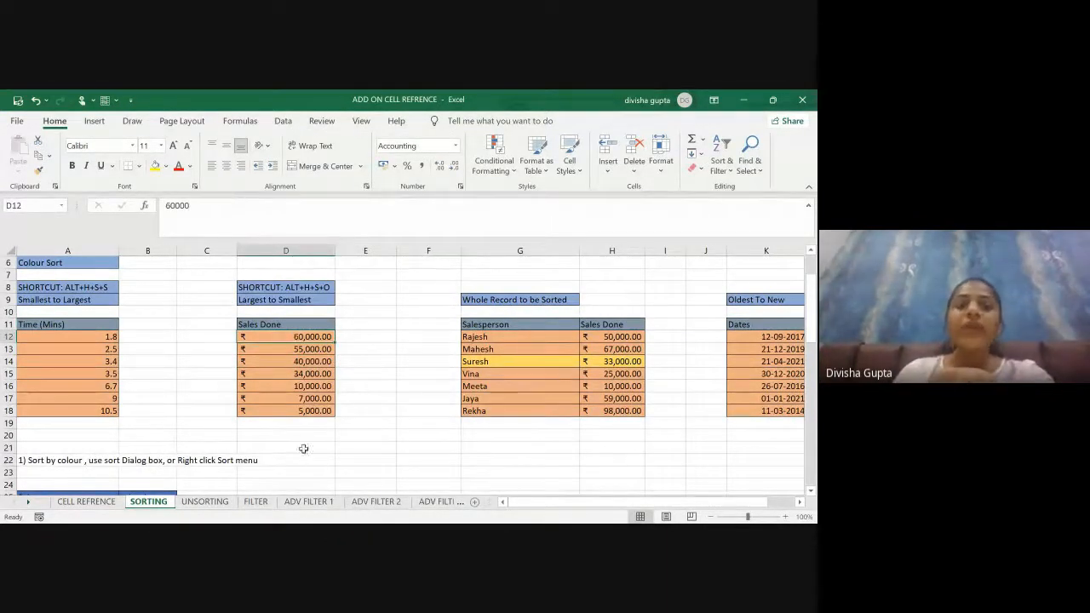
left_click(280, 413)
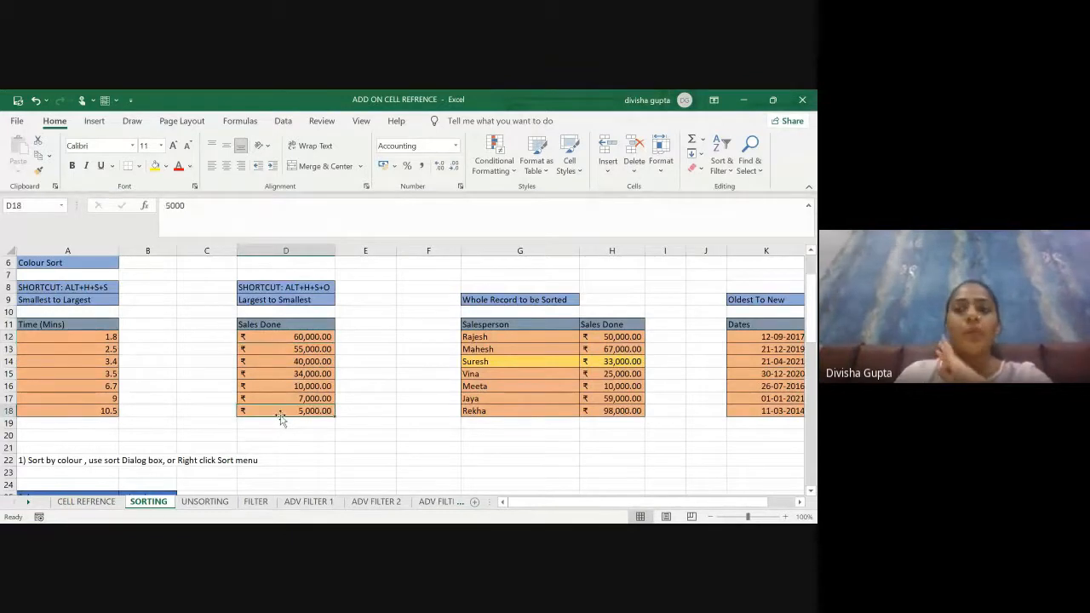
key("ctrl+z")
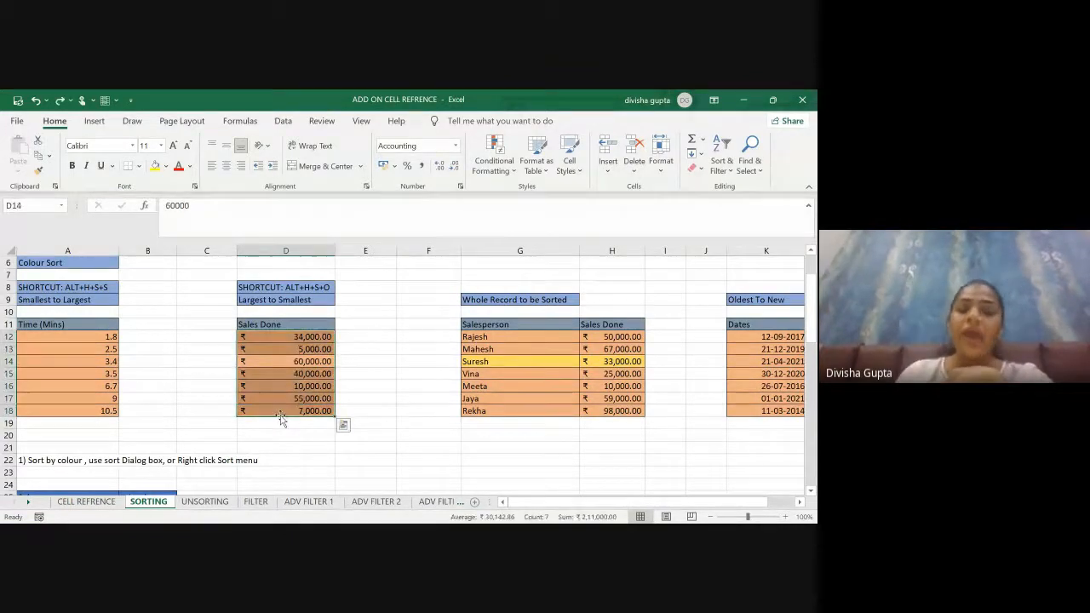
- Sort the Sales Done list in D12:D18 from largest to smallest, and check its values
left_click(389, 335)
left_click(307, 350)
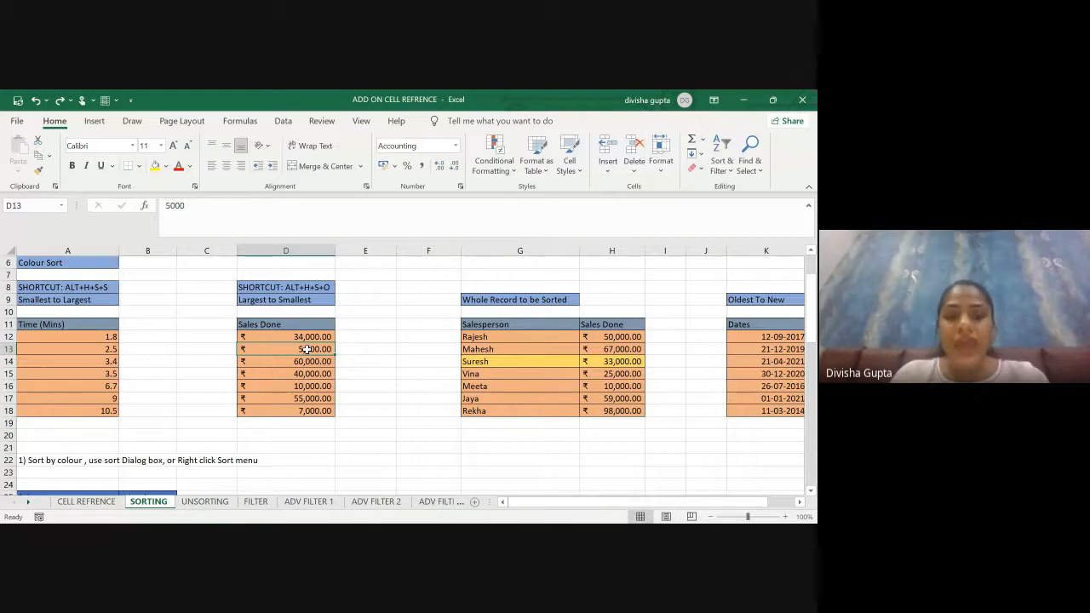
key("alt+h")
key("s")
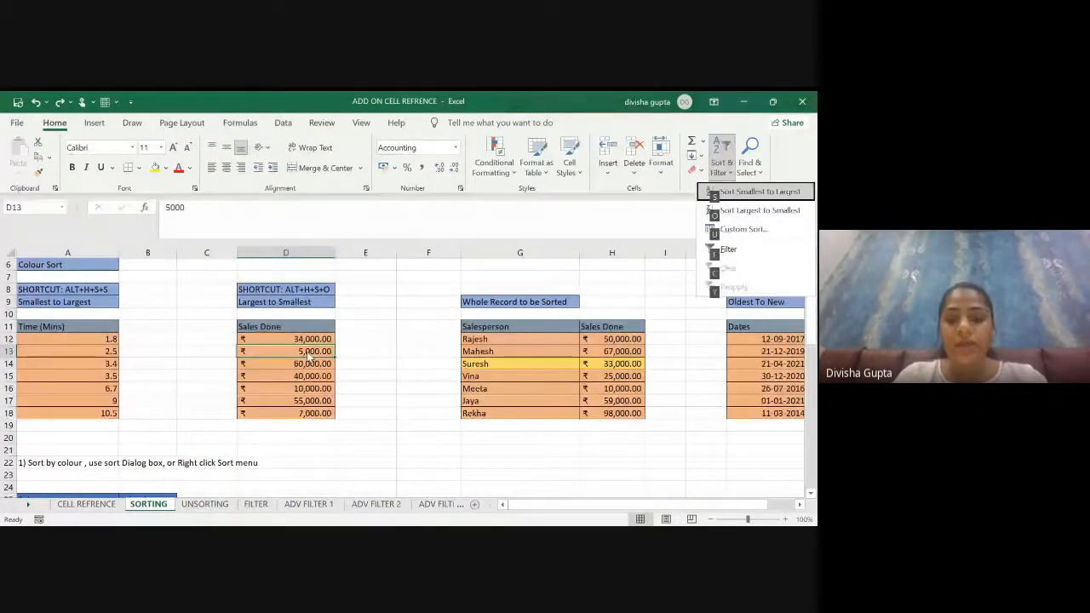
key("o")
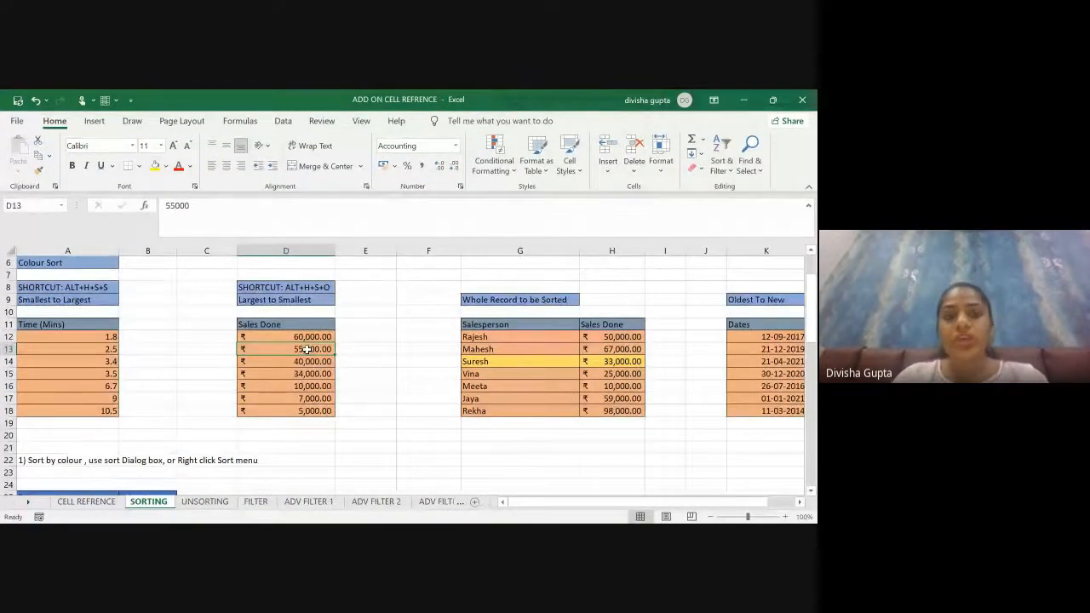
left_click(352, 338)
left_click(316, 348)
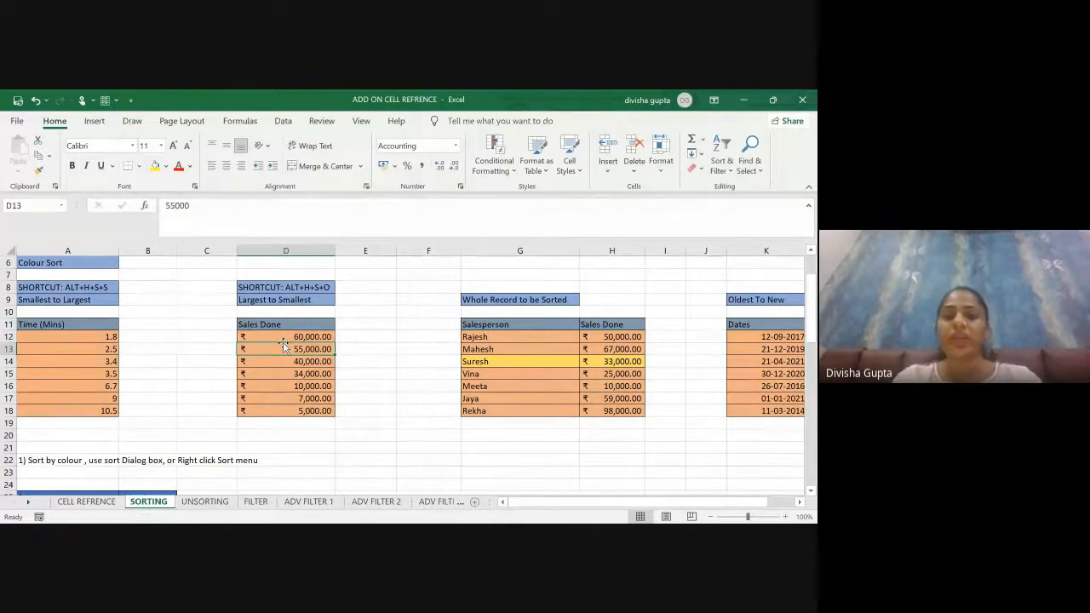
left_click(310, 411)
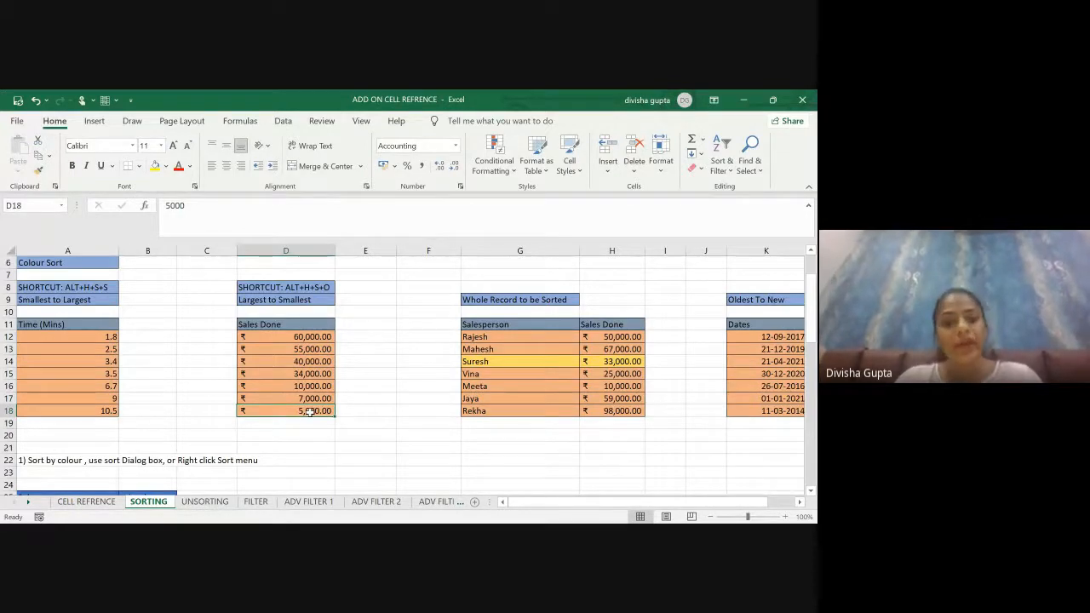
- Reapply the largest-to-smallest sort to the column D Sales Done list, starting from cell D16
left_click(292, 385)
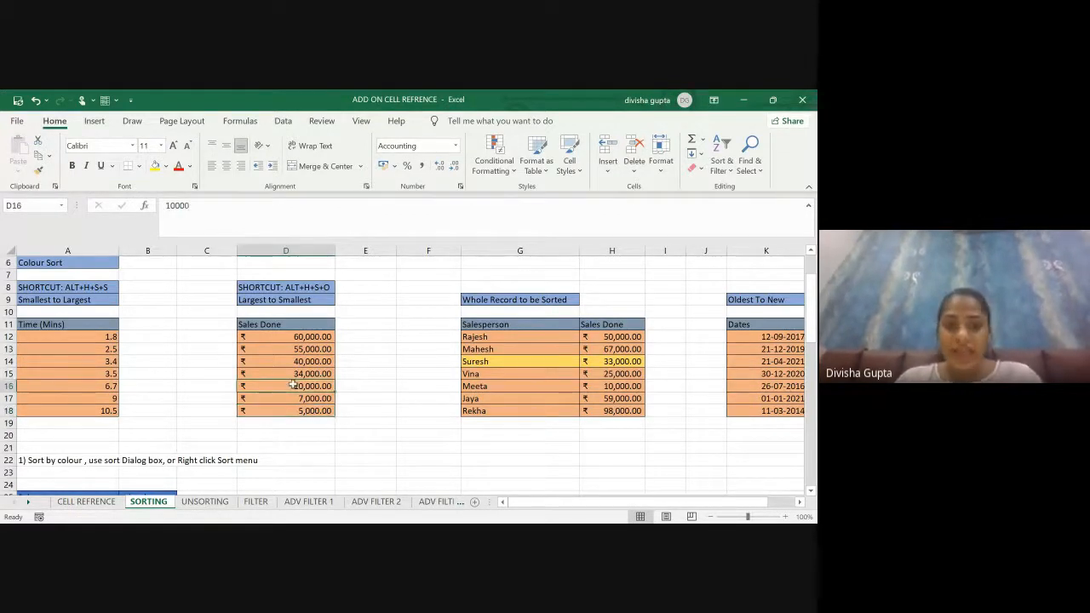
right_click(292, 385)
mouse_move(347, 402)
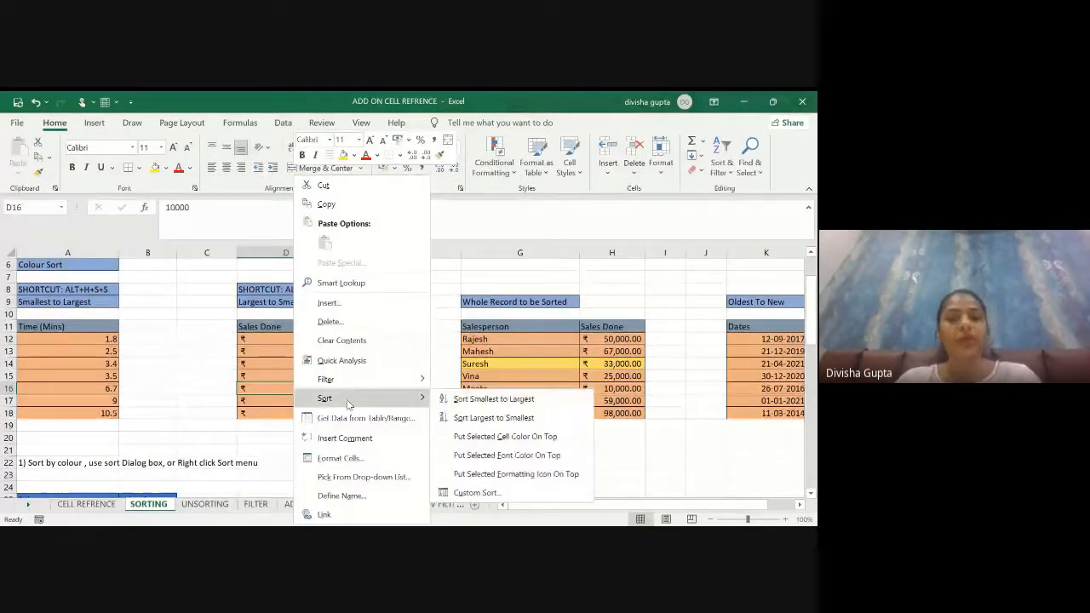
left_click(507, 418)
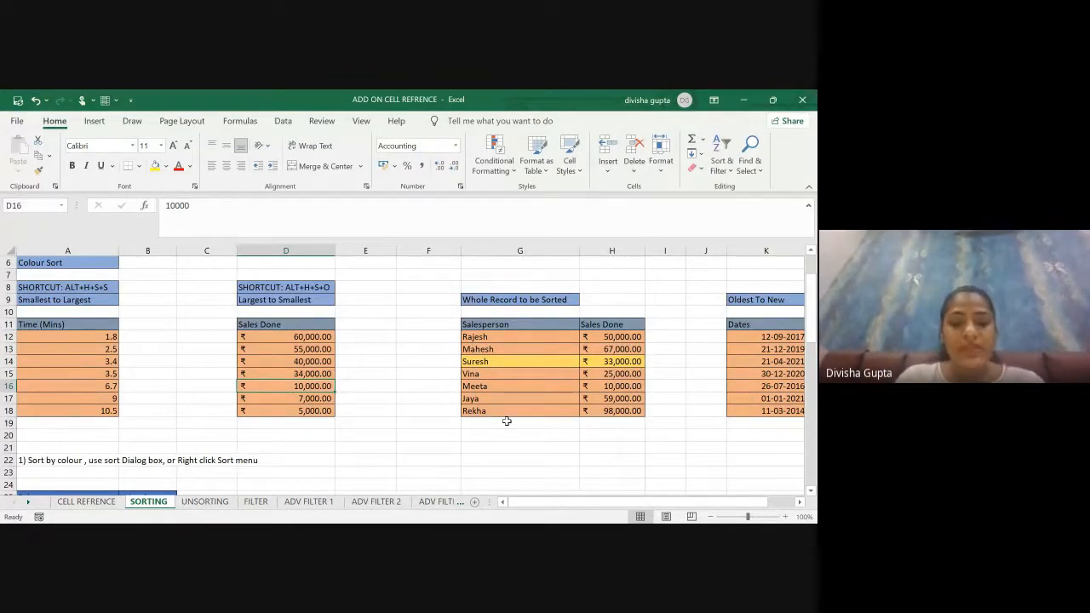
key("alt")
key("h")
key("s")
key("o")
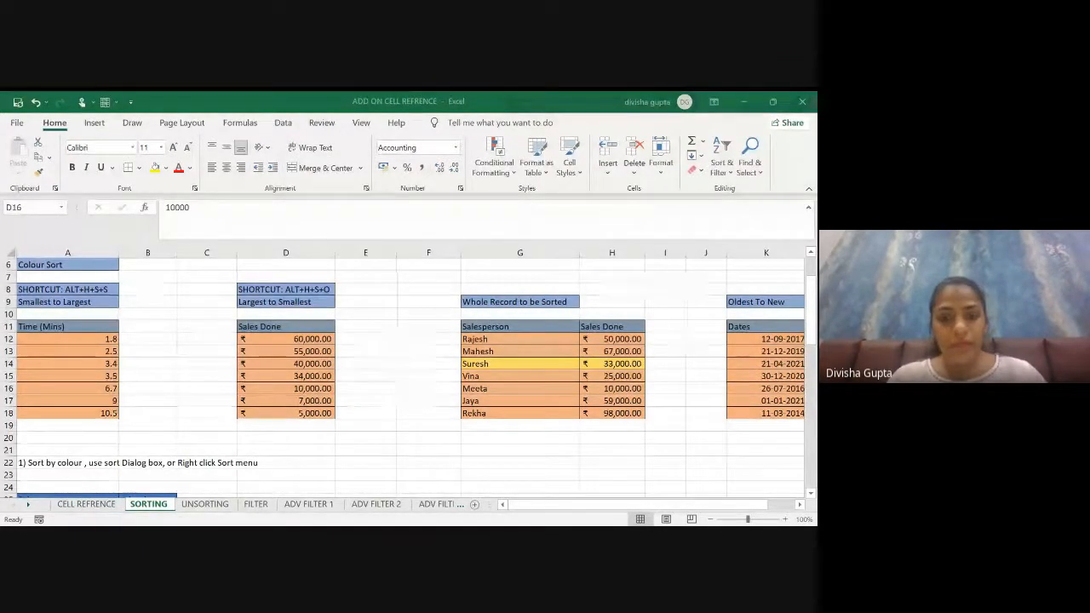
- Sort the whole Salesperson records in G12:H18 by Sales Done from largest to smallest
left_click(517, 386)
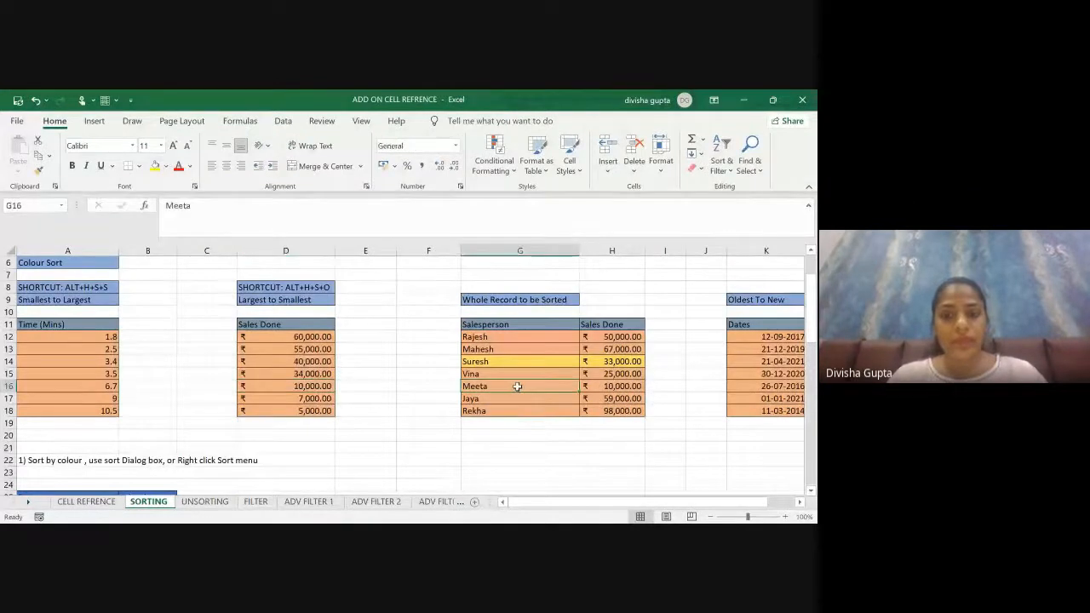
scroll(517, 386, "right", 2)
scroll(517, 387, "right", 3)
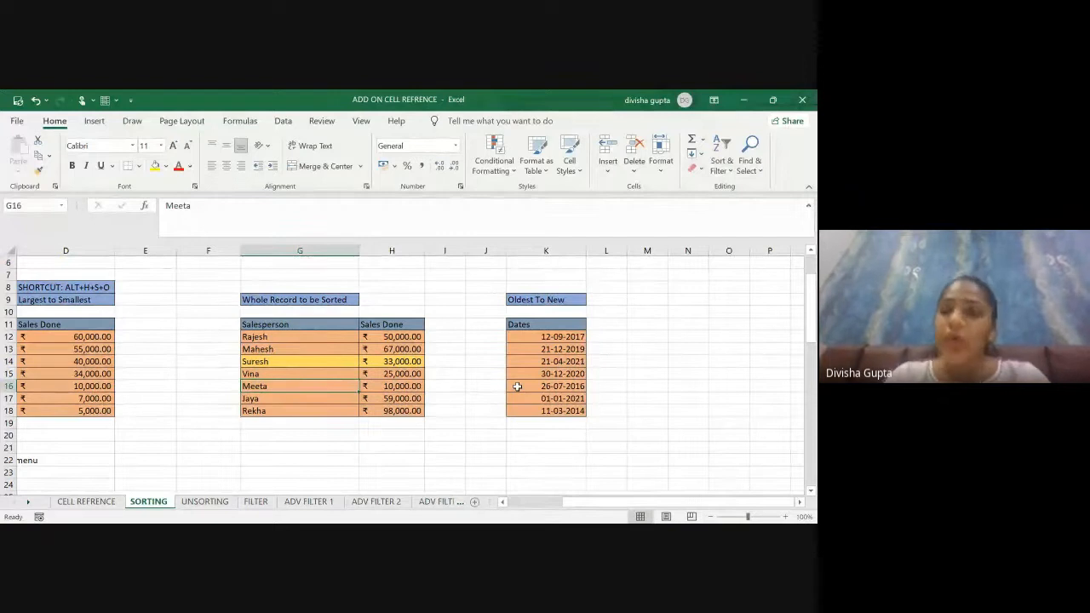
left_click(330, 338)
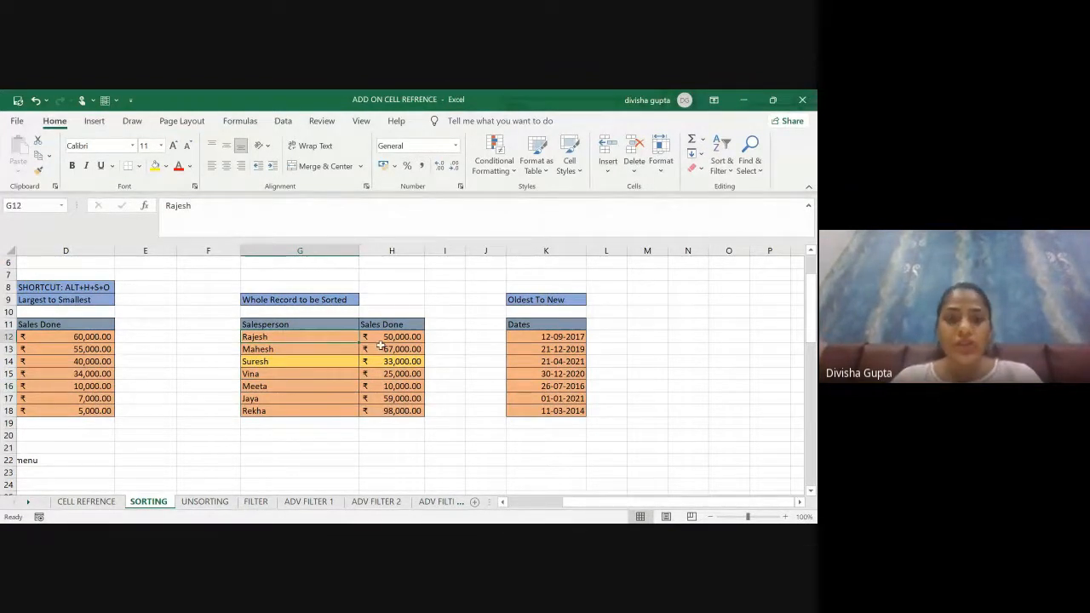
left_click(391, 346)
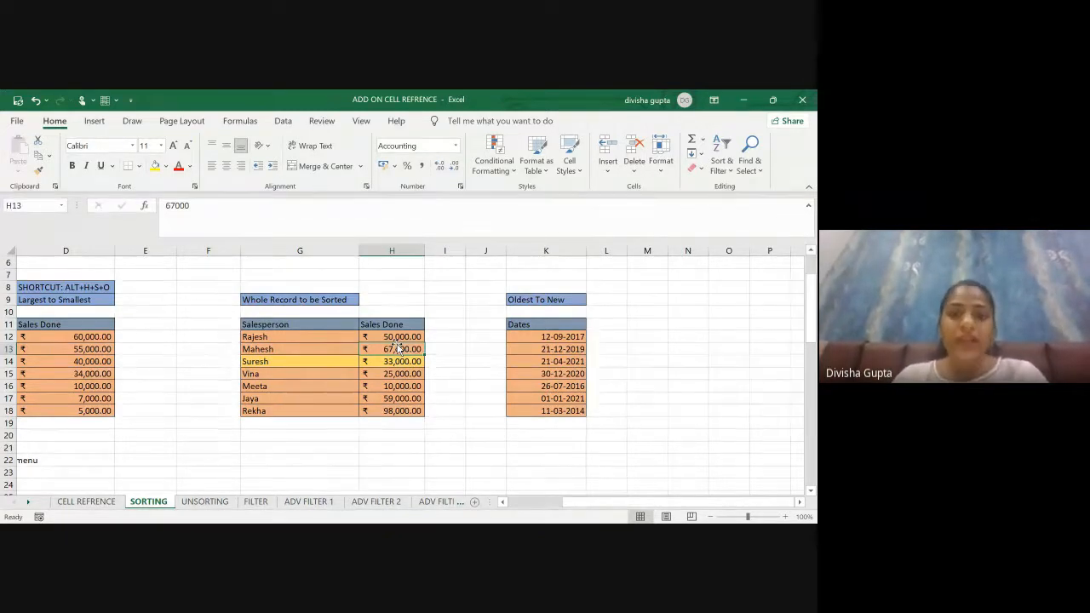
left_click(328, 362)
left_click(315, 414)
left_click(304, 349)
left_click(411, 351)
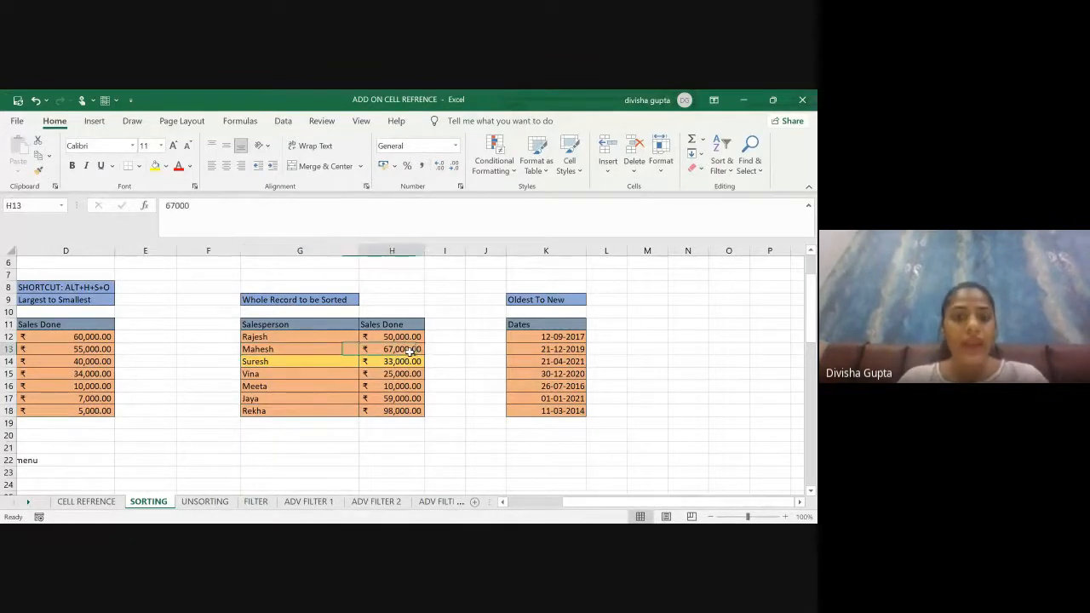
right_click(411, 351)
mouse_move(440, 397)
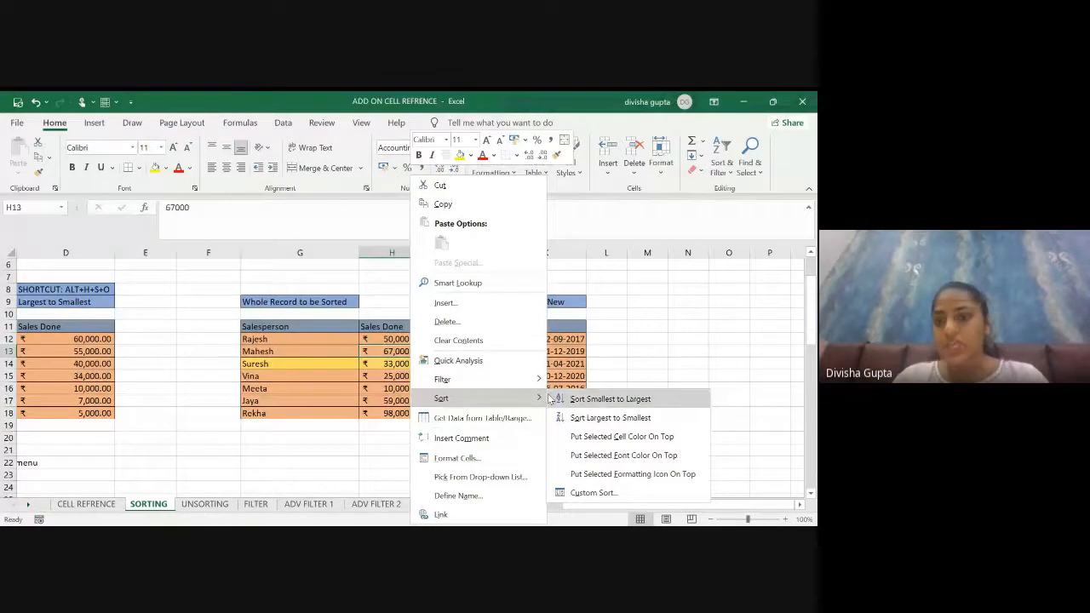
left_click(587, 417)
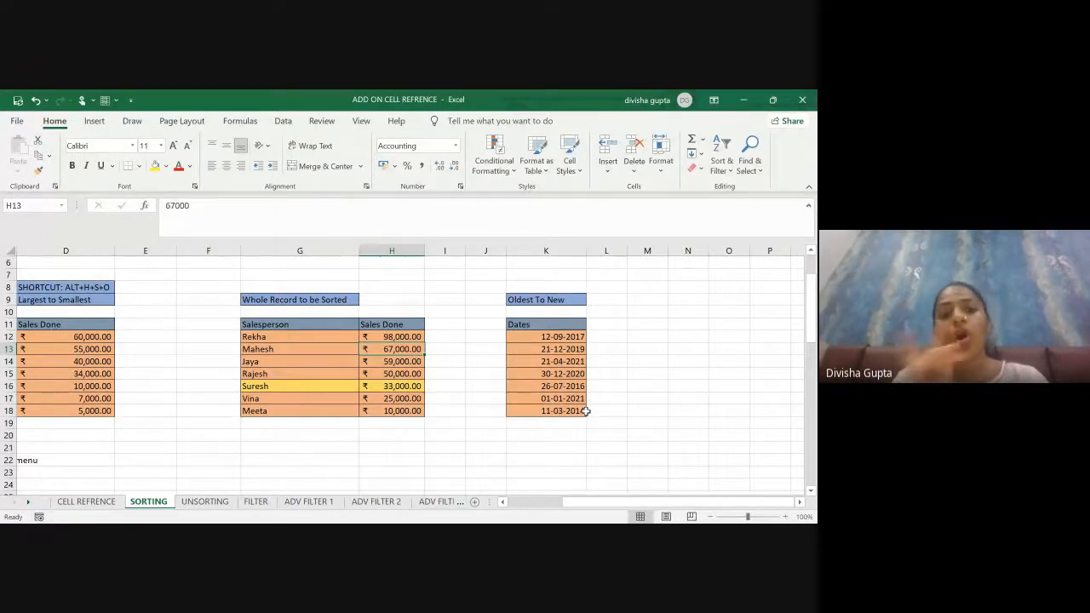
- Sort the whole Salesperson records in G12:H18 alphabetically by salesperson from A to Z
left_click(267, 358)
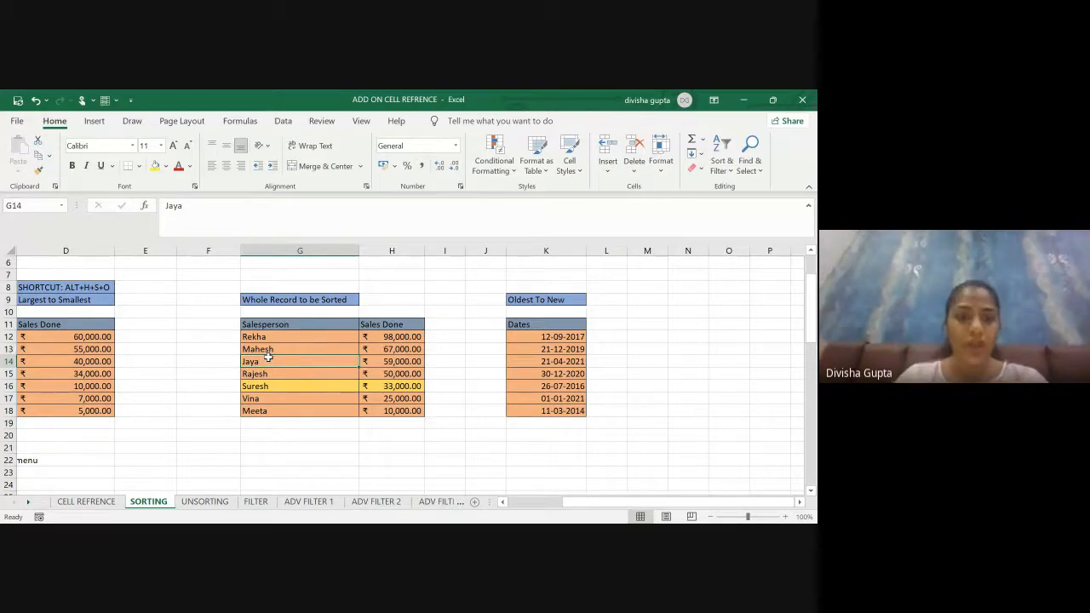
right_click(269, 361)
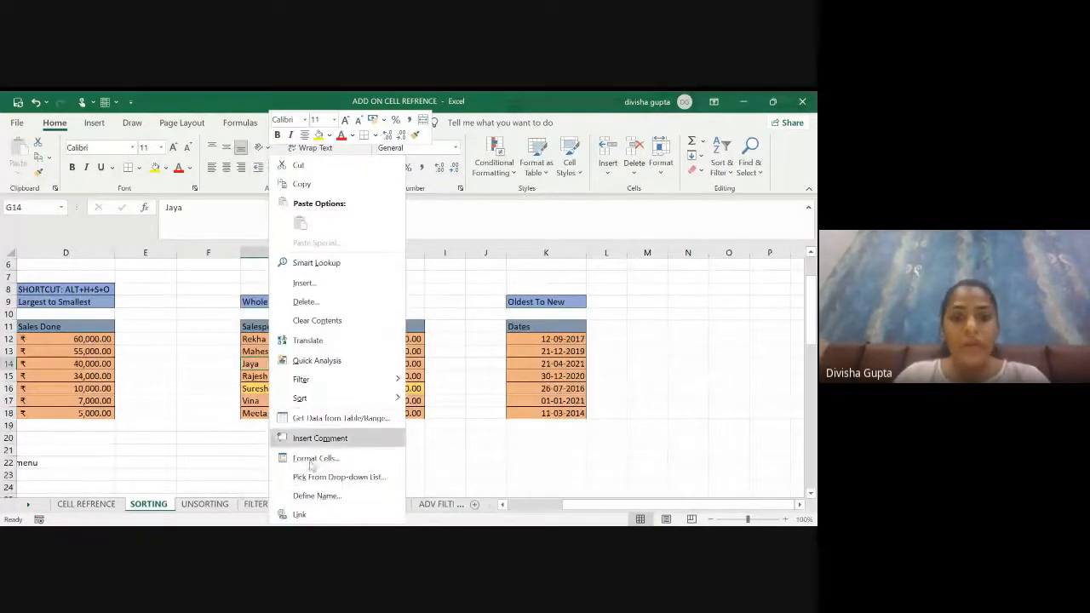
mouse_move(313, 398)
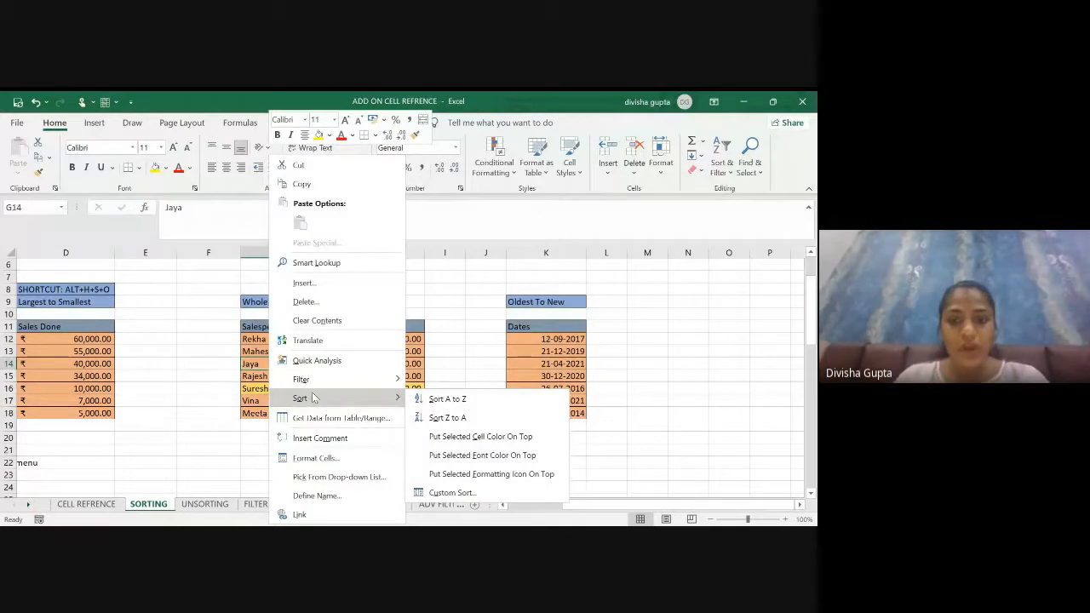
left_click(433, 404)
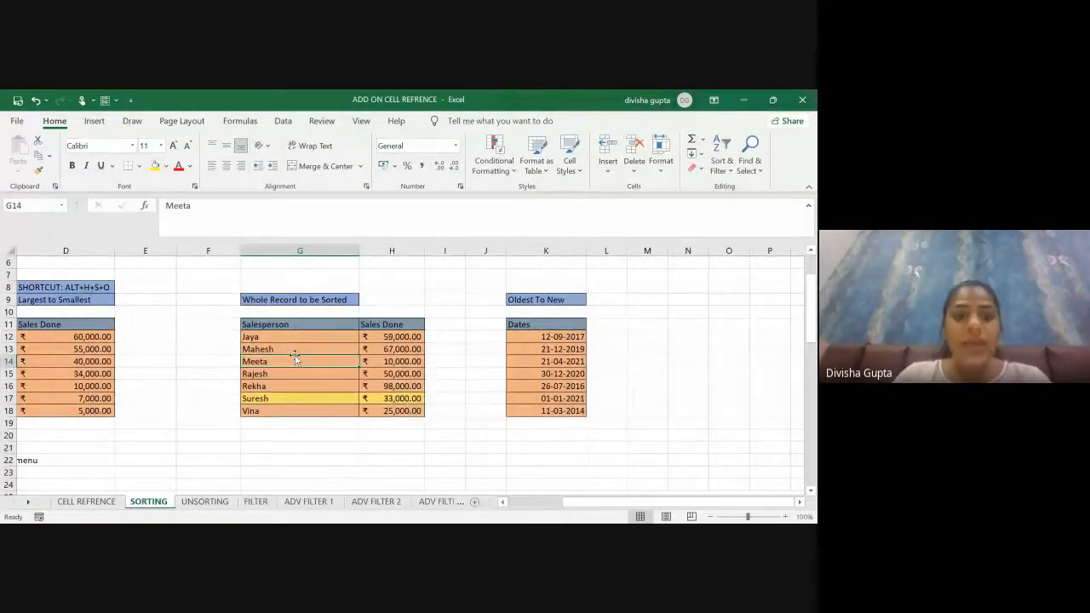
left_click(267, 336)
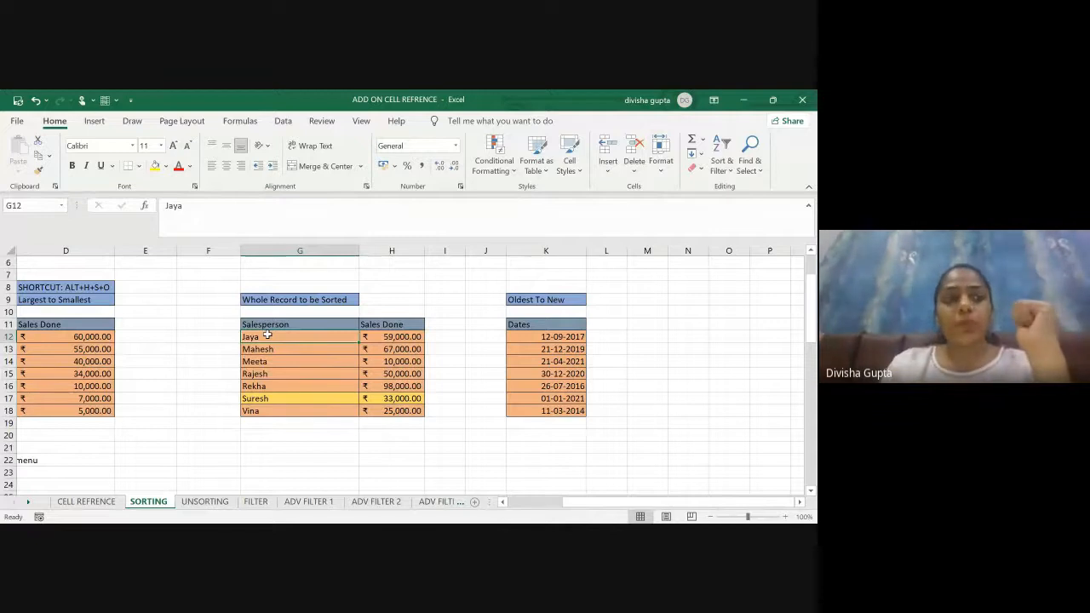
- Review the sorted Time (Mins) list in column A and the Sales Done list in column D
key("alt+Tab")
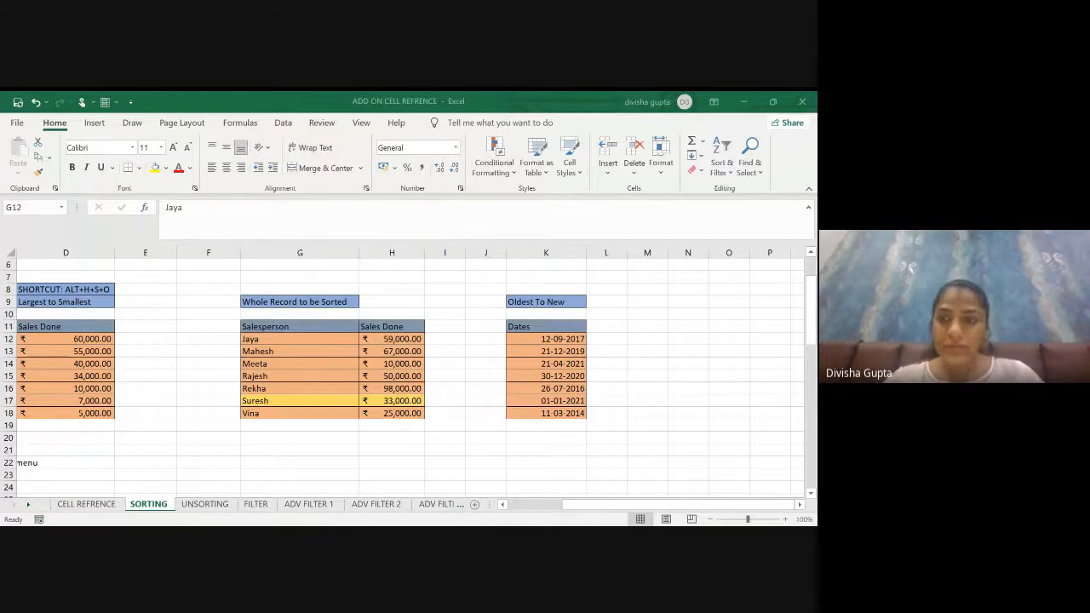
left_click(106, 362)
scroll(85, 362, "left", 5)
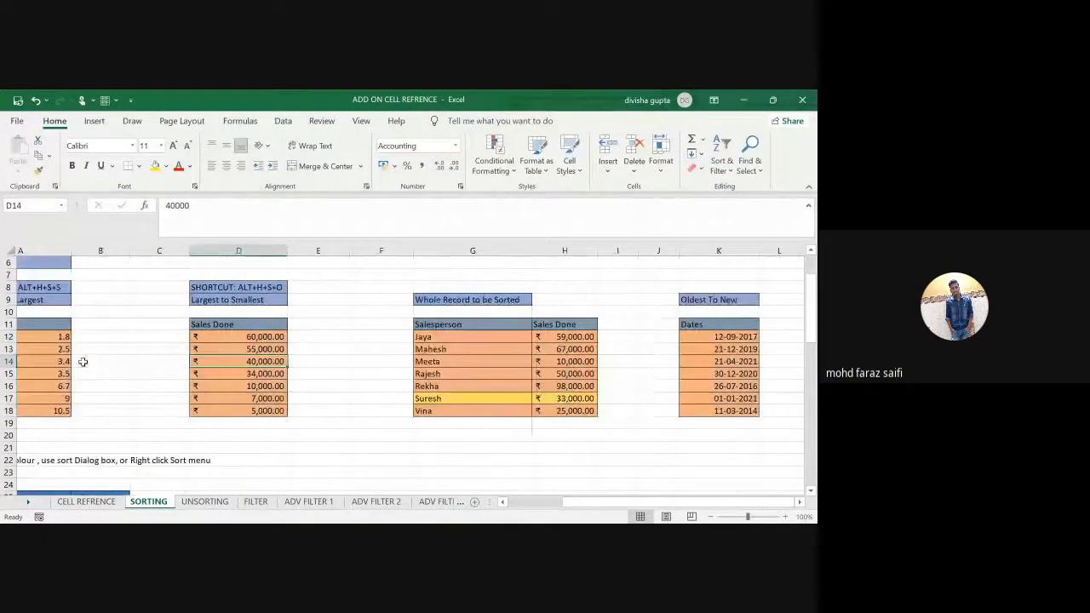
left_click(83, 362)
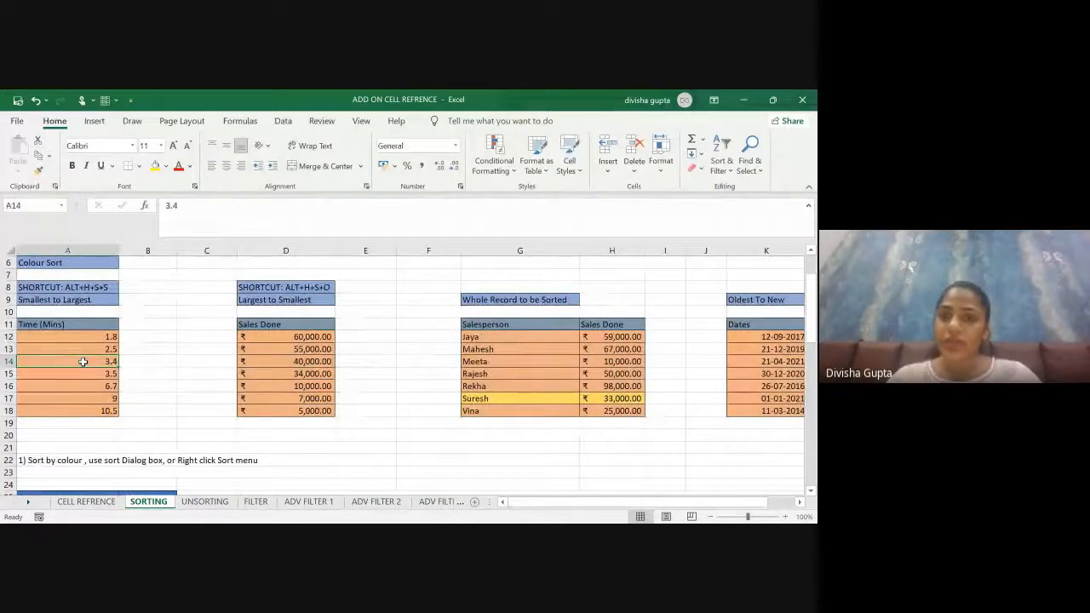
left_click(271, 359)
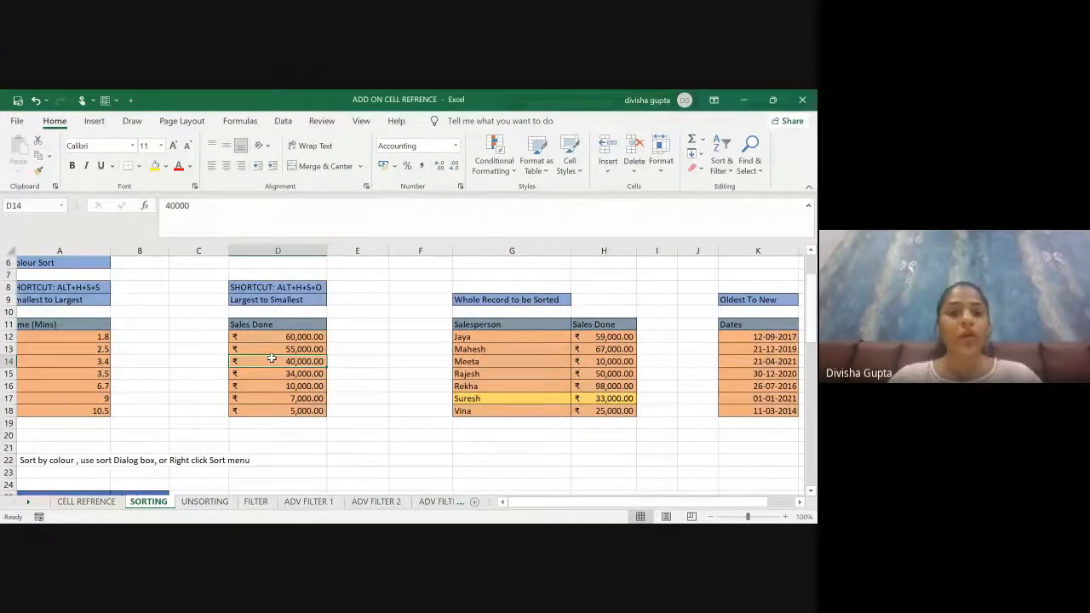
- Undo the A-to-Z and largest-to-smallest sorts of the Salesperson records in G12:H18
scroll(270, 359, "right", 2)
left_click(398, 372)
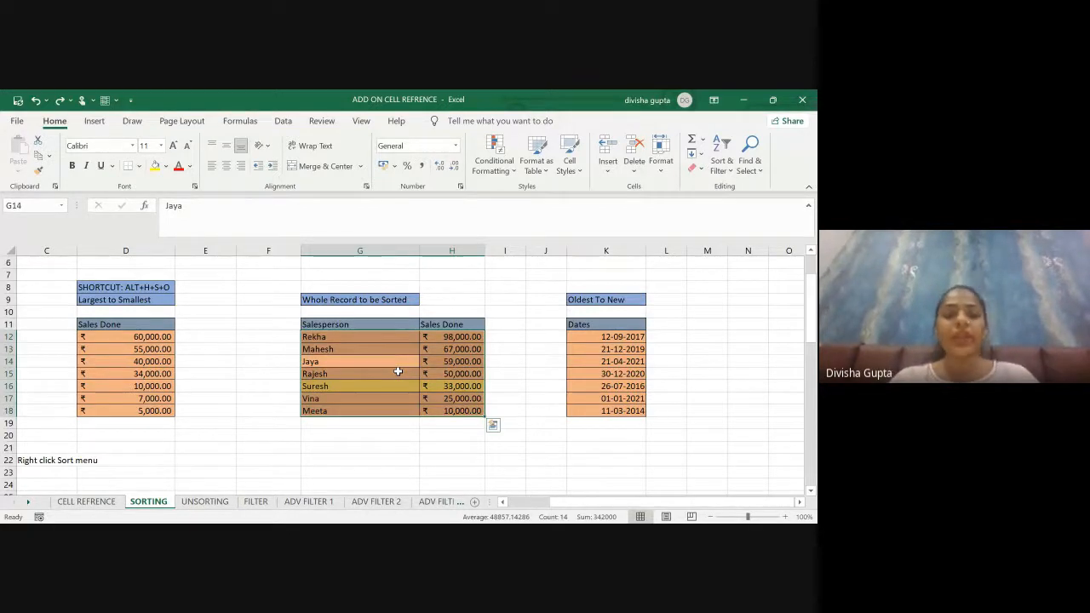
left_click(492, 425)
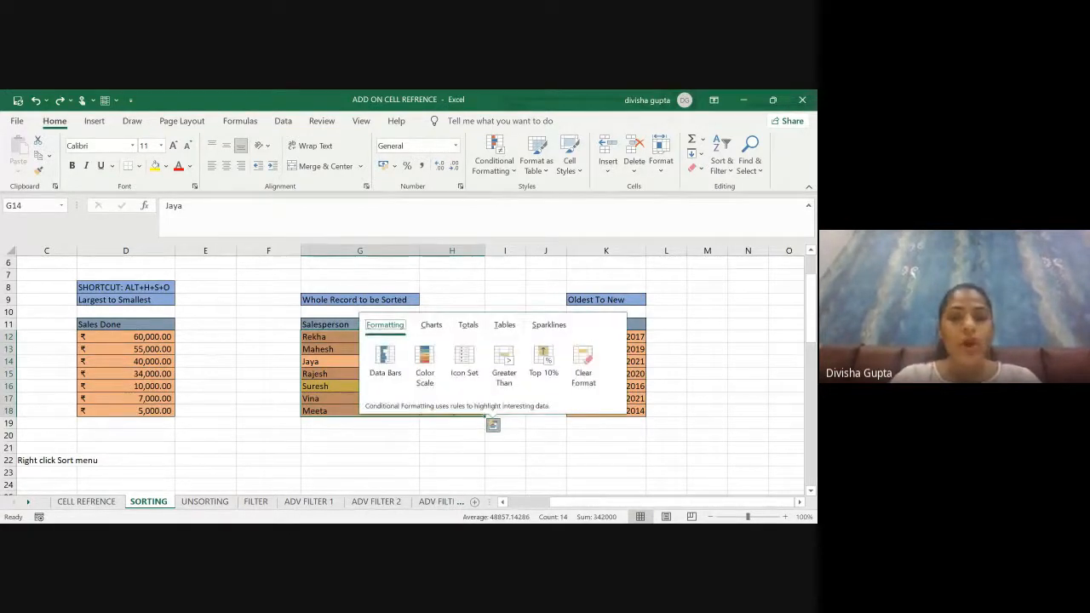
left_click(309, 421)
left_click(346, 375)
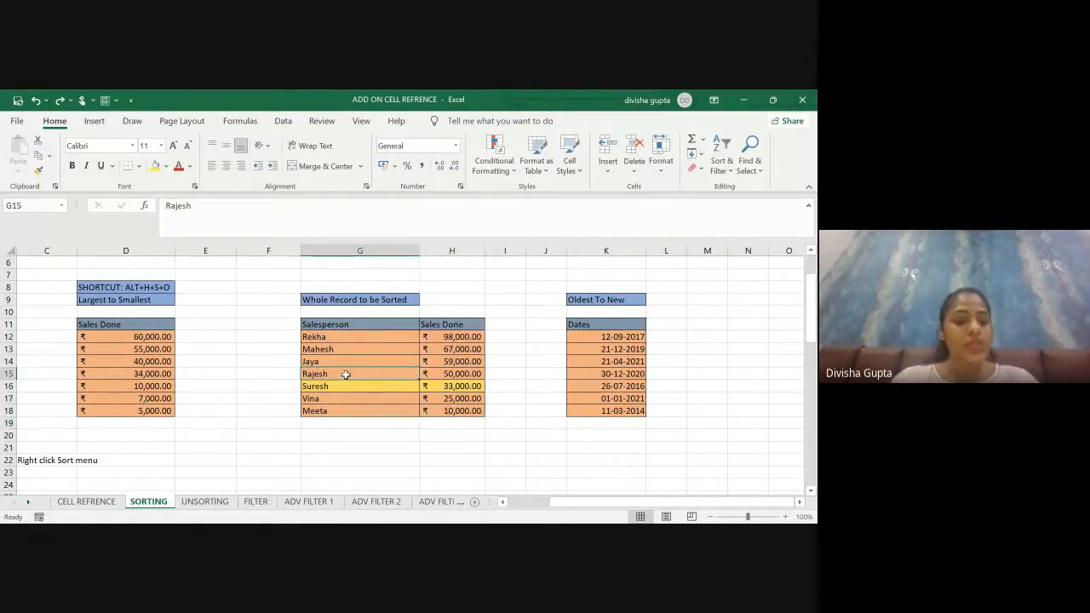
key("ctrl+z")
left_click(349, 458)
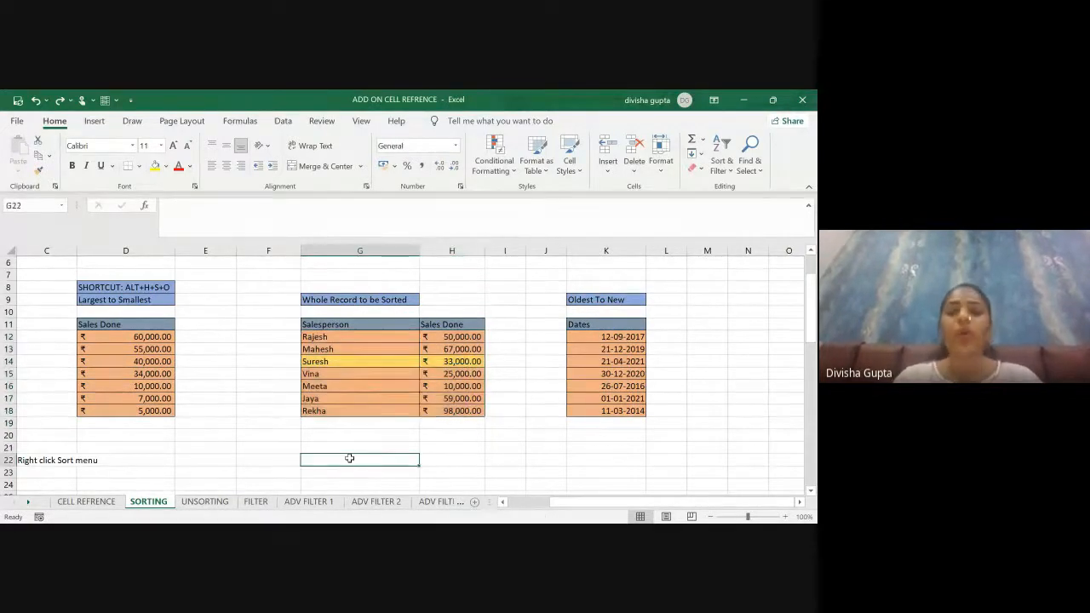
- Sort the Salesperson records in G12:H18 by Sales Done from largest to smallest again, and check the first record
left_click(462, 350)
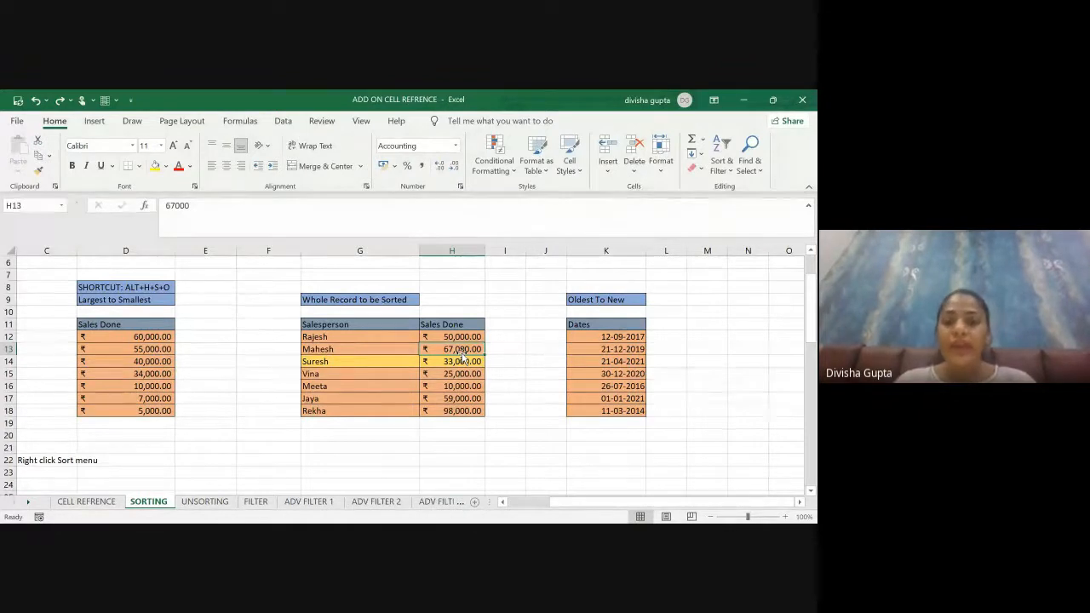
left_click(449, 362)
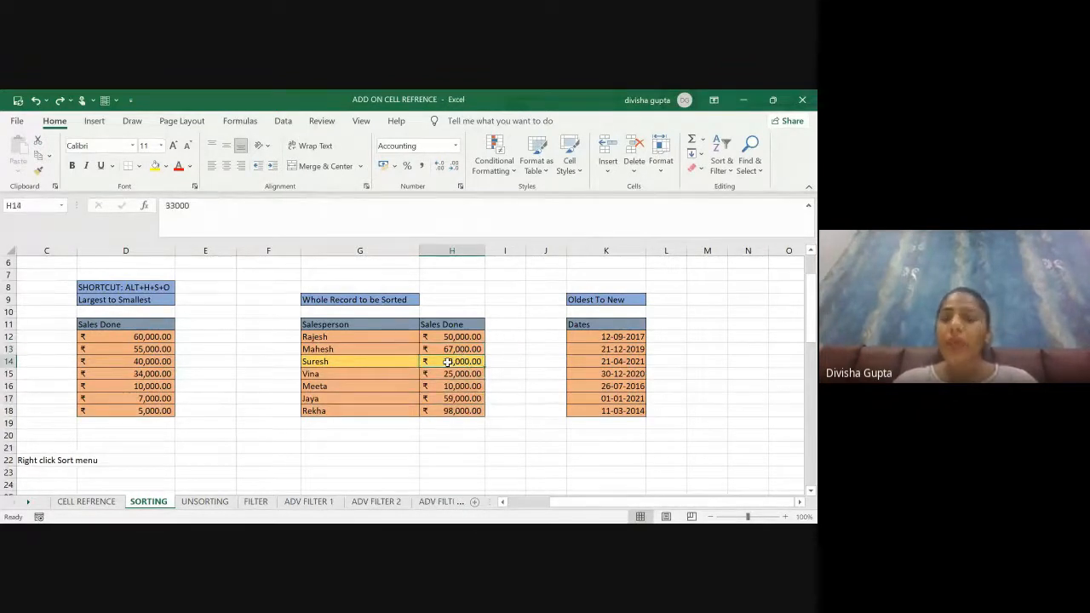
right_click(448, 362)
mouse_move(482, 397)
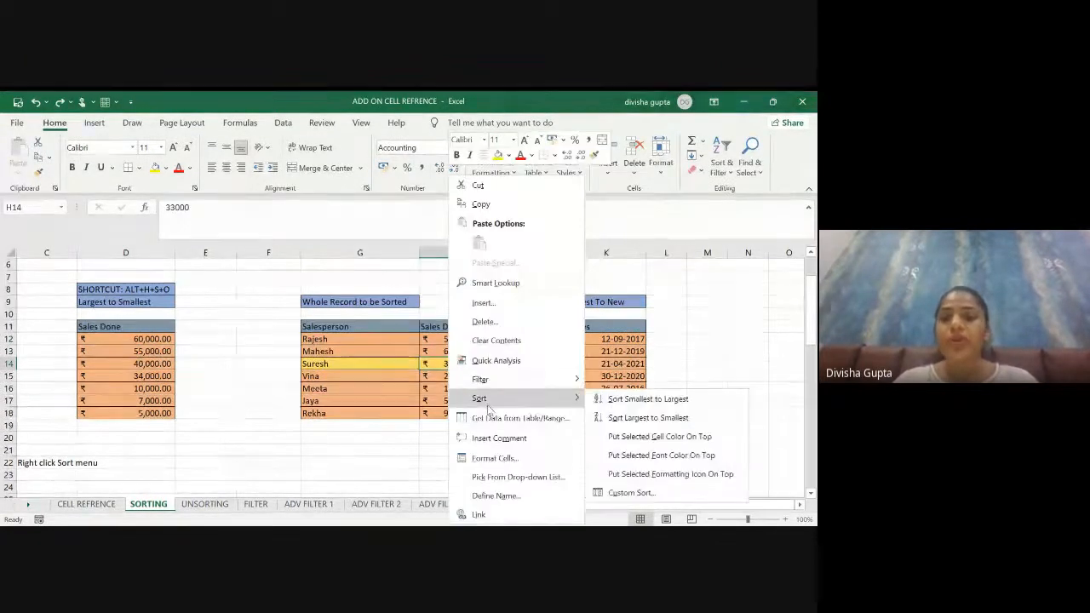
left_click(645, 429)
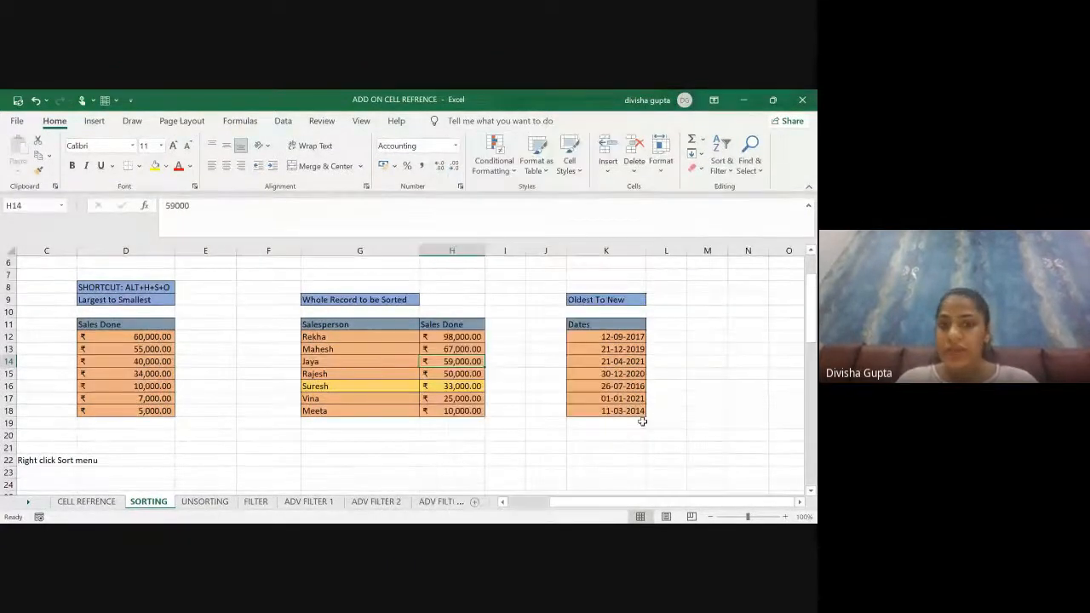
left_click(354, 337)
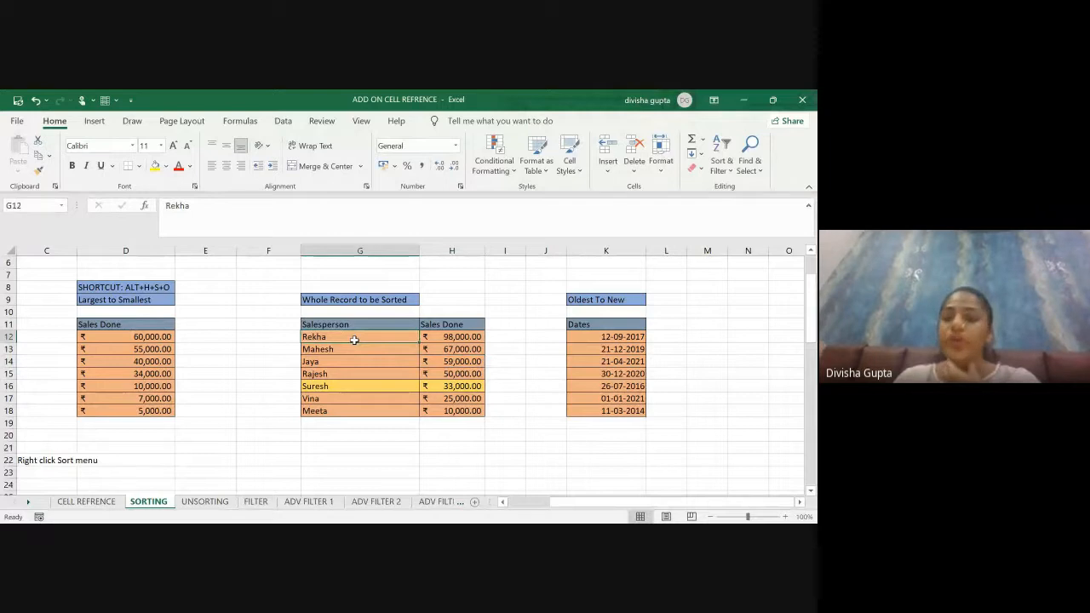
key("Right")
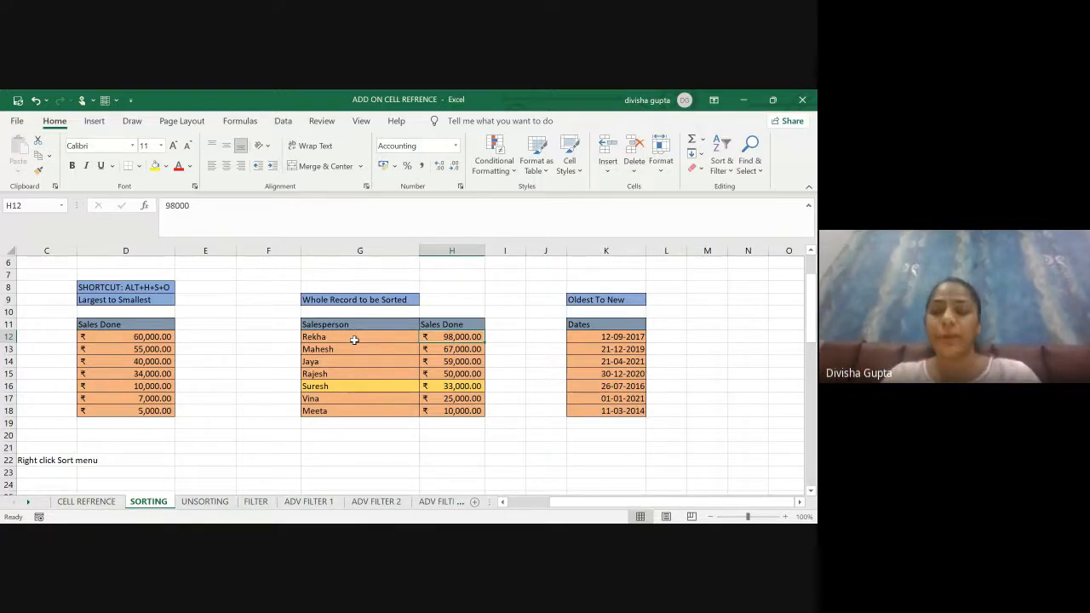
- Sort the Salesperson table in G12:H18 by name from A to Z, keeping each record together
key("alt+Tab")
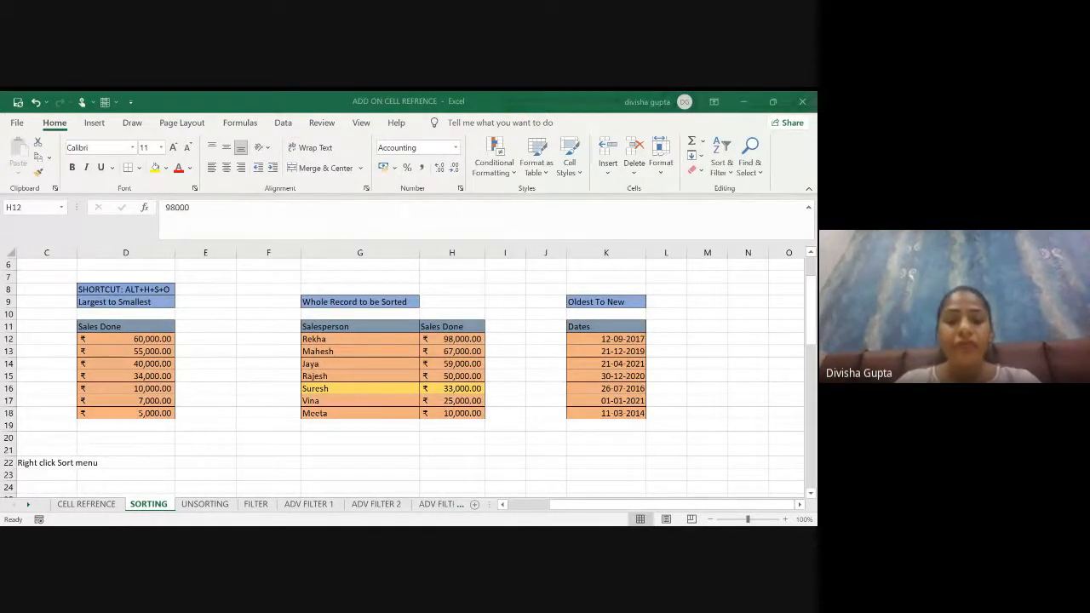
left_click(326, 375)
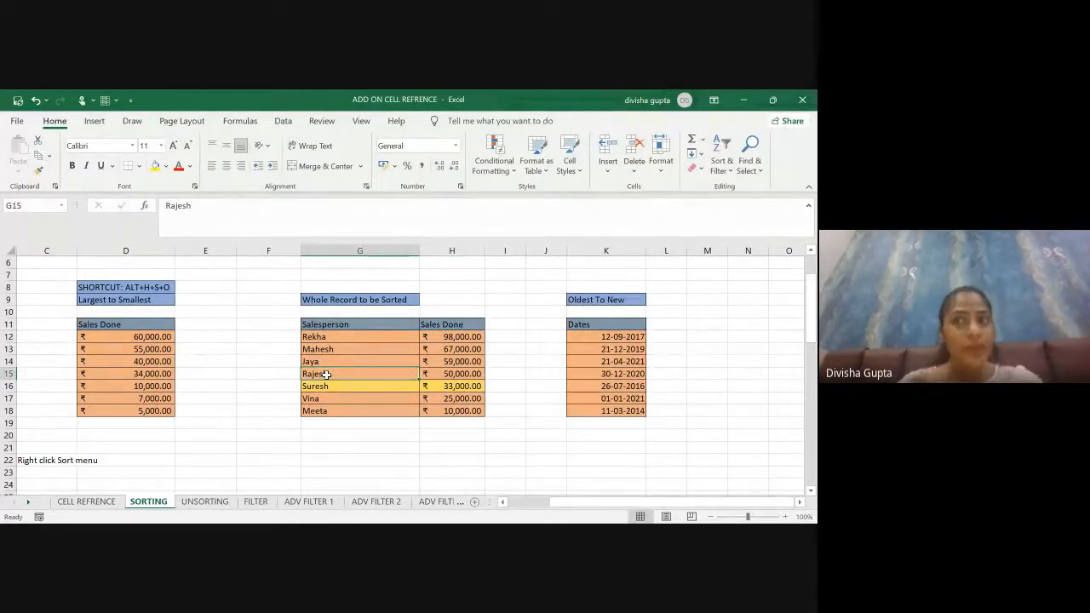
left_click(341, 338)
left_click(346, 361)
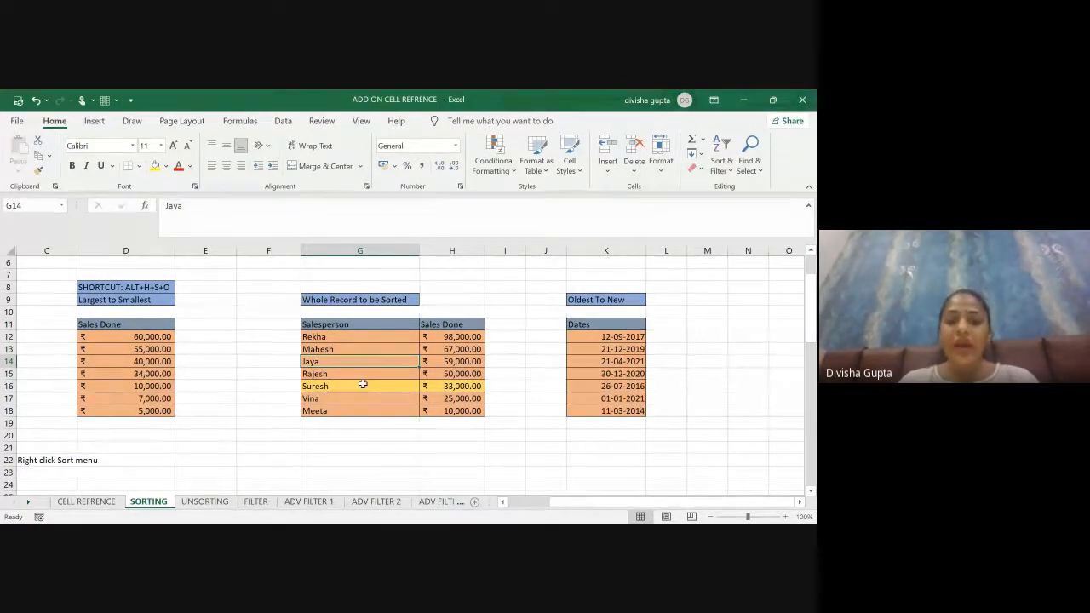
right_click(396, 364)
mouse_move(437, 399)
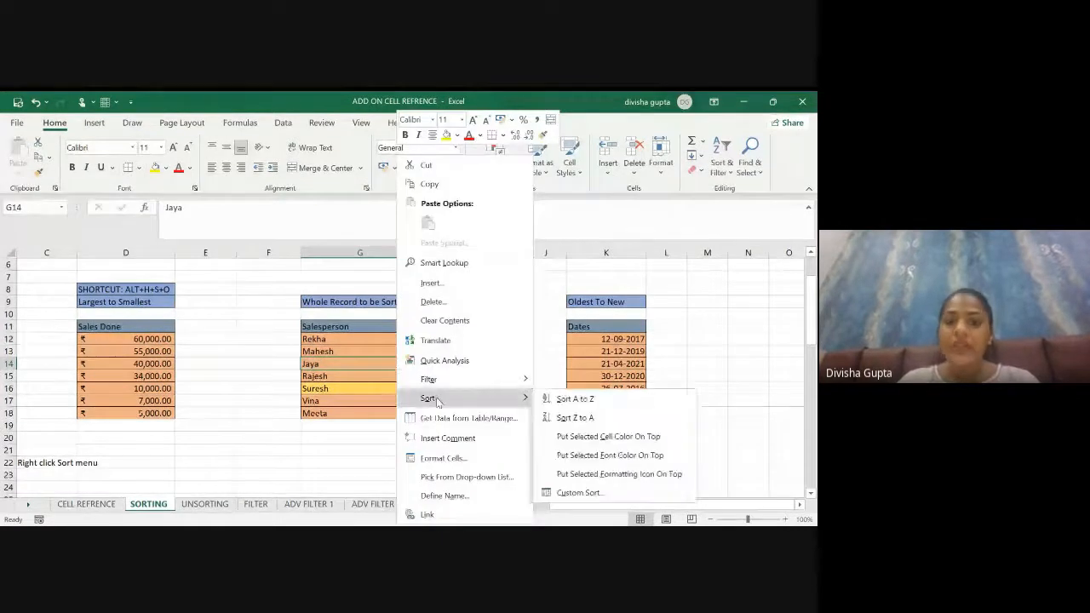
left_click(580, 398)
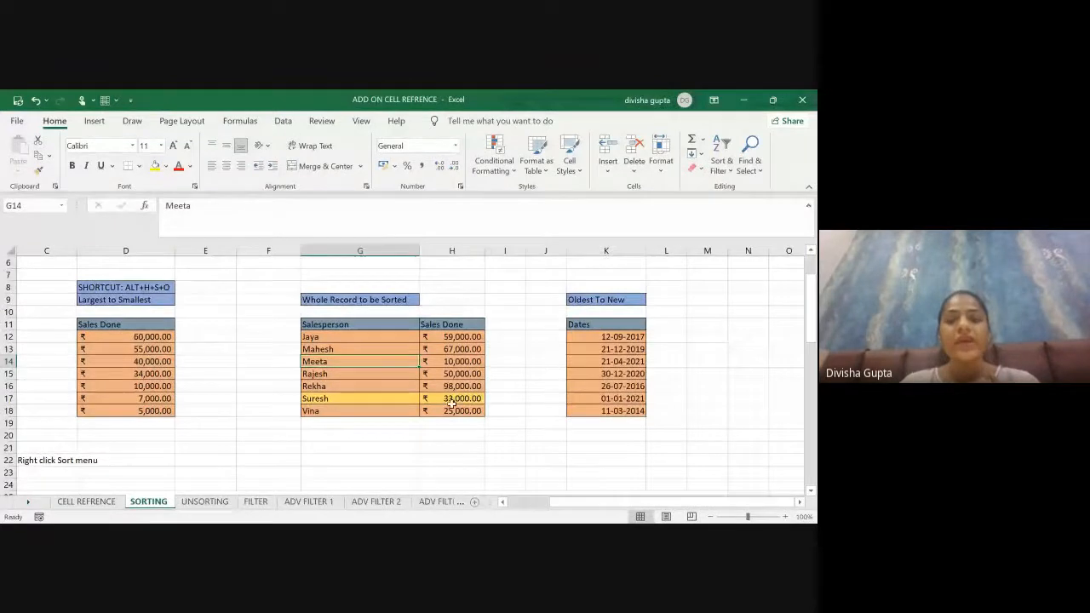
- Sort the Dates list in K12:K18 from newest to oldest
left_click(605, 363)
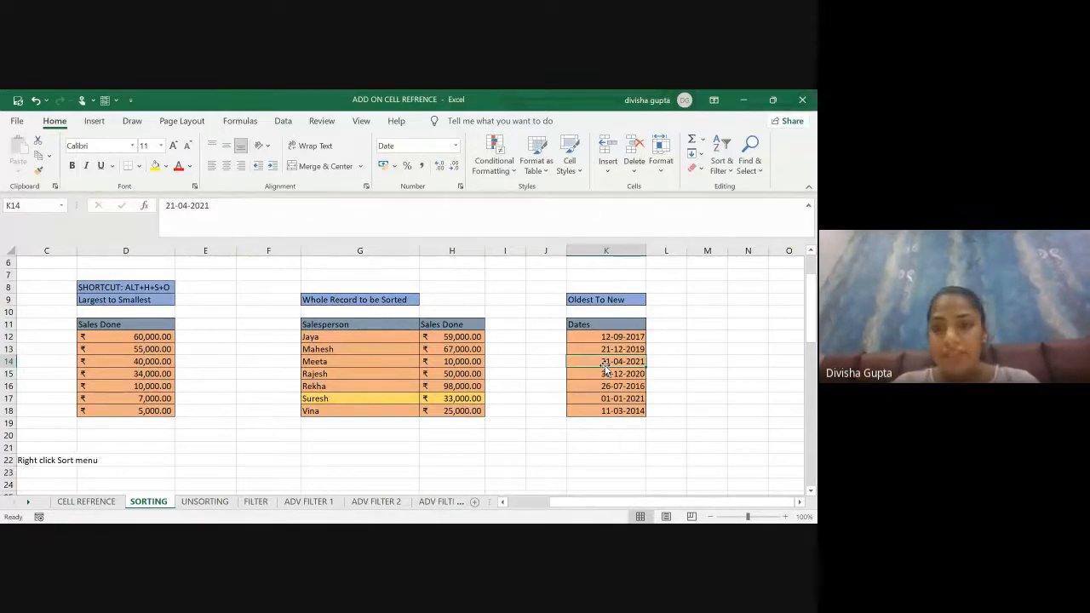
left_click(670, 360)
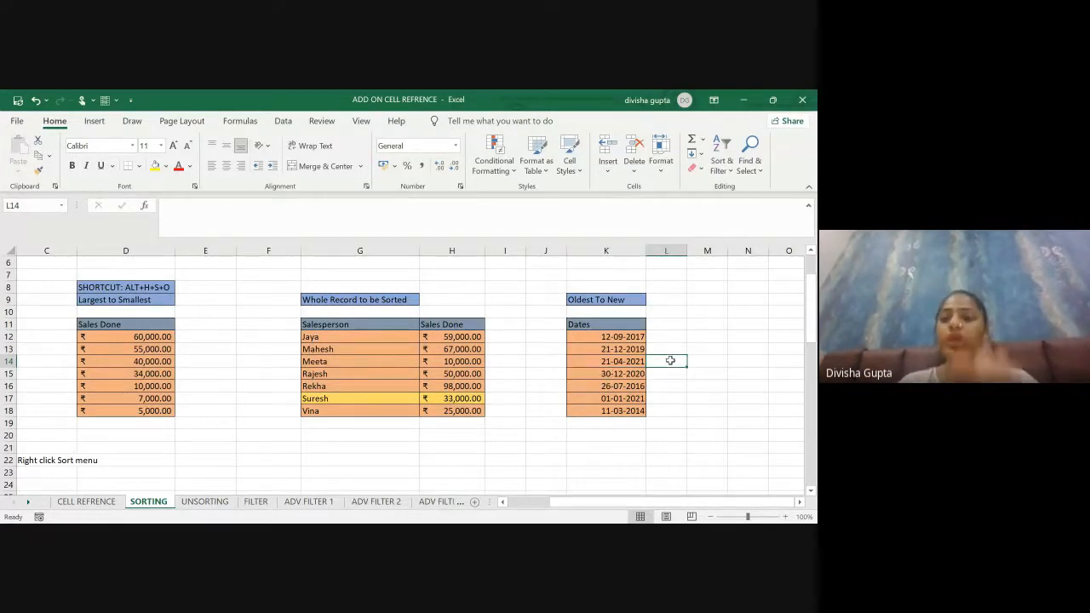
left_click(602, 348)
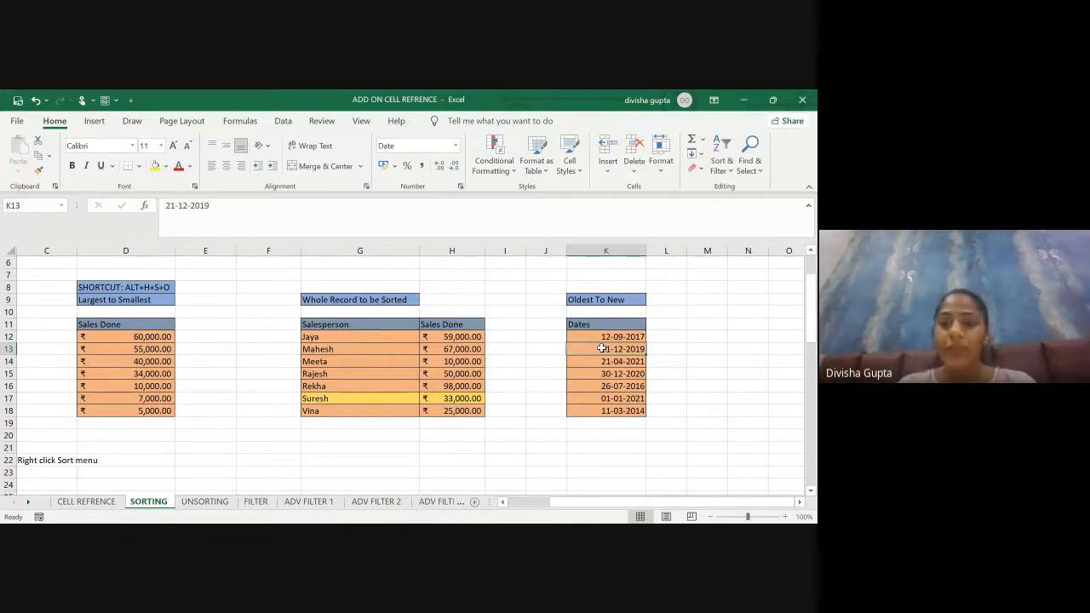
right_click(601, 348)
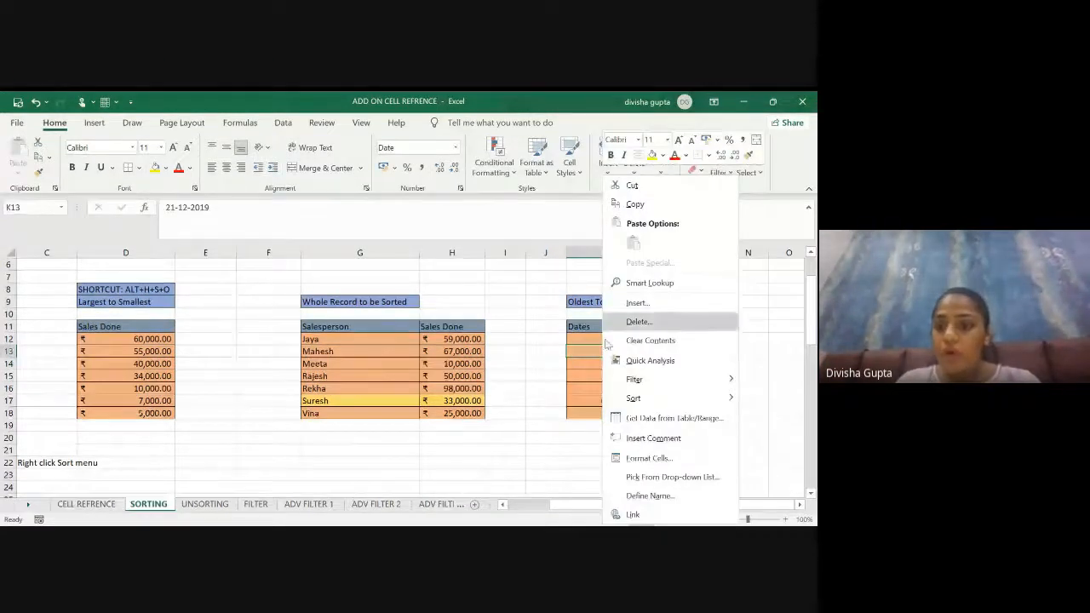
mouse_move(646, 398)
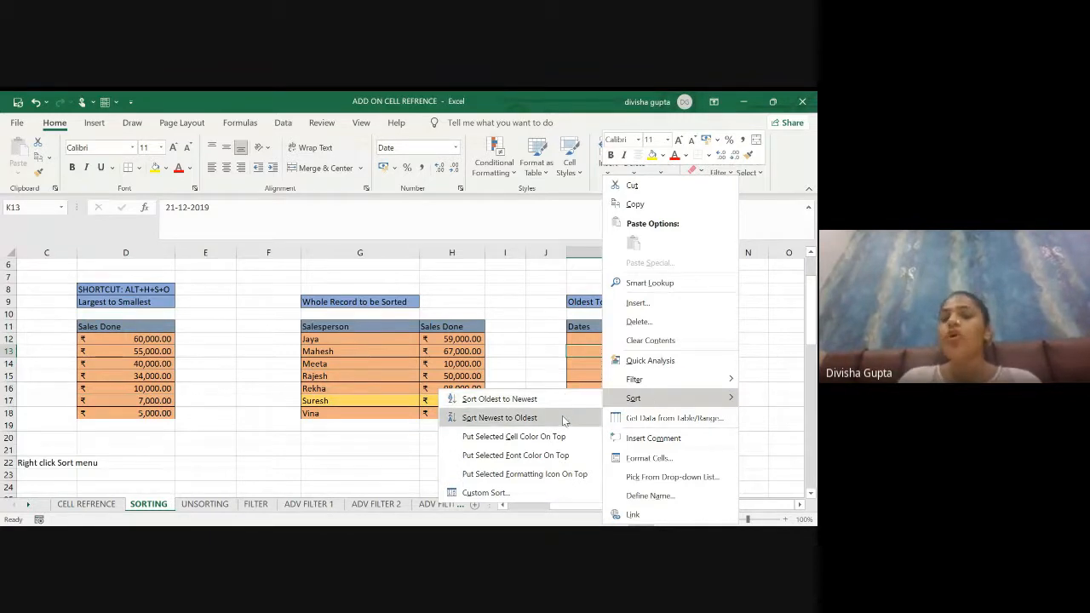
left_click(499, 418)
left_click(703, 338)
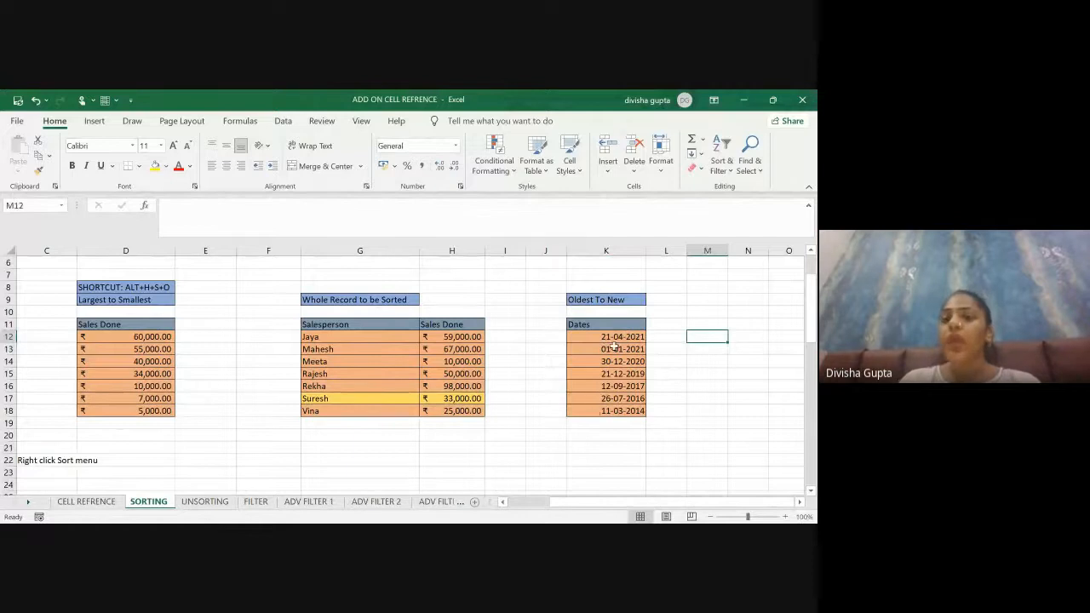
- Check the order of the dates in K12:K18 and look over the neighbouring sorted tables
left_click(590, 340)
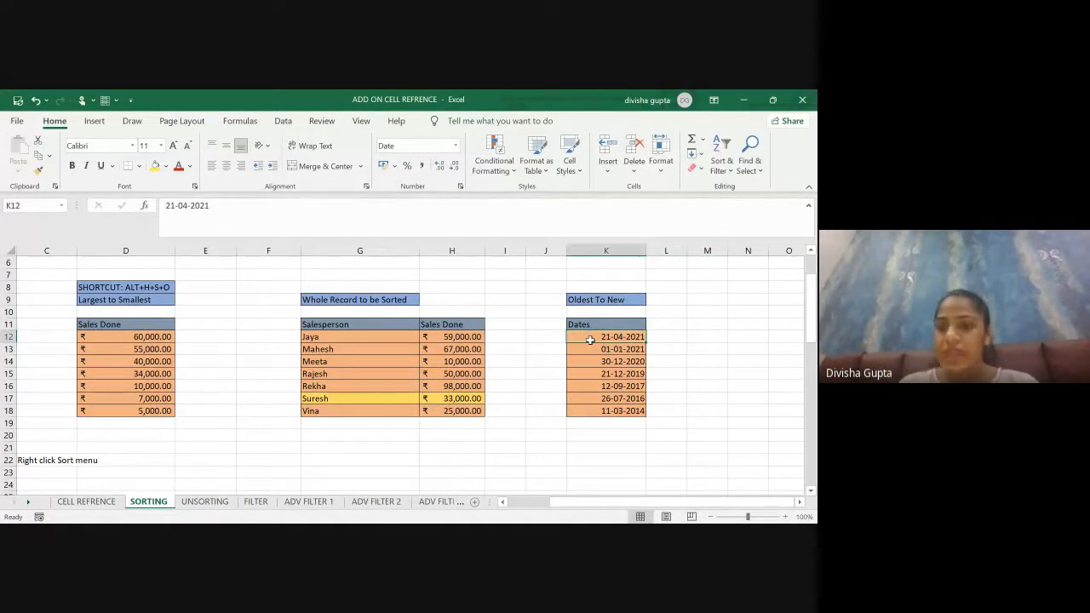
left_click(600, 349)
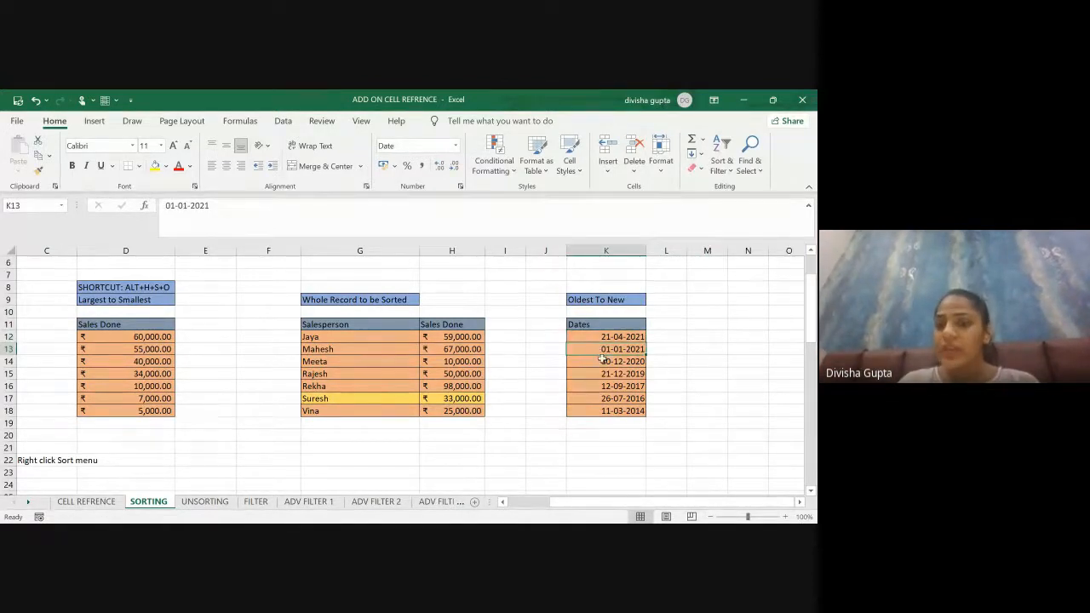
left_click(598, 363)
left_click(599, 372)
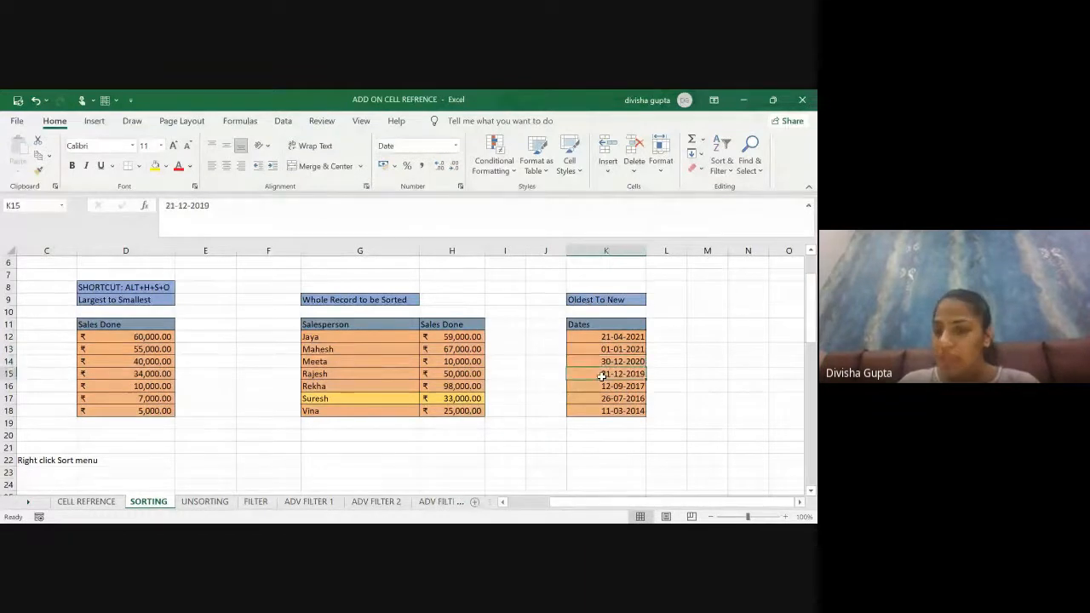
left_click(601, 423)
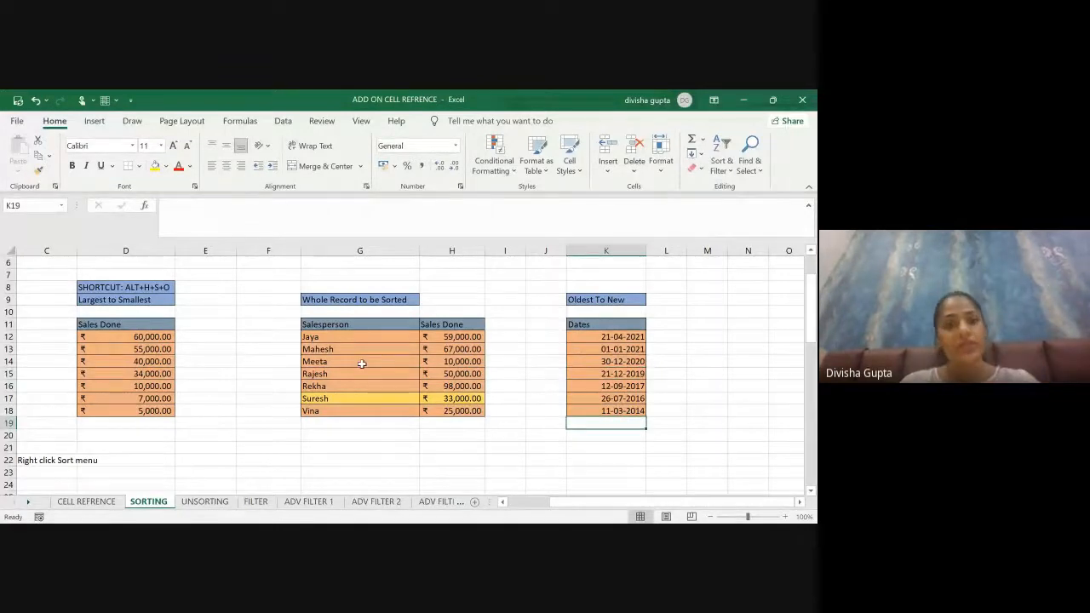
scroll(360, 360, "left", 2)
scroll(360, 360, "right", 4)
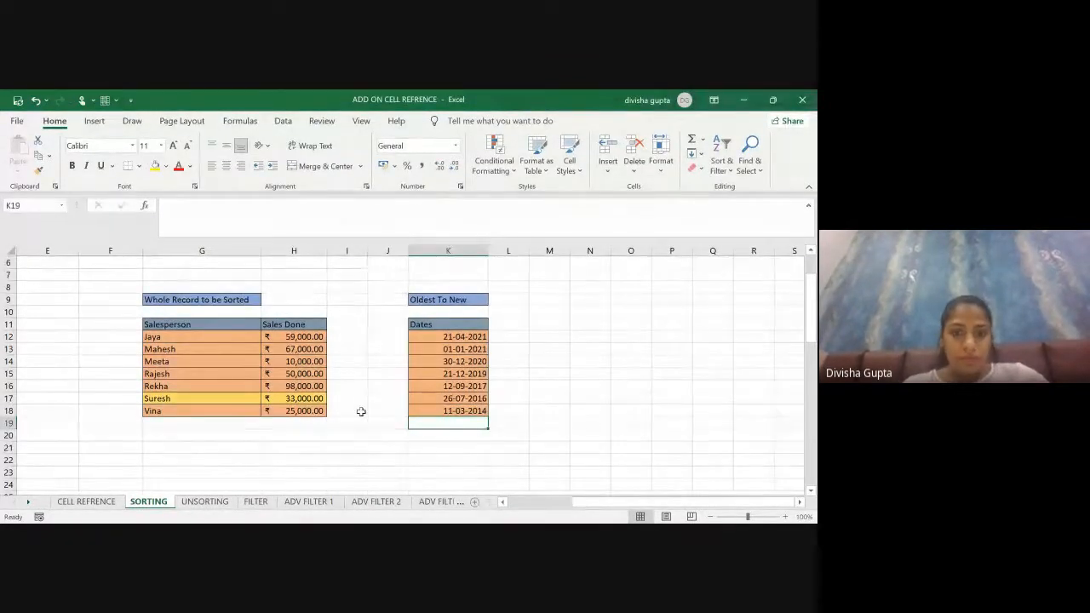
- Undo the last sort of the Dates list in K12:K18
scroll(361, 411, "left", 3)
scroll(362, 412, "down", 4)
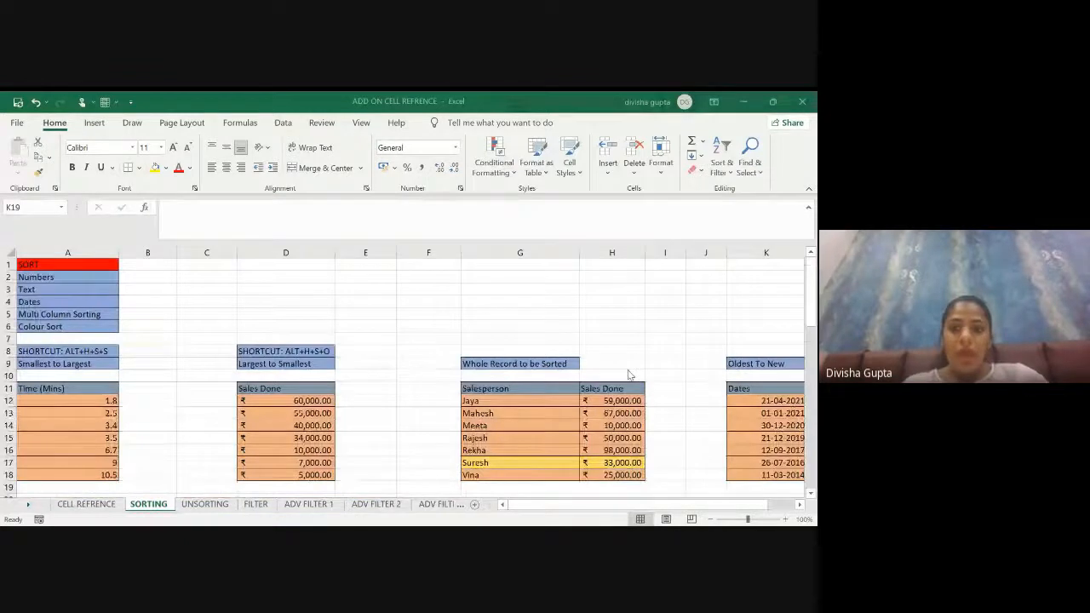
scroll(630, 374, "right", 8)
scroll(786, 375, "left", 8)
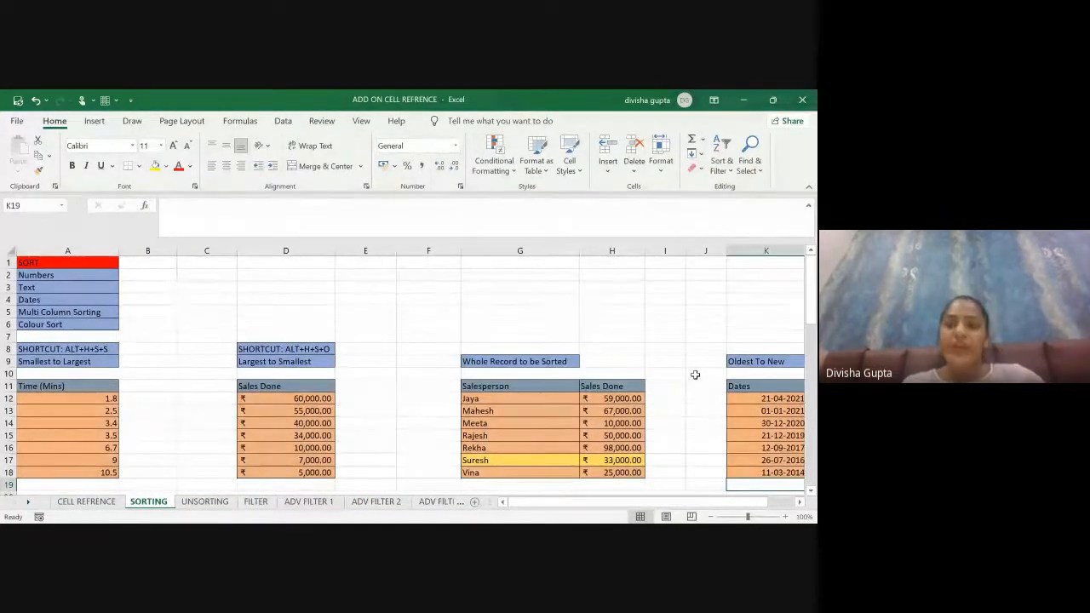
key("ctrl+z")
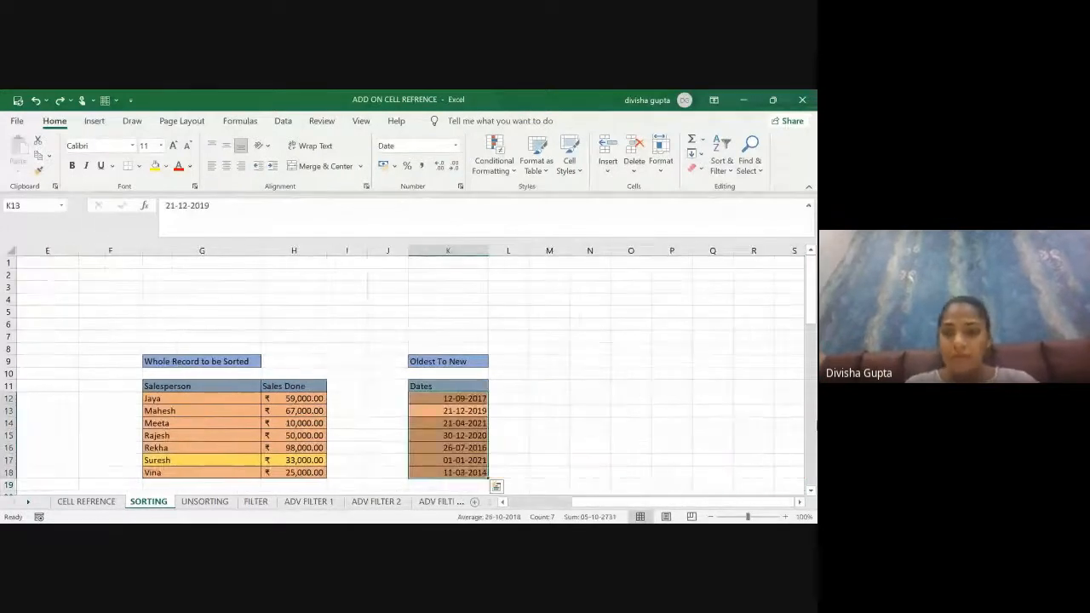
left_click(598, 378)
- Sort the Dates list in K12:K18 from newest to oldest, starting from a single date cell
left_click(465, 424)
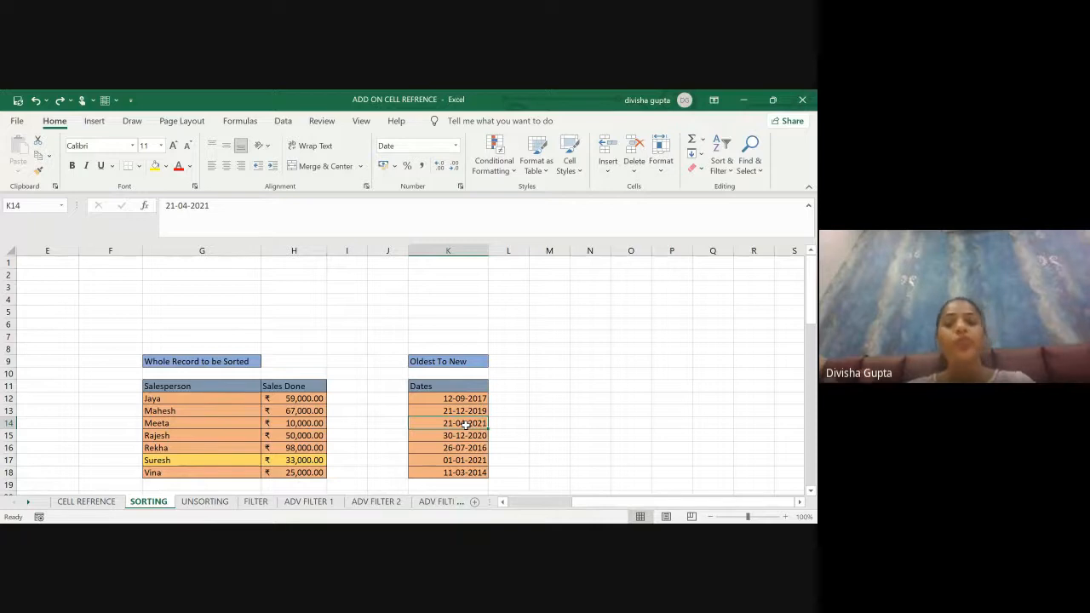
right_click(466, 424)
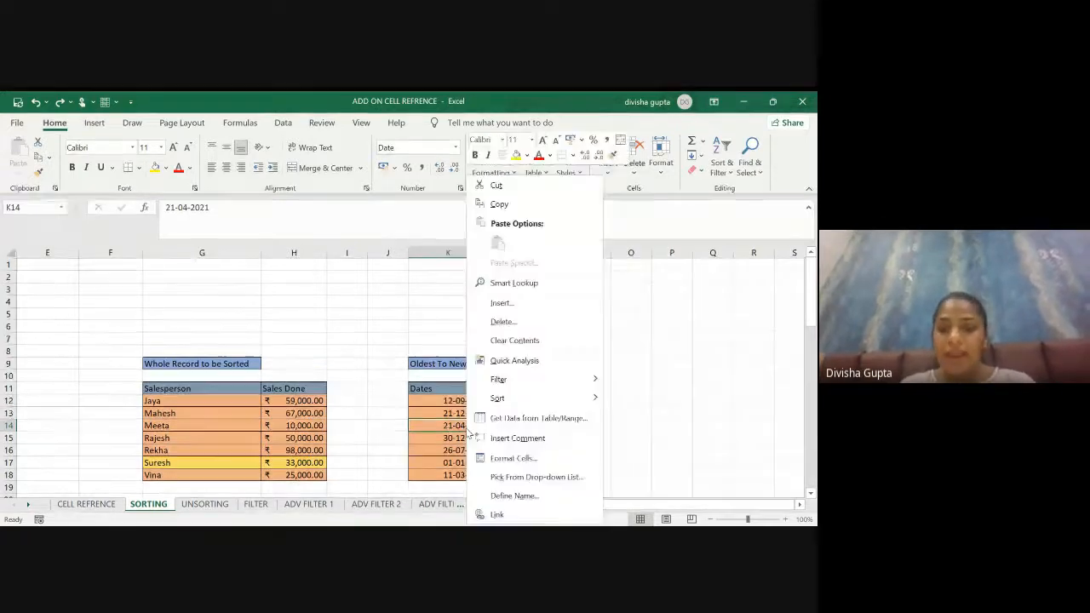
key("Escape")
left_click(468, 448)
left_click(446, 432)
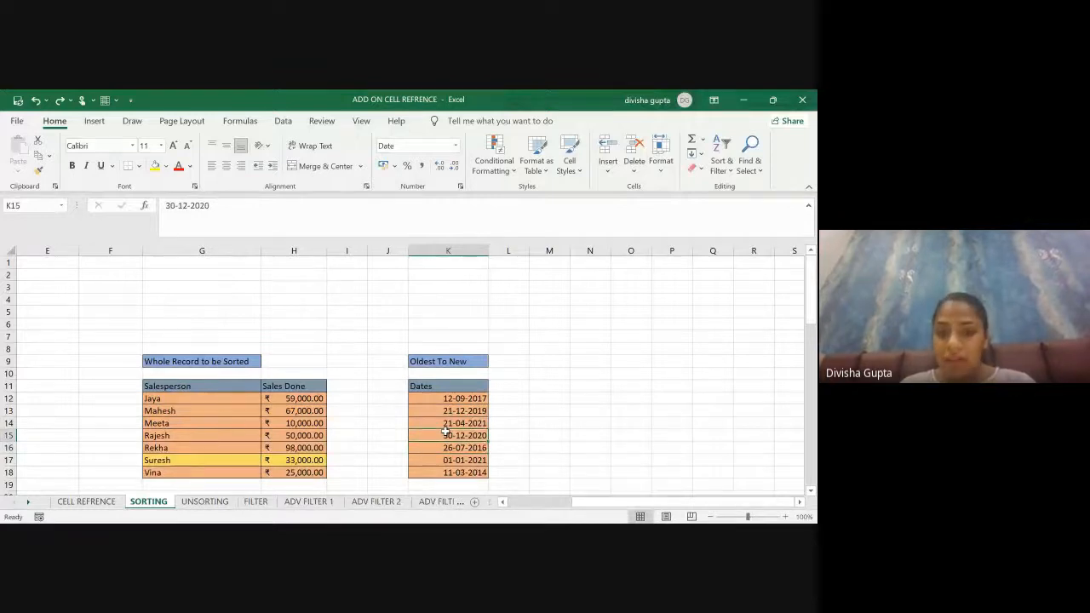
right_click(467, 441)
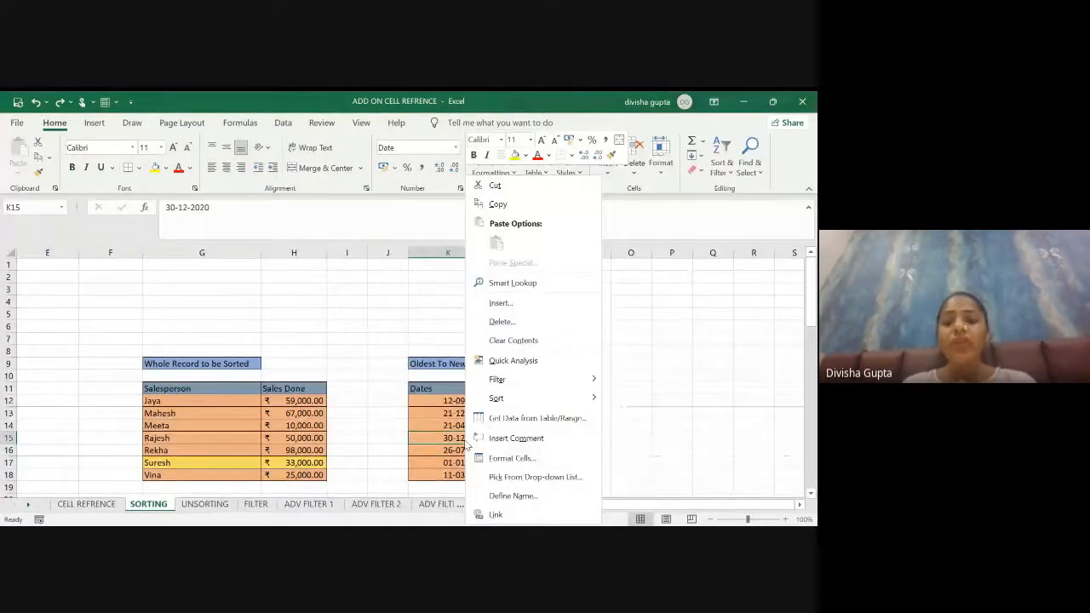
mouse_move(516, 401)
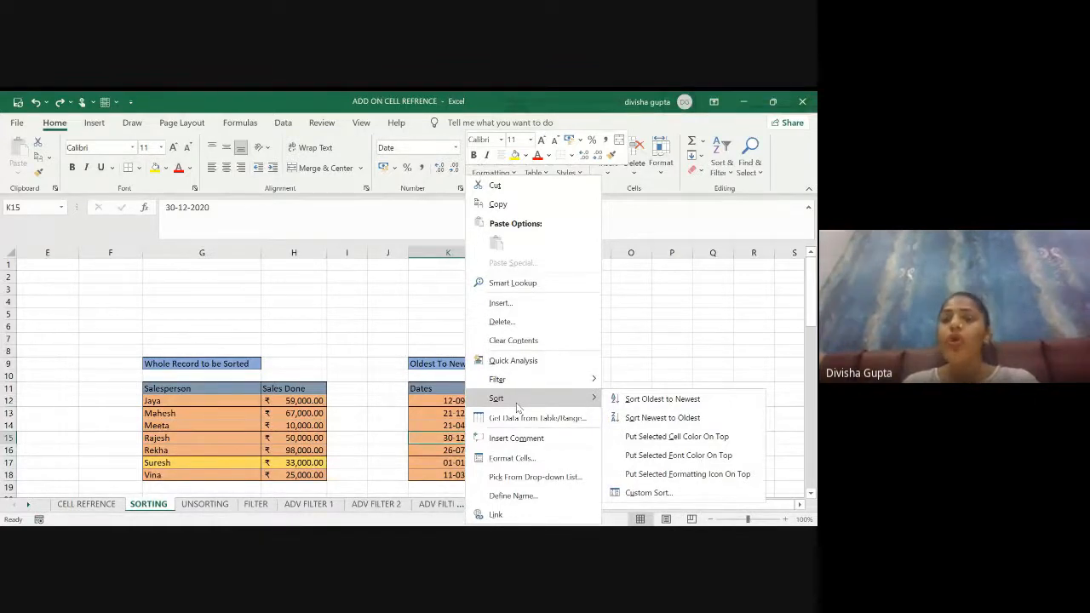
left_click(676, 419)
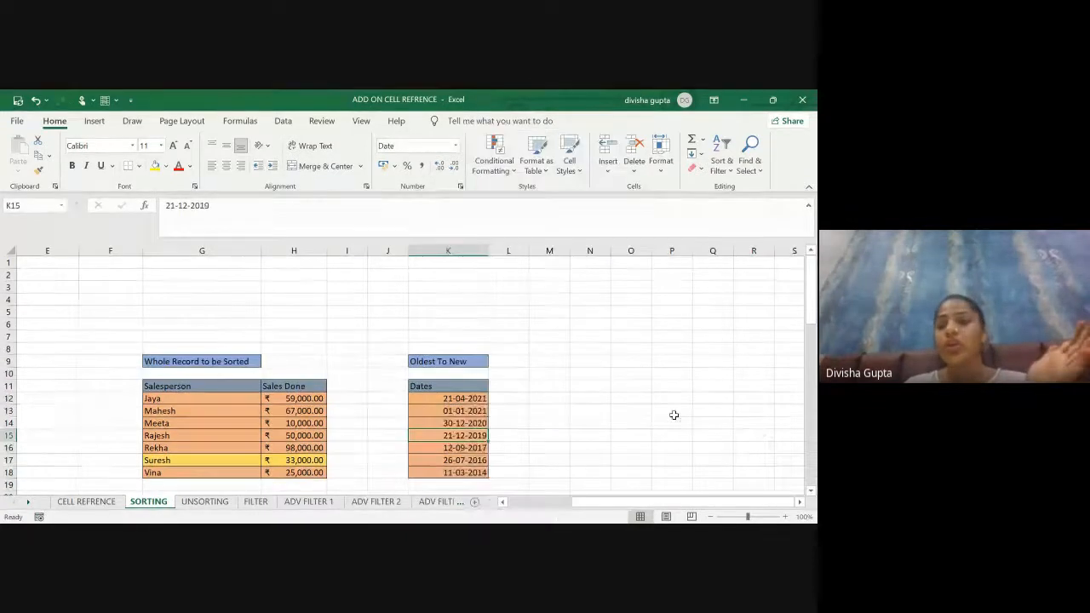
left_click(630, 420)
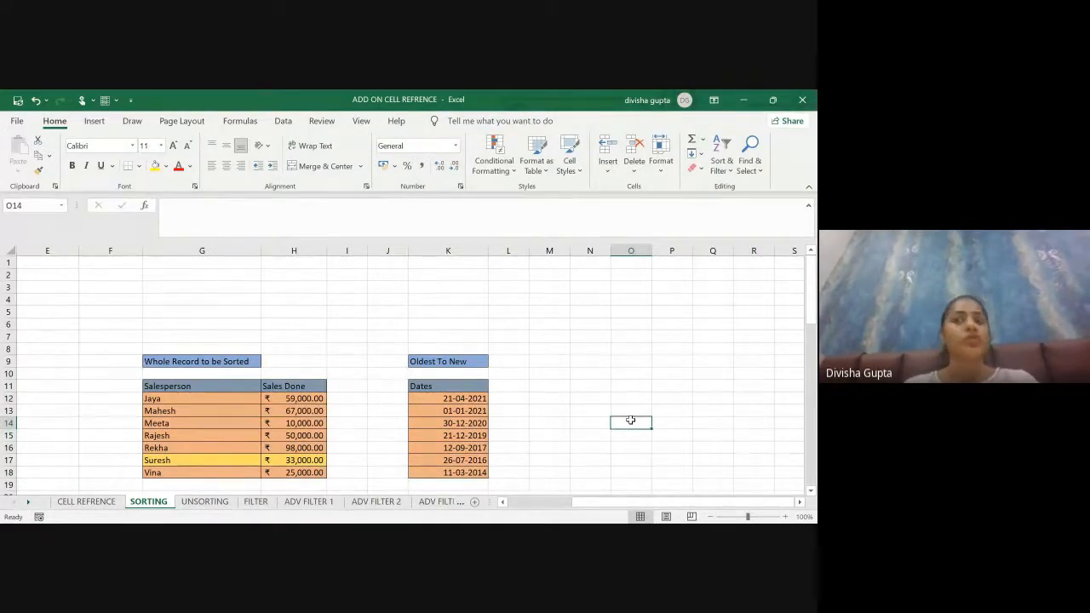
- Start a custom sort of the Sales person table in A25:B31 with sales done as the sort column
left_click(413, 522)
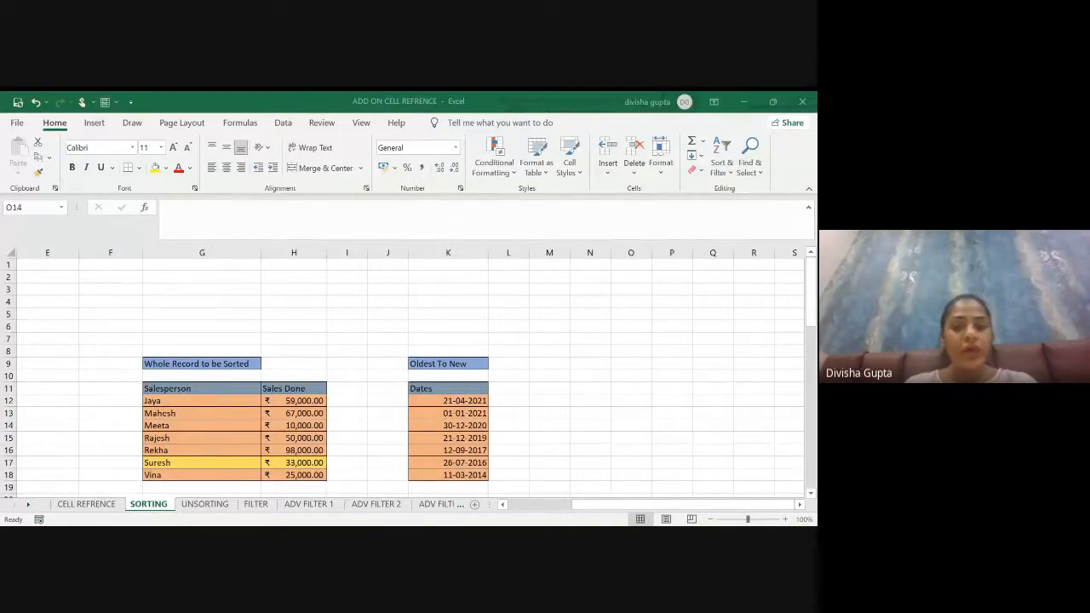
scroll(328, 409, "left", 2)
scroll(328, 409, "down", 7)
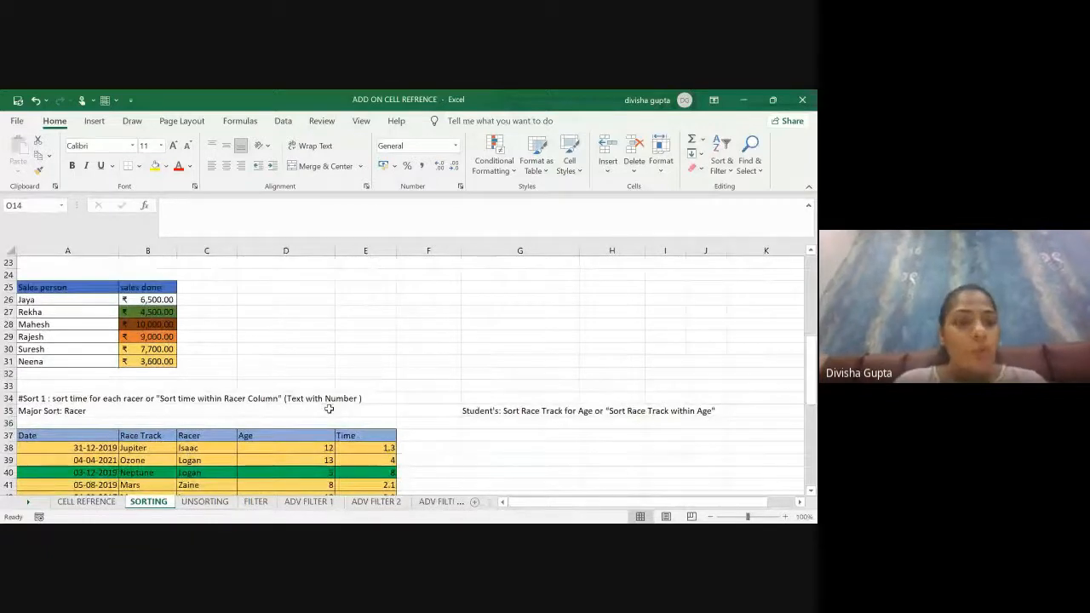
scroll(328, 409, "up", 3)
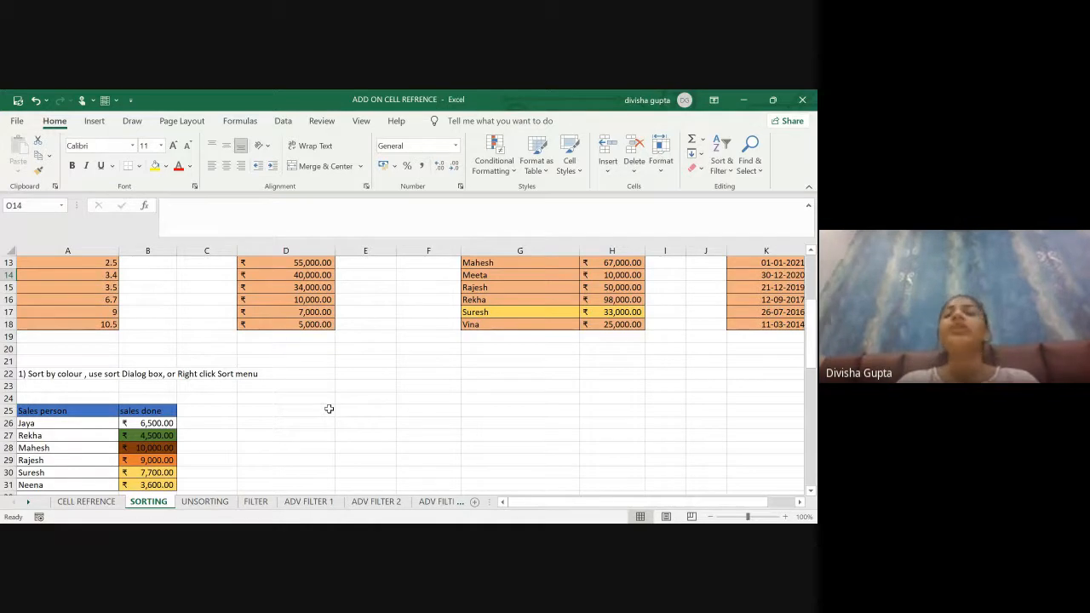
scroll(329, 409, "down", 3)
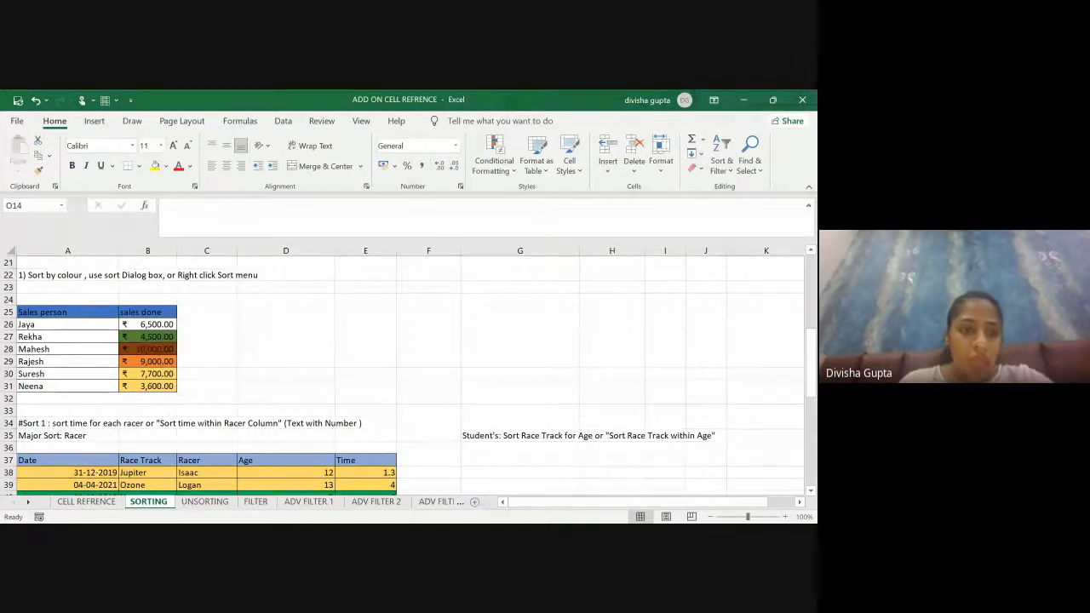
left_click(144, 348)
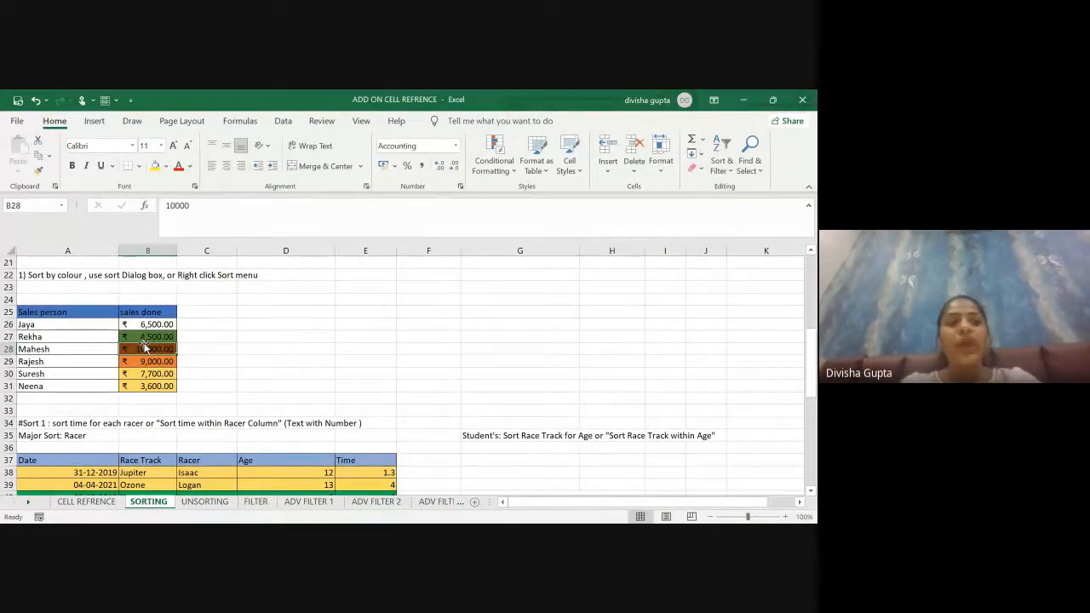
left_click(281, 122)
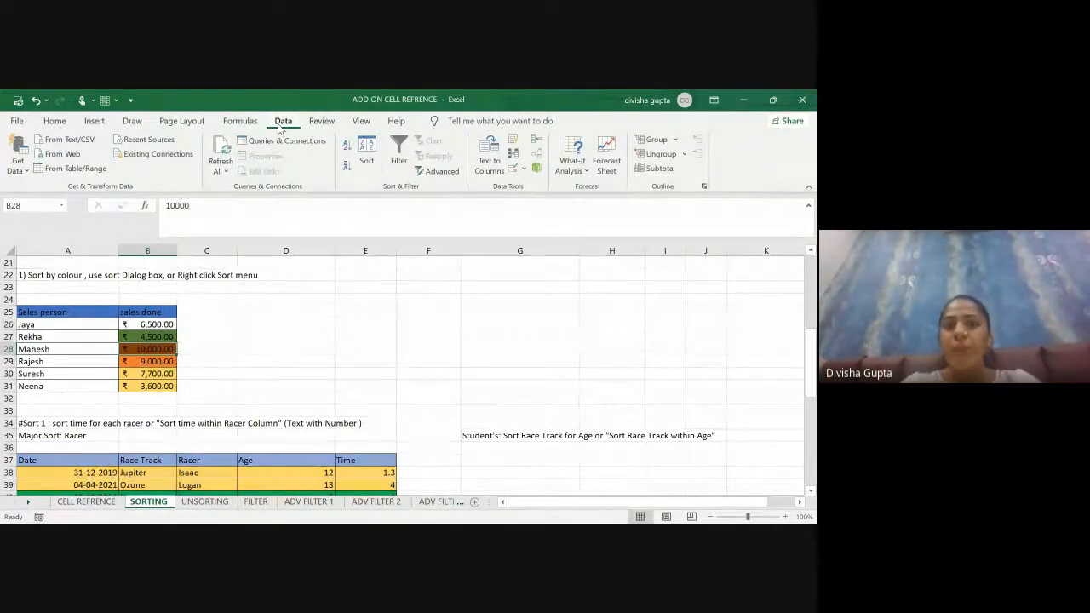
left_click(366, 161)
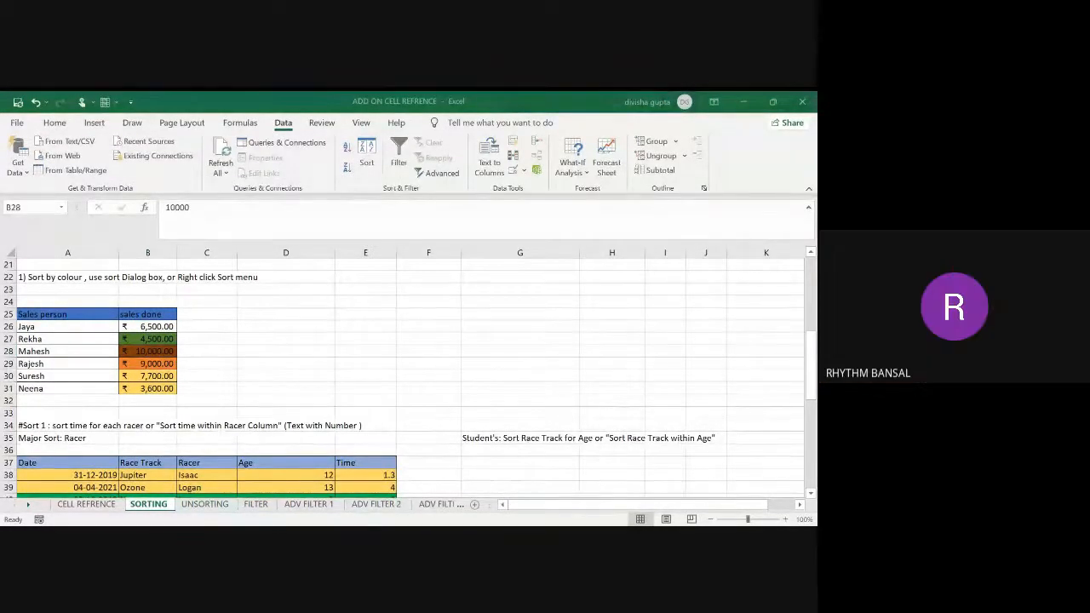
left_click(366, 159)
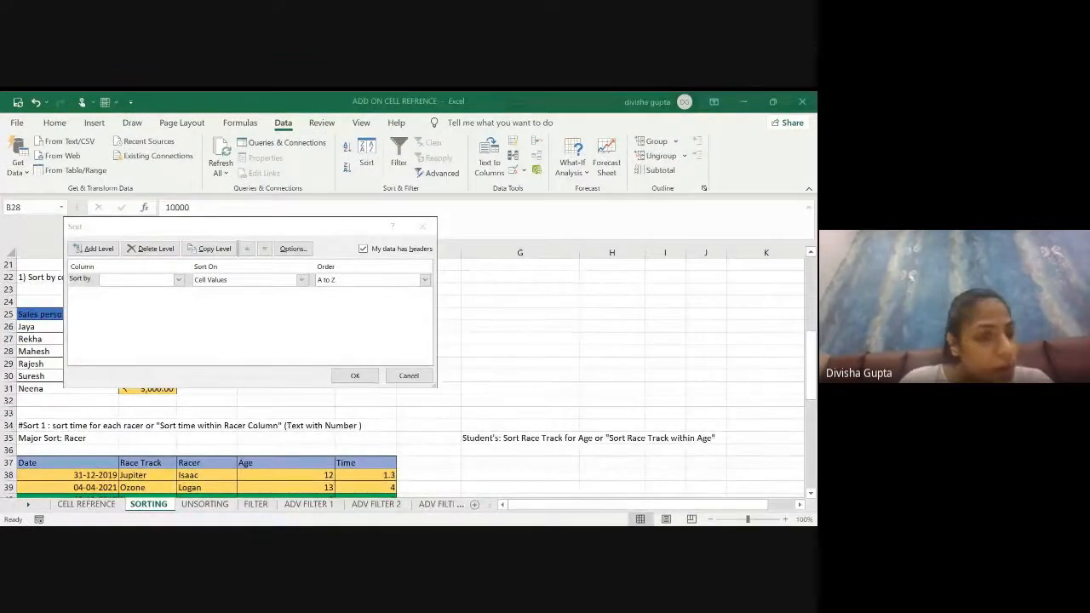
key("alt+Tab")
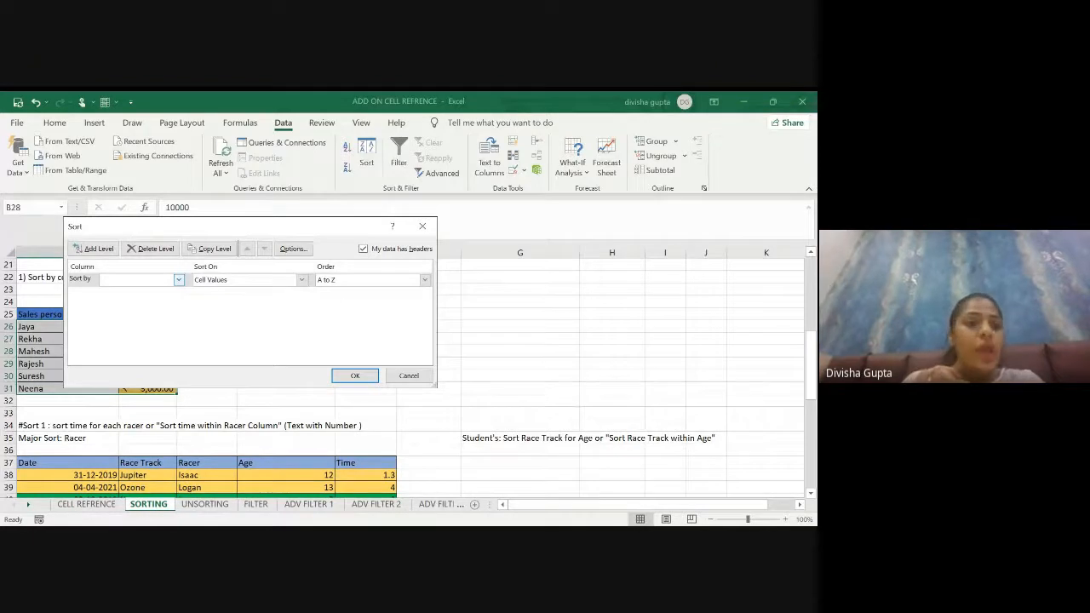
left_click(178, 280)
left_click(145, 304)
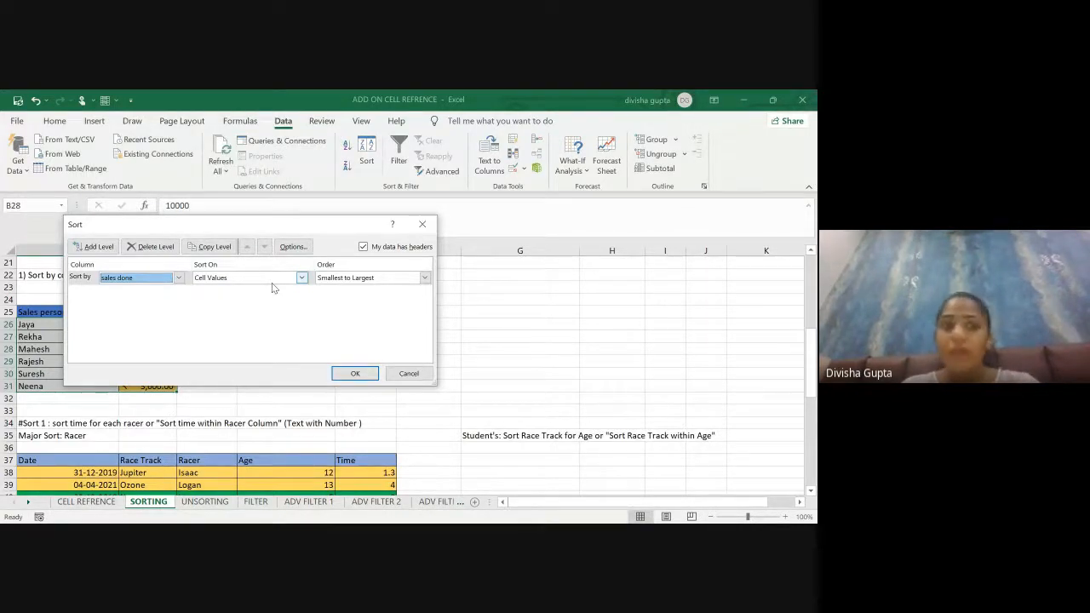
- Base the sales done sort on Cell Color with yellow On Top and apply it to the table
left_click(302, 279)
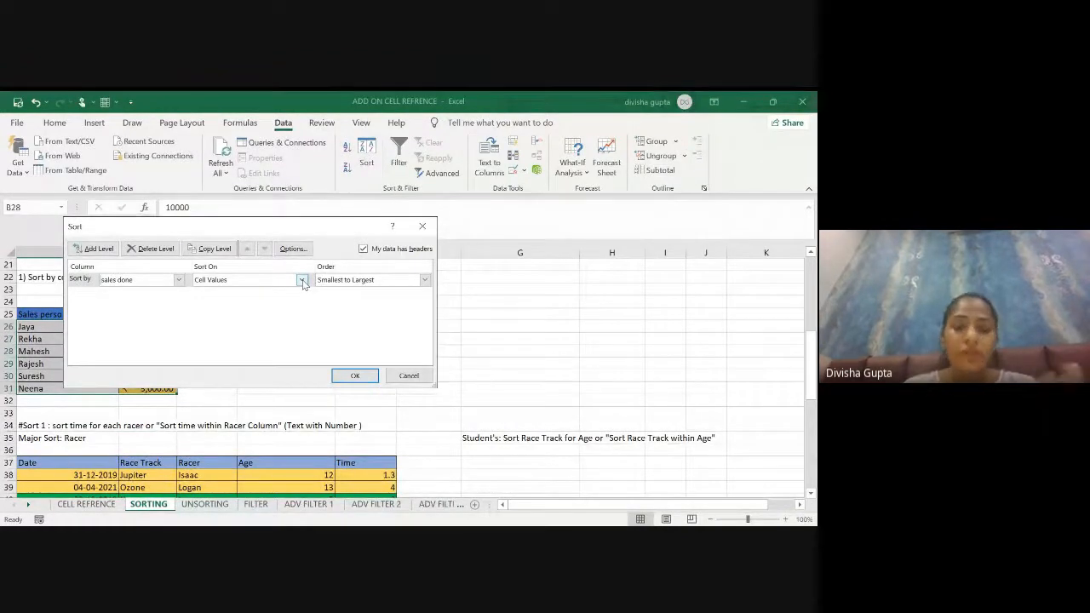
left_click(301, 280)
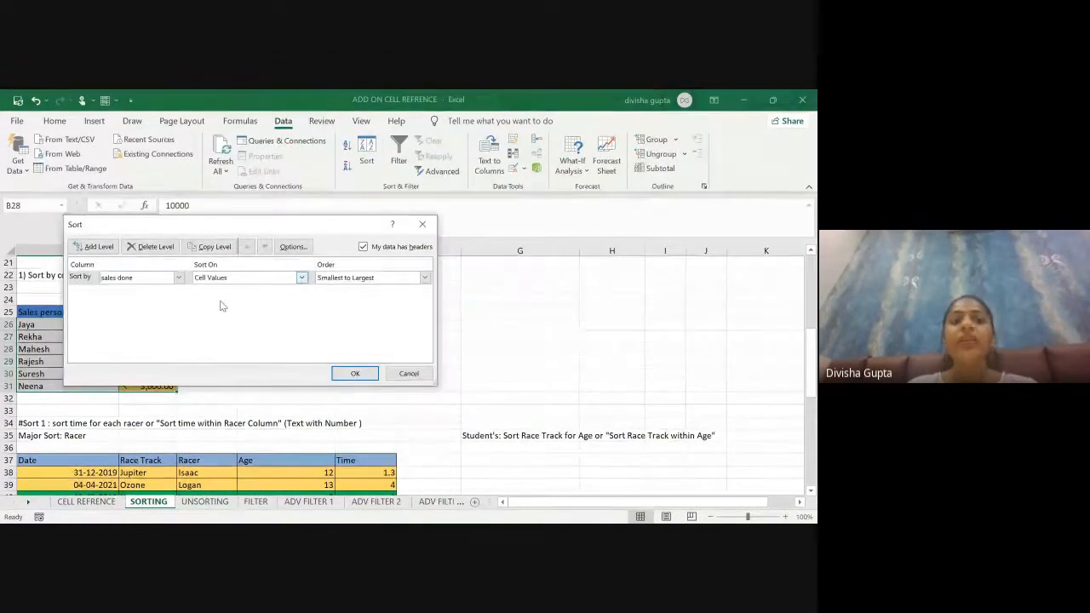
left_click(221, 305)
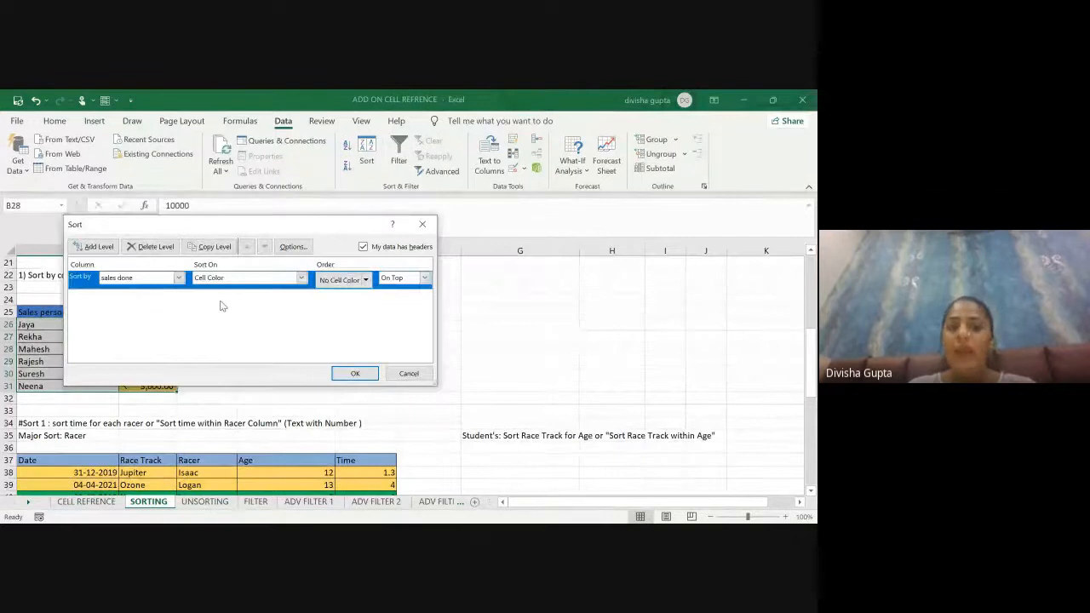
left_click(366, 280)
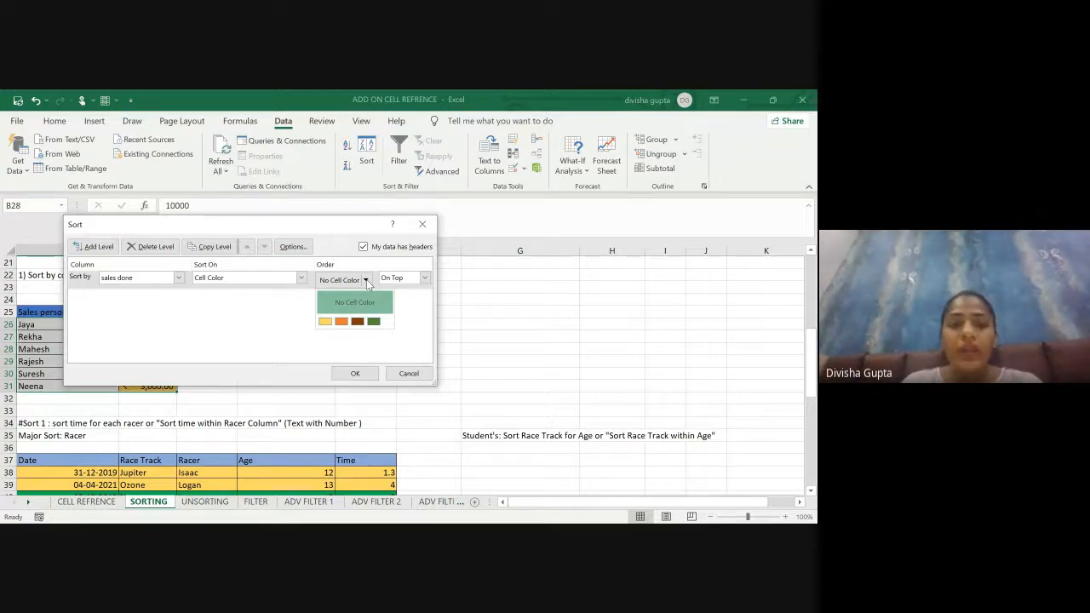
left_click(326, 327)
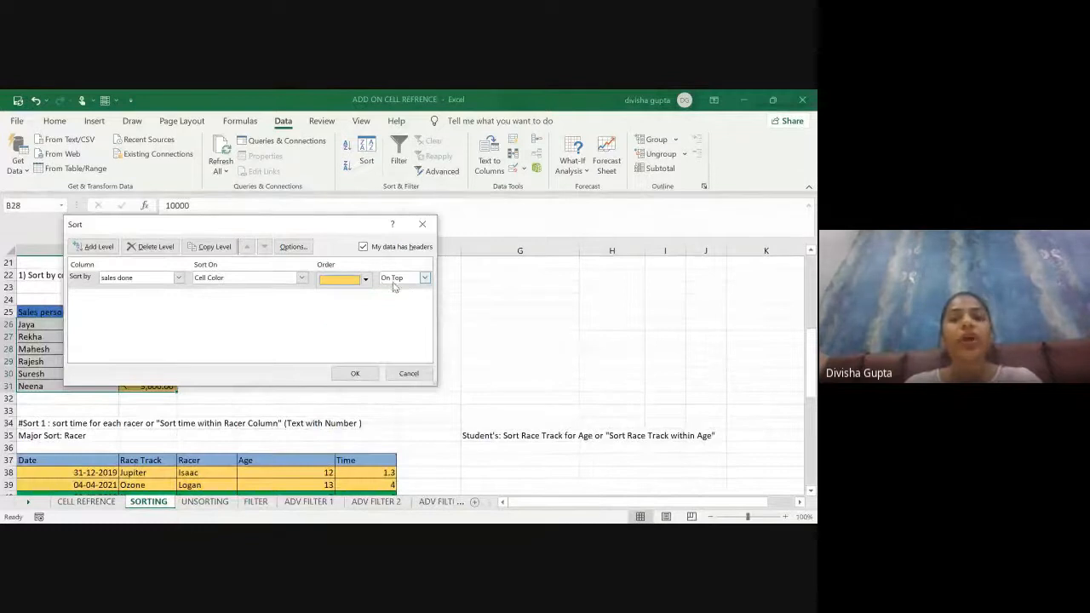
left_click(369, 373)
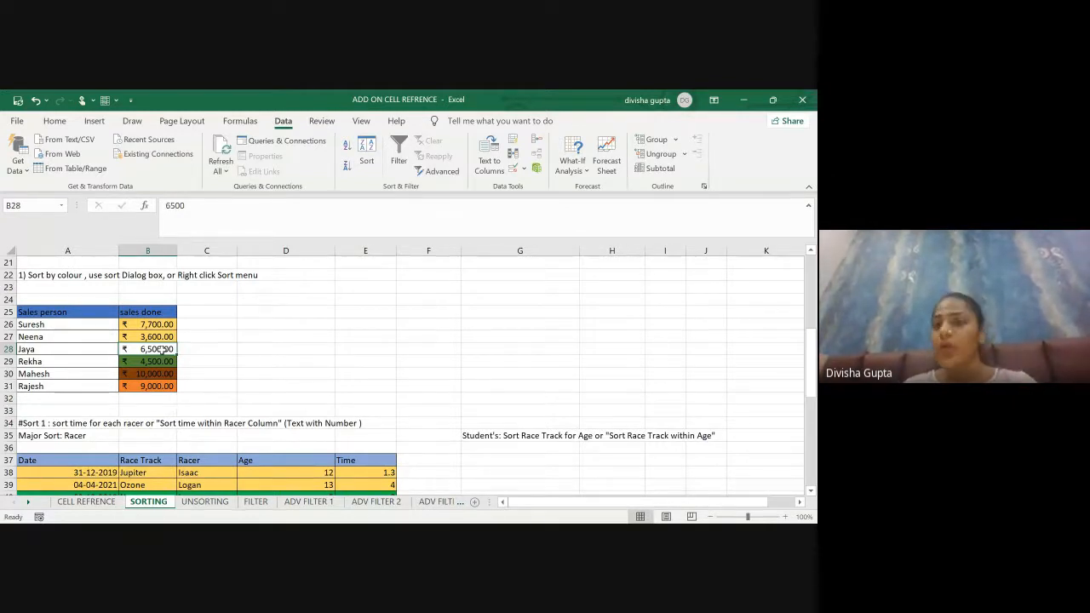
- Reopen the custom sort and add a second level on sales done by Cell Color with brown On Top
left_click(367, 161)
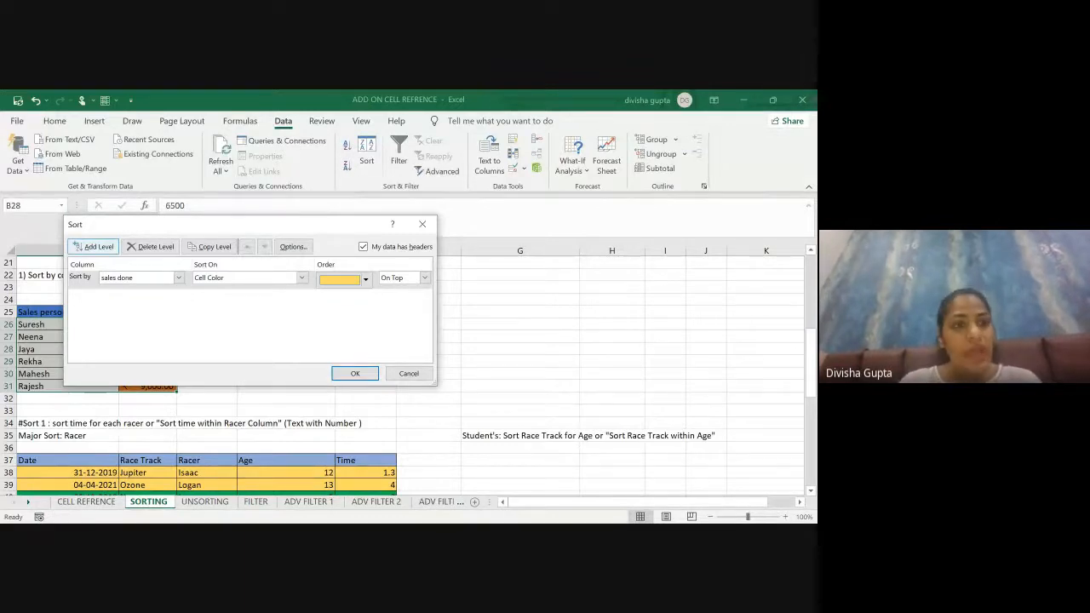
left_click(93, 246)
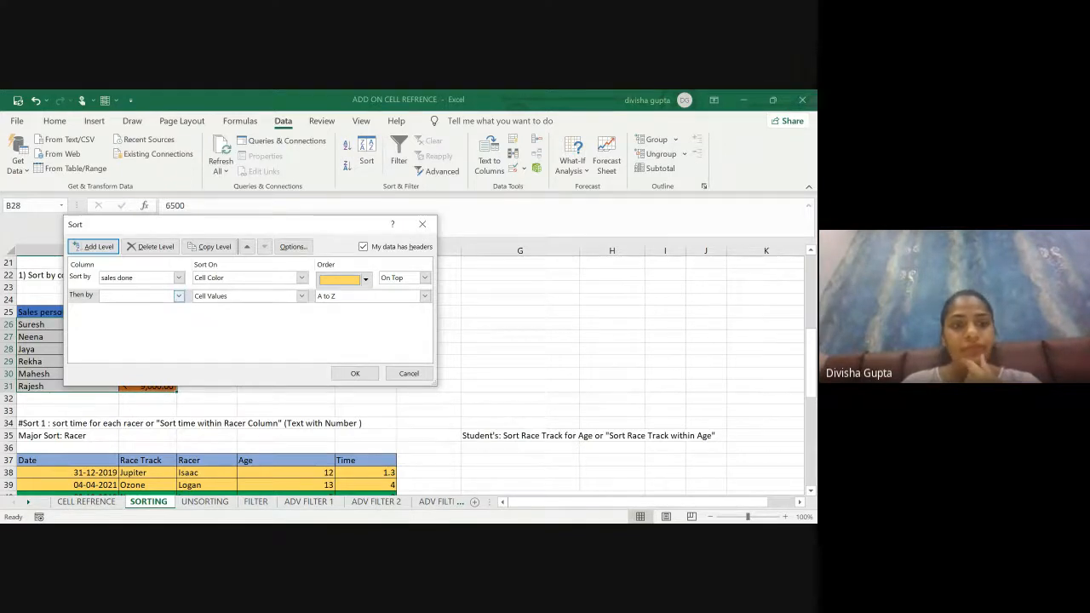
left_click(179, 296)
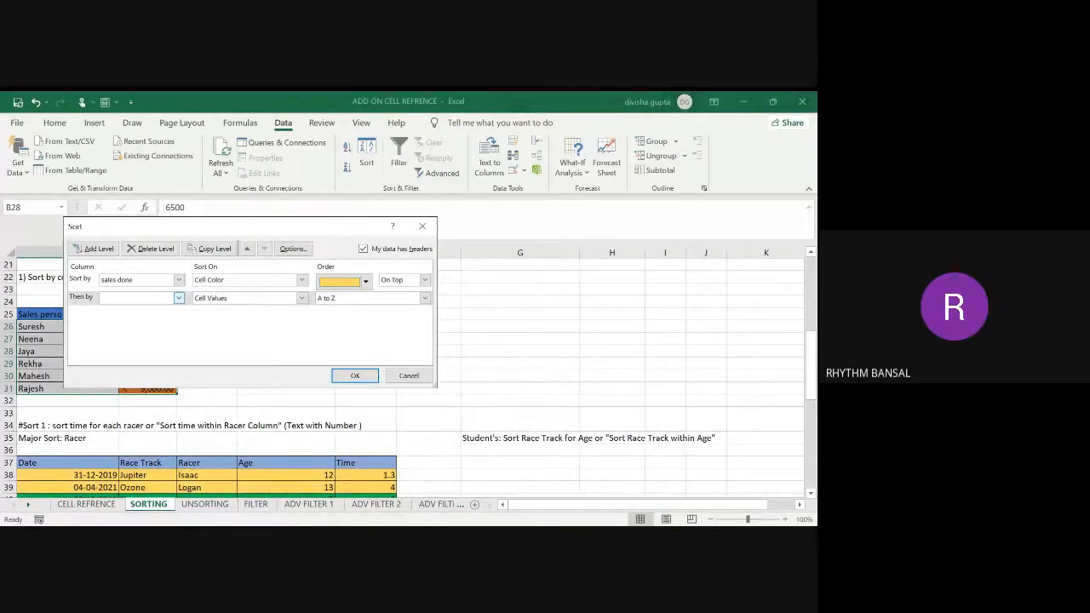
left_click(162, 320)
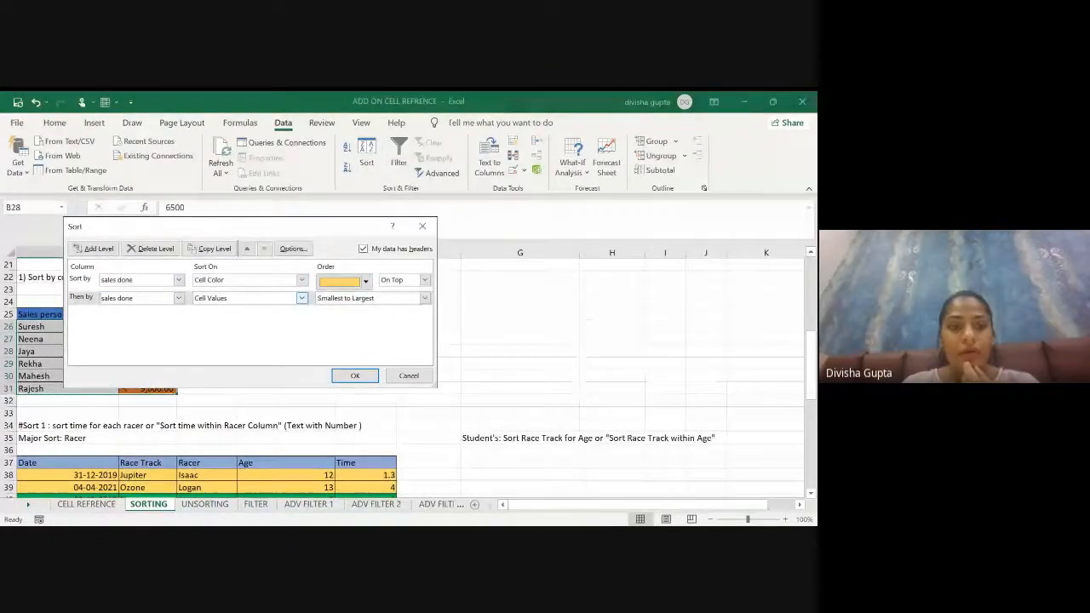
left_click(301, 298)
left_click(258, 324)
left_click(345, 298)
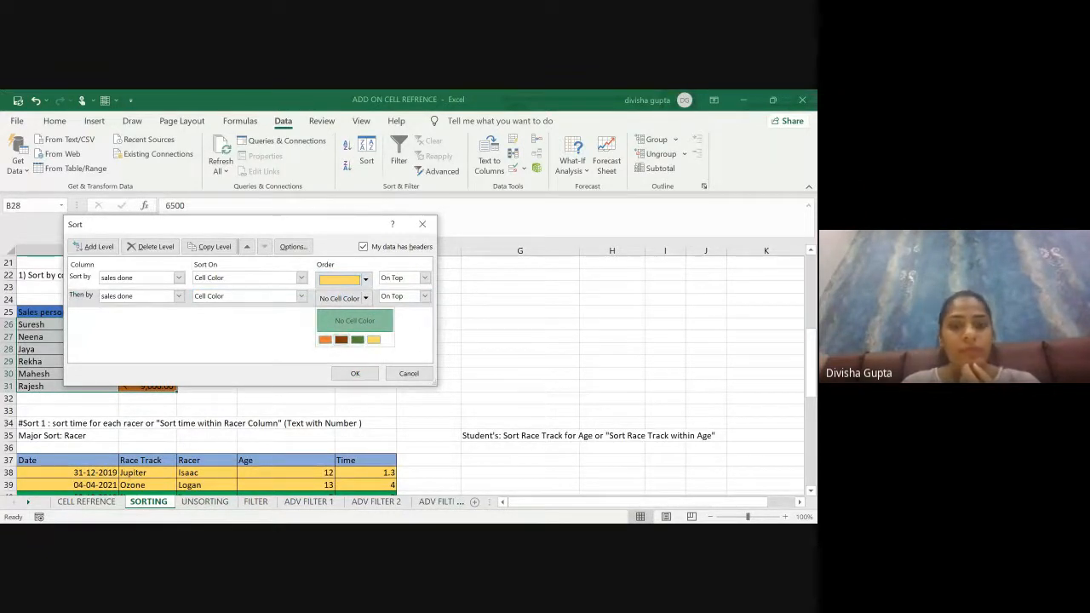
left_click(340, 340)
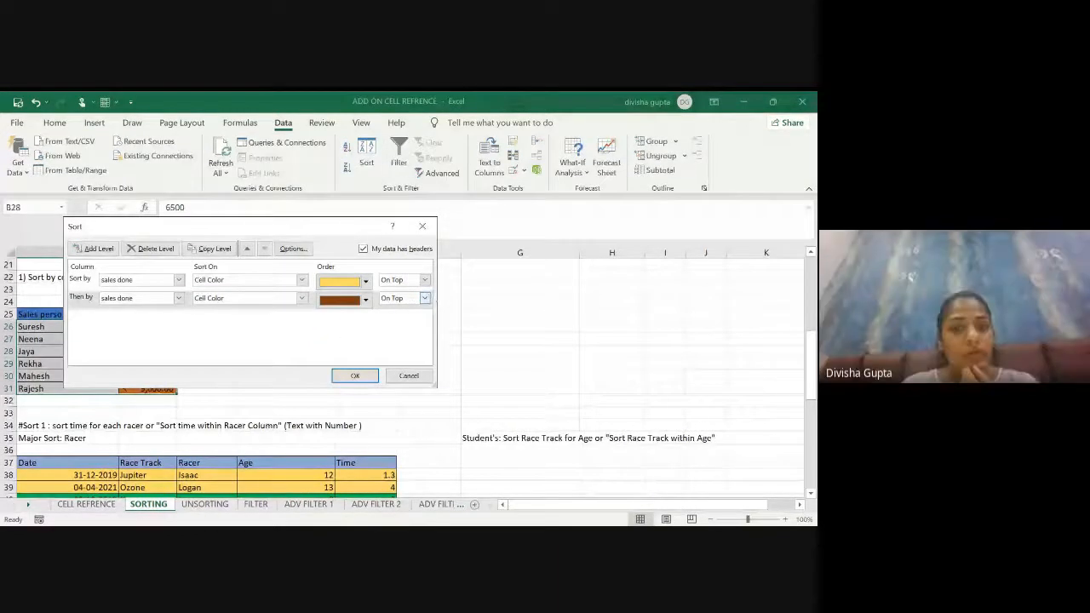
left_click(425, 298)
left_click(409, 310)
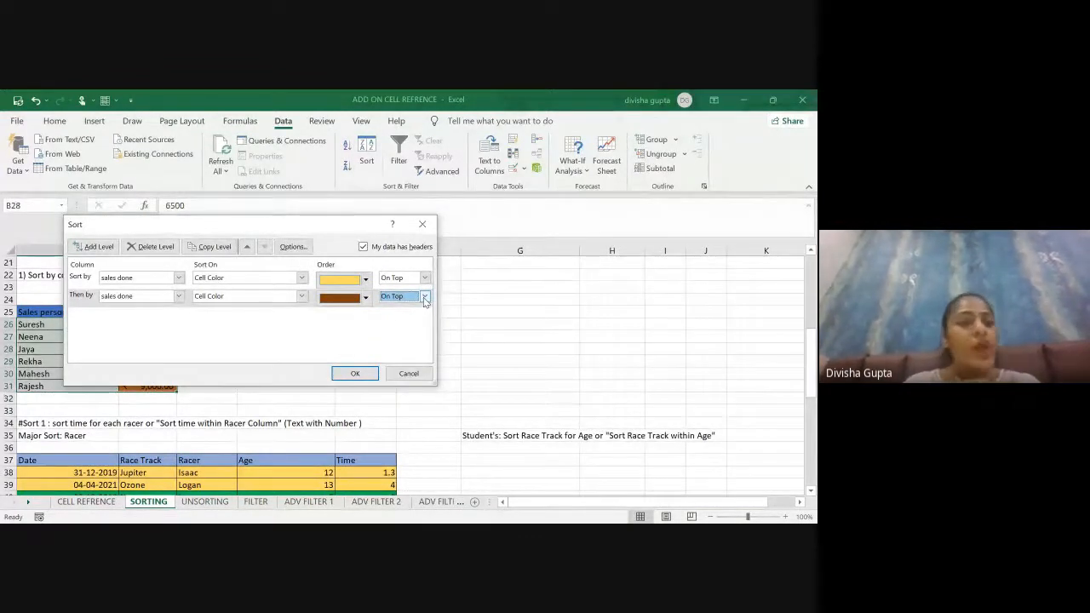
- Add a third sort level on sales done by Cell Color with green On Top
left_click(97, 247)
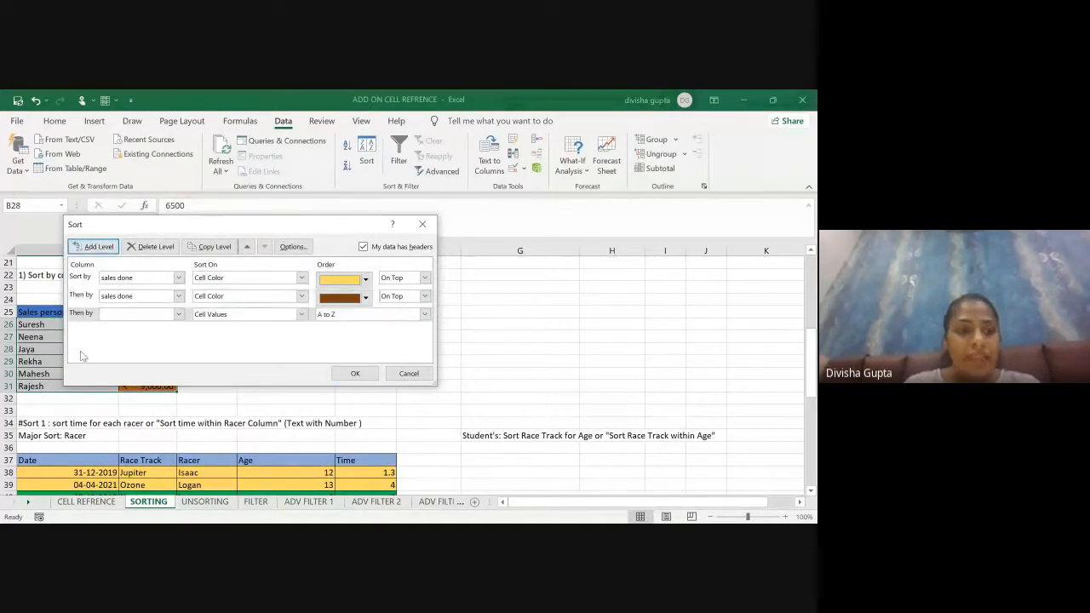
left_click(180, 317)
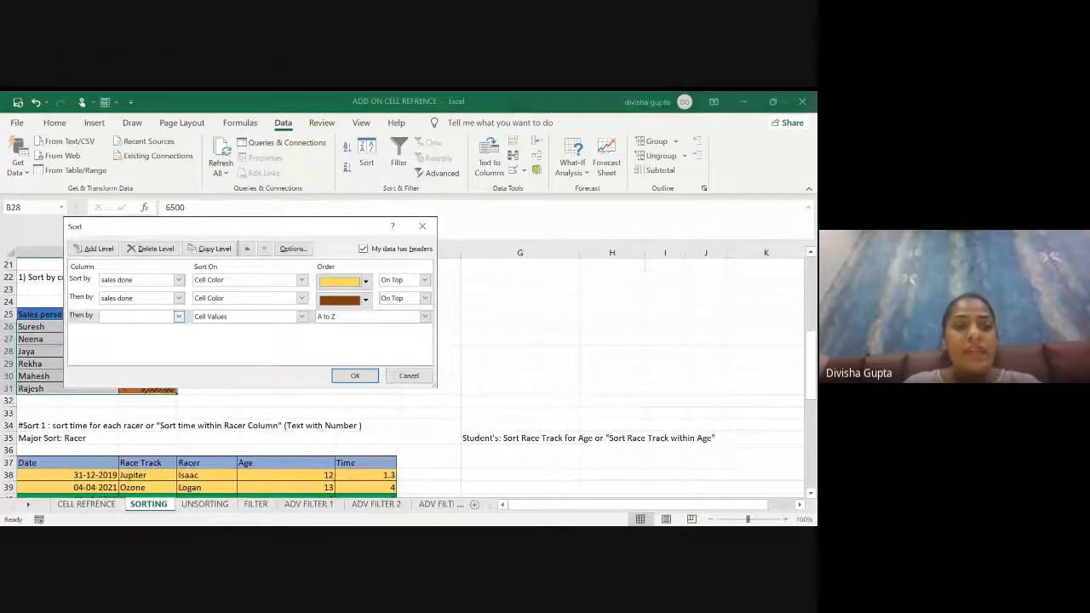
left_click(147, 339)
left_click(302, 316)
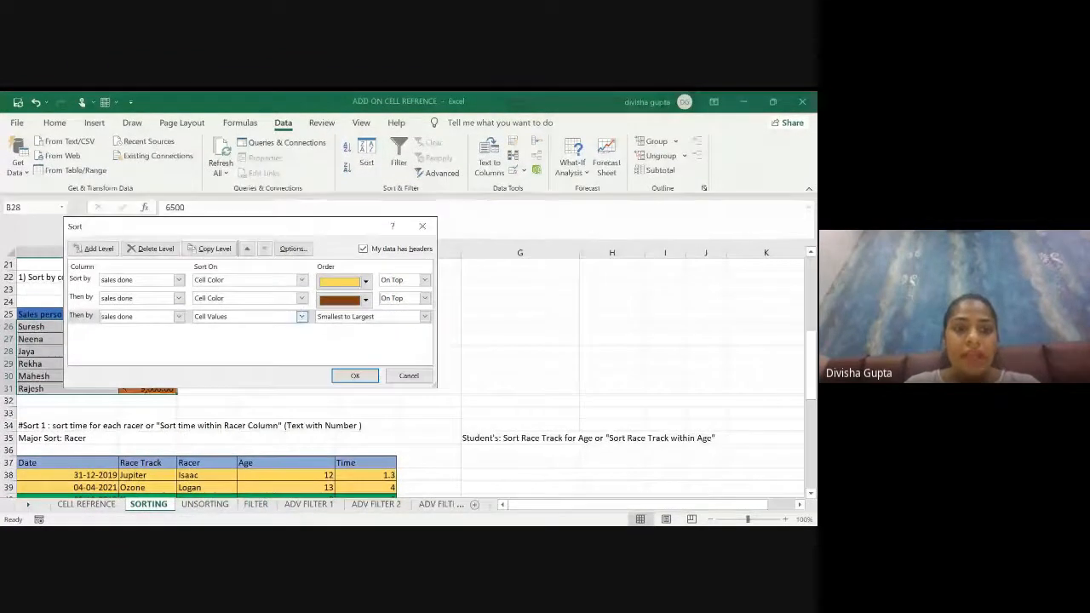
left_click(271, 340)
left_click(365, 316)
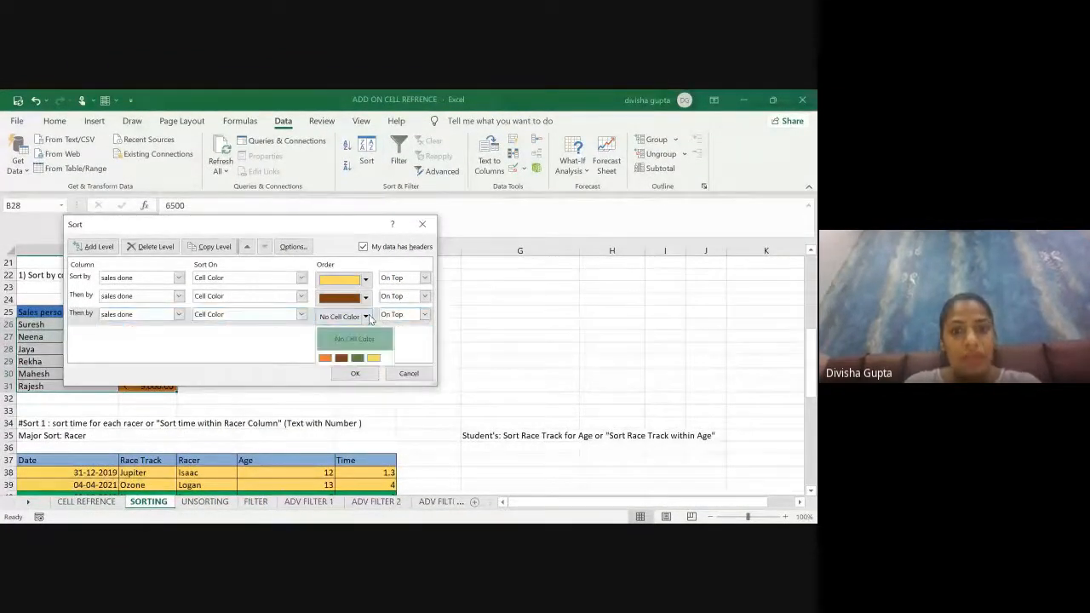
left_click(360, 365)
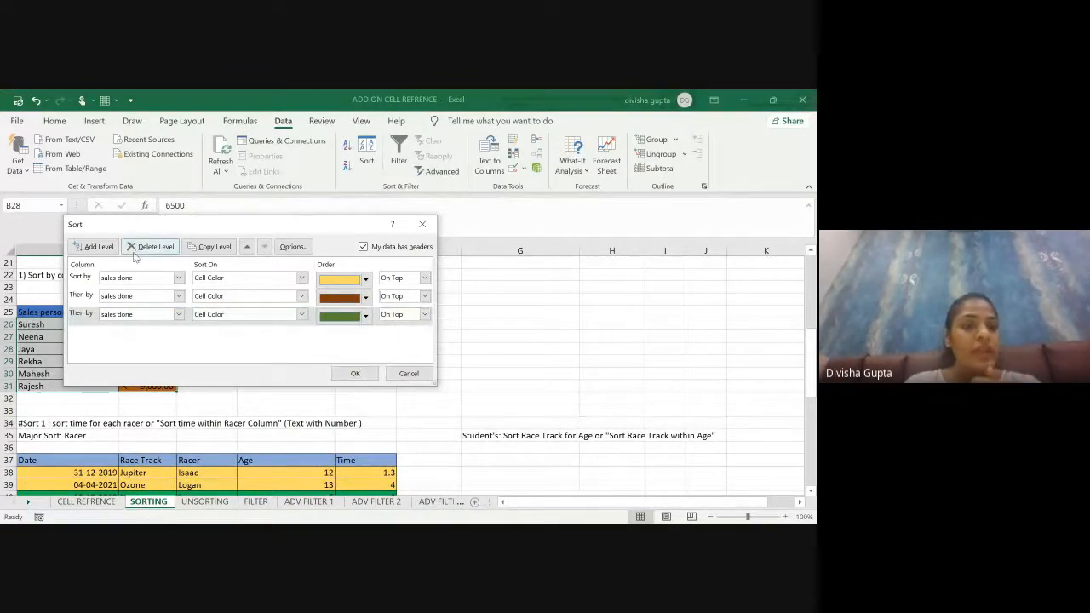
- Add a fourth sort level on sales done by Cell Color with orange On Top and apply the sort
left_click(94, 246)
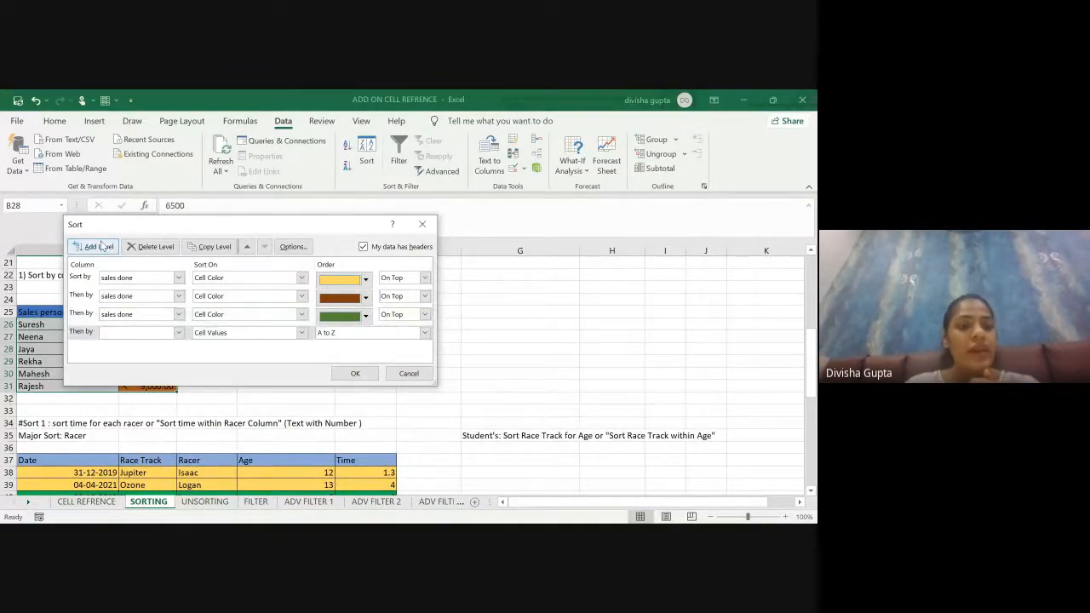
left_click(179, 334)
left_click(128, 356)
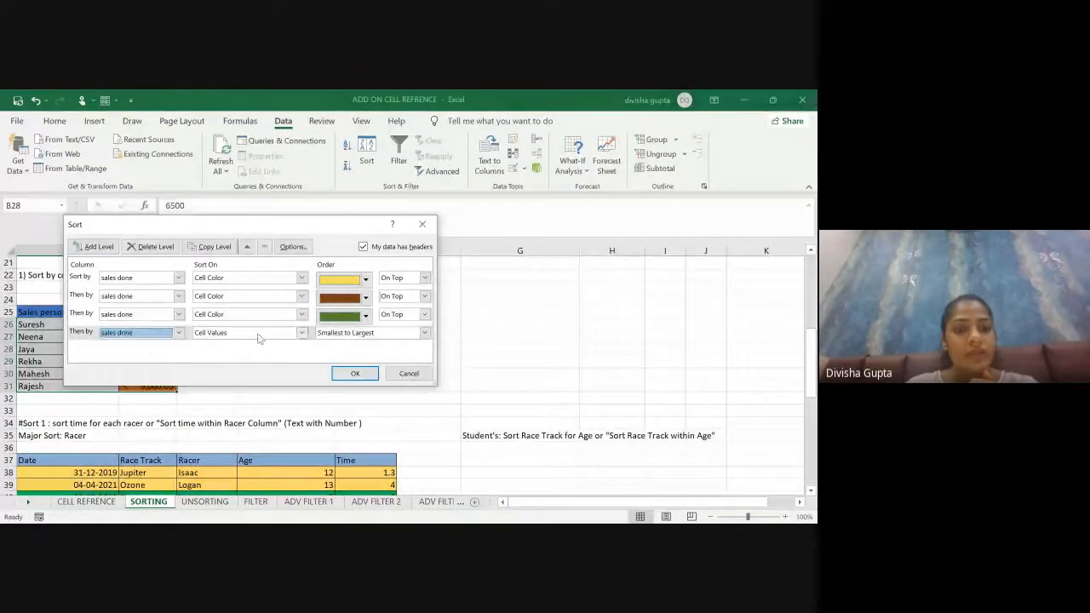
left_click(302, 336)
left_click(261, 356)
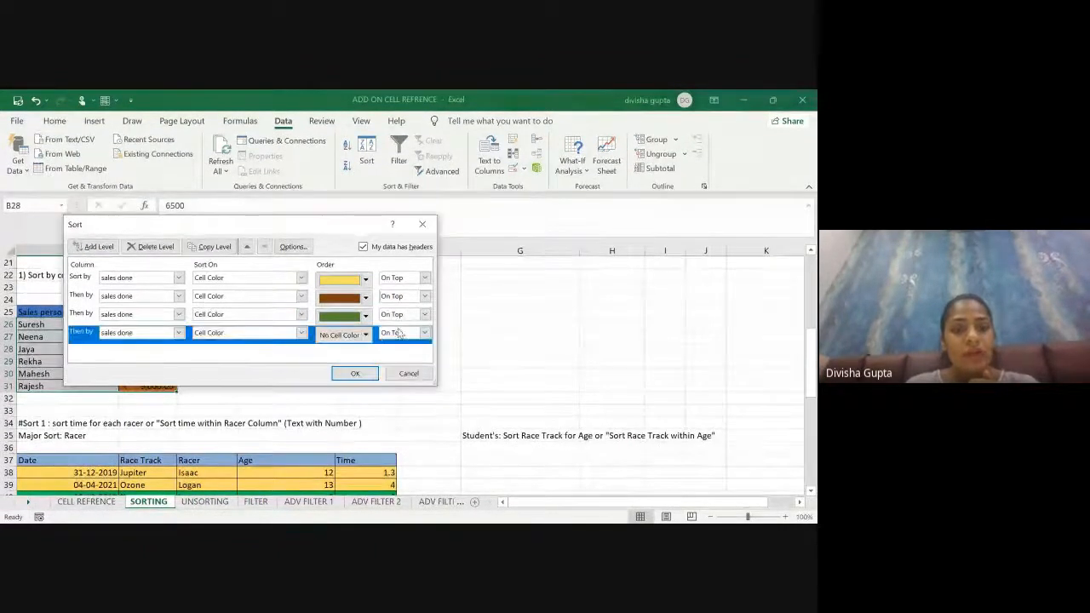
left_click(367, 336)
left_click(325, 376)
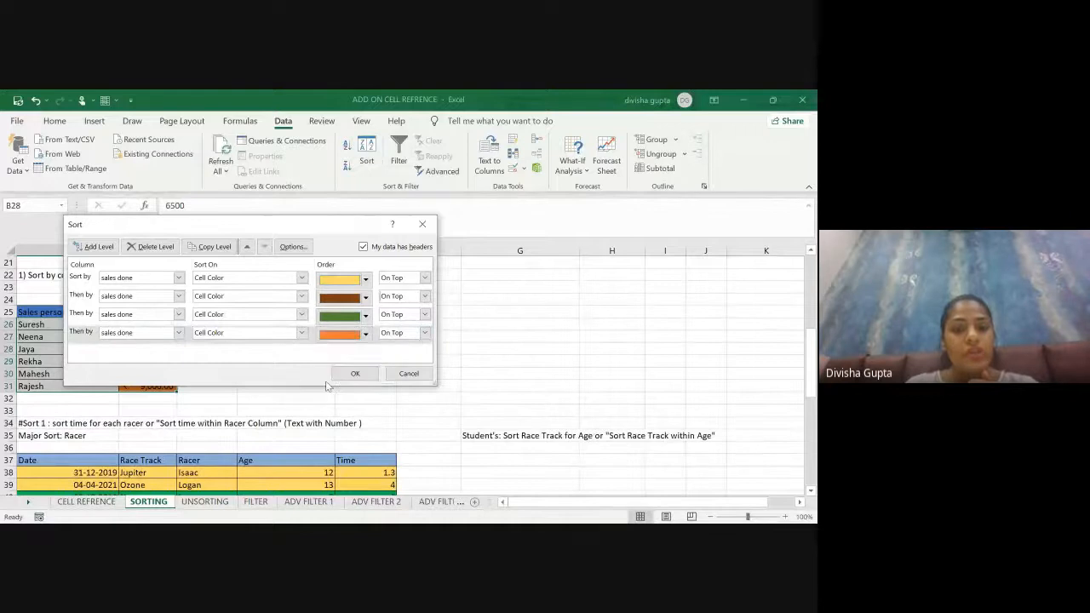
left_click(355, 373)
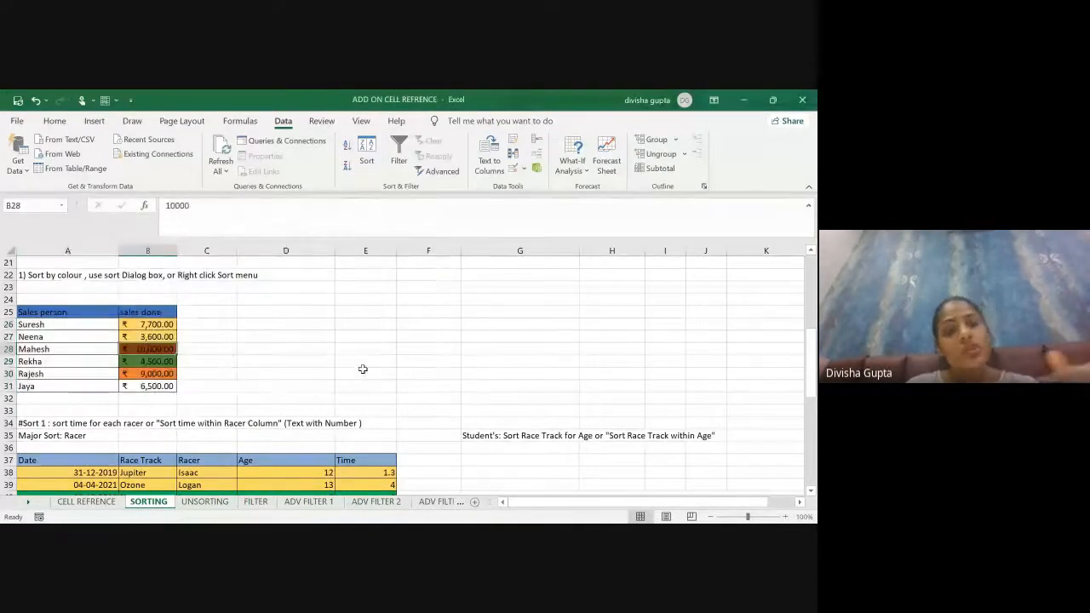
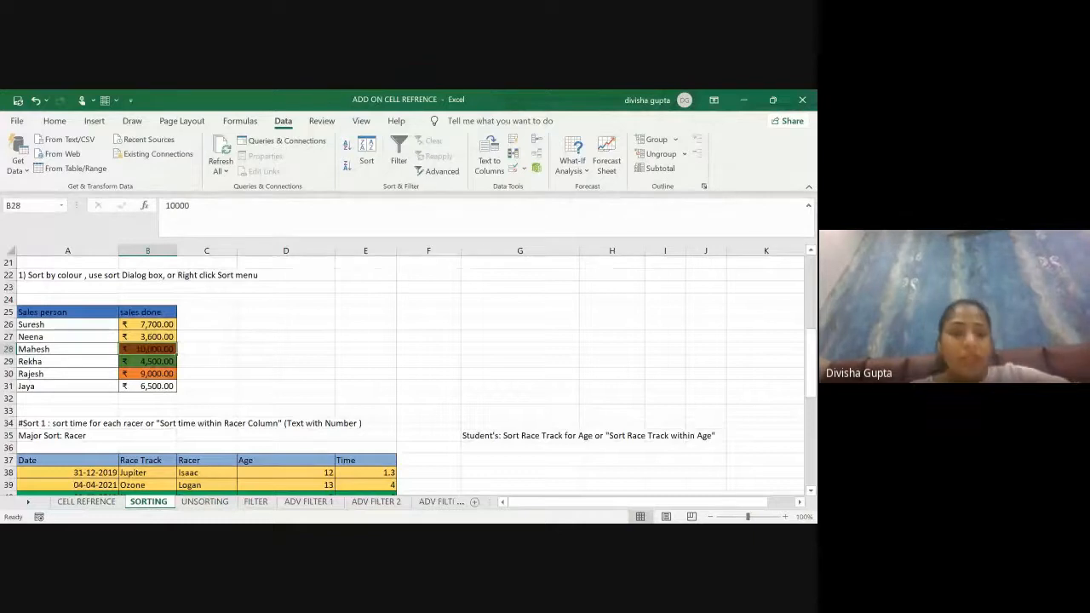
- Examine the Sort 1 task text and the Racer and Time columns of the race table in A37:E47
scroll(313, 412, "down", 3)
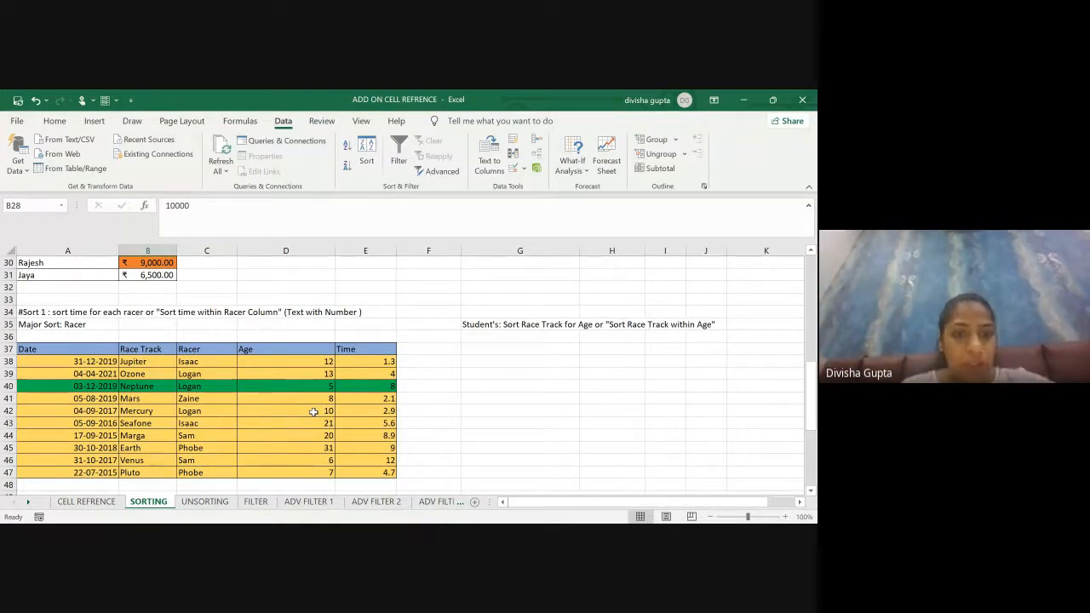
left_click(56, 321)
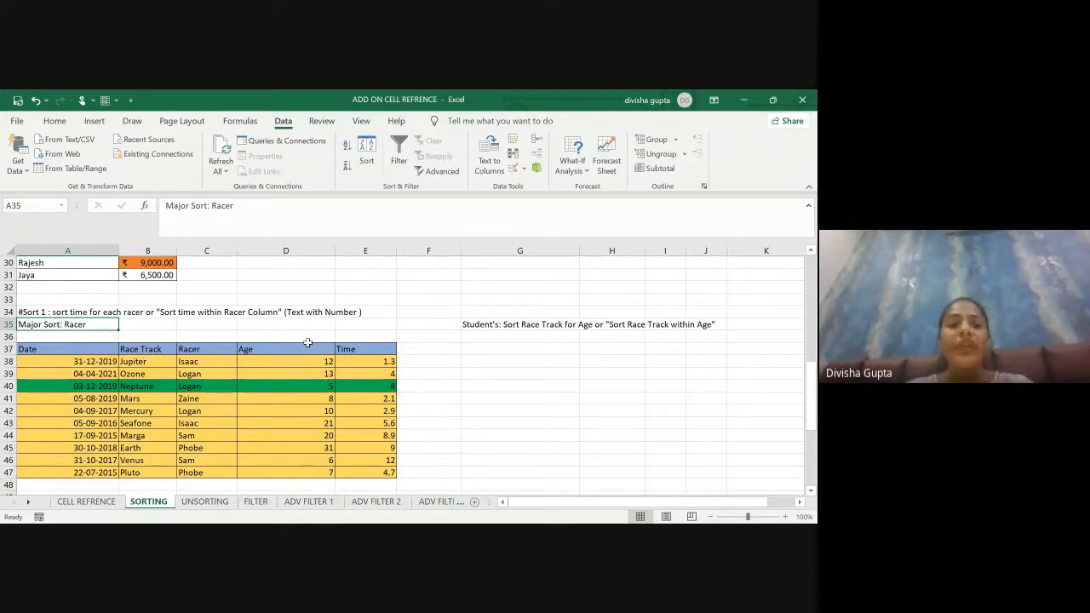
left_click(429, 386)
left_click(209, 400)
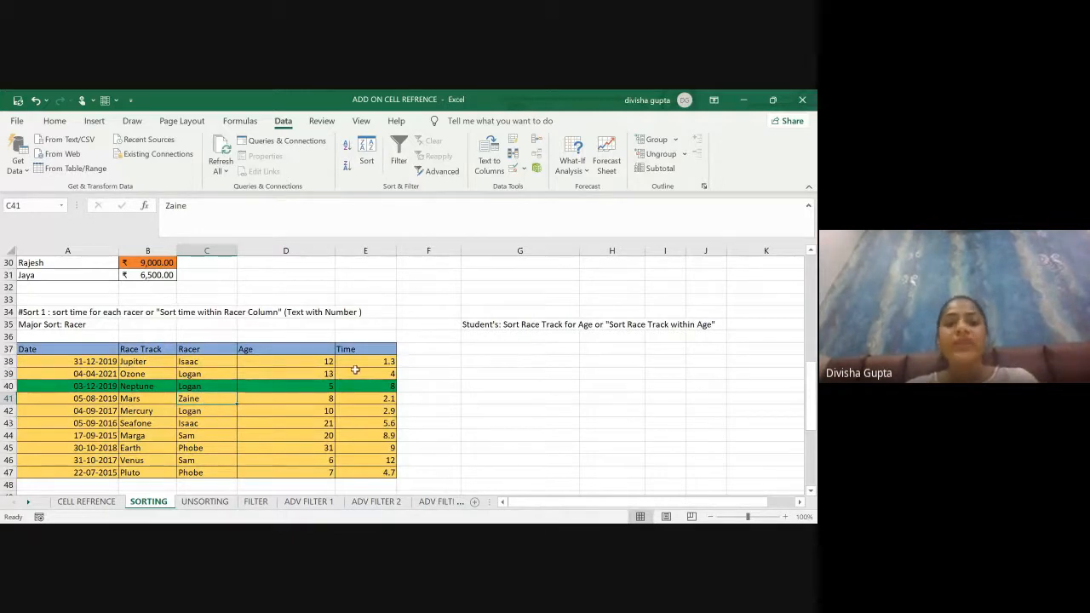
left_click(358, 410)
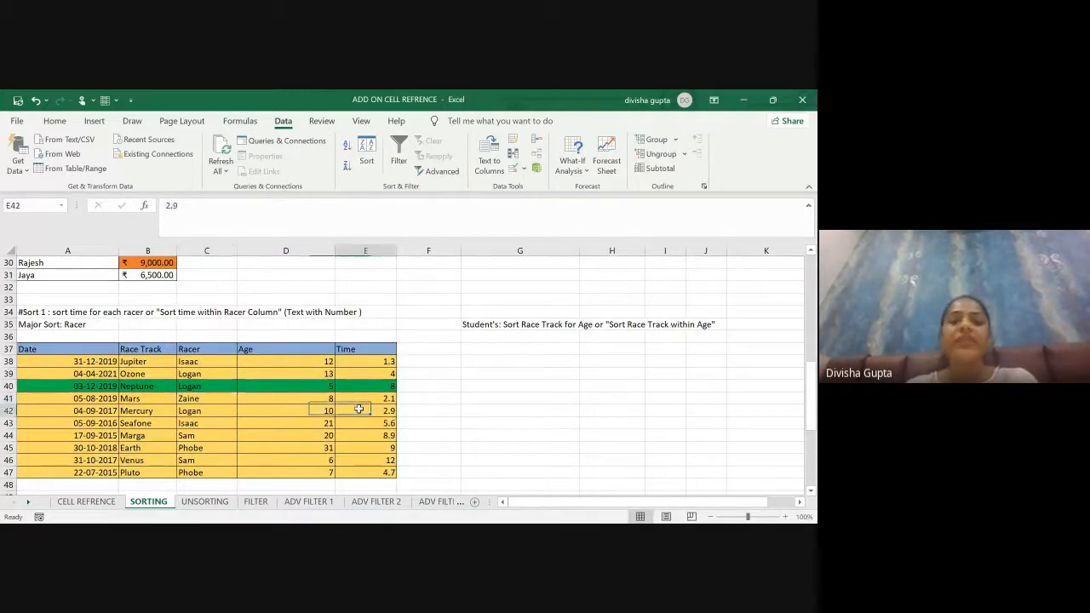
left_click(199, 409)
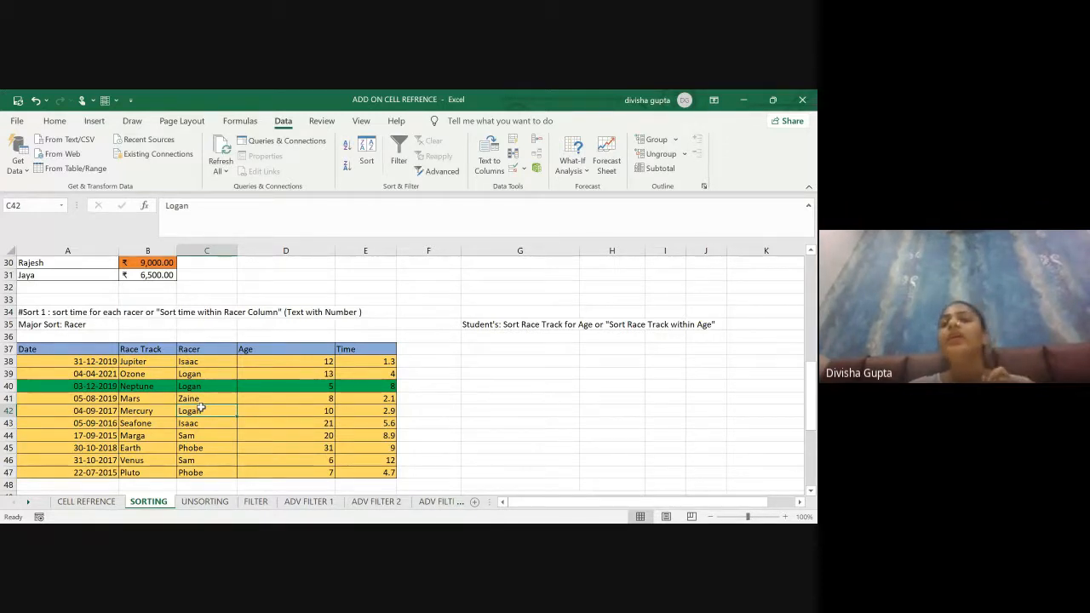
scroll(200, 407, "down", 1)
scroll(200, 407, "up", 1)
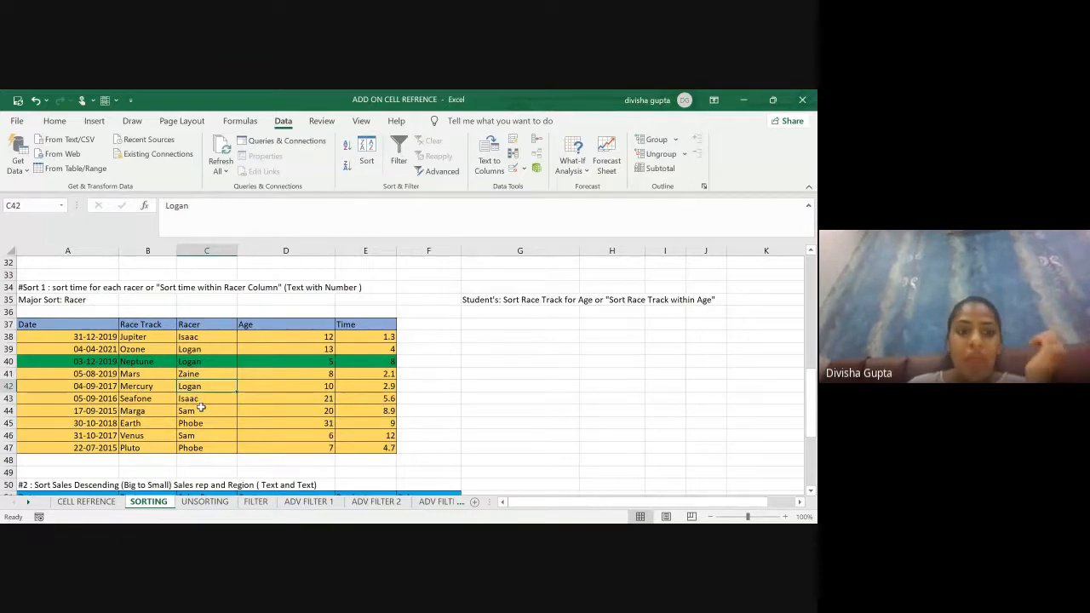
right_click(200, 408)
key("Escape")
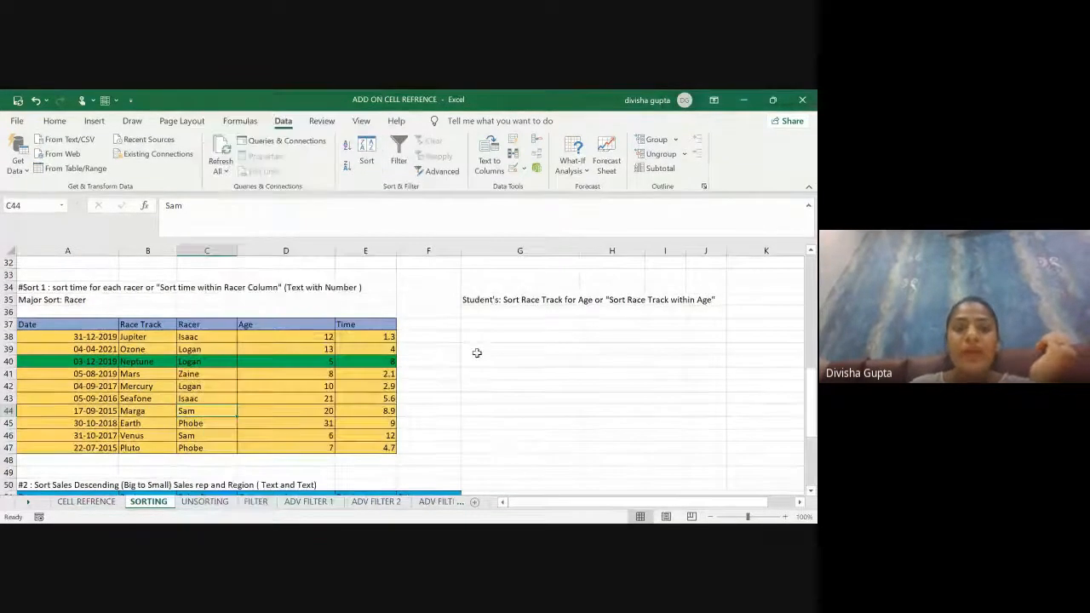
- Start a custom sort of the race table in A37:E47 by Racer on Cell Values, A to Z
left_click(196, 388)
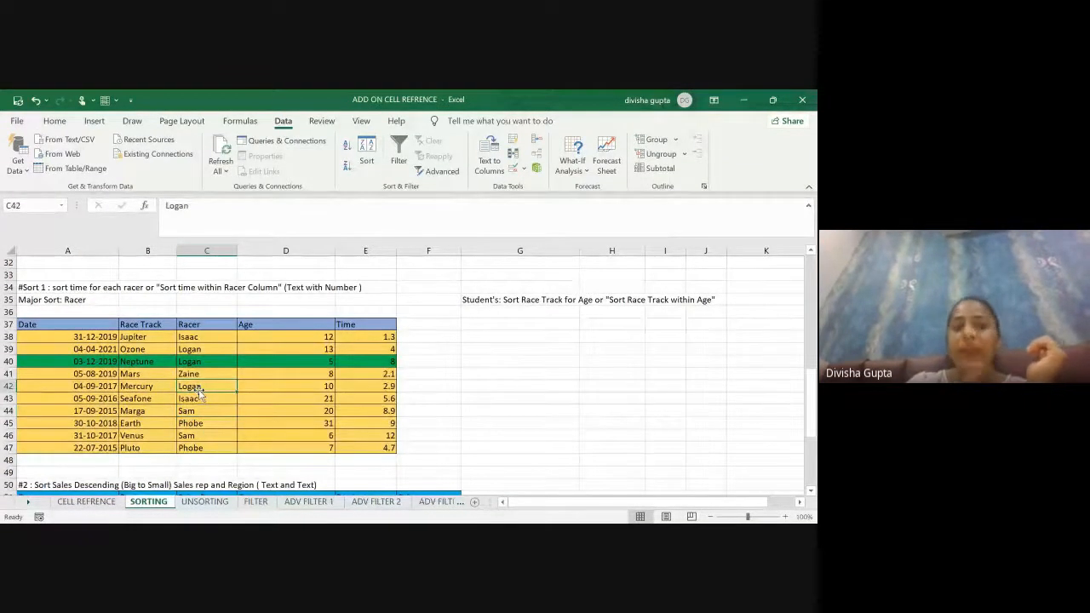
left_click(369, 165)
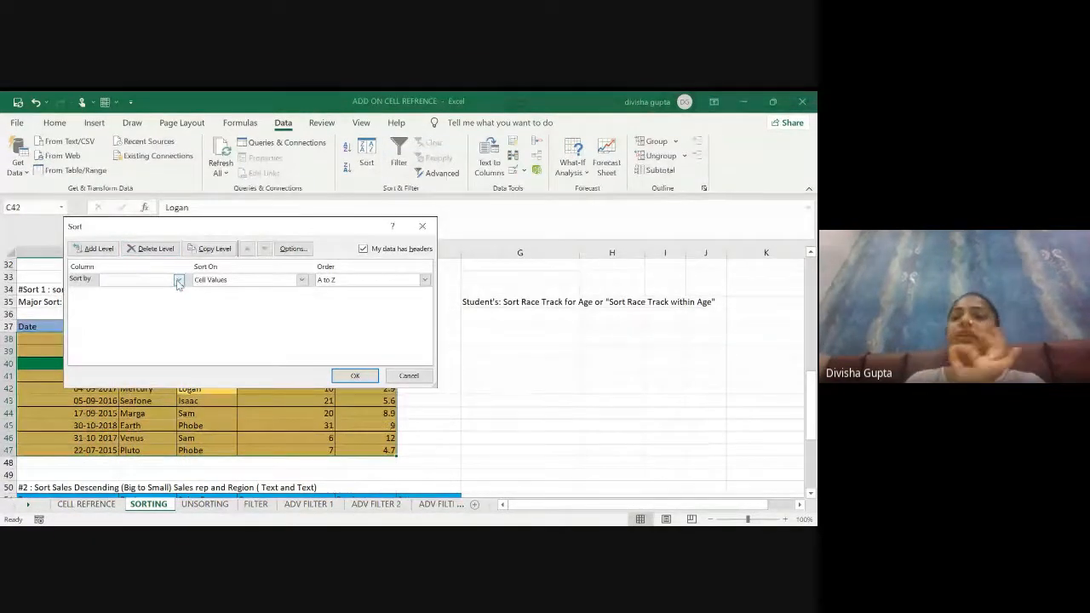
left_click(178, 280)
left_click(144, 313)
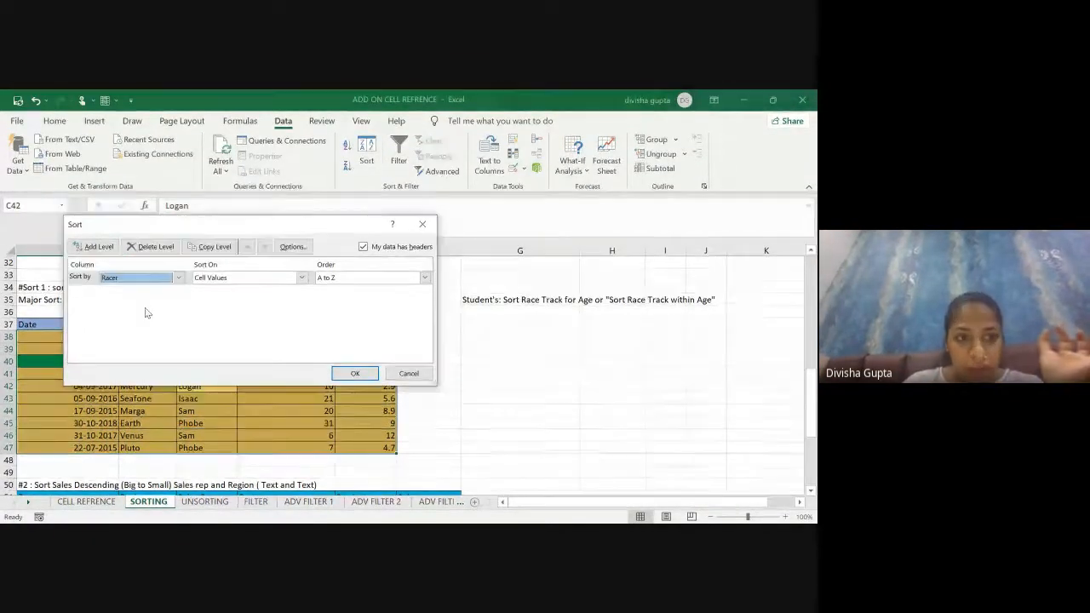
left_click(301, 280)
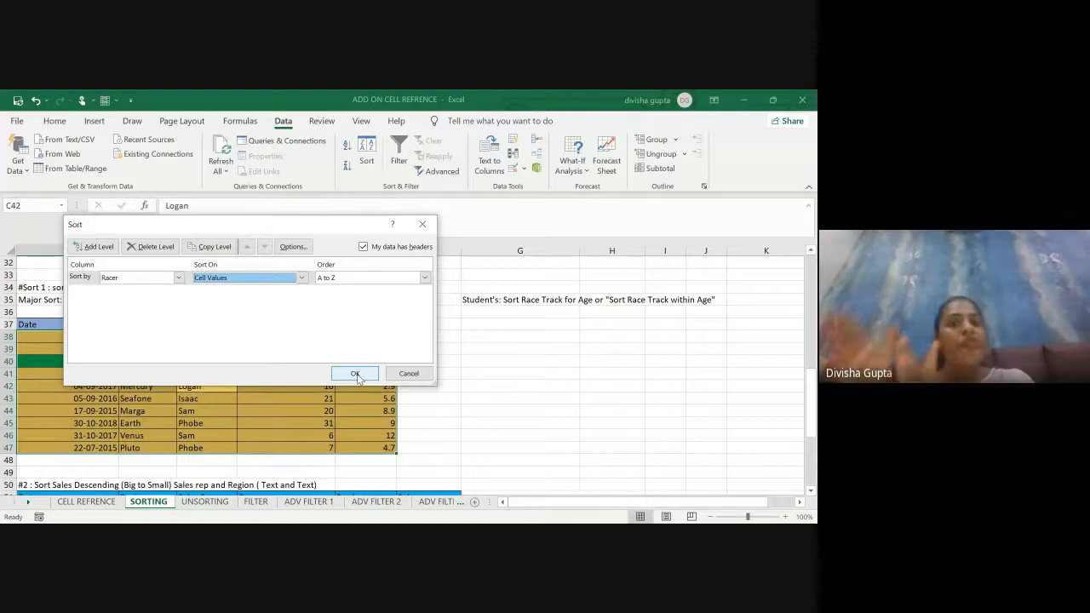
- Add a second sort level on Time by Cell Values, Smallest to Largest, and apply it to the race table
left_click(95, 247)
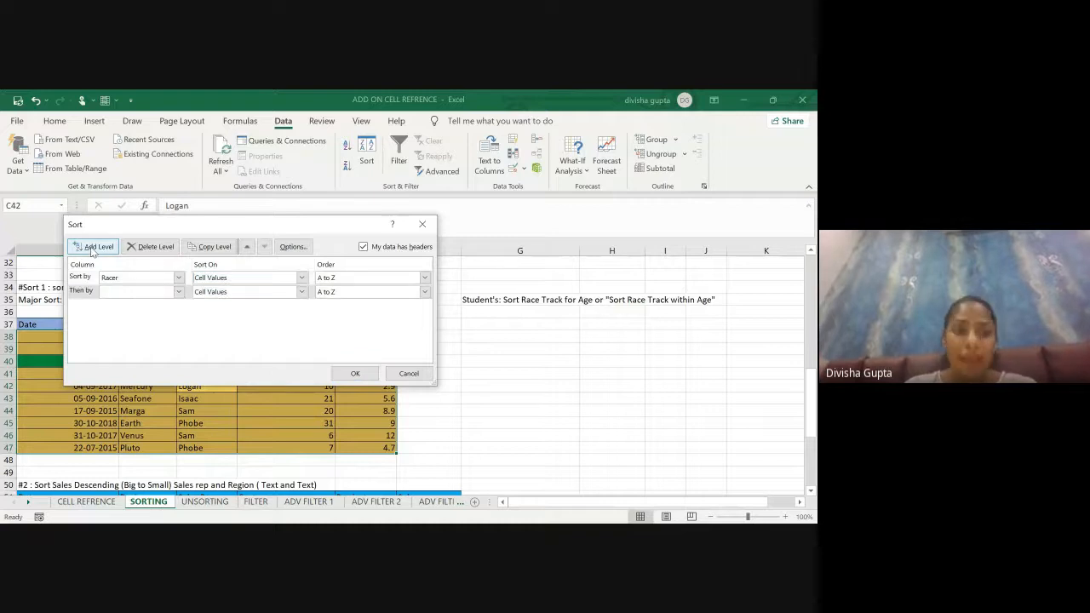
left_click(113, 294)
left_click(120, 342)
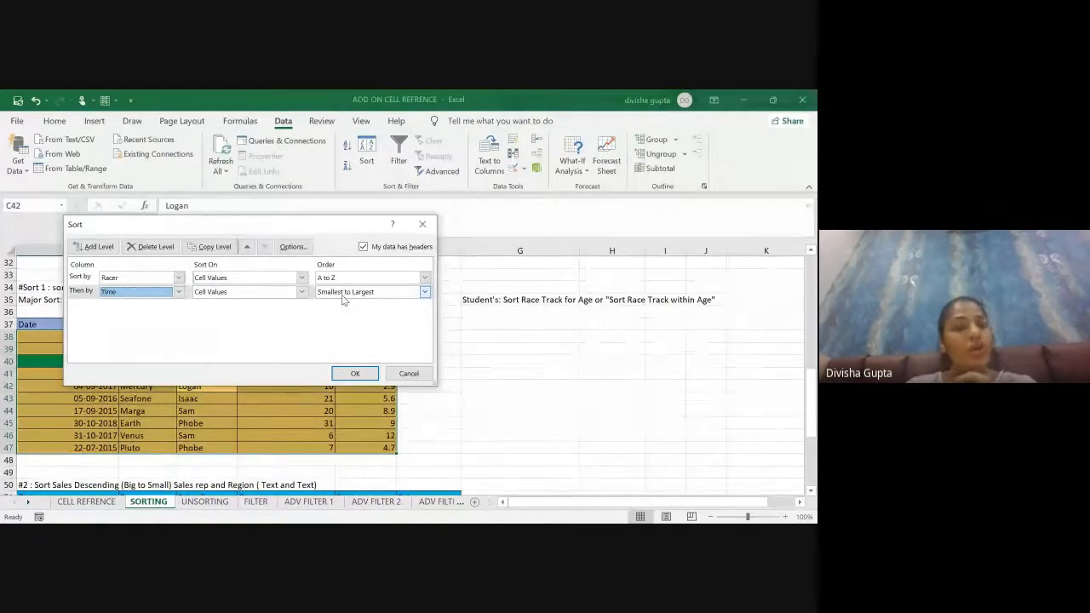
left_click(355, 373)
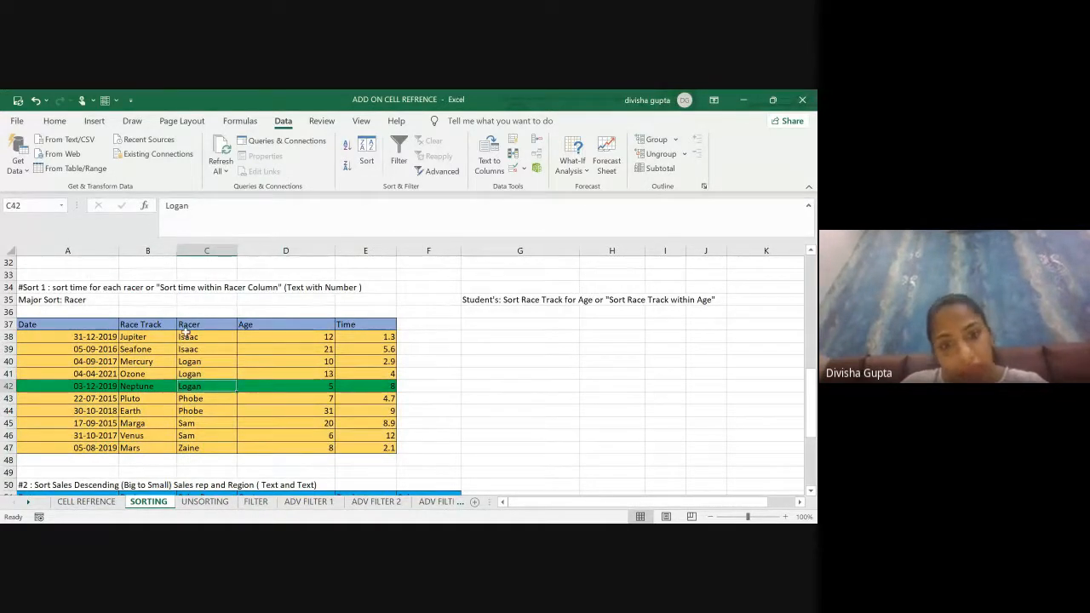
- Check the order of the Racer names in C38:C47 and the Time values within each racer
left_click(361, 337)
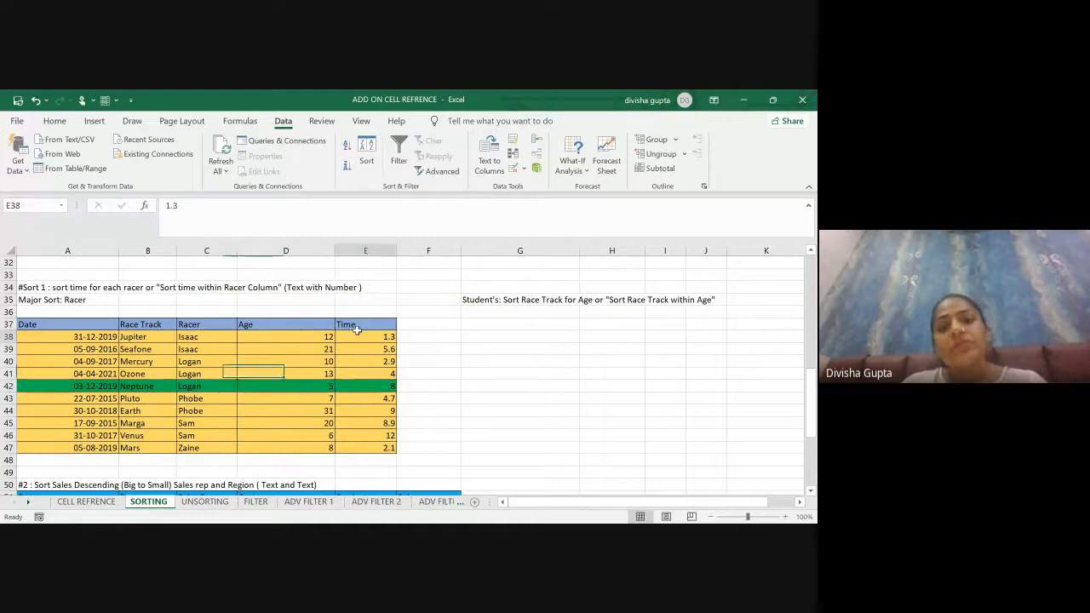
left_click(211, 340)
key("Down")
key("Down")
key("Down")
key("Down")
key("Down")
key("Down")
key("Down")
key("Down")
key("Down")
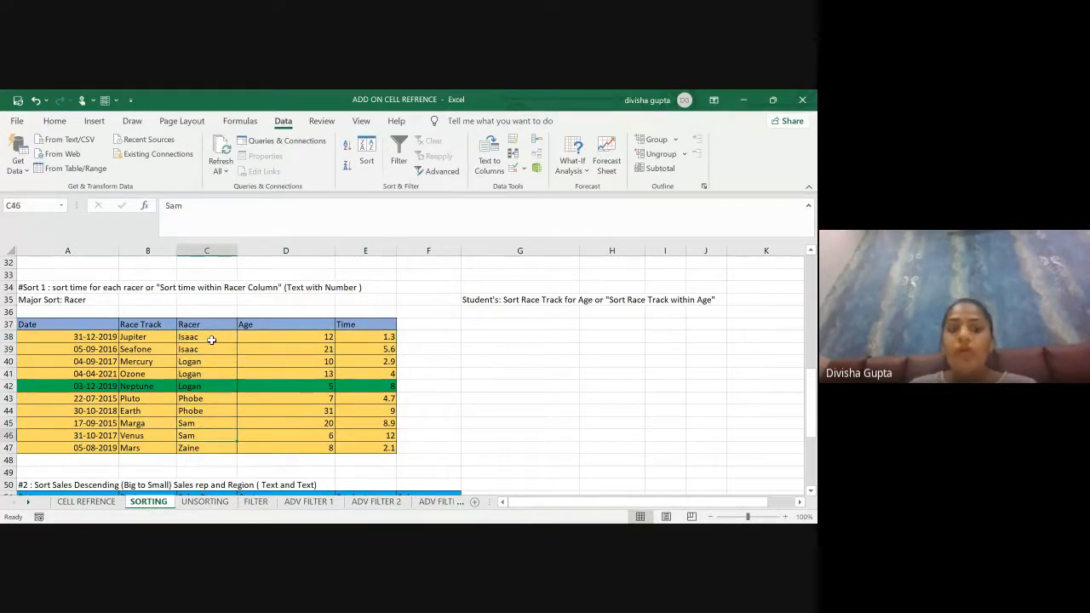
key("Up")
left_click(211, 340)
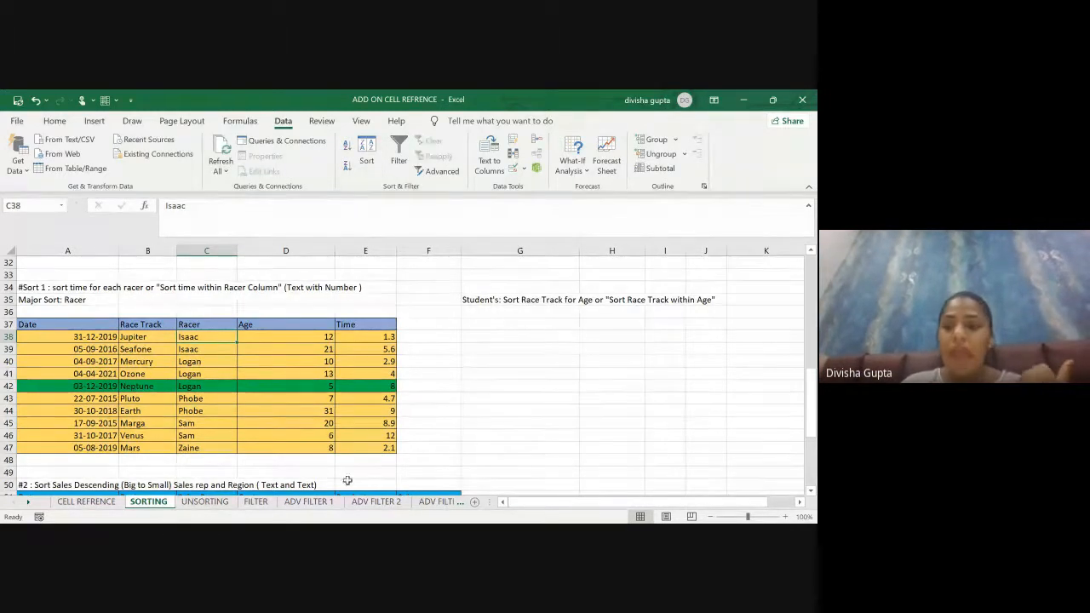
- Undo the Racer and Time sort of the race table
left_click(209, 400)
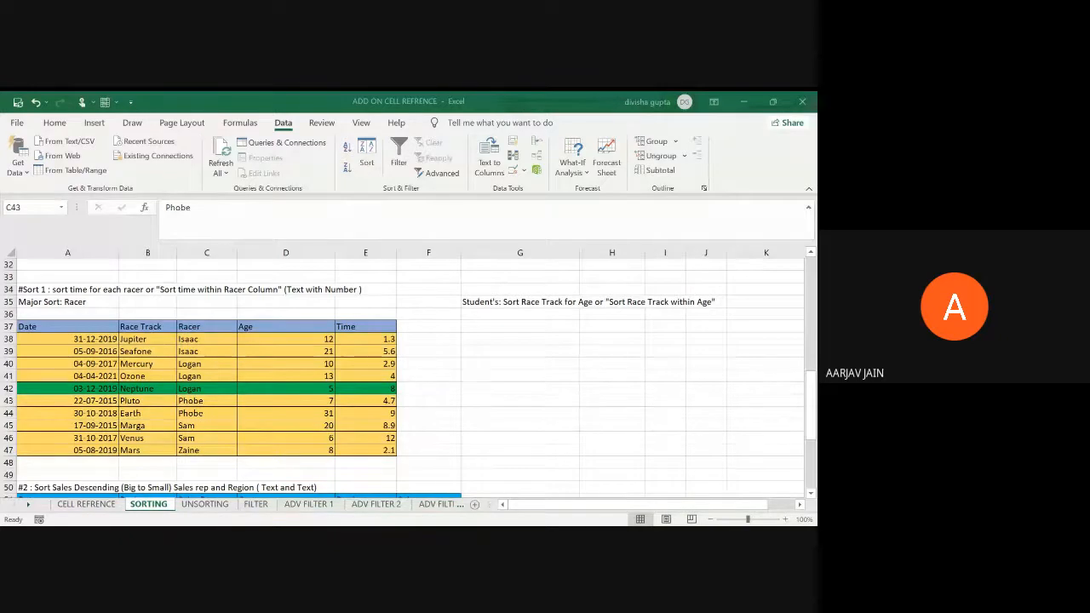
key("ctrl+z")
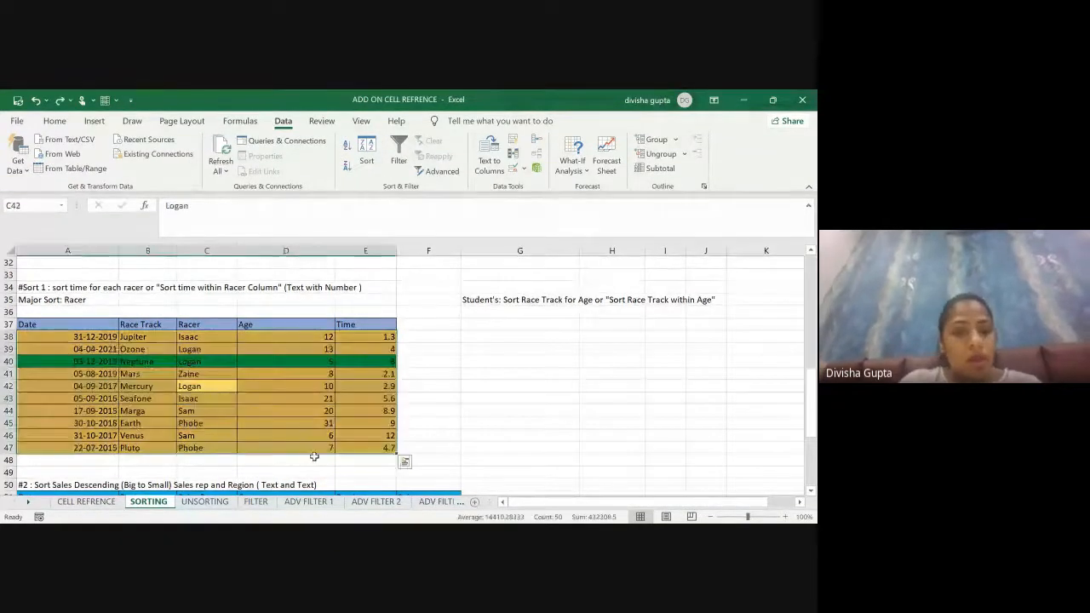
left_click(304, 394)
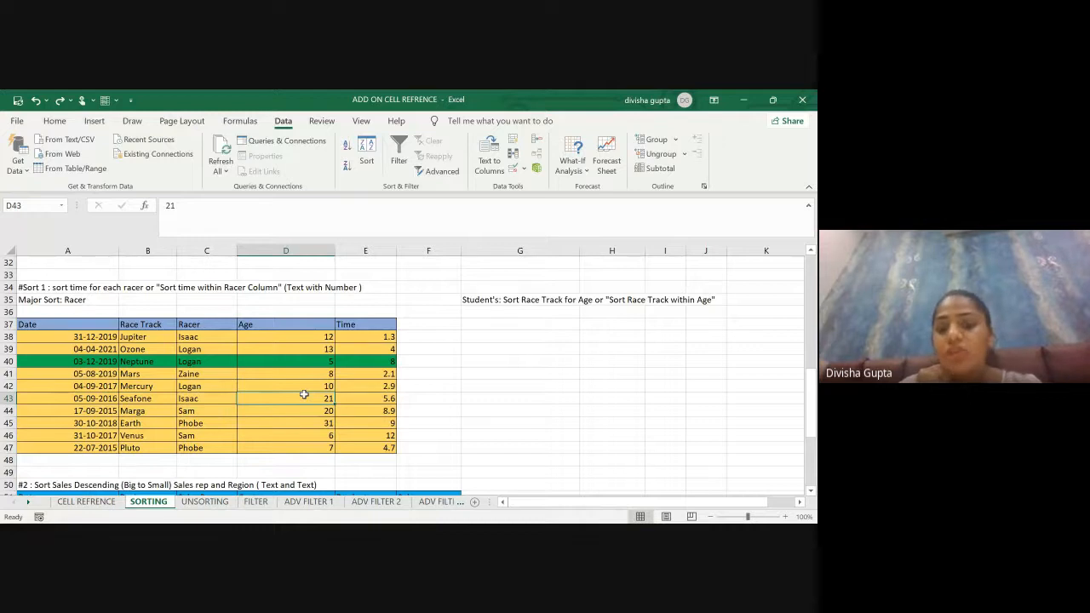
- Compare the Racer and Time entries in rows 45 and 47 of the race table
left_click(366, 448)
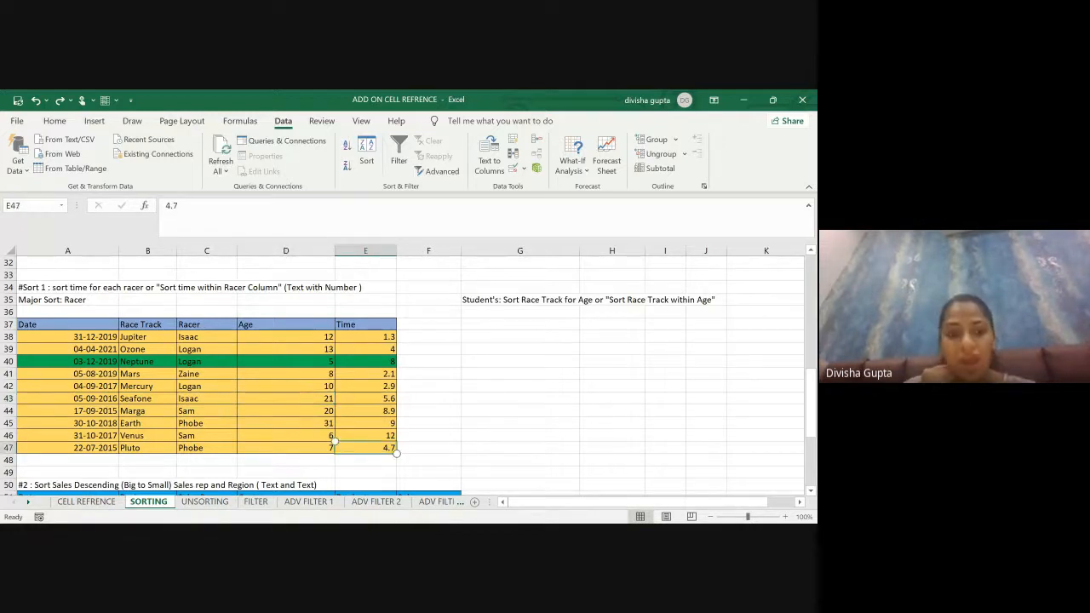
left_click(206, 423)
left_click(366, 423)
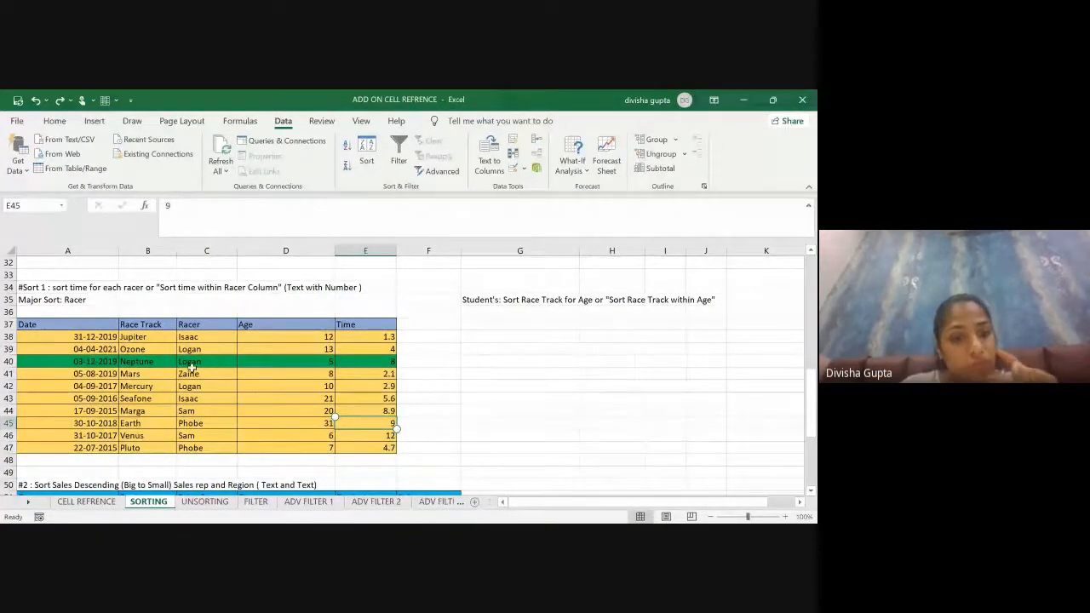
left_click(190, 423)
left_click(201, 448)
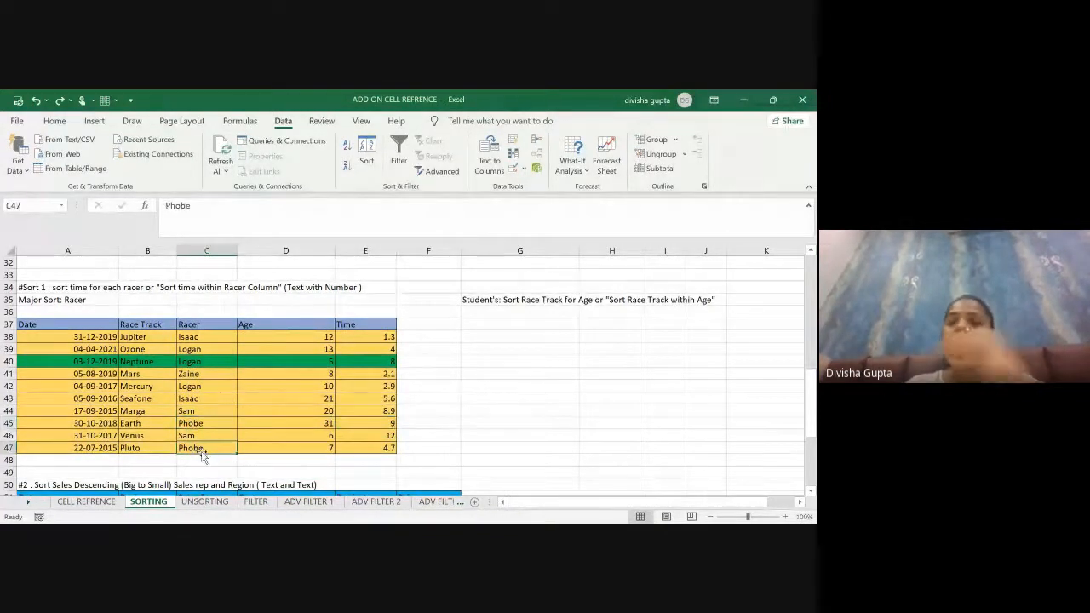
left_click(191, 423)
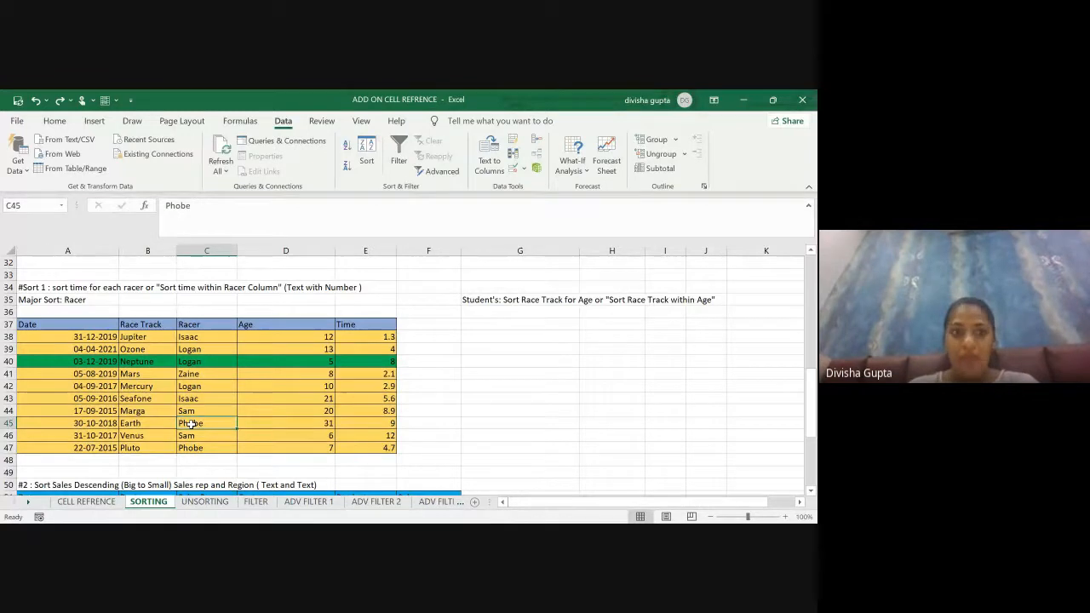
- Start a custom sort of the race table with Racer as the first level, on Cell Values, A to Z
left_click(207, 339)
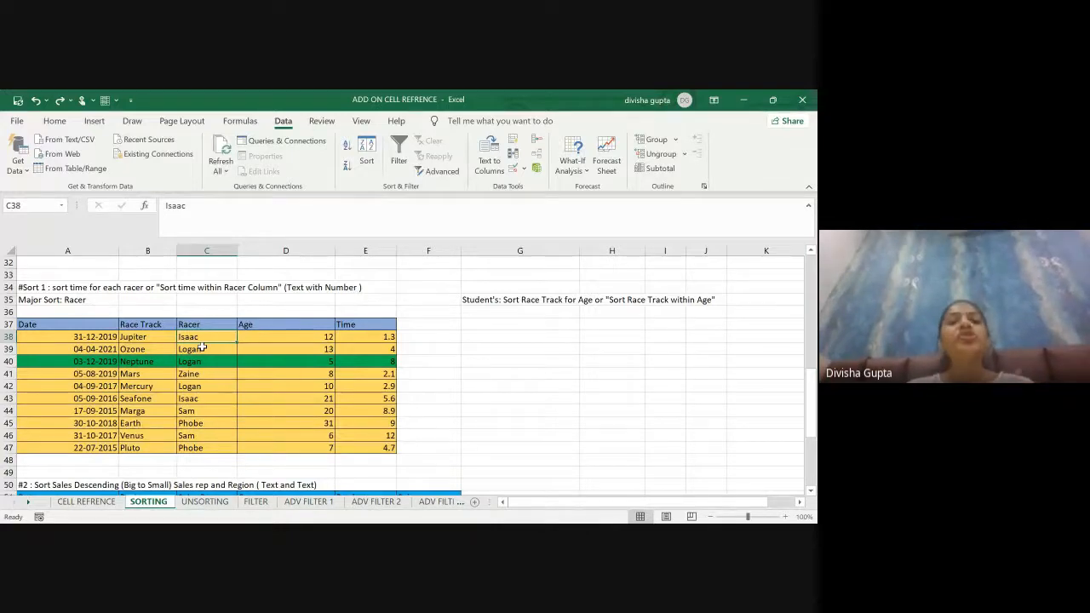
left_click(183, 399)
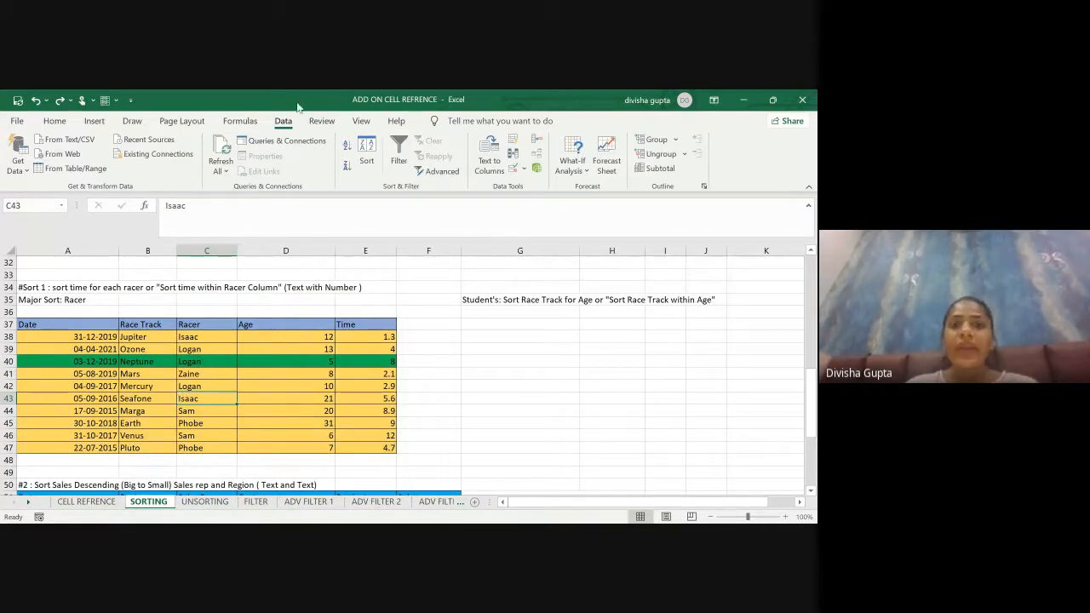
left_click(366, 151)
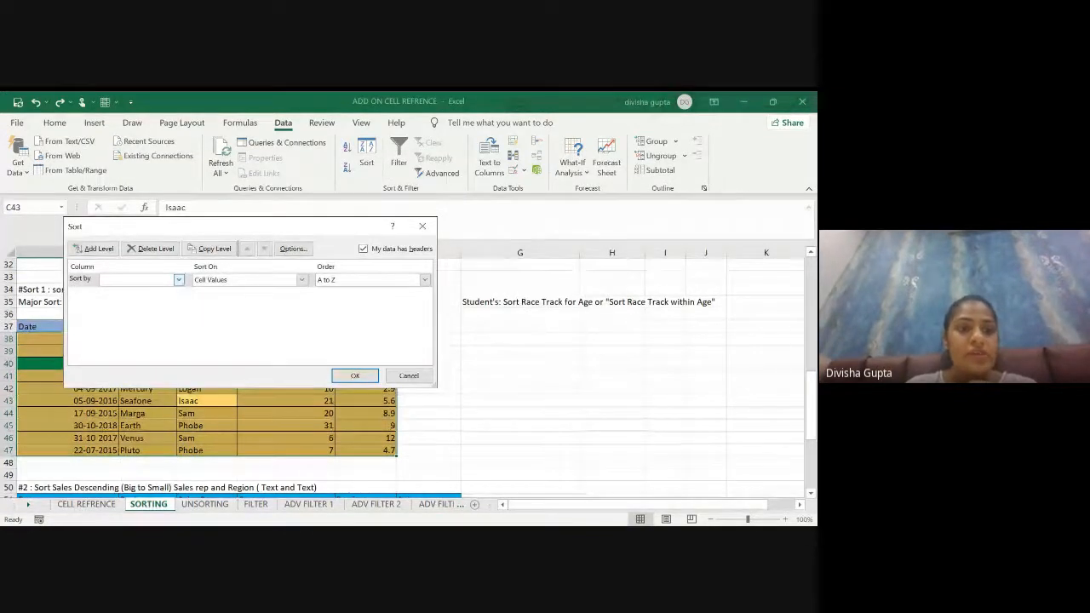
left_click(178, 280)
left_click(134, 317)
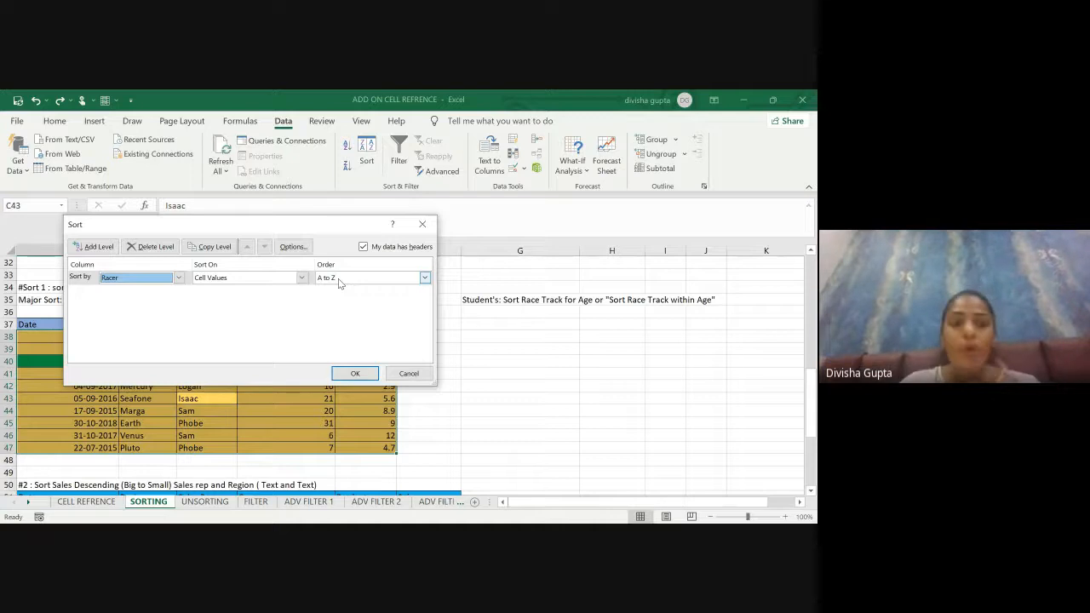
- Add a second level on Time by Cell Values, Smallest to Largest, and apply the sort to the race table
left_click(93, 247)
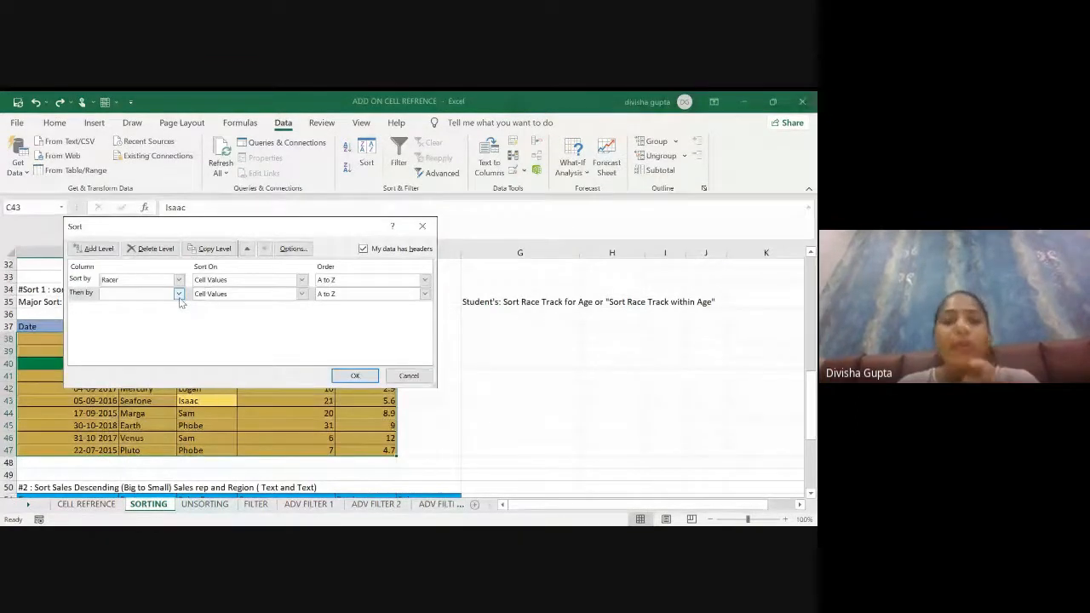
left_click(179, 293)
left_click(134, 346)
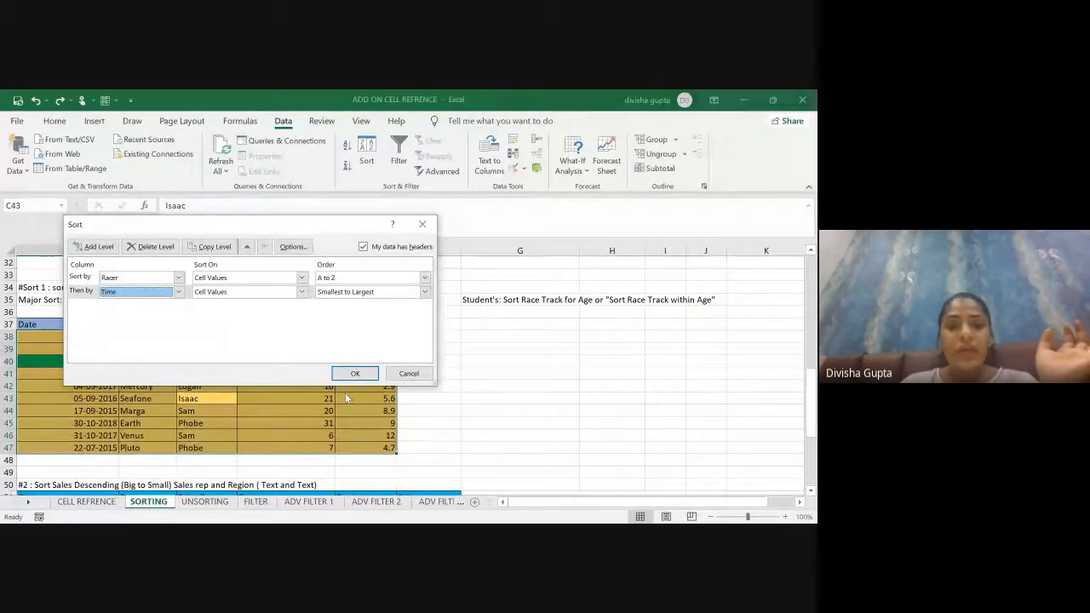
left_click(356, 374)
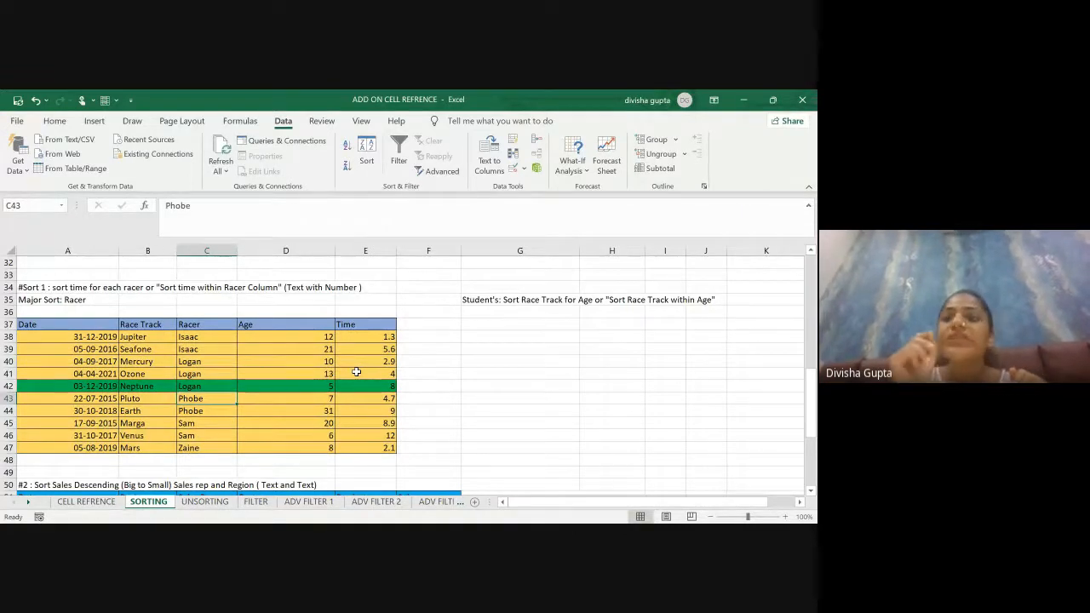
- Check the order of the Time values in E40:E42 for the racer listed in those rows
left_click(359, 361)
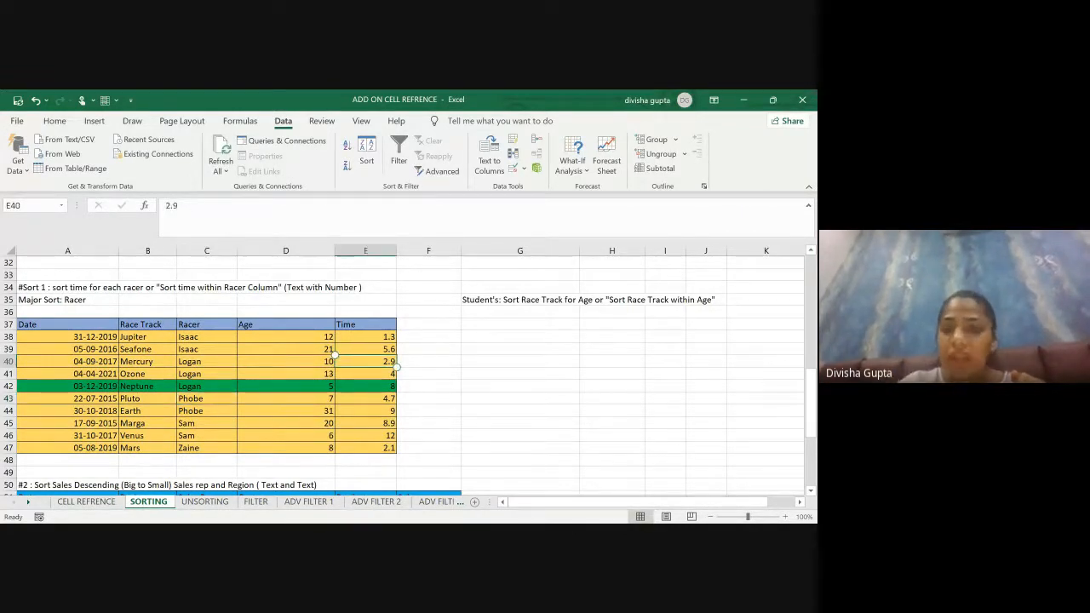
left_click(365, 374)
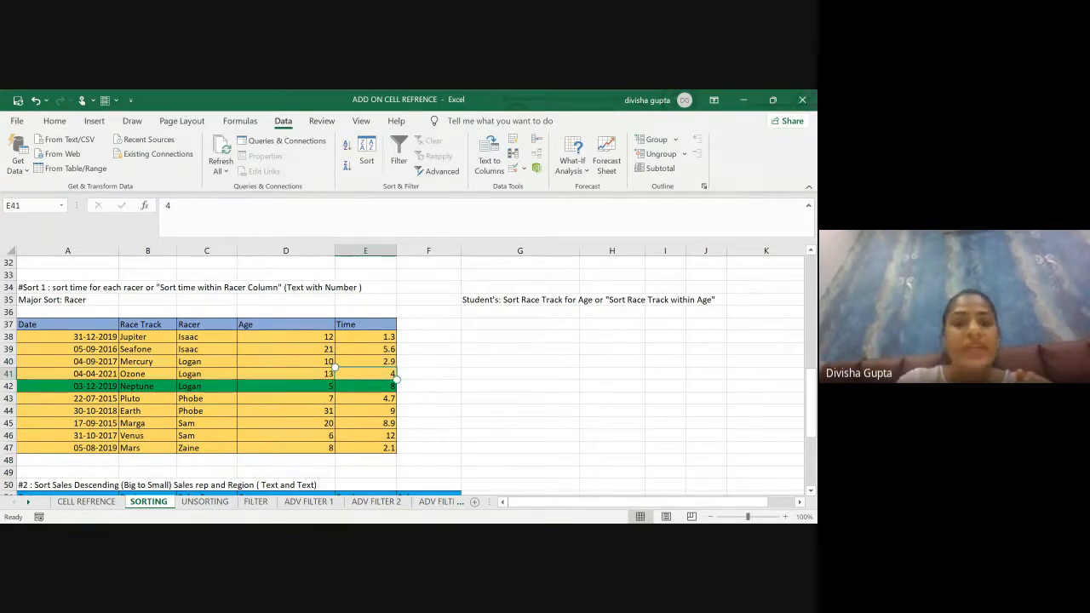
left_click(366, 386)
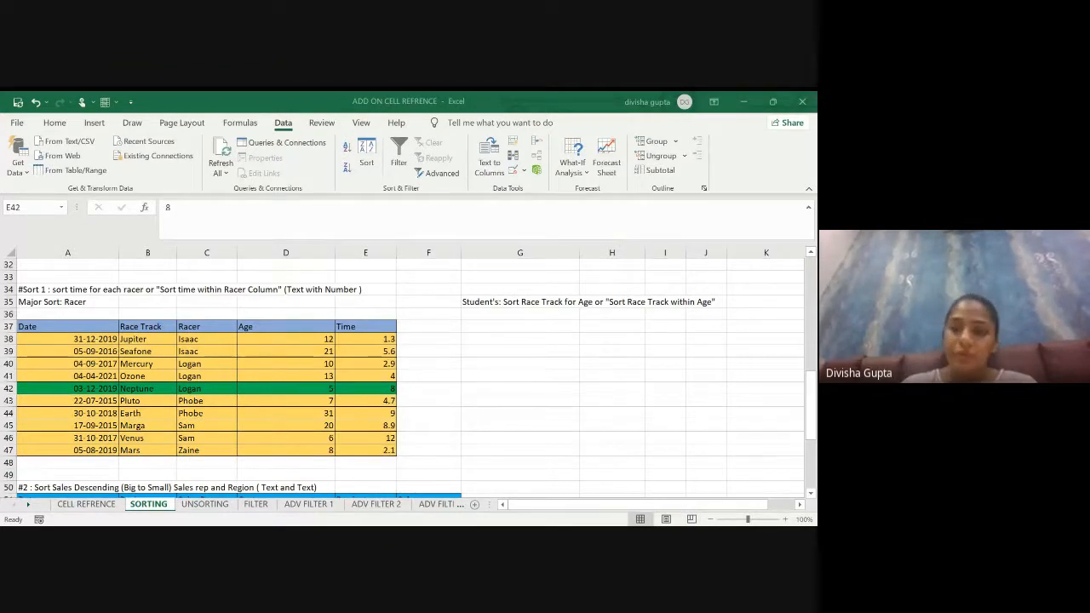
left_click(559, 385)
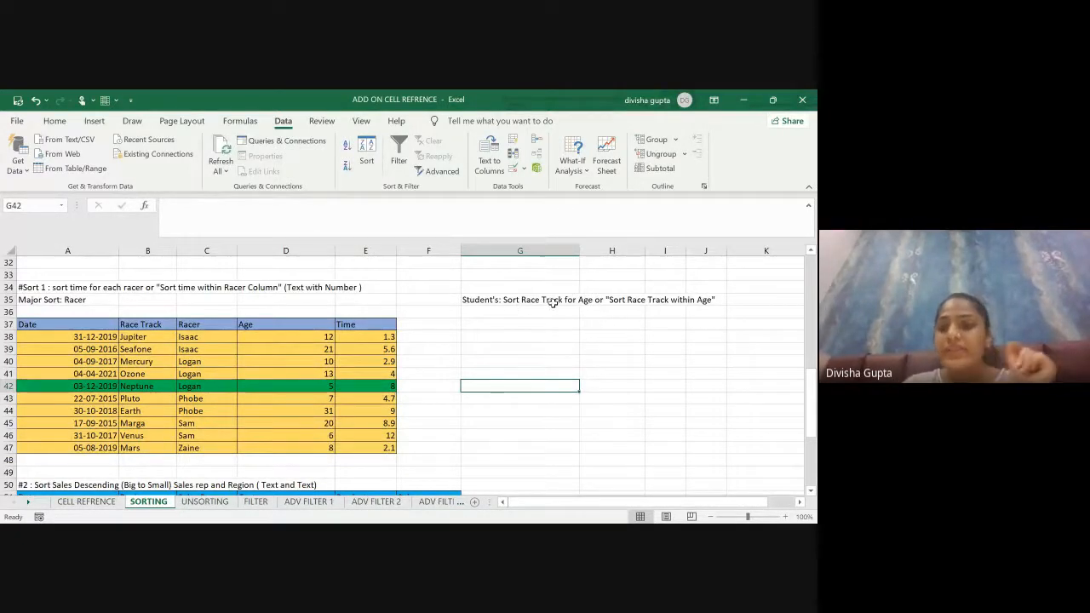
- Undo the last sort of the race table under "Sort 1"
left_click(143, 361)
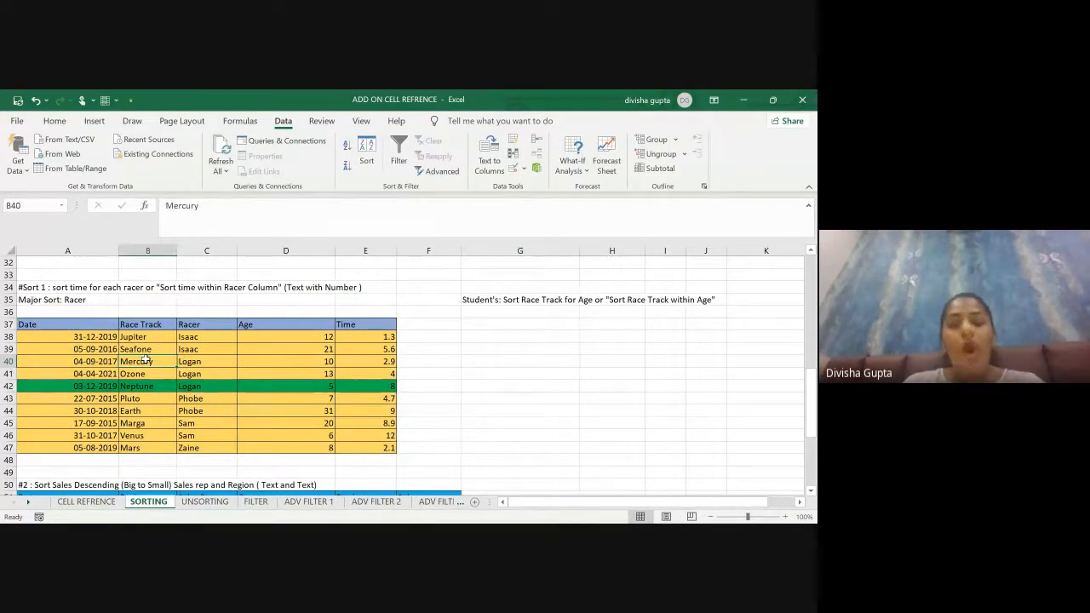
left_click(286, 362)
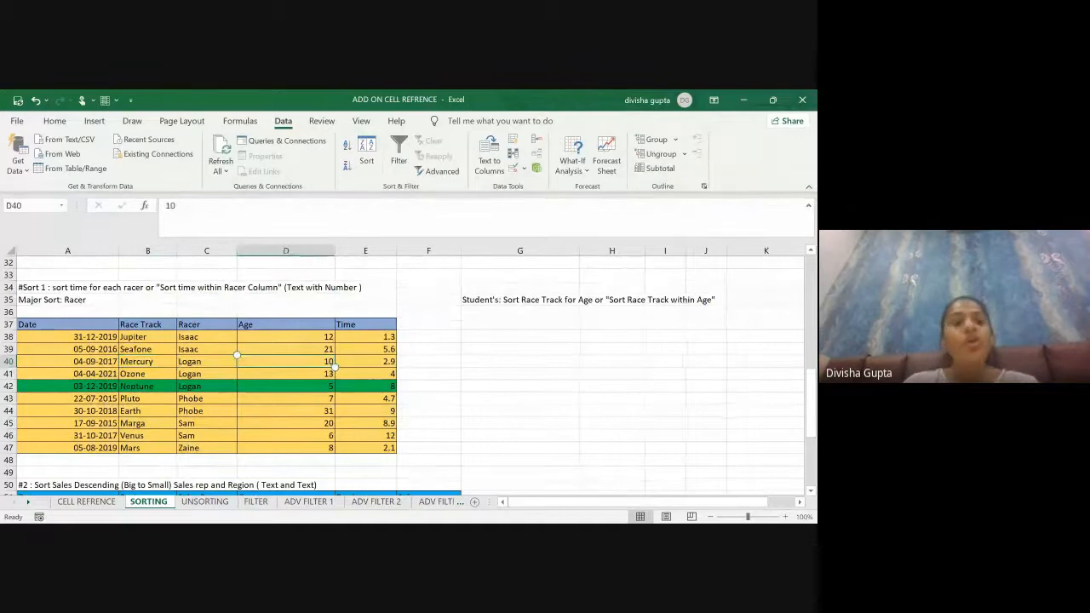
left_click(126, 337)
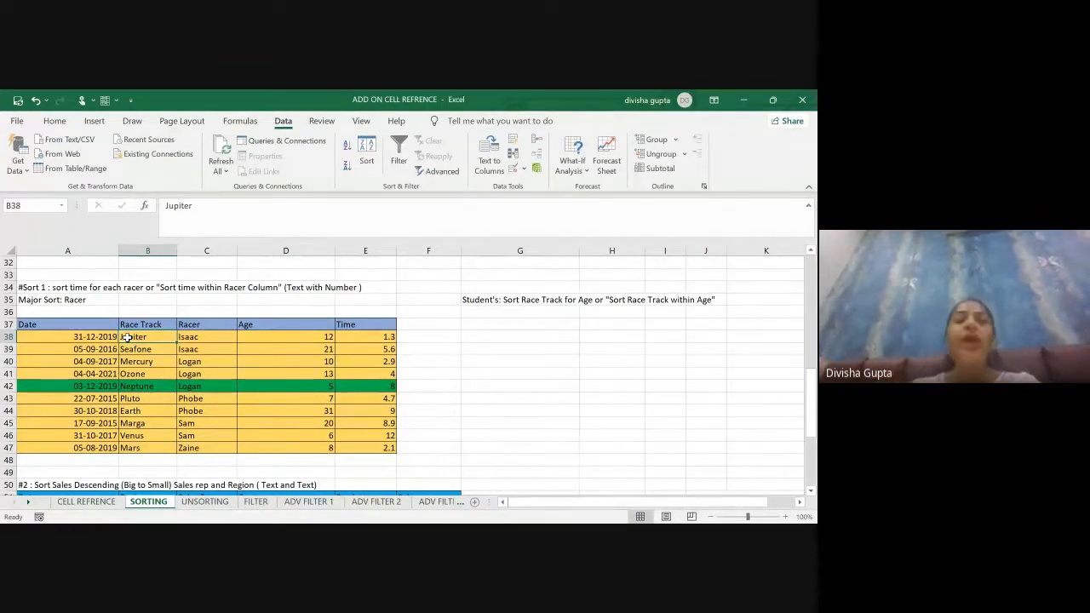
left_click(134, 362)
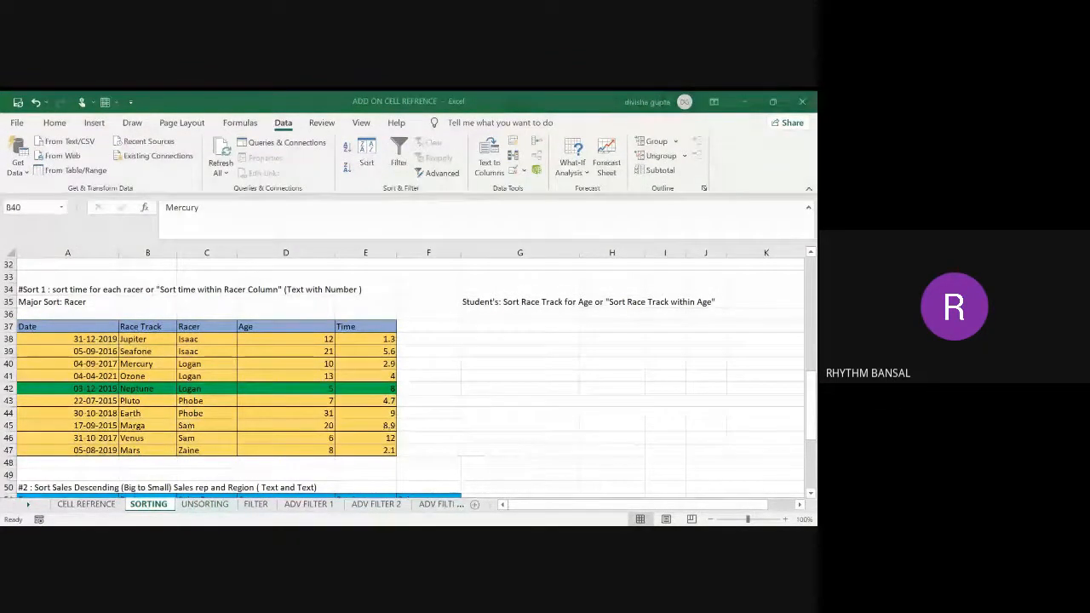
key("ctrl+z")
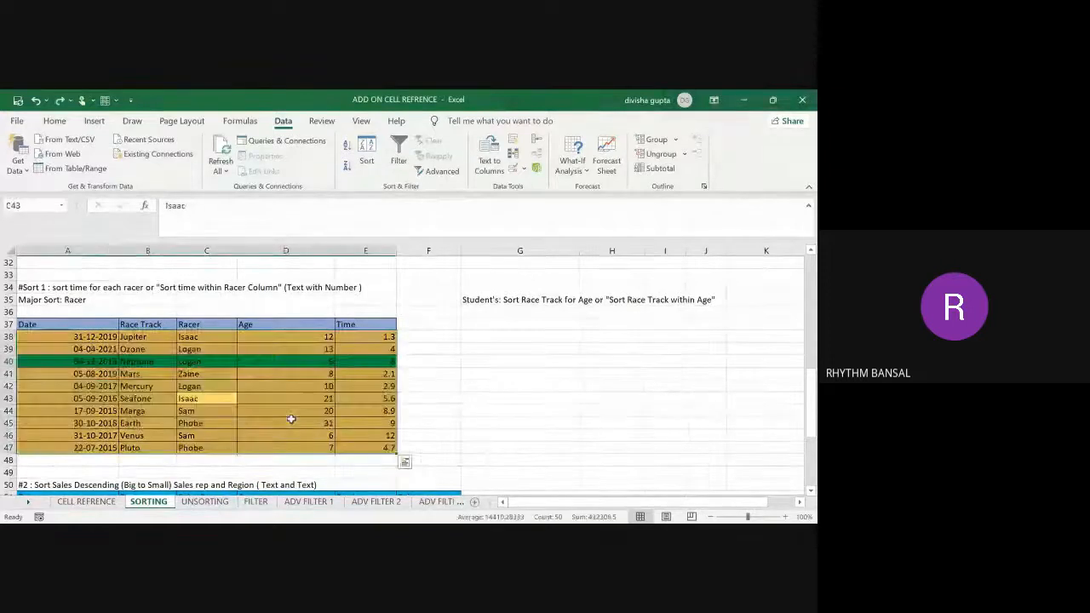
left_click(562, 339)
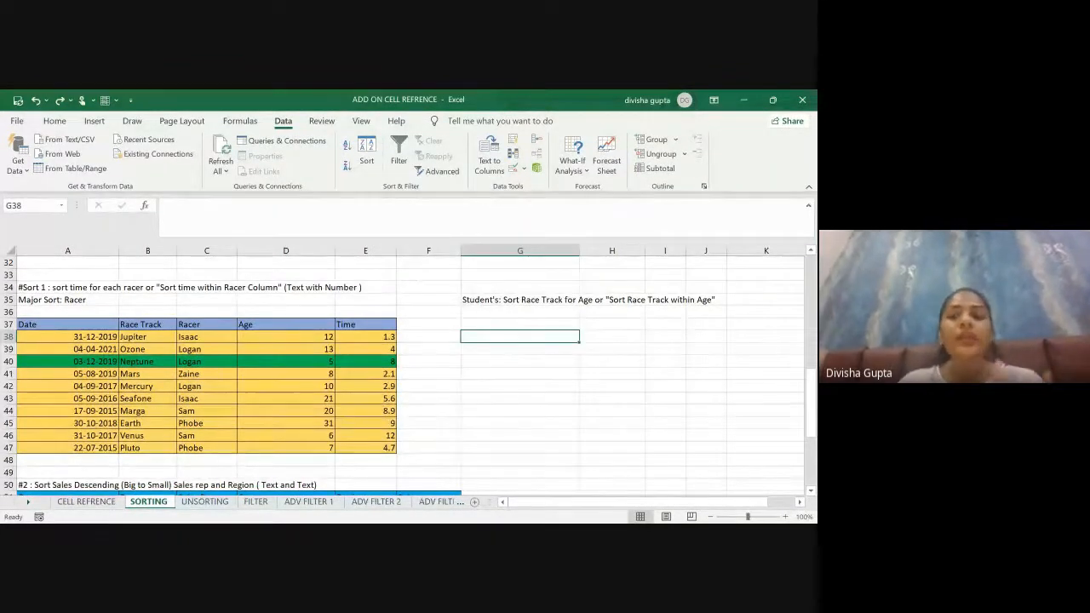
- Sort the race table by Race Track from A to Z, then by Age from Smallest to Largest
left_click(139, 349)
left_click(147, 386)
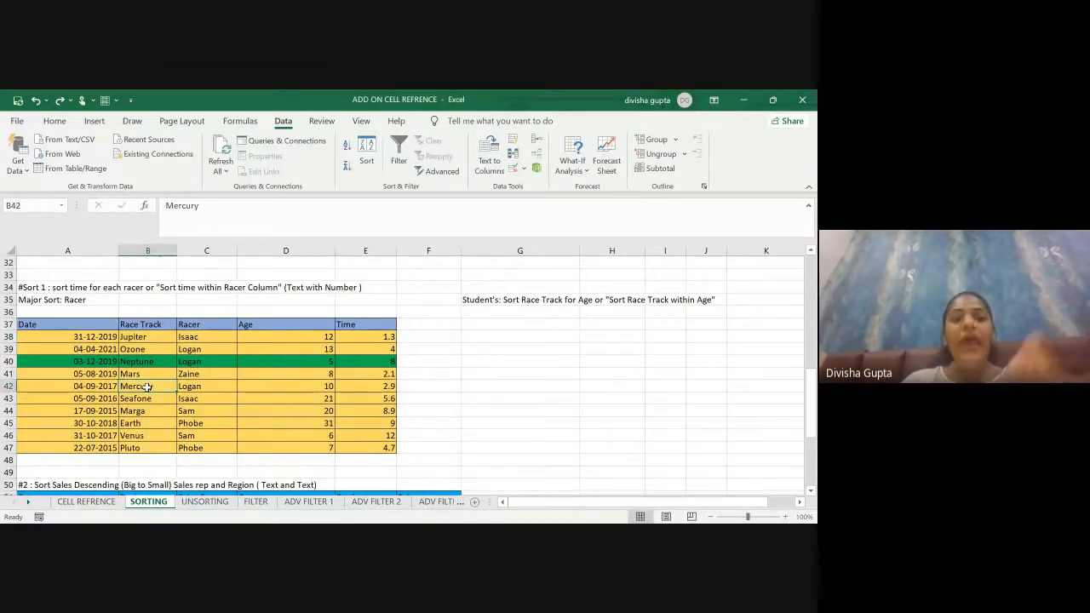
left_click(267, 350)
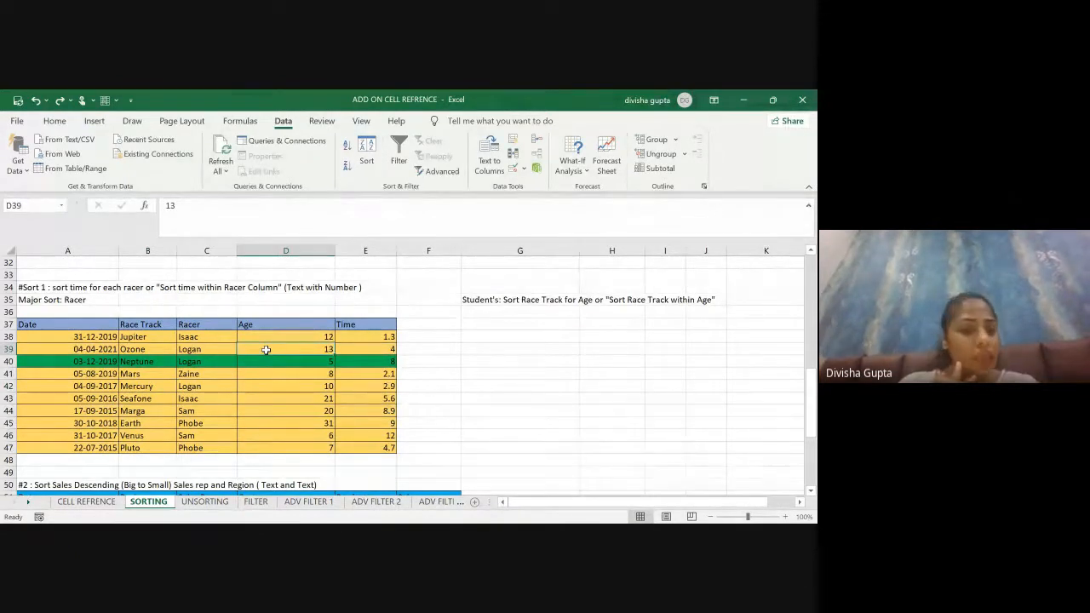
left_click(146, 373)
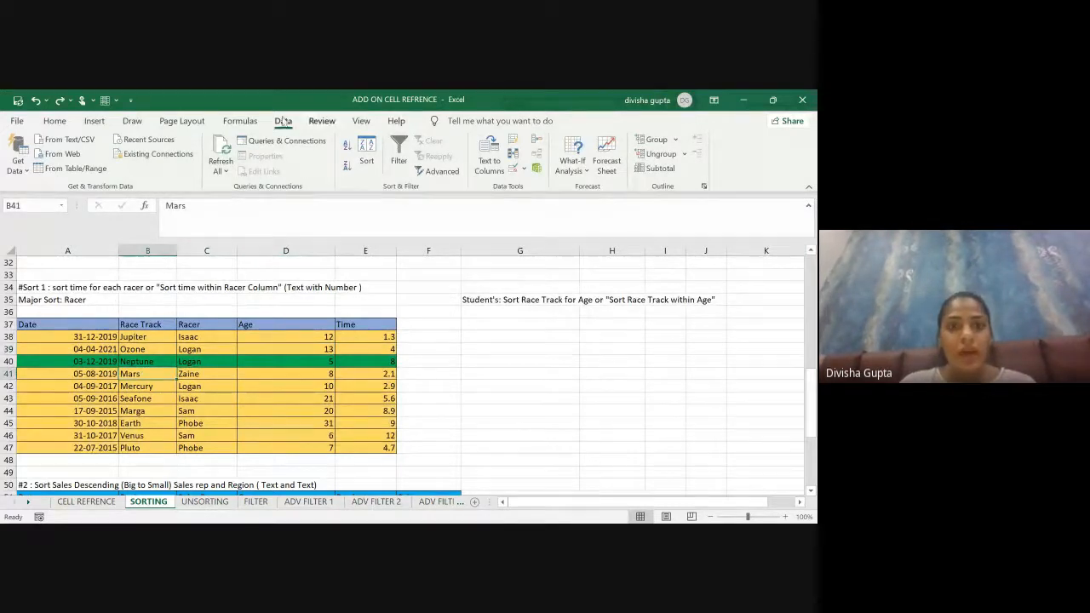
left_click(366, 154)
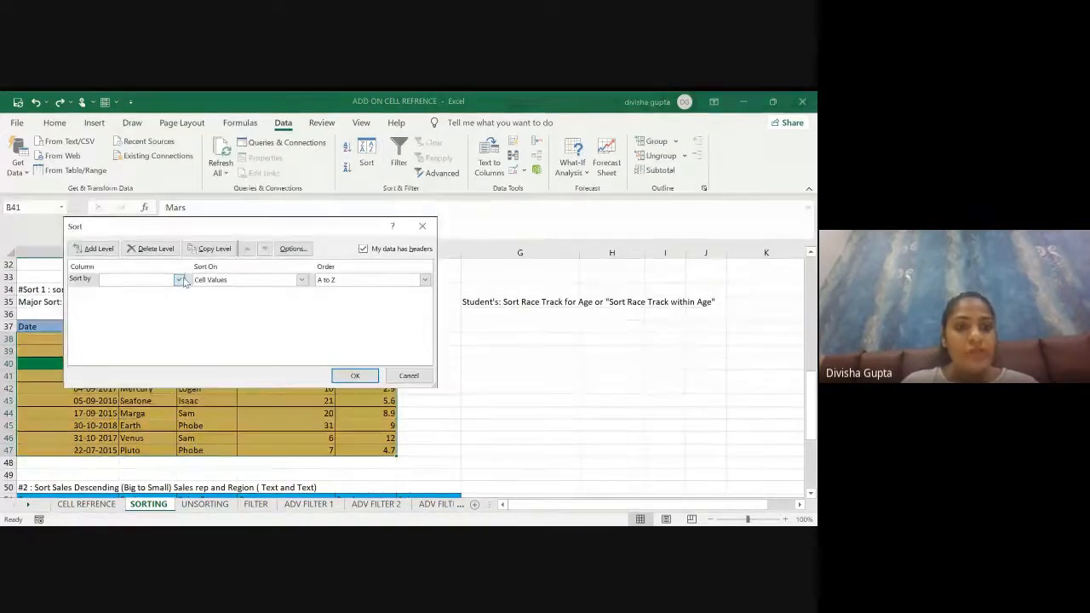
left_click(179, 279)
left_click(133, 302)
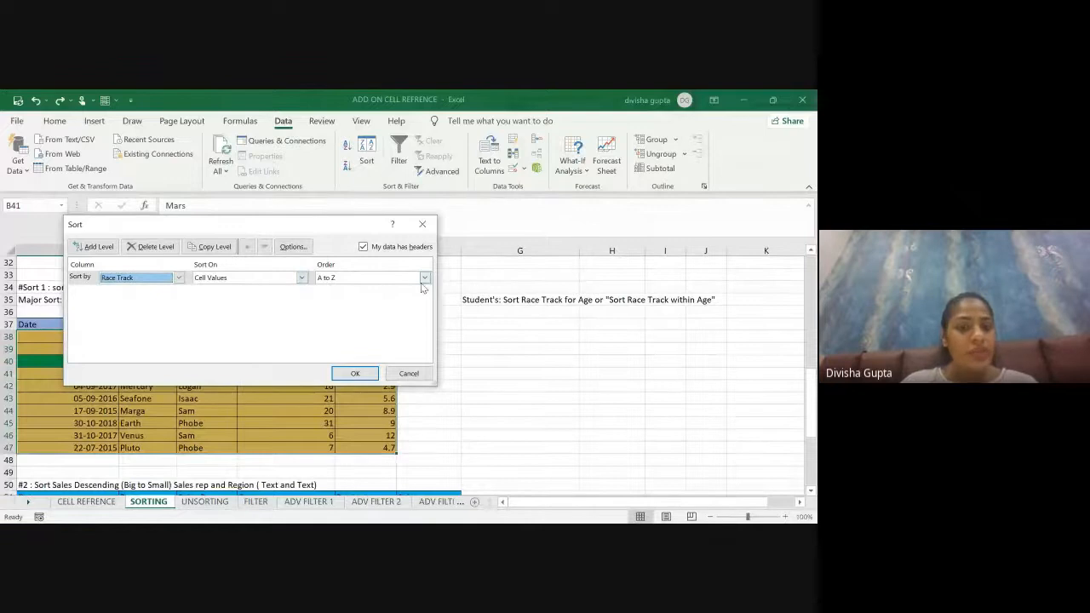
left_click(109, 249)
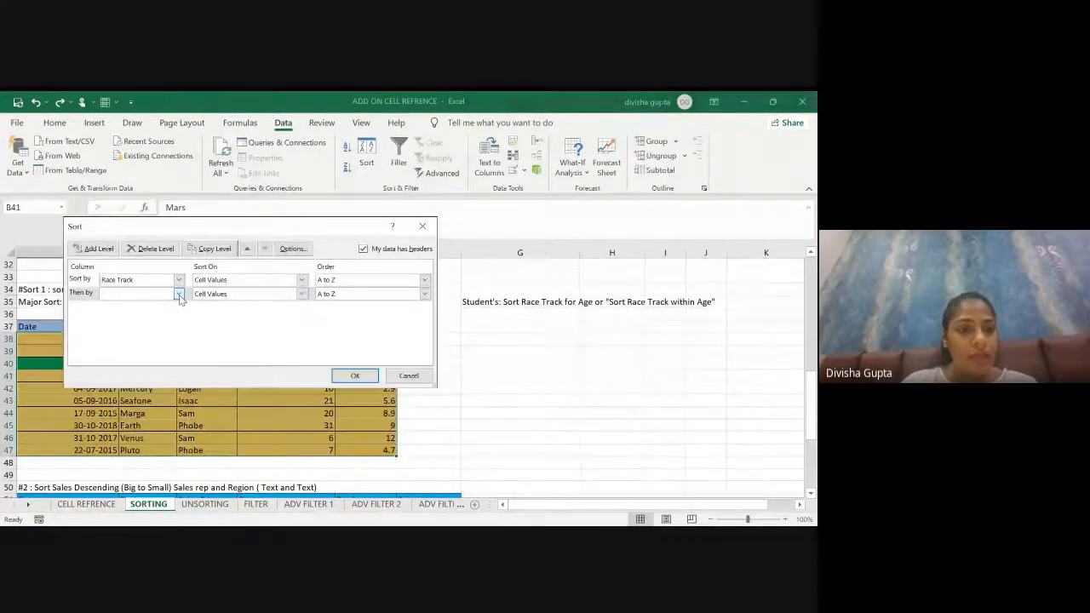
left_click(136, 333)
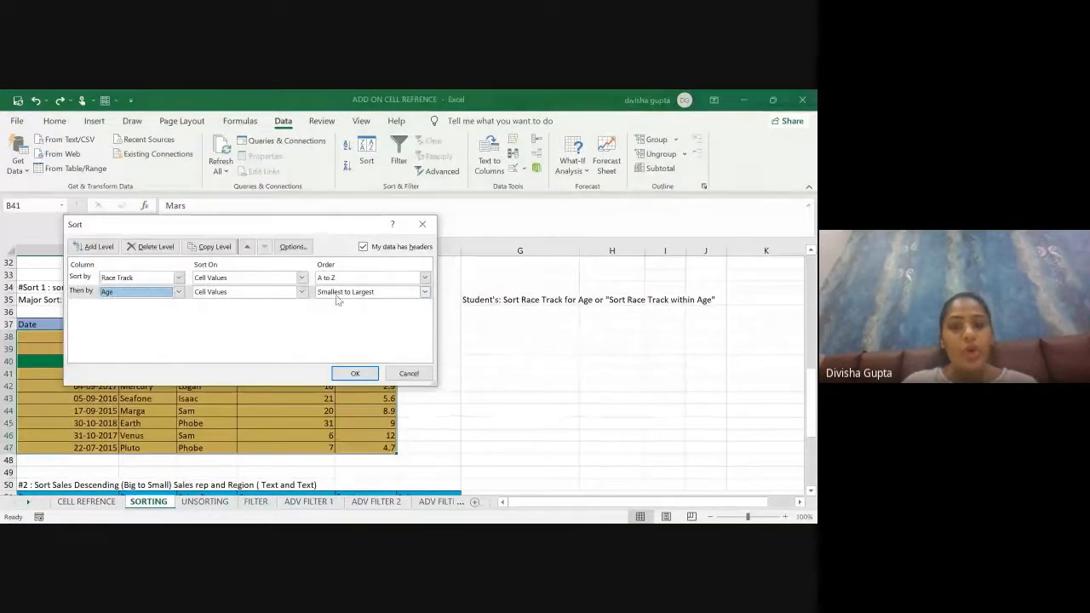
left_click(355, 373)
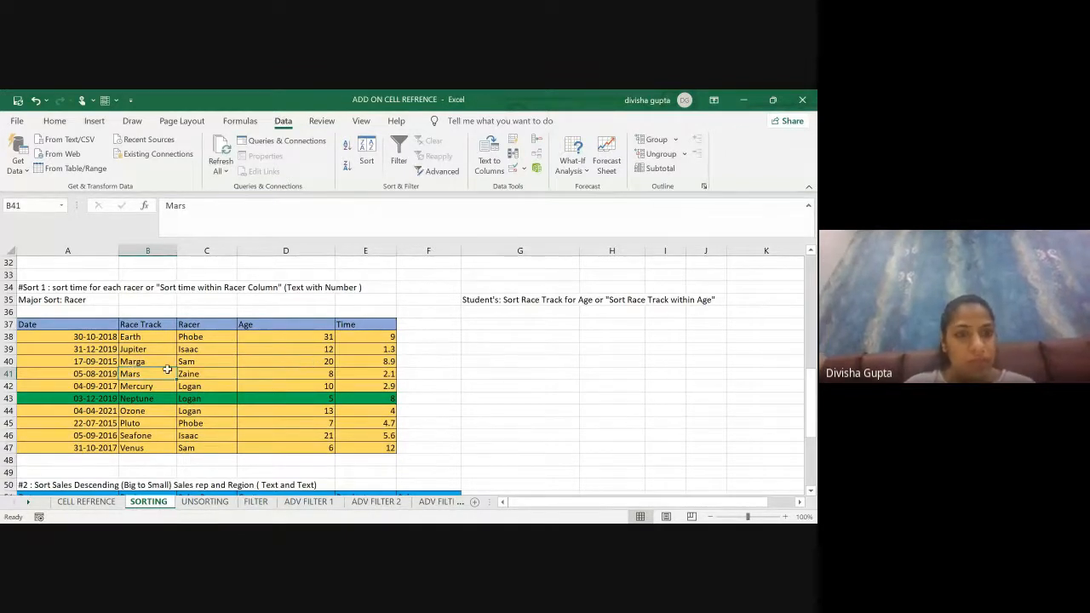
- Reapply the two-level sort with Age ordered from Smallest to Largest
left_click(367, 154)
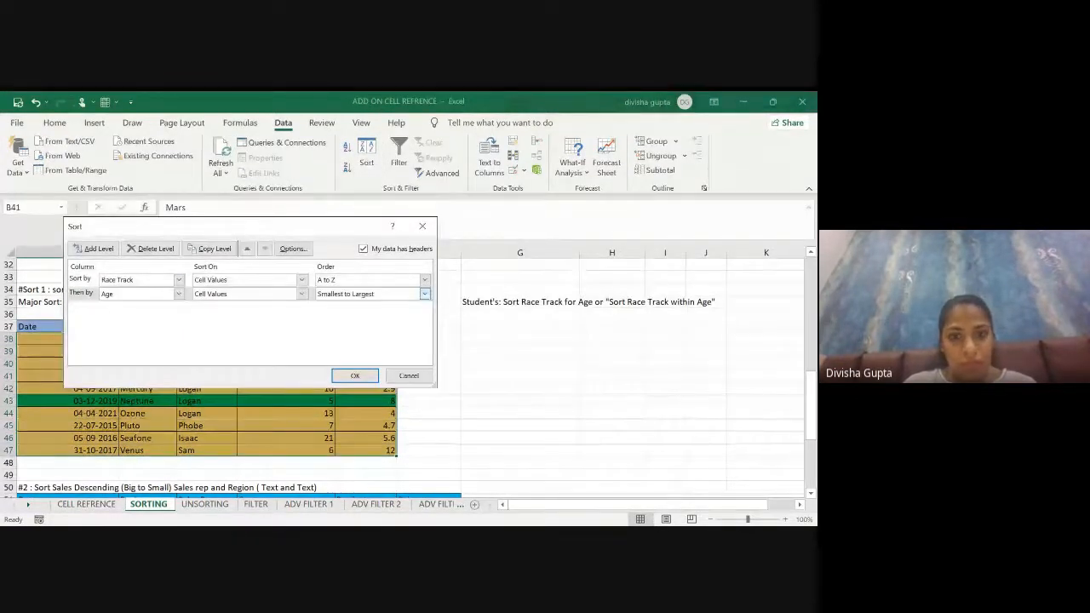
left_click(331, 306)
left_click(369, 372)
left_click(158, 388)
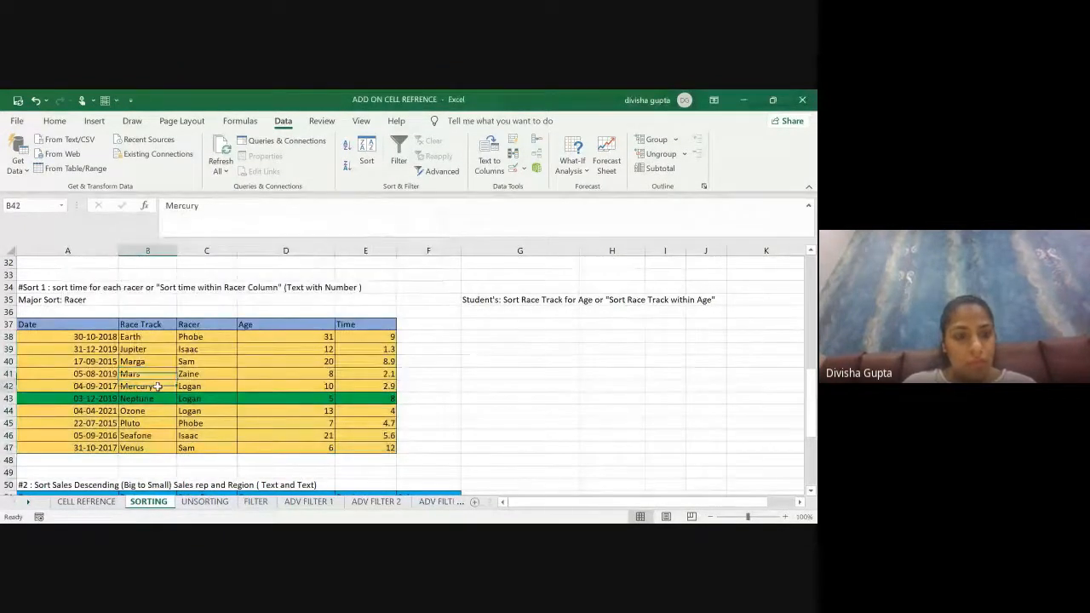
right_click(158, 388)
mouse_move(202, 400)
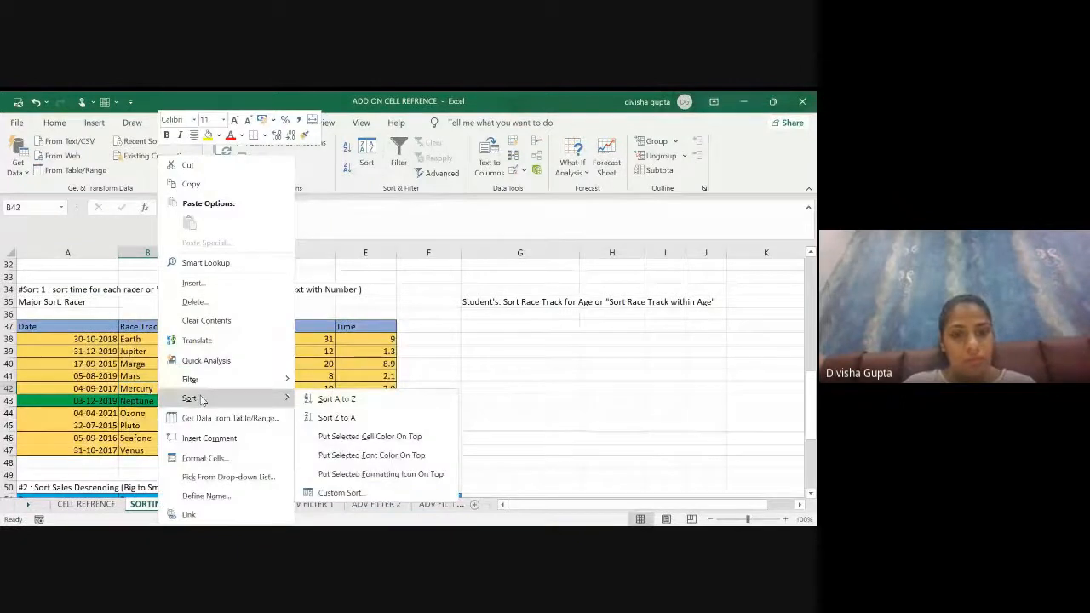
left_click(430, 358)
- Sort the race table by the Age column alone, from smallest to largest
left_click(282, 360)
right_click(281, 359)
mouse_move(327, 401)
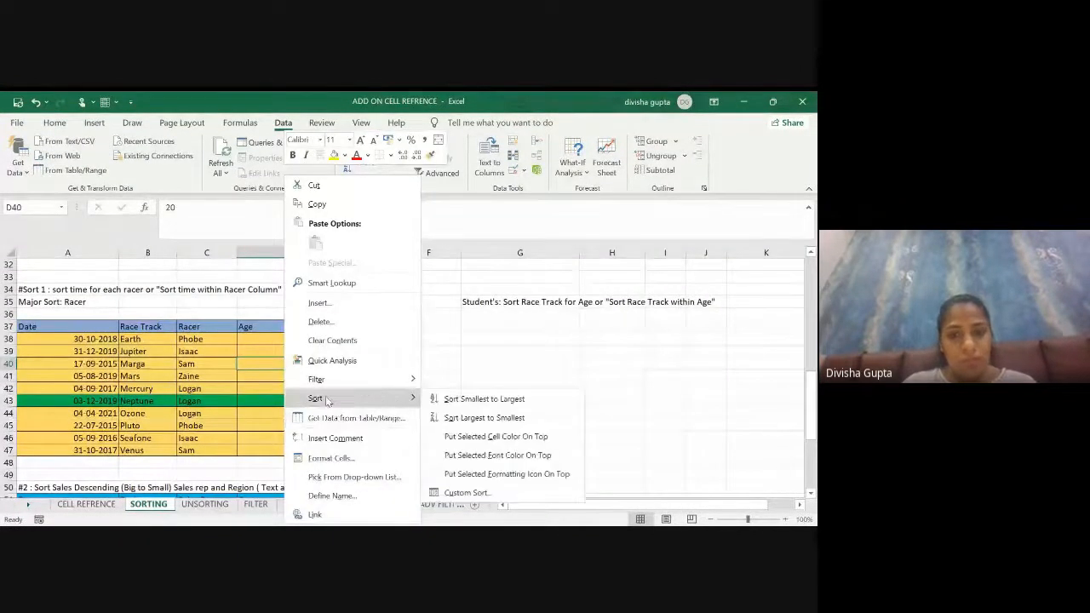
left_click(509, 400)
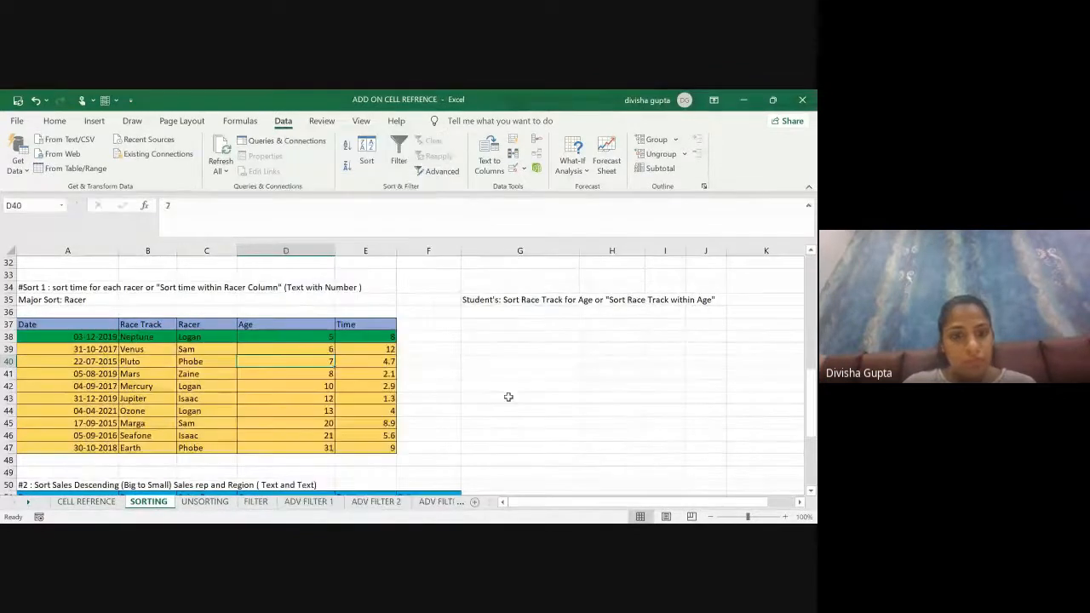
left_click(156, 380)
left_click(366, 153)
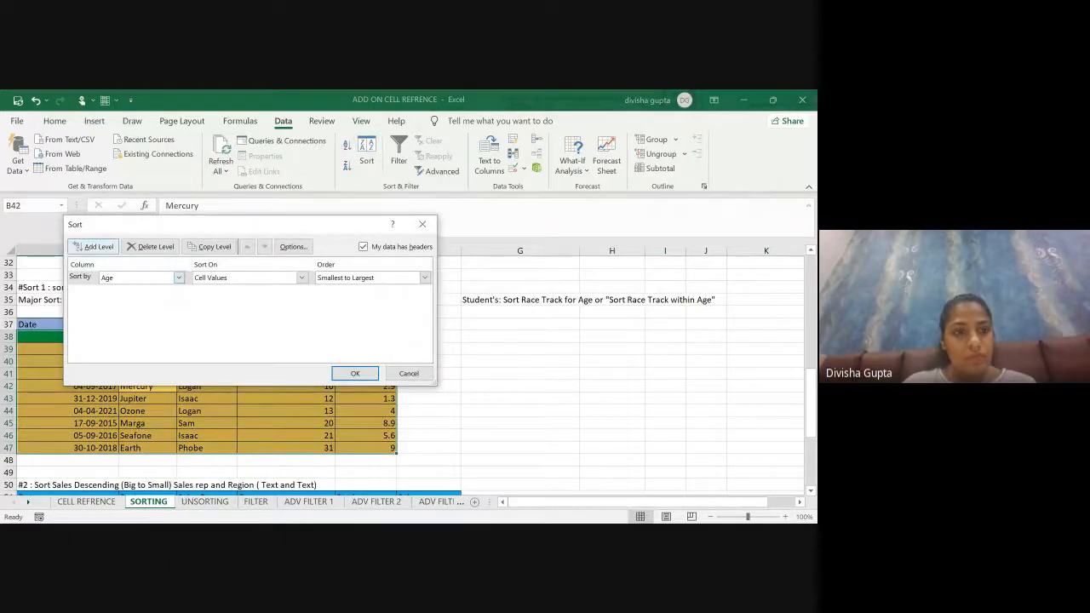
left_click(398, 372)
- Undo the Age sort and the preceding Race Track and Age sorts of the race table
key("ctrl+z")
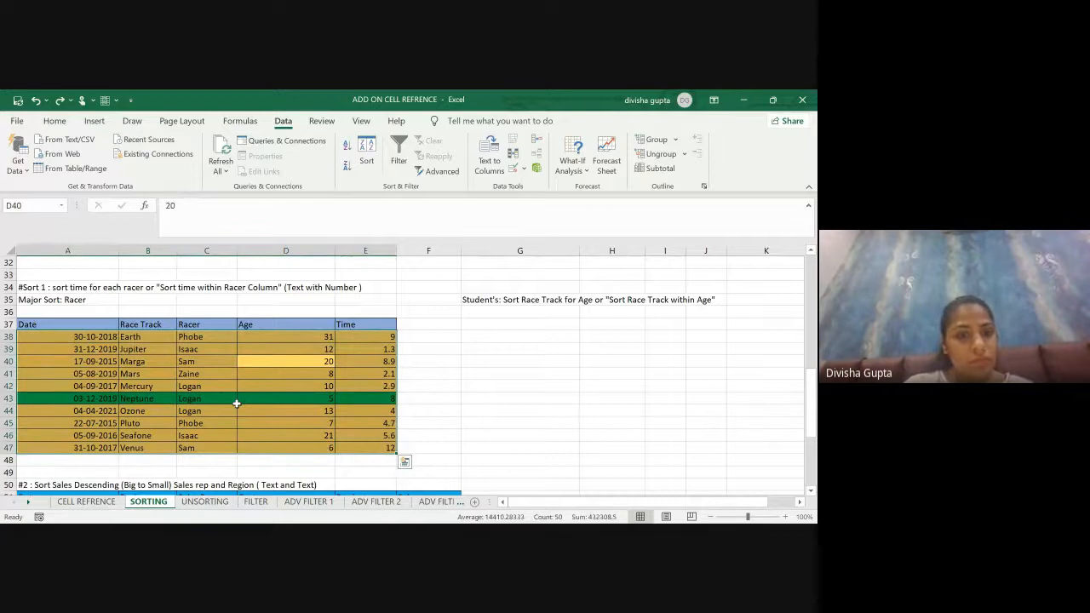
left_click(564, 385)
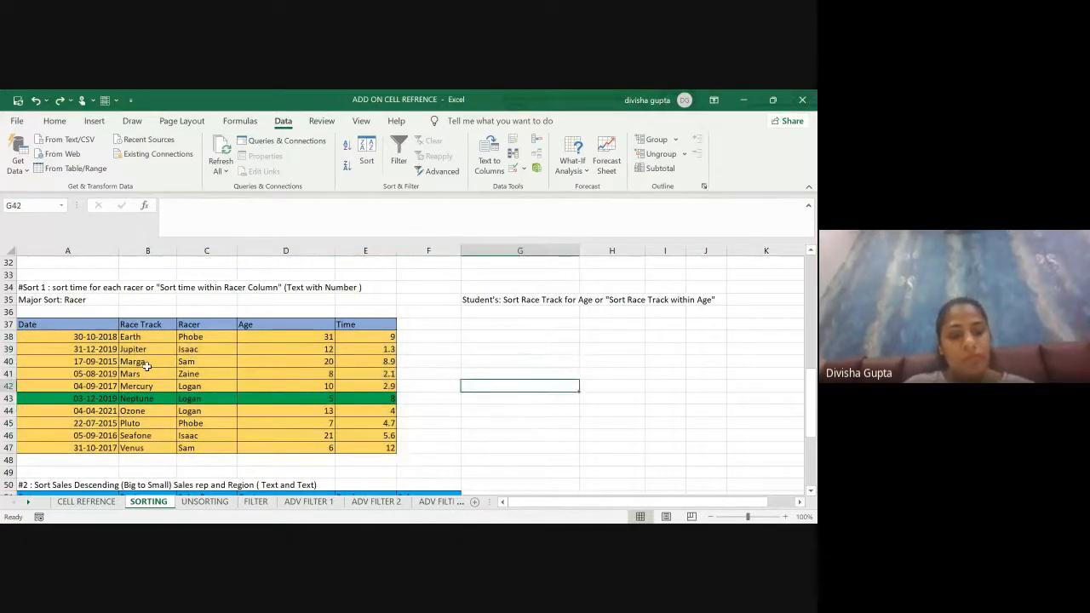
key("ctrl+z")
key("ctrl+z")
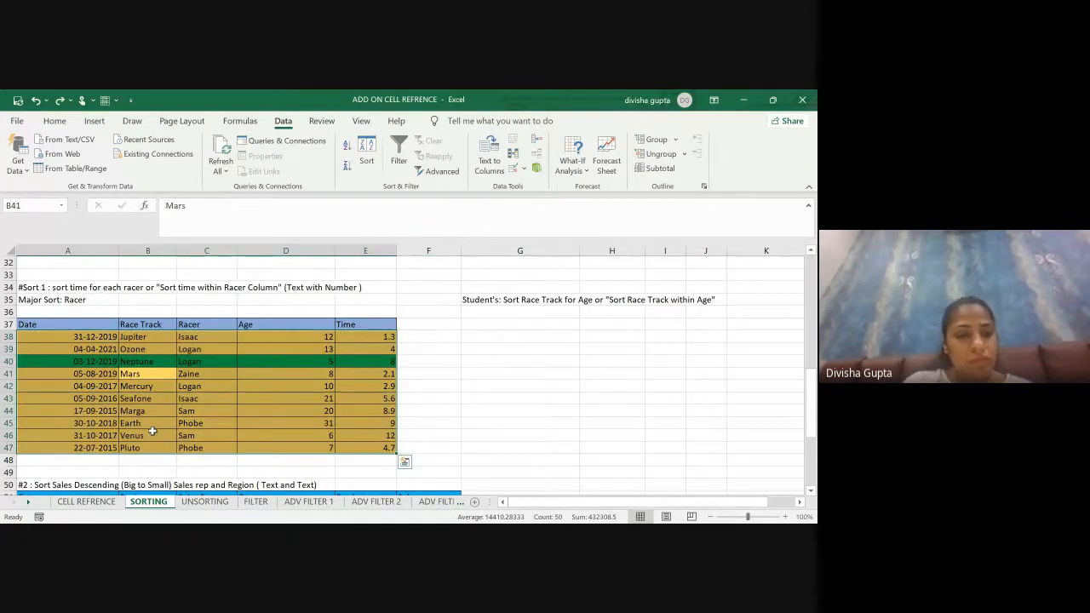
left_click(465, 383)
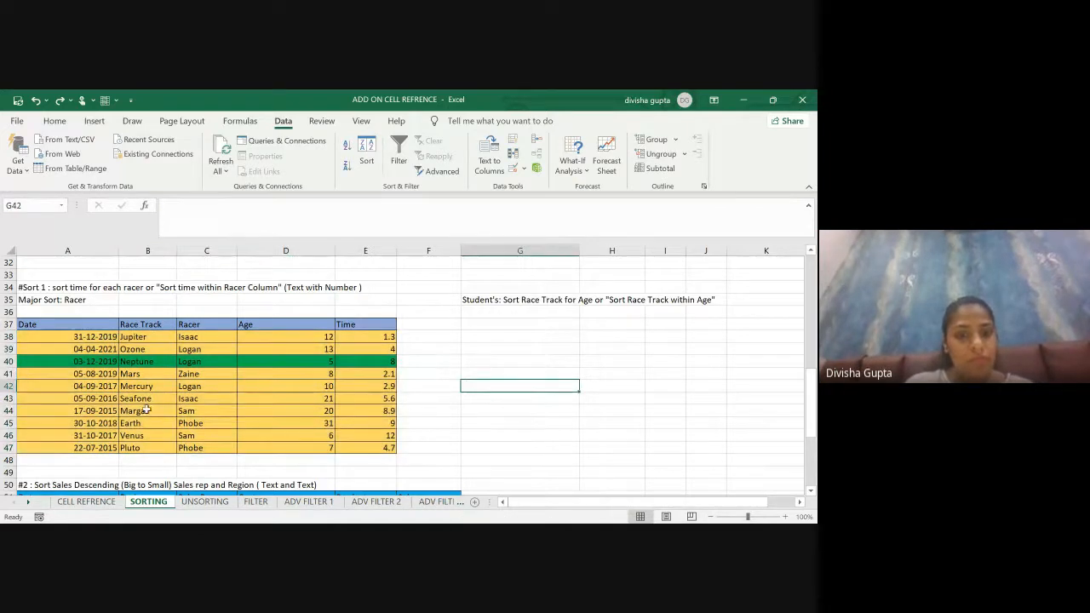
- Sort the race table by Race Track from A to Z with Age as the second sort level
scroll(146, 411, "up", 2)
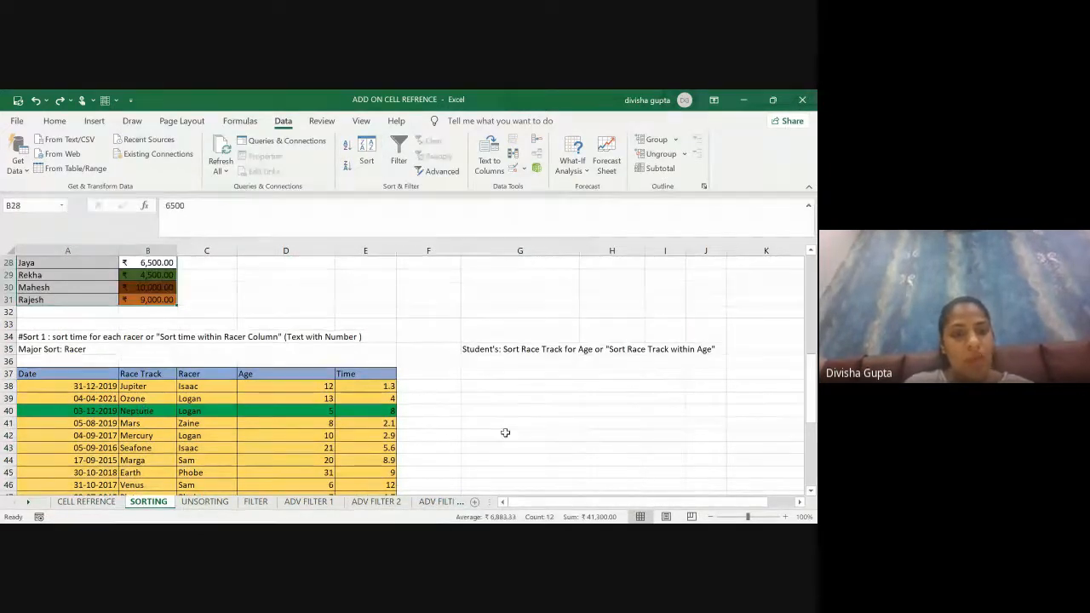
left_click(145, 446)
scroll(145, 445, "down", 2)
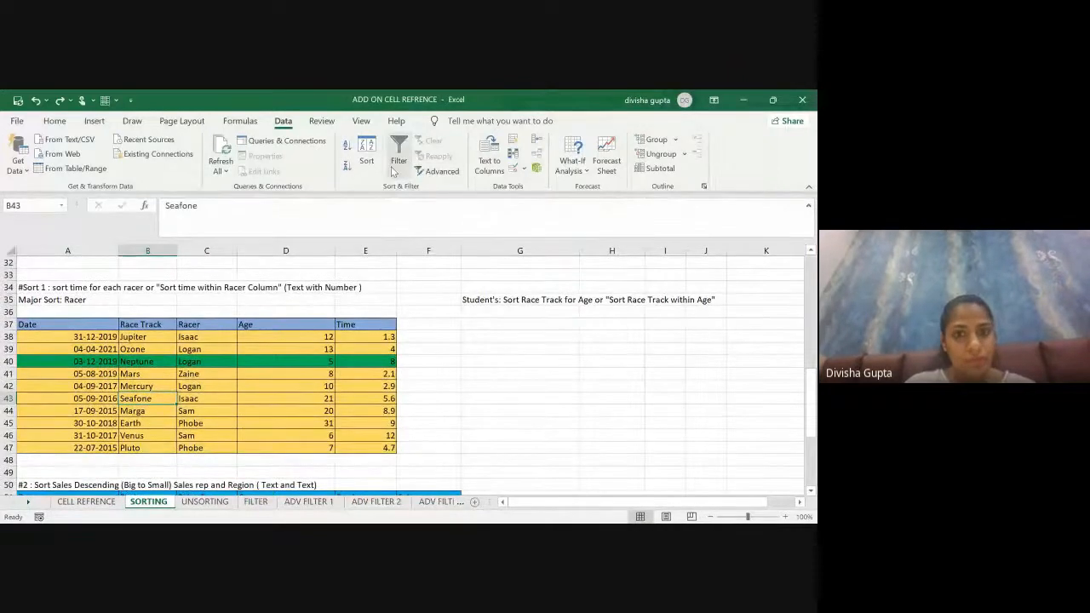
left_click(366, 158)
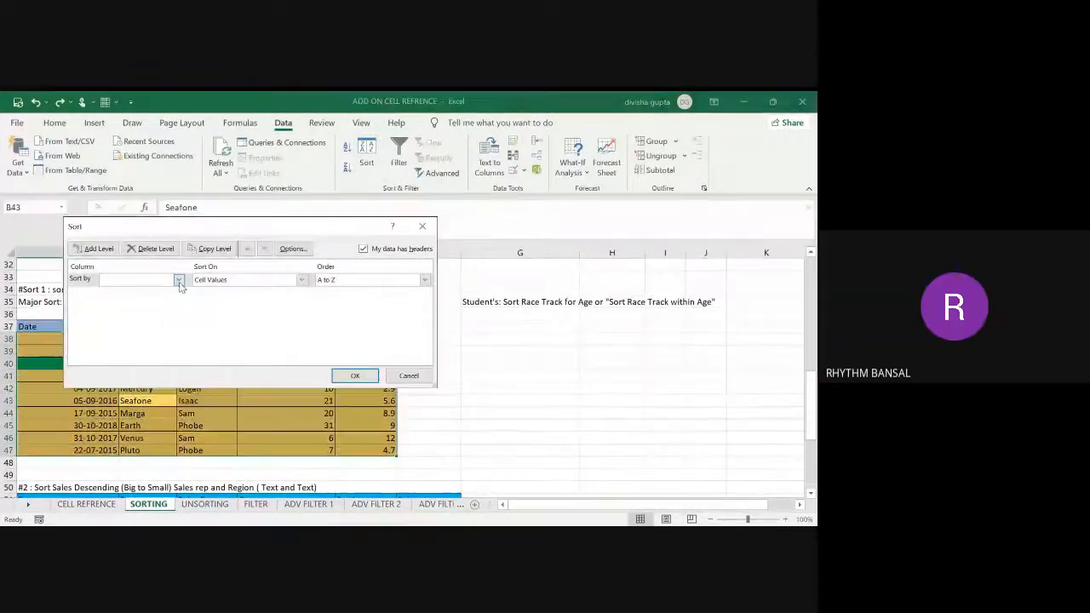
left_click(178, 280)
left_click(116, 291)
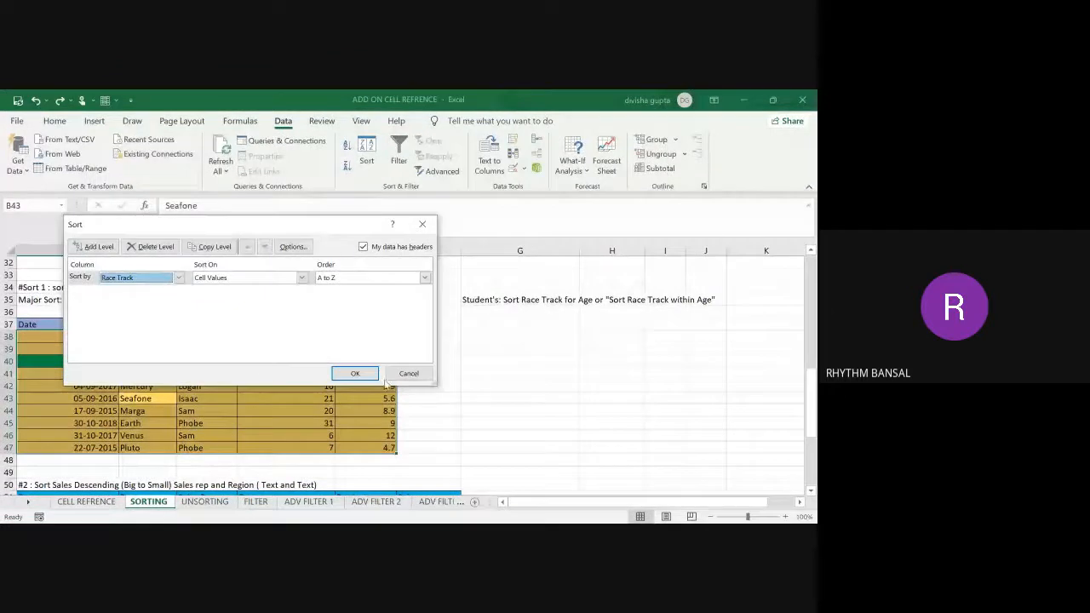
left_click(93, 246)
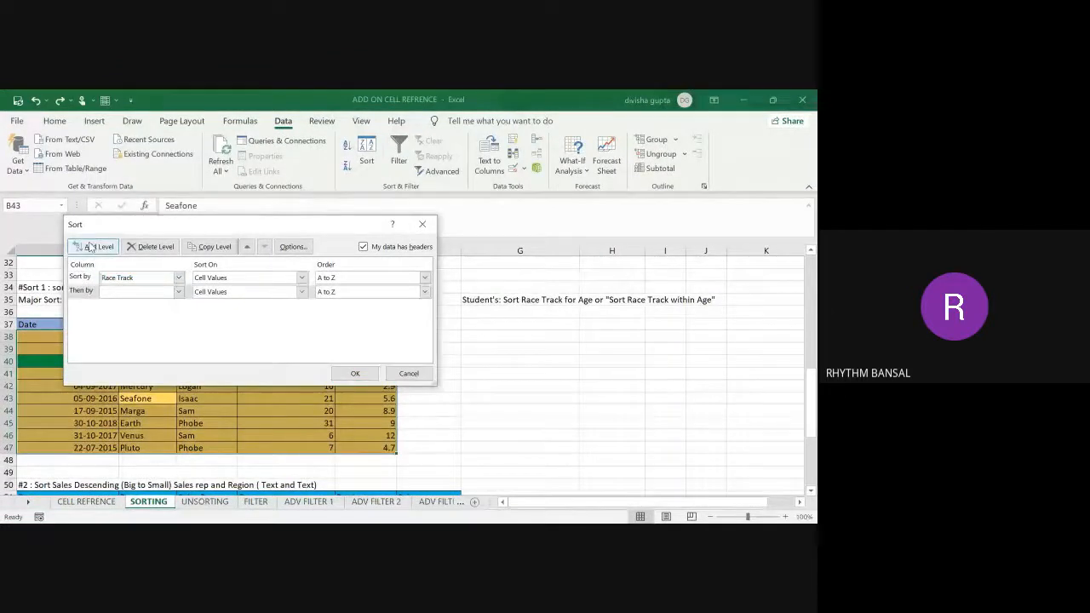
left_click(178, 294)
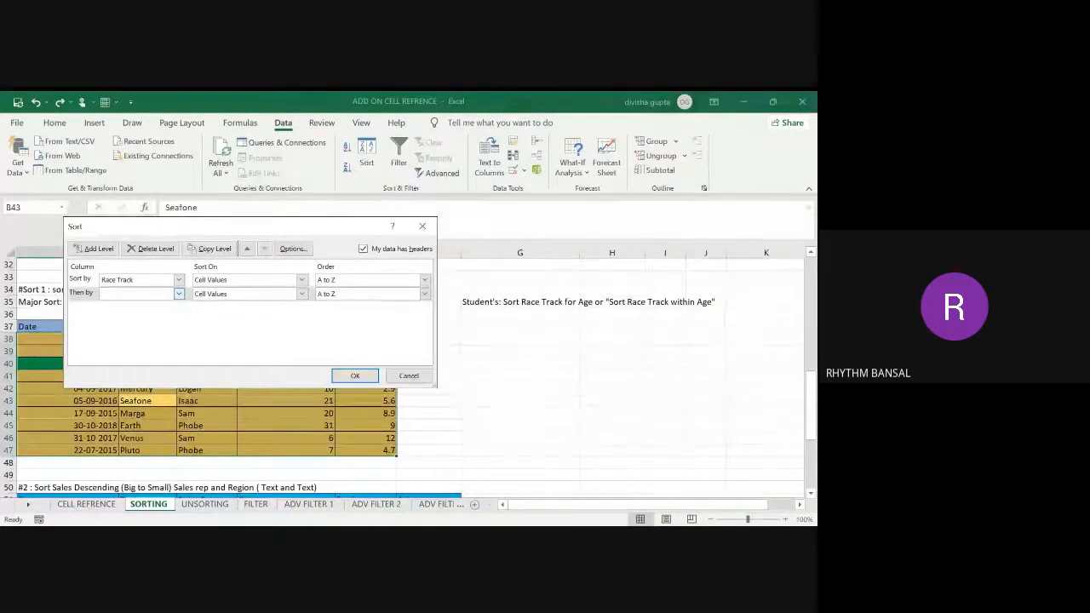
left_click(137, 332)
left_click(364, 375)
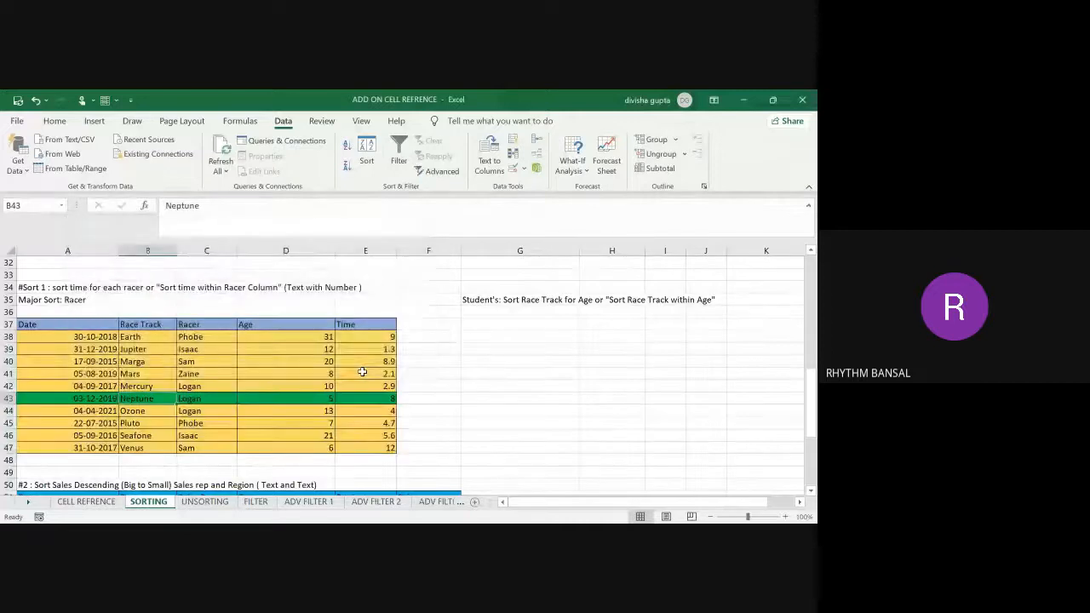
- Check the Age and Time values in the sorted race table, and undo the two-level sort
left_click(305, 335)
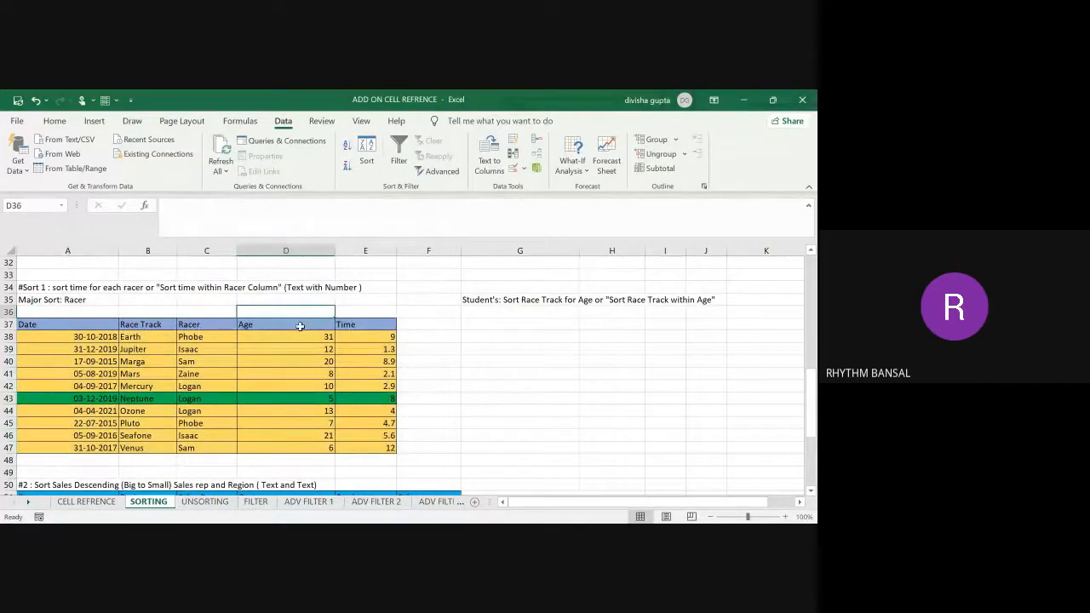
left_click(298, 386)
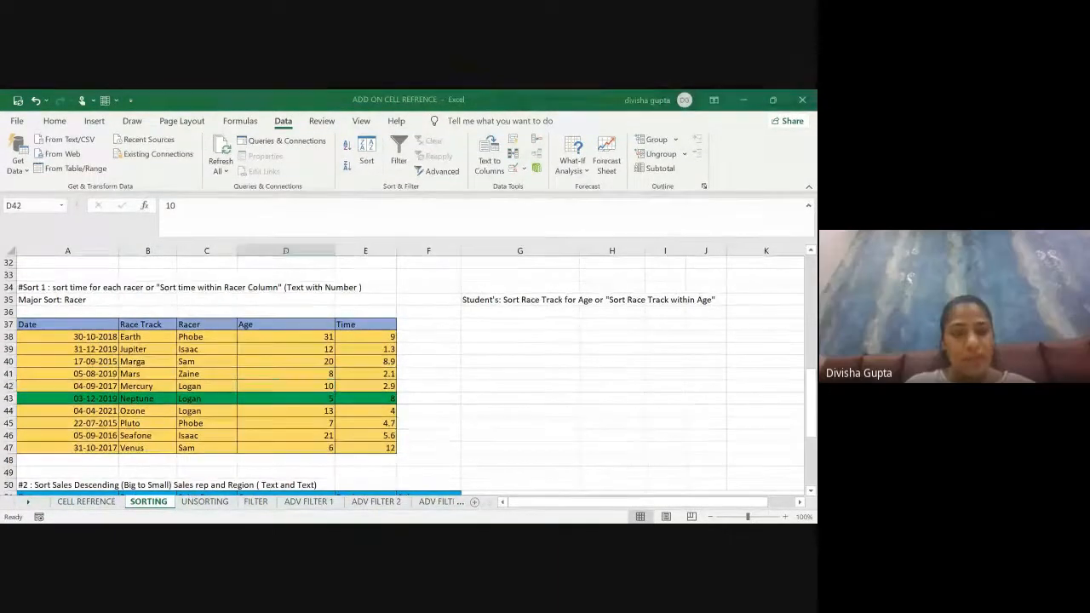
left_click(364, 423)
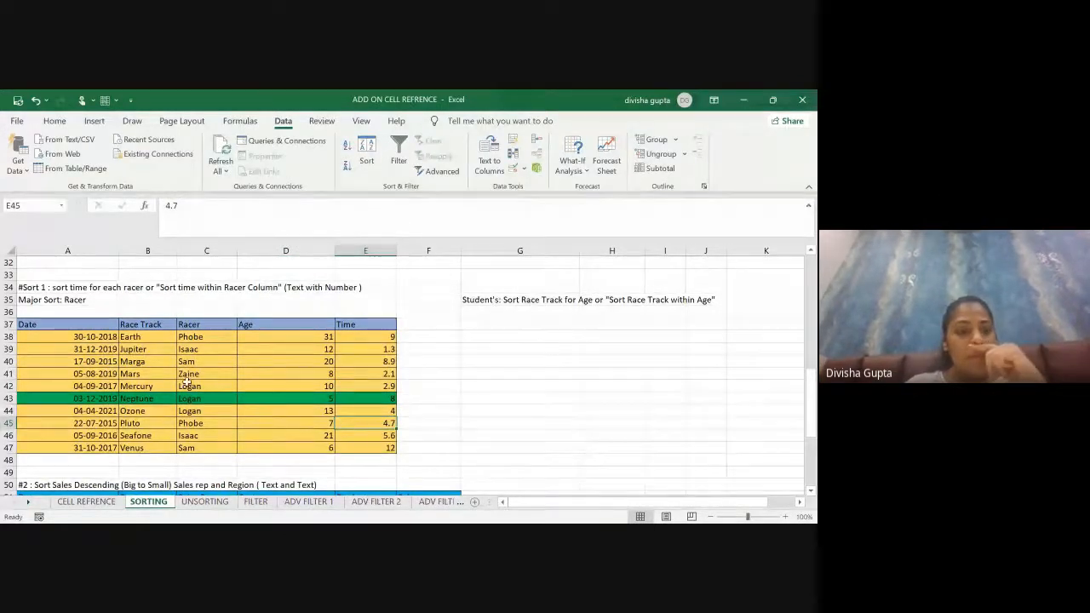
key("ctrl+z")
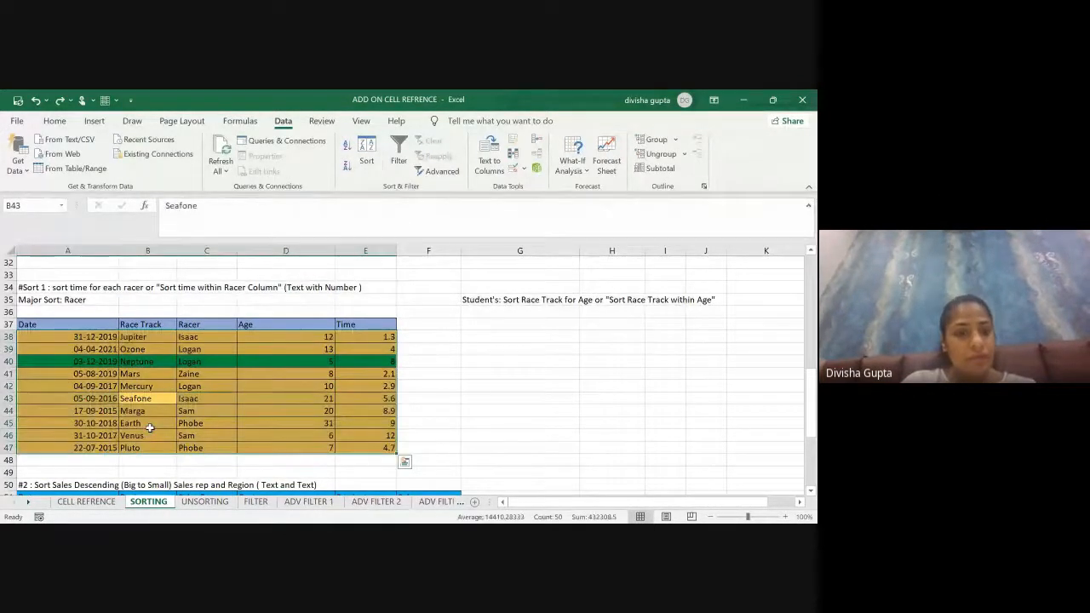
- Undo the preceding change to the names and amounts table above the race table
key("ctrl+z")
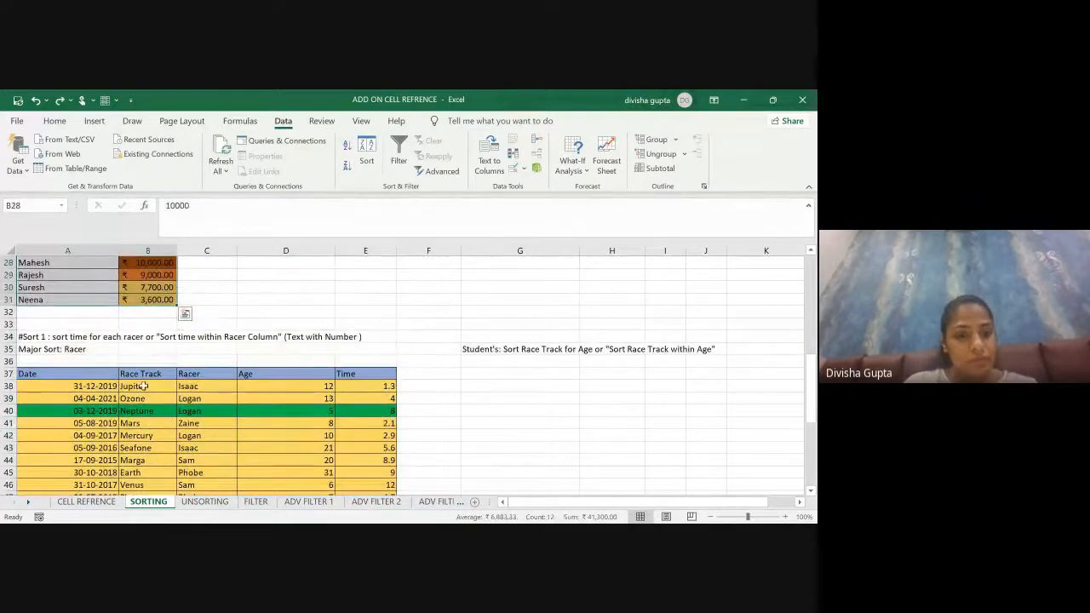
left_click(385, 272)
scroll(196, 461, "down", 2)
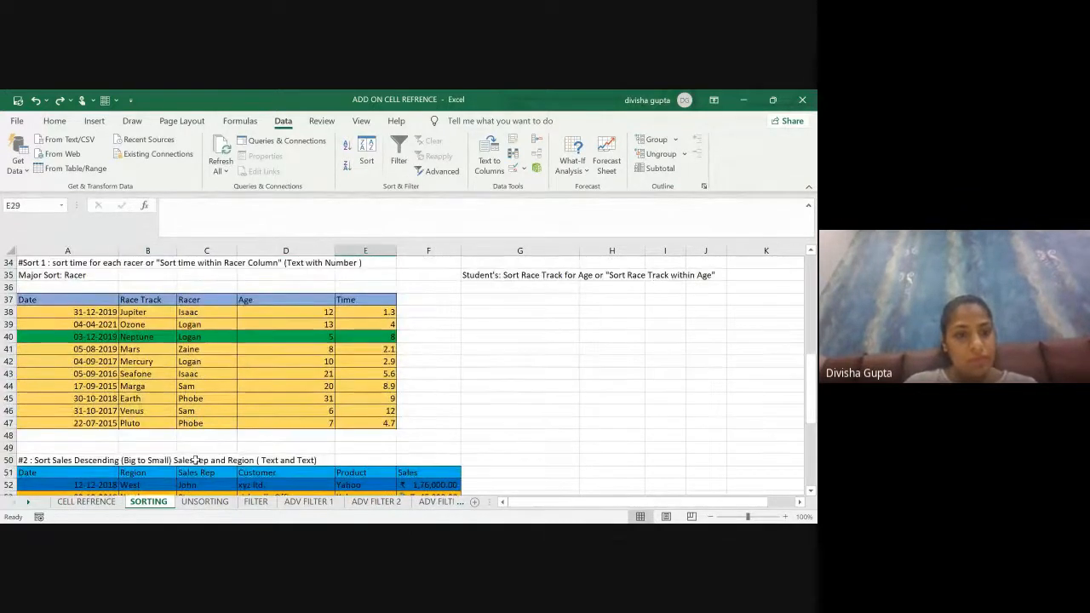
right_click(199, 390)
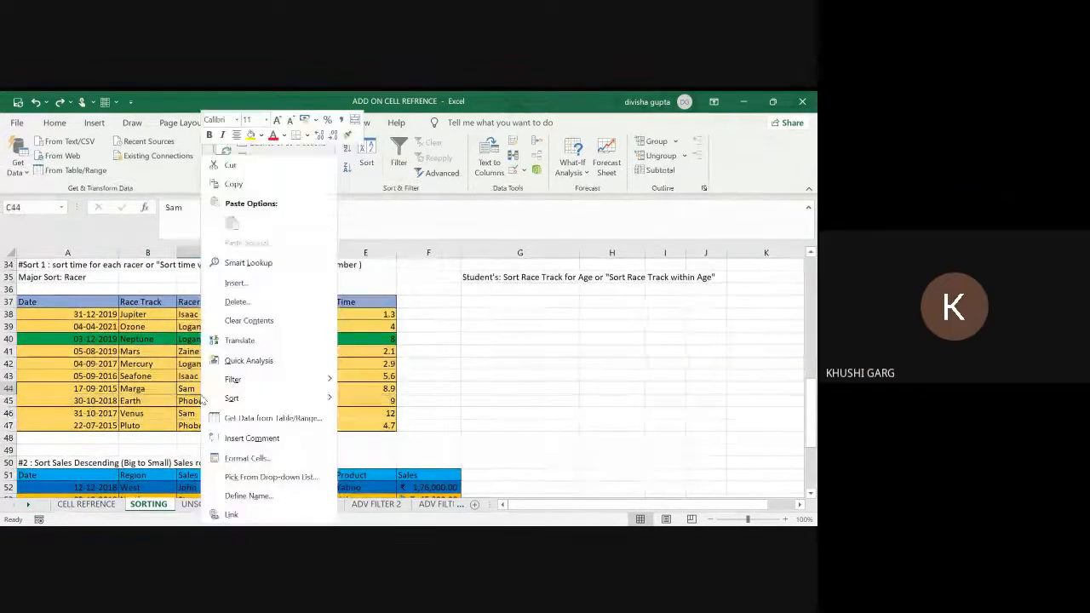
key("Escape")
left_click(158, 375)
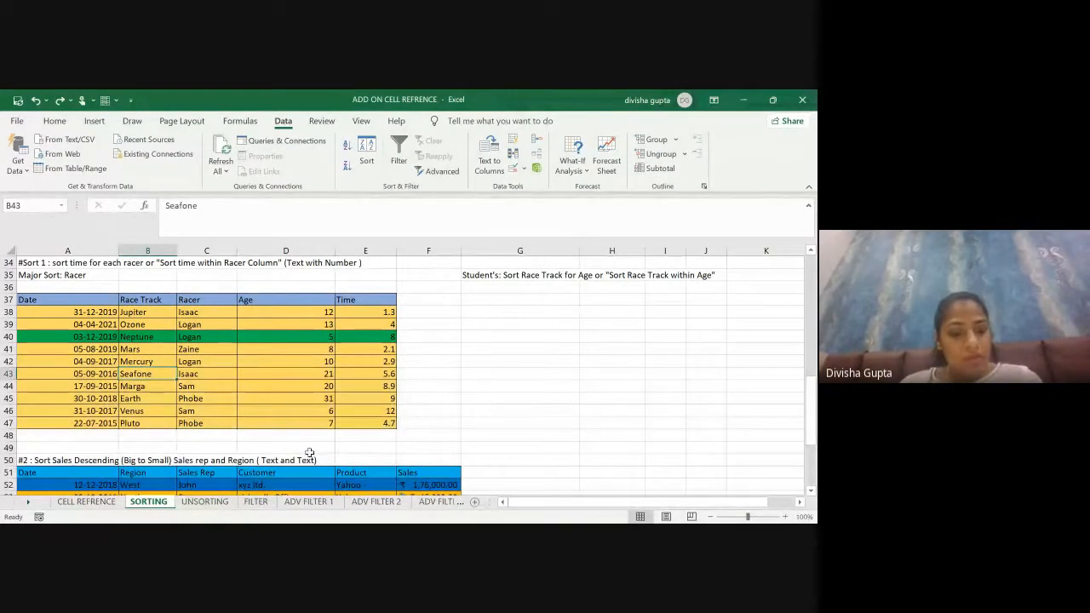
- Sort the race table by Race Track from A to Z, with Age from largest to smallest as the second level
left_click(226, 385)
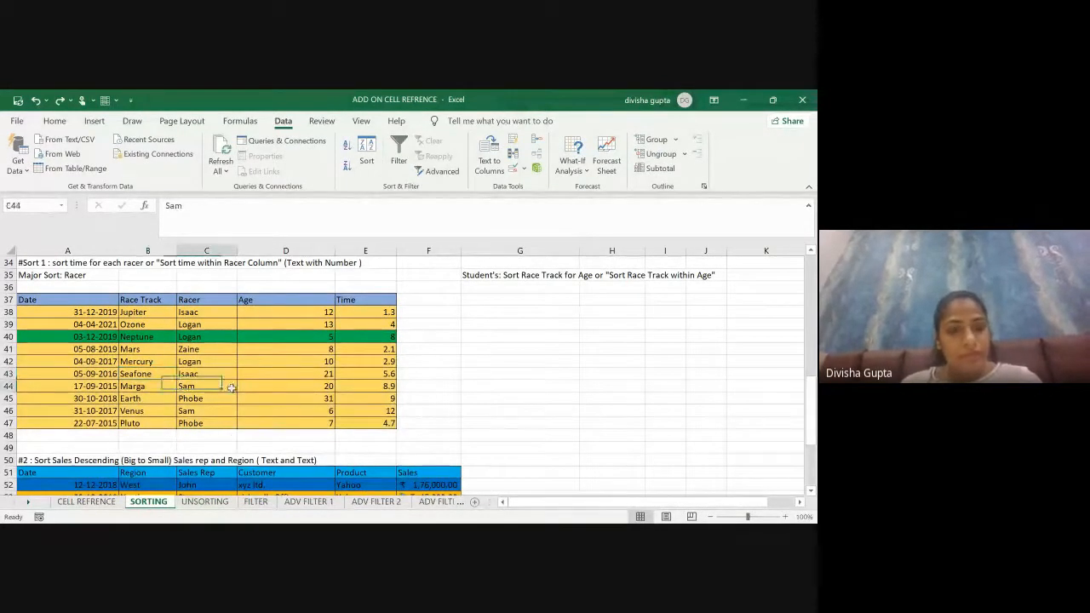
left_click(366, 152)
left_click(179, 277)
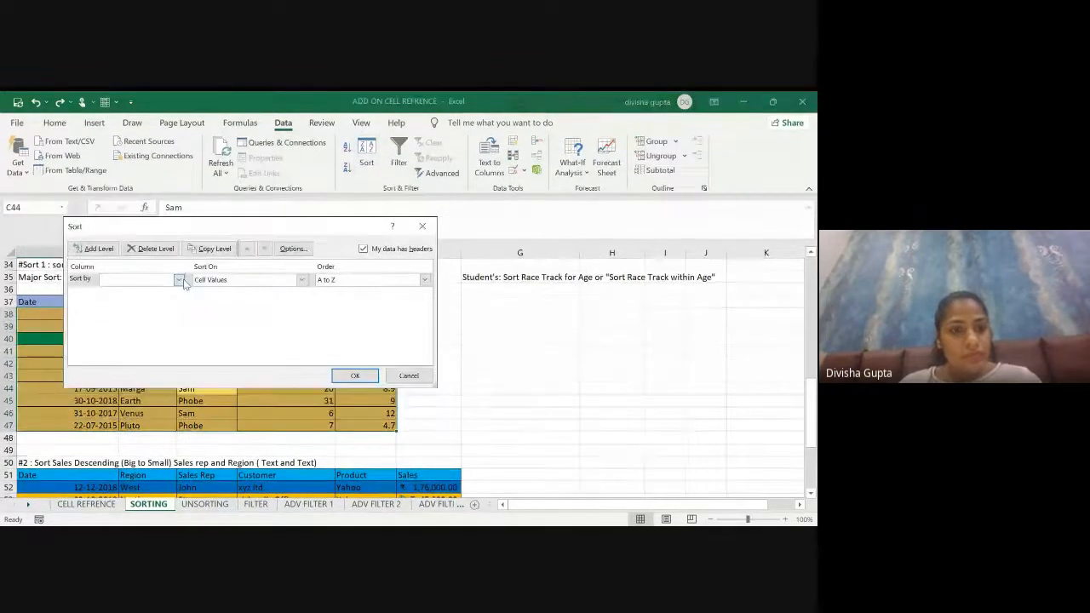
left_click(158, 296)
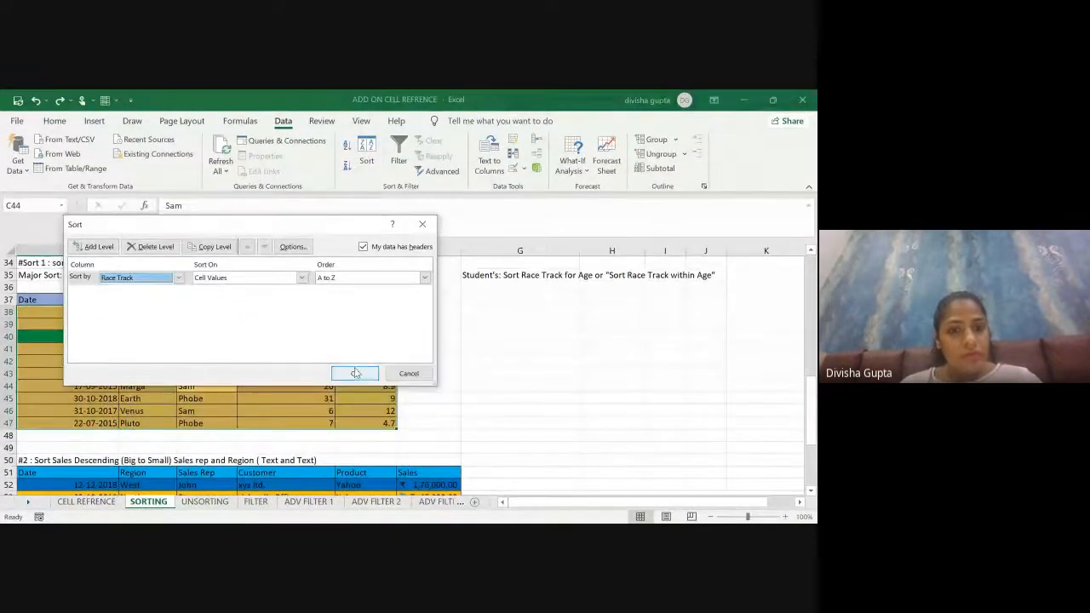
left_click(94, 246)
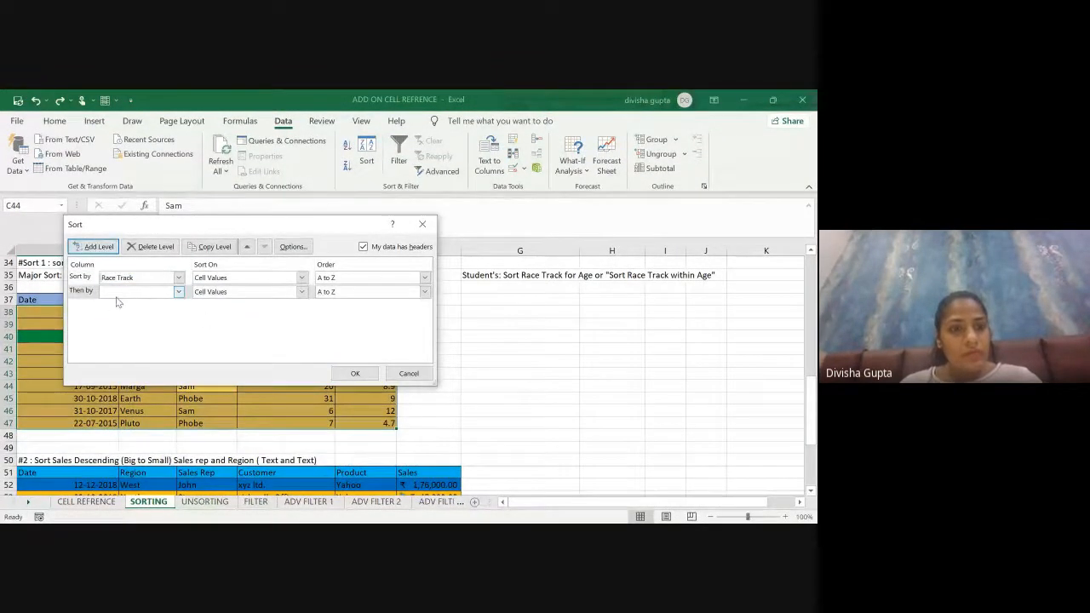
left_click(180, 292)
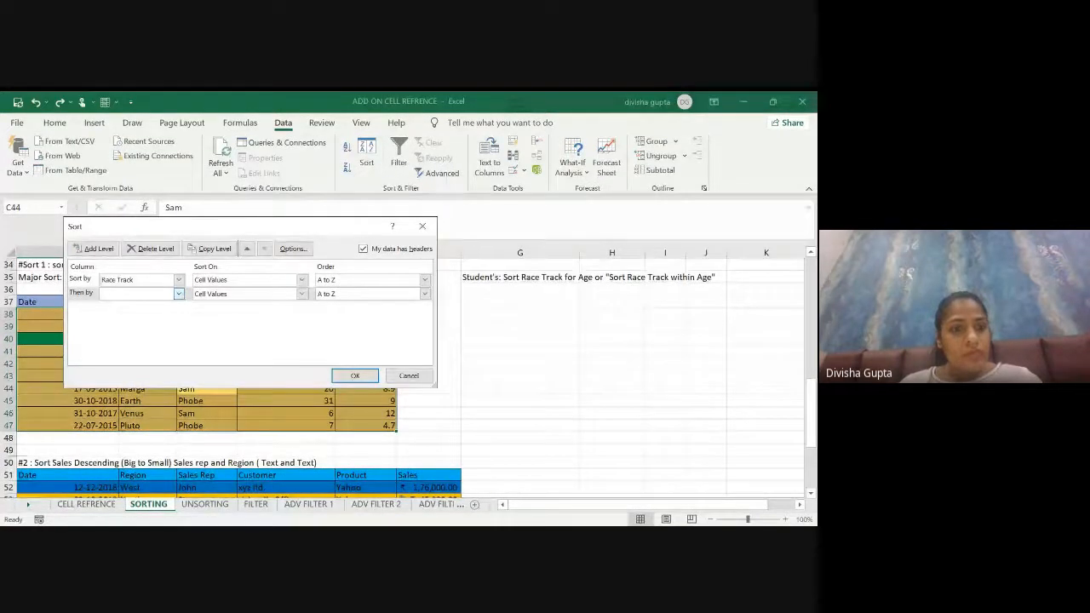
left_click(137, 329)
left_click(425, 294)
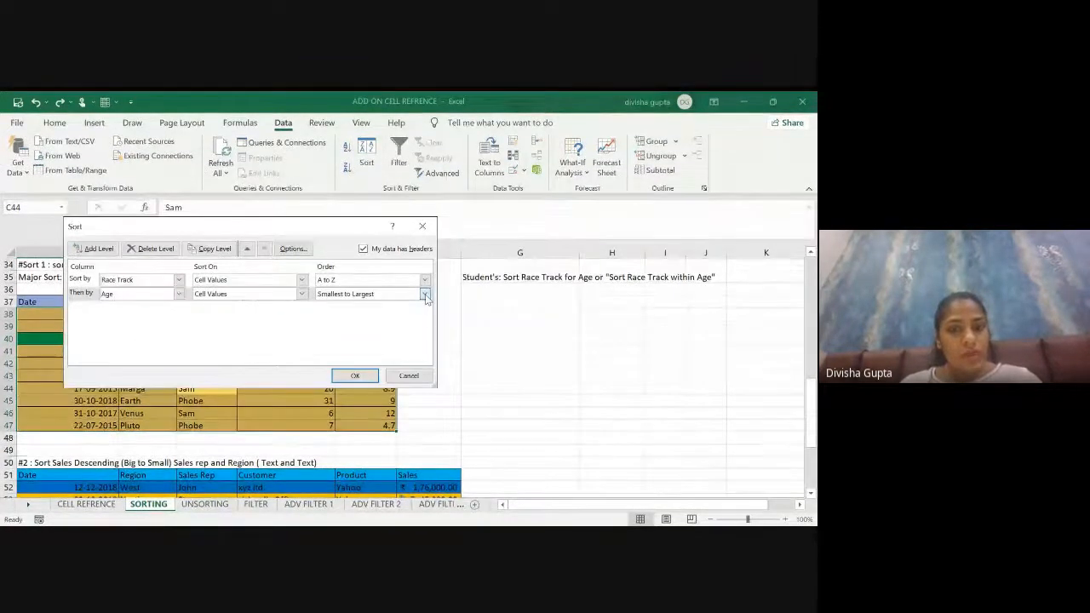
left_click(424, 293)
left_click(368, 308)
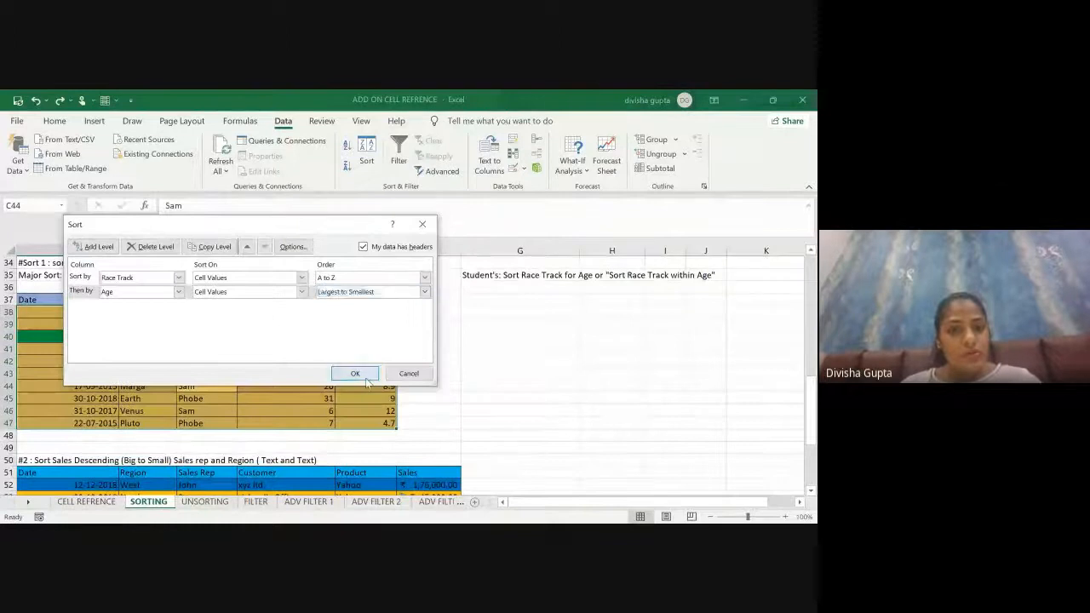
left_click(355, 376)
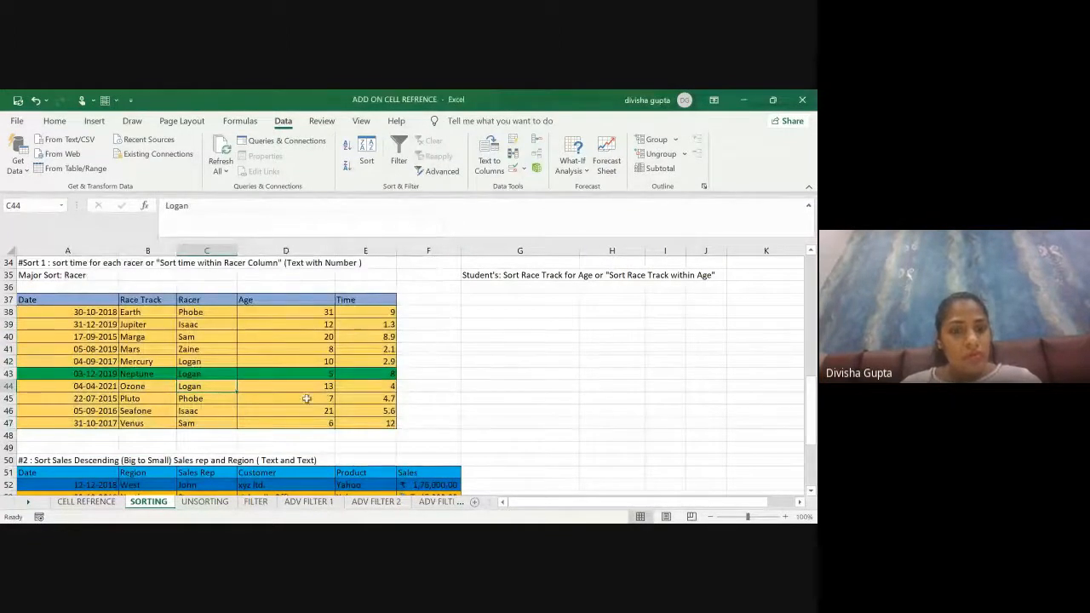
- Review the sort levels applied to the race table and examine its sorted Race Track rows
right_click(156, 338)
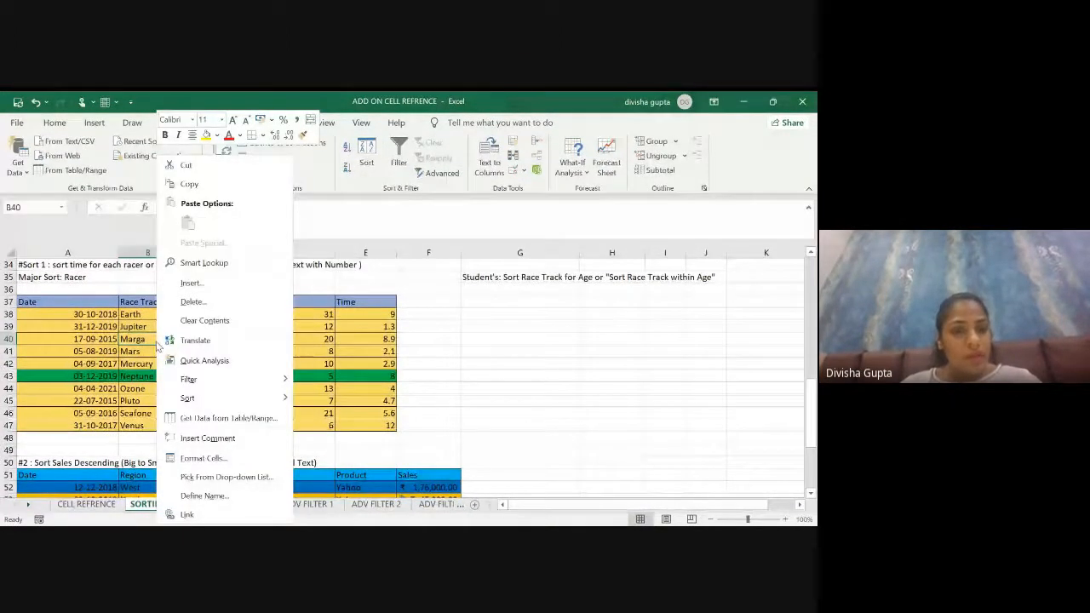
key("Escape")
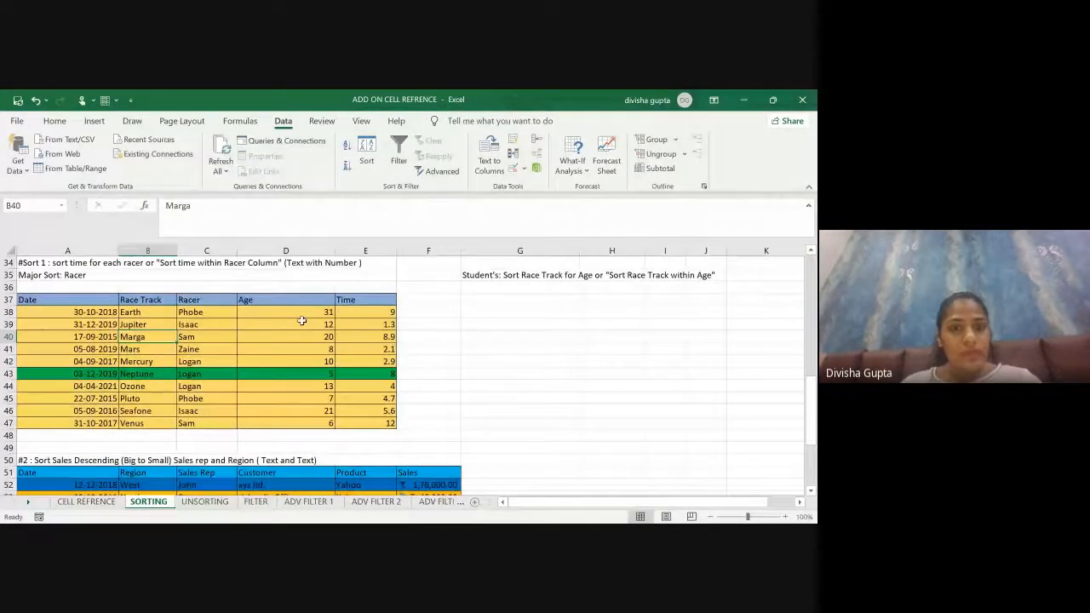
left_click(360, 169)
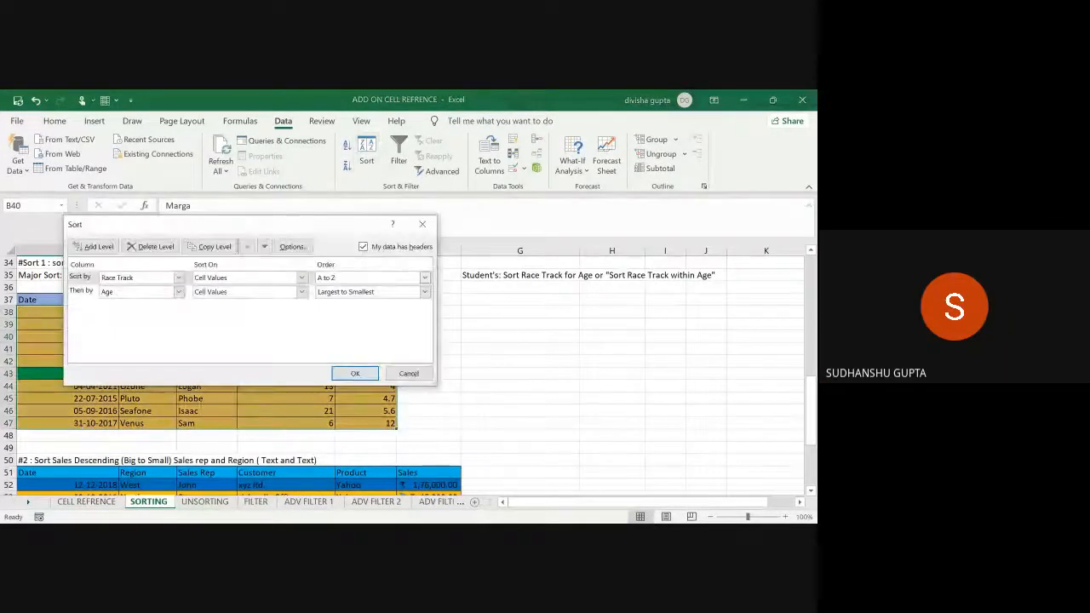
left_click(410, 372)
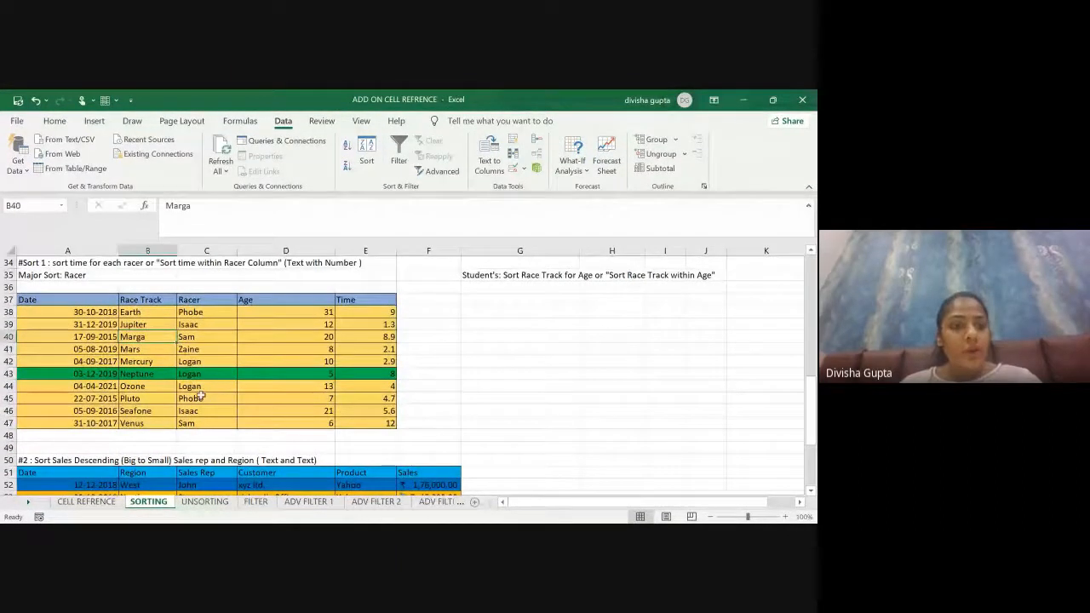
left_click(170, 401)
left_click(148, 326)
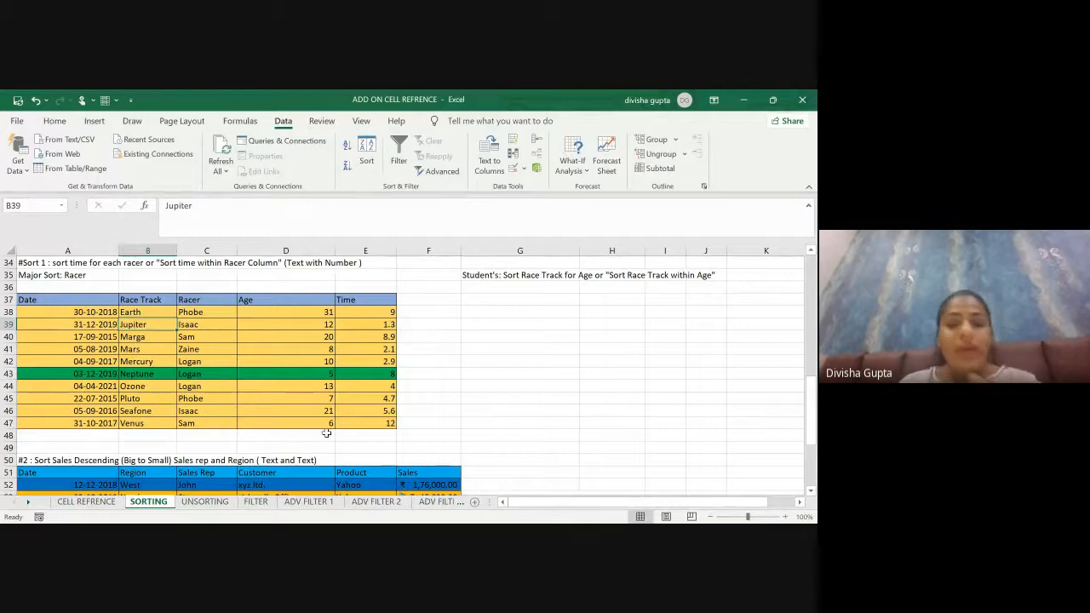
left_click(451, 532)
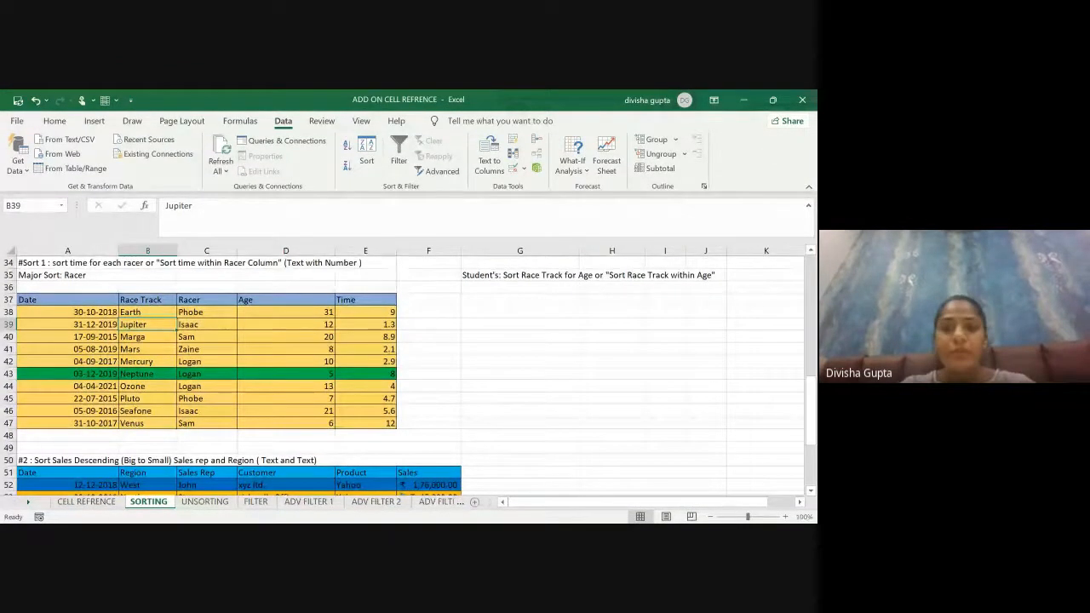
- Examine the sales table of sort exercise #2 and the icons in its Sales column
scroll(401, 375, "down", 5)
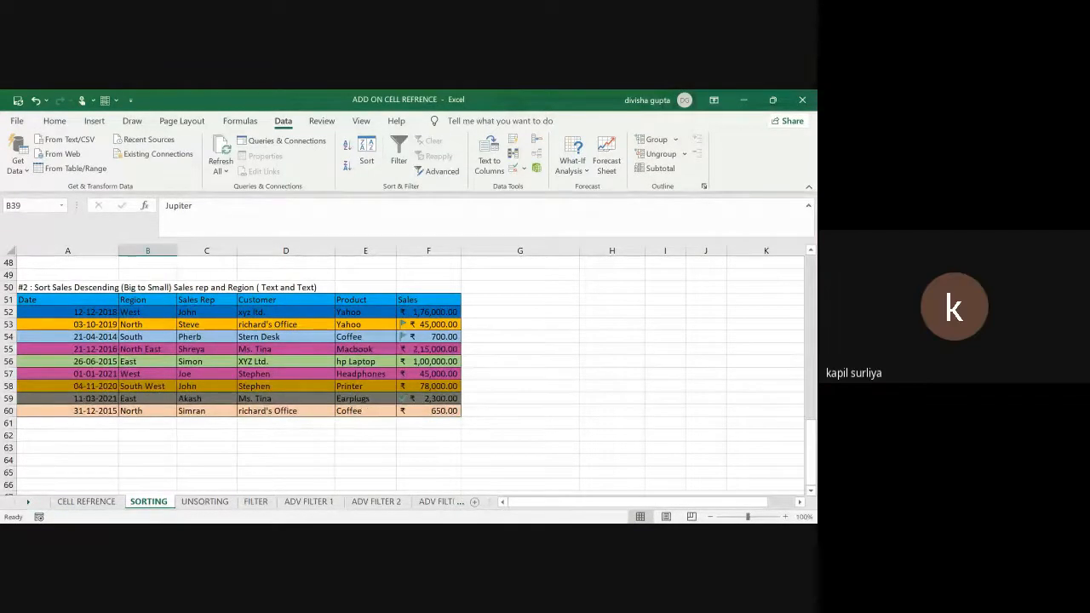
left_click(578, 377)
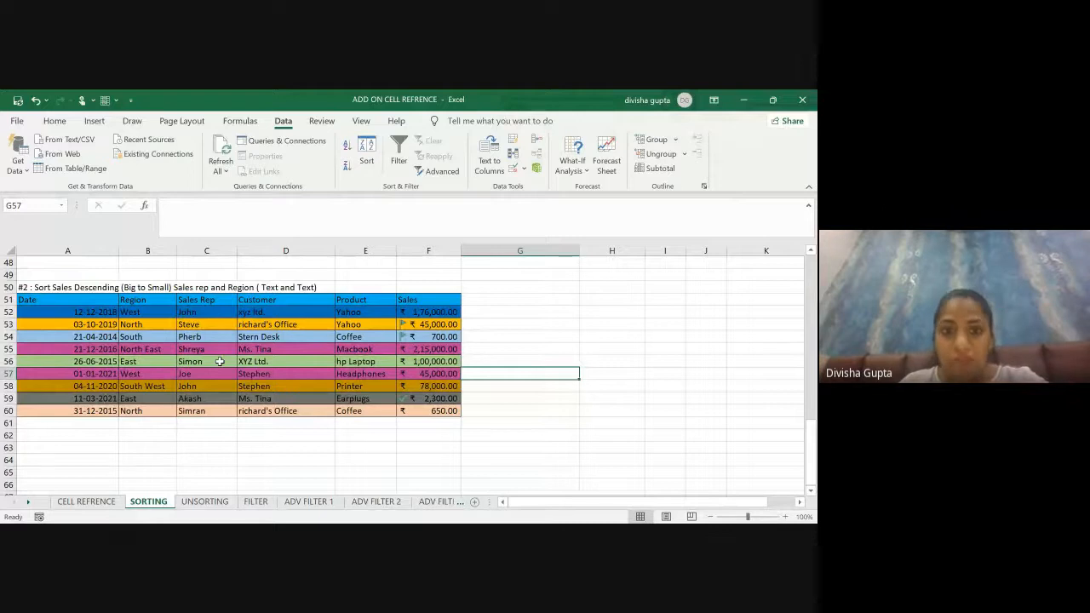
left_click(408, 337)
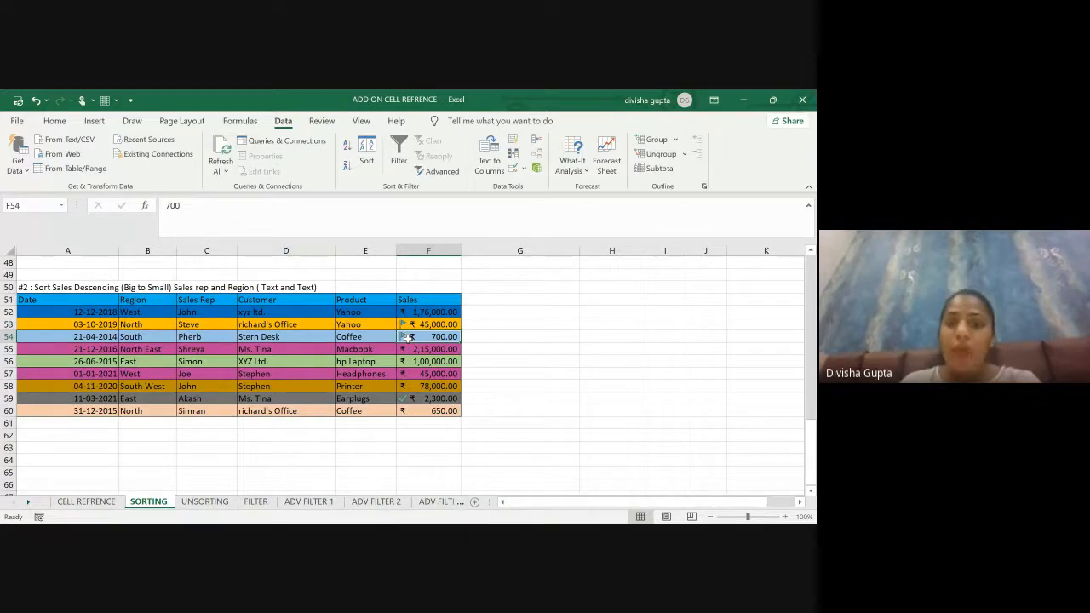
left_click(411, 363)
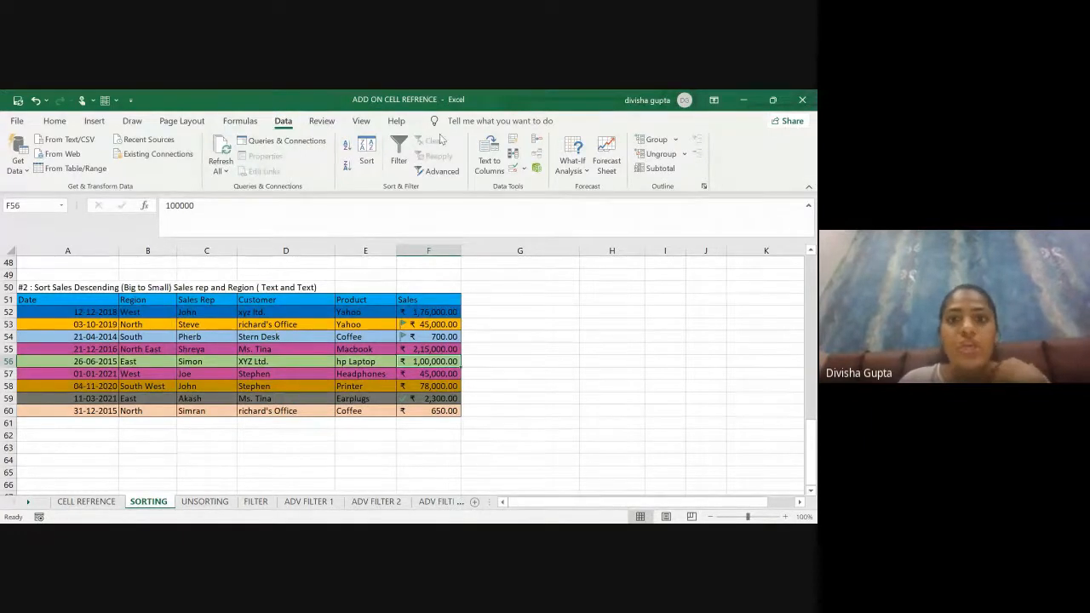
right_click(437, 364)
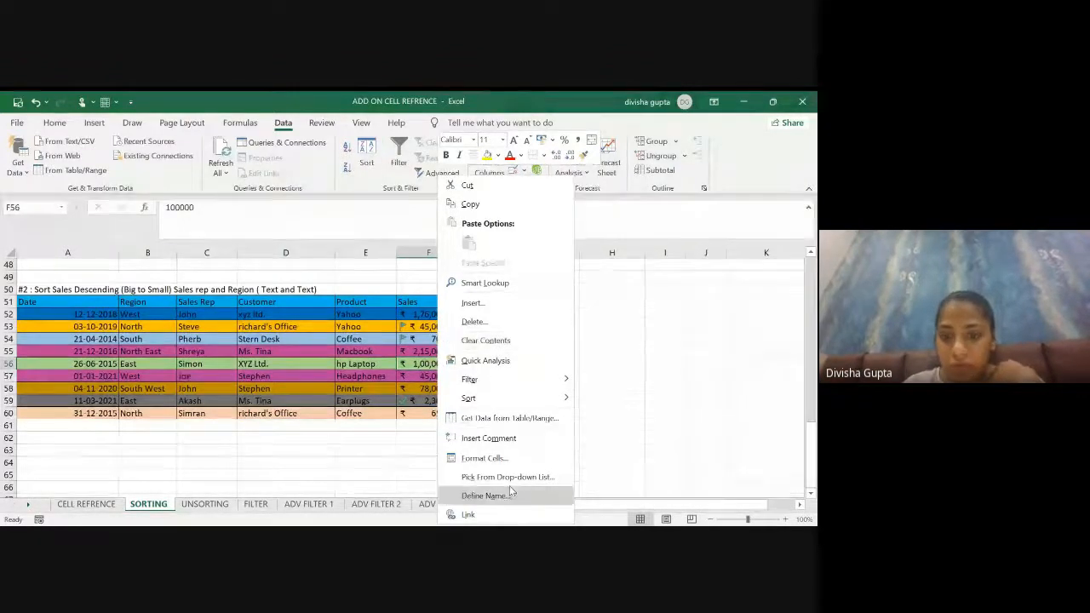
left_click(497, 458)
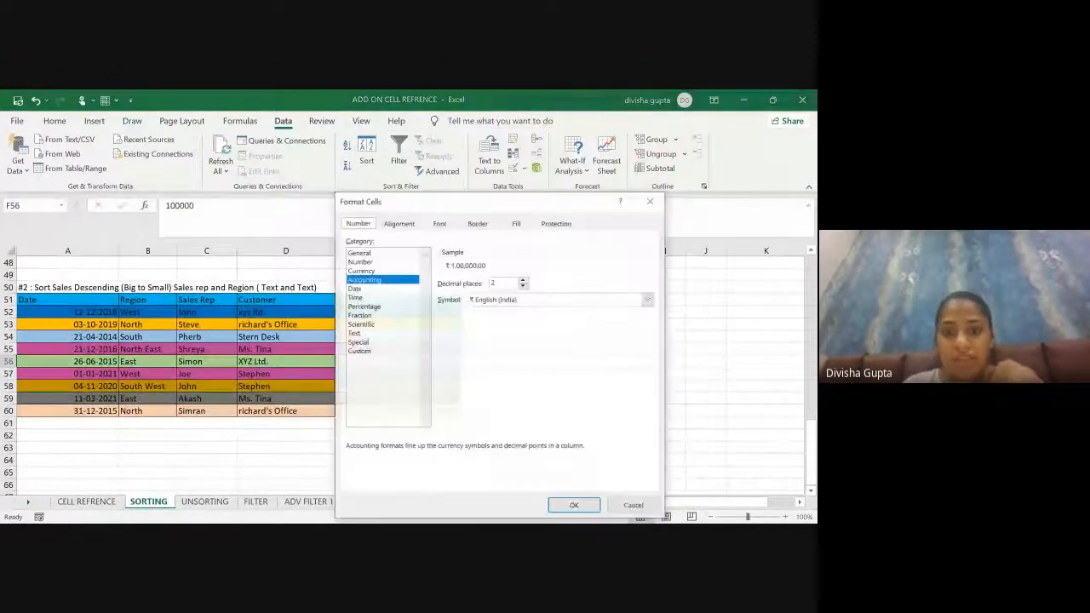
left_click(651, 201)
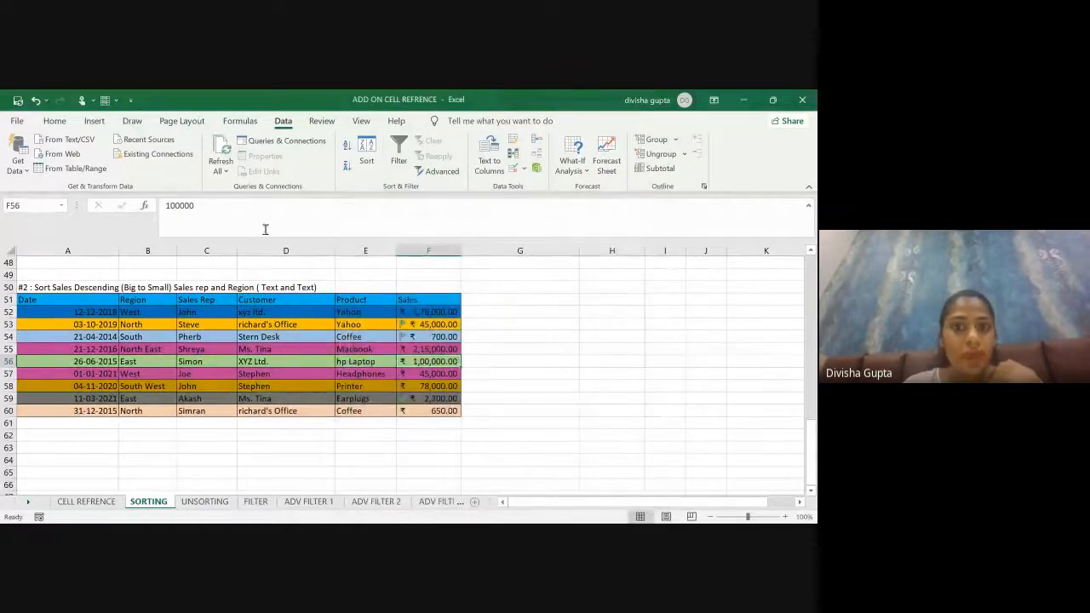
left_click(251, 124)
left_click(355, 124)
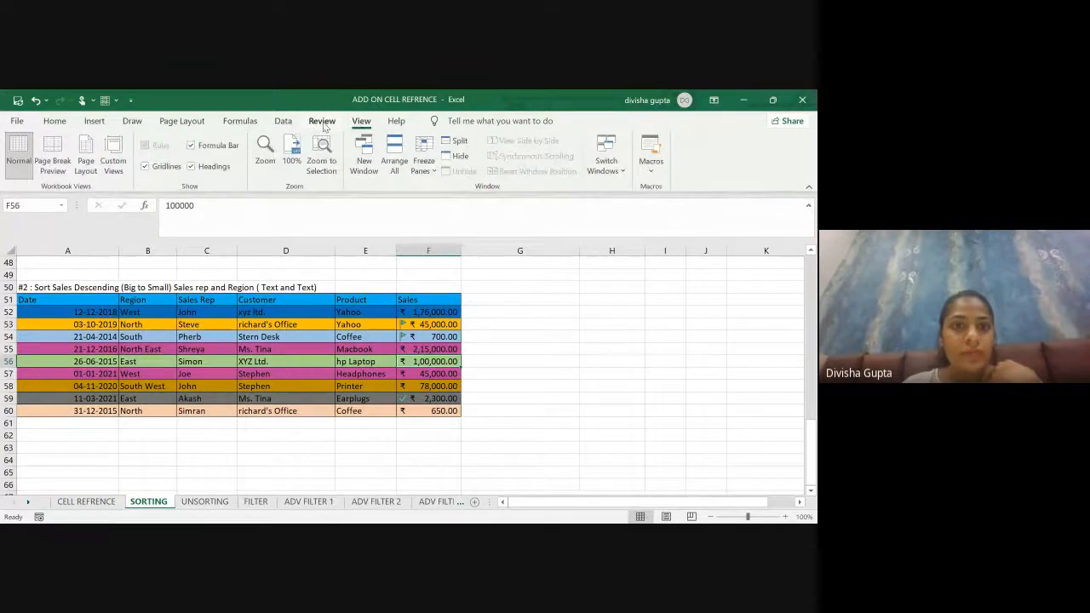
left_click(322, 125)
left_click(284, 122)
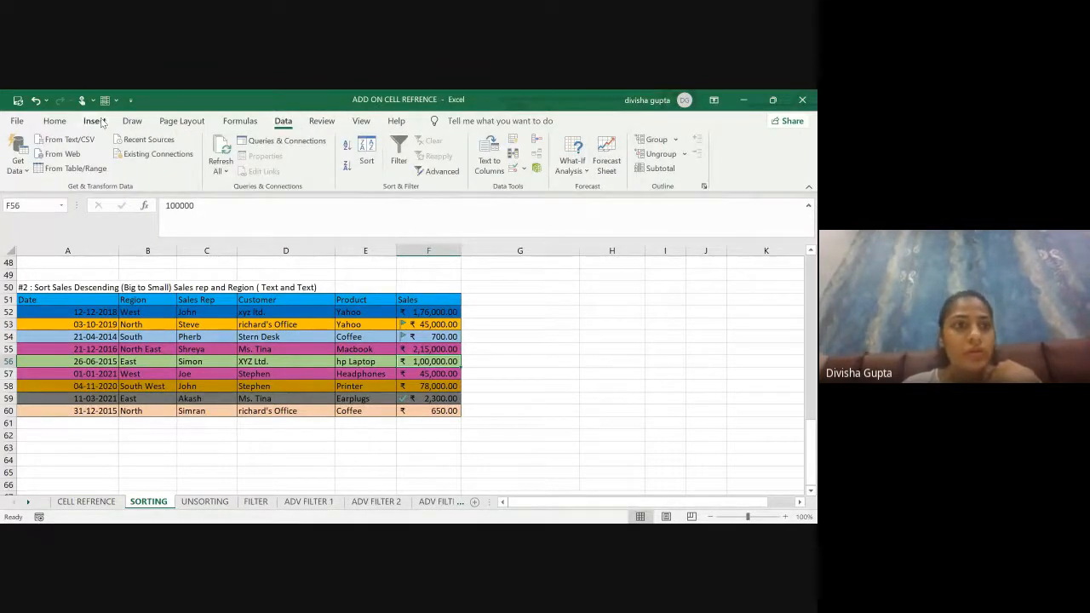
- Apply the three-colour circle icon set as conditional formatting to the Sales amount in cell F56
left_click(55, 121)
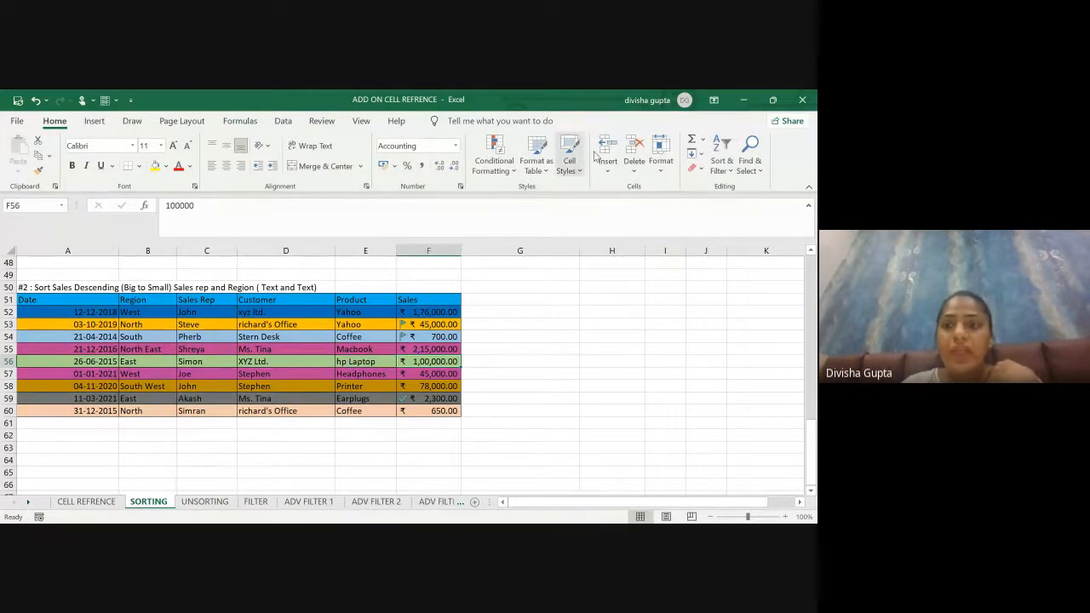
left_click(502, 173)
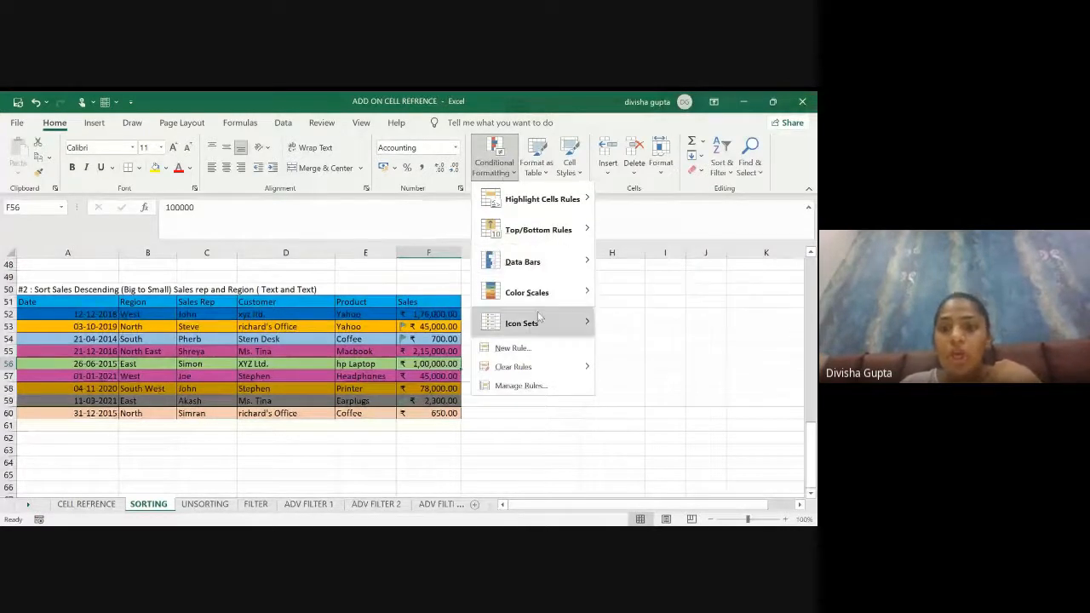
mouse_move(545, 333)
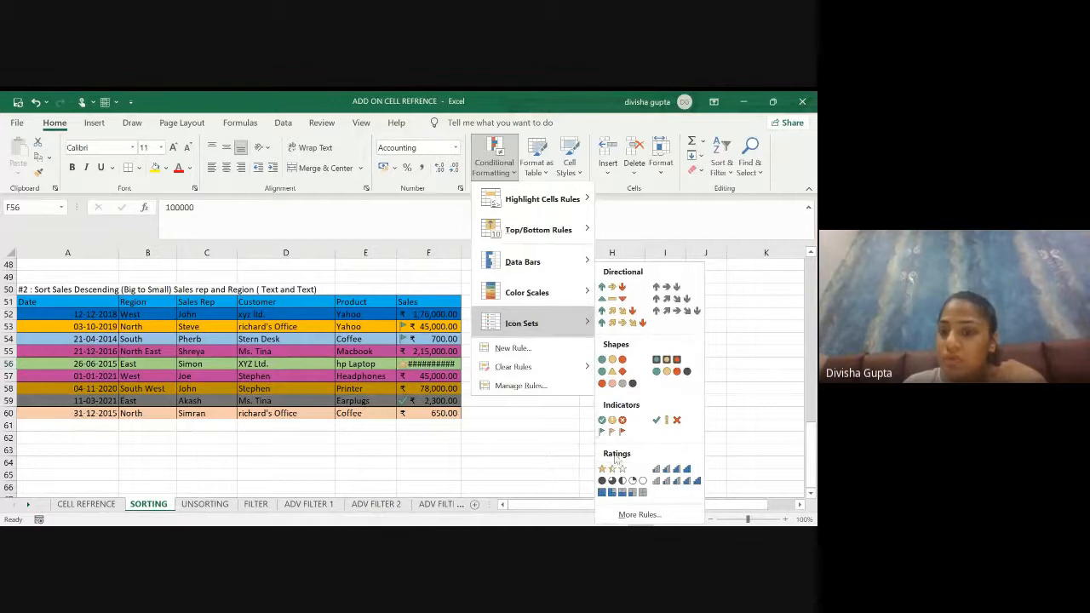
left_click(611, 359)
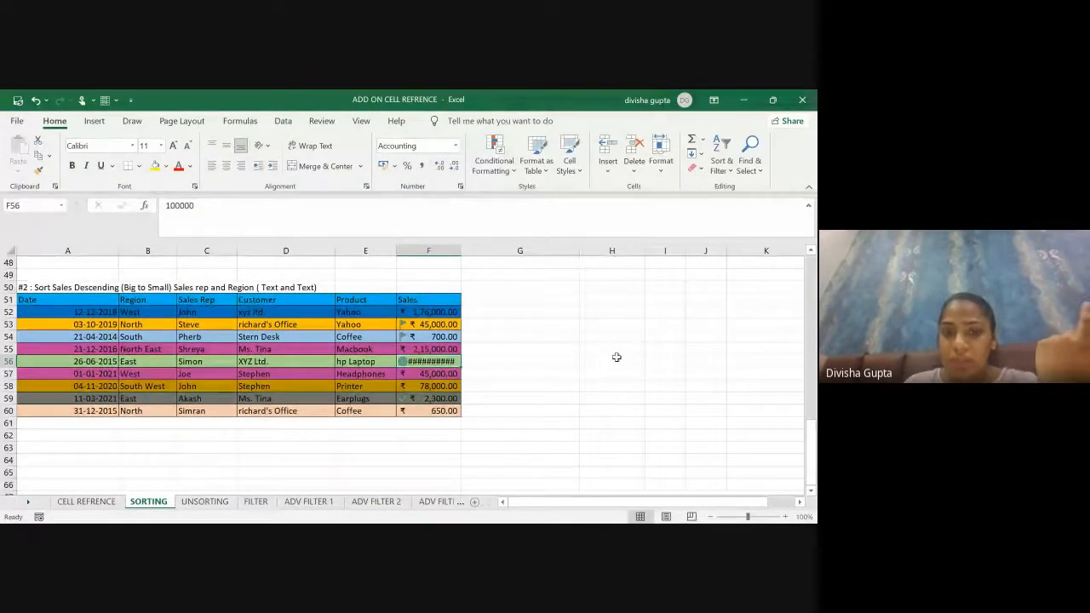
- Widen the Sales column F so that the amount in F56 fits beside its icon
left_click(513, 375)
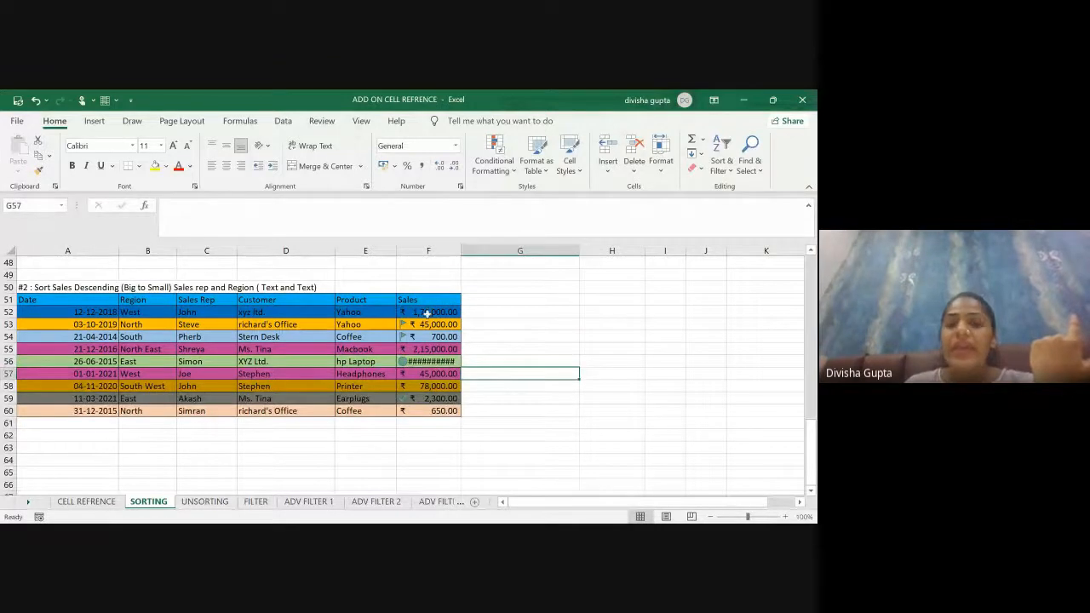
left_click_drag(461, 250, 486, 250)
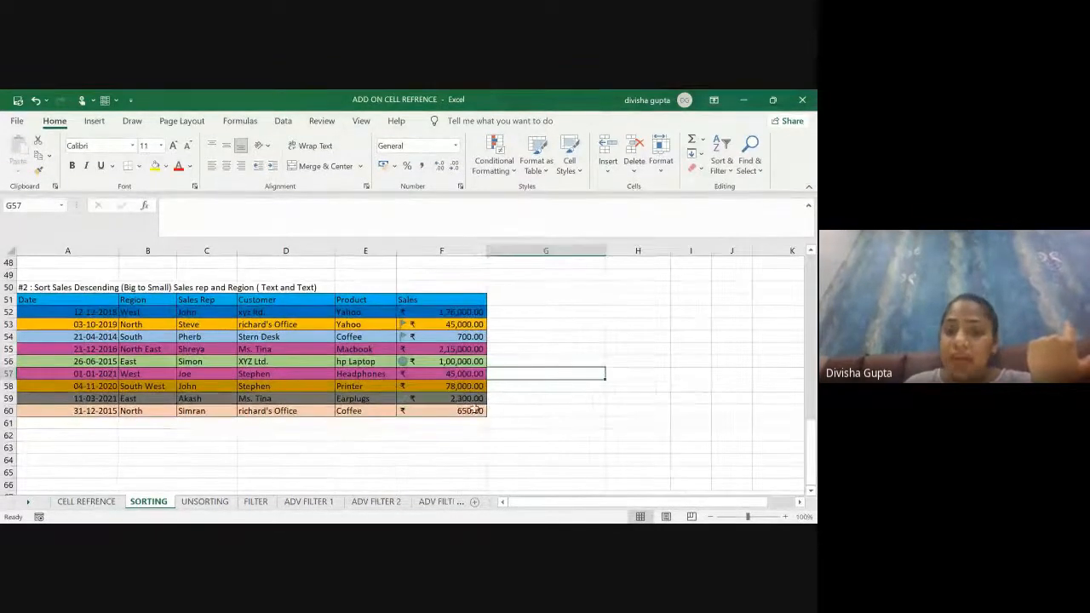
left_click(474, 411)
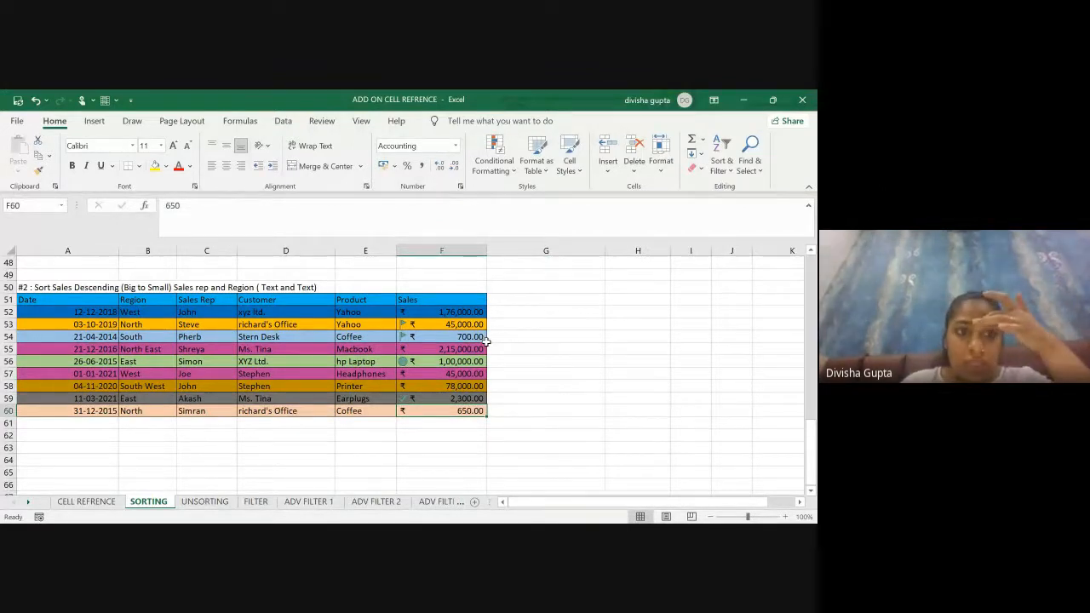
left_click(149, 337)
key("Right")
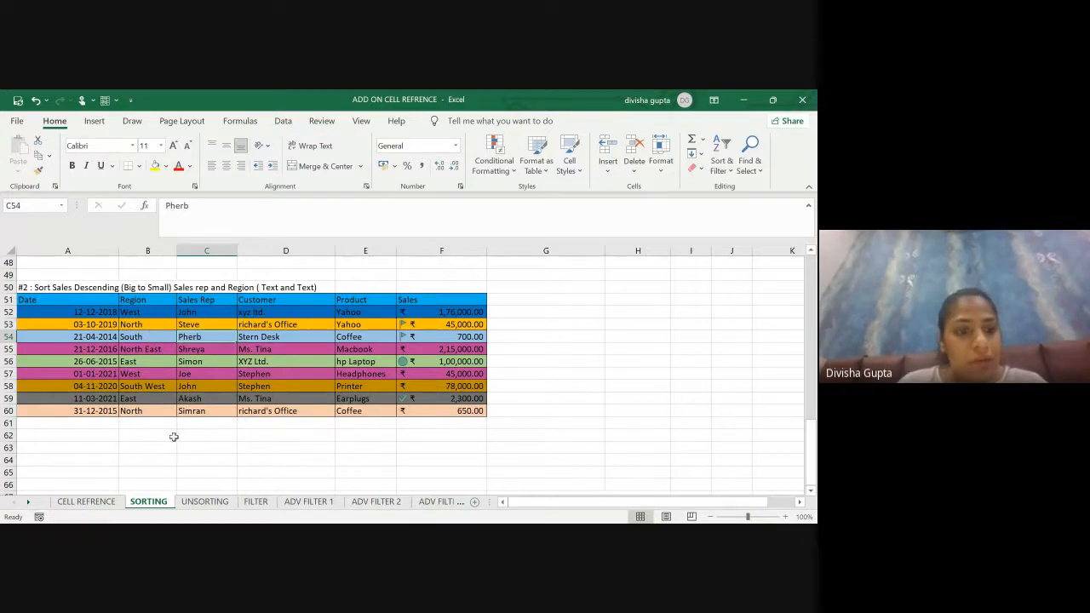
left_click(132, 351)
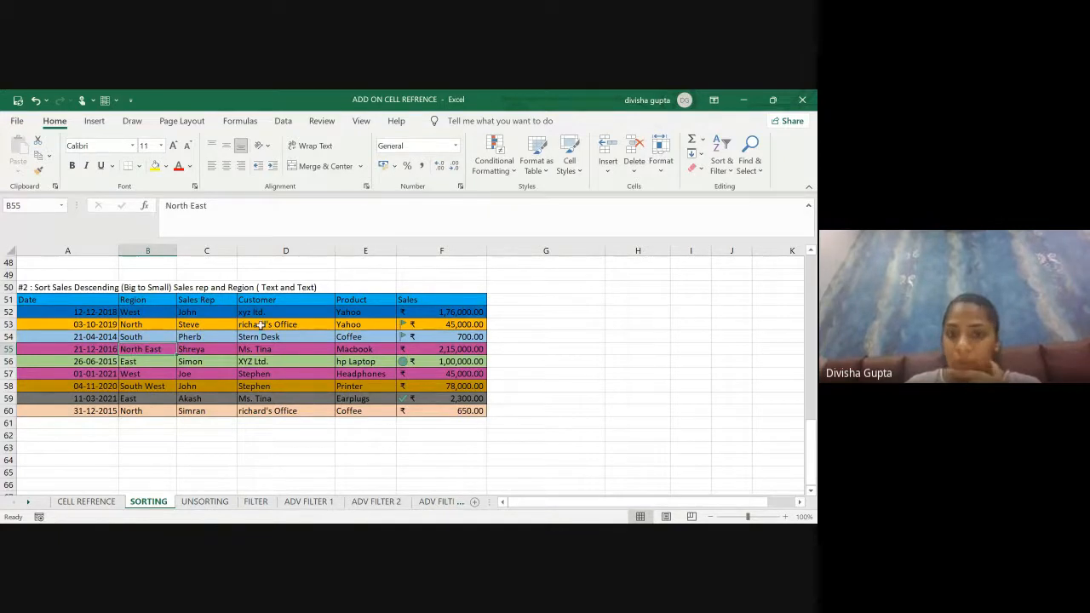
left_click(409, 409)
left_click(410, 324)
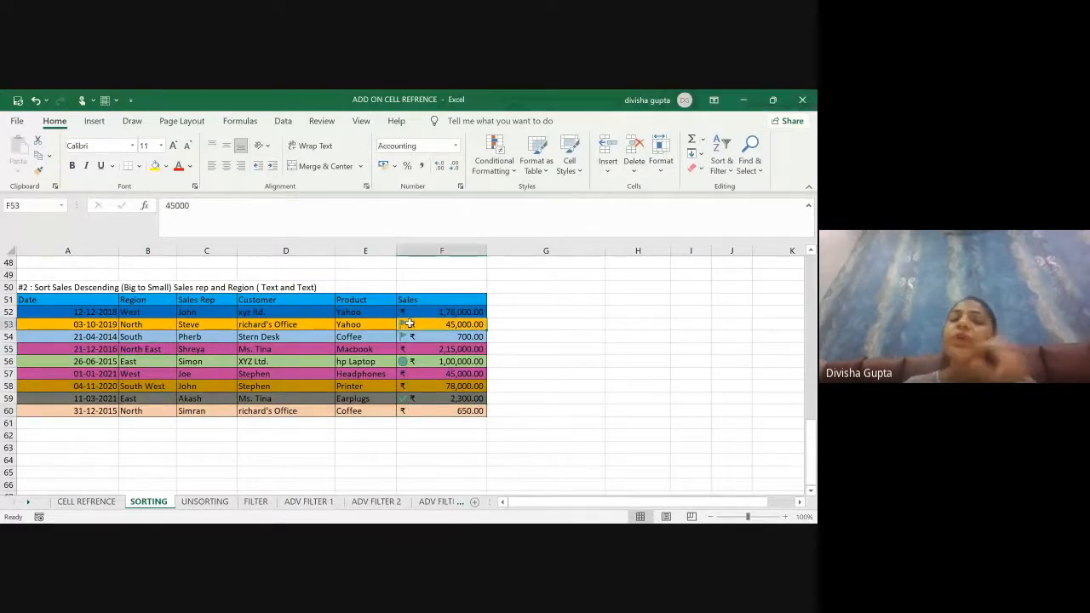
left_click(305, 335)
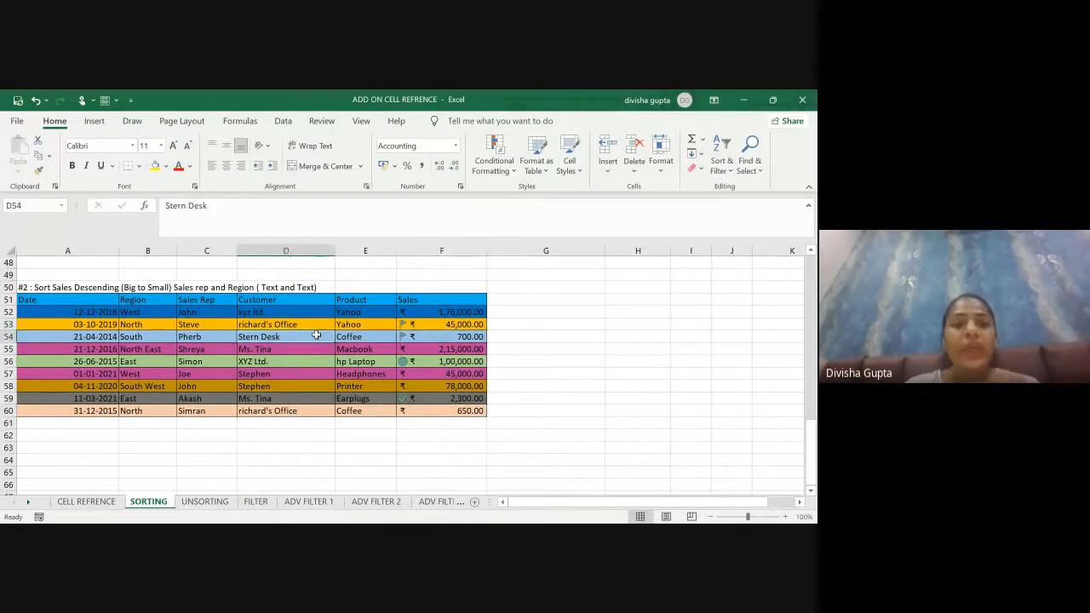
left_click(282, 121)
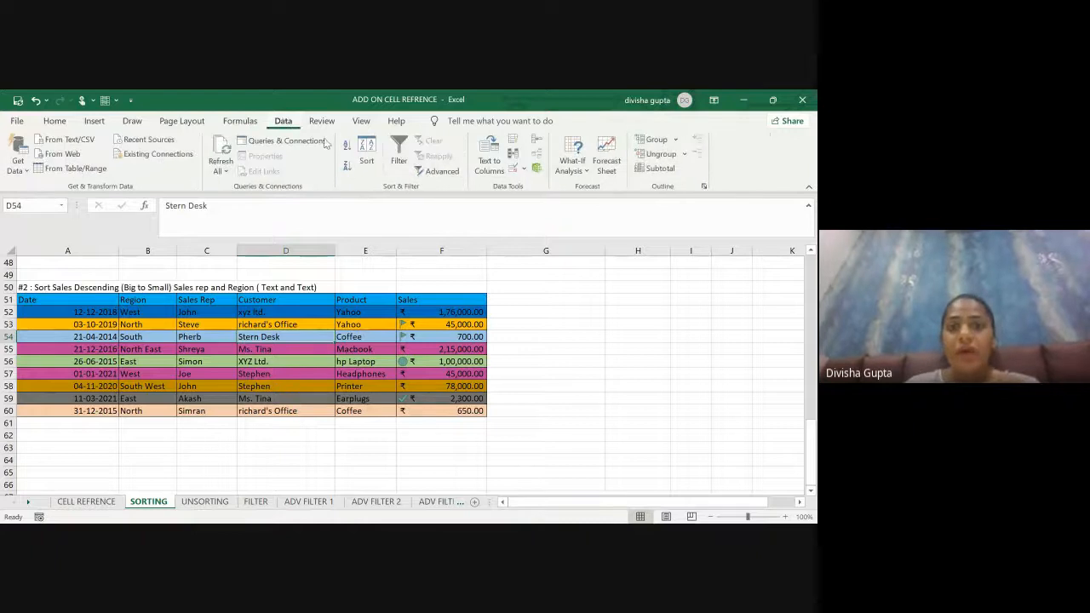
left_click(364, 160)
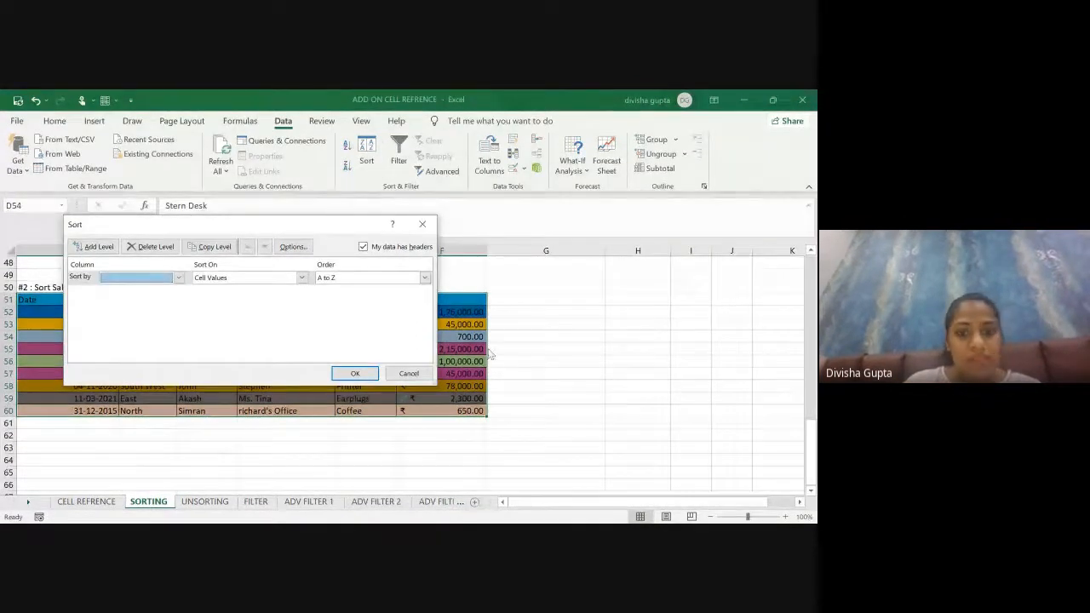
left_click(408, 375)
- Try sorting the sales table by Column C on cell values from A to Z, and undo the sort
left_click(193, 347)
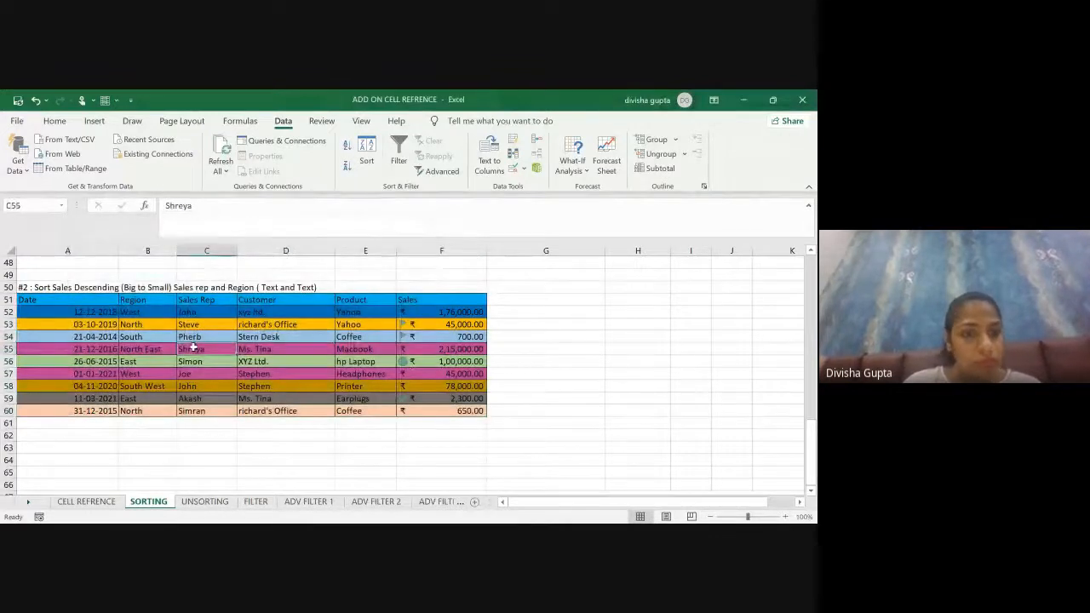
left_click(366, 157)
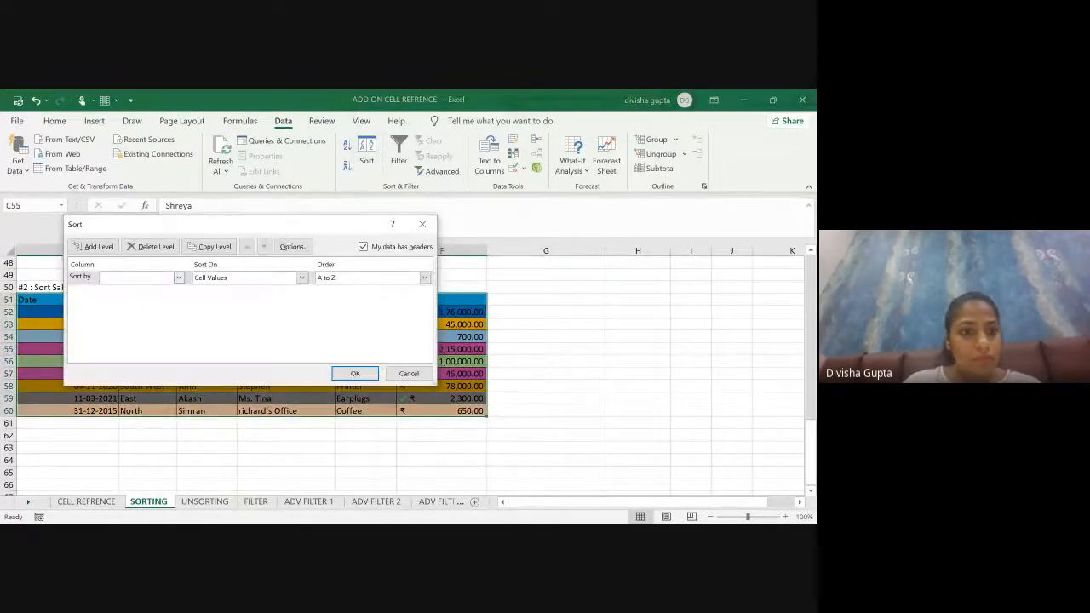
left_click(179, 280)
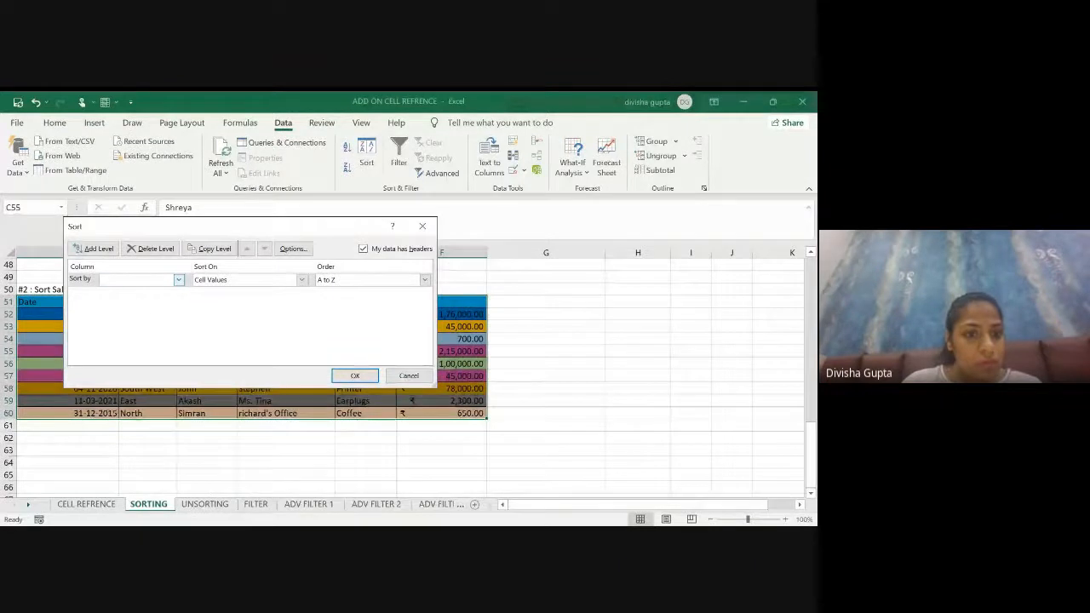
left_click(141, 313)
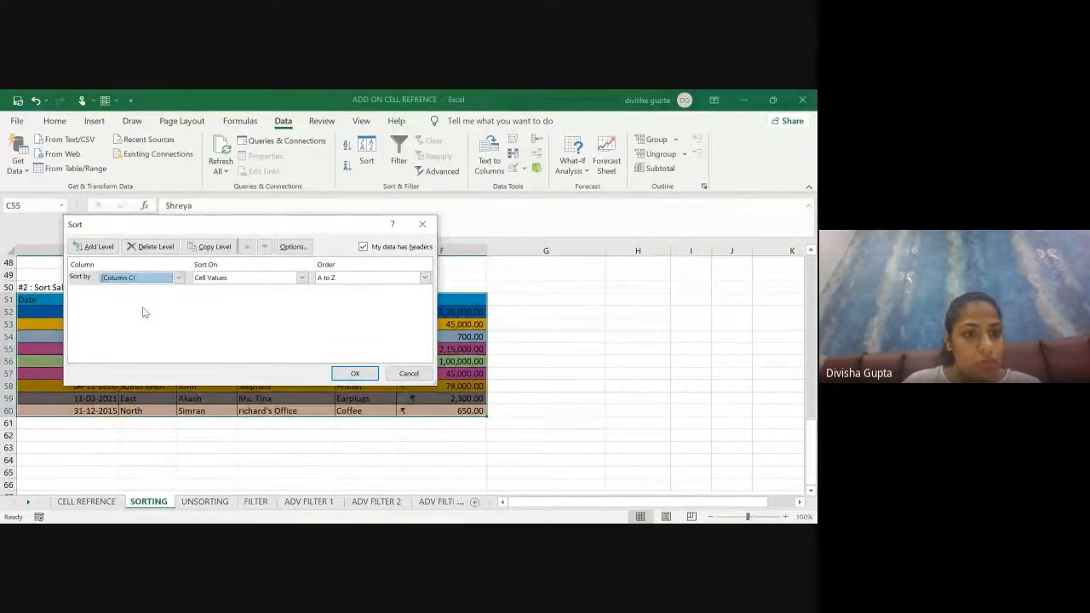
left_click(354, 373)
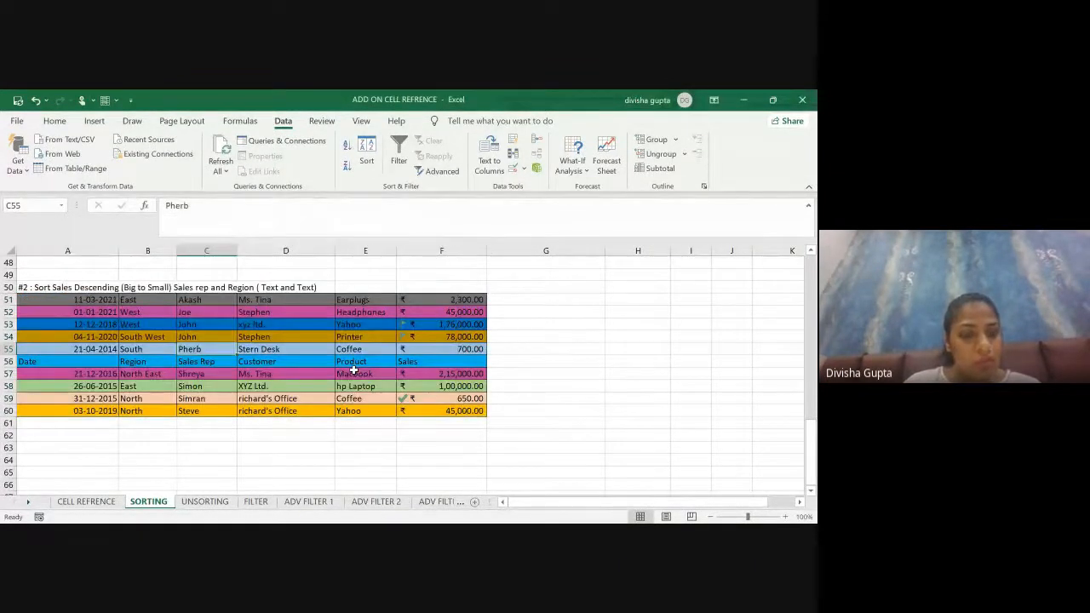
key("ctrl+z")
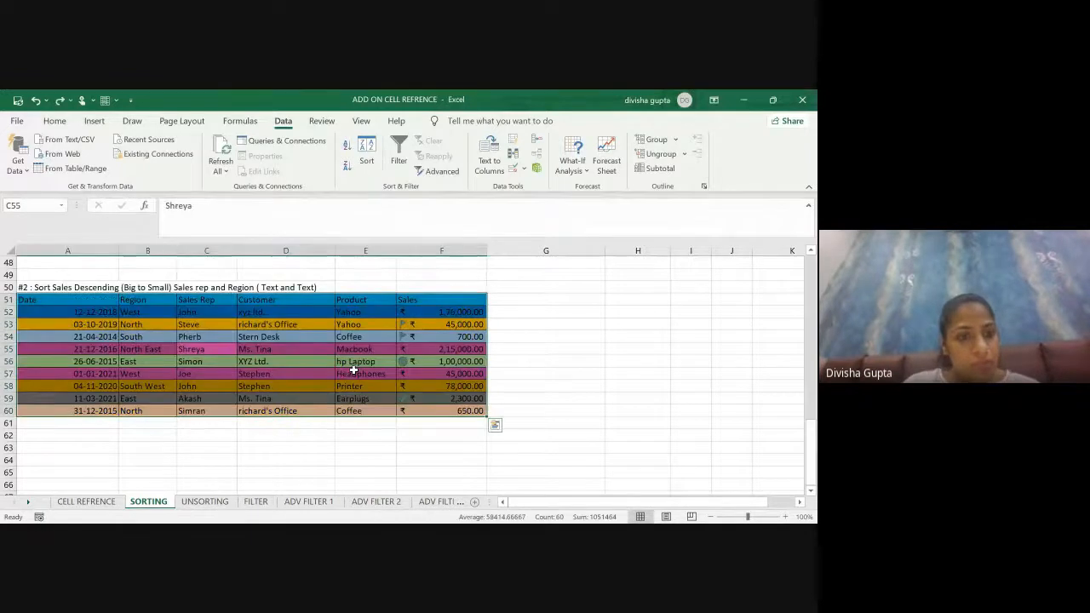
- Try sorting the sales table by Column B on cell values from A to Z, and undo the sort
left_click(206, 459)
left_click(91, 313)
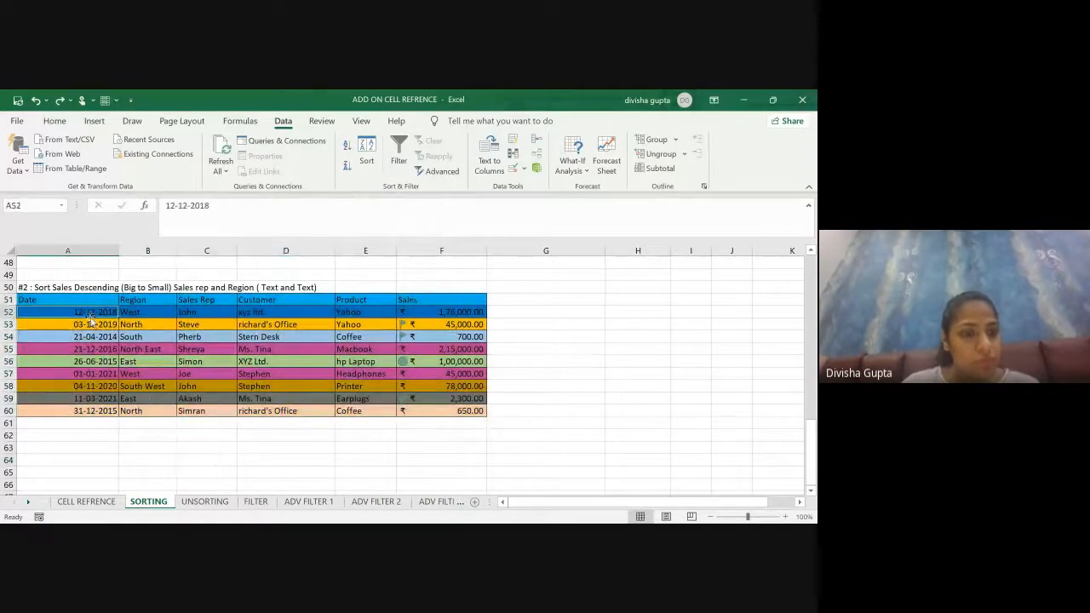
left_click(127, 363)
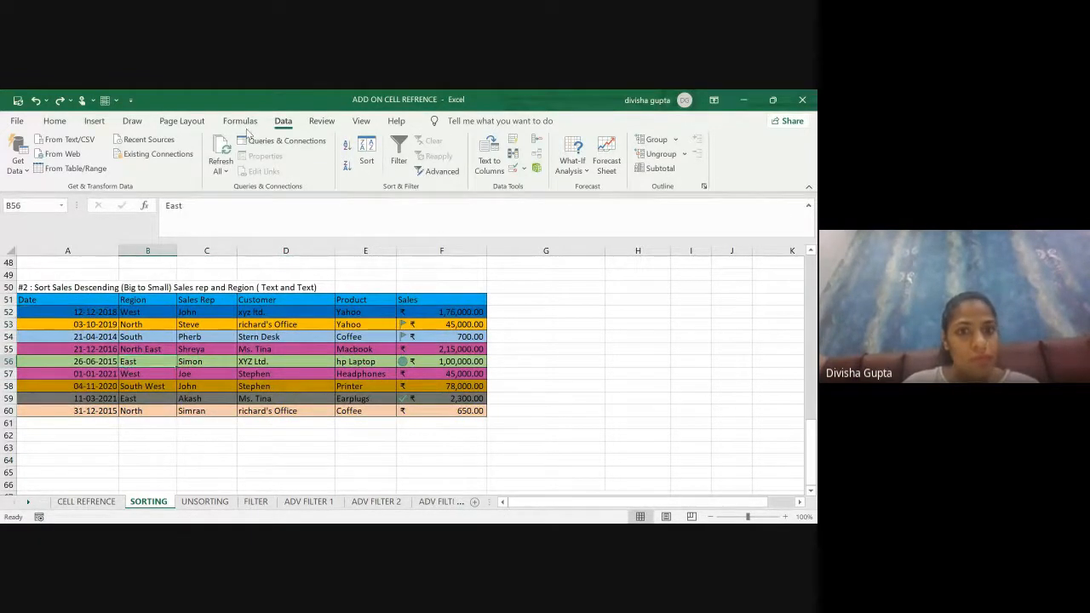
left_click(361, 162)
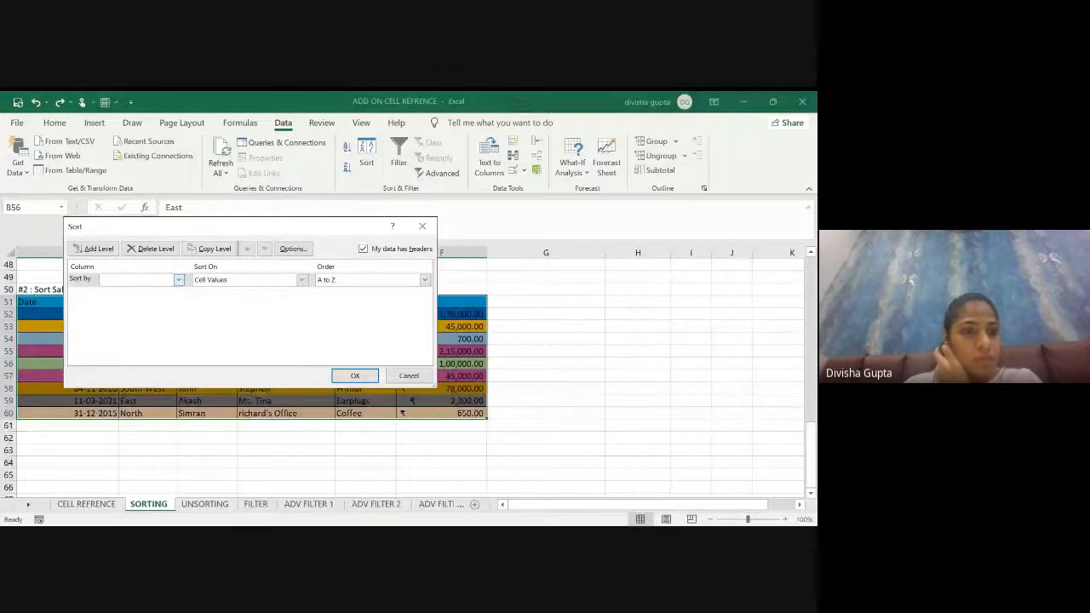
left_click(179, 280)
left_click(129, 306)
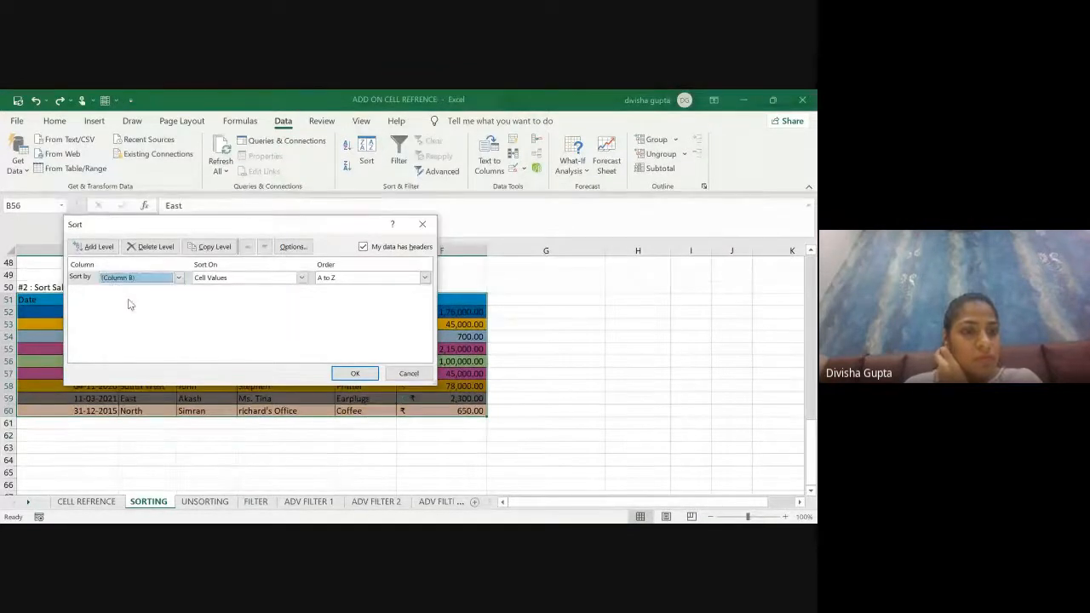
left_click(364, 378)
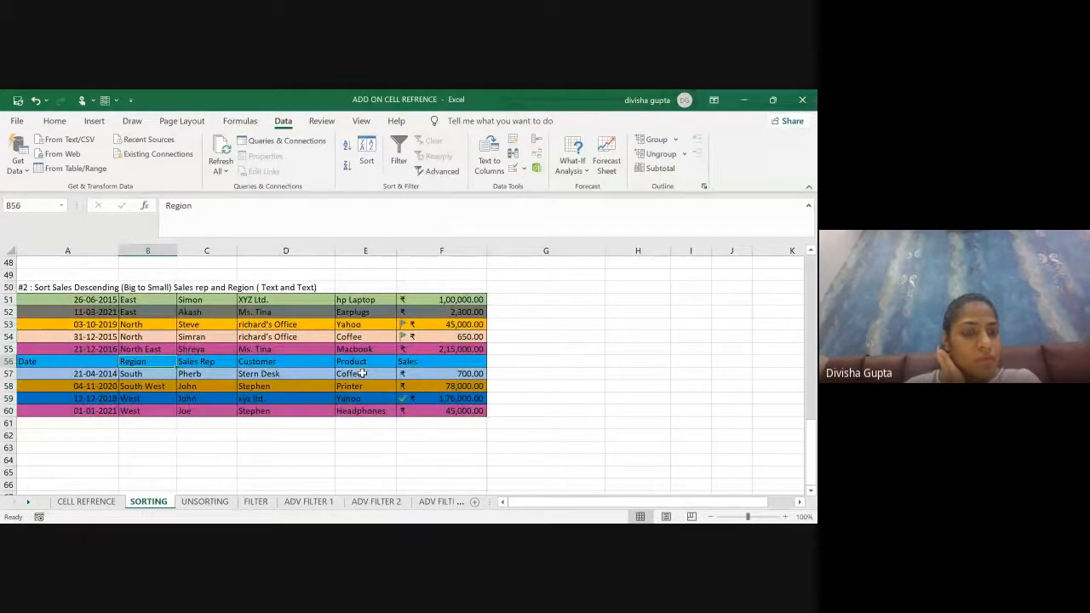
key("ctrl+z")
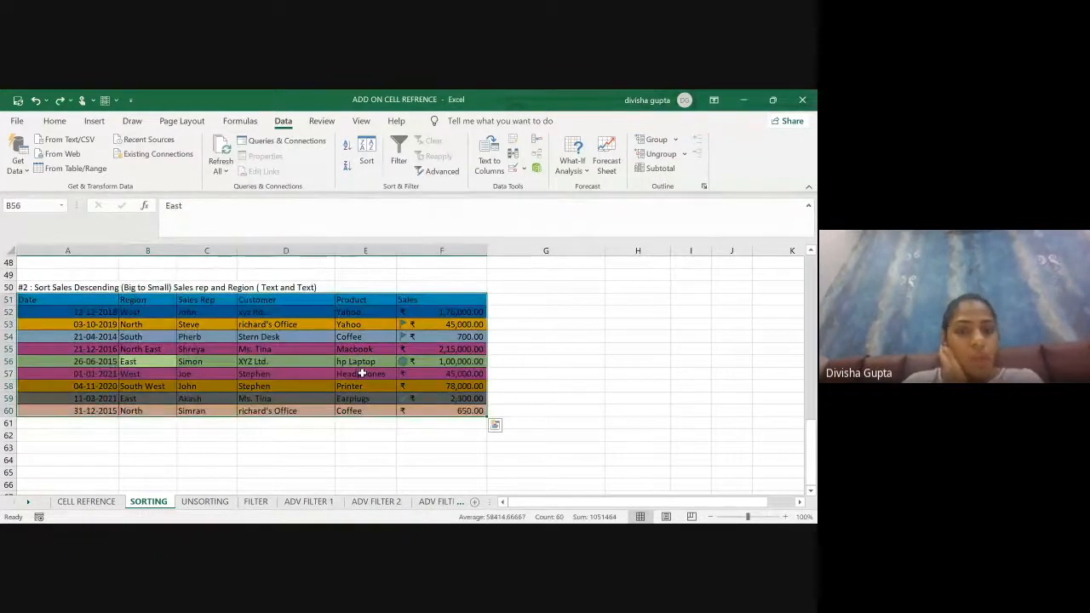
- Look through the SORTING sheet and compare its sales table with the one on the UNSORTING sheet
left_click(588, 336)
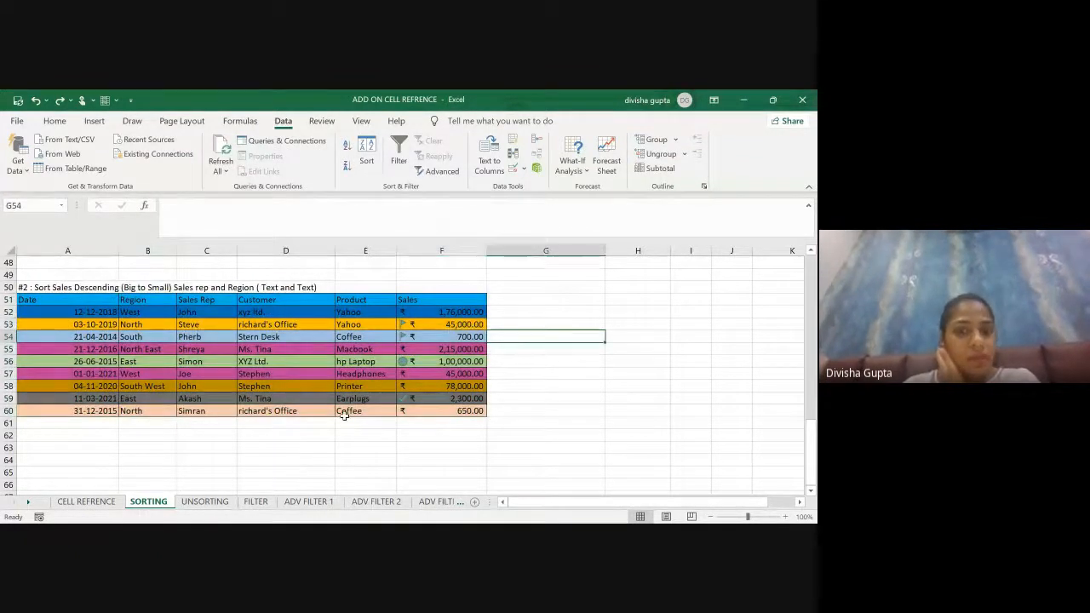
scroll(344, 414, "up", 7)
scroll(344, 415, "down", 20)
scroll(344, 415, "up", 20)
scroll(344, 415, "down", 11)
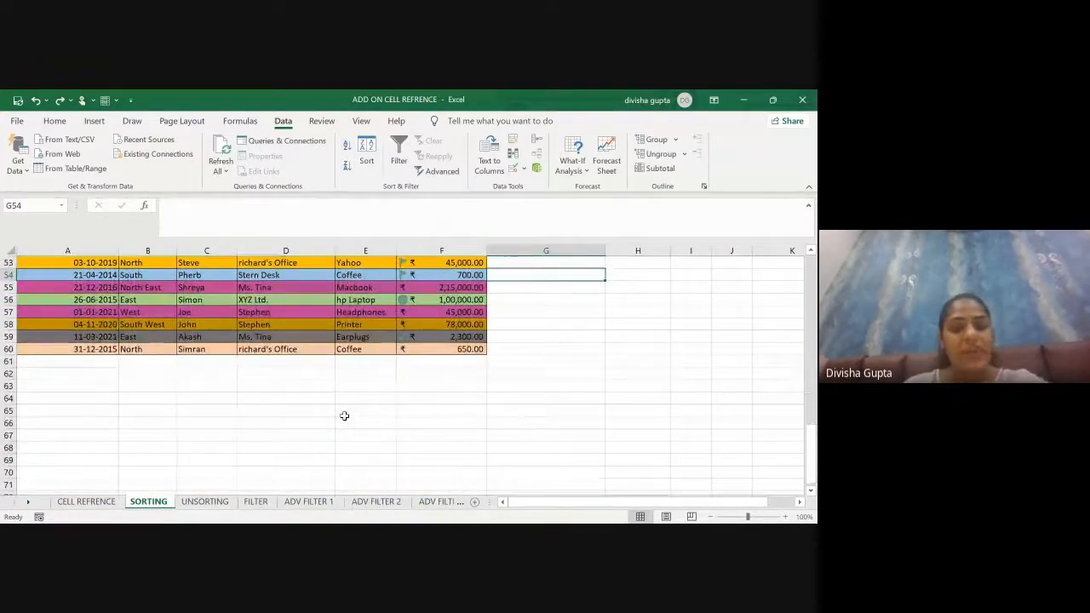
scroll(344, 415, "up", 3)
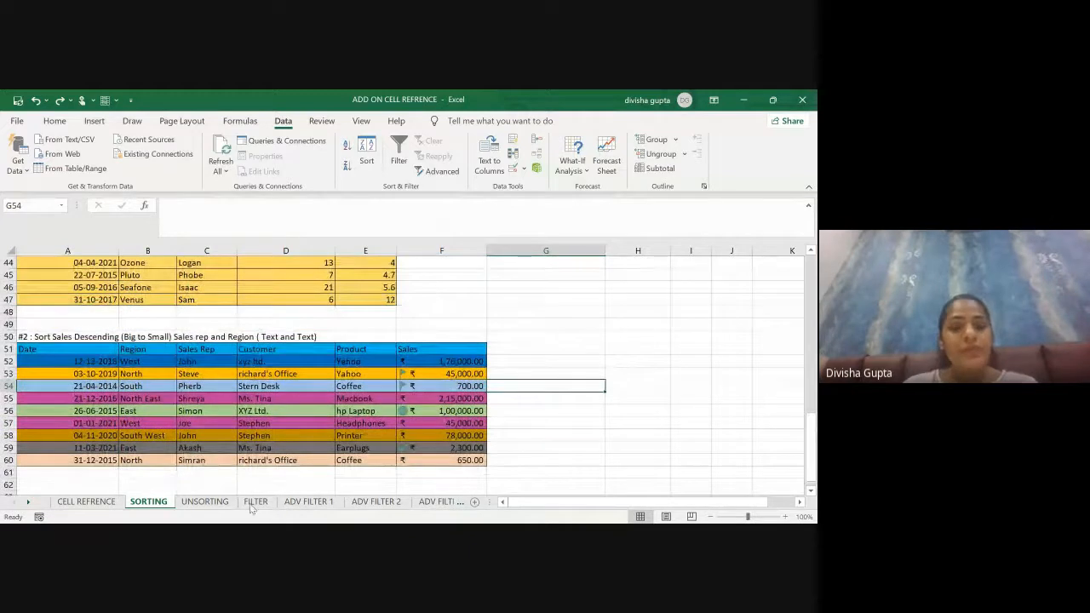
left_click(205, 502)
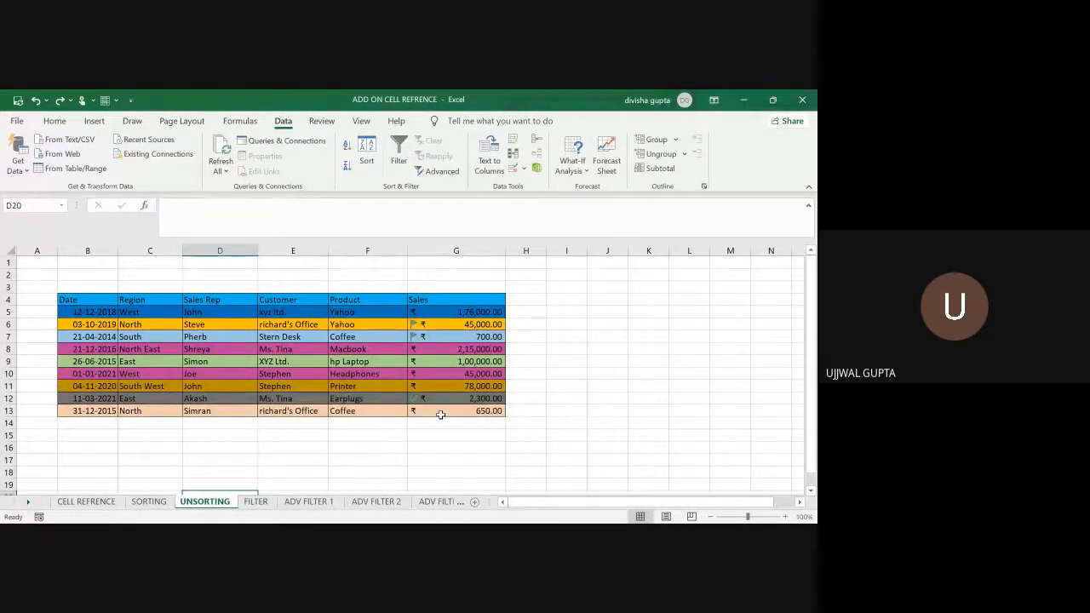
left_click(160, 503)
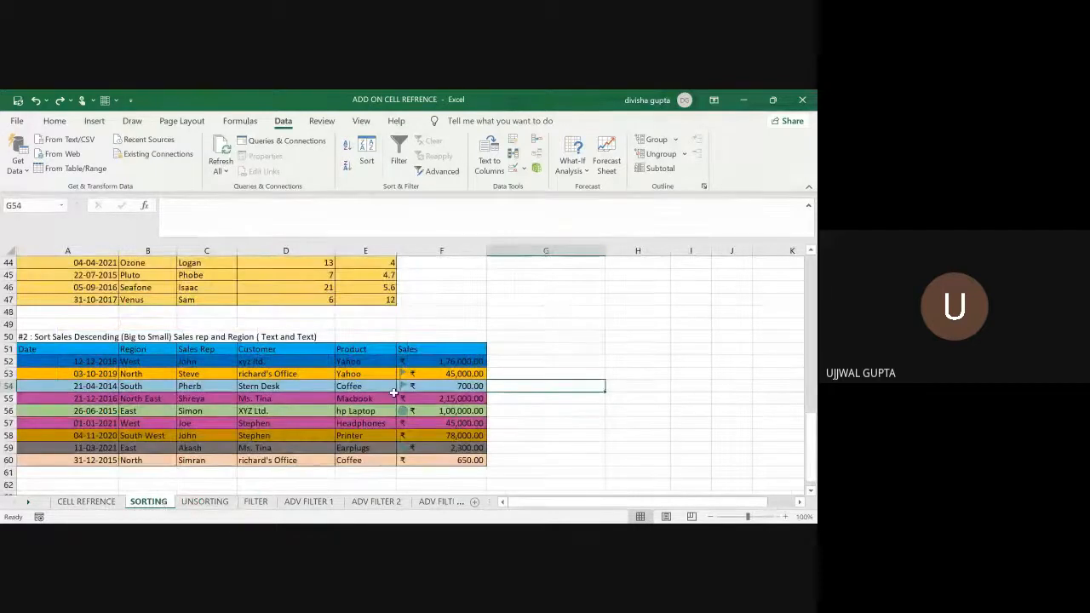
- Undo the circle icon set and column widening applied for cell F56, and widen the Sales column F again to fit its amounts
left_click(426, 398)
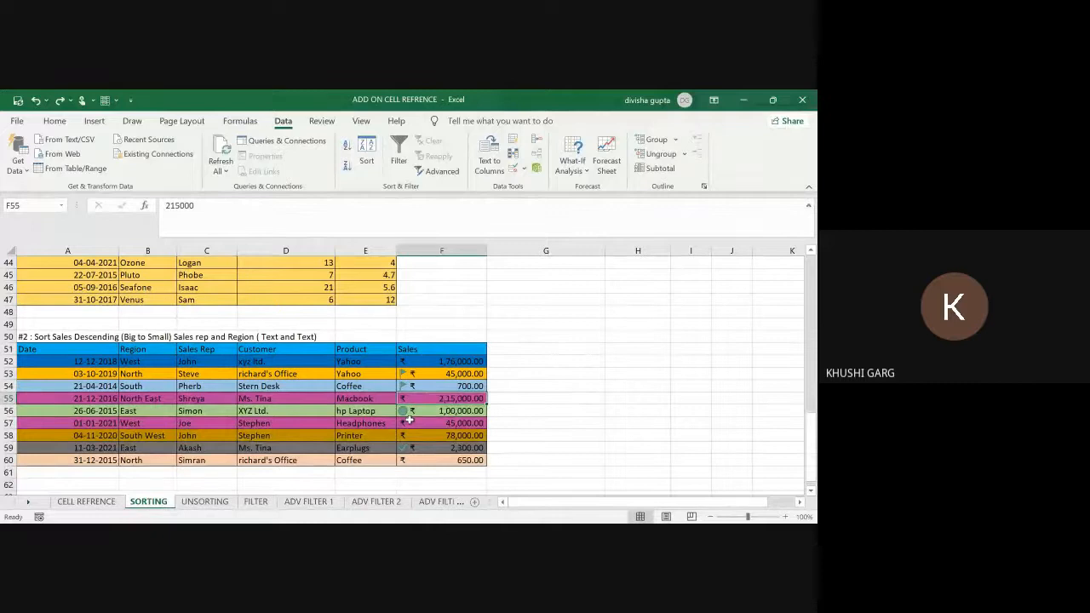
left_click(584, 378)
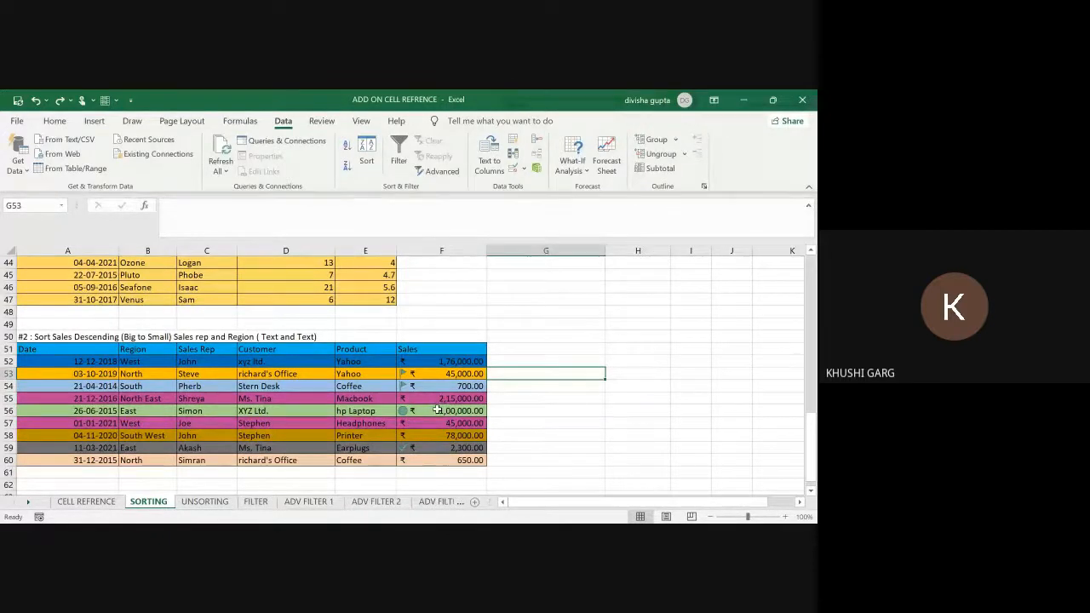
left_click(437, 410)
key("ctrl+z")
key("ctrl+z")
left_click(519, 375)
left_click_drag(461, 251, 487, 252)
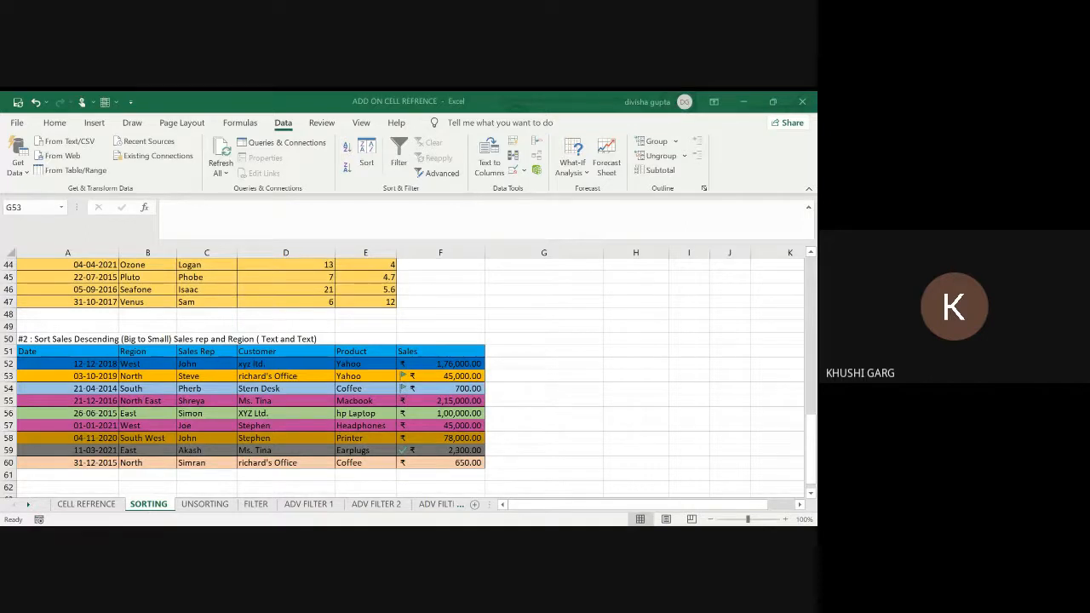
- Make the sales table's header row A51:F51 bold
key("alt+Tab")
left_click_drag(51, 354, 460, 350)
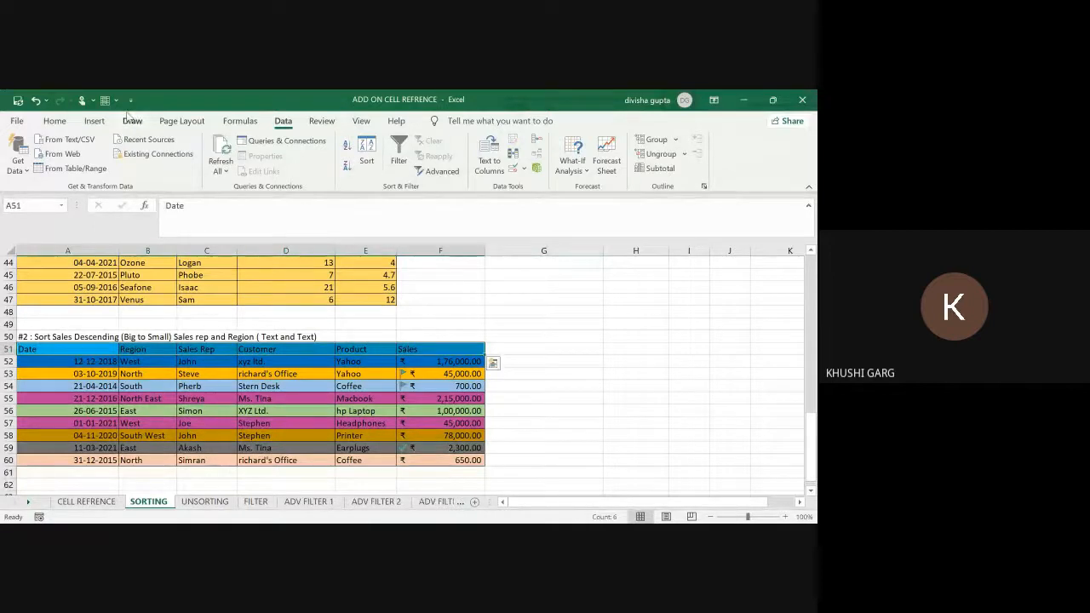
left_click(54, 122)
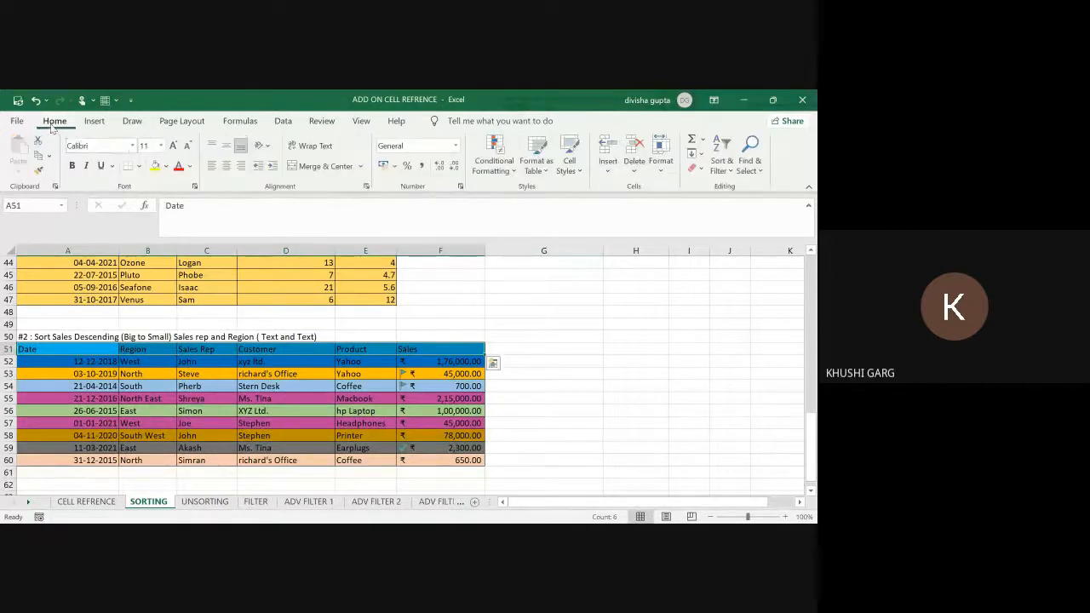
left_click(73, 166)
left_click(579, 424)
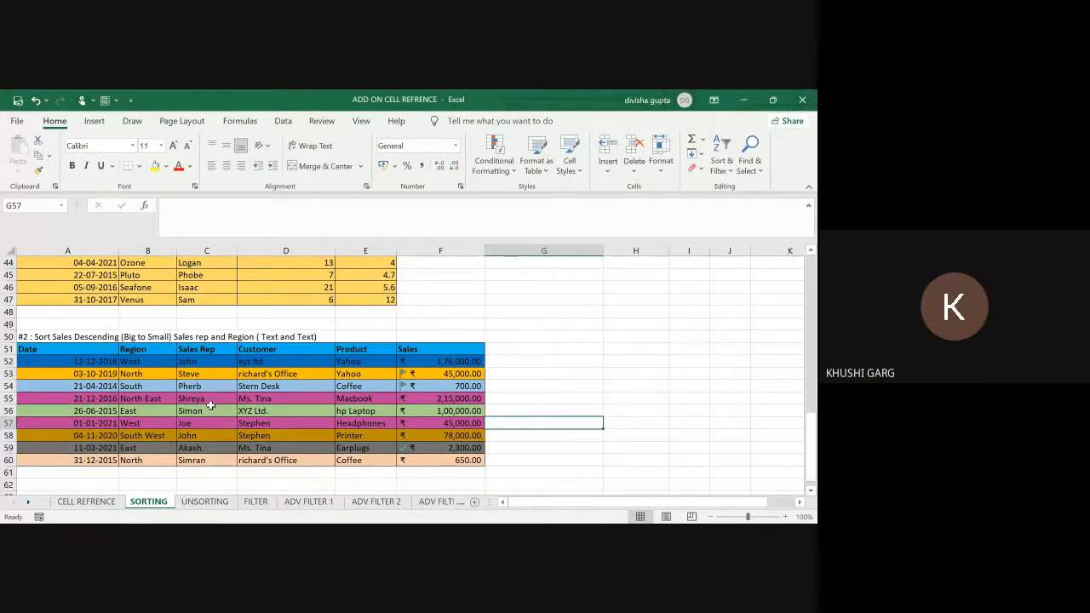
- Start a custom sort of the sales table A51:F60 with Region as the first level, on cell values from A to Z
left_click(49, 350)
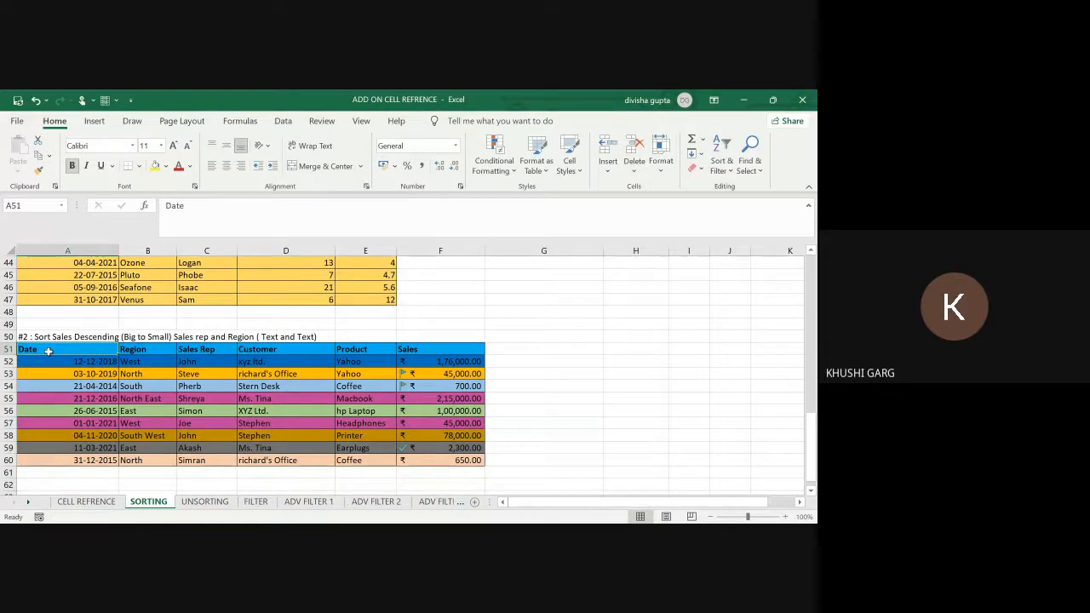
key("shift+Right")
key("shift+Right")
key("shift+Right")
key("shift+Right")
key("shift+Right")
key("shift+Down")
key("shift+Down")
key("shift+Down")
key("shift+Down")
key("shift+Down")
key("shift+Down")
key("shift+Down")
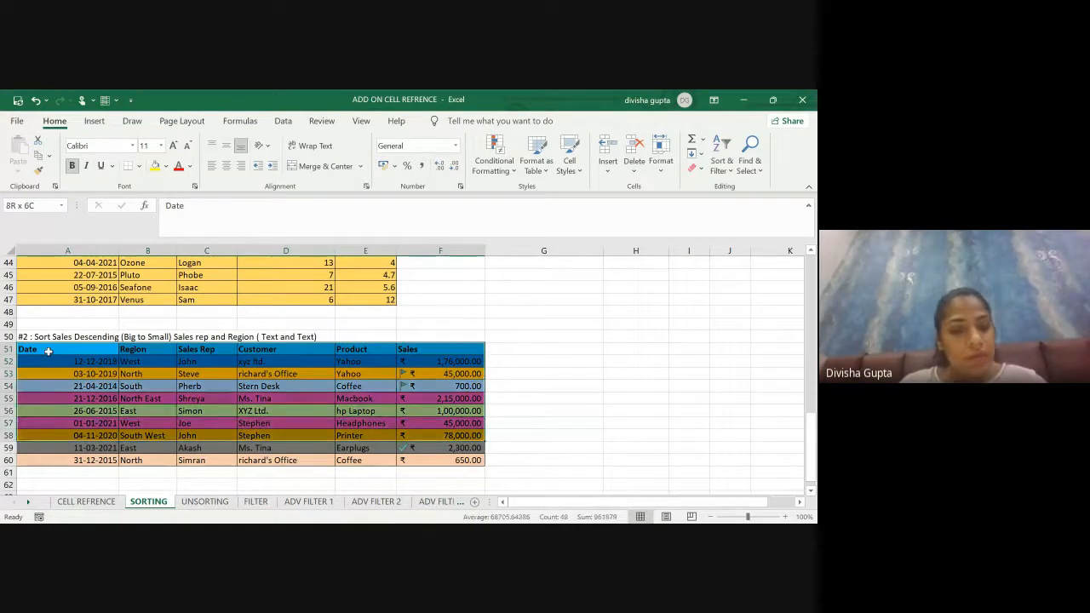
key("shift+Down")
key("shift+Down")
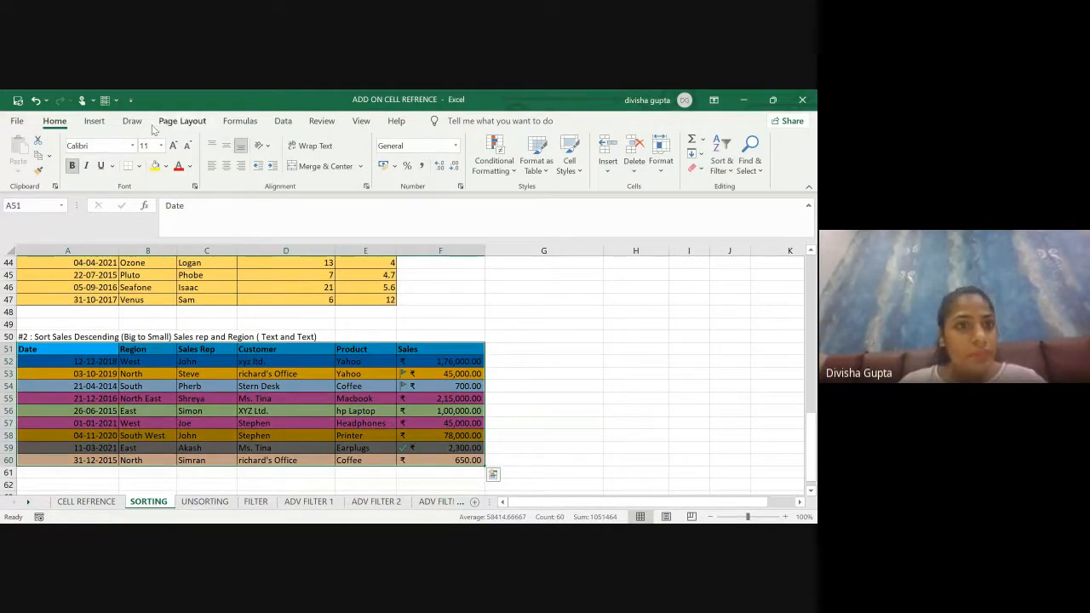
left_click(285, 122)
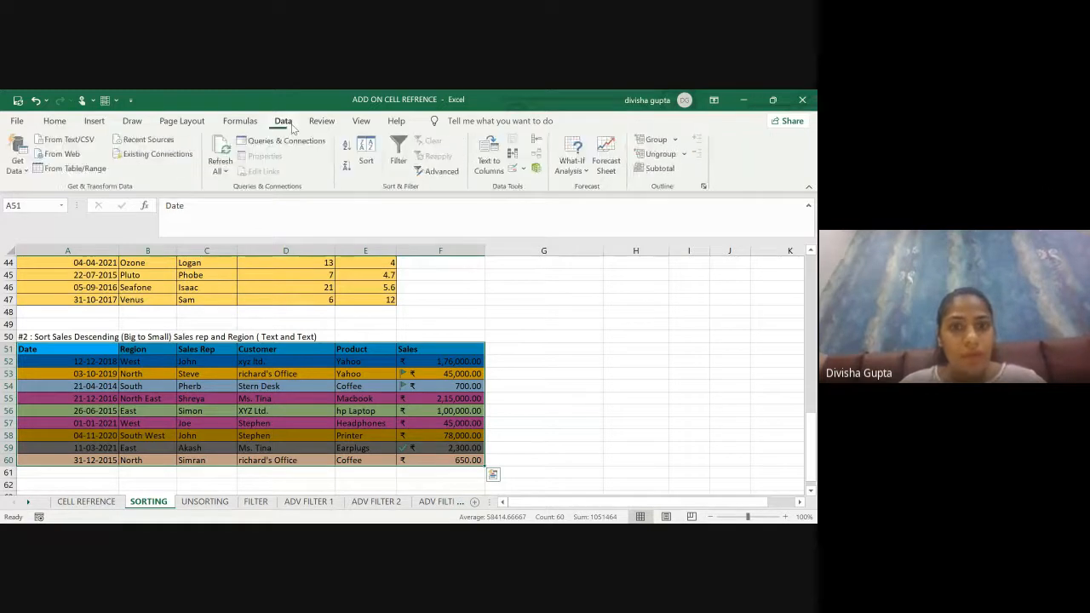
left_click(373, 173)
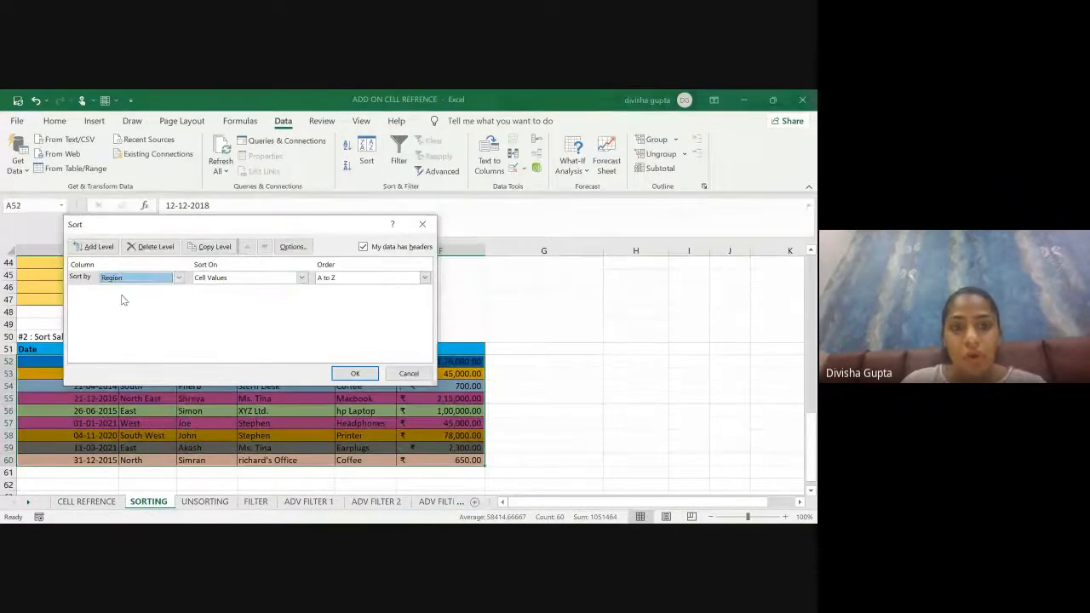
- Add a second sort level by Sales Rep on cell values from A to Z and a third level by Sales
left_click(104, 246)
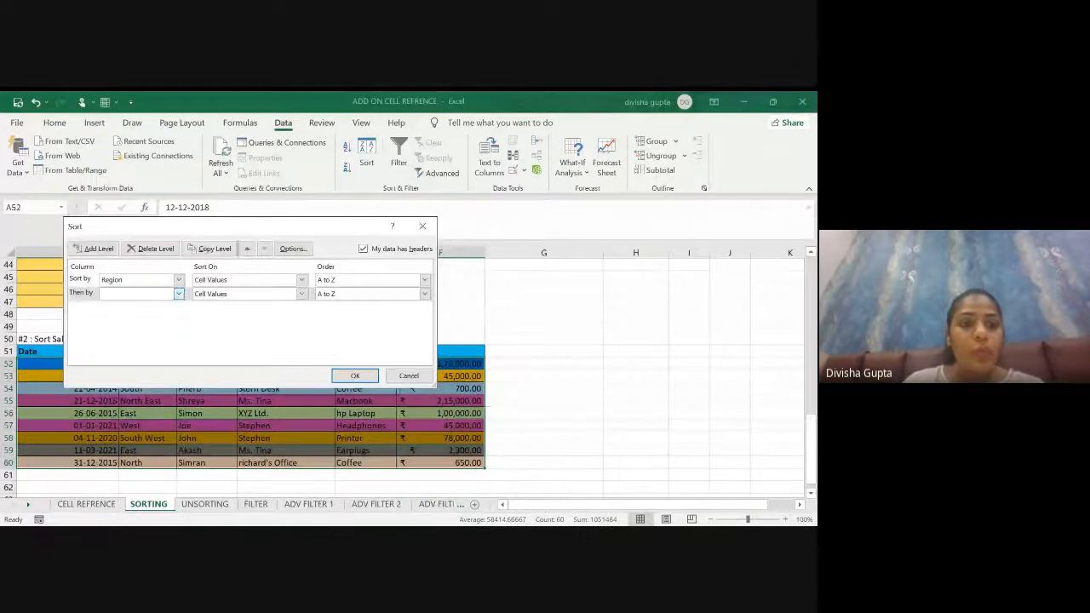
left_click(155, 323)
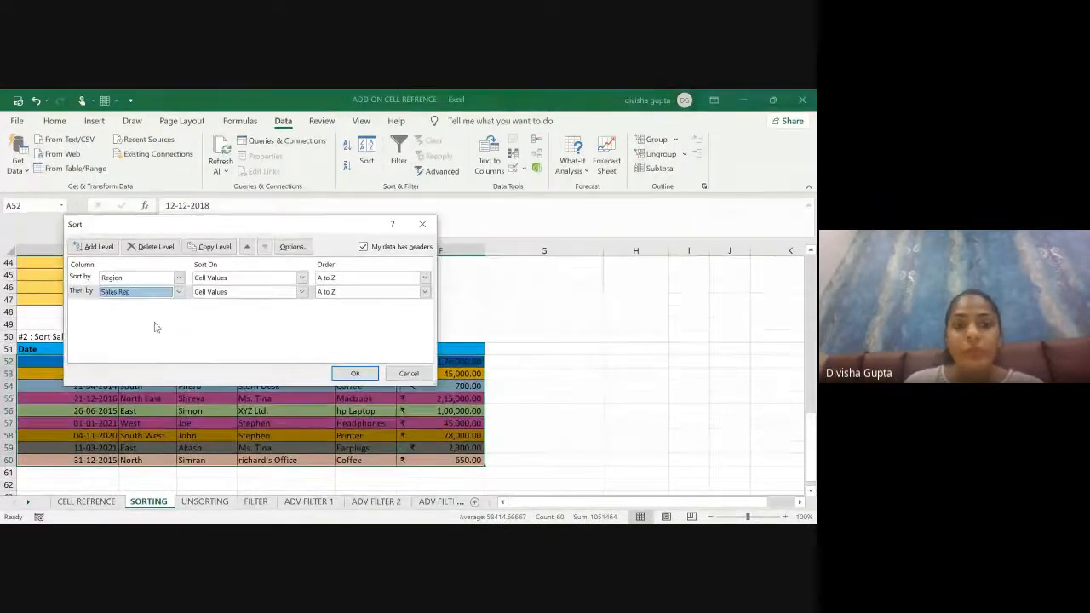
left_click(108, 247)
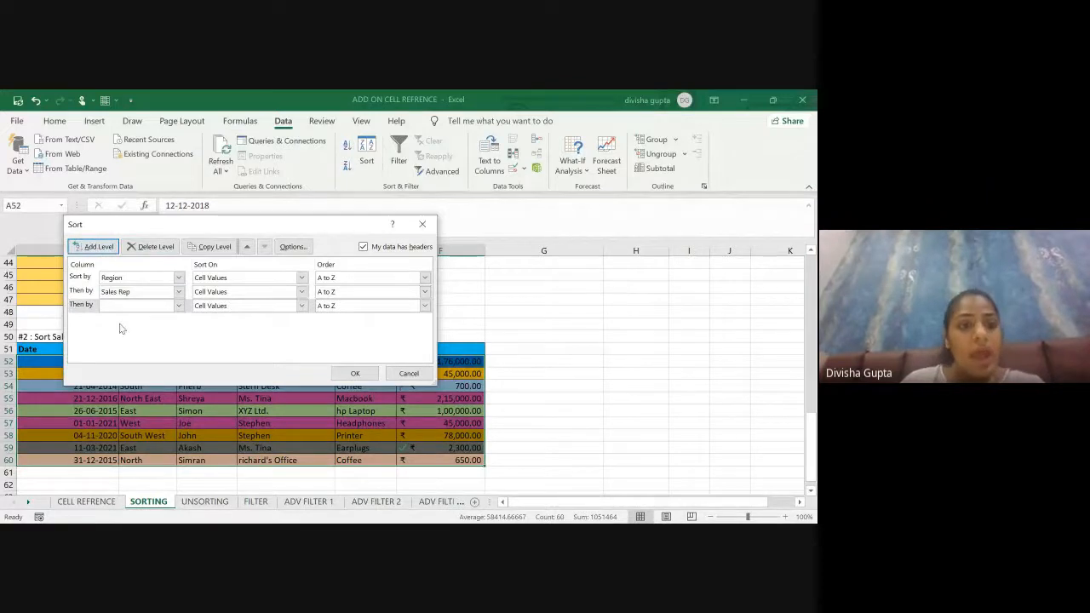
left_click(178, 309)
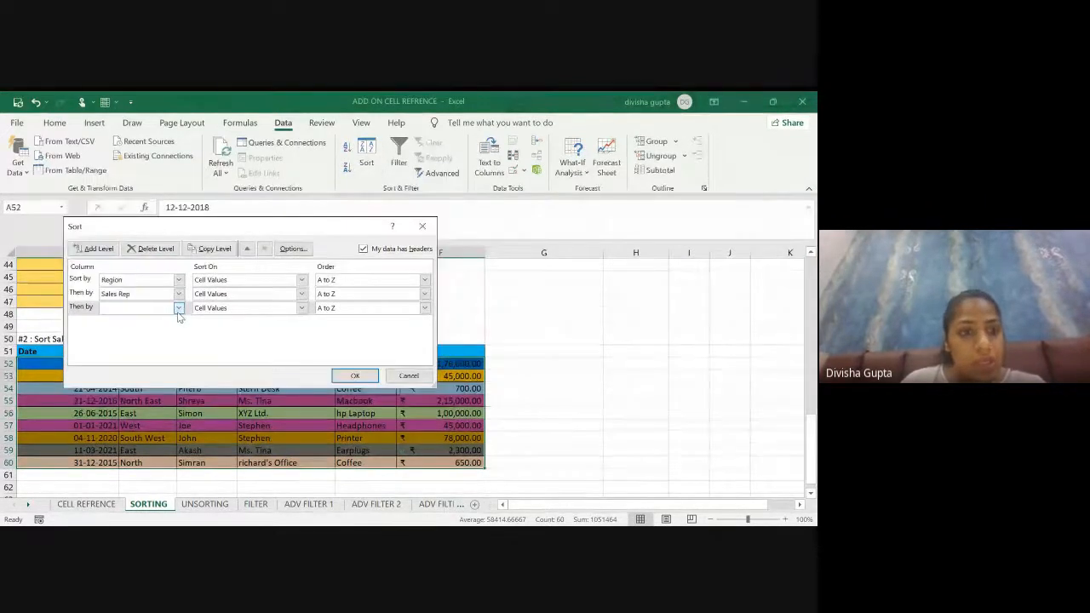
left_click(149, 362)
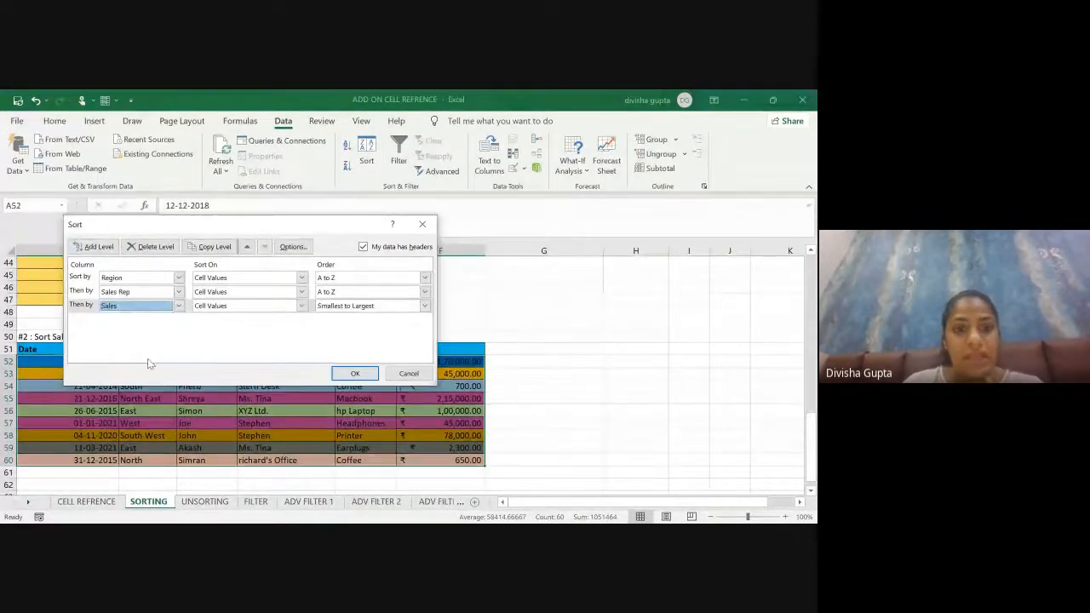
- Set the Sales level to sort on Conditional Formatting Icon with the flag on top, and apply the three-level sort
left_click(303, 308)
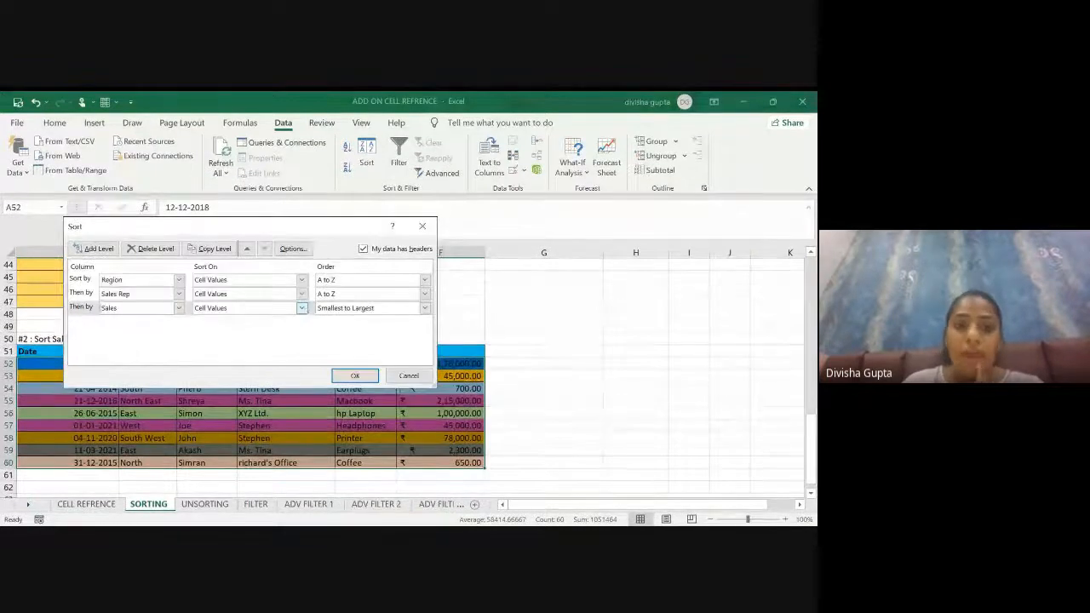
left_click(299, 351)
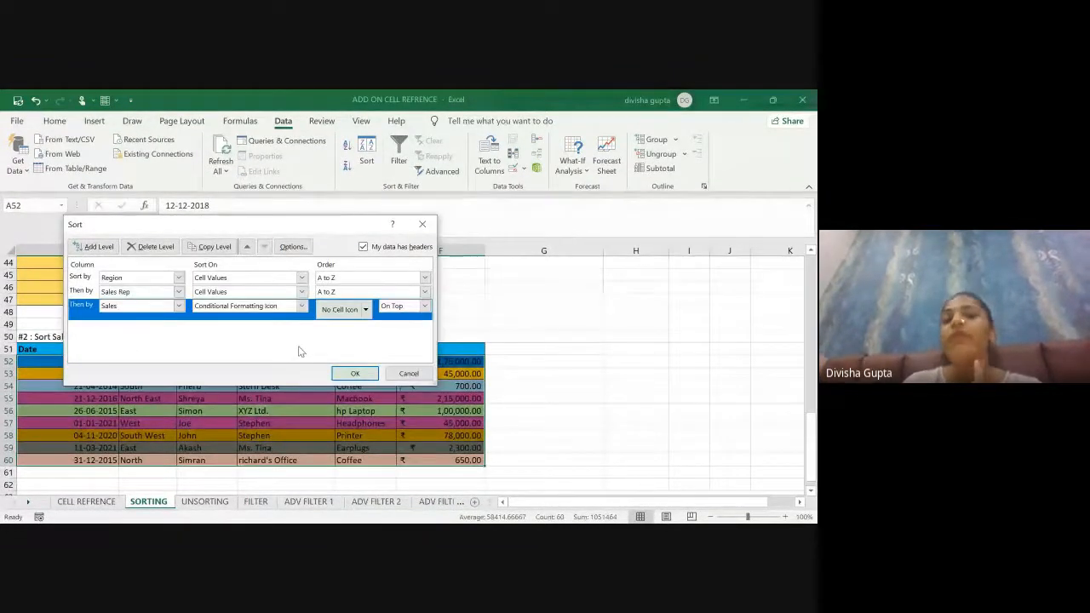
left_click(365, 309)
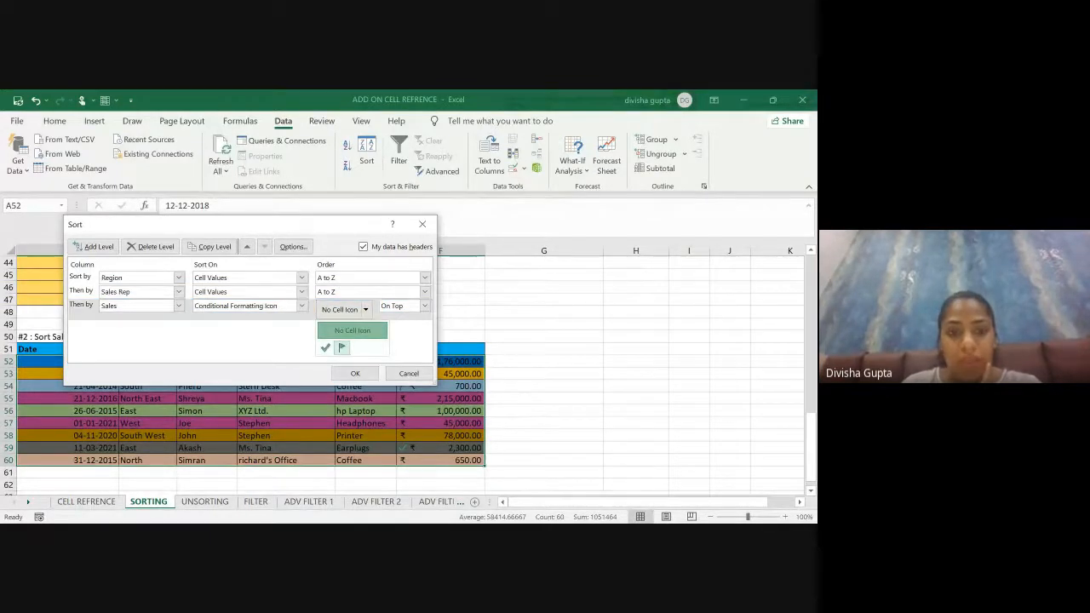
left_click(341, 348)
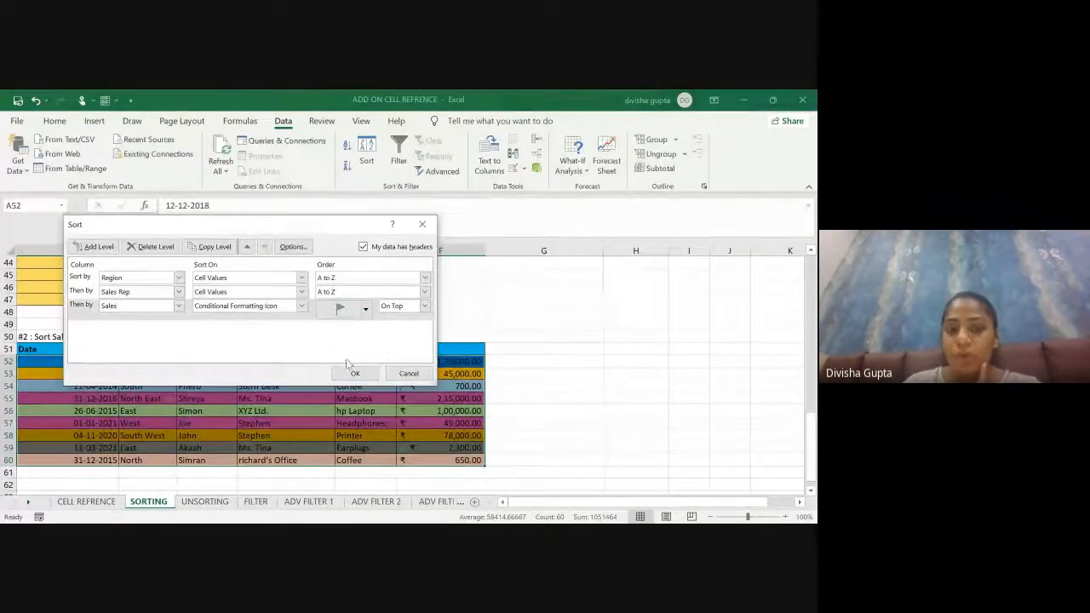
left_click(354, 373)
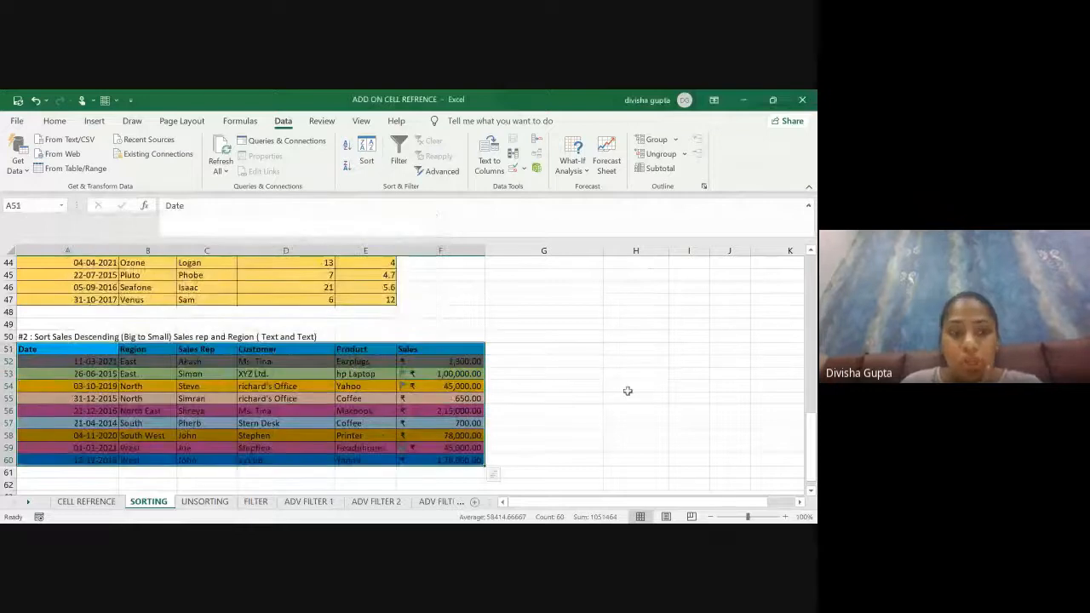
- Examine the sorted sales table's Region order, the Sales Rep order within each region, and the flag icons in the Sales column
left_click(630, 397)
left_click_drag(143, 362, 147, 411)
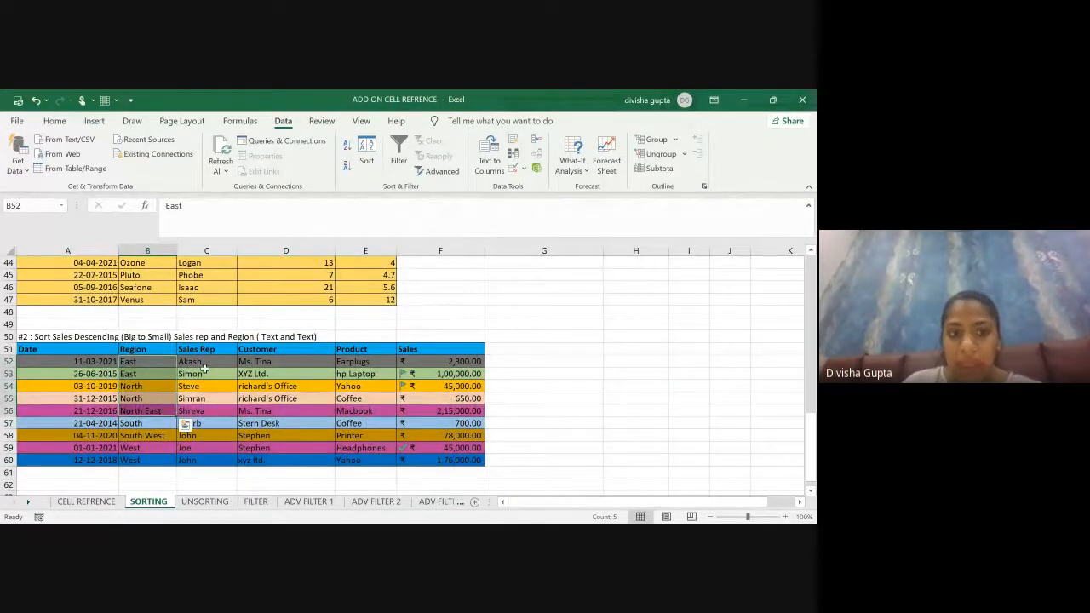
left_click(205, 371)
right_click(206, 373)
left_click(105, 392)
left_click_drag(432, 374, 434, 411)
left_click(404, 386)
left_click(403, 375)
left_click(403, 386)
left_click(404, 376)
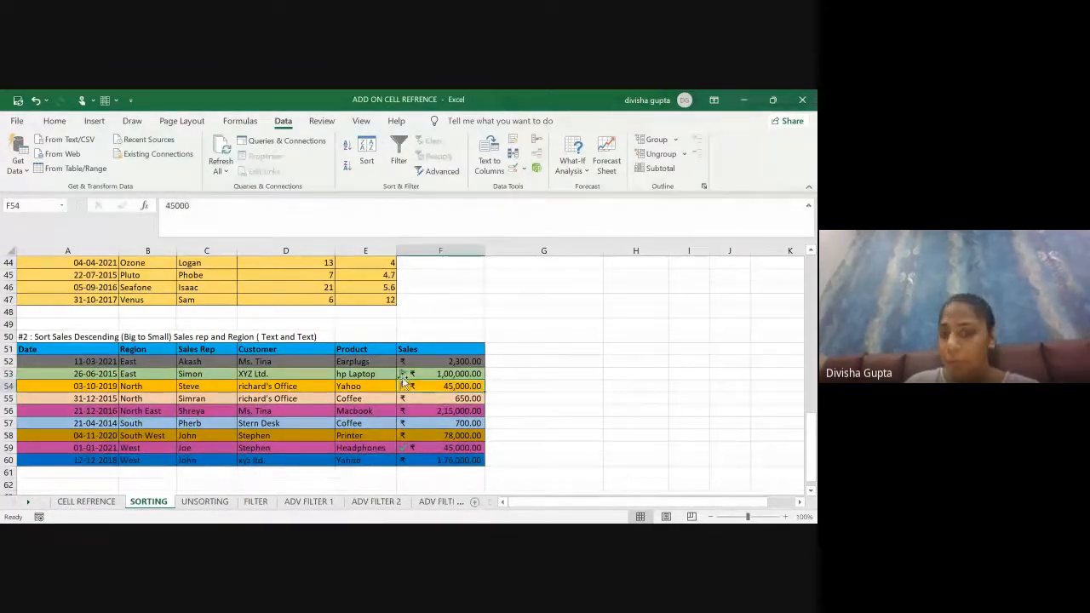
left_click(144, 363)
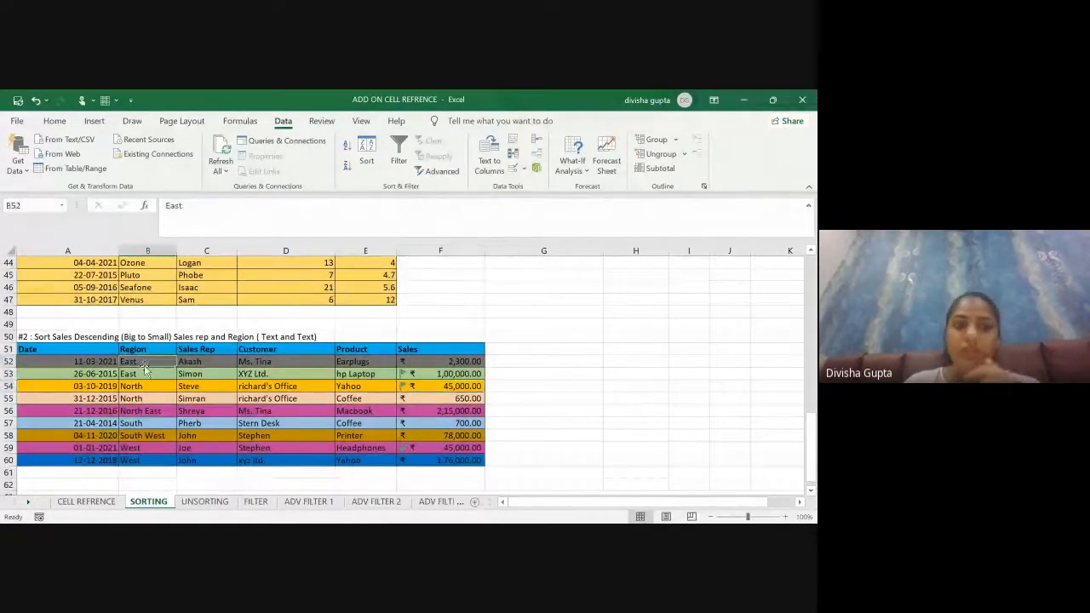
left_click(452, 363)
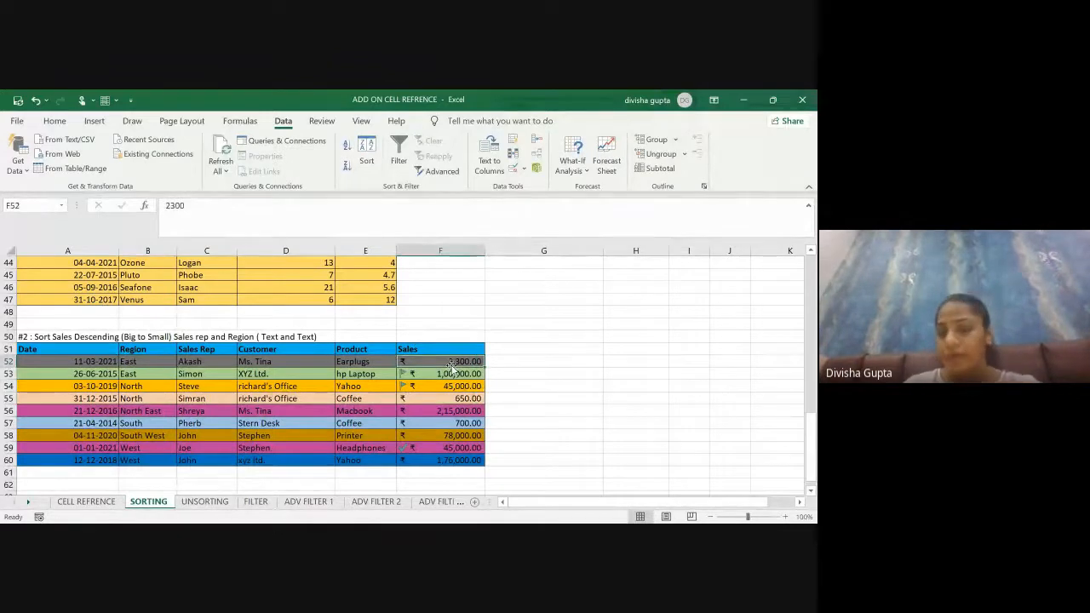
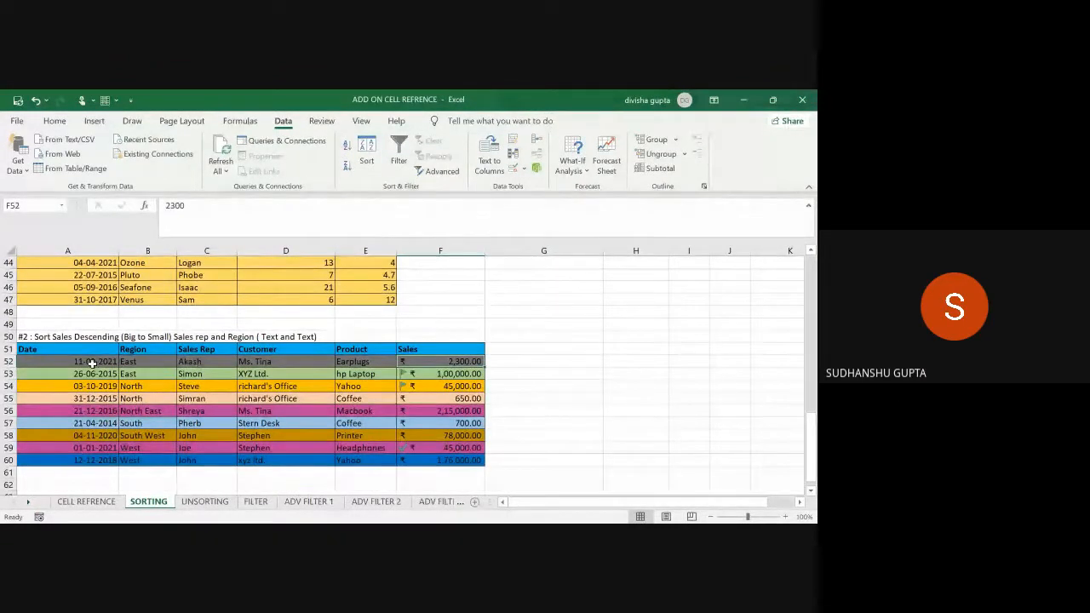
left_click(149, 371)
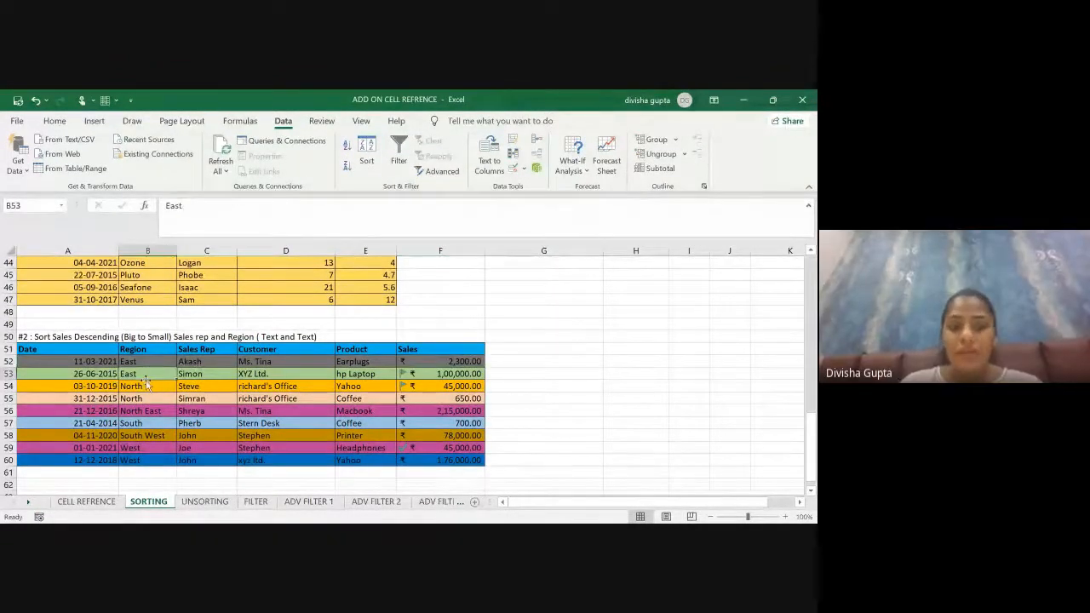
left_click(194, 372)
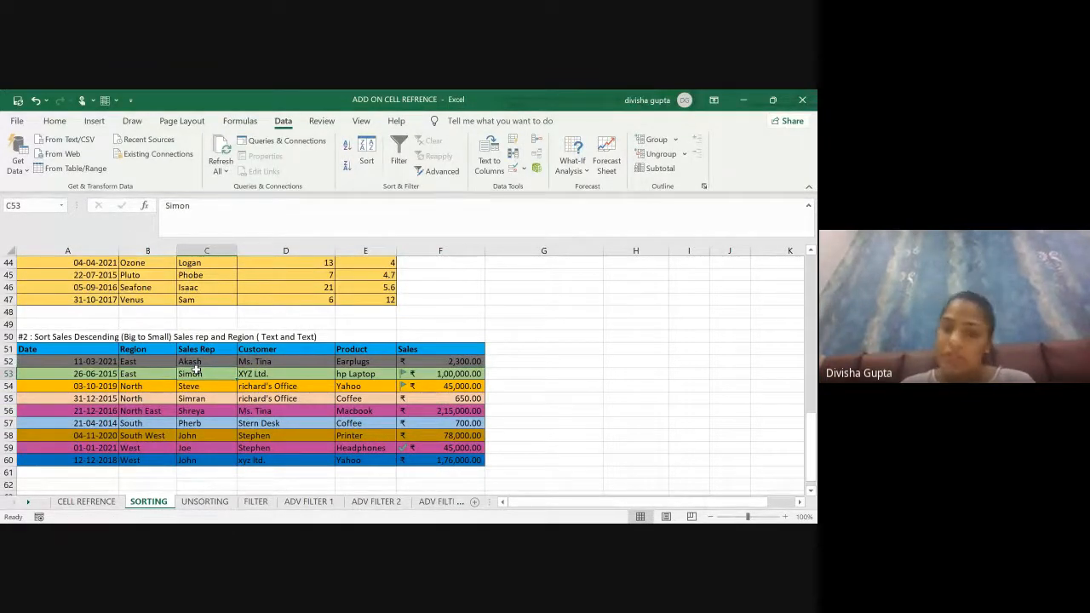
left_click(437, 384)
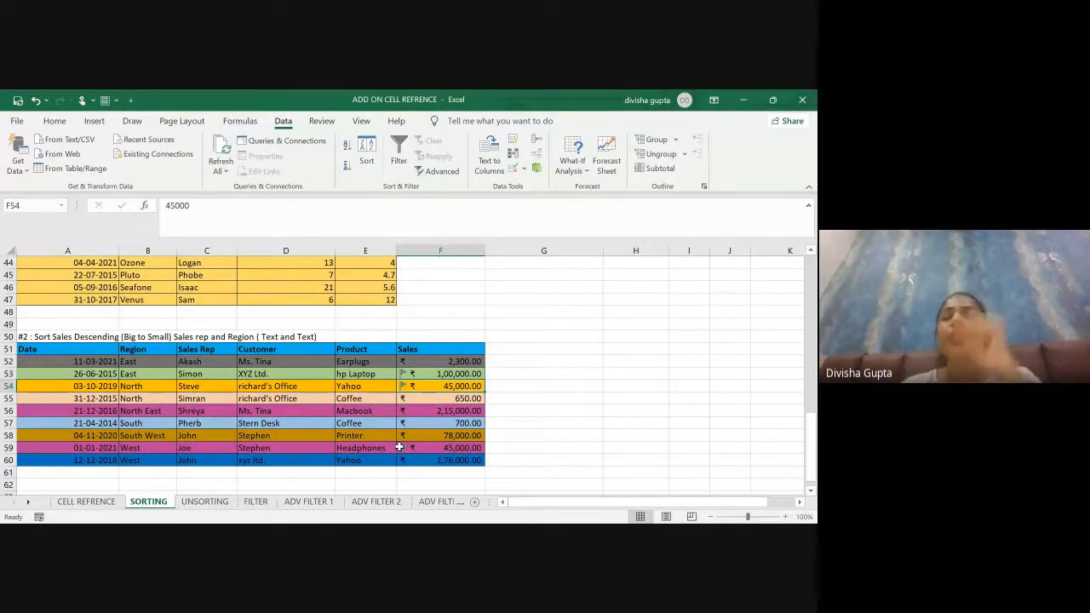
key("alt+Tab")
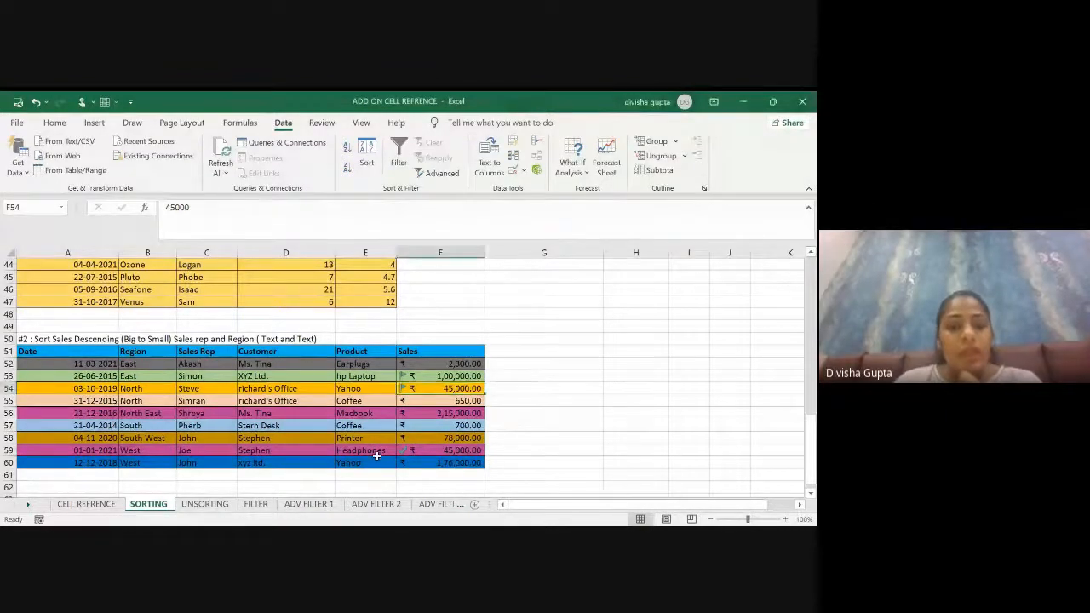
- On the UNSORTING sheet, enter the header "sno." in A4 and the numbers 1, 2 and 3 in A5:A7
left_click(205, 504)
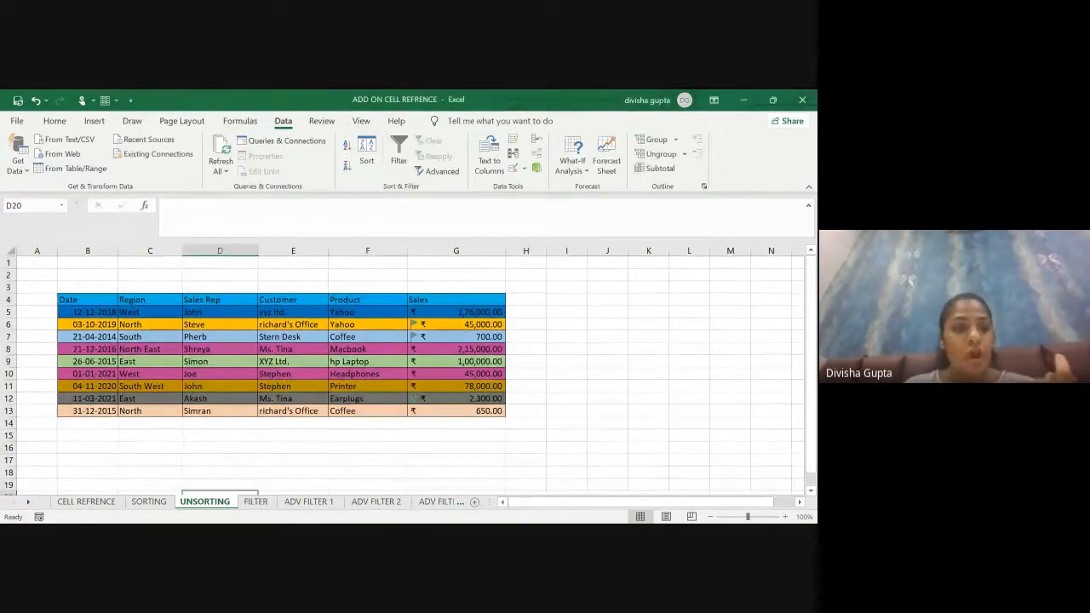
left_click(34, 304)
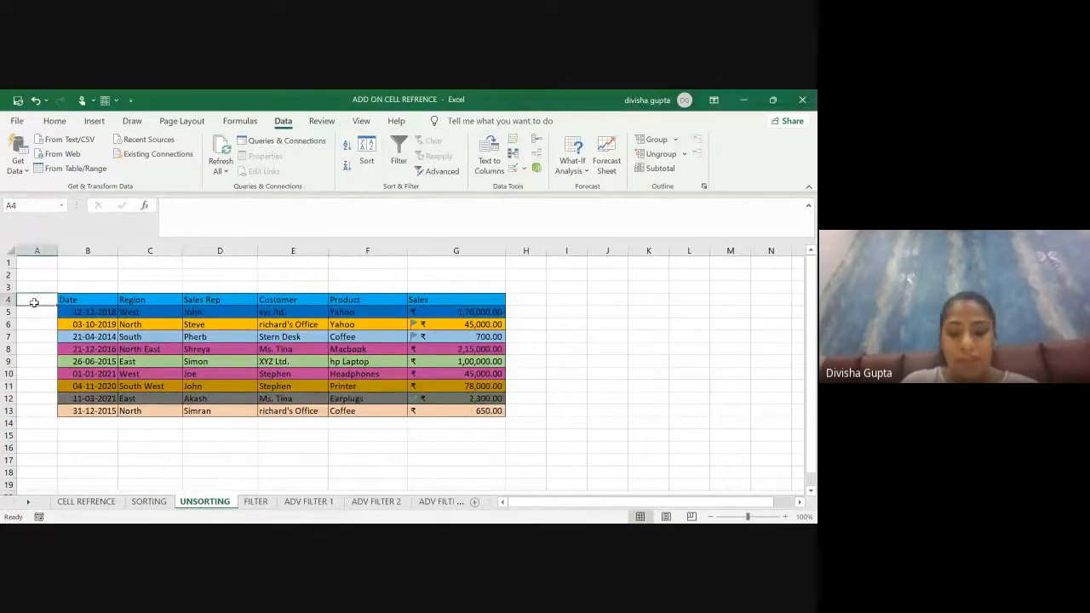
type("sno.")
key("Return")
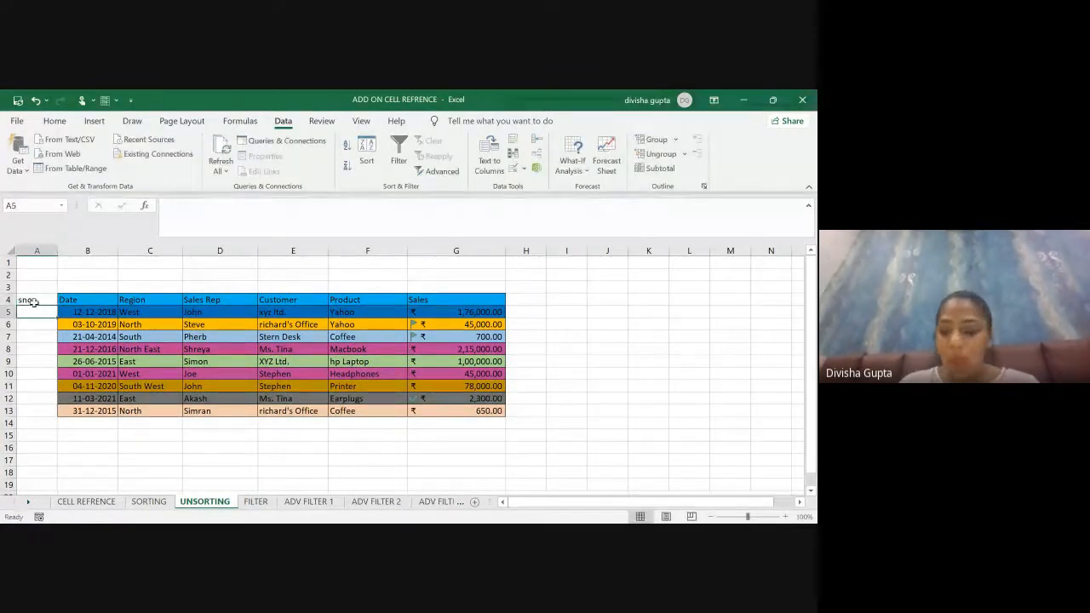
type("1")
key("Return")
type("2")
key("Return")
type("3")
key("Return")
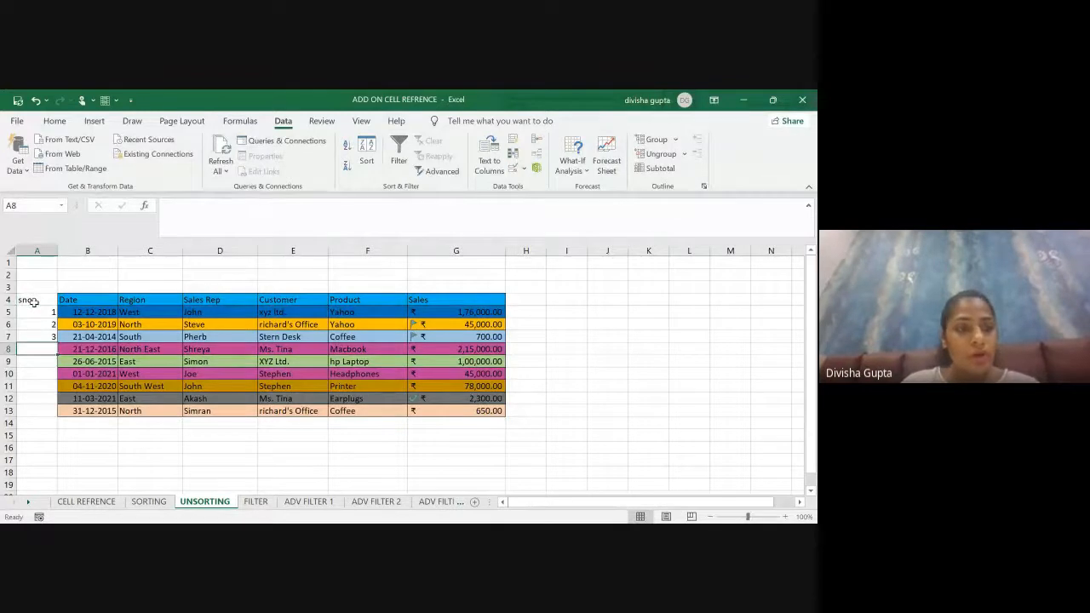
- Fill the serial number series down column A to row 13, numbering the table rows 1 to 9
key("Up")
key("Up")
key("Up")
left_click_drag(33, 312, 58, 417)
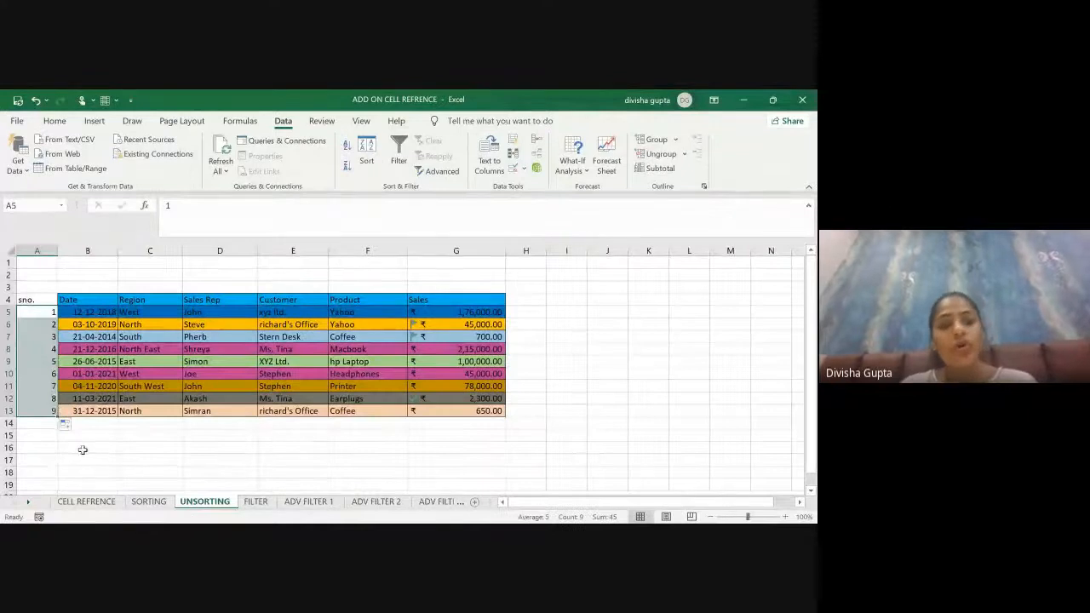
left_click(83, 449)
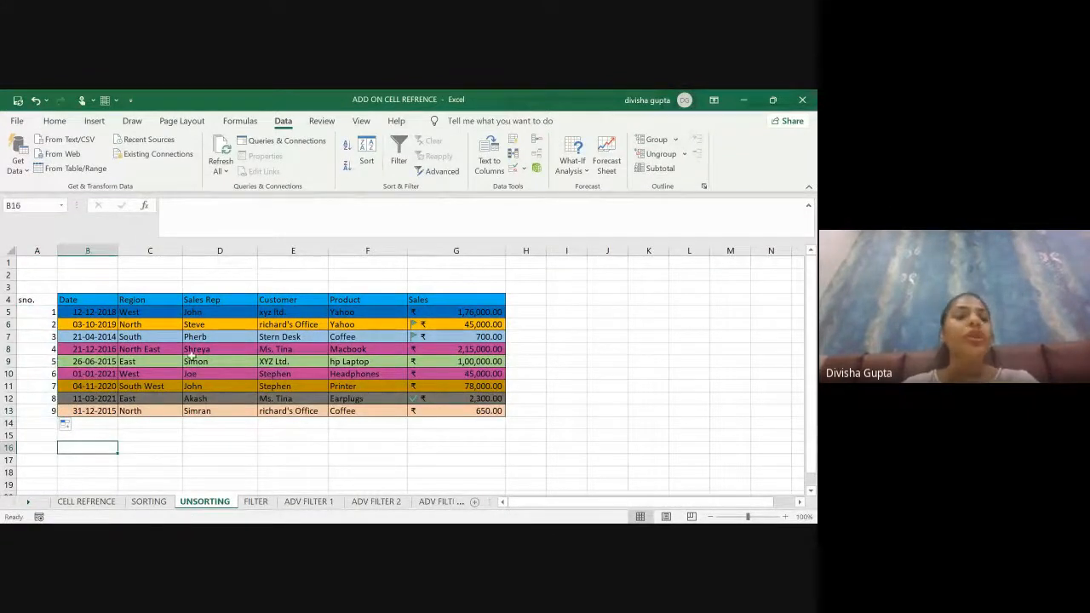
left_click(34, 314)
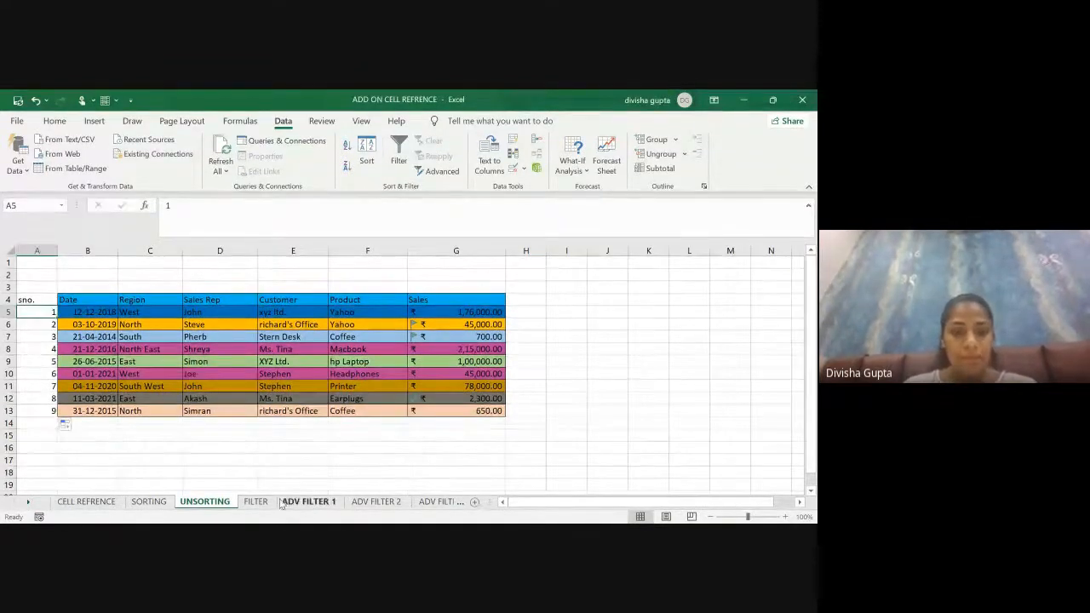
left_click(254, 504)
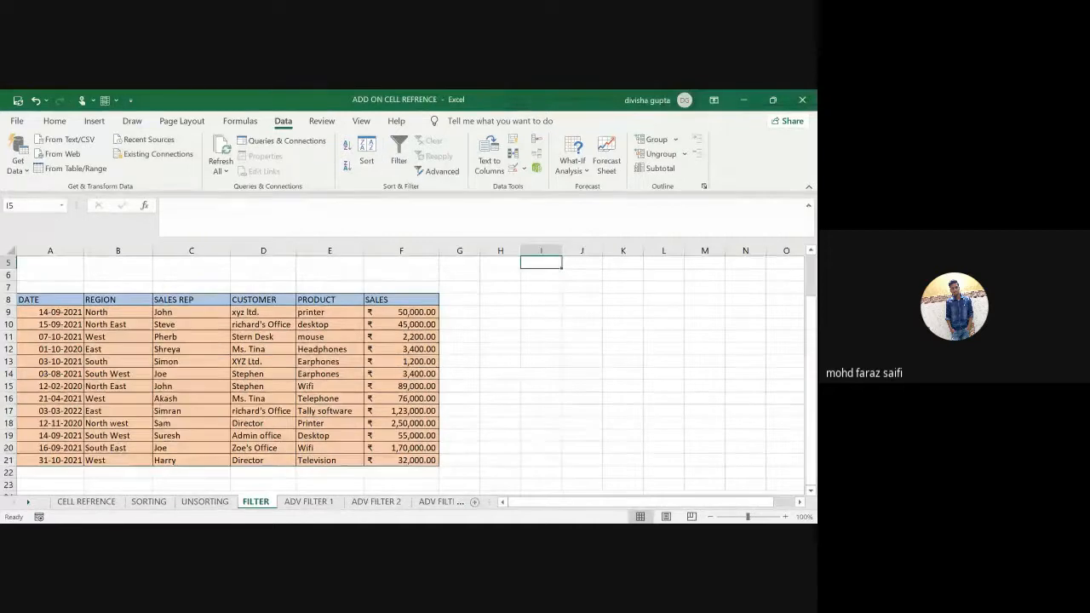
left_click(213, 506)
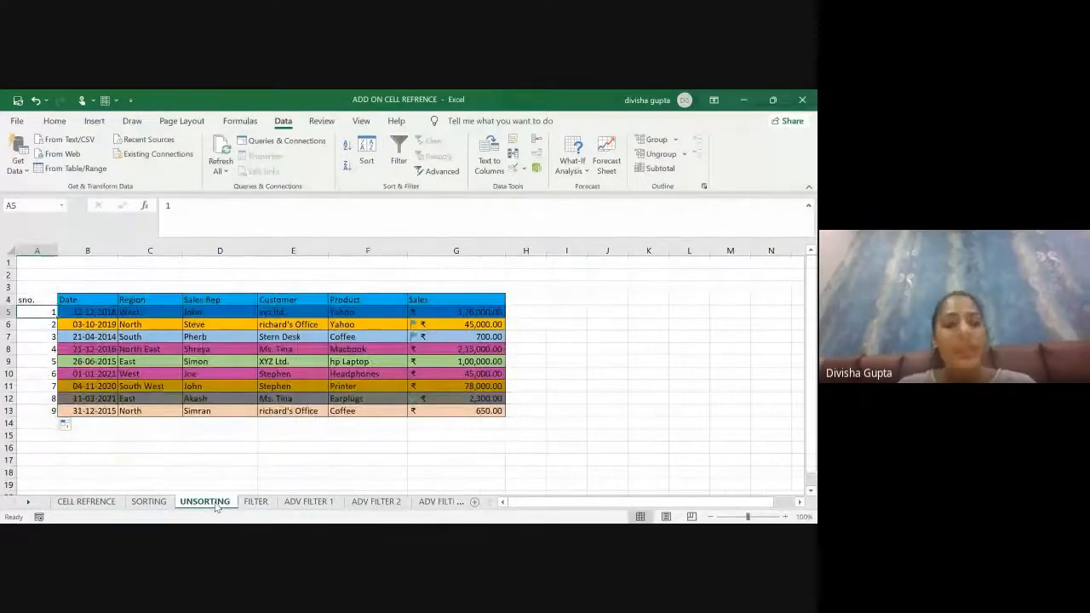
- Sort the UNSORTING sheet's table by the Region column from A to Z
right_click(138, 350)
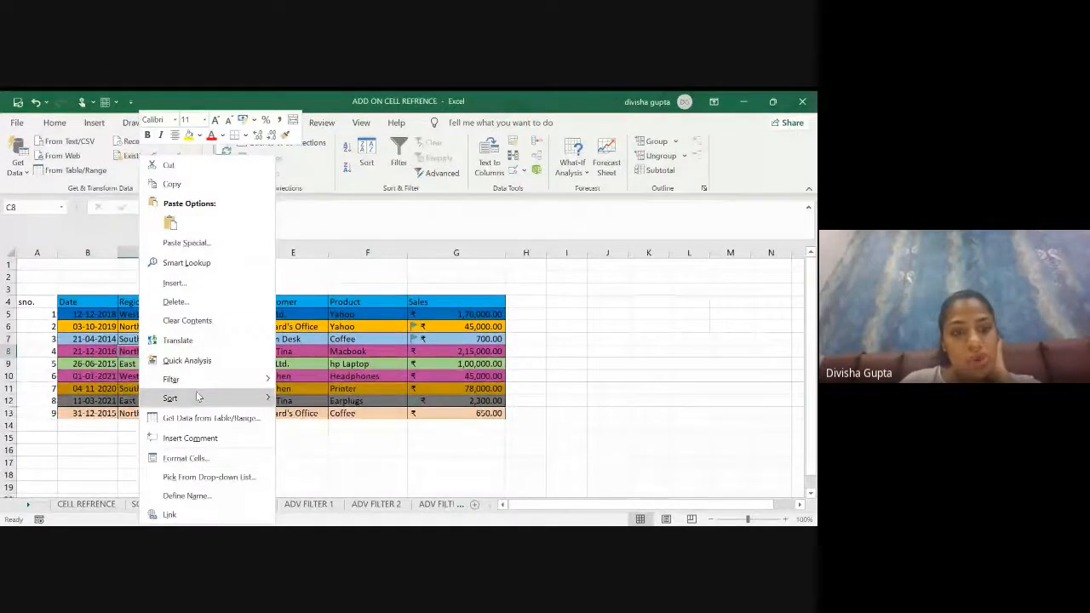
mouse_move(203, 399)
left_click(322, 401)
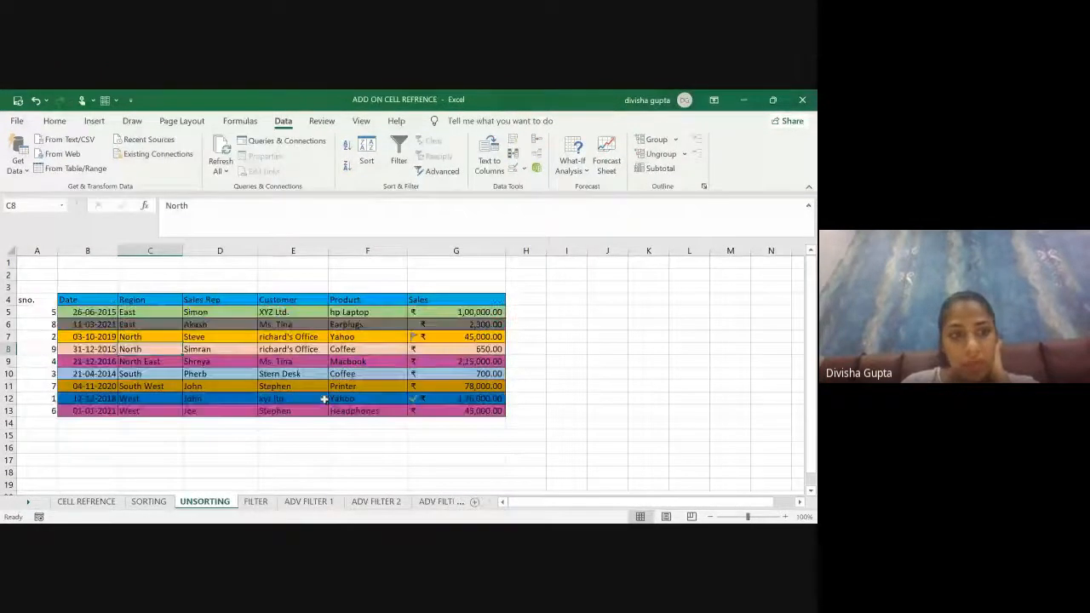
- Examine how the serial numbers in the sno. column are reordered after the Region sort, locating 1, 2 and 3
left_click(138, 468)
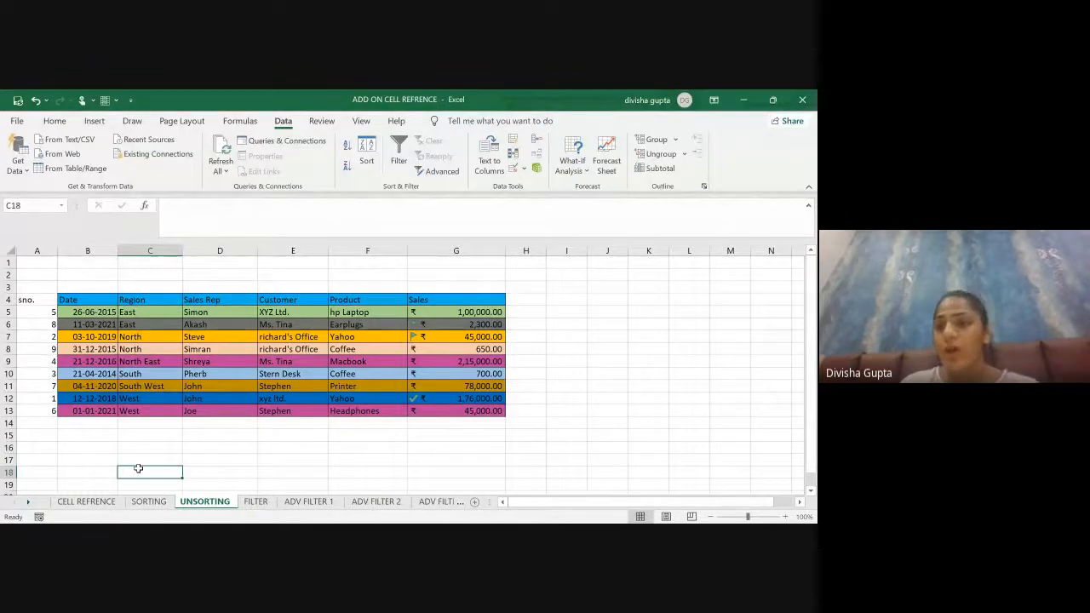
left_click(46, 397)
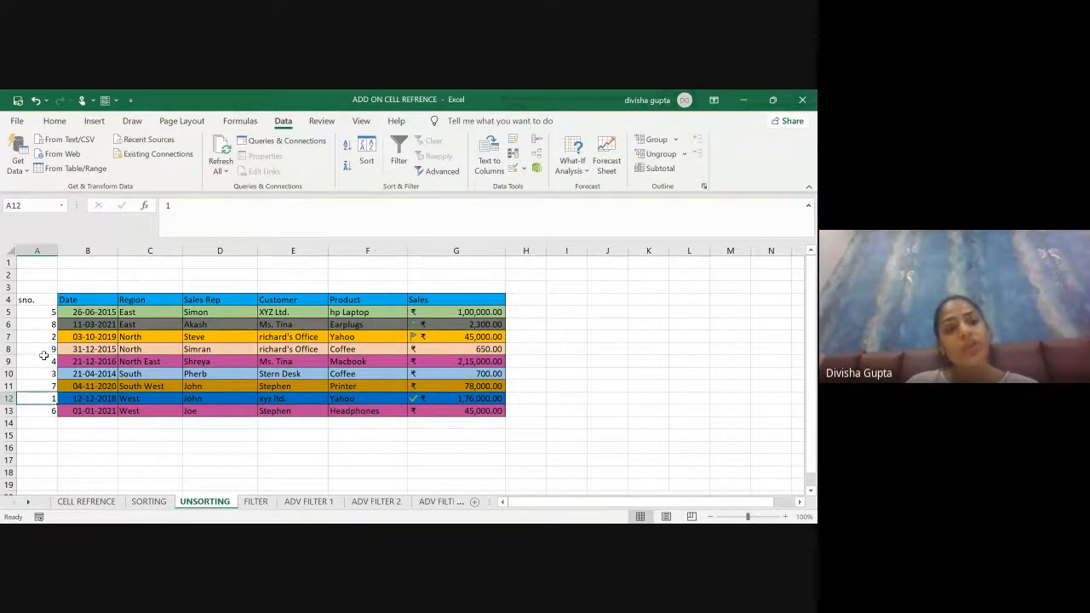
left_click(46, 362)
left_click(44, 398)
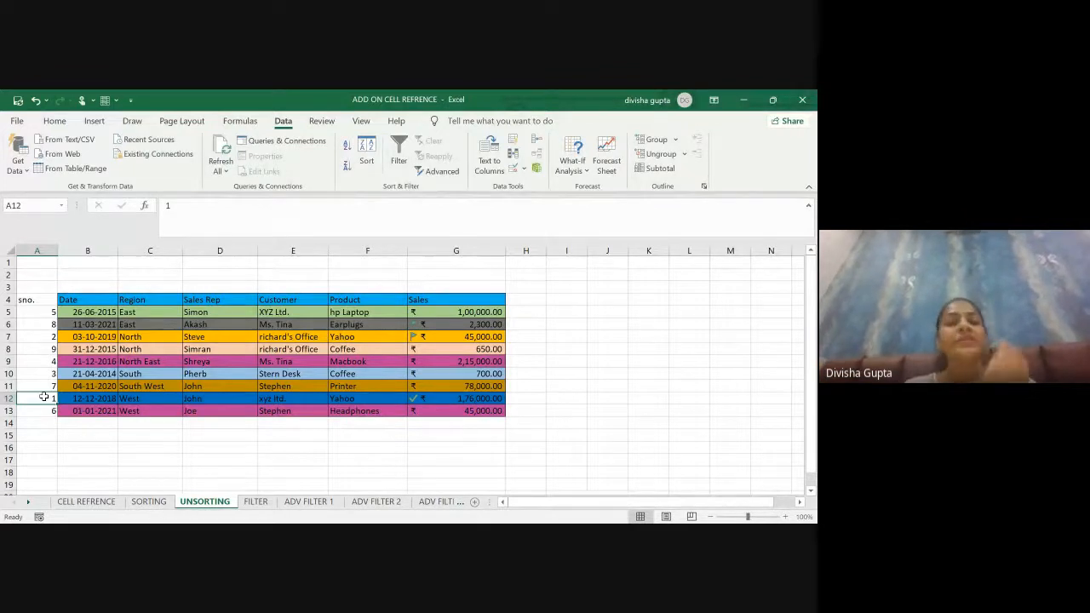
left_click(25, 300)
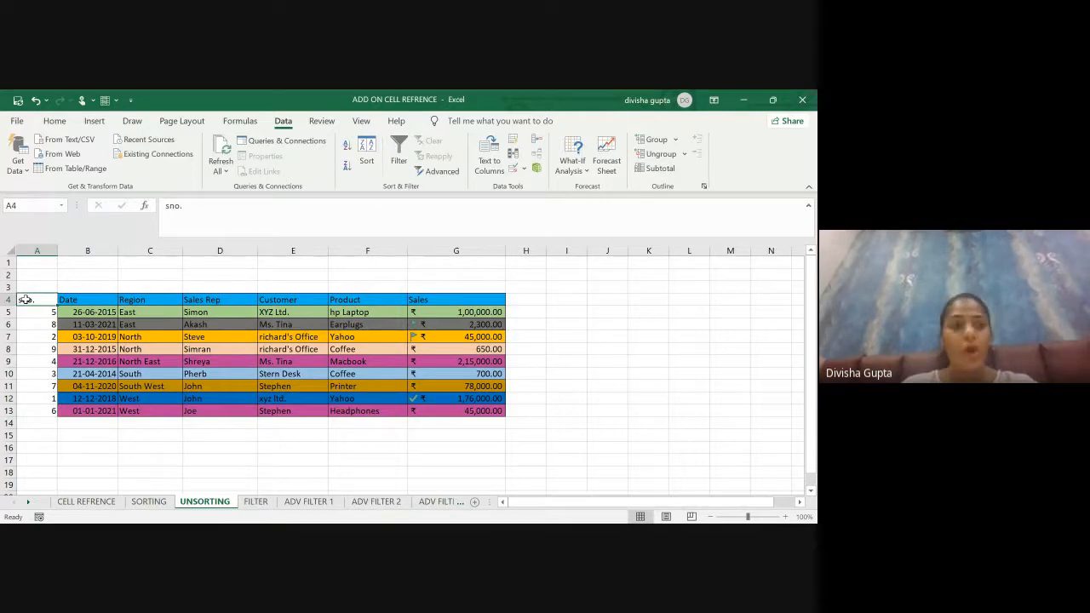
left_click(36, 339)
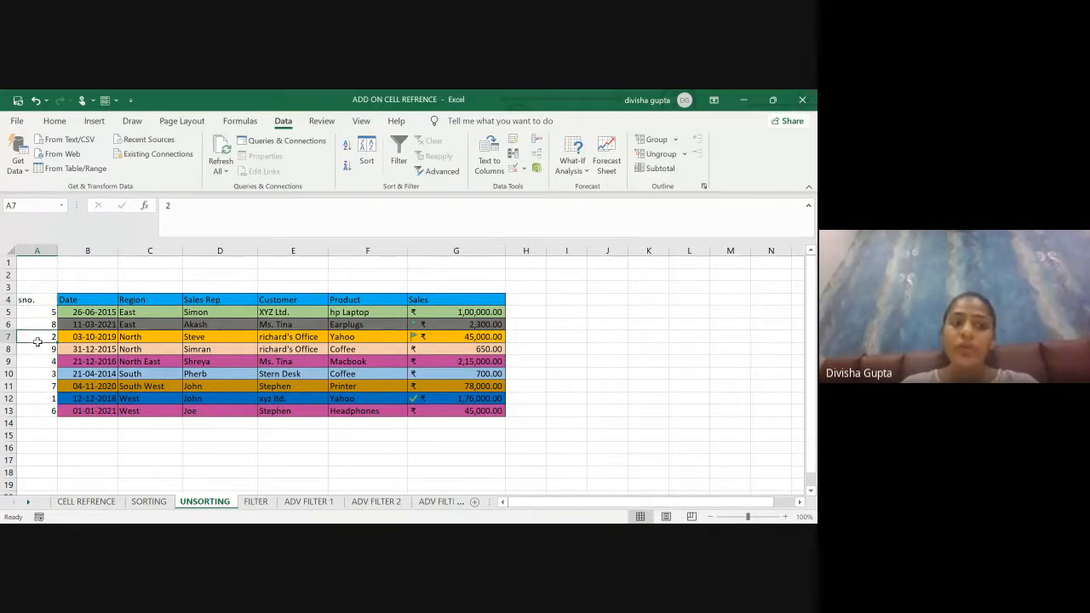
left_click(34, 375)
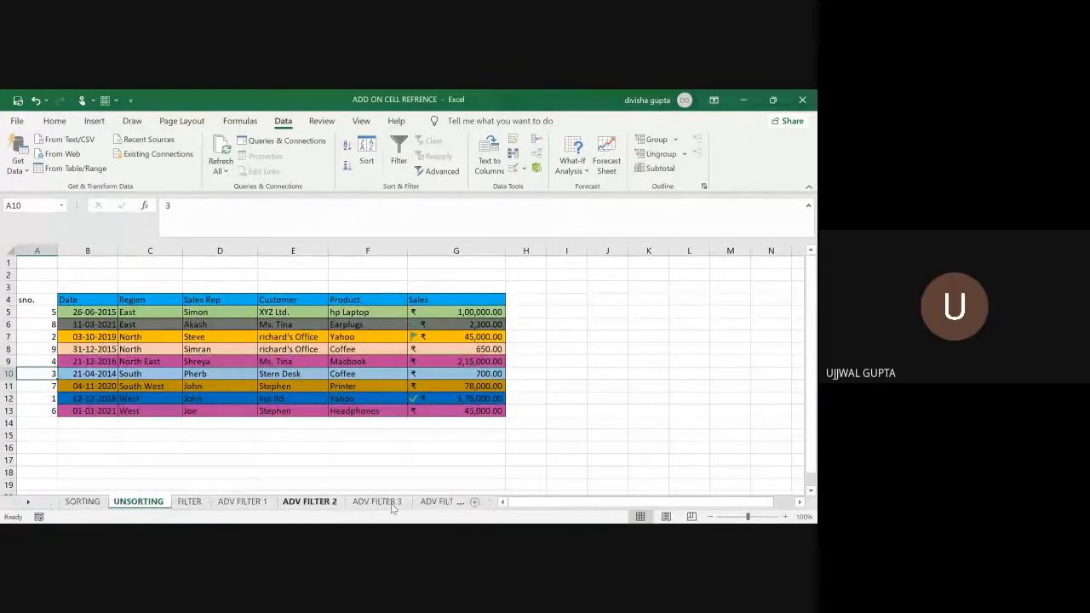
- On the FILTER sheet, turn on filtering for the sales table's header row, and toggle it off and on again
left_click(250, 504)
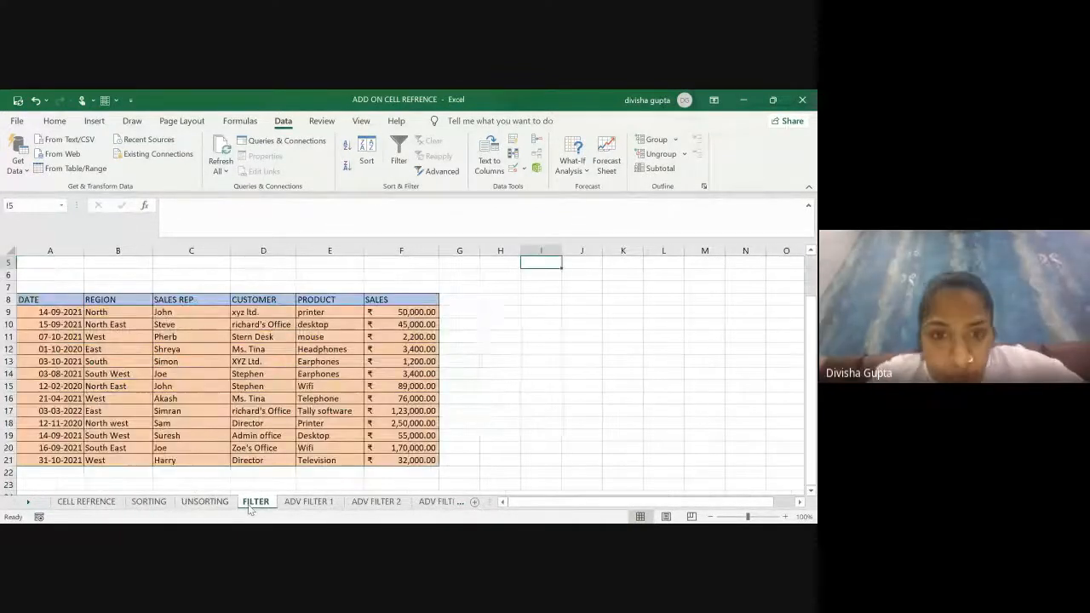
scroll(237, 375, "up", 2)
scroll(237, 375, "down", 1)
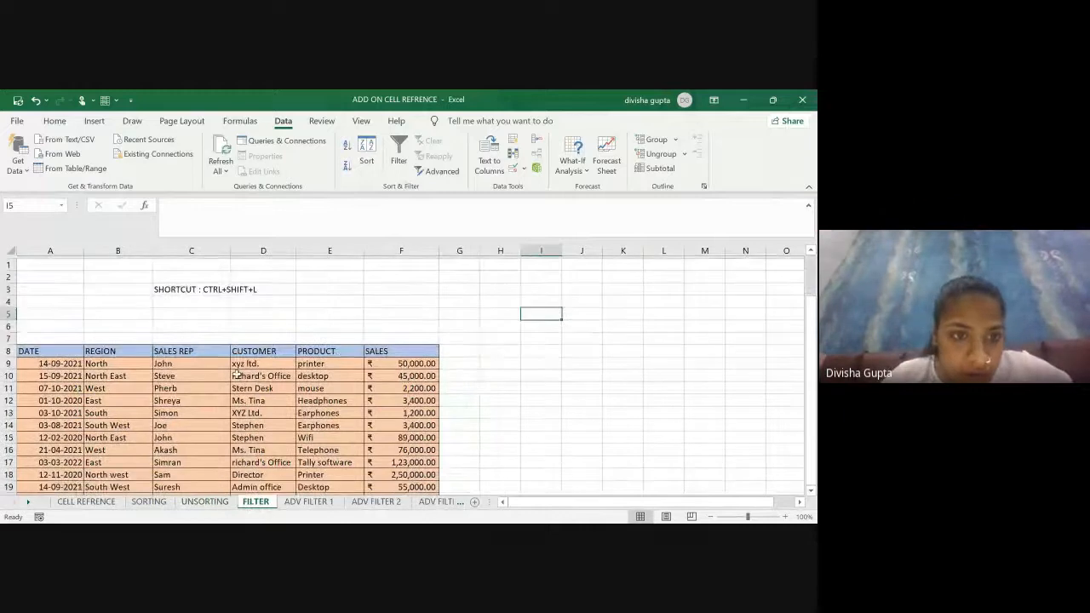
scroll(236, 375, "down", 1)
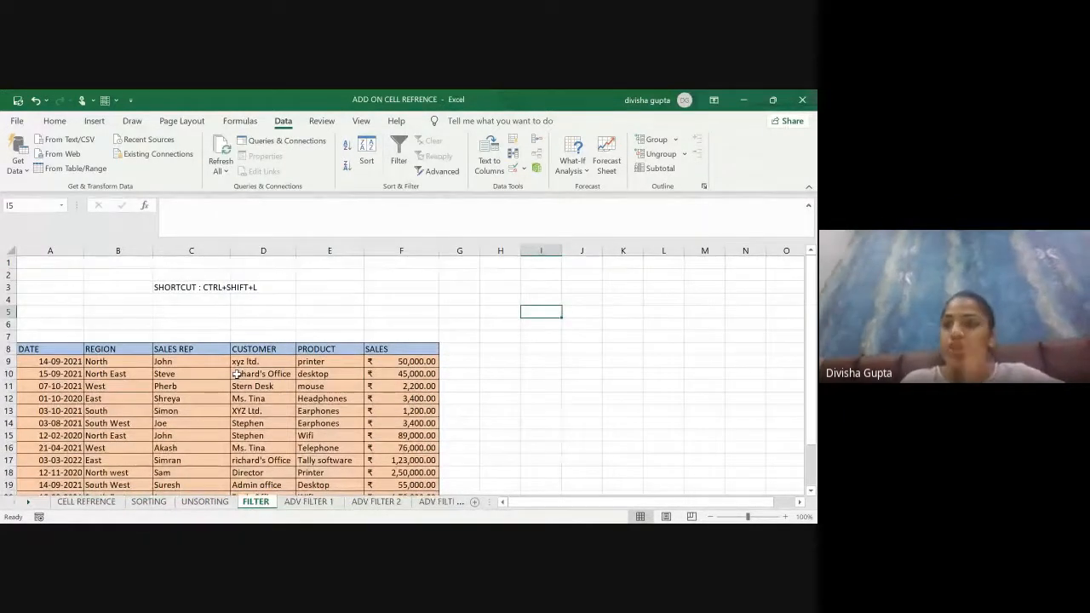
left_click(118, 347)
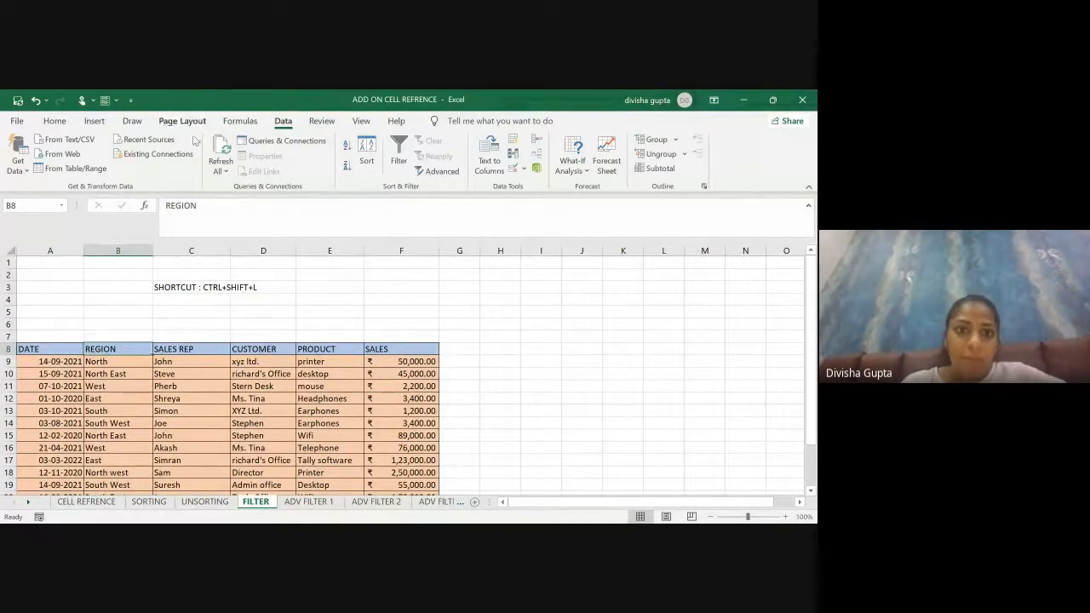
left_click(401, 162)
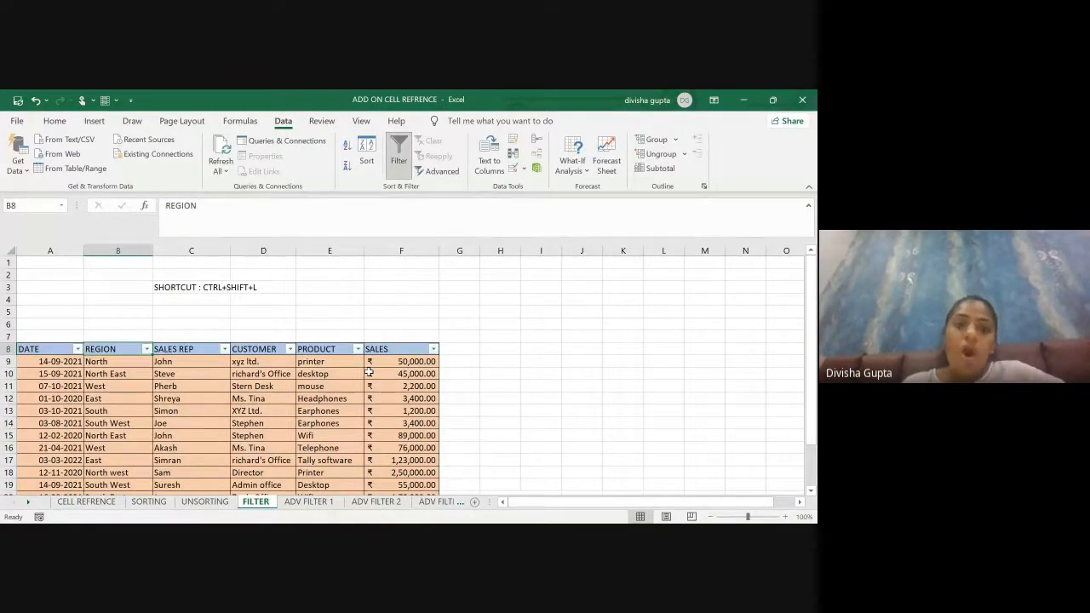
key("ctrl+shift+l")
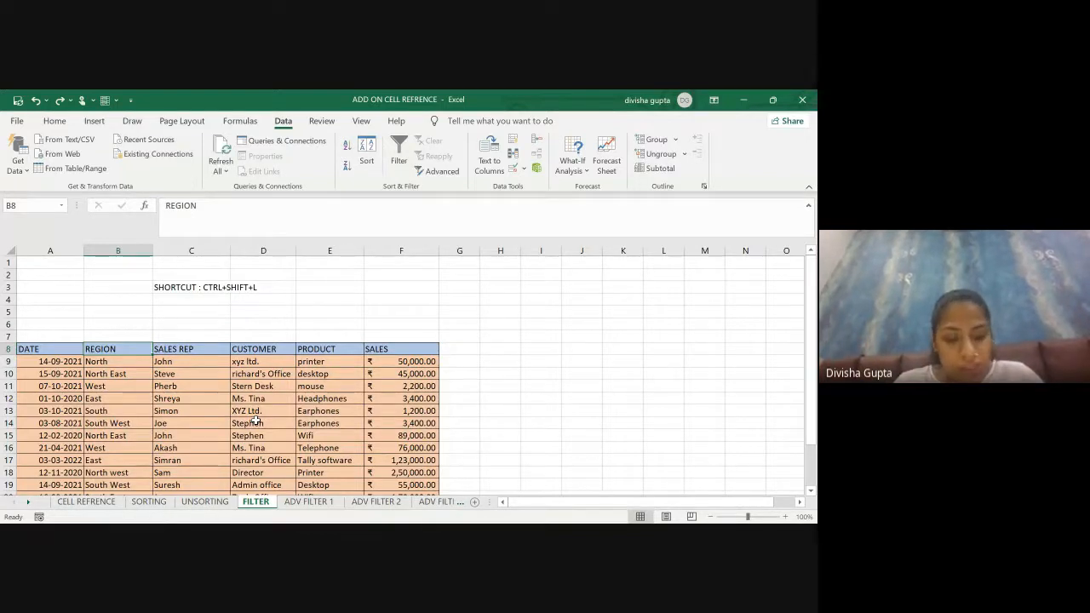
key("ctrl+shift+l")
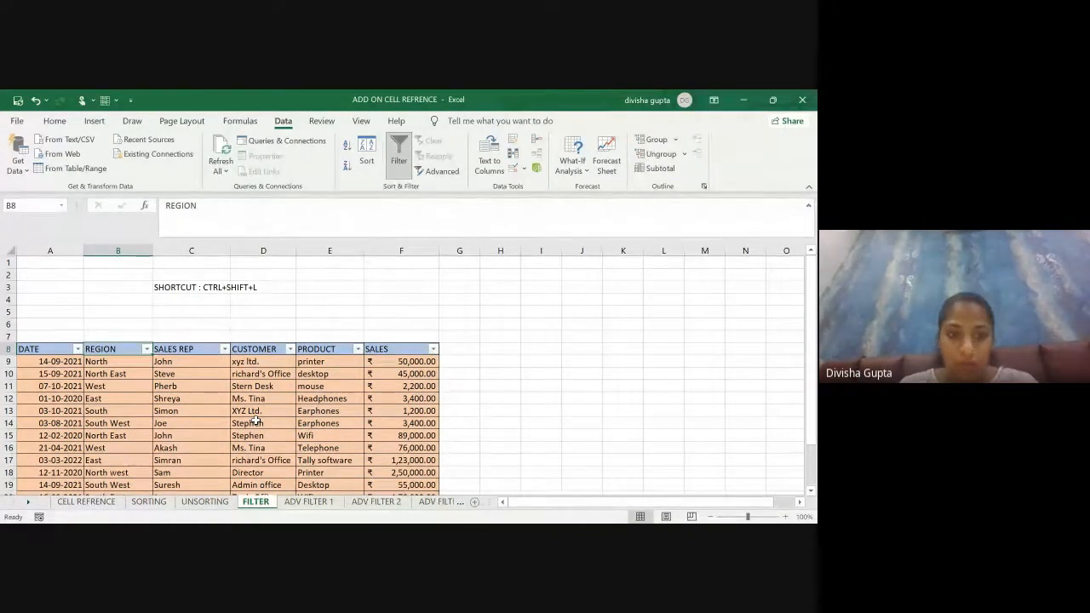
- Filter the DATE column to show only 2021 and clear the filter again
left_click(260, 423)
scroll(265, 430, "down", 3)
scroll(266, 431, "up", 2)
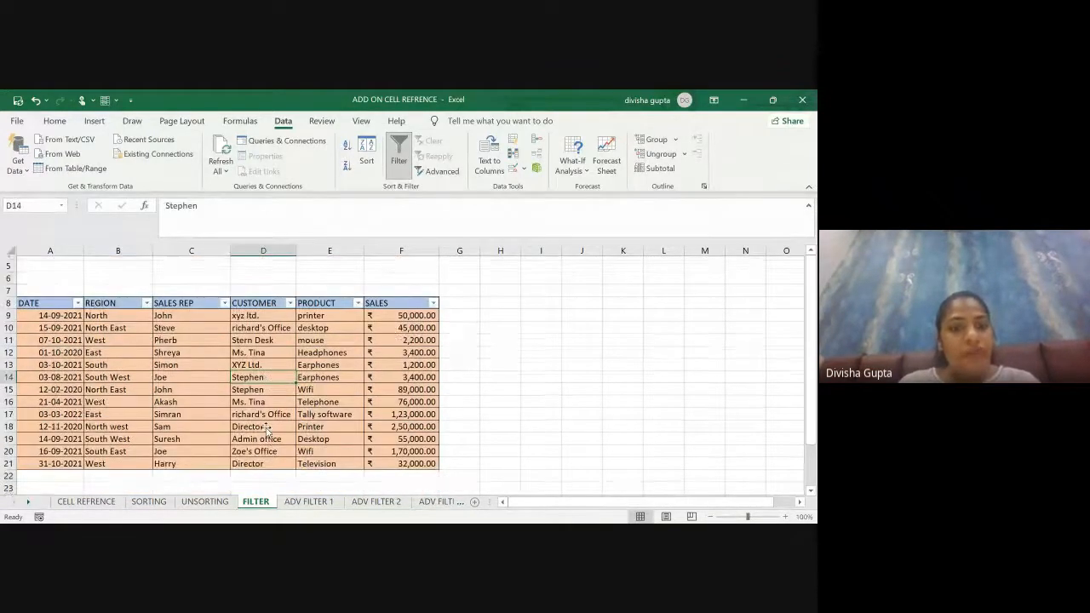
left_click(78, 300)
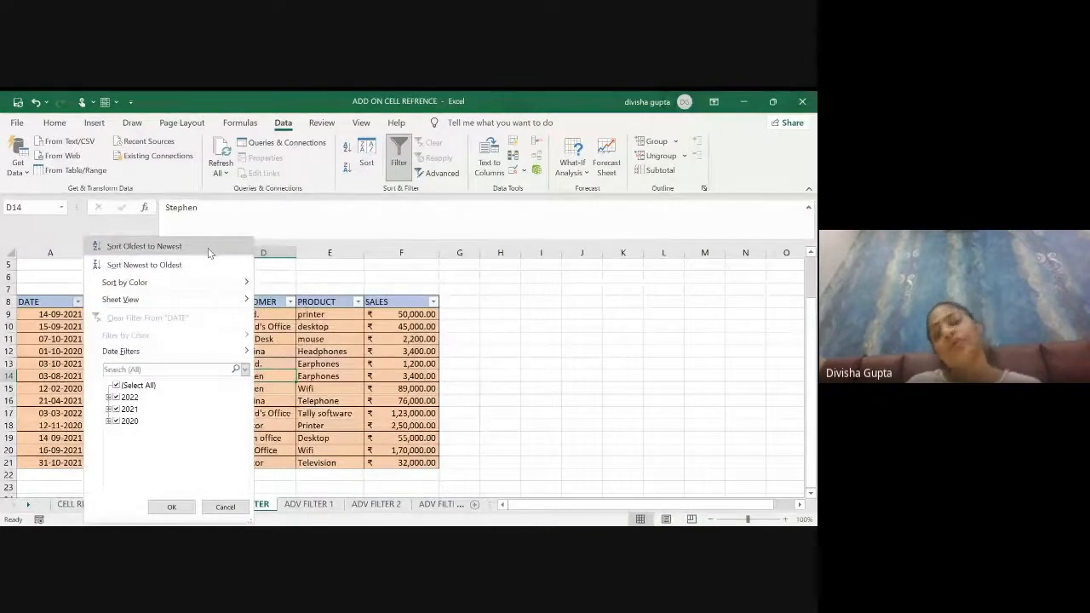
left_click(117, 386)
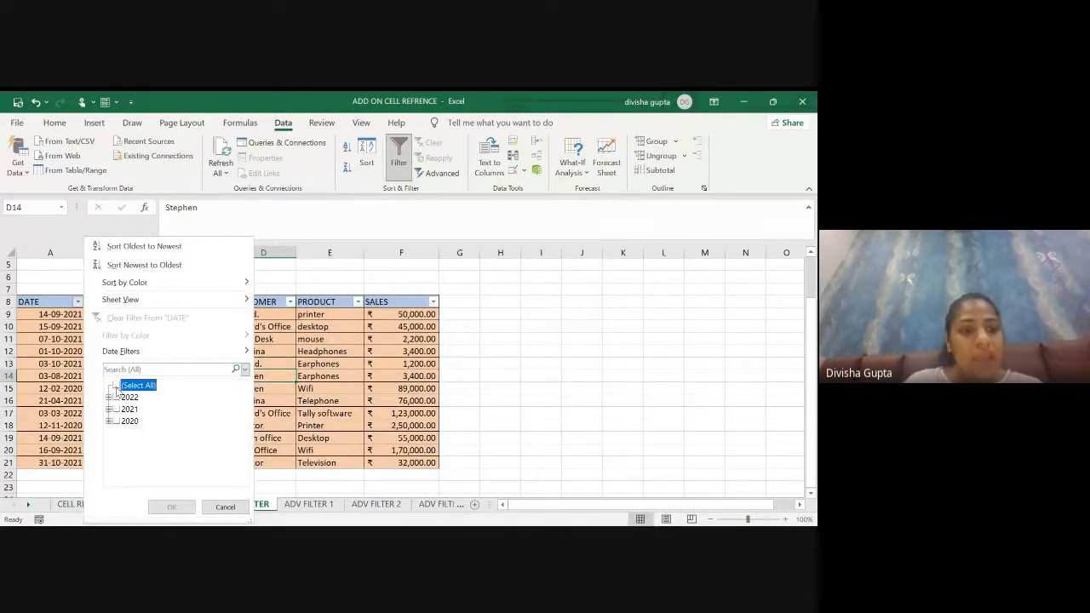
left_click(117, 410)
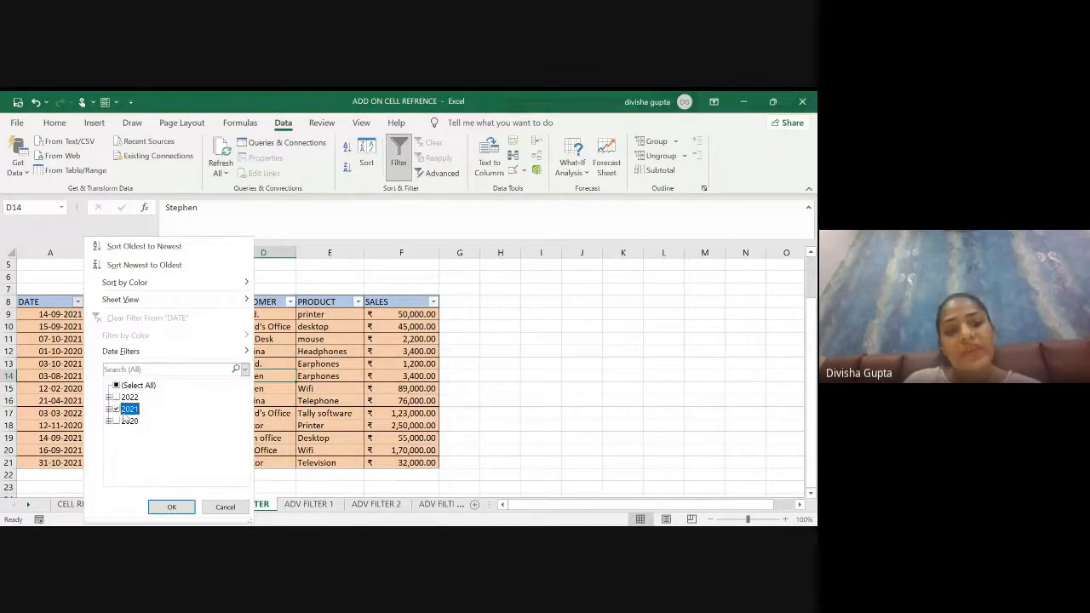
left_click(173, 509)
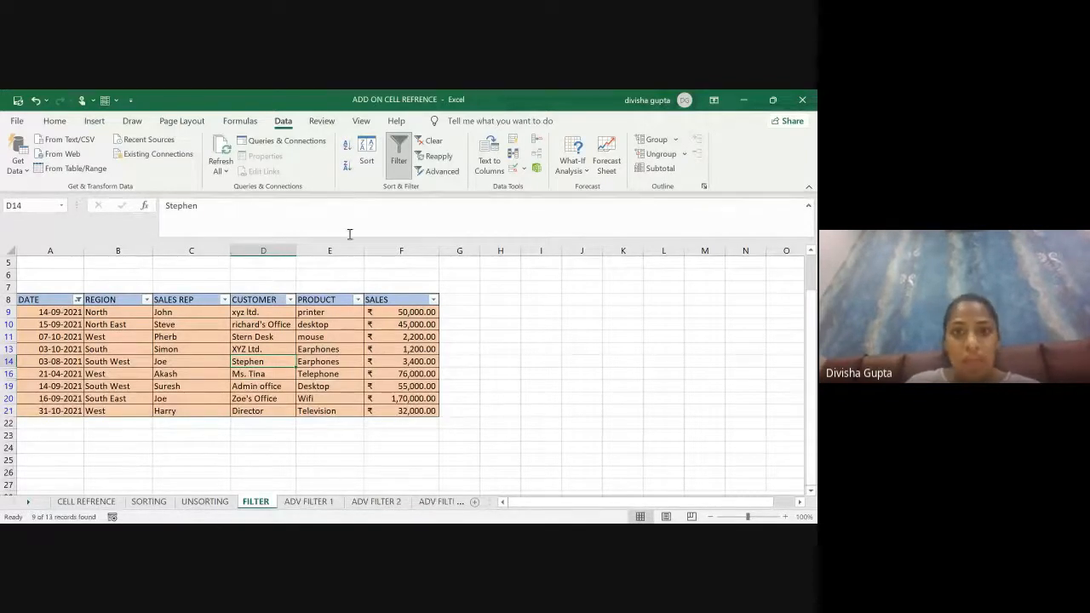
left_click(432, 140)
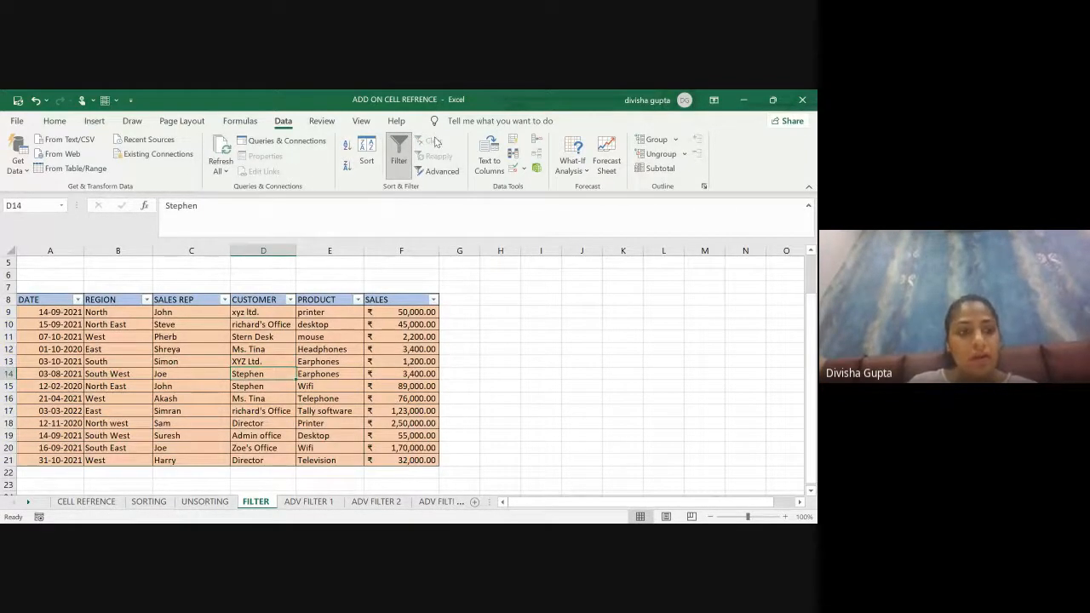
- Apply the Tomorrow date filter to the DATE column, check the matching row's date, and clear the filter
left_click(78, 300)
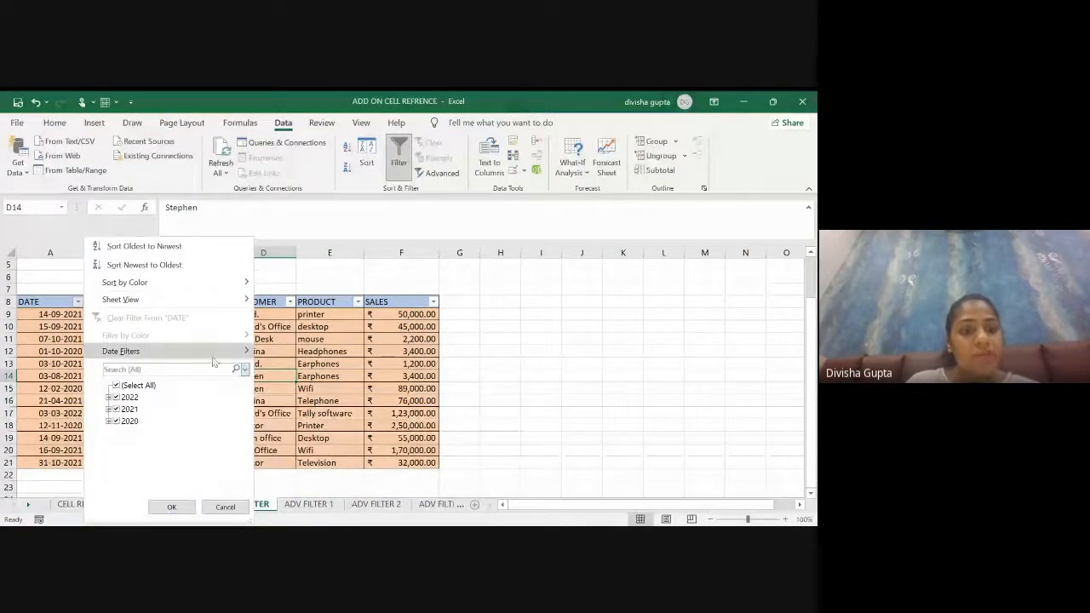
mouse_move(247, 353)
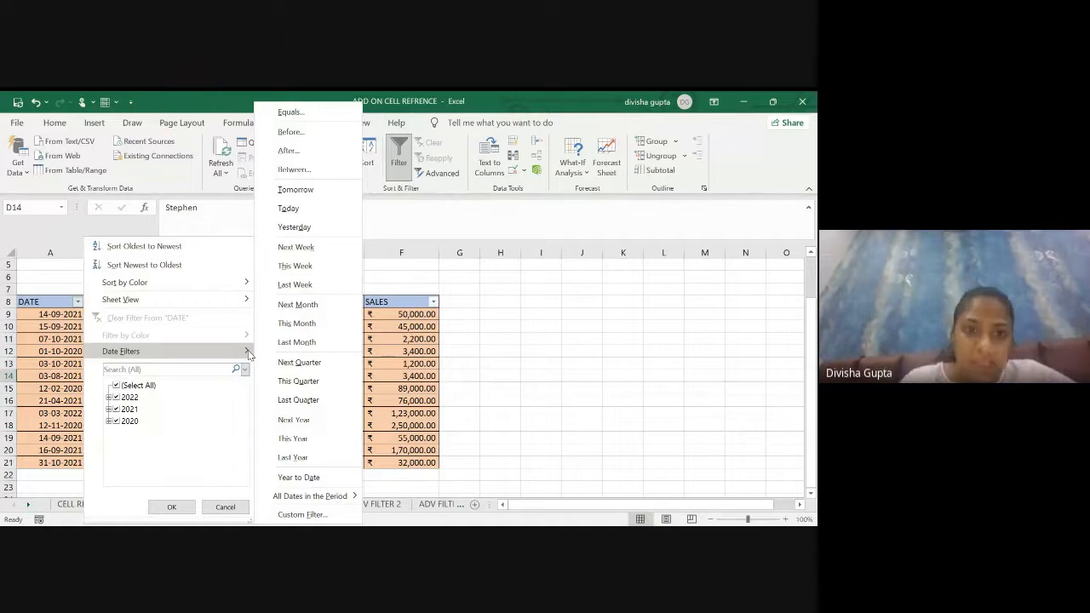
left_click(298, 194)
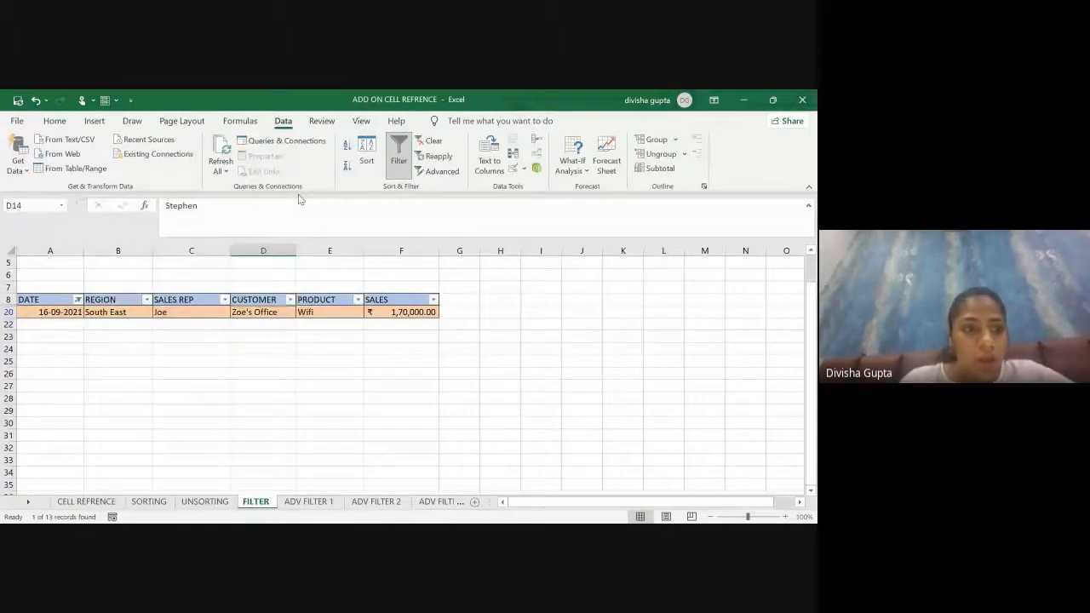
left_click(54, 312)
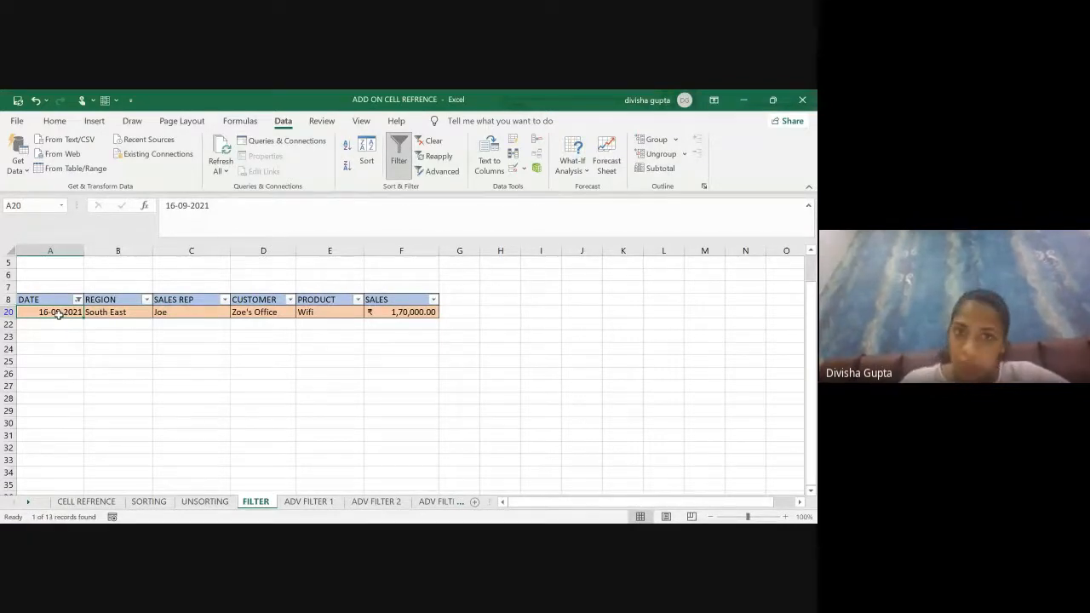
left_click(430, 140)
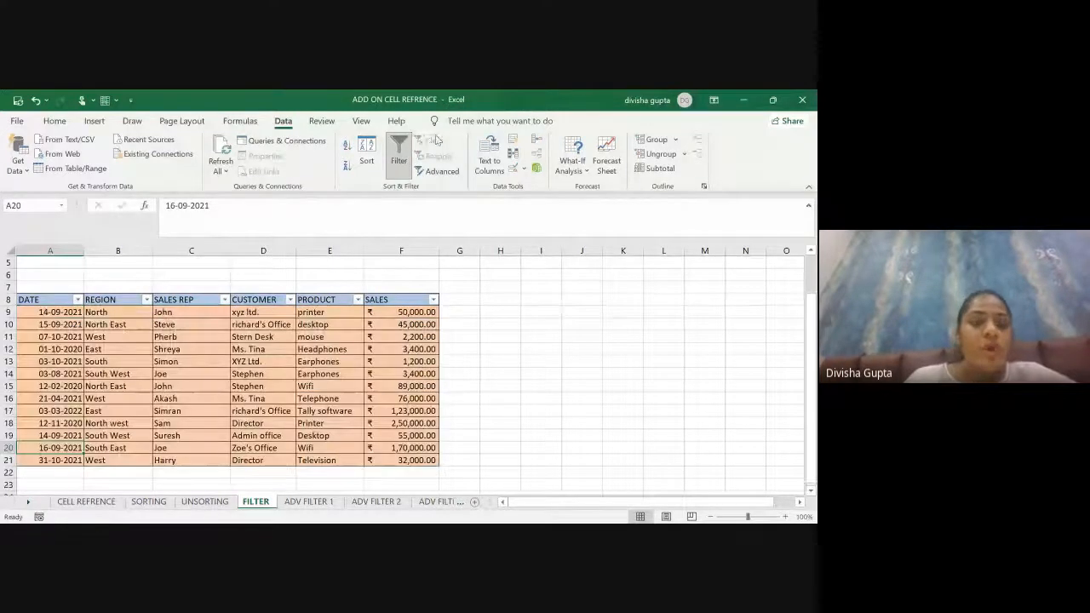
- Apply the Next Month date filter to the DATE column and replace it with the This Year filter
left_click(78, 299)
mouse_move(137, 355)
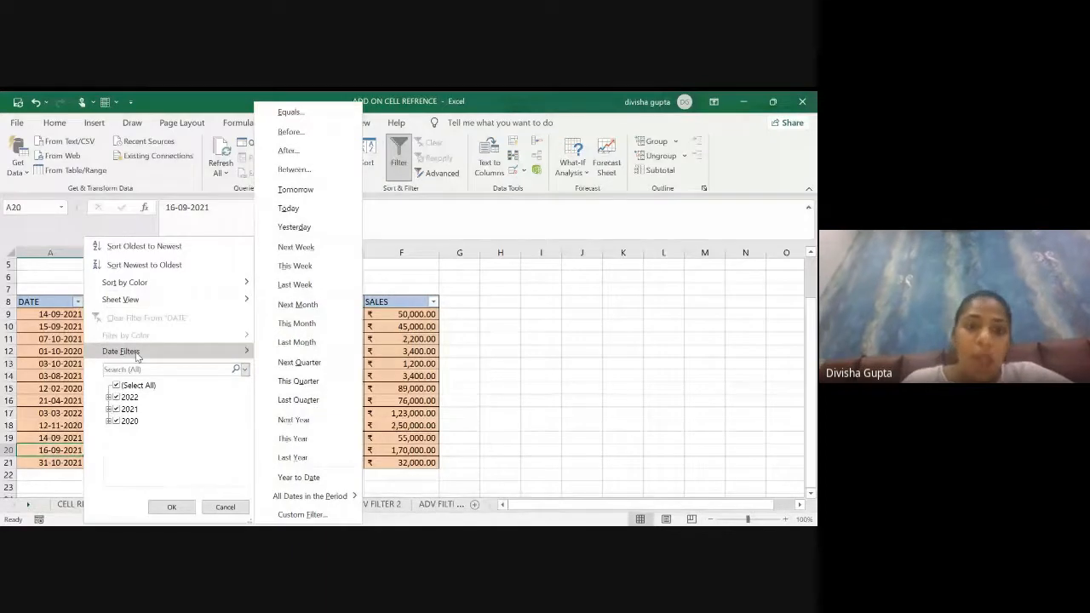
left_click(292, 306)
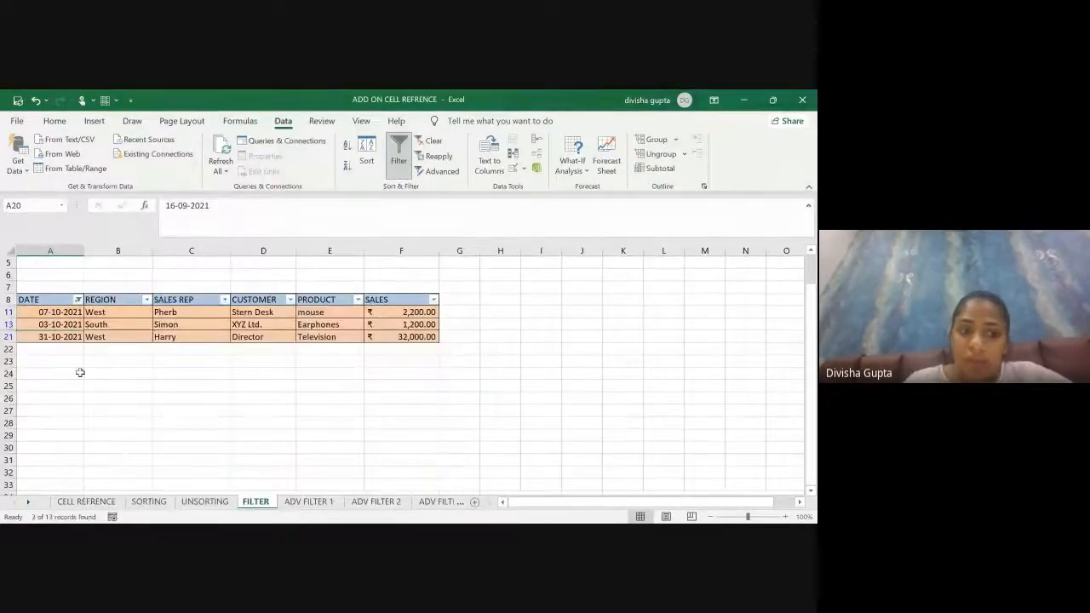
left_click(77, 300)
mouse_move(142, 354)
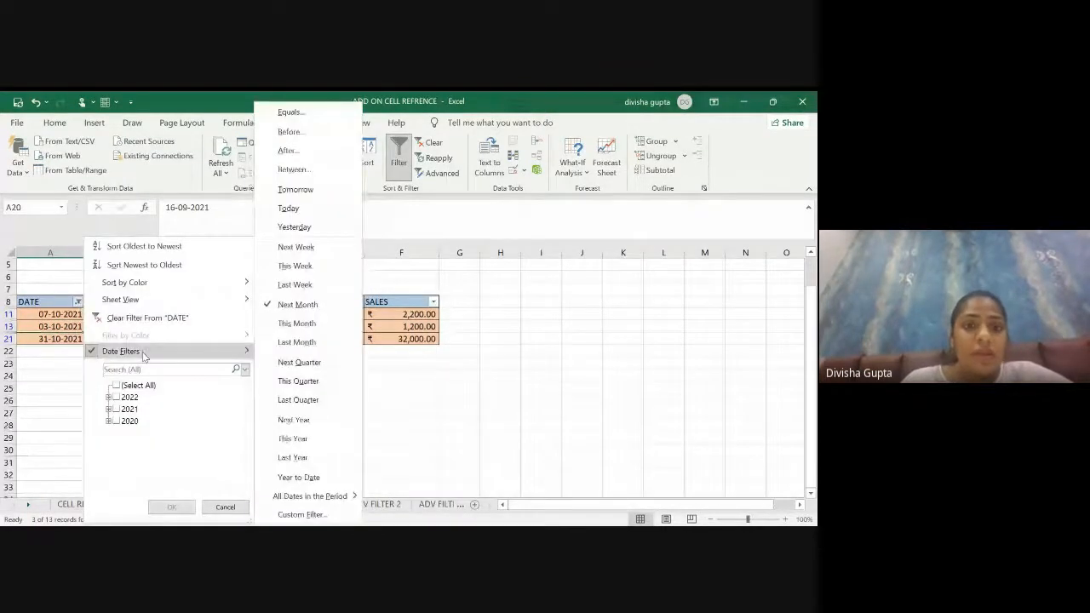
left_click(316, 440)
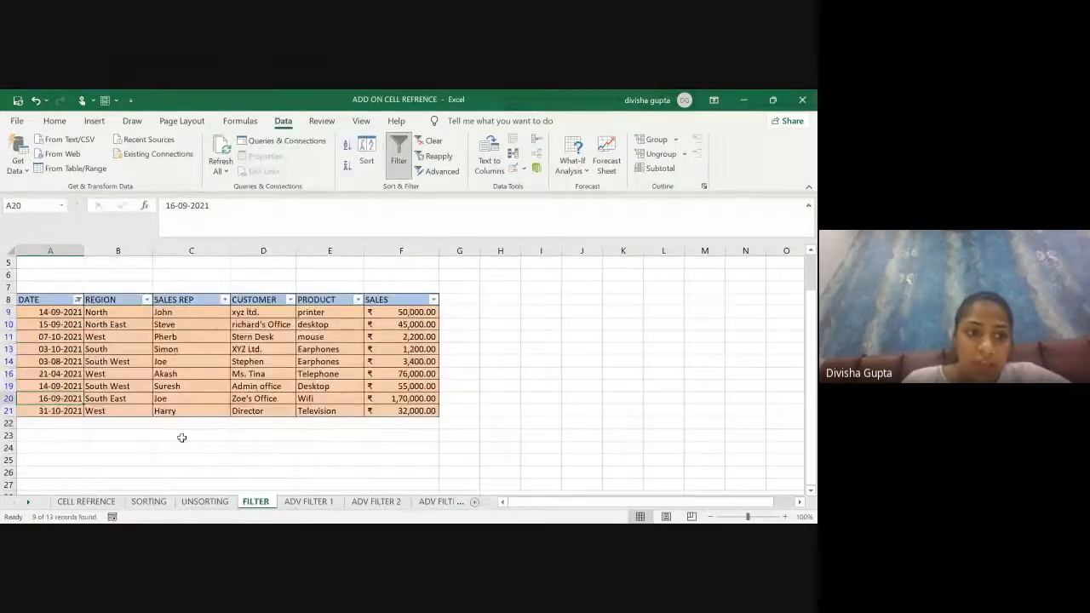
- Change the DATE column's date filter to Last Year and clear it to restore all rows
left_click(78, 300)
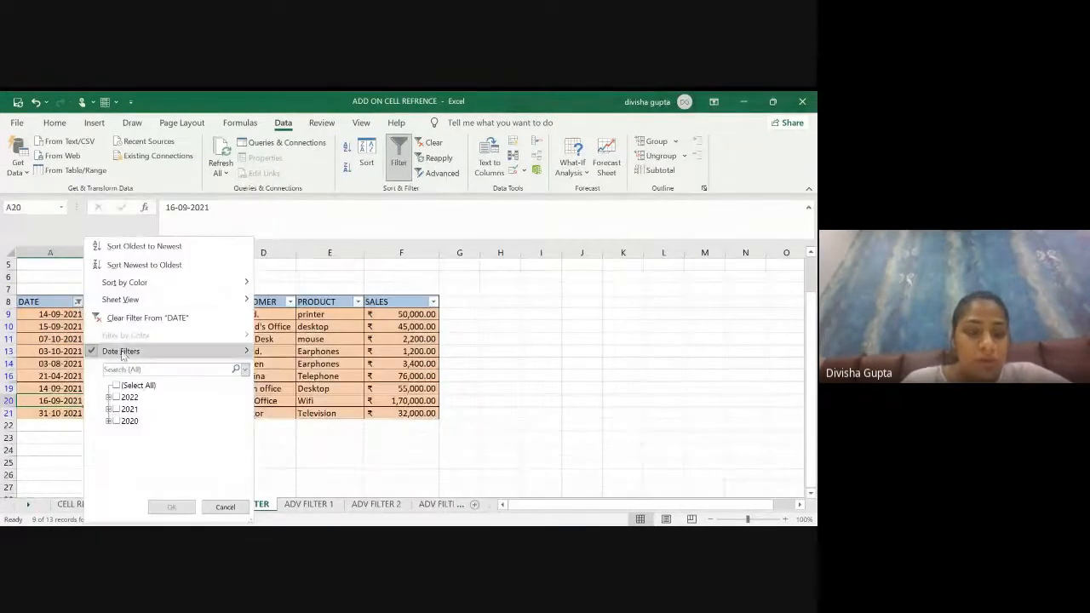
mouse_move(128, 350)
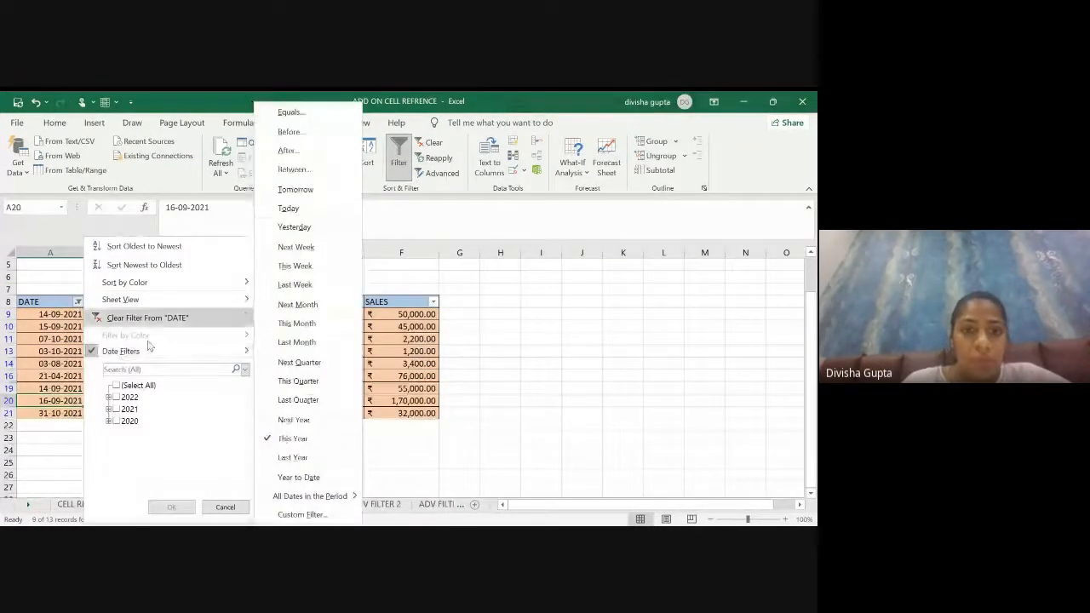
left_click(293, 458)
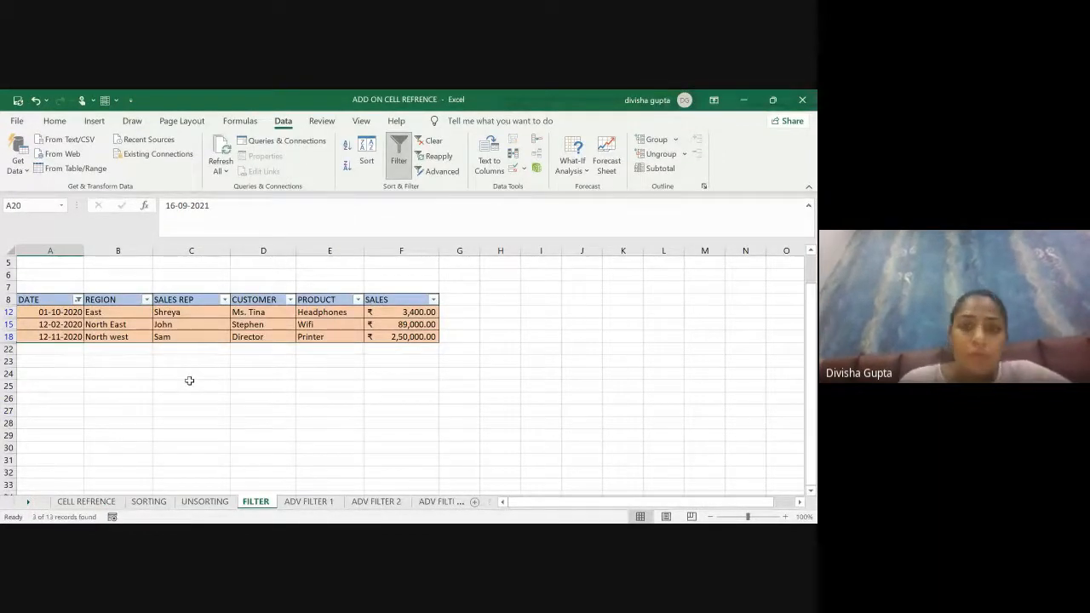
key("alt+a")
key("c")
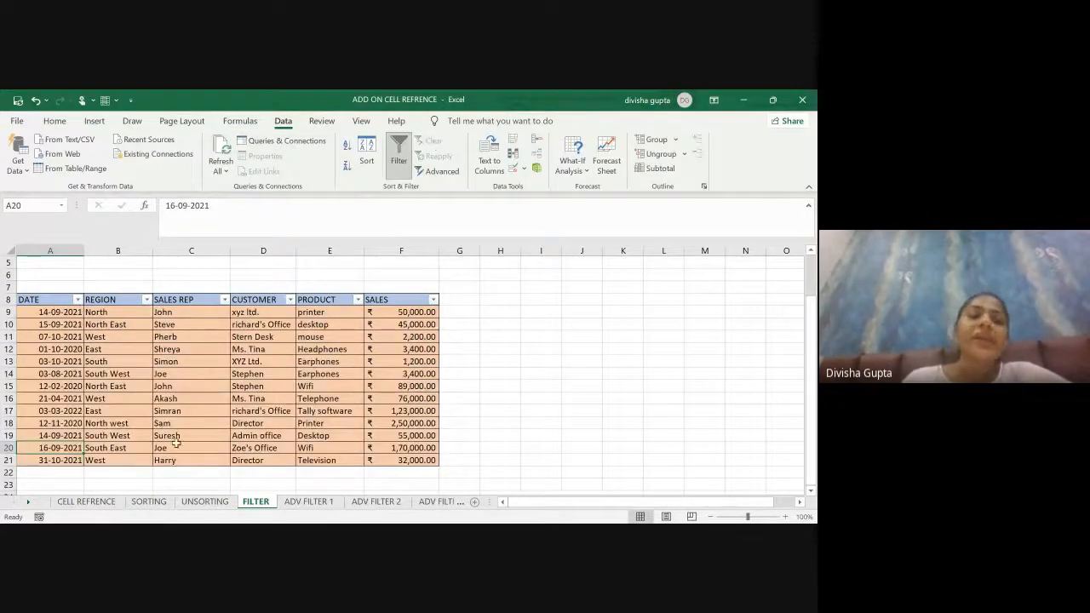
- Filter the REGION column to show only East, and clear the filter again
left_click(147, 300)
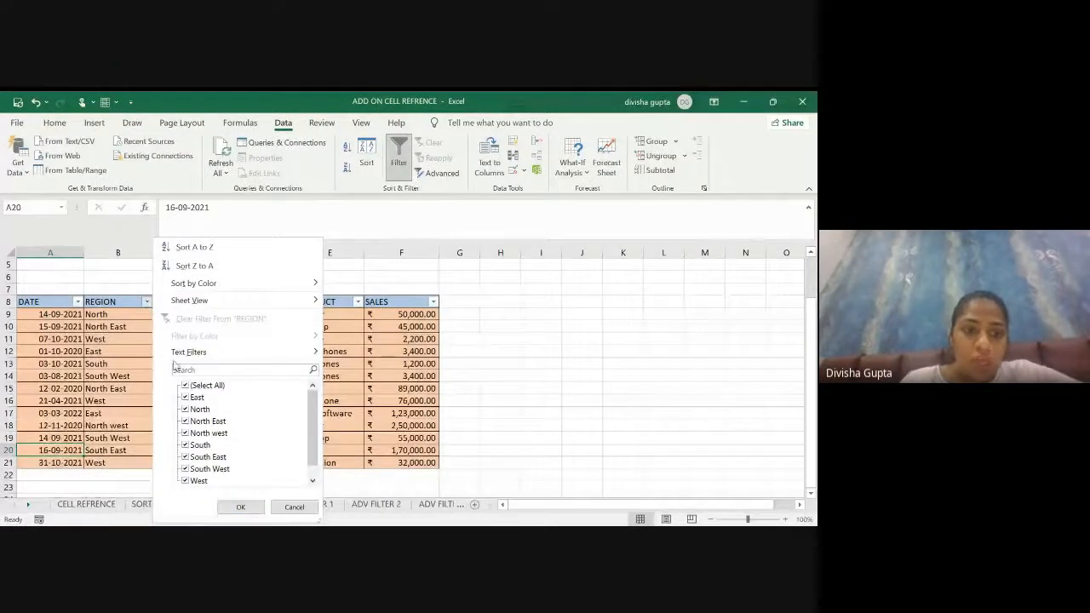
left_click(185, 386)
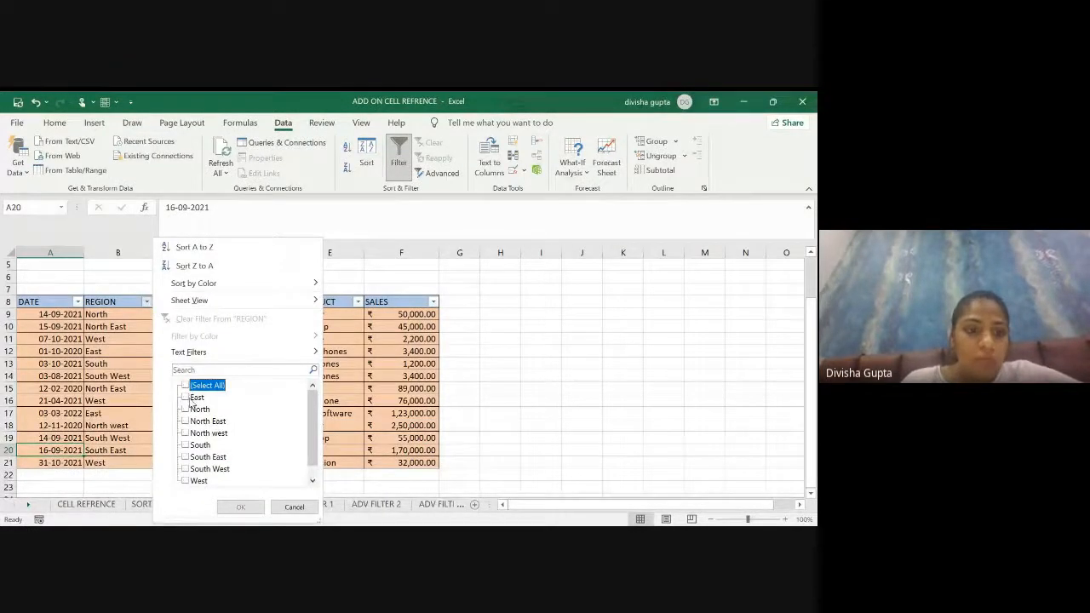
left_click(186, 397)
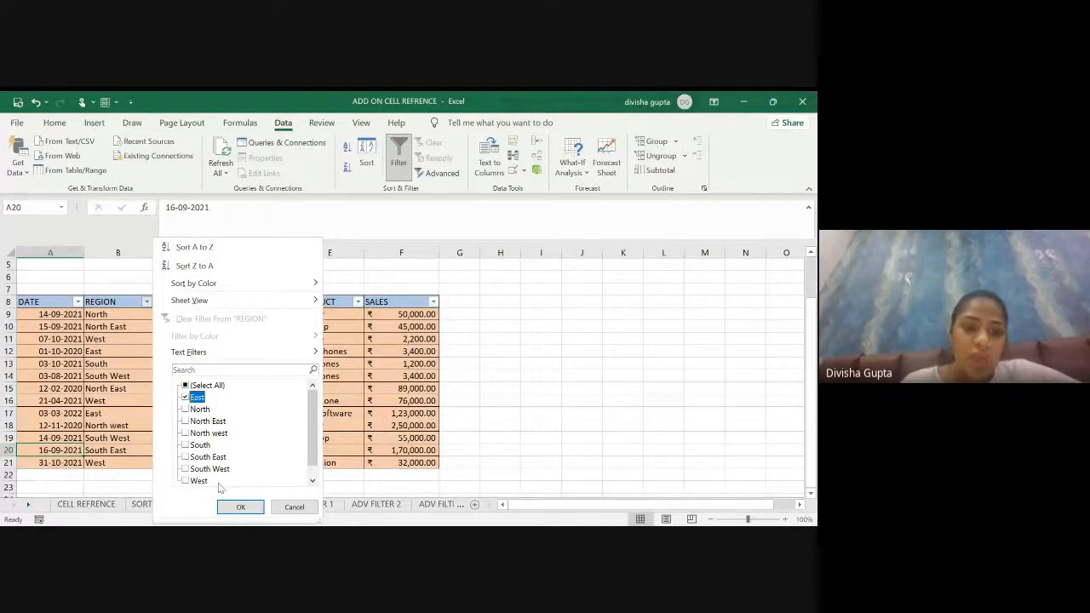
left_click(241, 506)
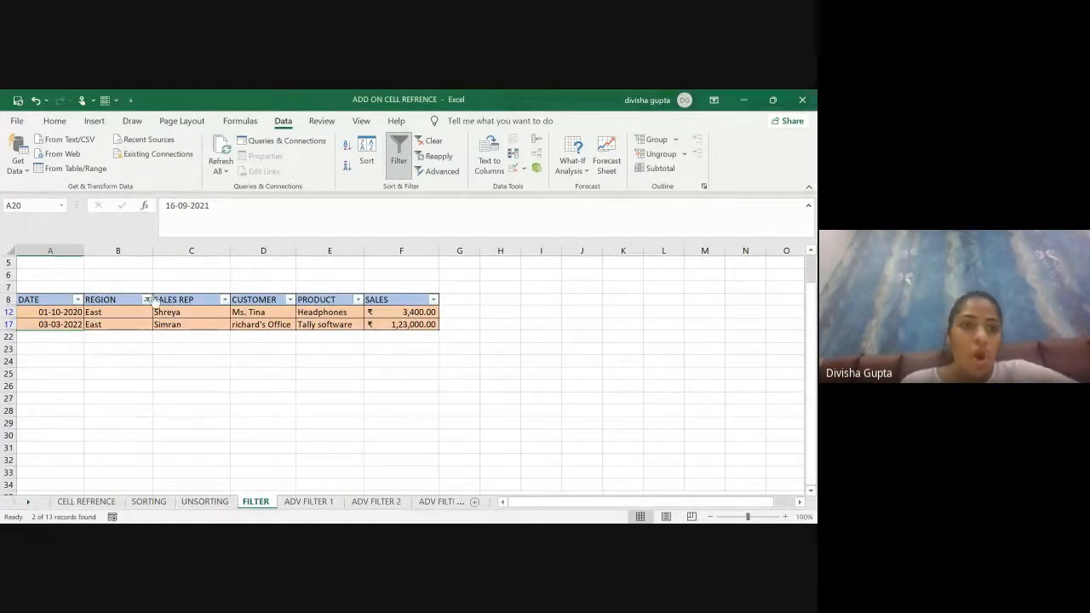
left_click(430, 140)
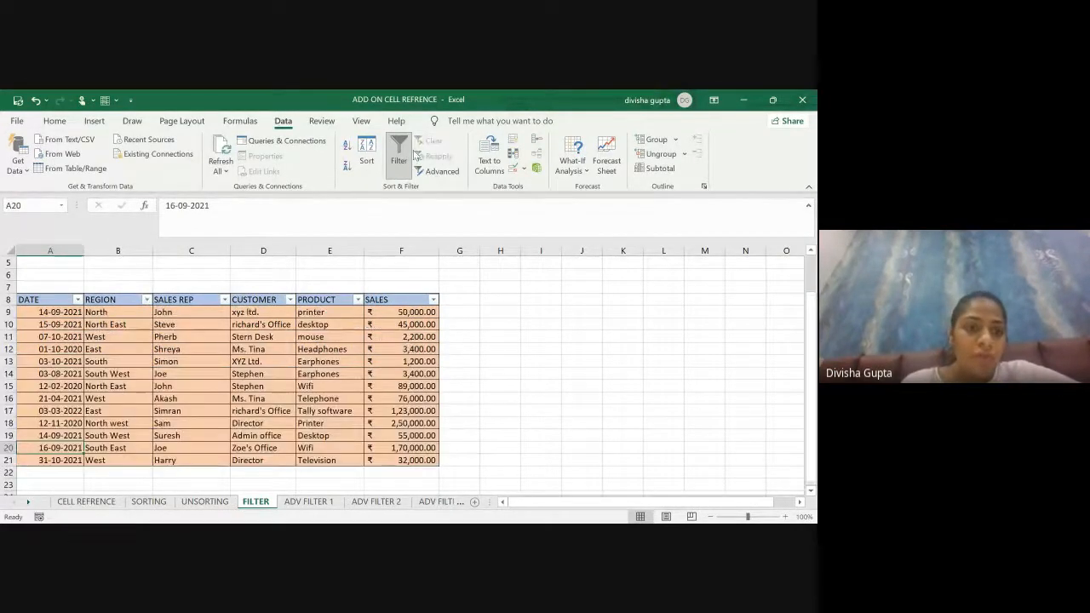
- Apply a text filter to the REGION column for entries beginning with "w", and clear it to restore all rows
left_click(145, 301)
left_click(147, 300)
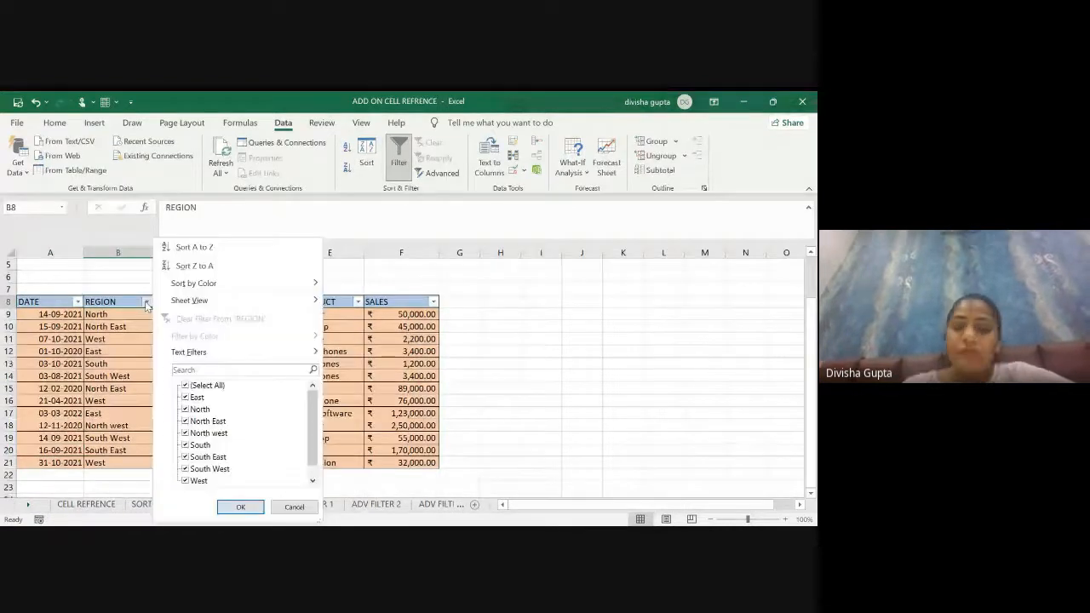
mouse_move(189, 352)
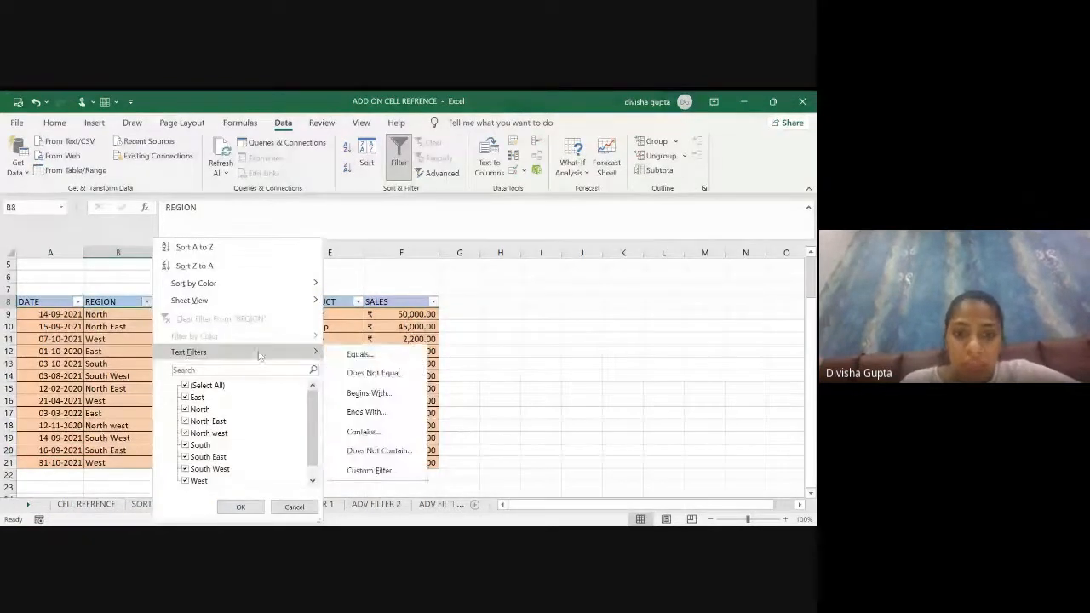
left_click(368, 394)
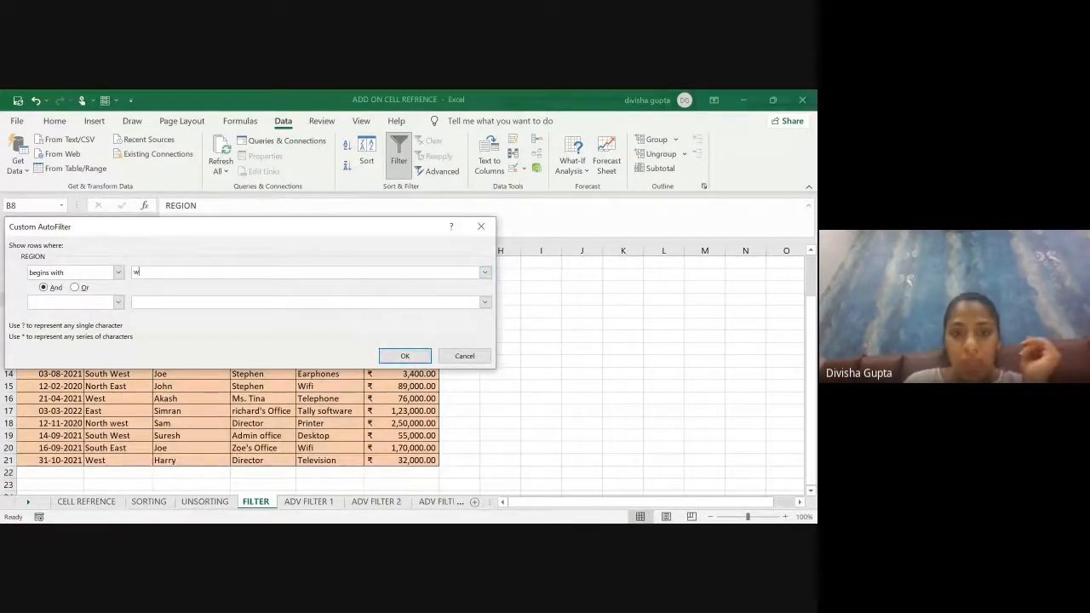
left_click(406, 355)
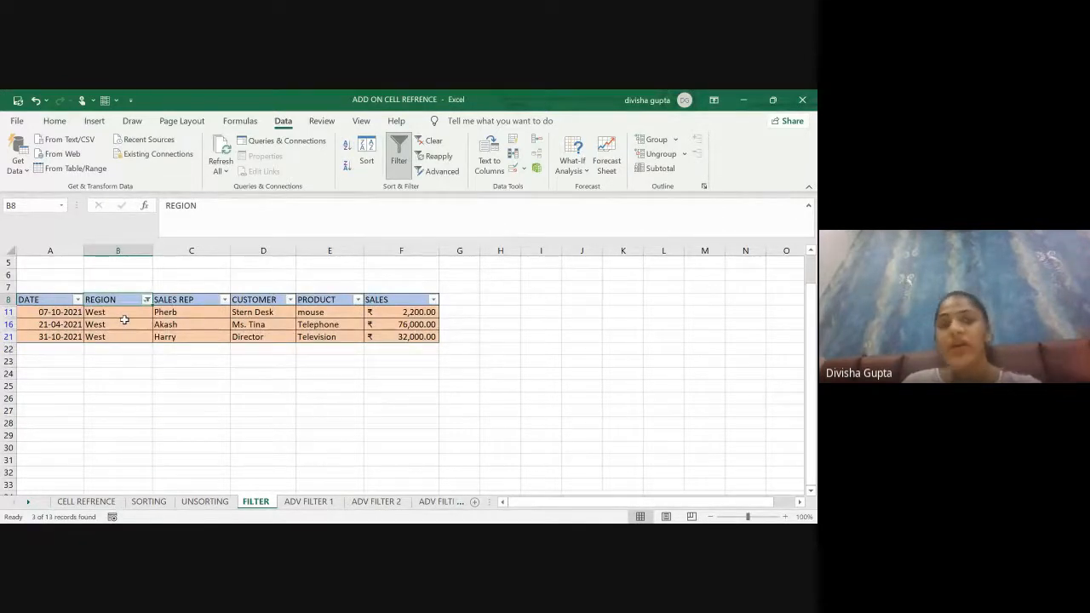
left_click(432, 140)
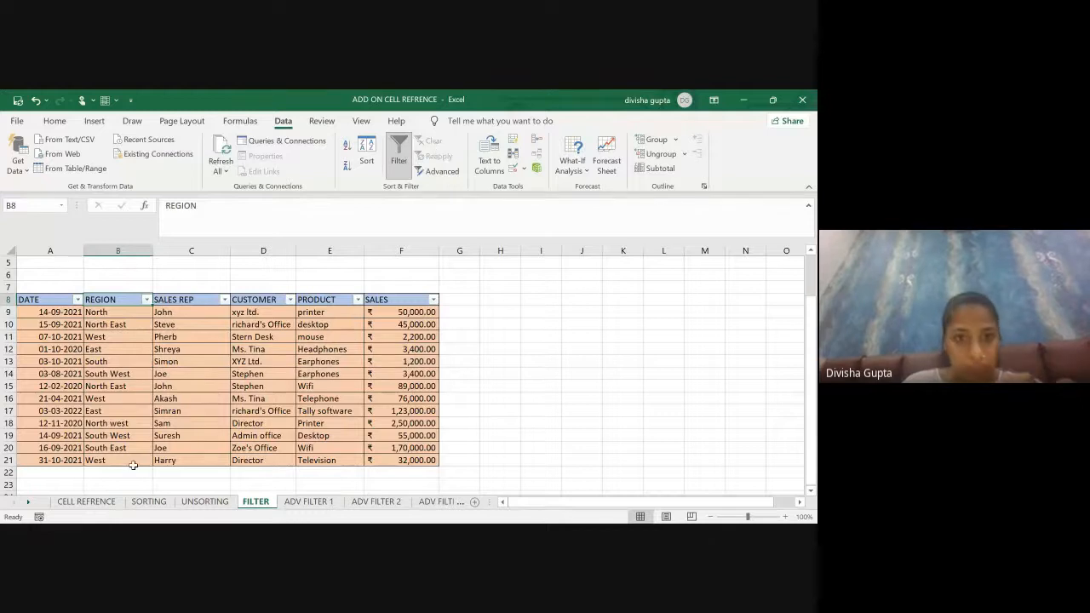
- Filter the SALES column to show only the ₹ 1,200.00 entry, and clear the filter again
left_click(433, 301)
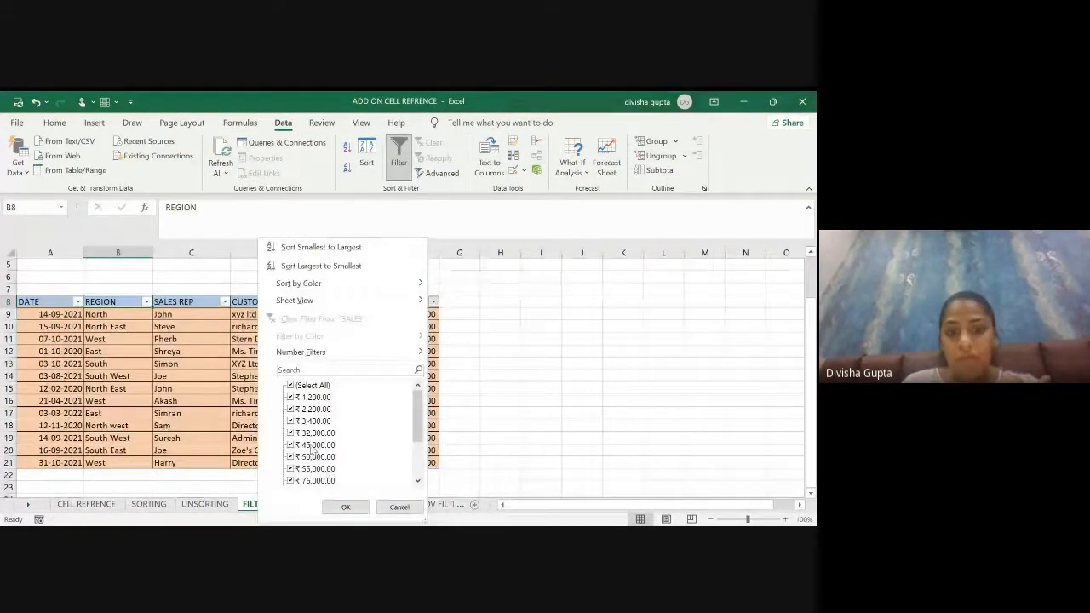
scroll(312, 449, "down", 3)
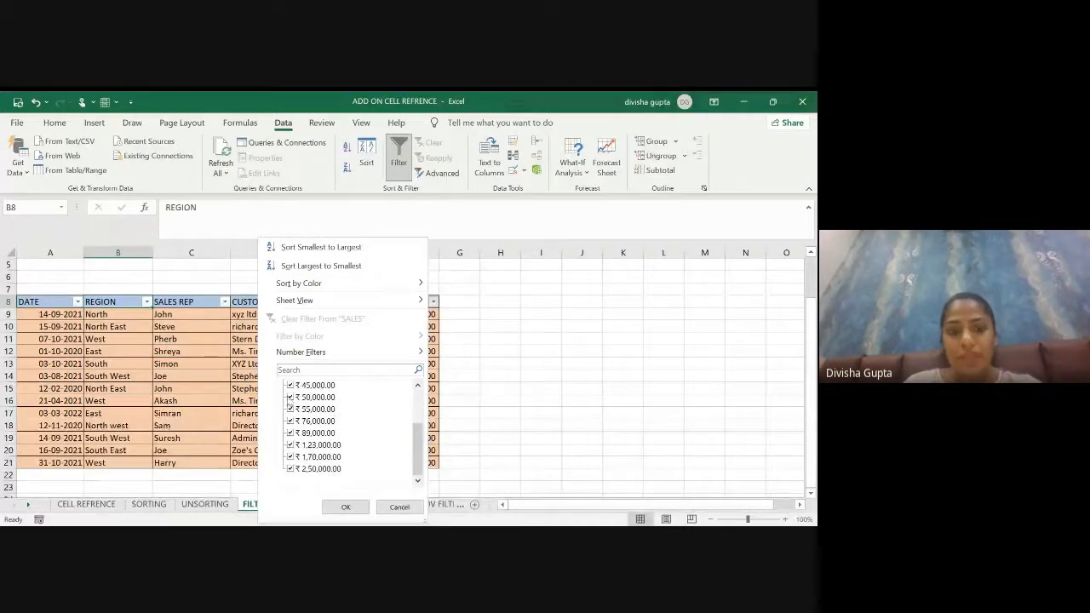
scroll(289, 406, "up", 3)
left_click(291, 386)
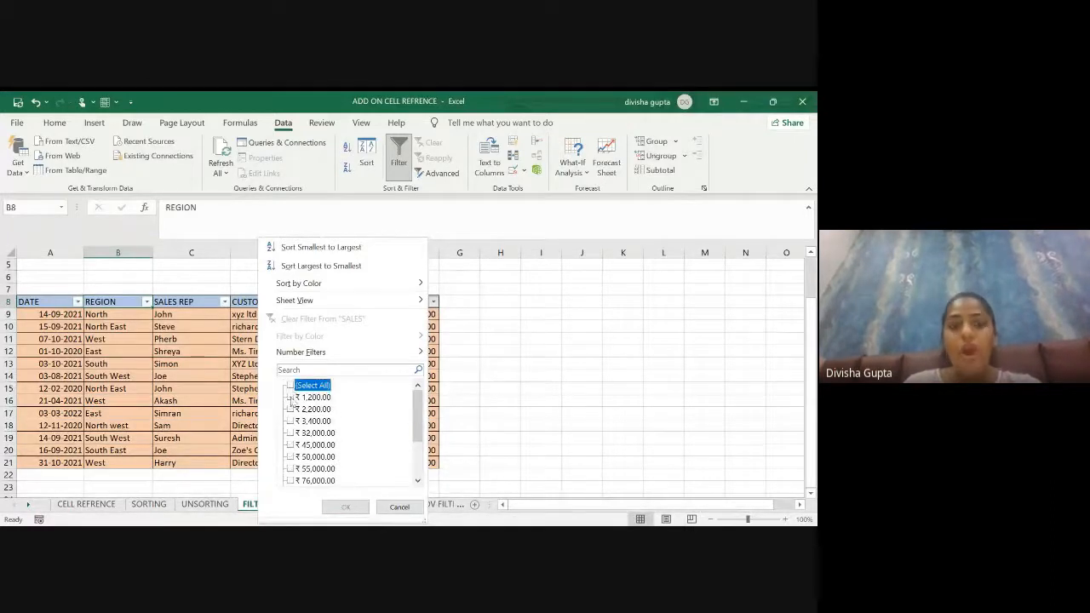
left_click(290, 397)
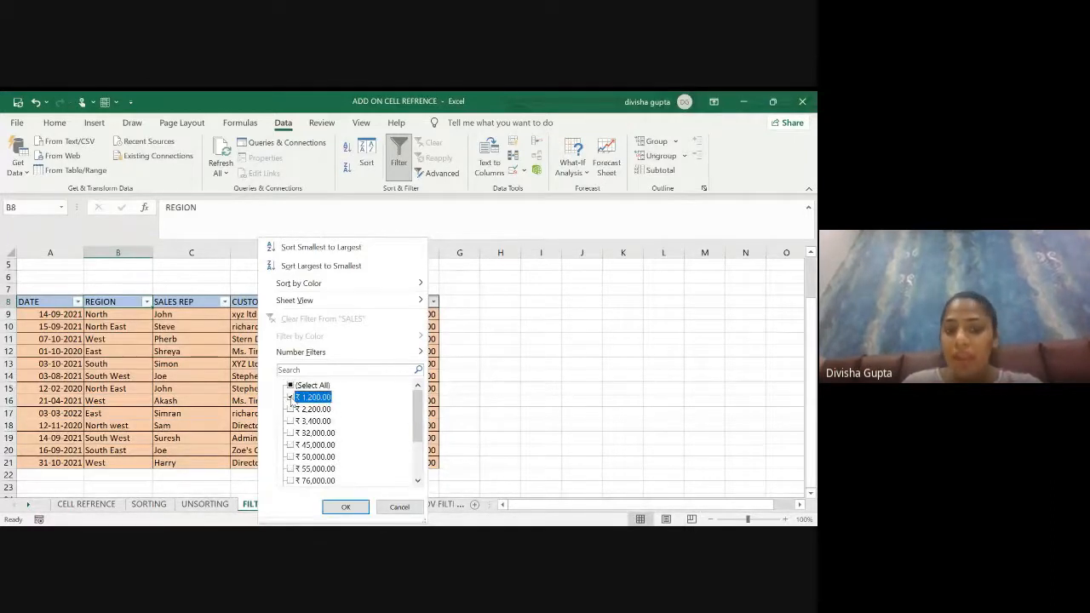
left_click(357, 508)
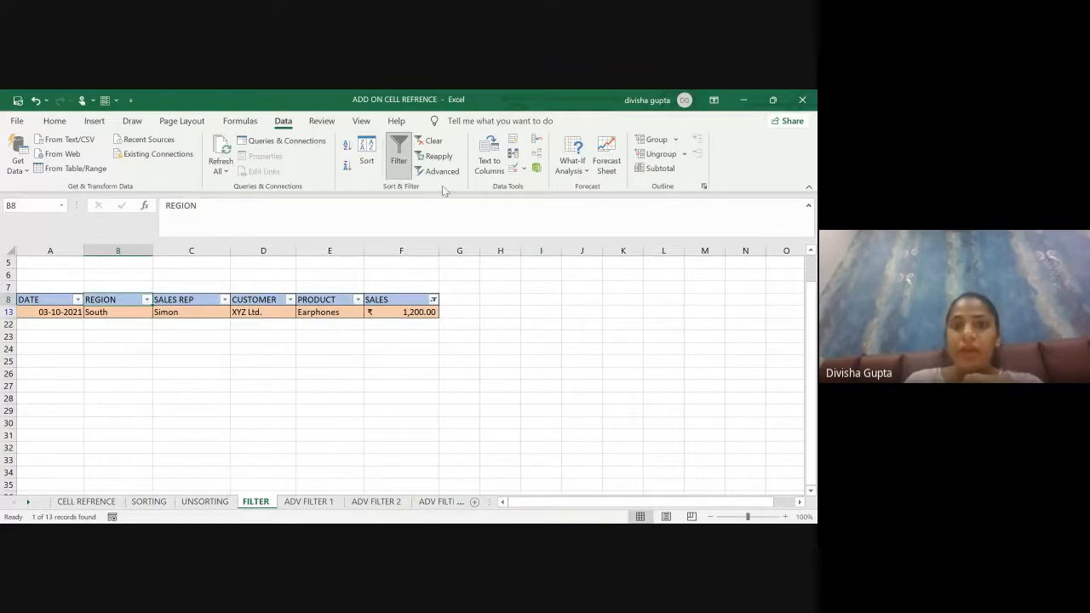
left_click(427, 142)
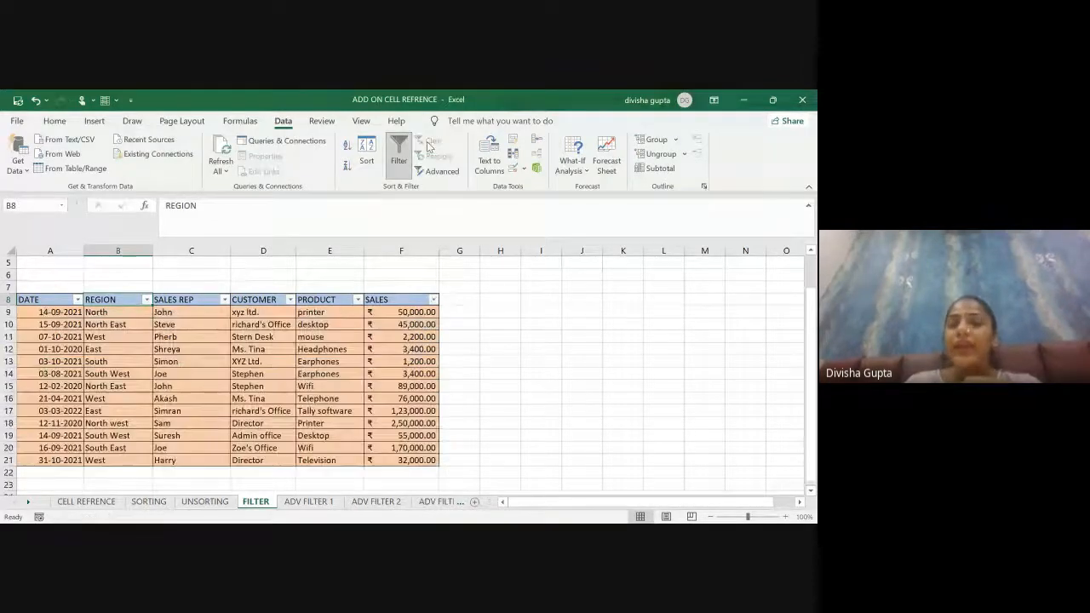
- Apply a number filter to the SALES column for values greater than or equal to 1200, and recheck its criterion
left_click(434, 302)
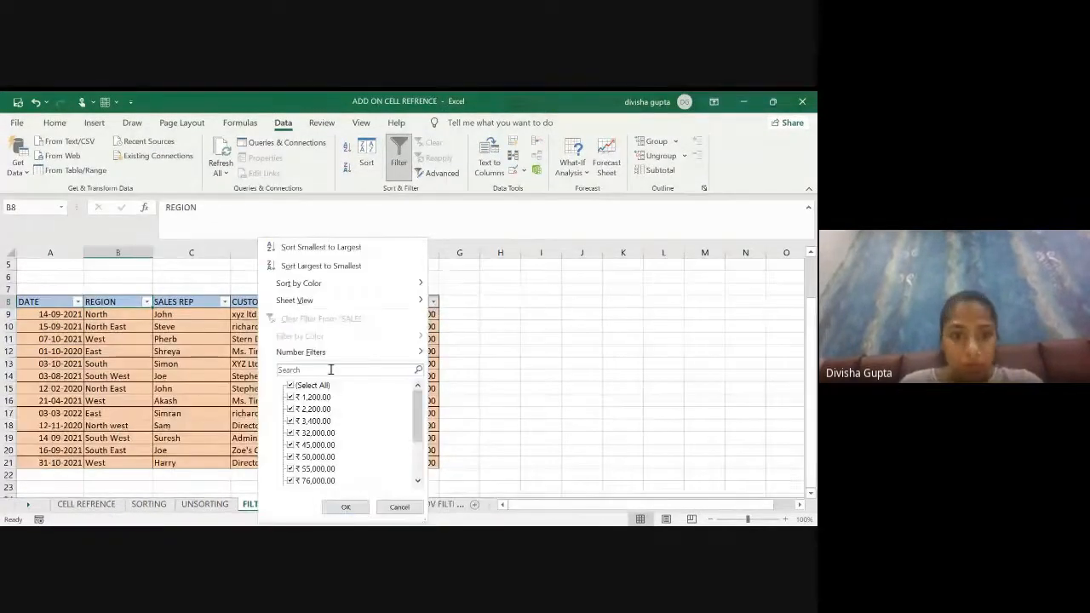
mouse_move(327, 352)
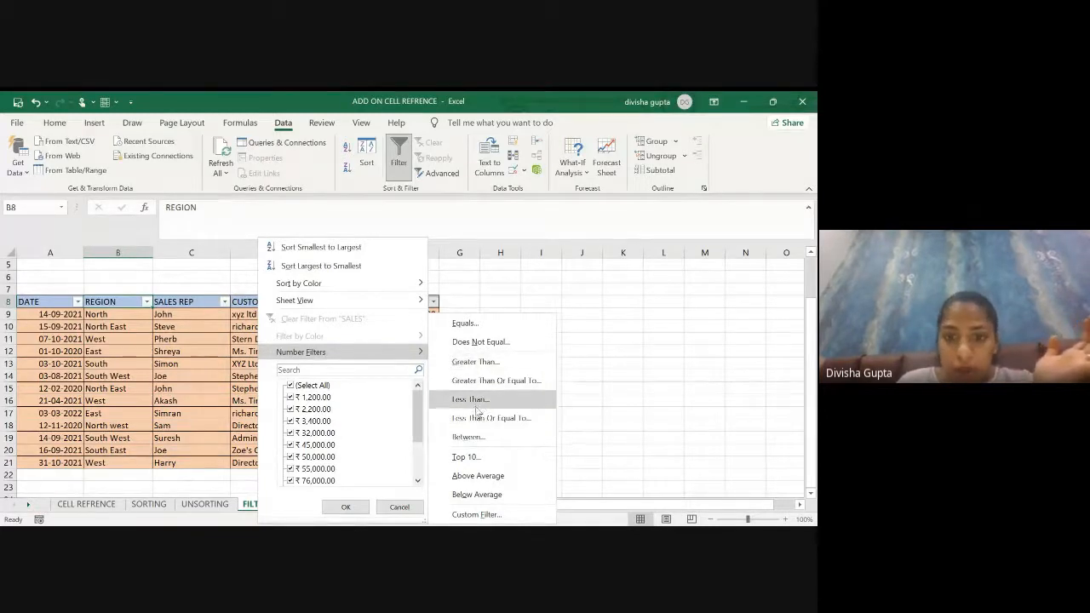
left_click(478, 379)
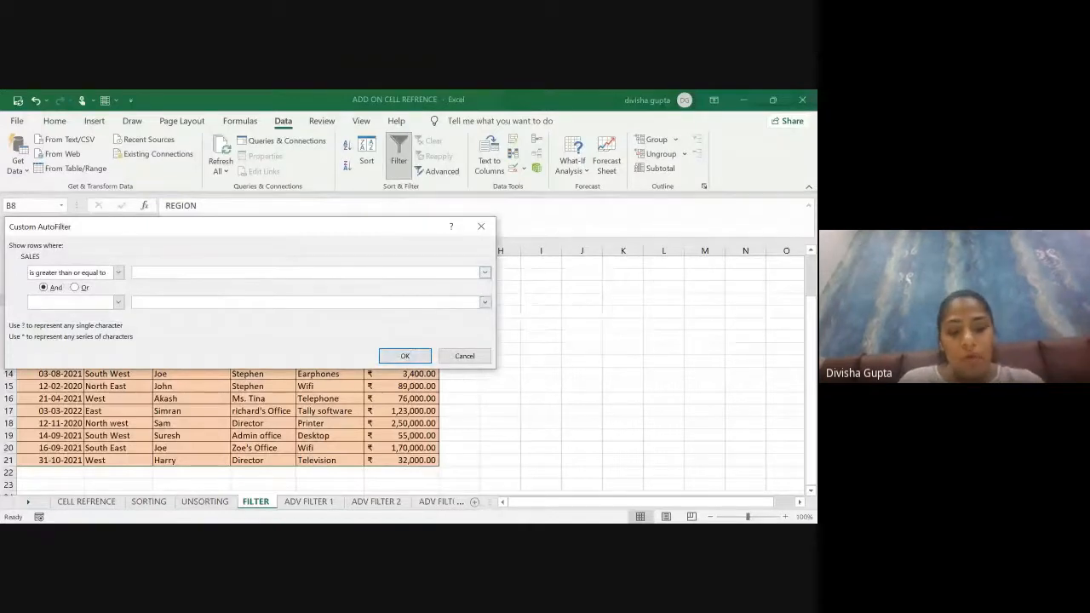
type("1200")
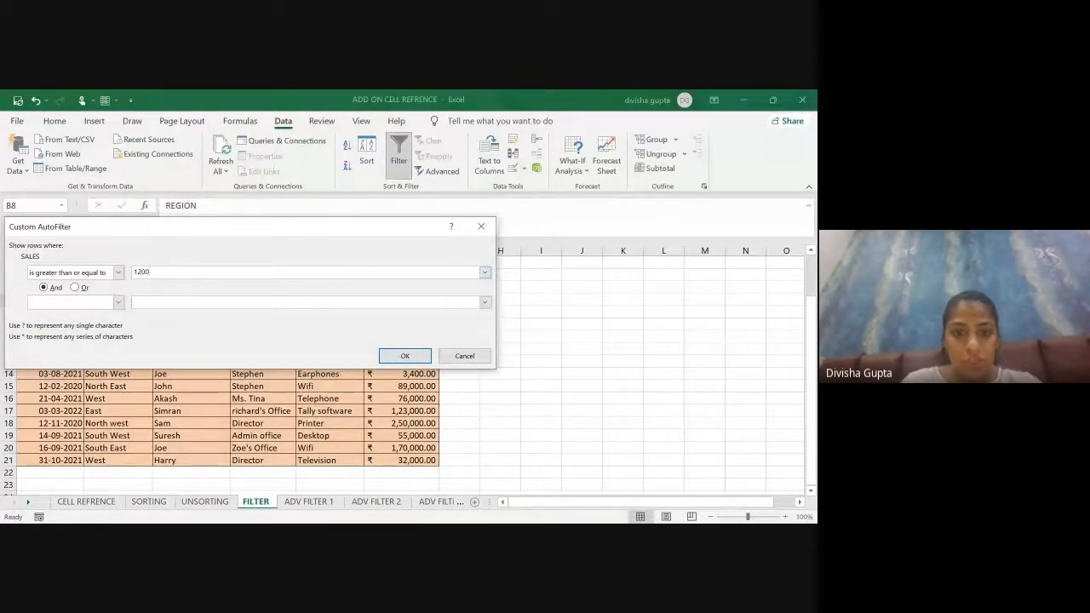
left_click(405, 356)
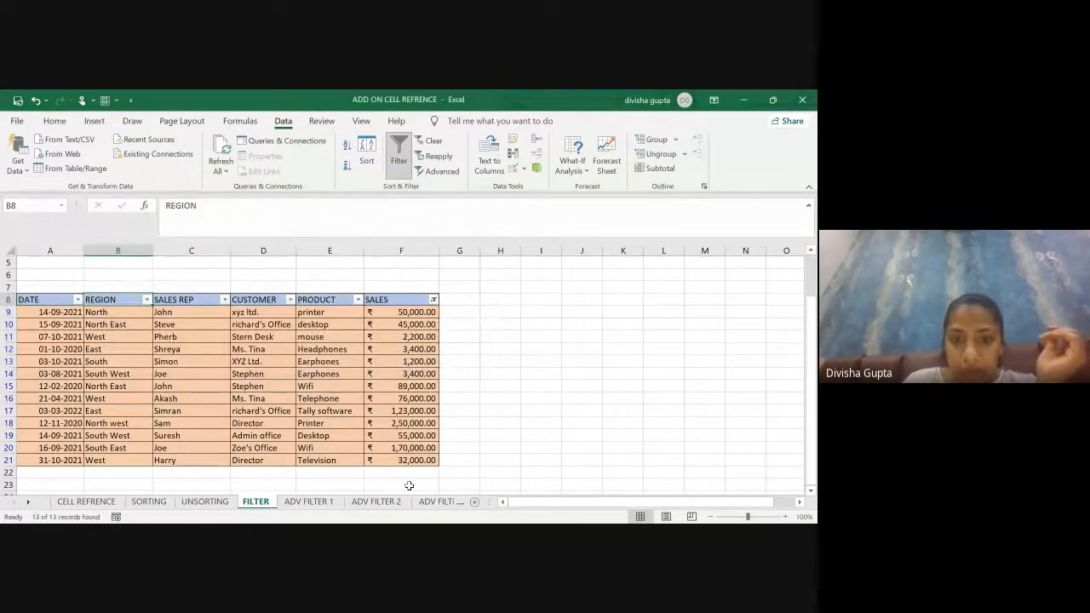
left_click(435, 302)
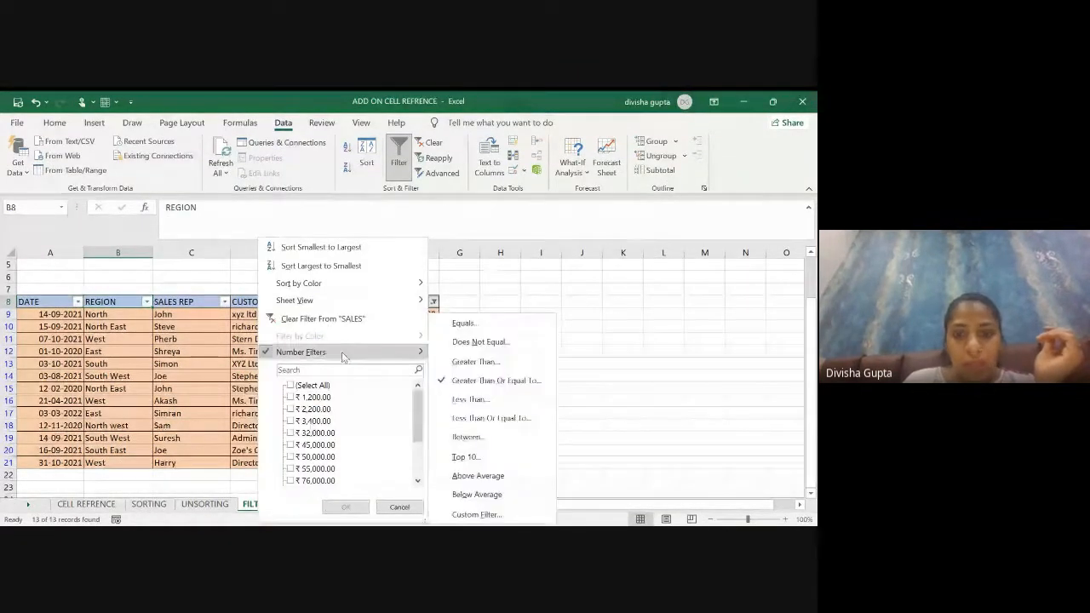
left_click(494, 381)
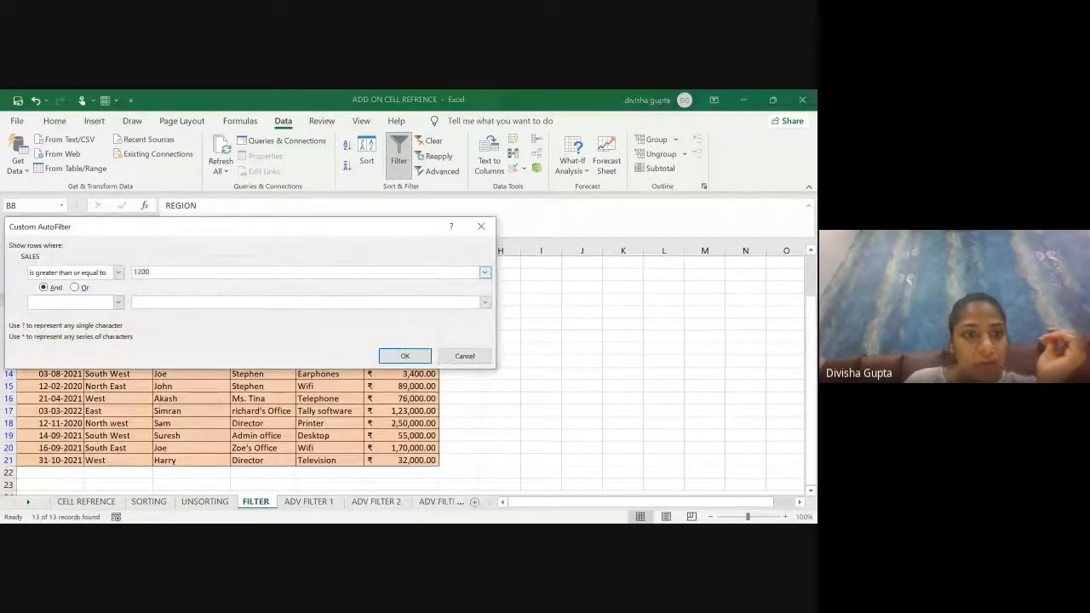
left_click(417, 352)
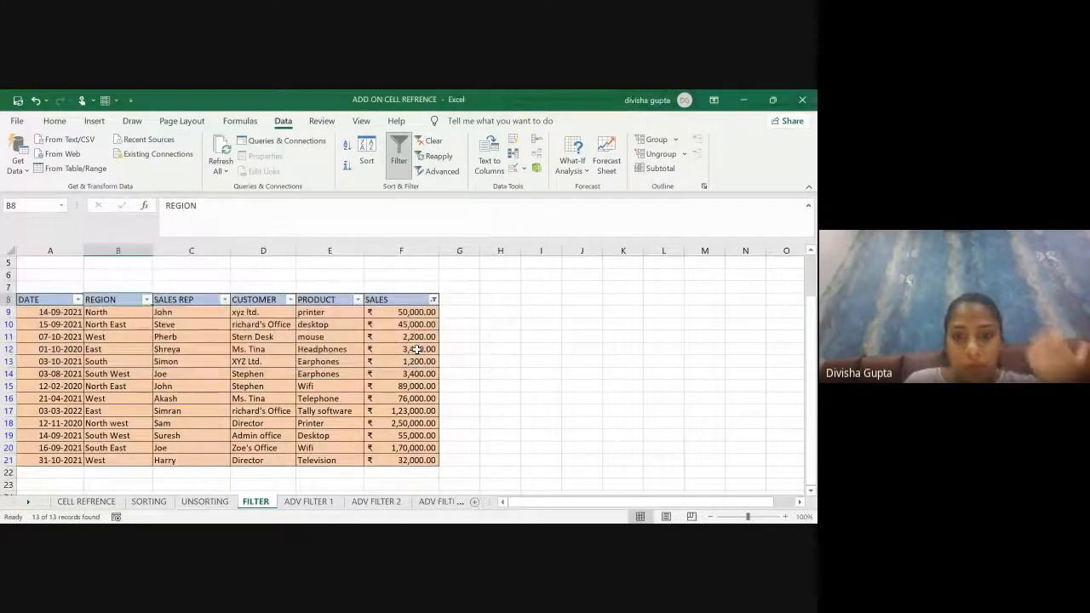
- Change the SALES number filter to values greater than 50000, and clear it to restore all rows
left_click(434, 299)
mouse_move(329, 358)
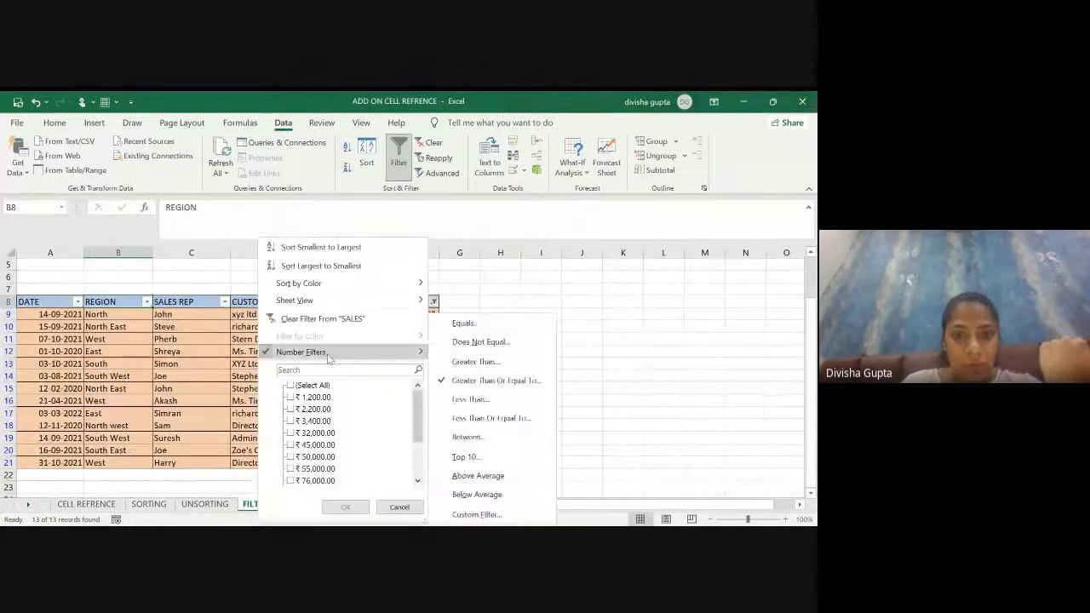
left_click(476, 363)
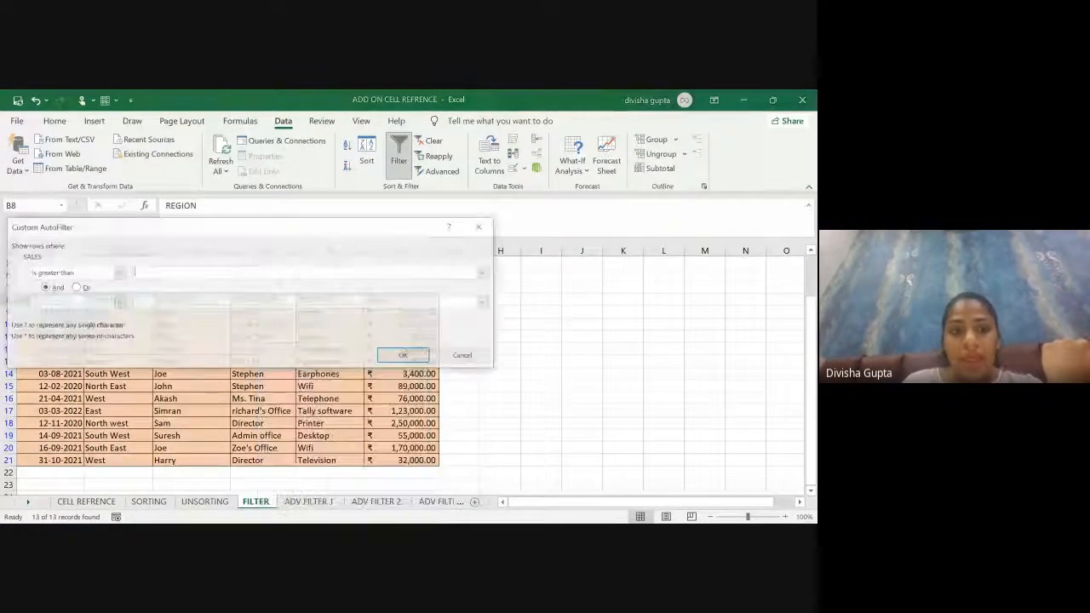
type("50000")
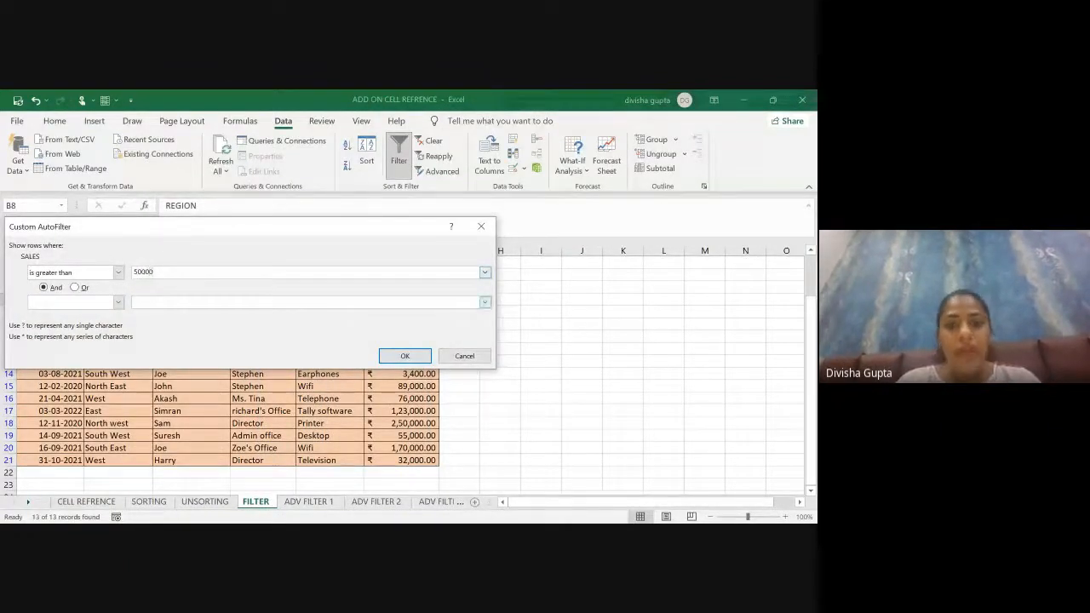
left_click(390, 356)
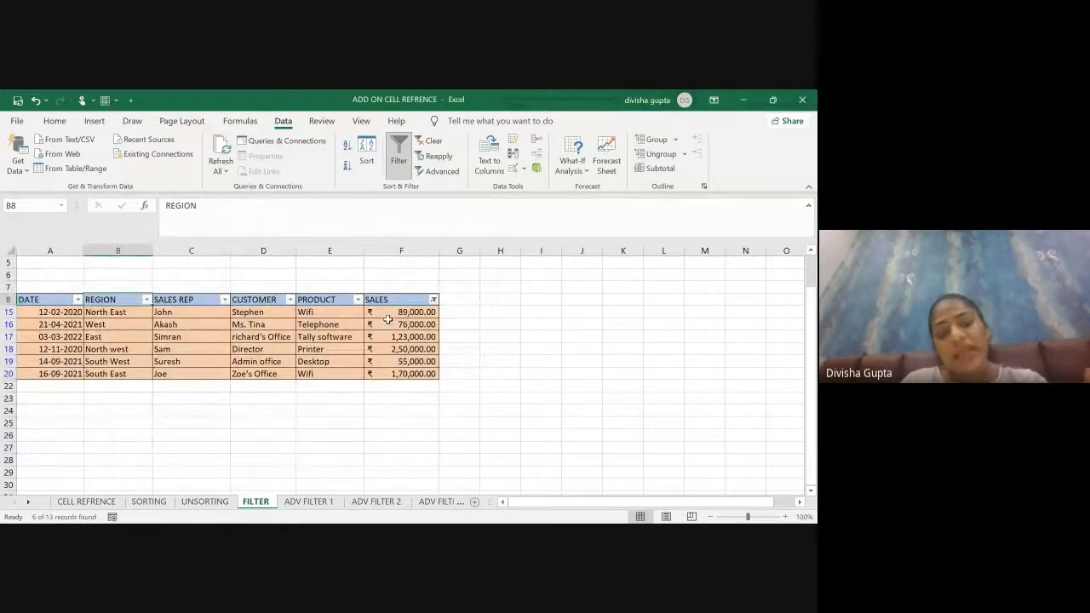
left_click(419, 324)
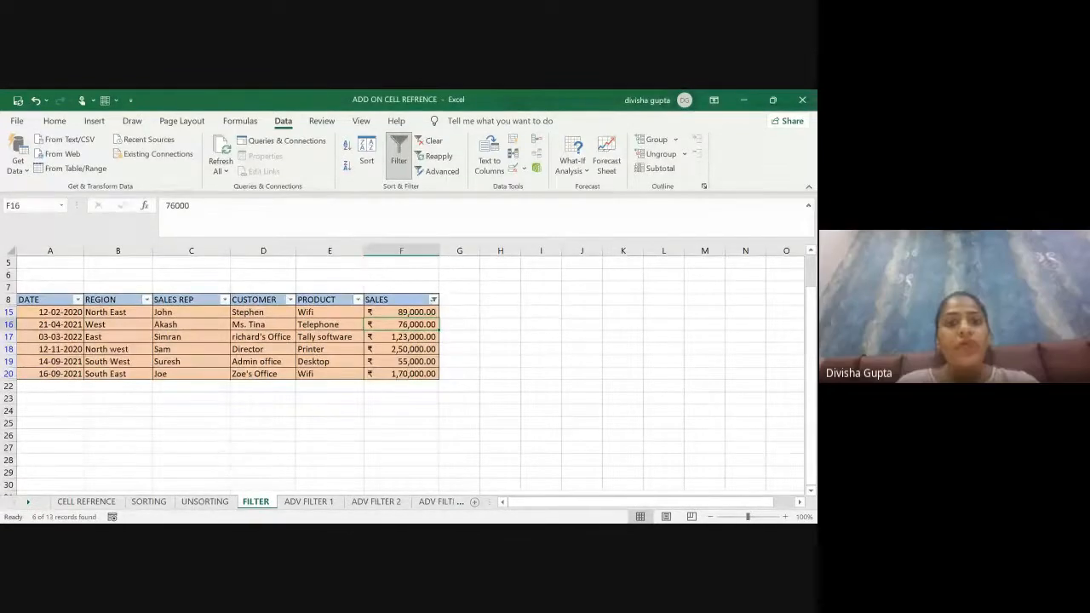
left_click(423, 142)
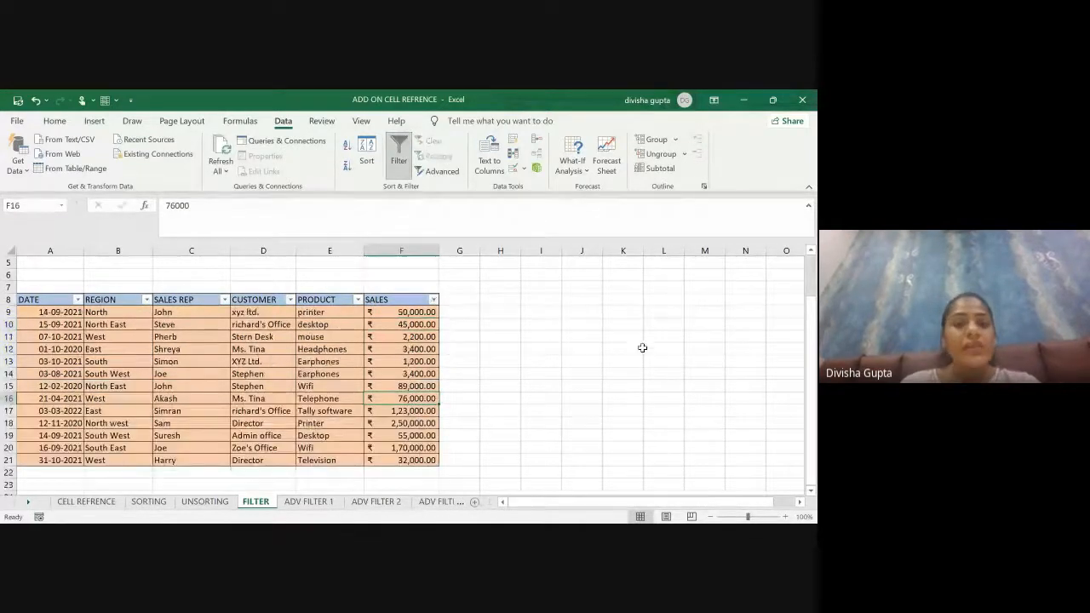
- Switch to the ADV FILTER 1 sheet, revisiting the FILTER sheet once, and select an empty cell below the REGION criteria
left_click(641, 338)
left_click(310, 504)
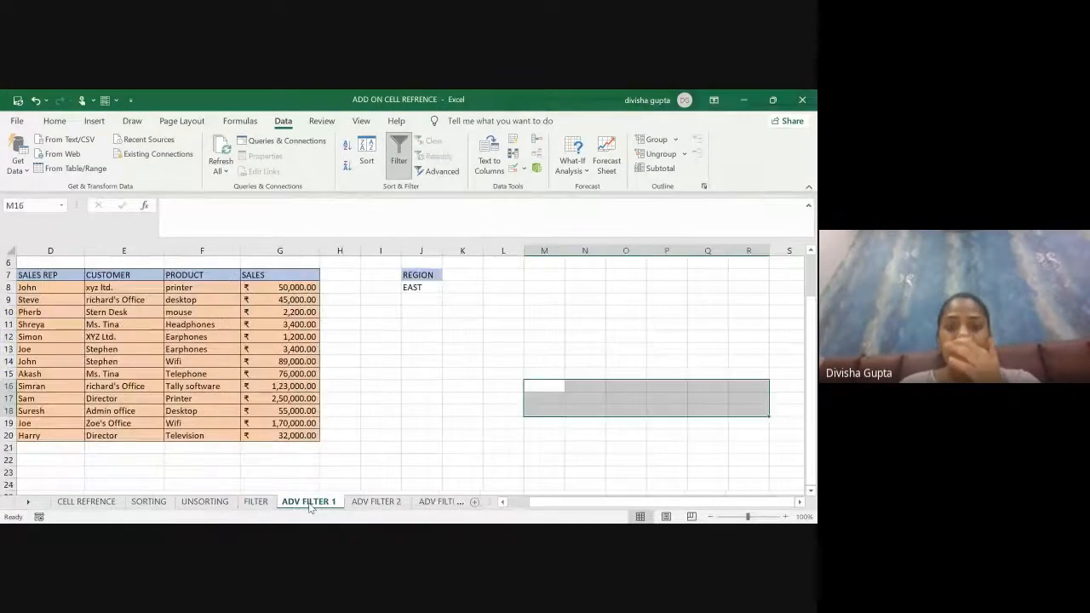
left_click(256, 501)
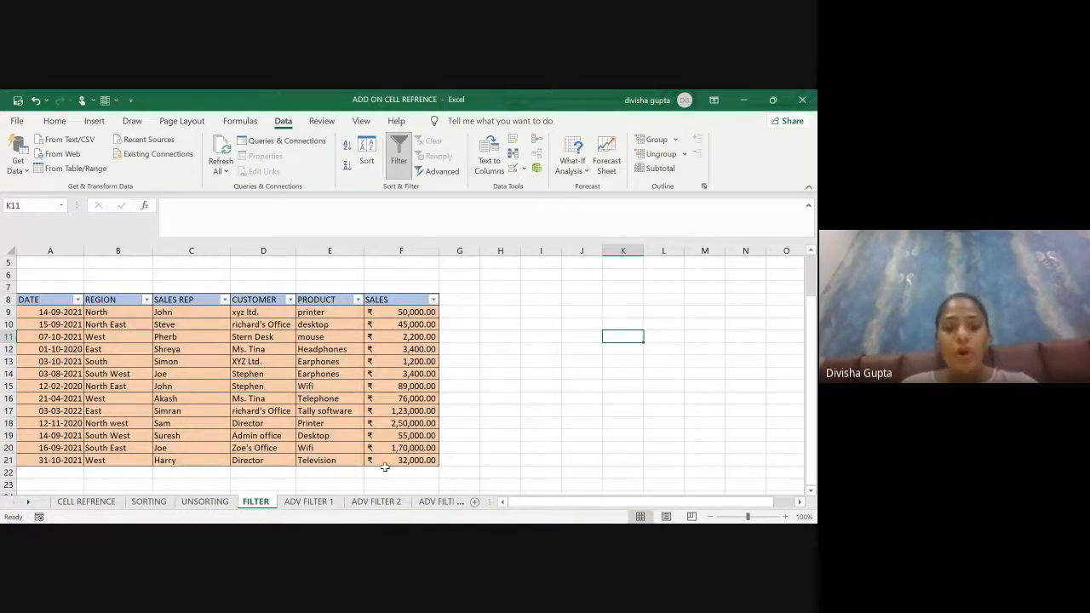
left_click(323, 500)
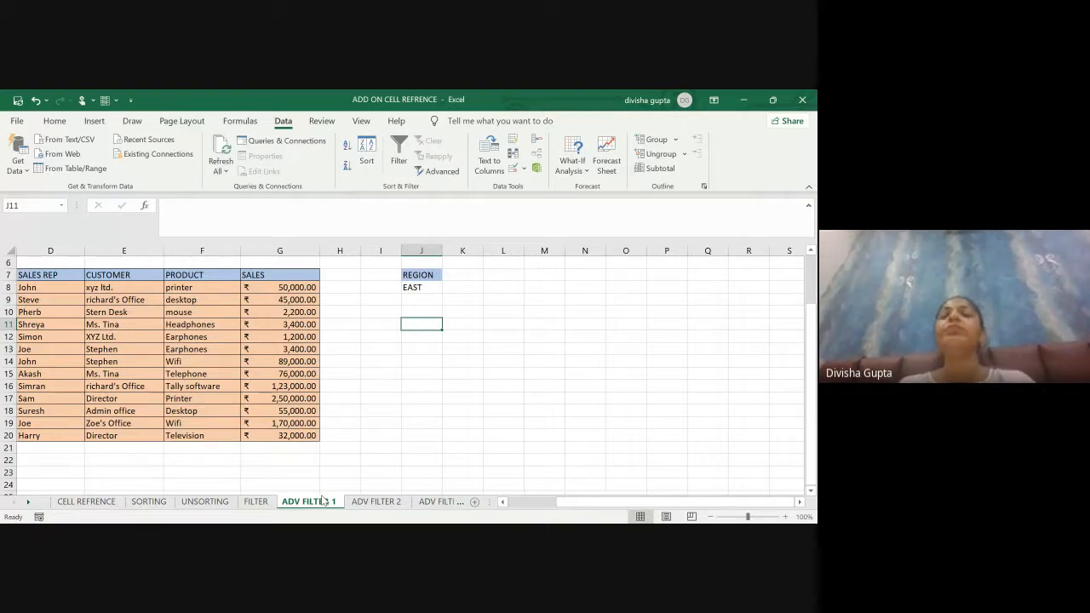
left_click(506, 378)
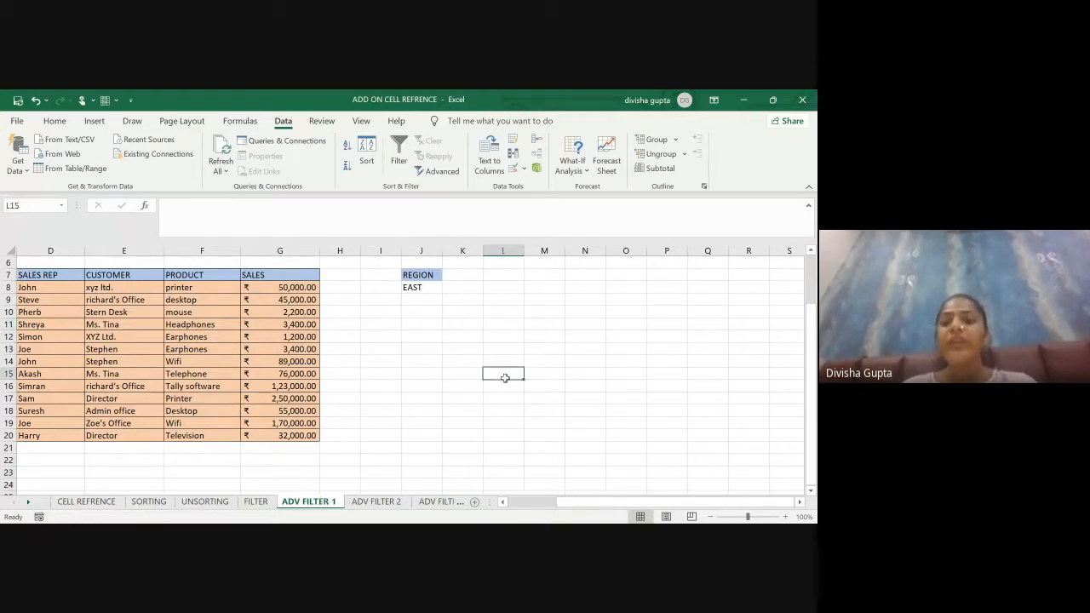
left_click(482, 359)
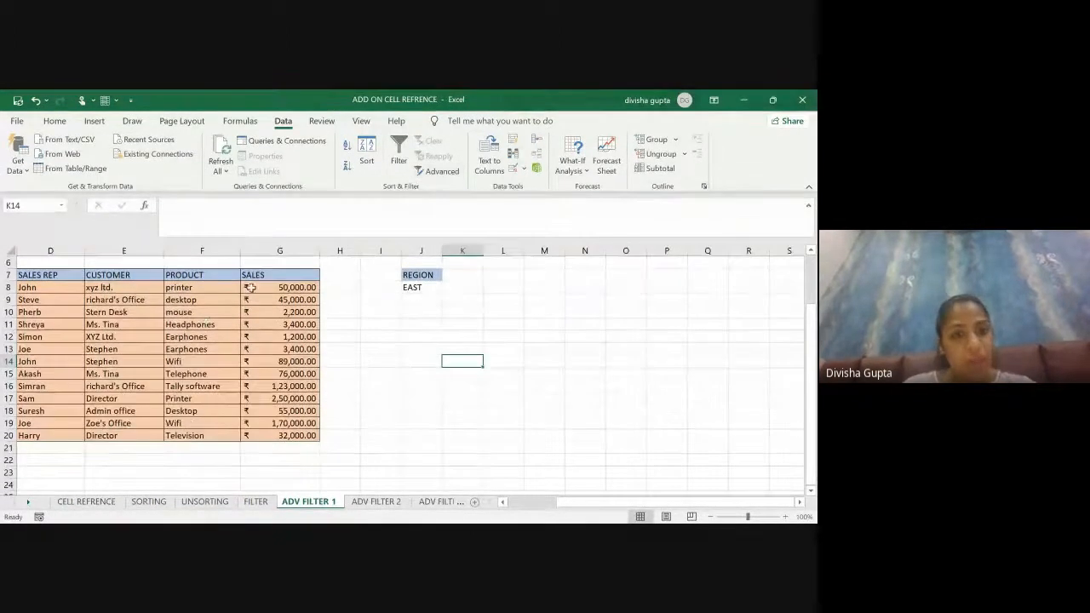
- Start an advanced filter from cell C10 on the sales table B7:G20, using REGION and EAST in J7:J8 as the criteria range
left_click(206, 323)
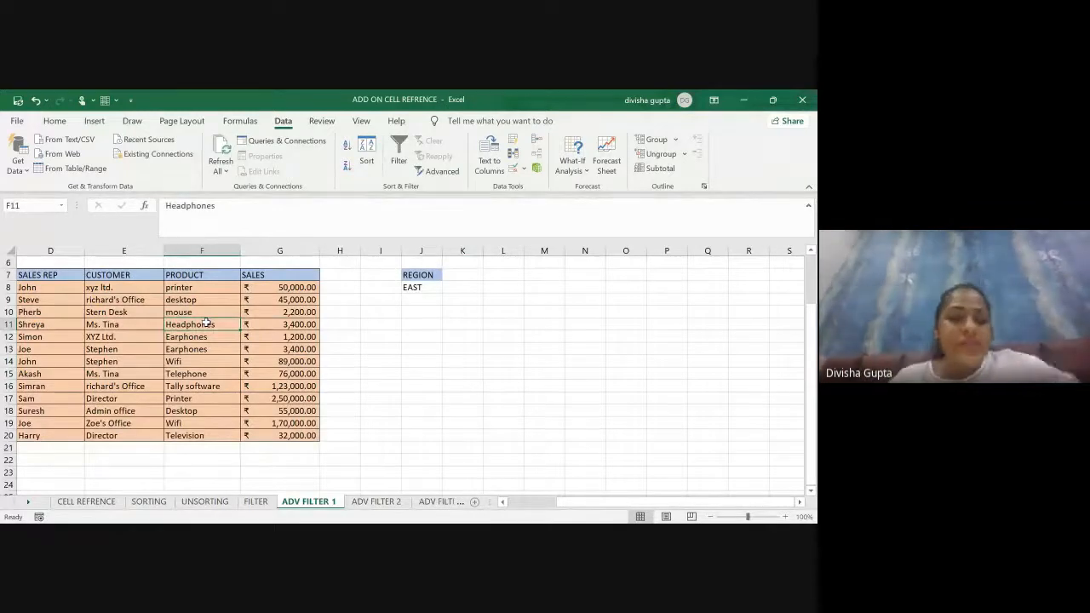
scroll(206, 324, "left", 3)
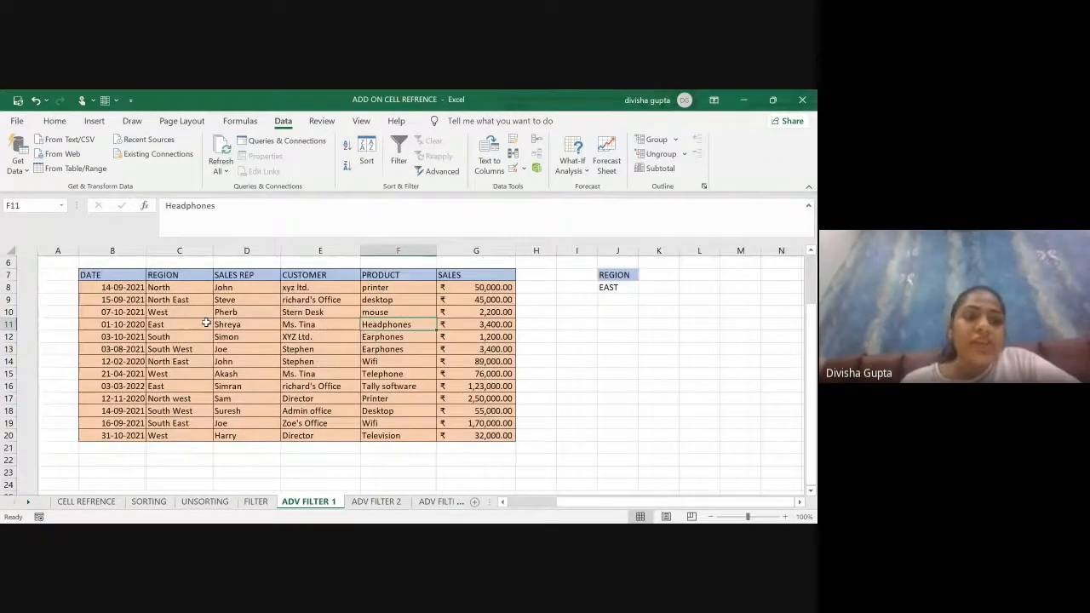
scroll(206, 323, "right", 1)
left_click(146, 312)
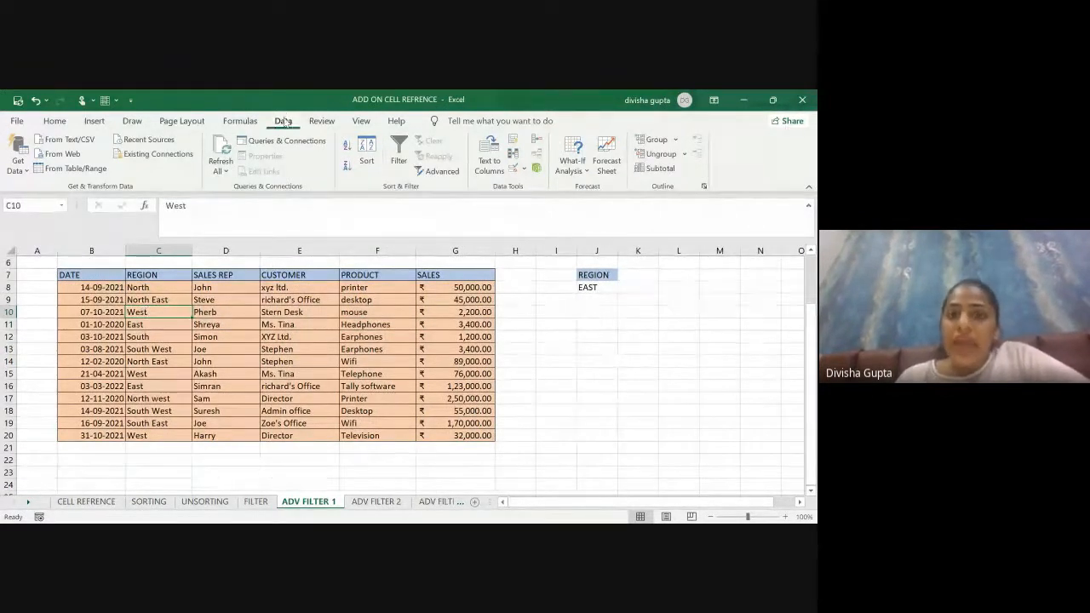
left_click(431, 174)
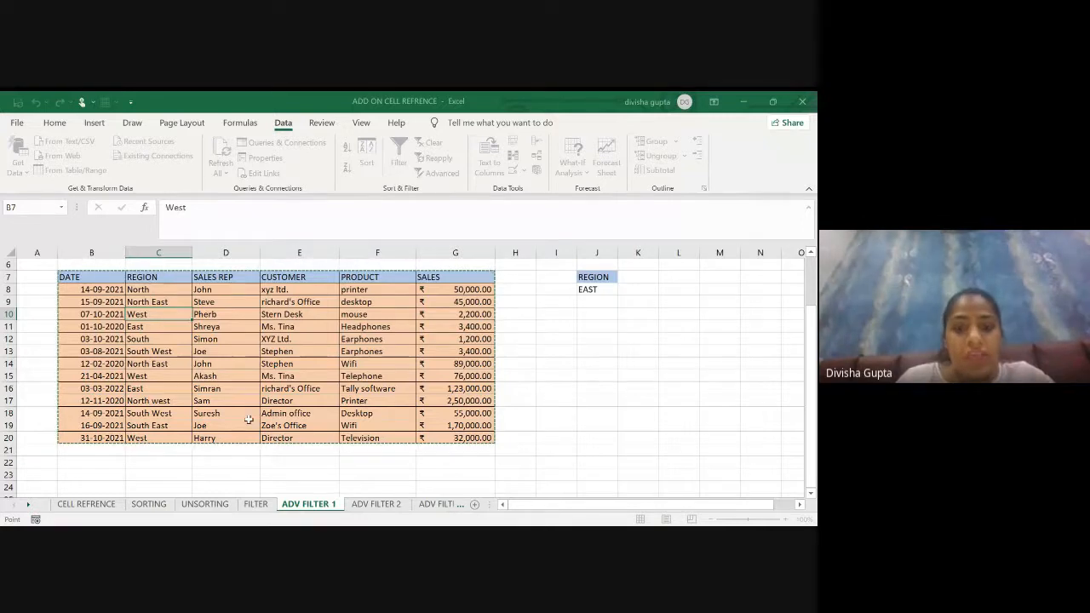
key("Escape")
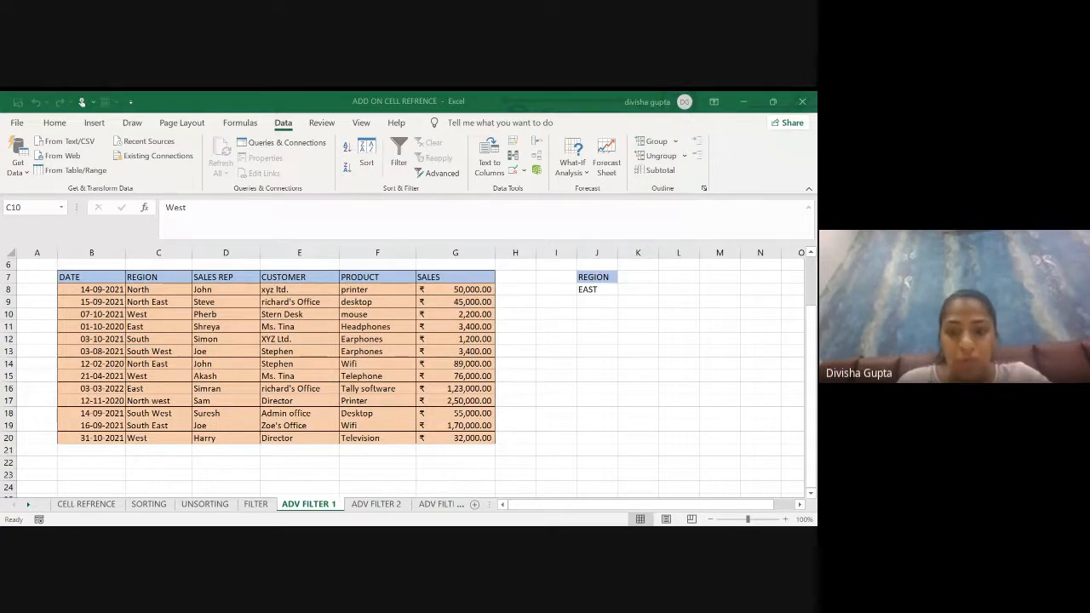
left_click(437, 173)
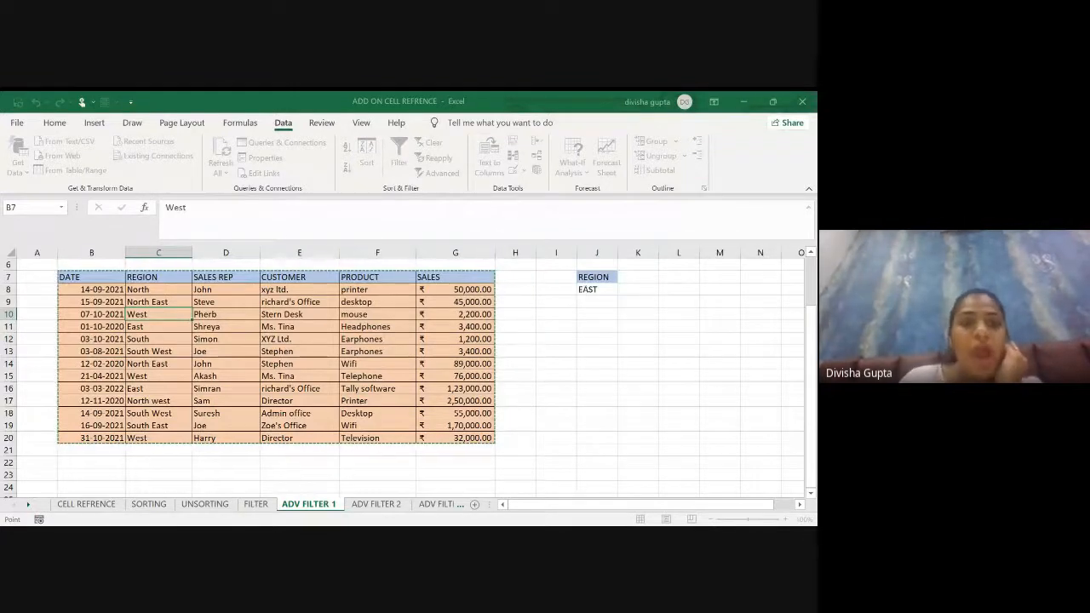
key("Tab")
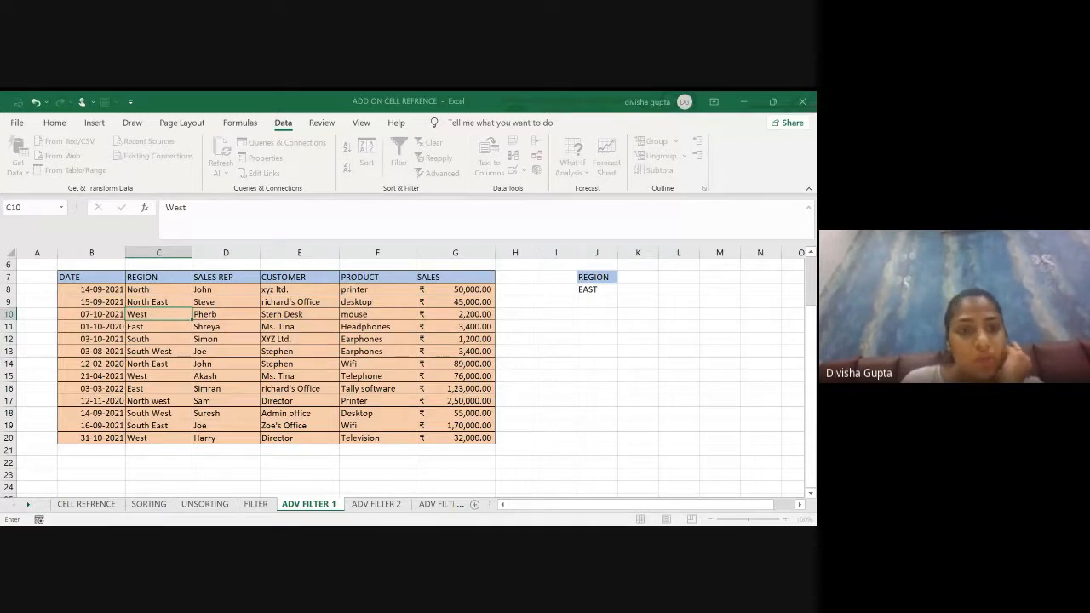
left_click(594, 278)
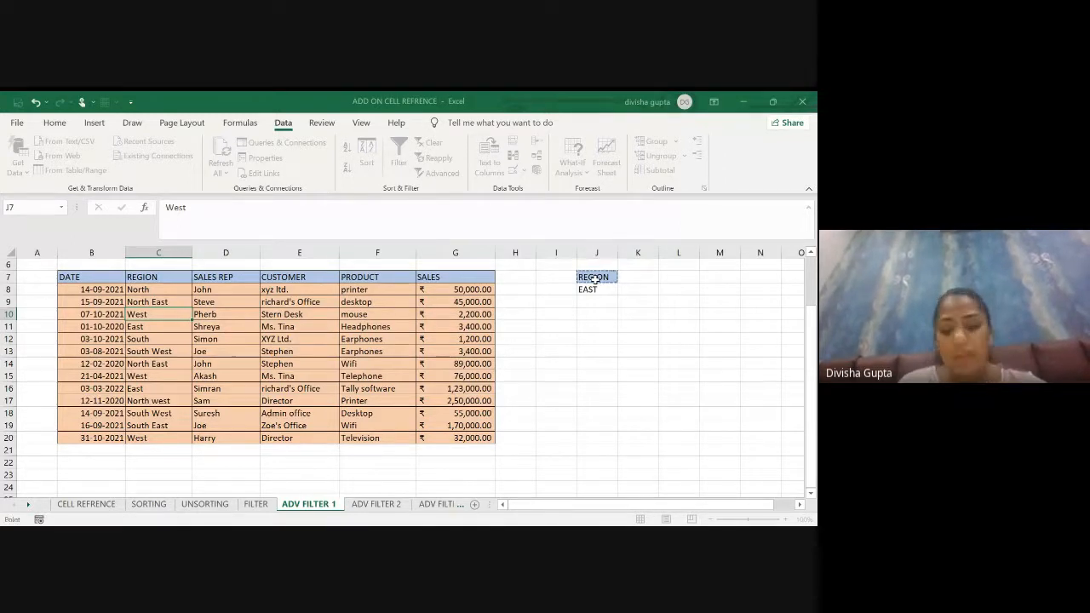
key("shift+Down")
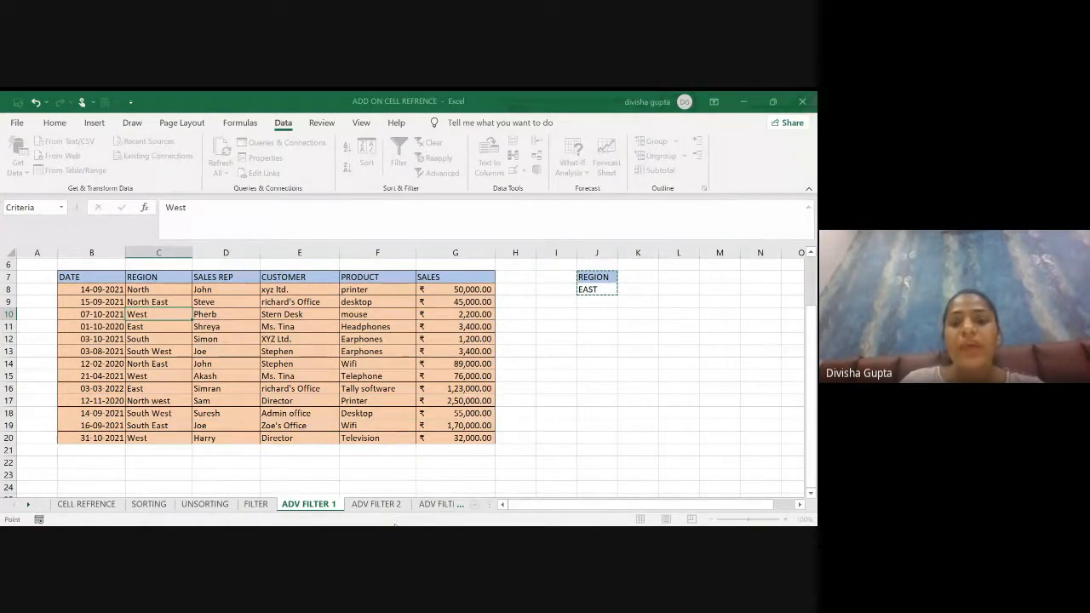
key("Return")
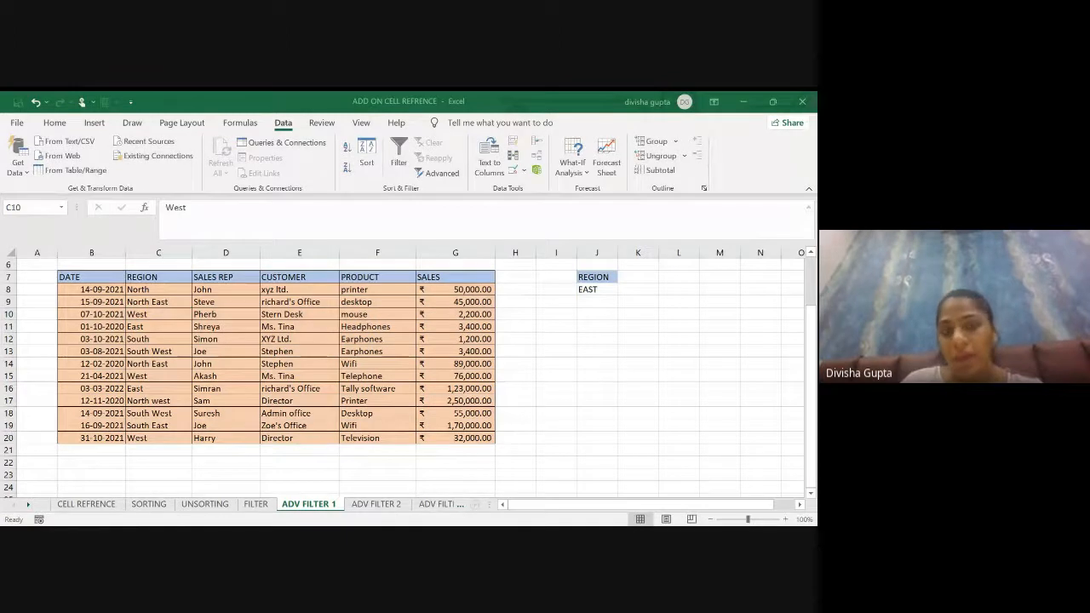
- Set the advanced filter's copy destination to cell K15 and extract the EAST rows there
left_click(438, 173)
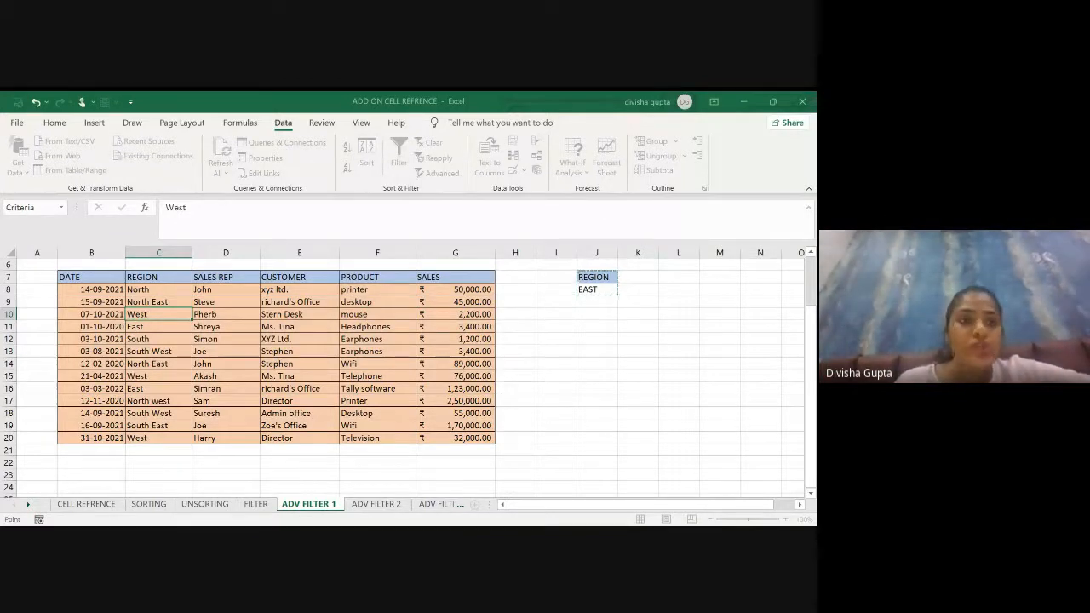
key("Tab")
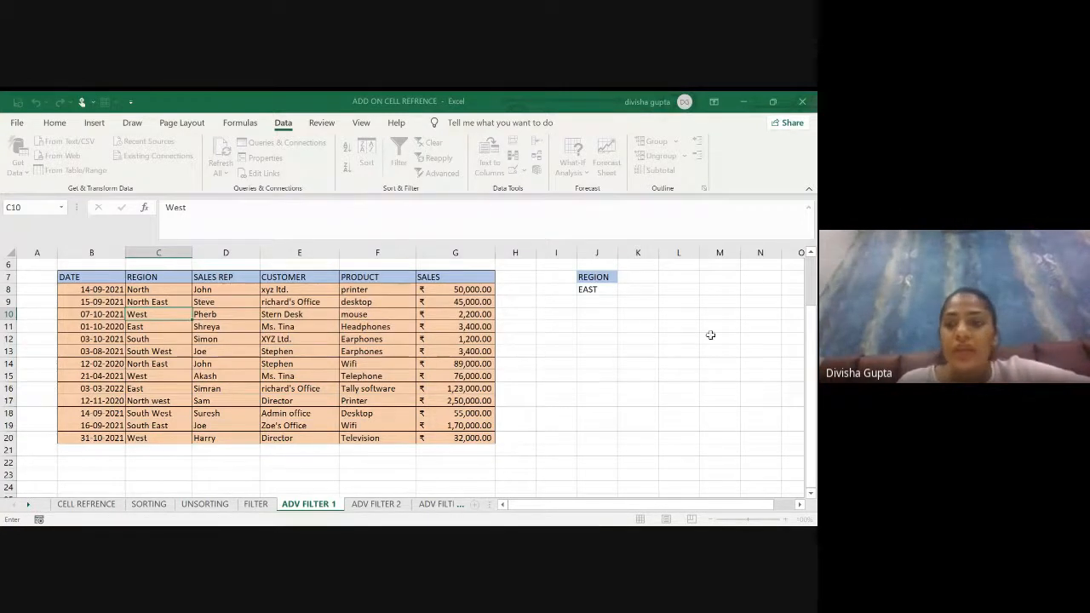
left_click(622, 371)
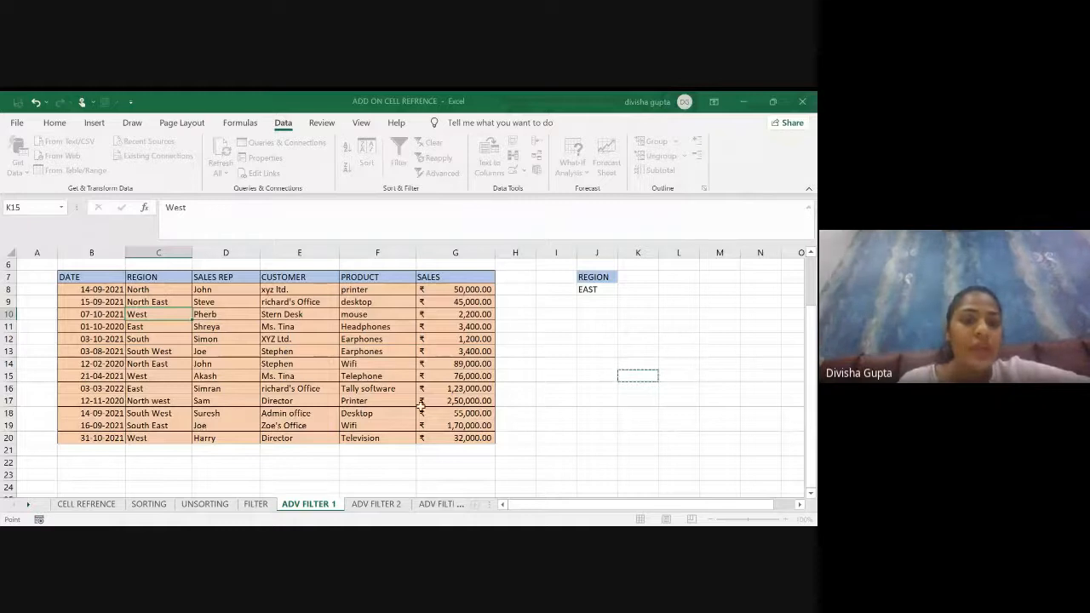
key("Return")
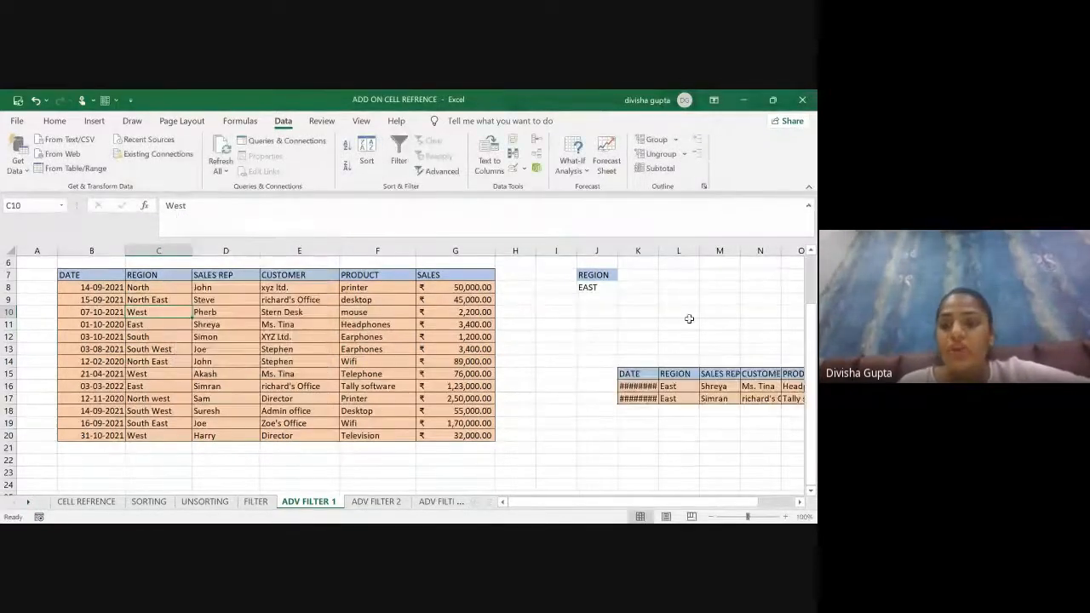
- Widen columns K and P so the extracted table's dates and sales amounts are fully readable
left_click(637, 460)
scroll(633, 462, "right", 2)
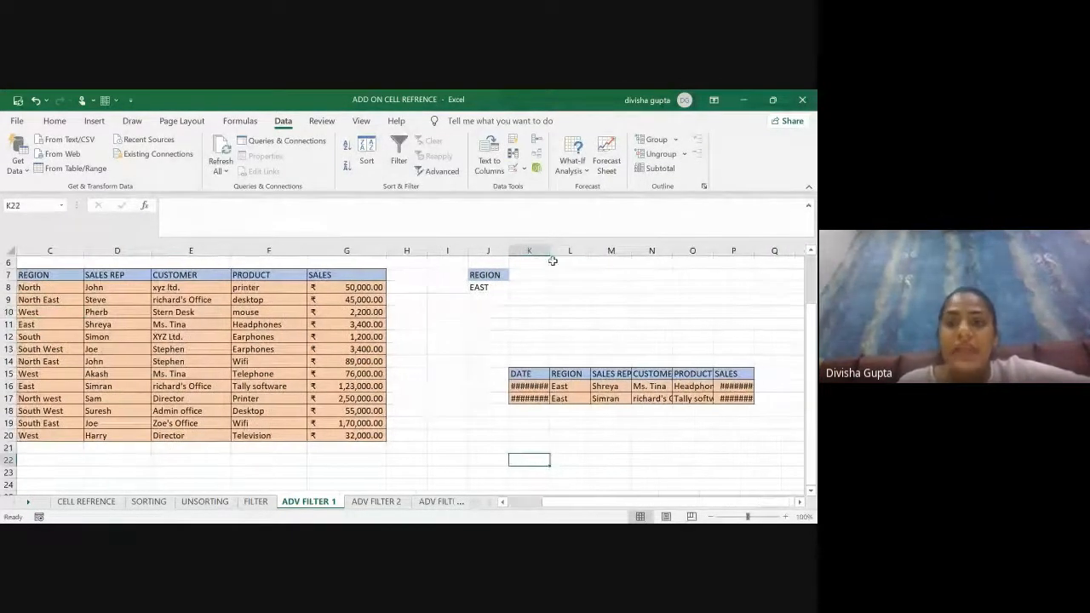
left_click_drag(551, 253, 576, 255)
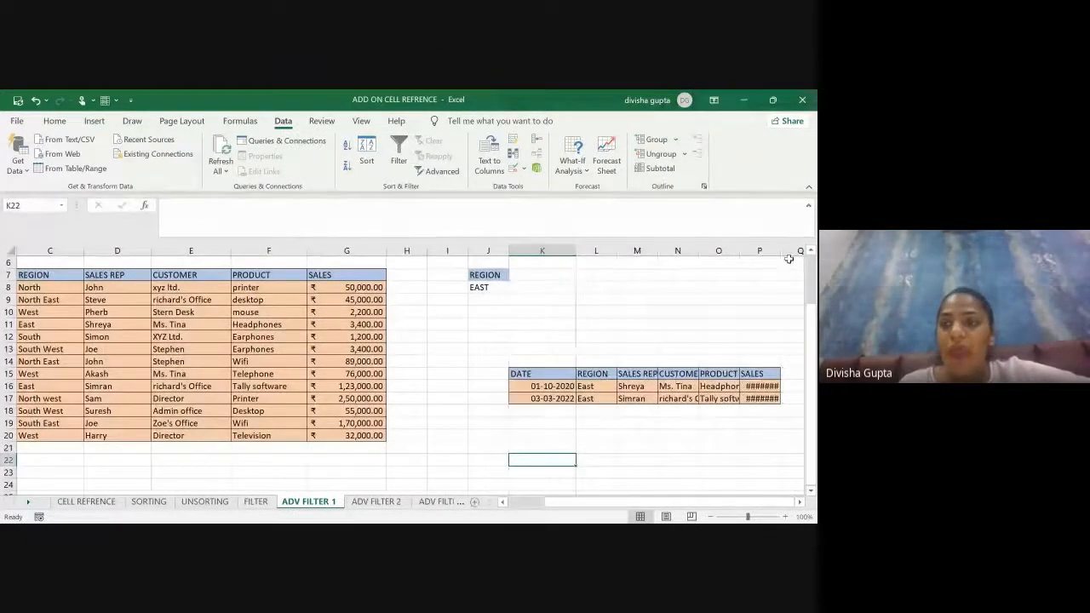
left_click_drag(789, 258, 794, 256)
left_click(722, 473)
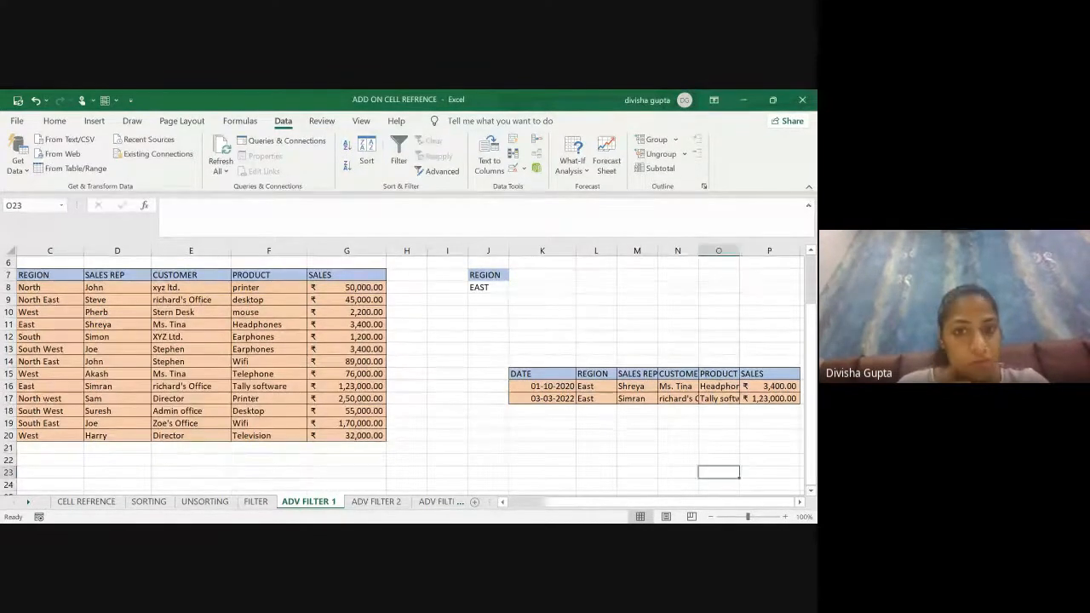
- Delete the extracted table in K15:P18, shifting the remaining cells left
left_click_drag(518, 373, 796, 417)
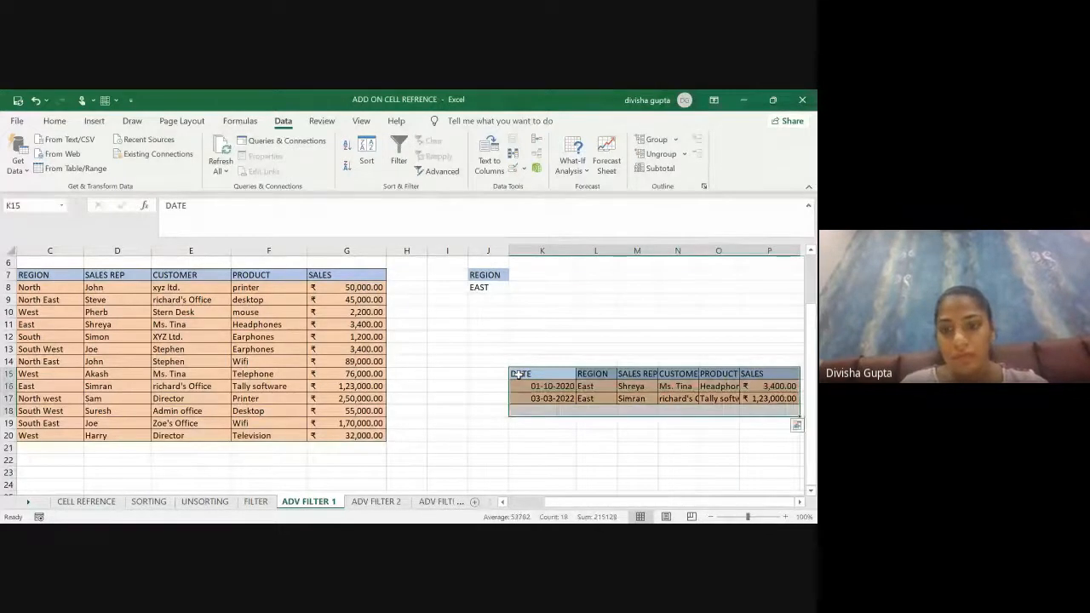
right_click(577, 385)
left_click(613, 301)
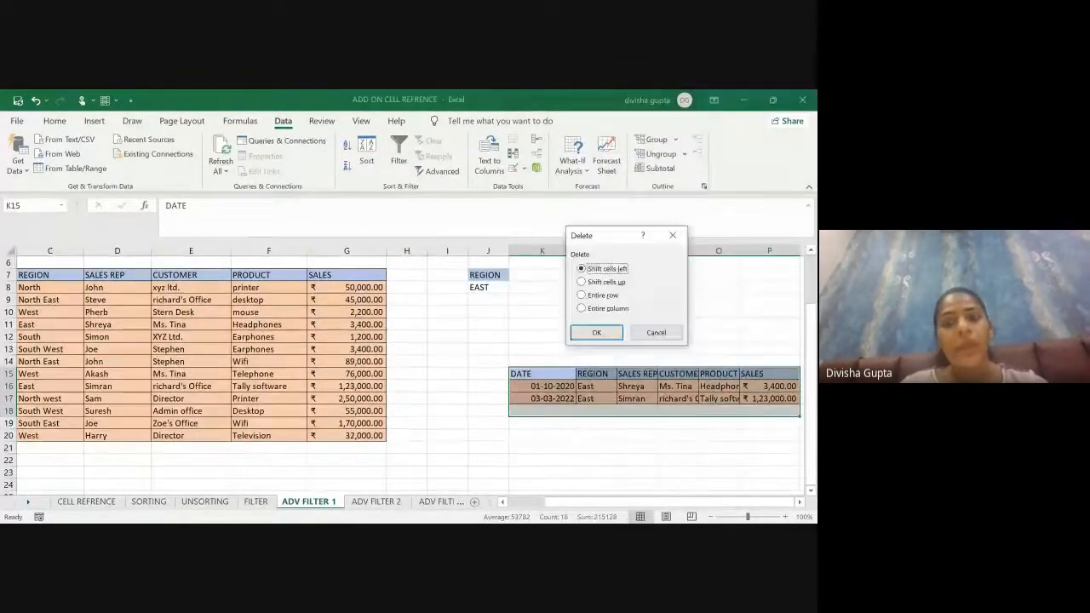
left_click(601, 331)
left_click(542, 362)
- From cell D14, open the Advanced Filter on the sales table, review its list and criteria range settings, and close it
left_click(140, 361)
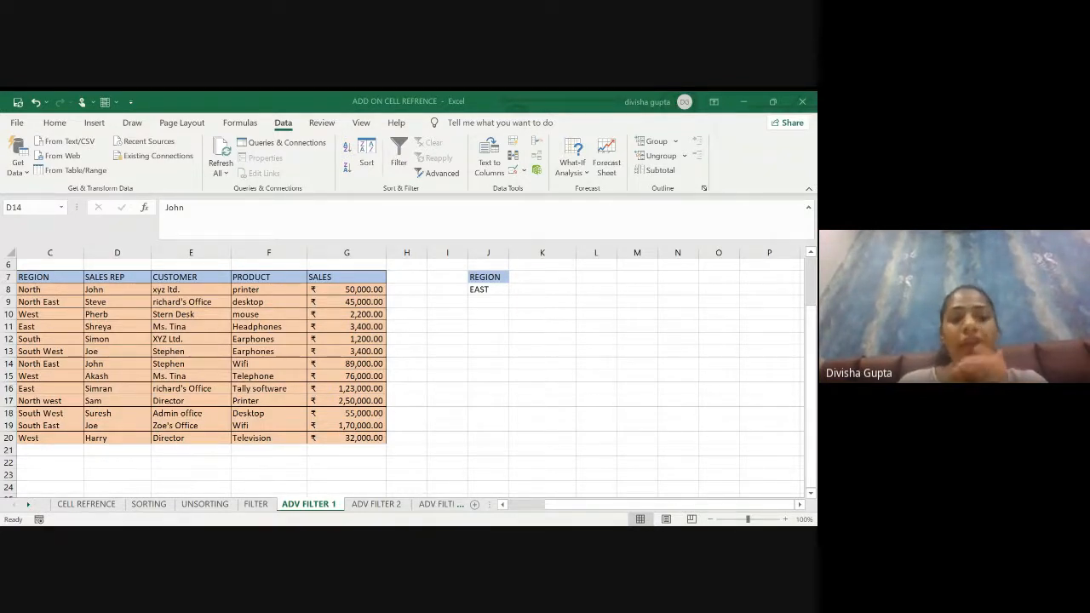
left_click(431, 178)
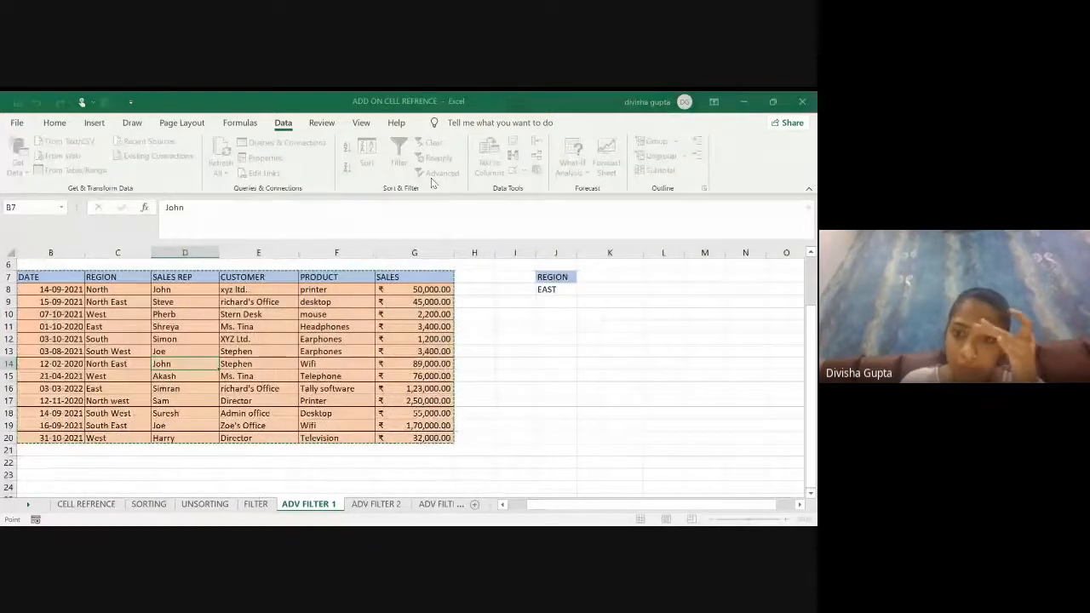
key("Escape")
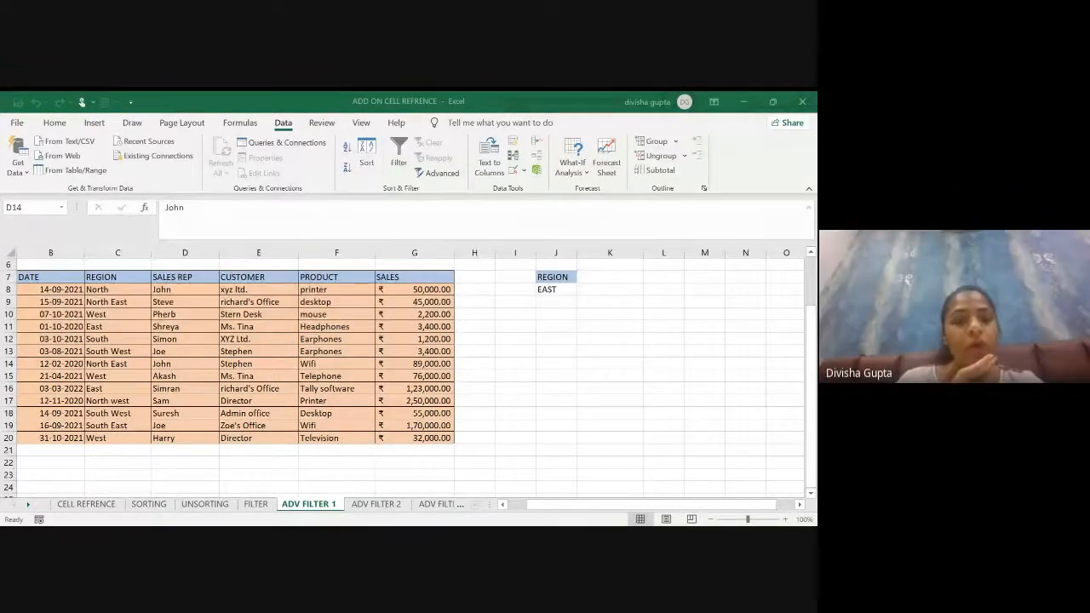
left_click(437, 173)
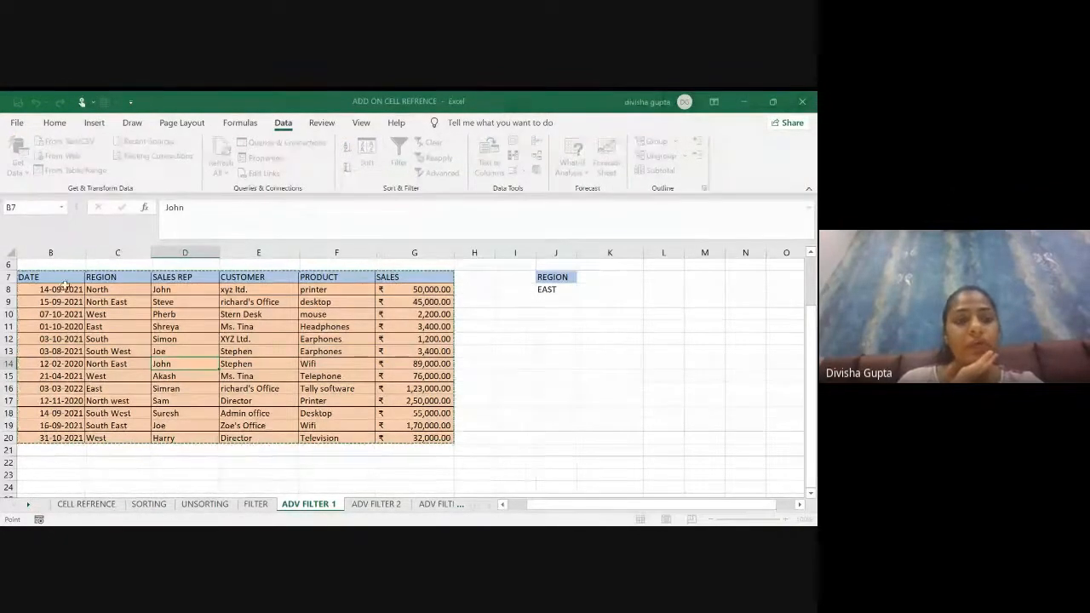
scroll(84, 350, "left", 1)
scroll(84, 350, "right", 1)
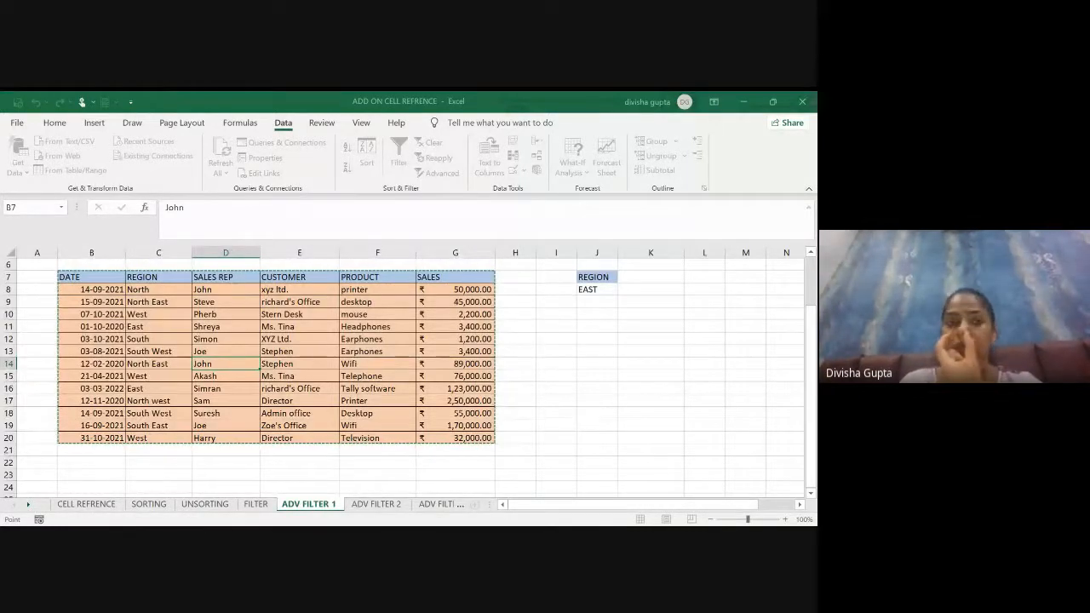
key("Tab")
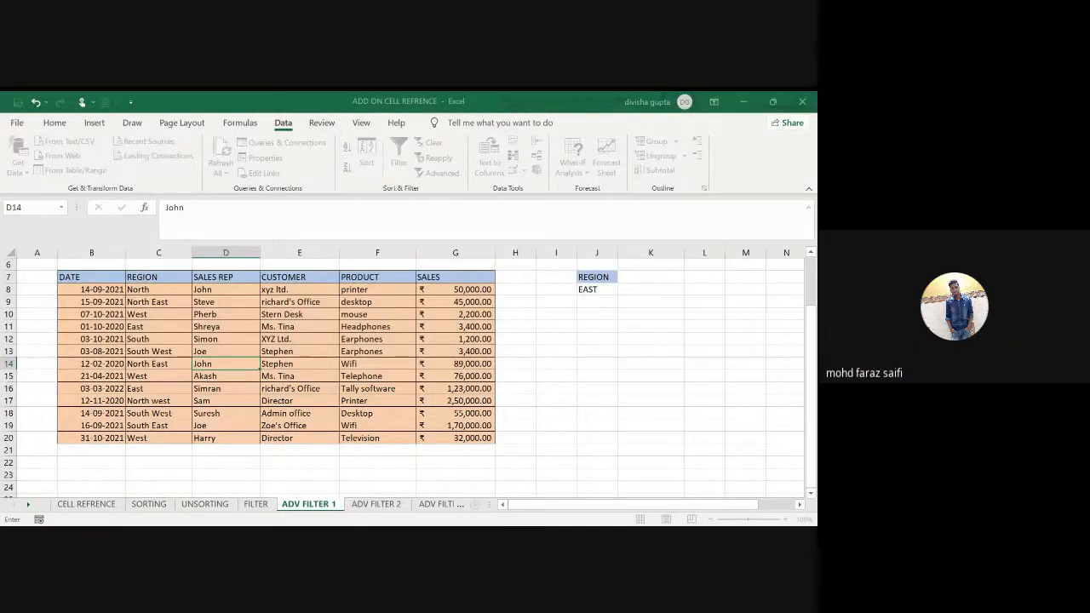
key("Escape")
key("Escape")
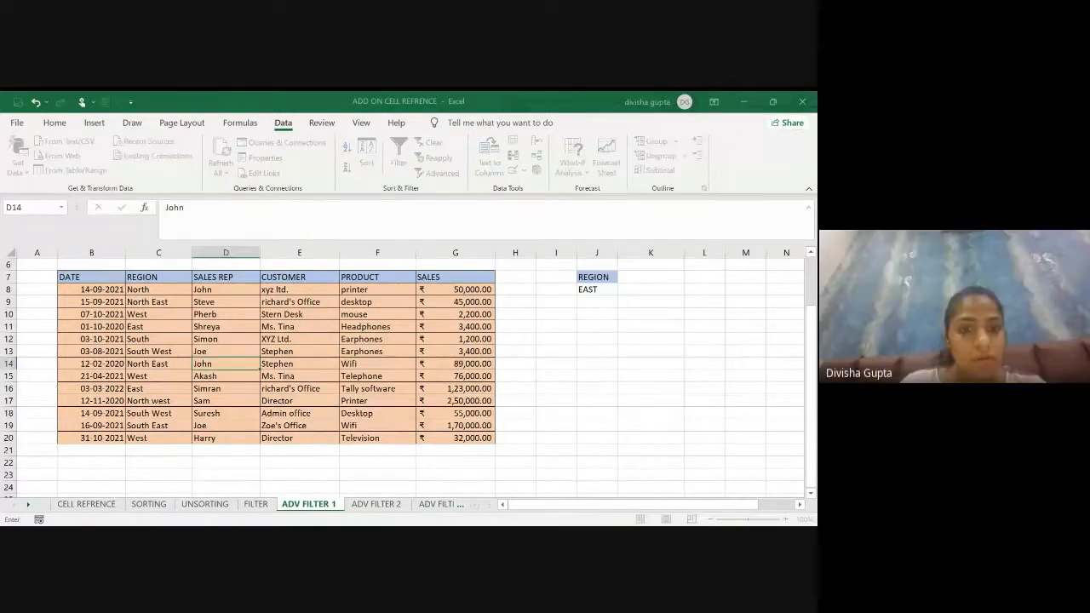
left_click(296, 361)
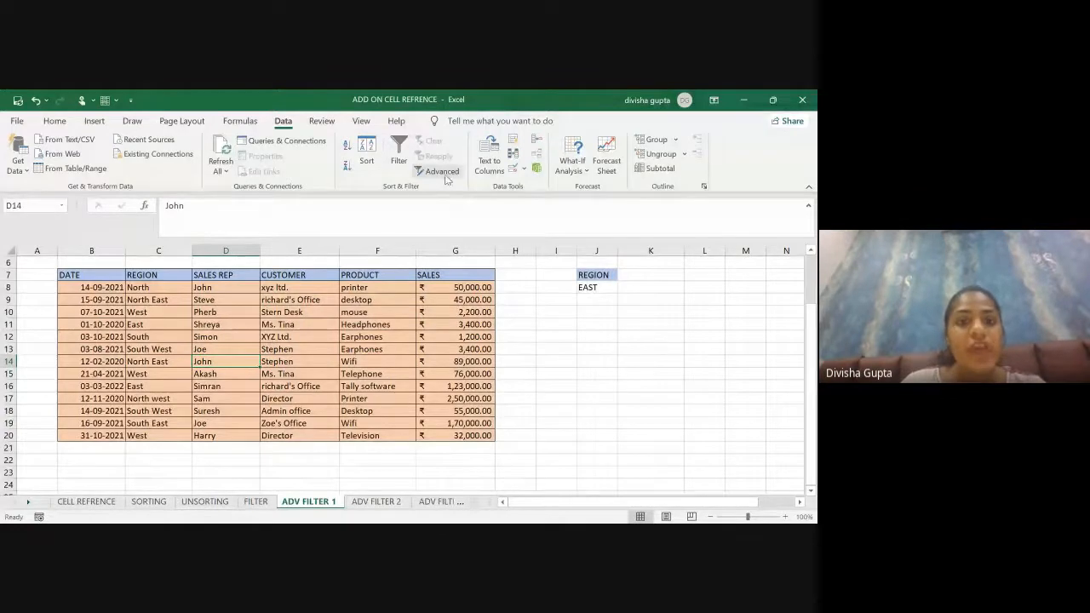
left_click(442, 173)
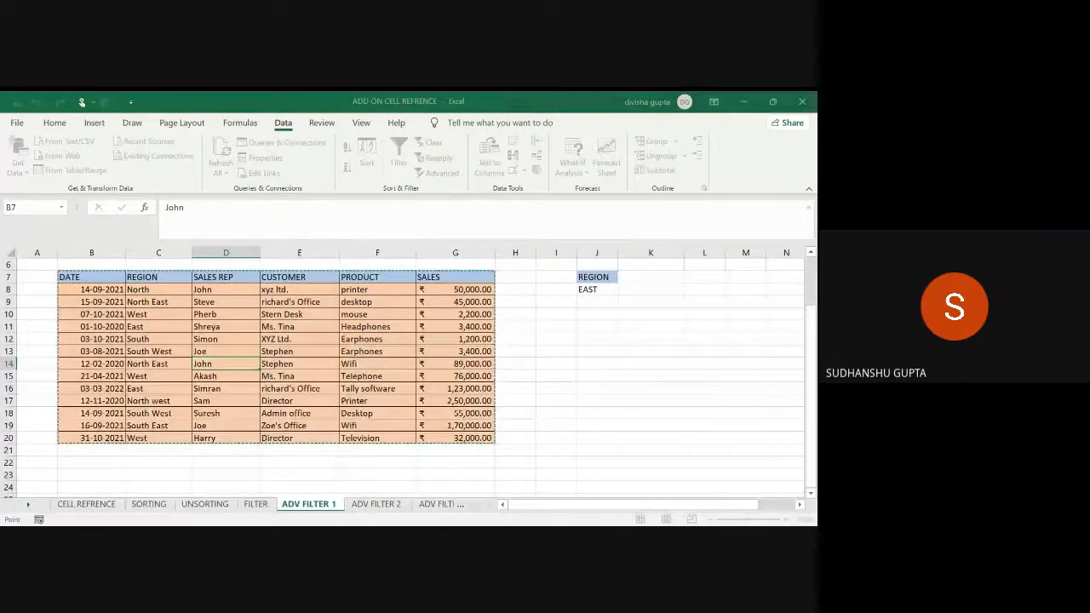
key("Escape")
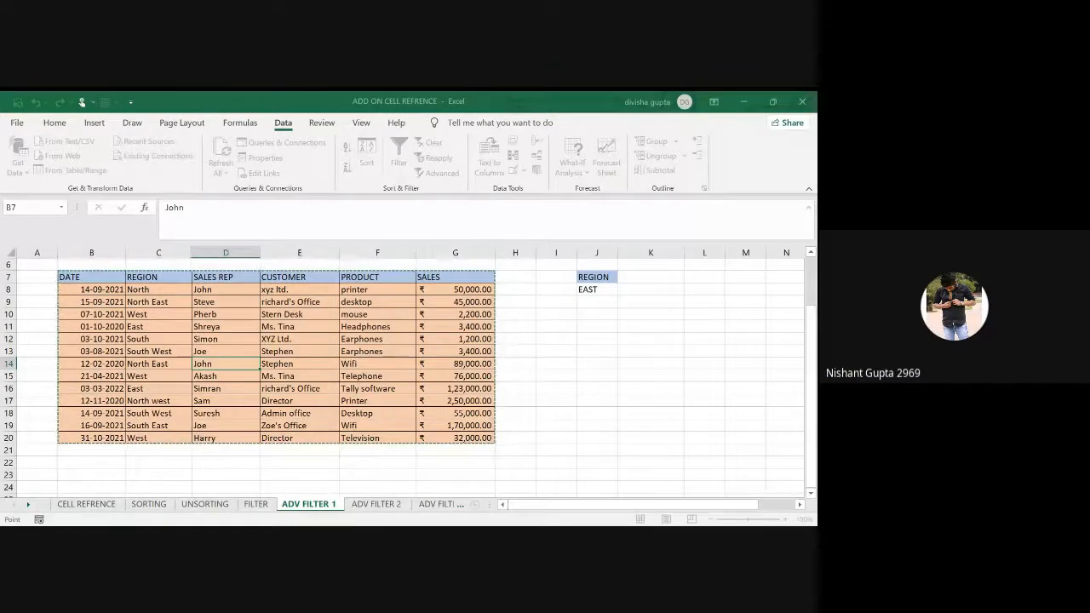
key("Tab")
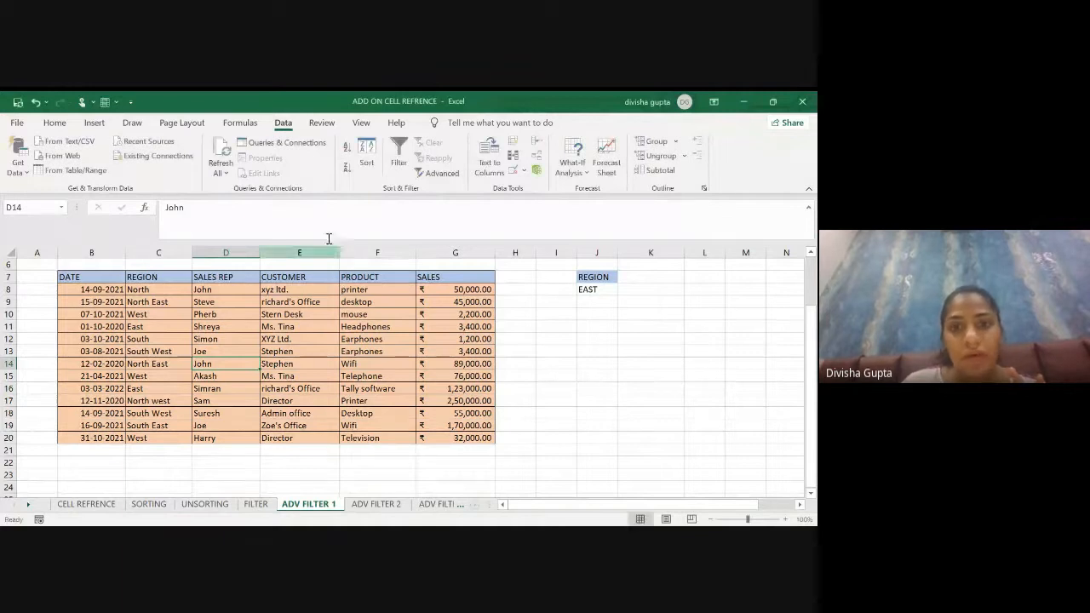
- Start an Advanced Filter on the sales table and set its criteria range to the REGION/EAST cells J7:J8
left_click(436, 172)
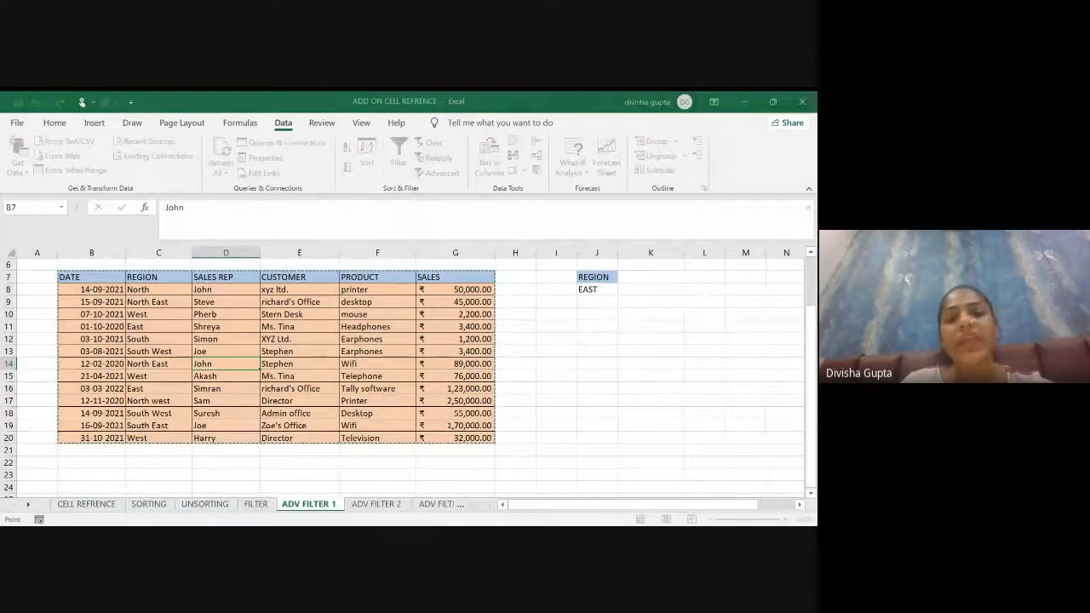
key("Tab")
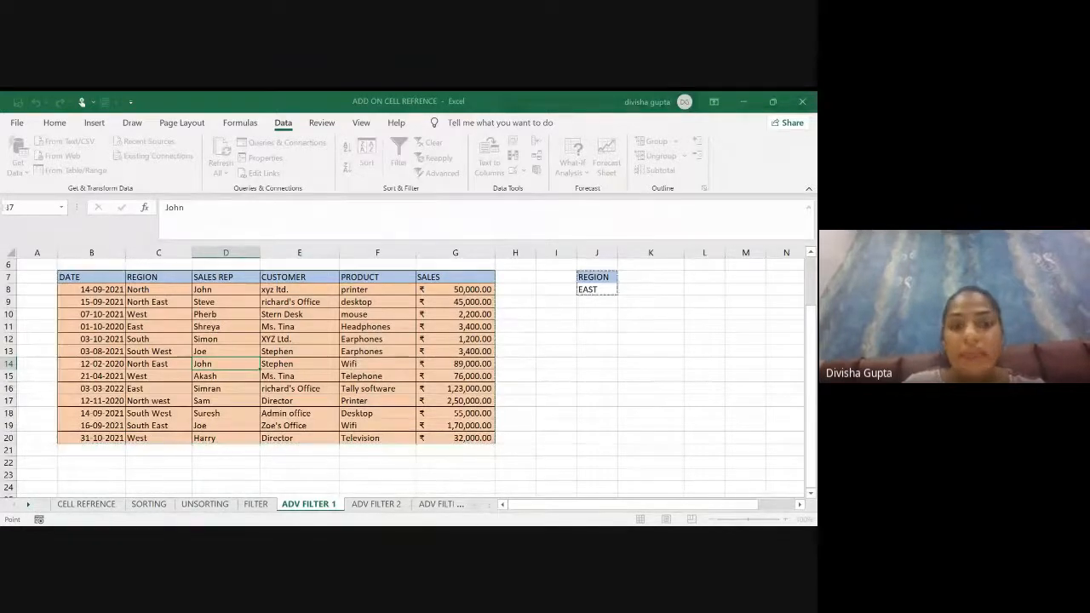
key("BackSpace")
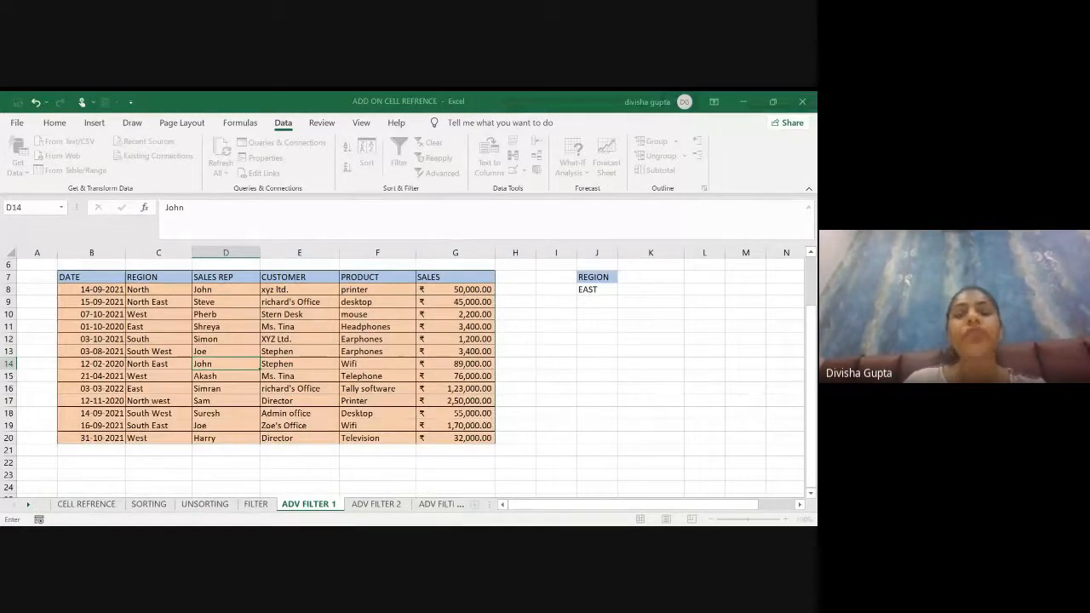
left_click(589, 276)
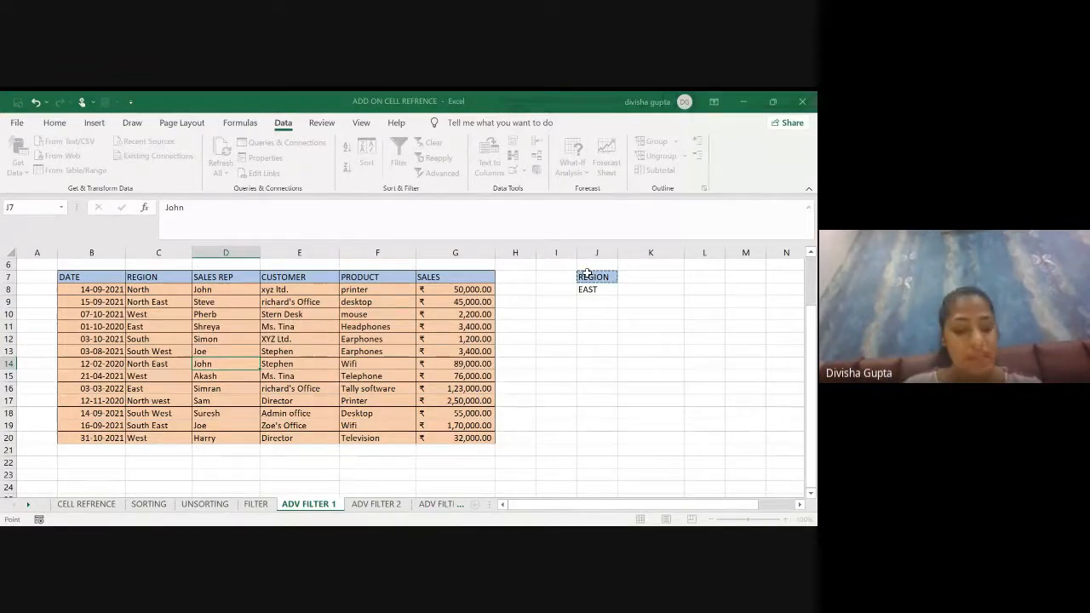
key("shift+Down")
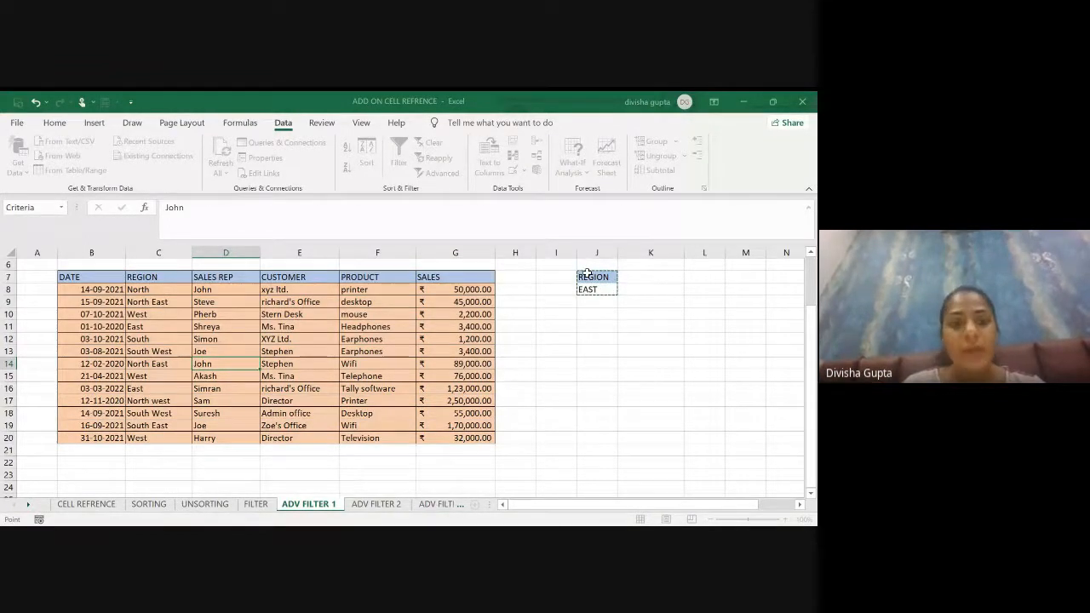
key("Return")
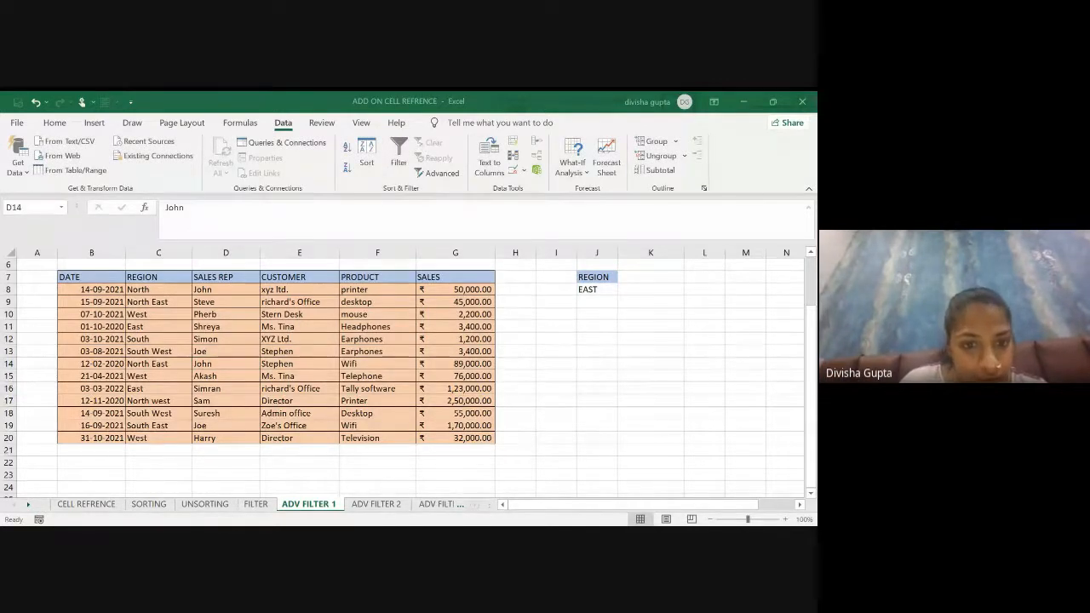
key("Return")
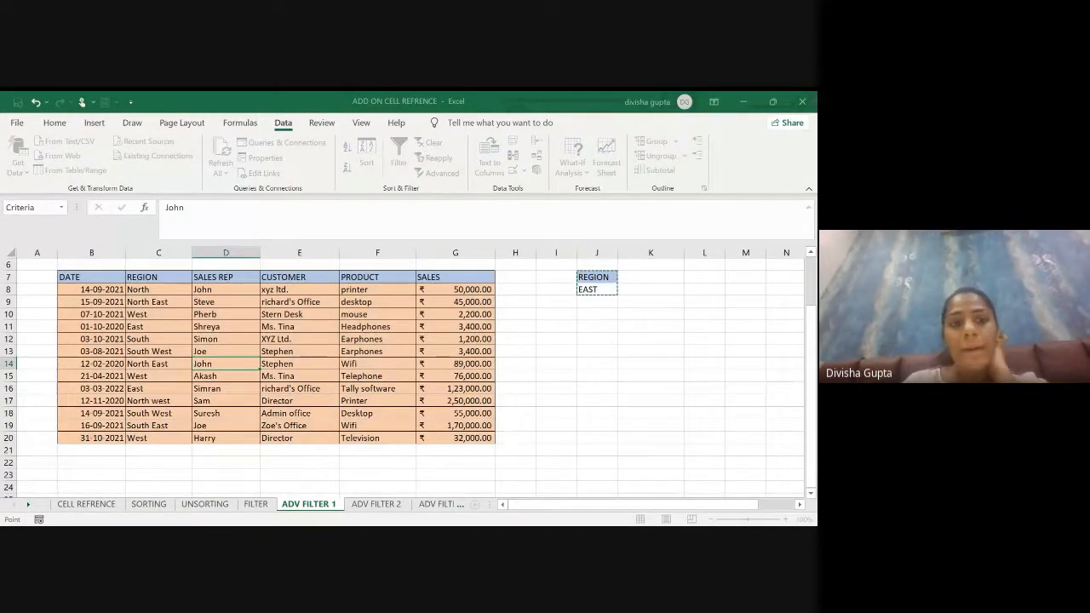
- Set the advanced filter's copy destination to cell K13 and extract the EAST rows there
key("Escape")
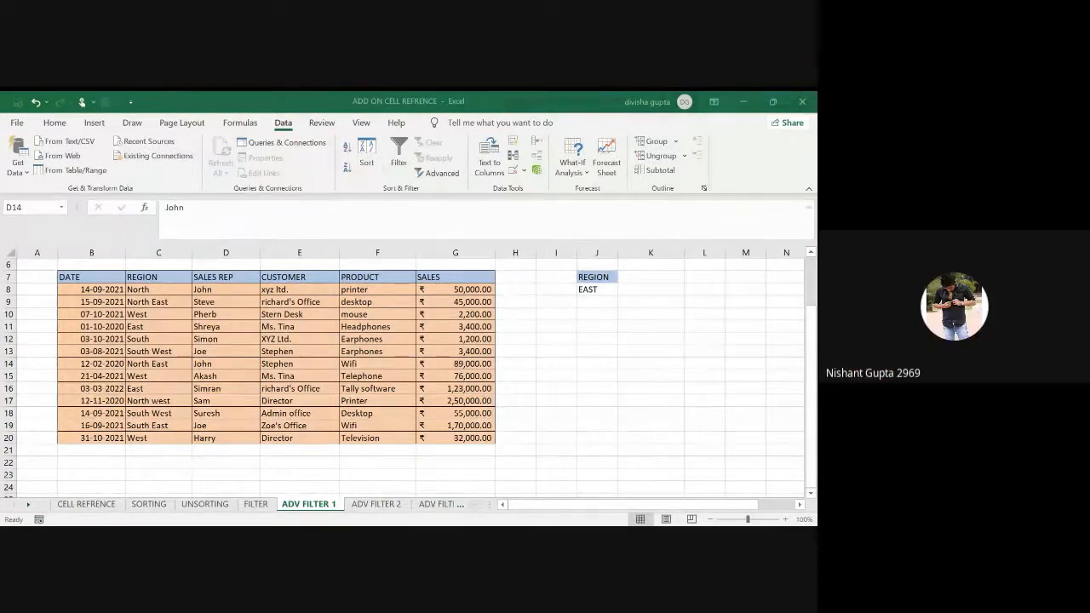
key("alt+Tab")
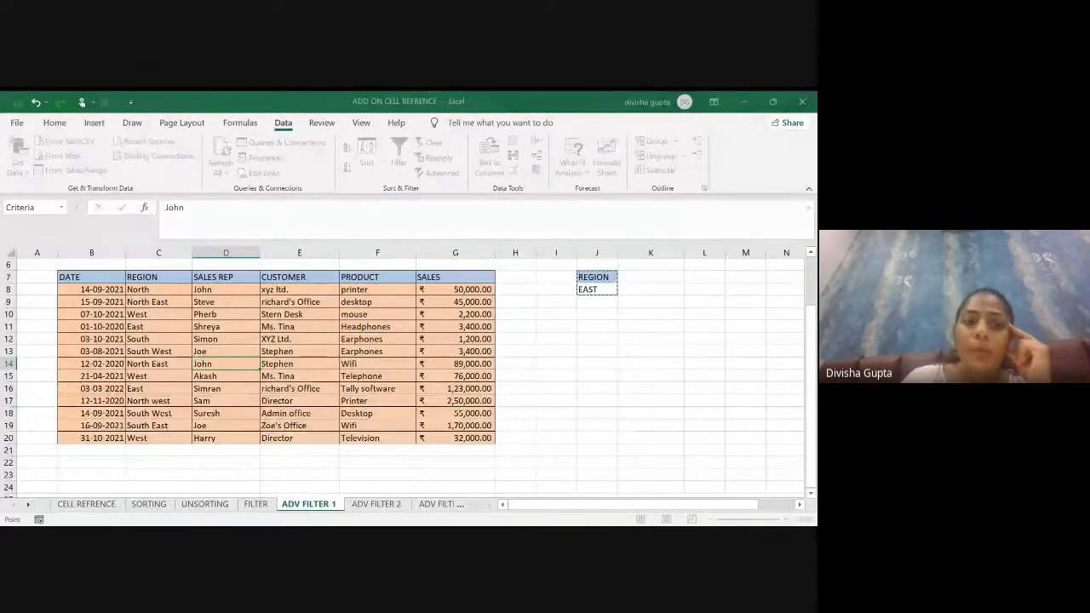
key("Escape")
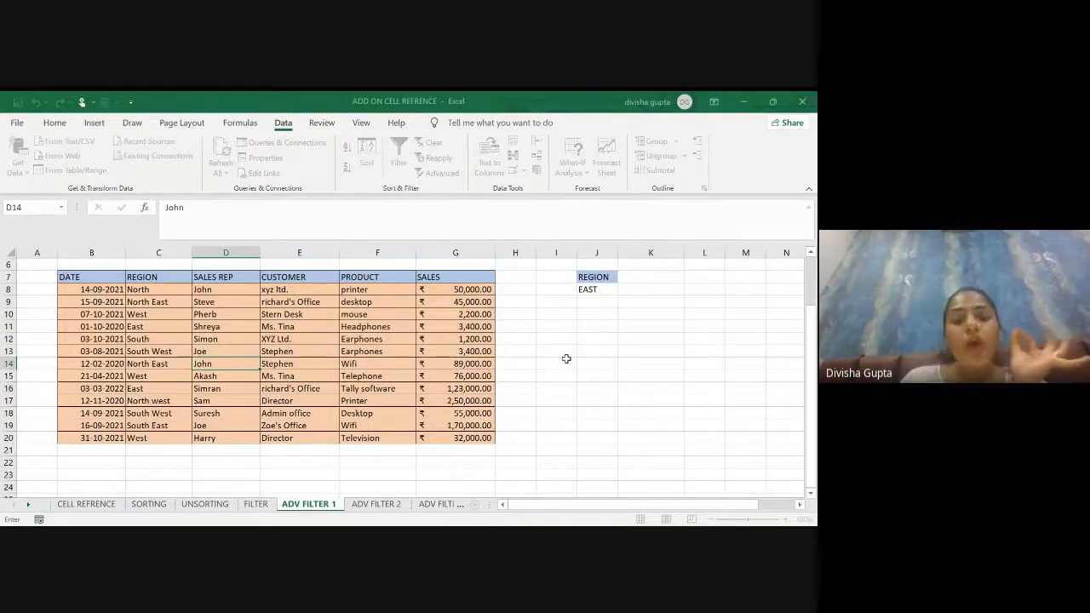
left_click(637, 355)
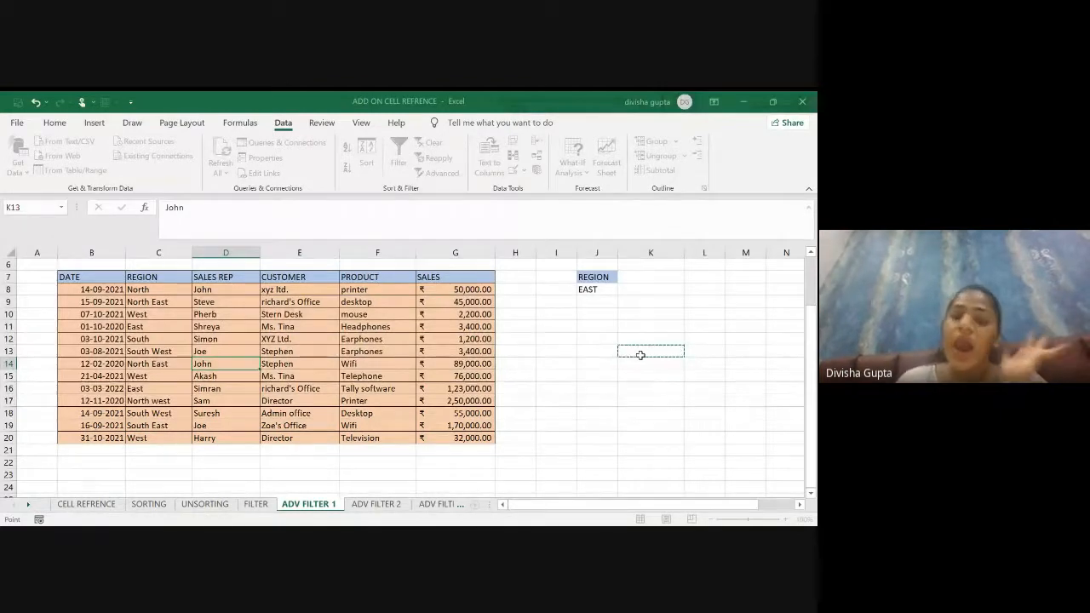
key("Escape")
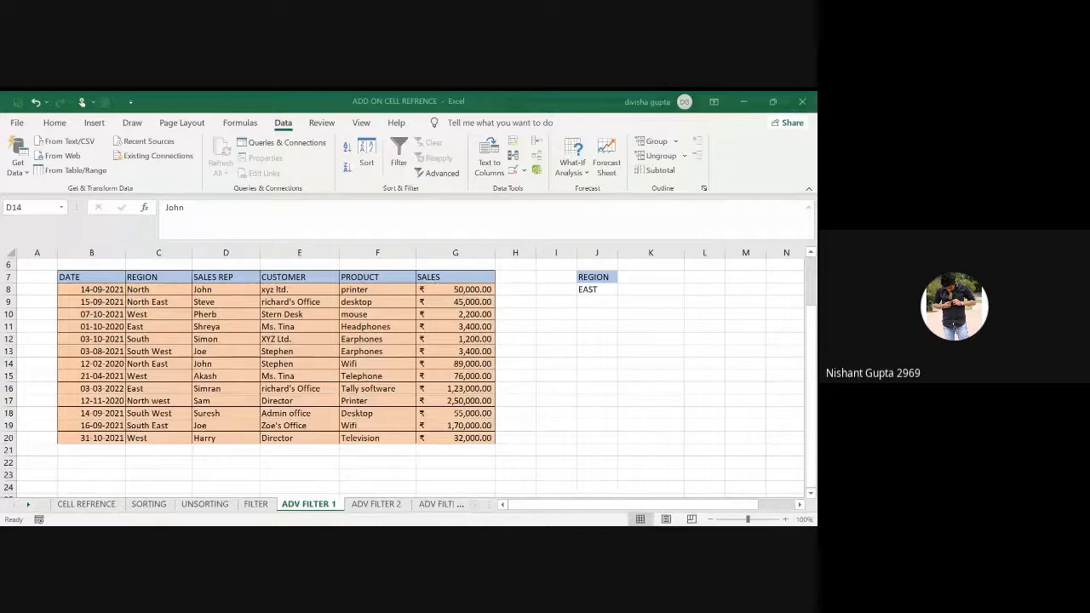
left_click(439, 309)
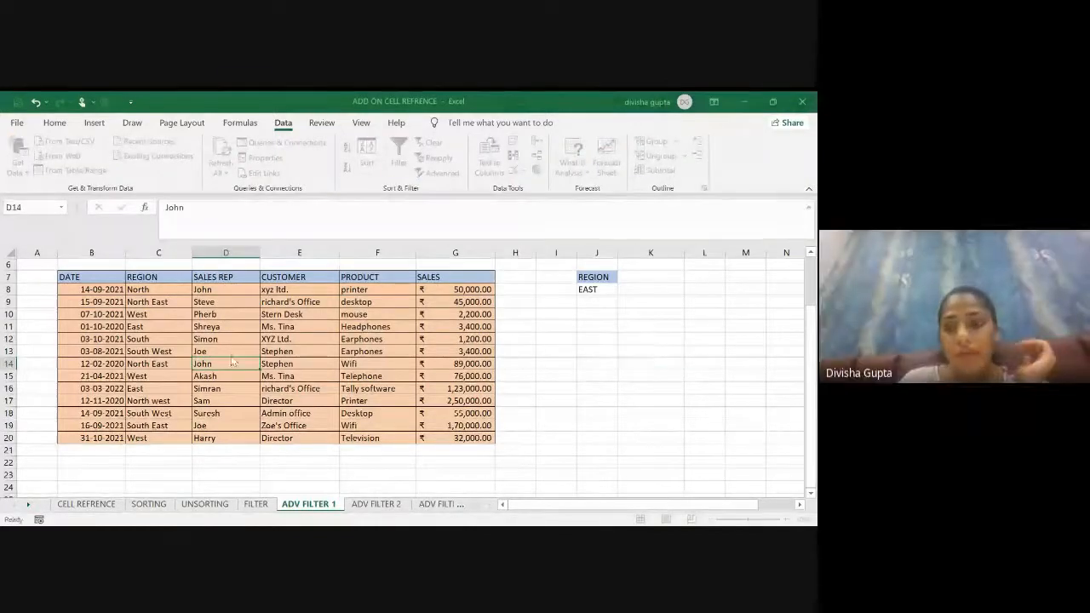
scroll(654, 406, "right", 4)
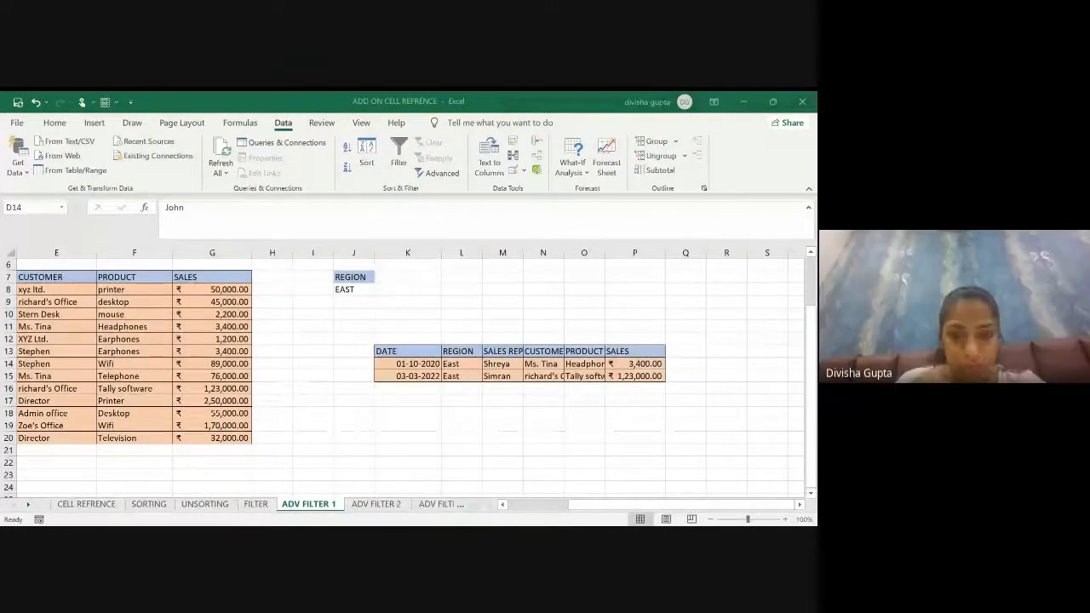
scroll(225, 381, "left", 3)
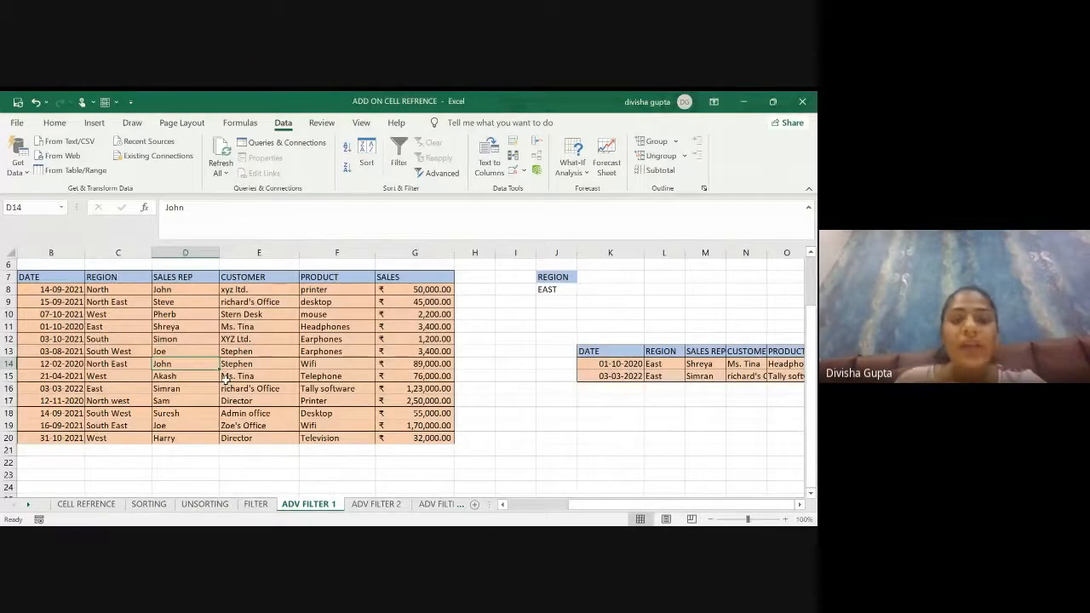
- From cell F13, reopen the Advanced Filter, review its list range and copy destination, and close it
left_click(359, 350)
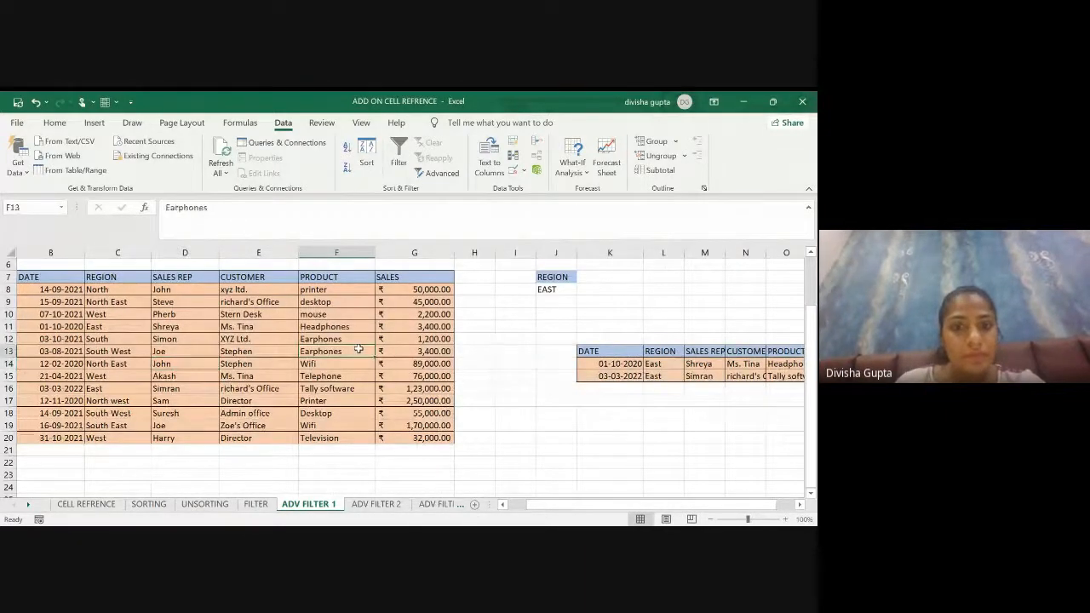
left_click(449, 173)
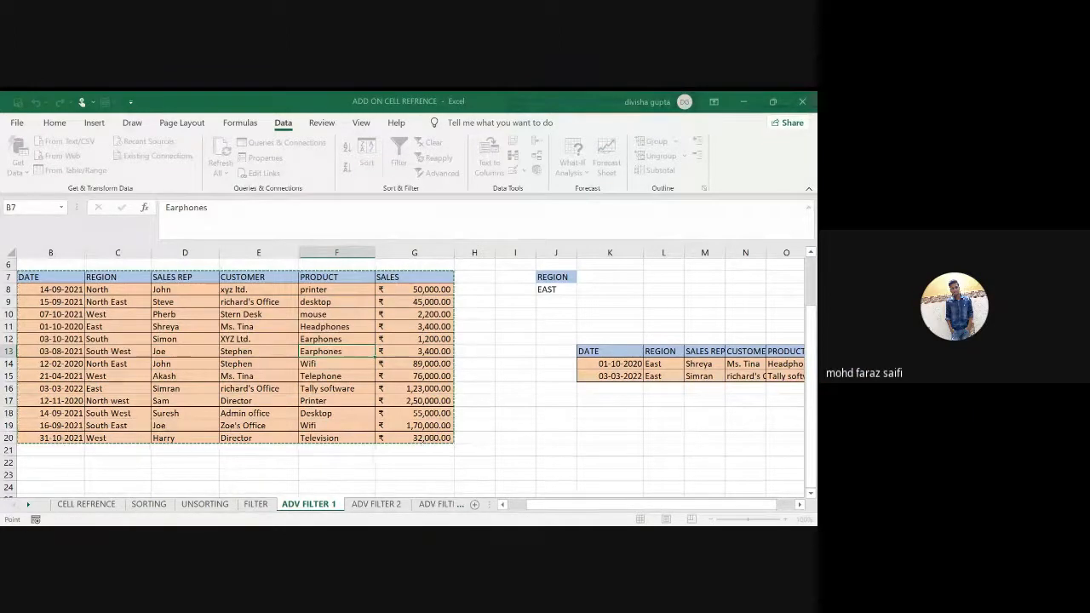
key("Escape")
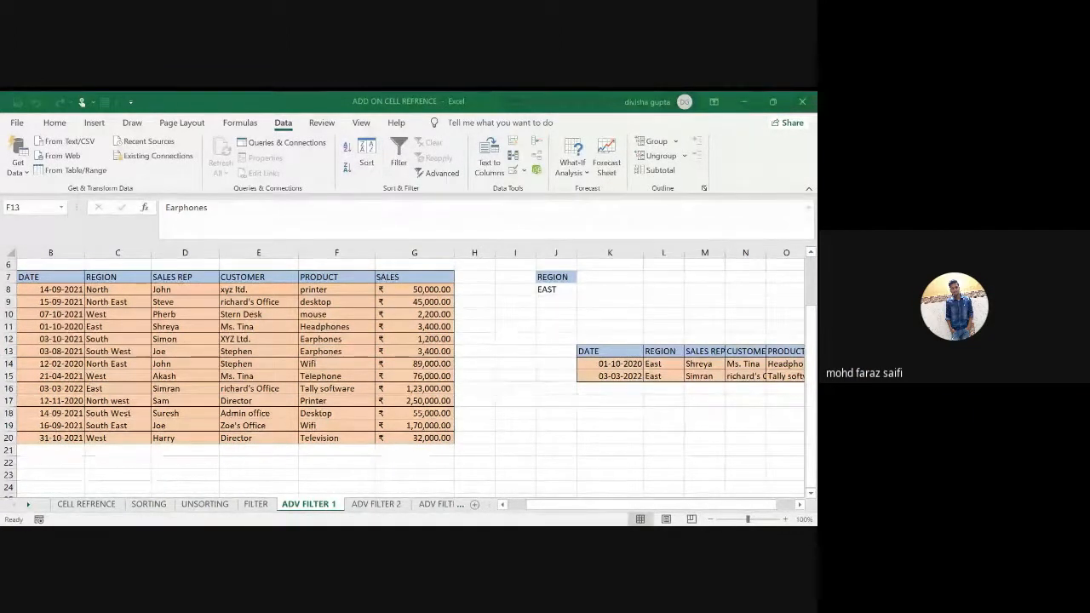
left_click(437, 173)
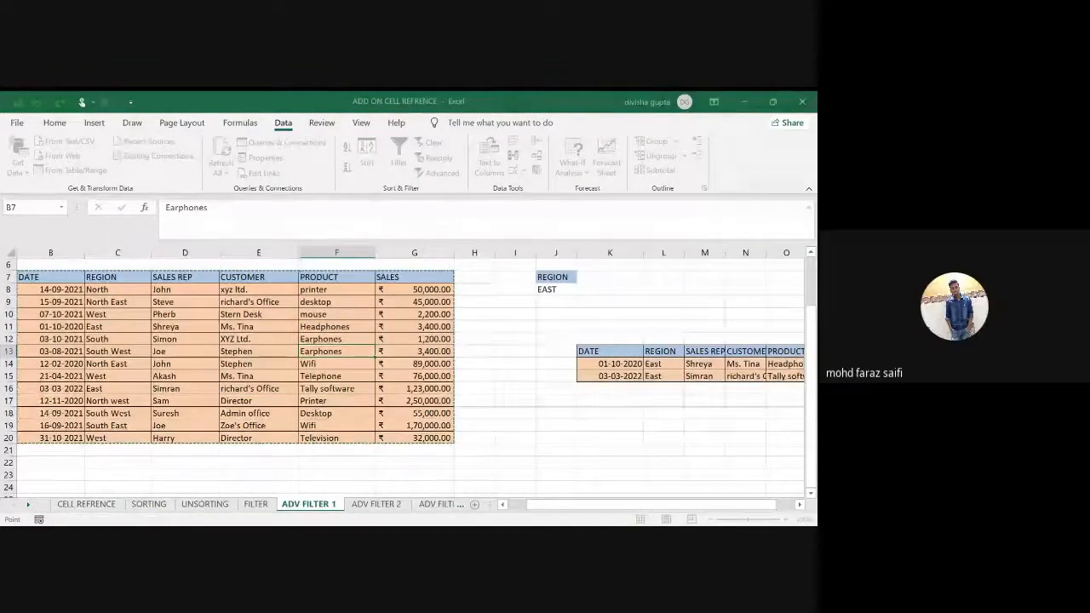
key("Escape")
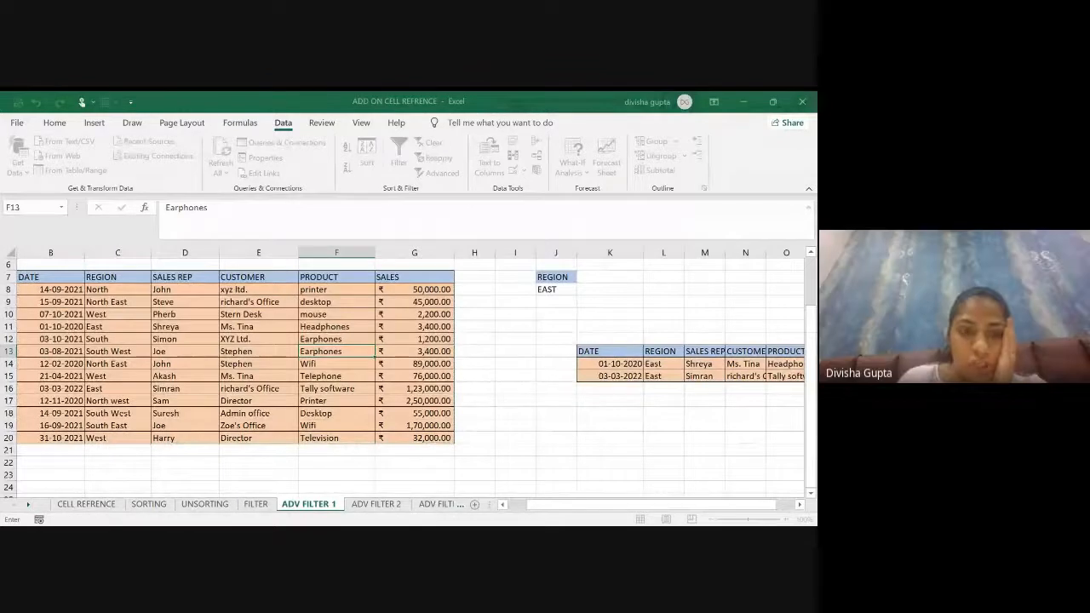
left_click(609, 351)
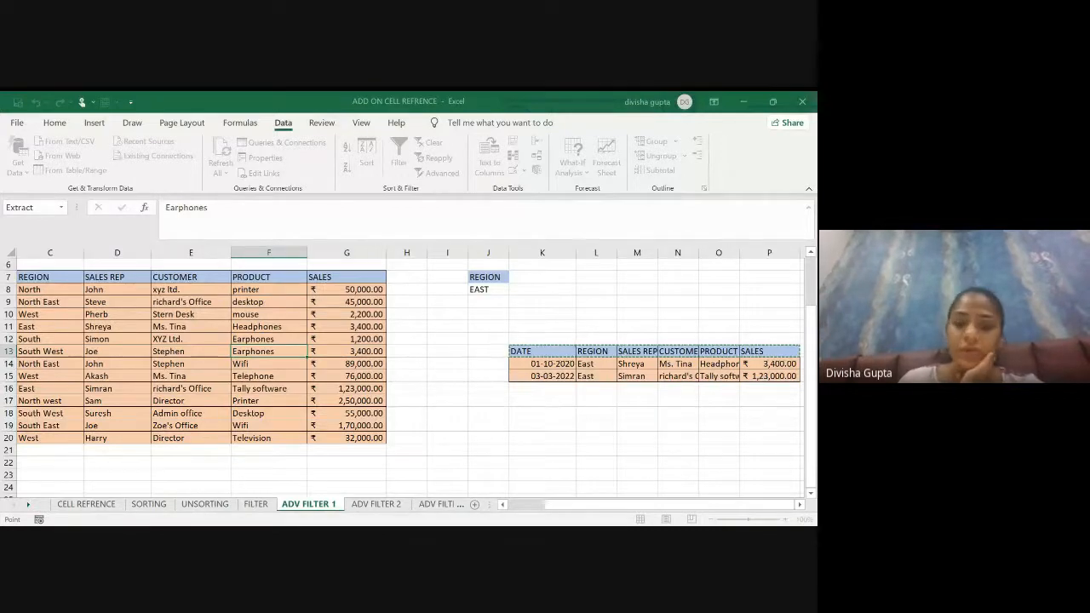
key("Escape")
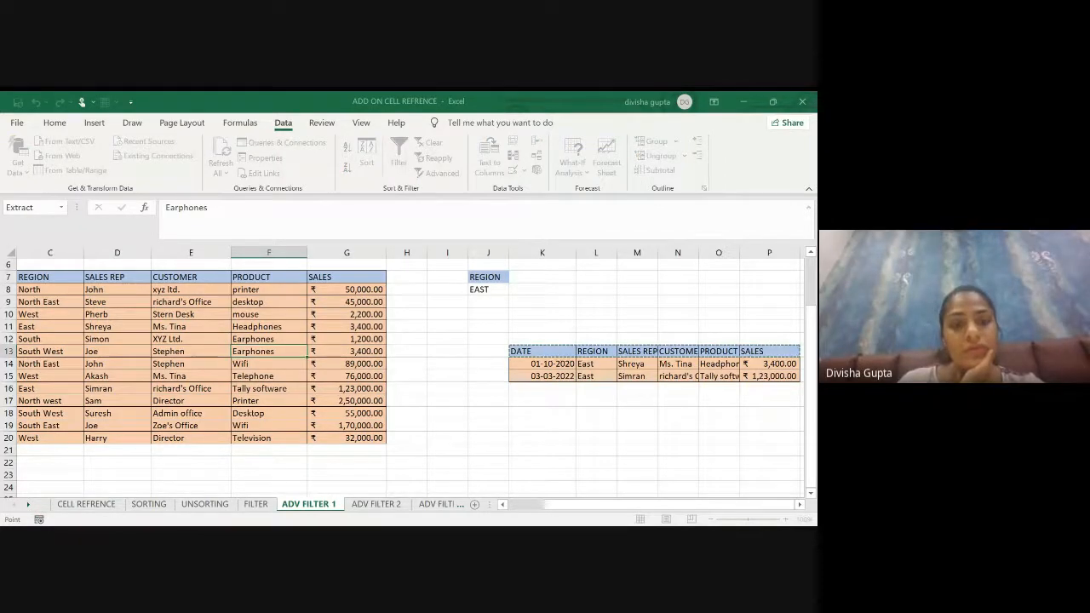
left_click(235, 358)
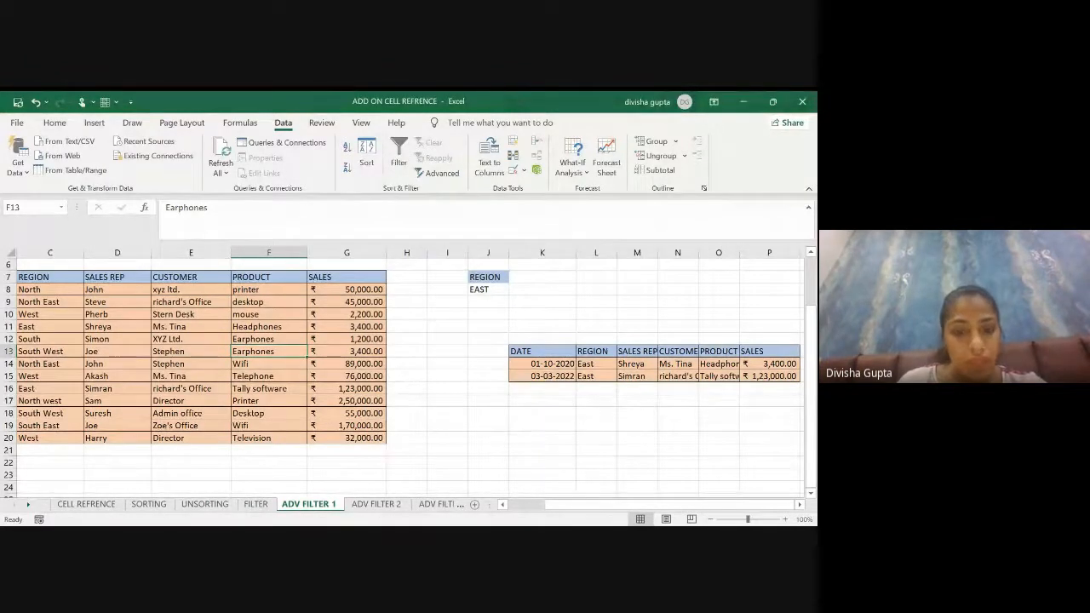
- Switch to the ADV FILTER 2 sheet and examine the SALES <50000 criterion in K5:K6
left_click(375, 503)
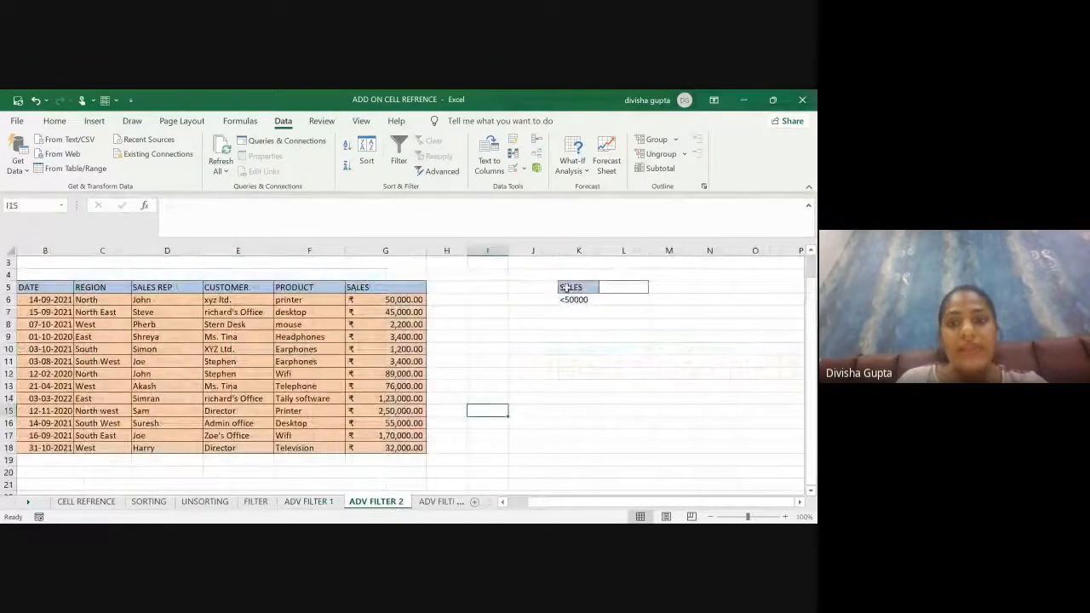
left_click(567, 287)
left_click(576, 300)
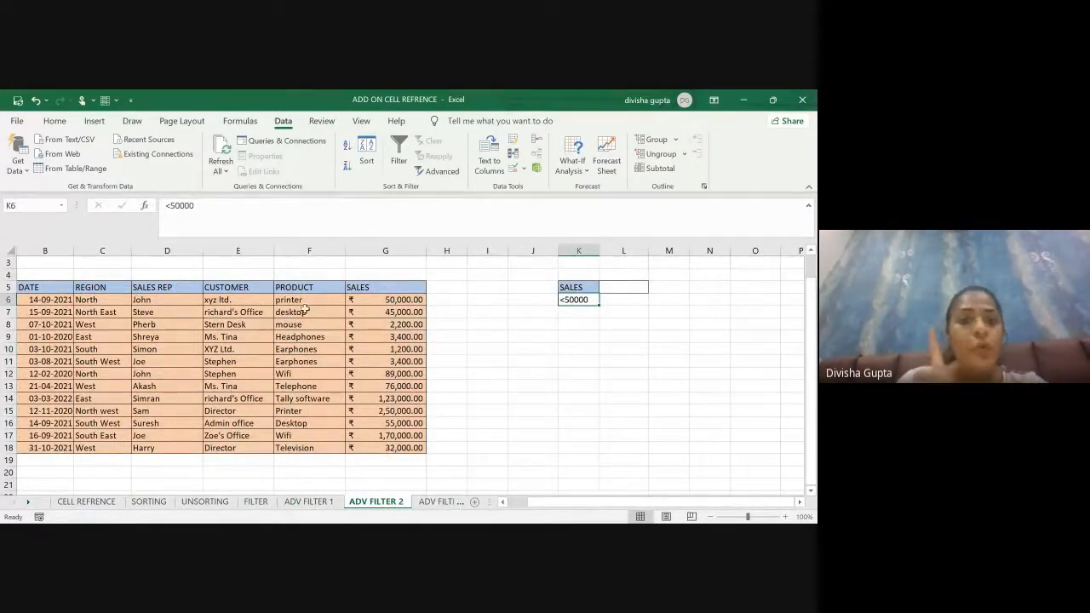
- Start an Advanced Filter on this sheet's sales table and set its criteria range to K5:K6
left_click(285, 325)
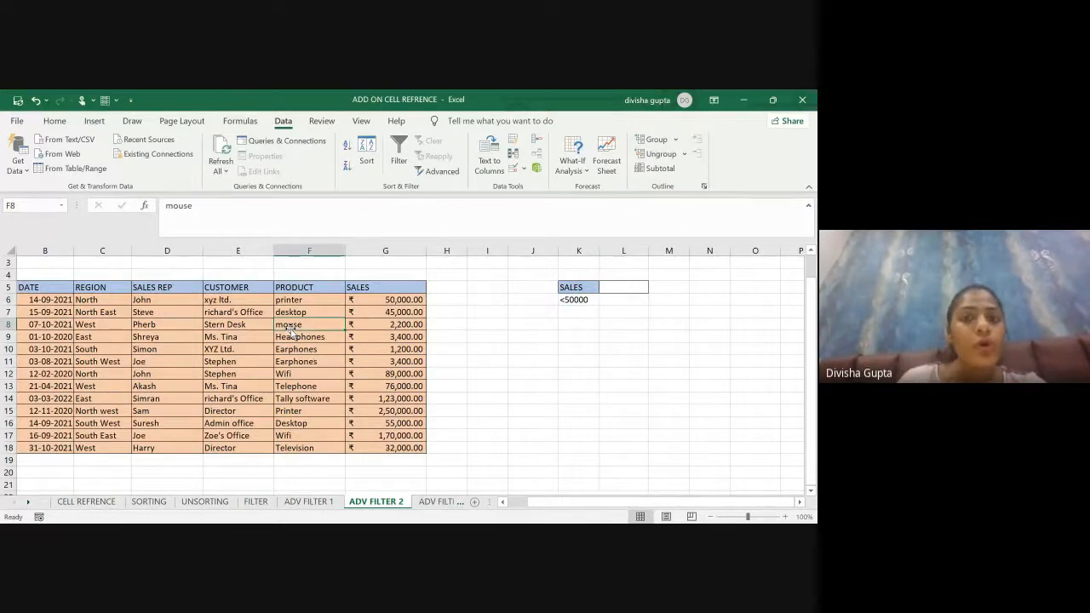
left_click(443, 172)
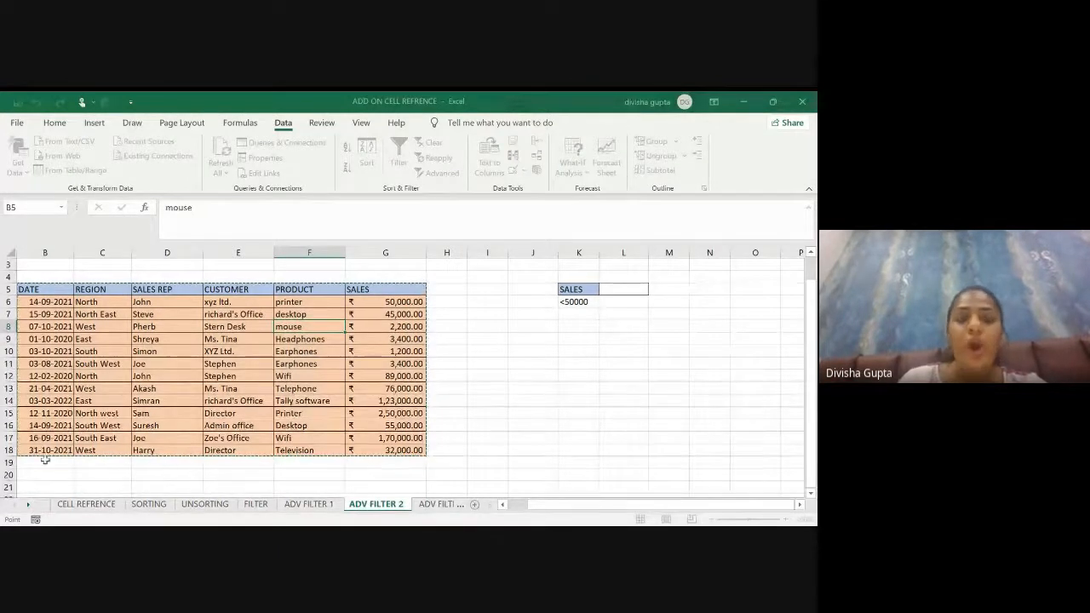
scroll(359, 390, "left", 1)
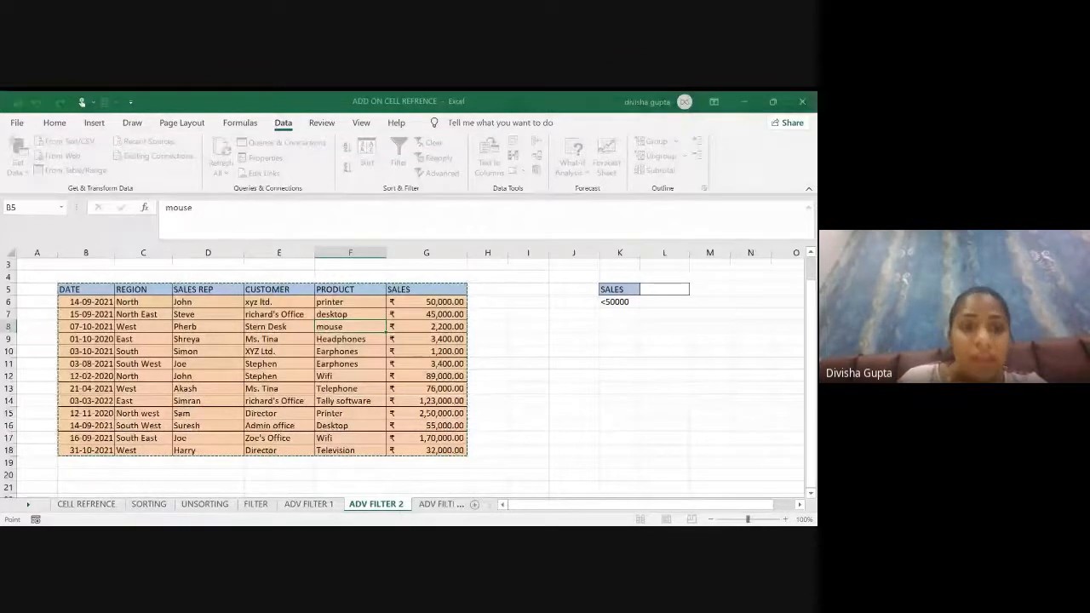
key("Tab")
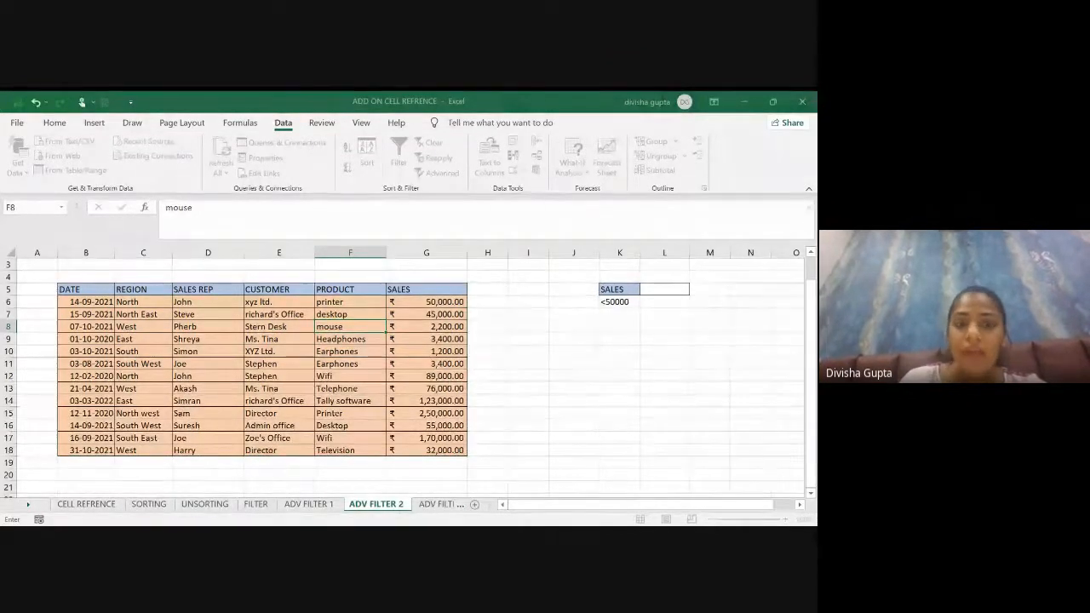
left_click(625, 290)
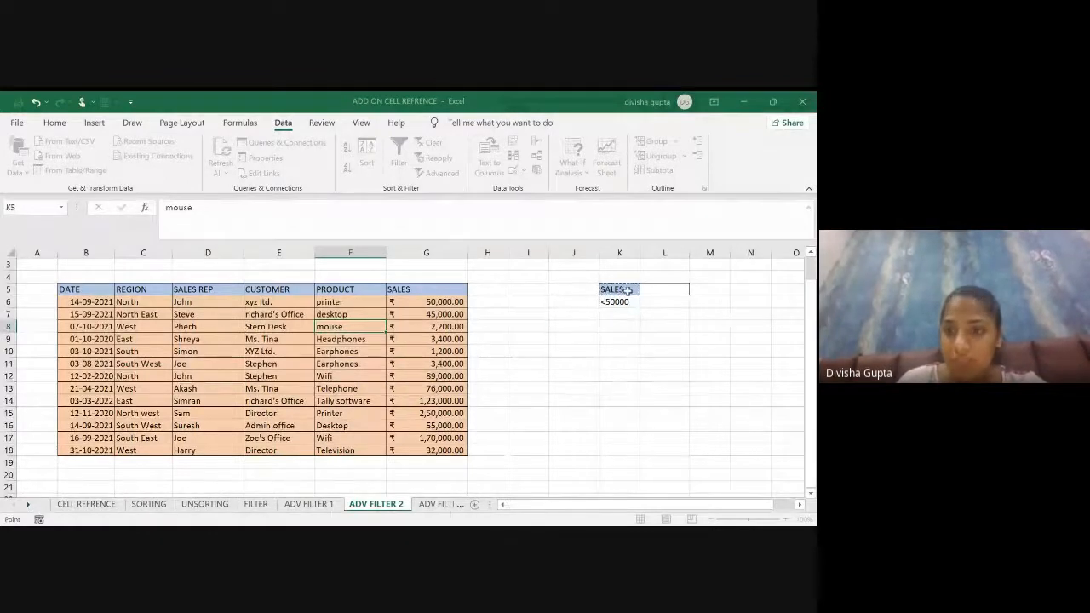
left_click_drag(627, 290, 630, 304)
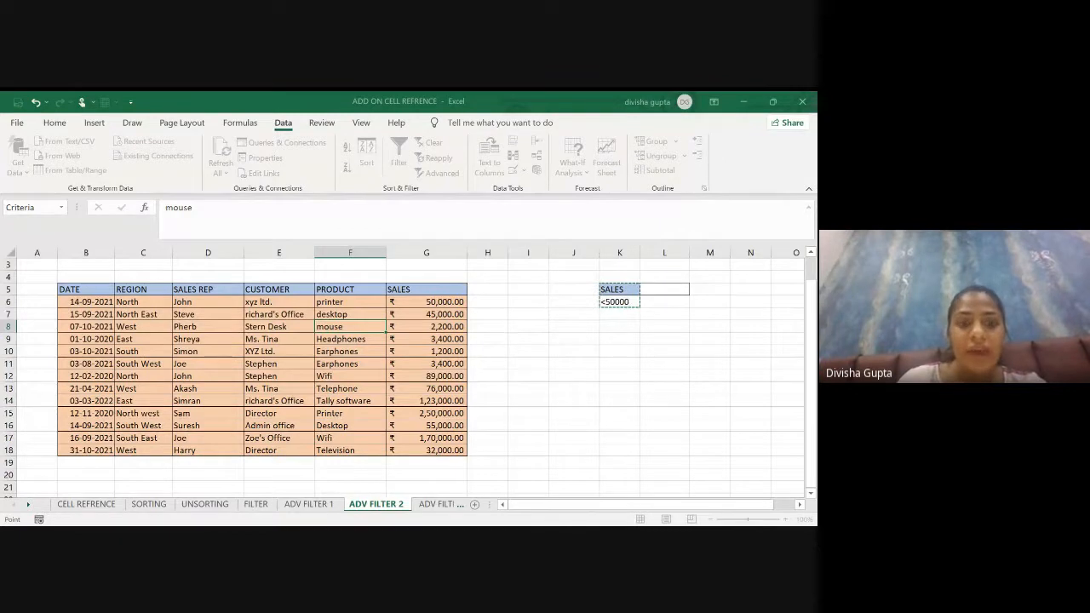
key("Escape")
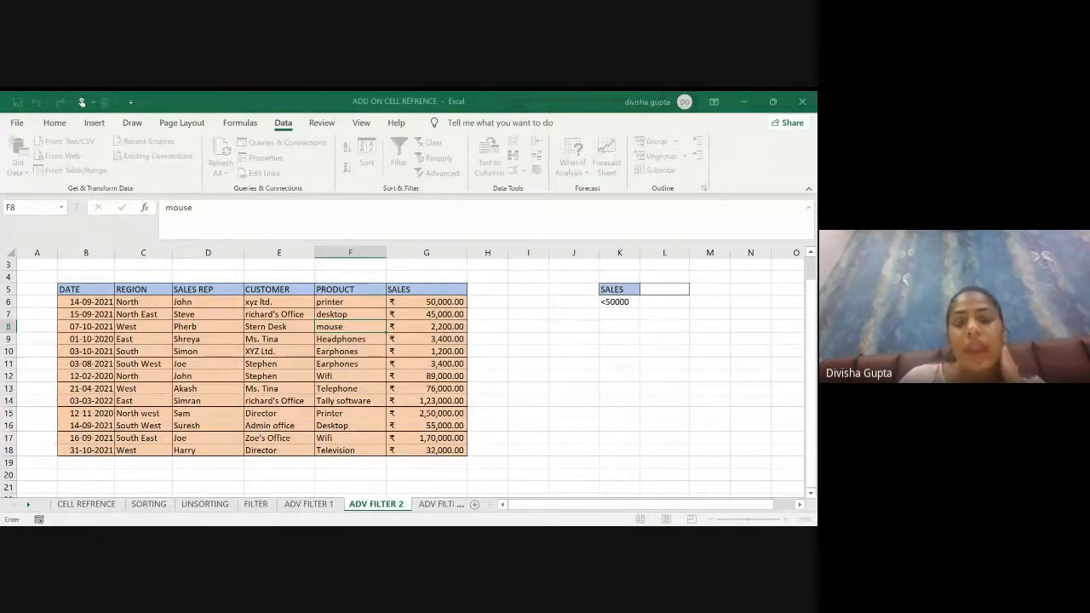
- Extract the rows with sales below 50000 to cell K11 and widen columns K and P to fit the dates and sales
left_click(609, 359)
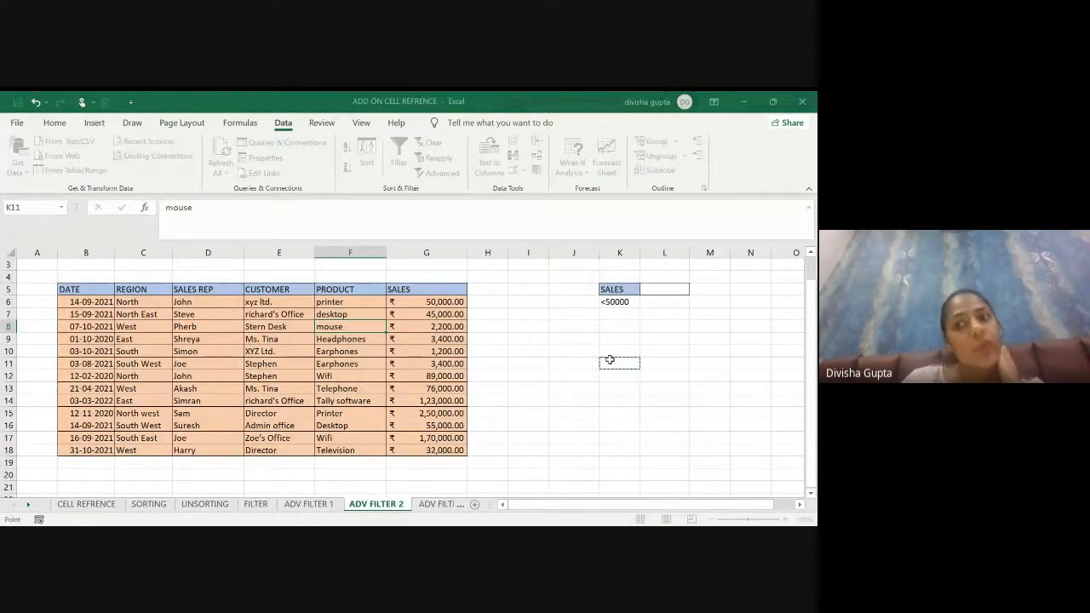
key("Return")
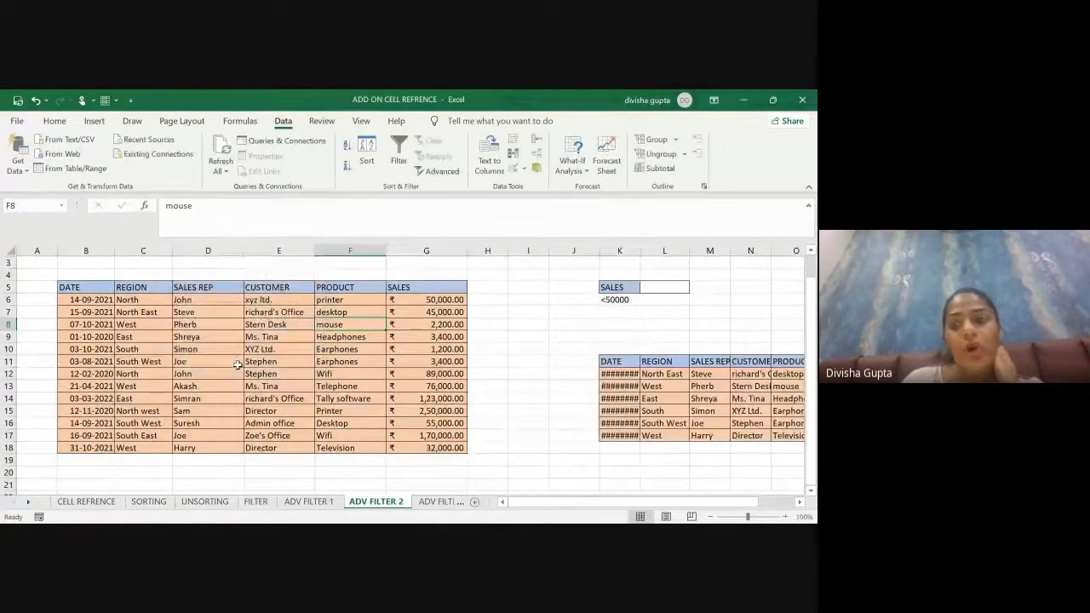
scroll(596, 340, "right", 2)
scroll(523, 373, "left", 1)
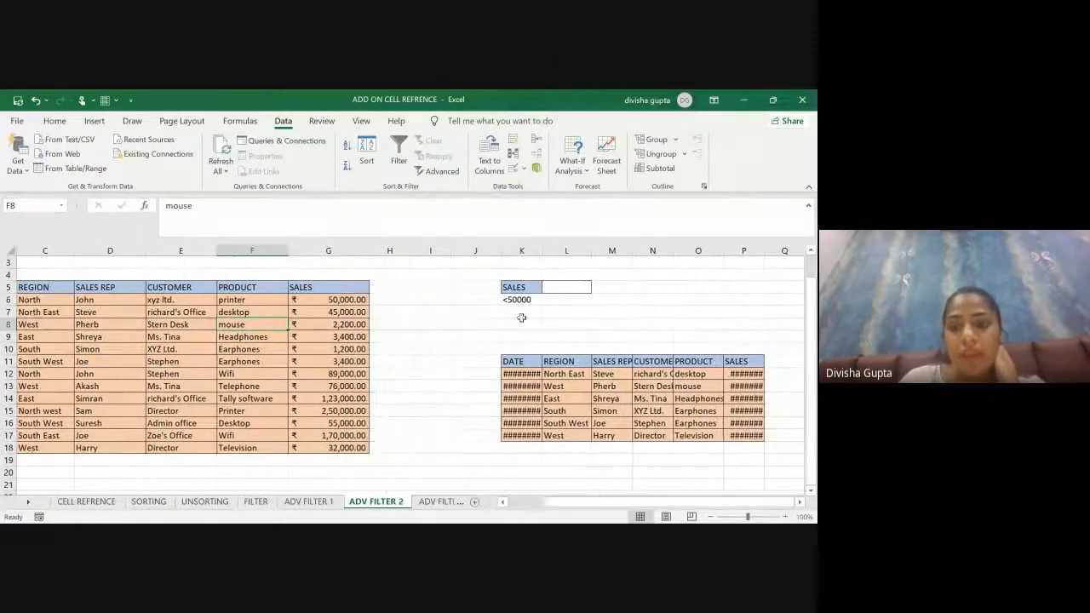
left_click_drag(543, 251, 571, 252)
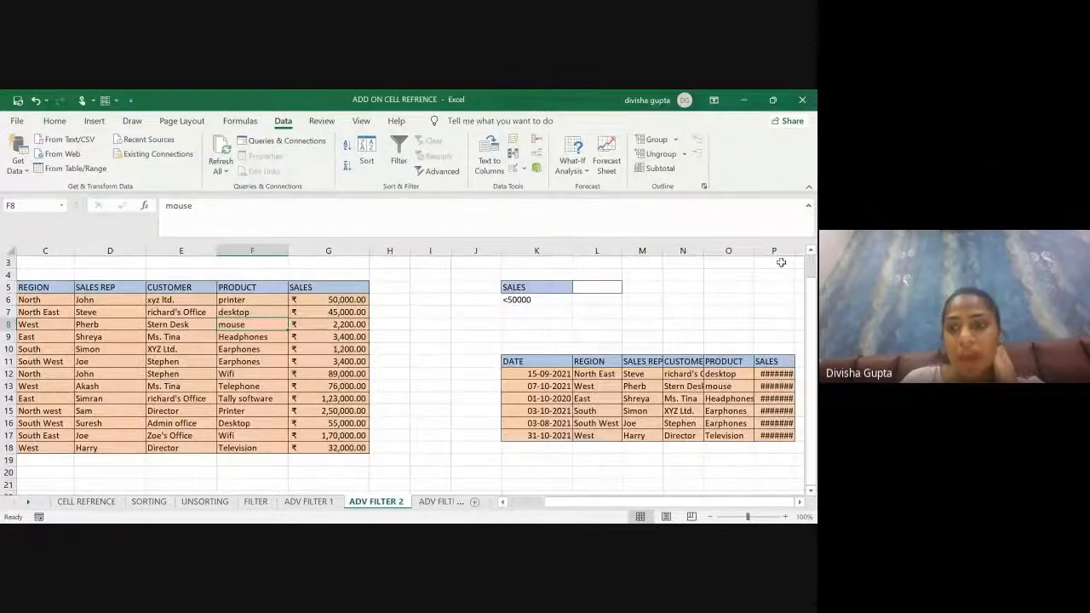
scroll(781, 263, "right", 2)
left_click_drag(667, 253, 693, 252)
left_click(579, 289)
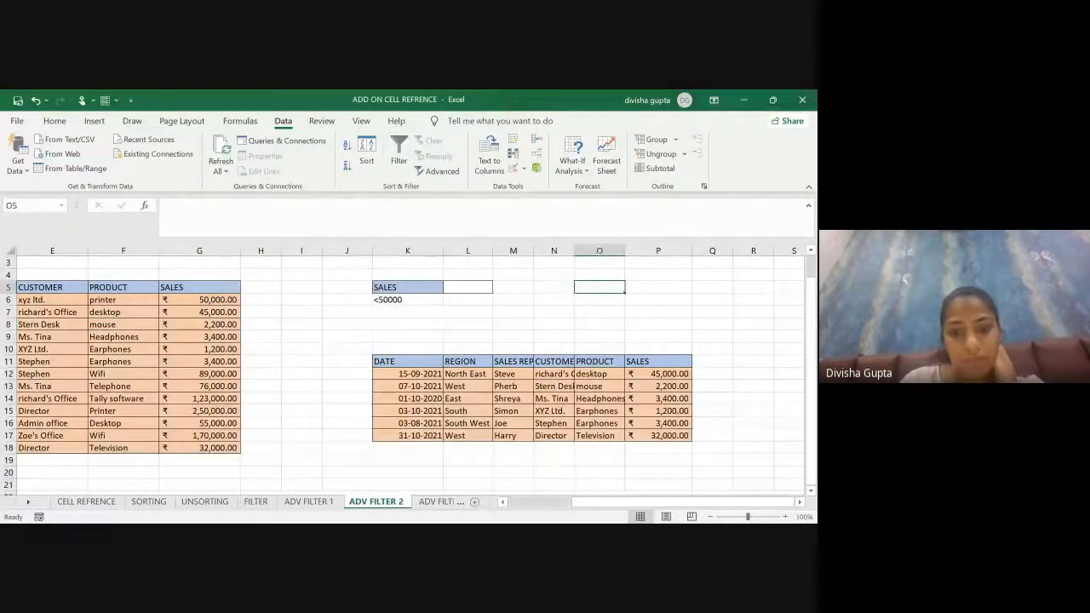
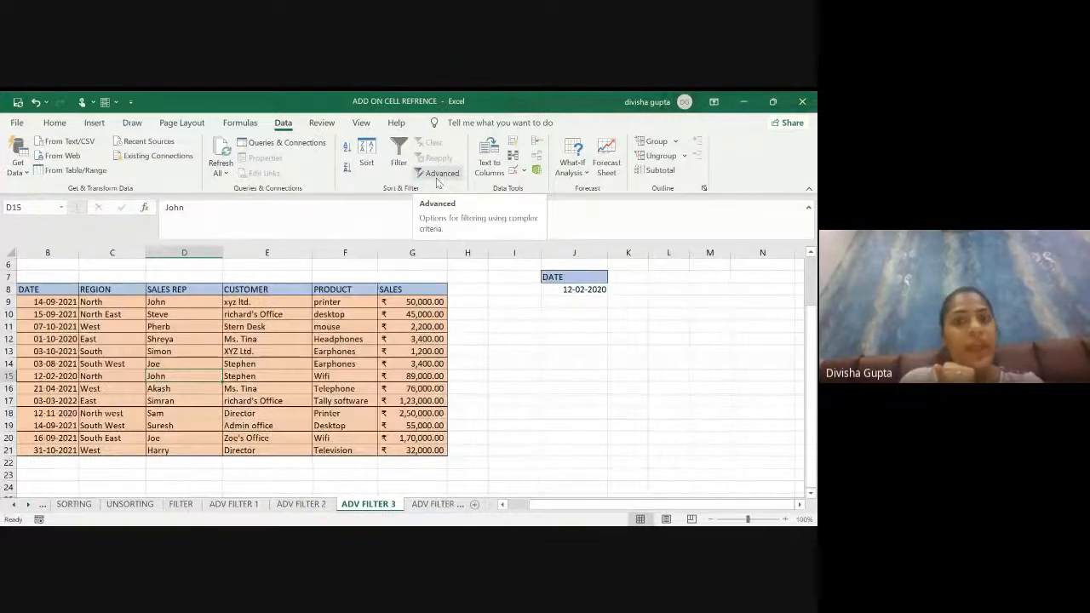
left_click(437, 179)
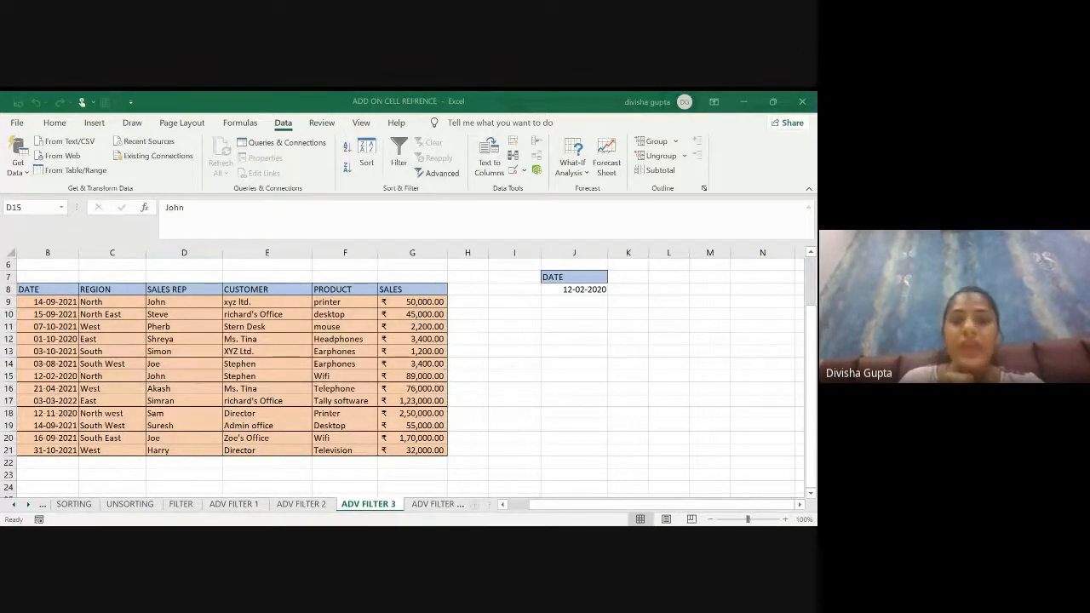
left_click(437, 174)
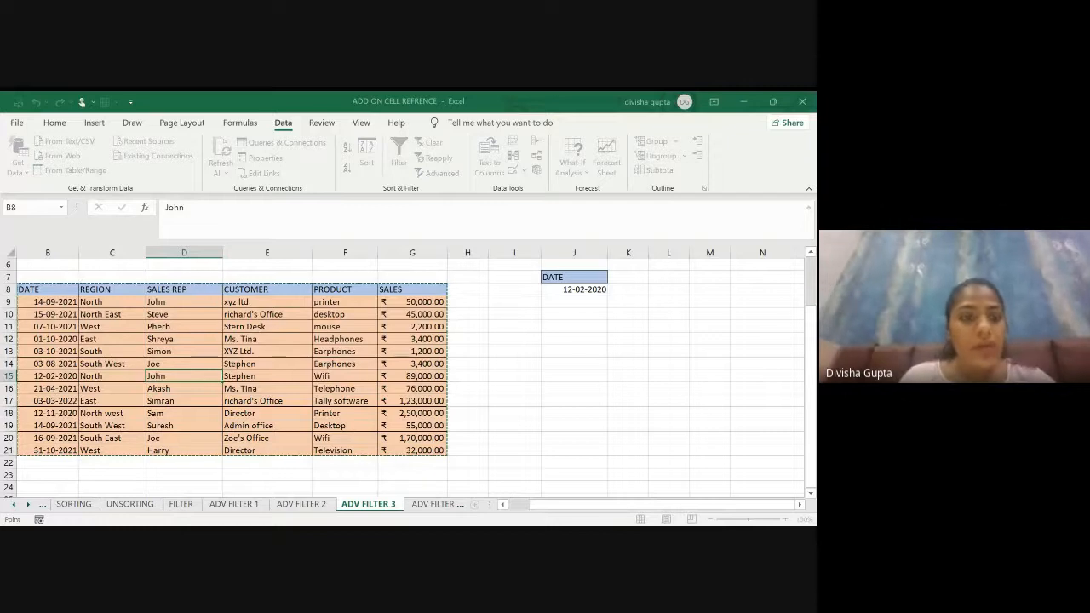
scroll(409, 375, "left", 1)
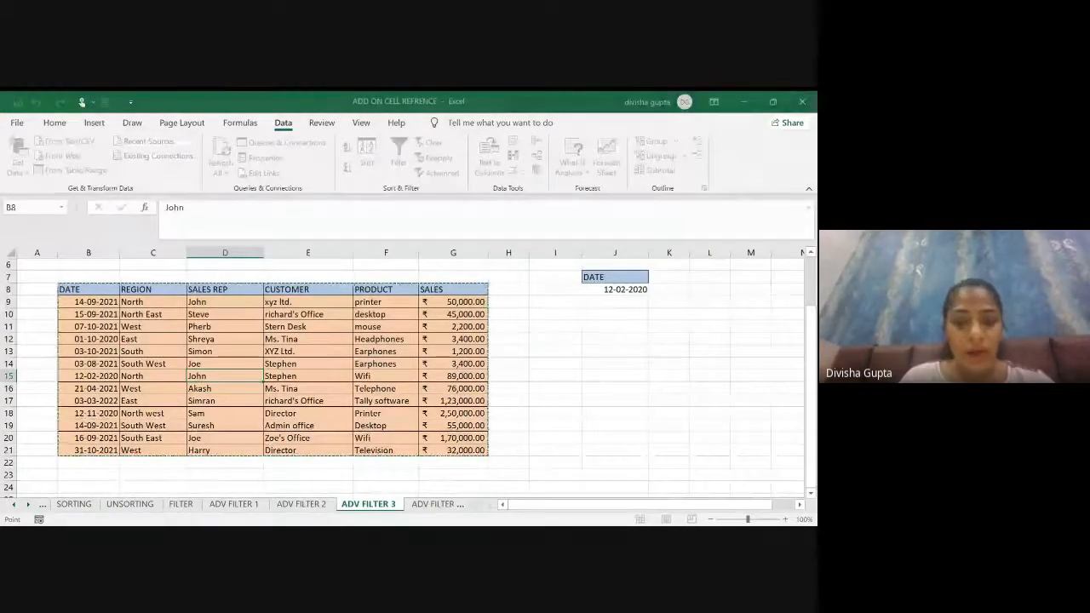
key("Escape")
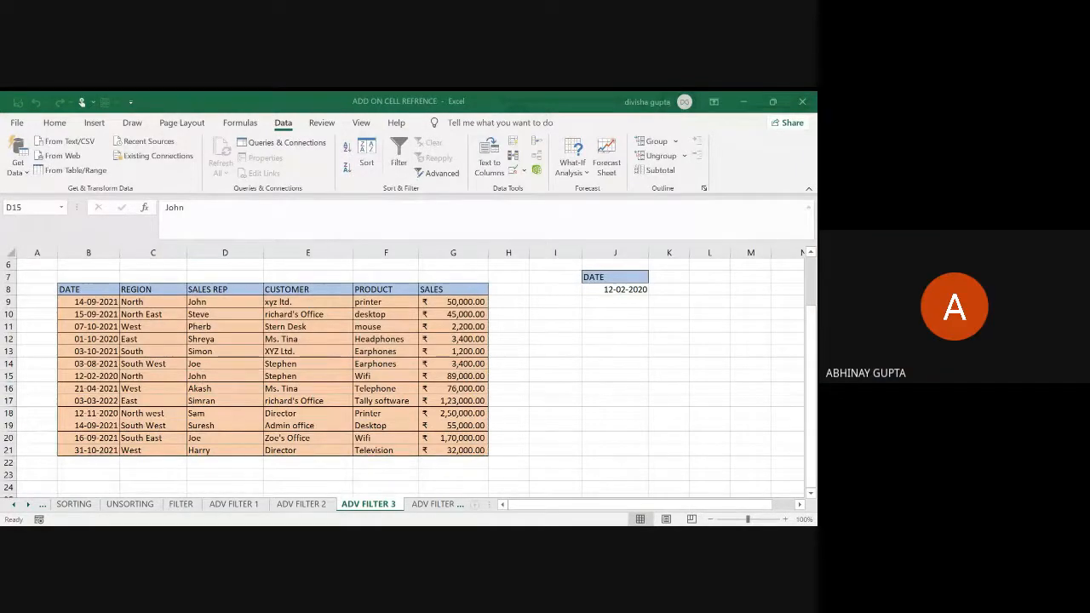
left_click(442, 173)
key("Tab")
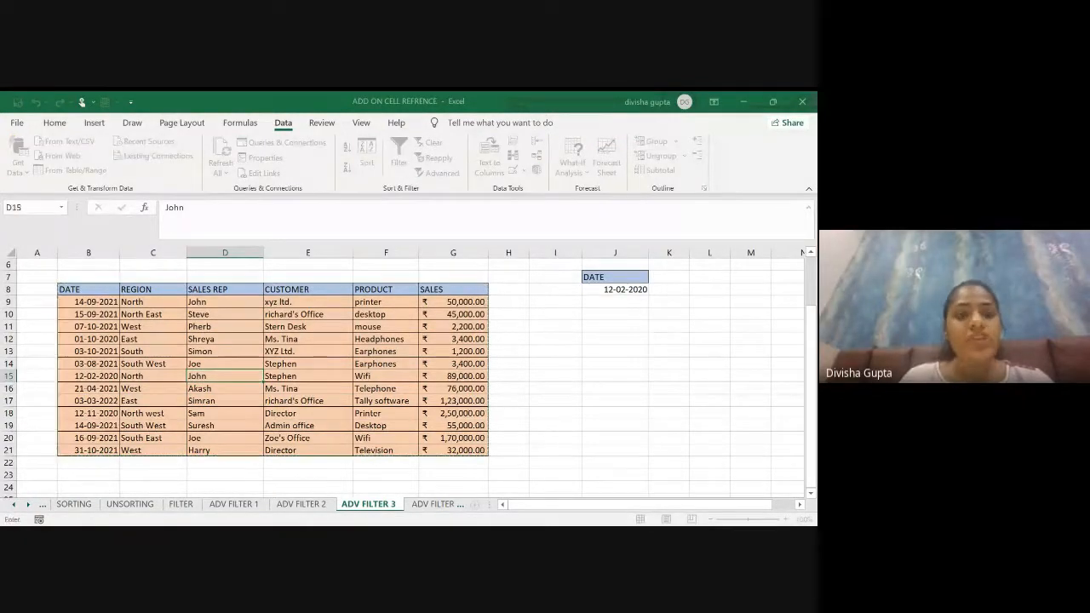
left_click(599, 279)
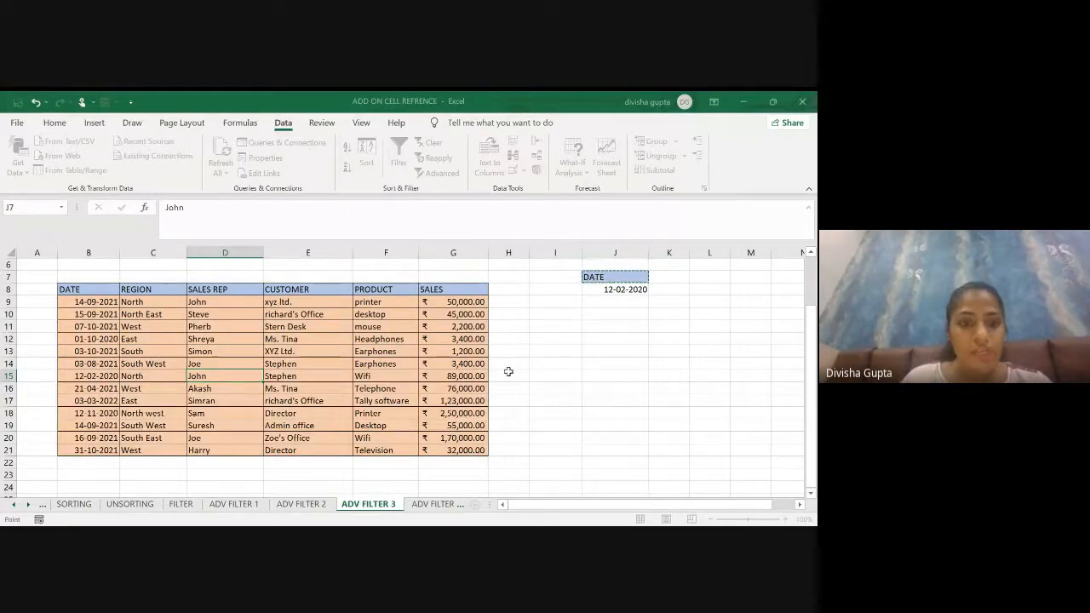
key("Tab")
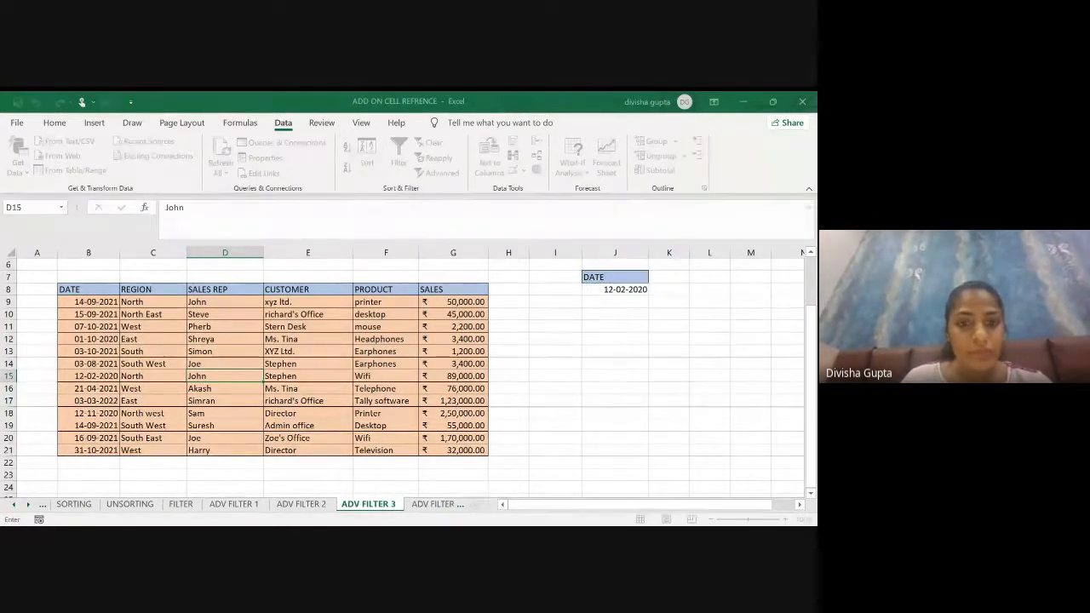
left_click(295, 359)
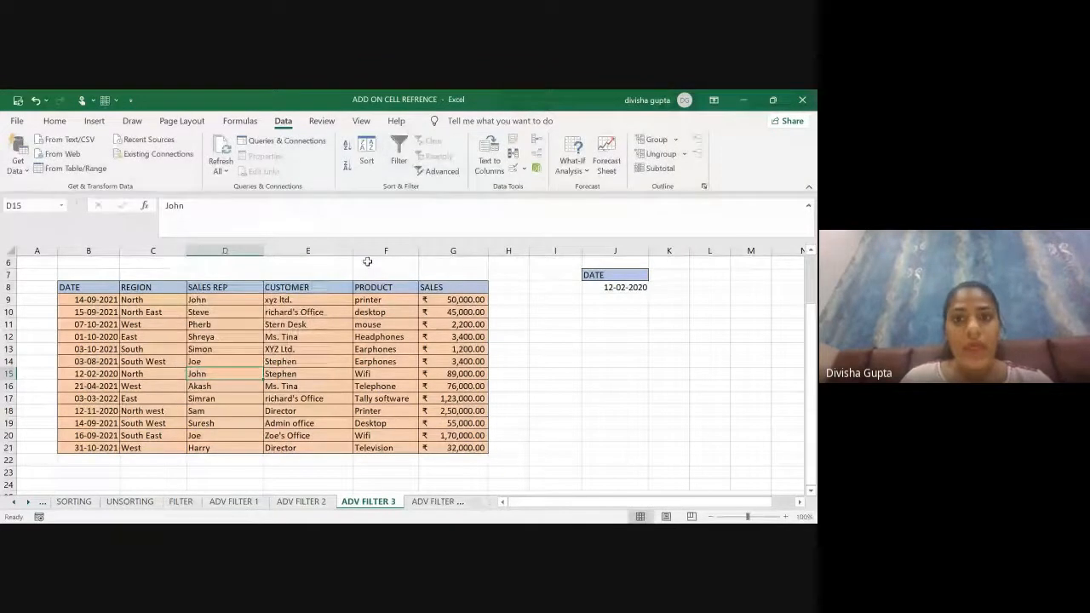
left_click(450, 174)
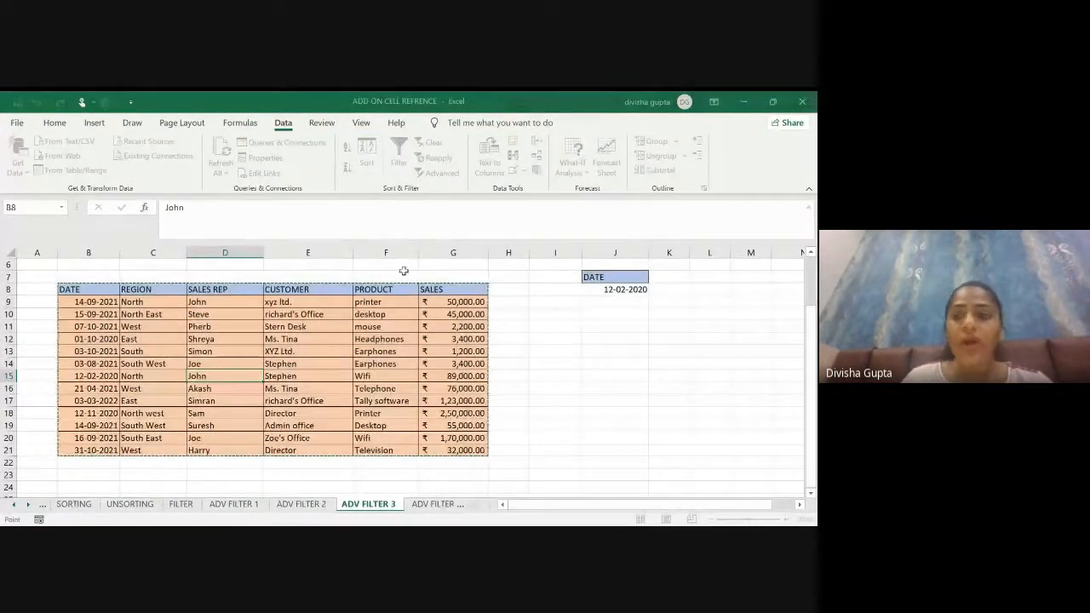
key("Tab")
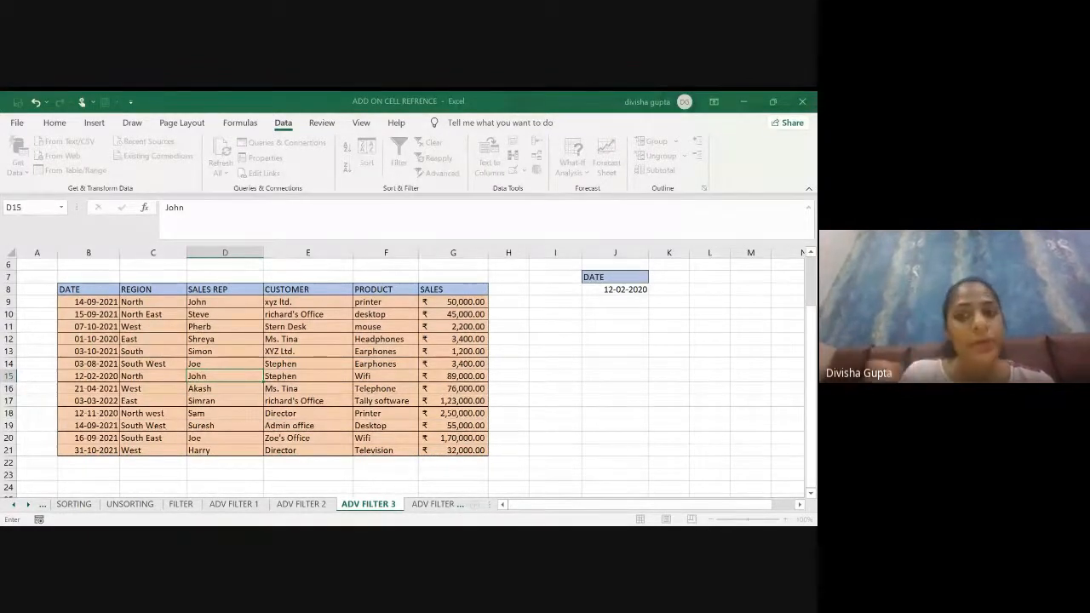
left_click(612, 276)
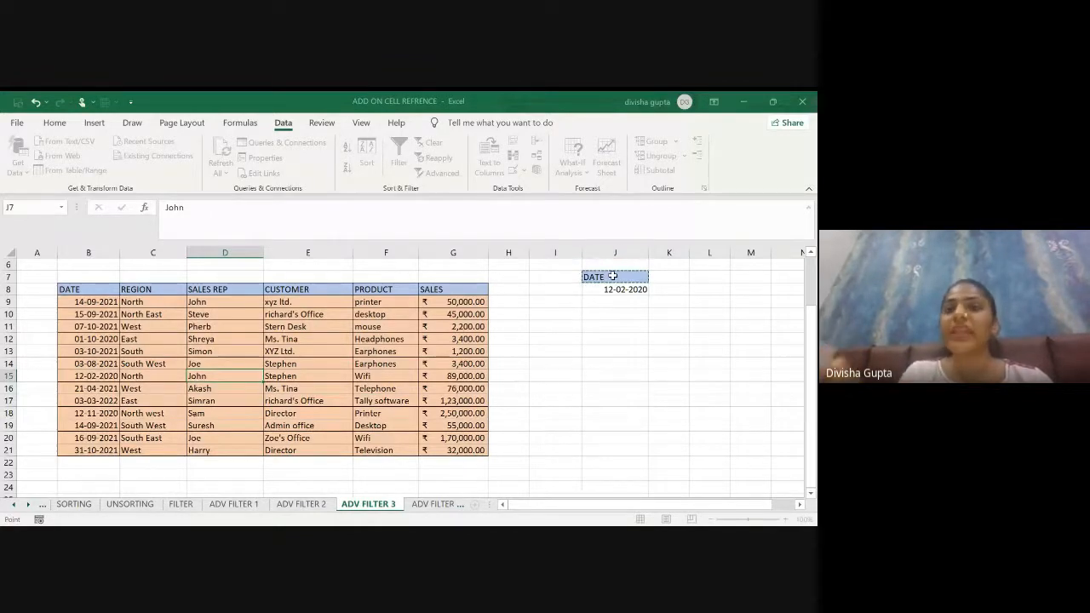
key("shift+Down")
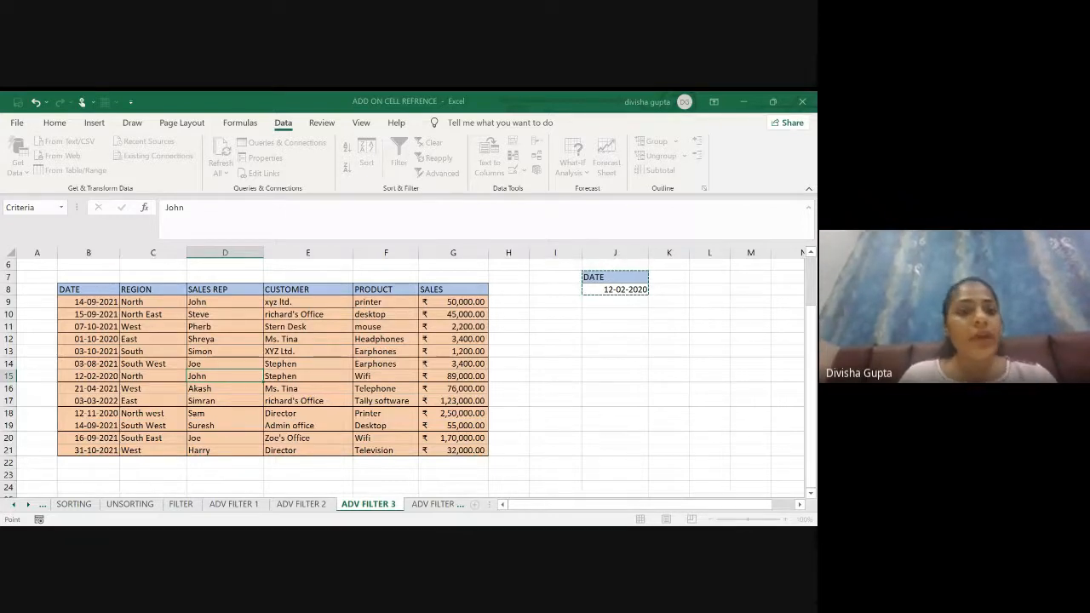
key("BackSpace")
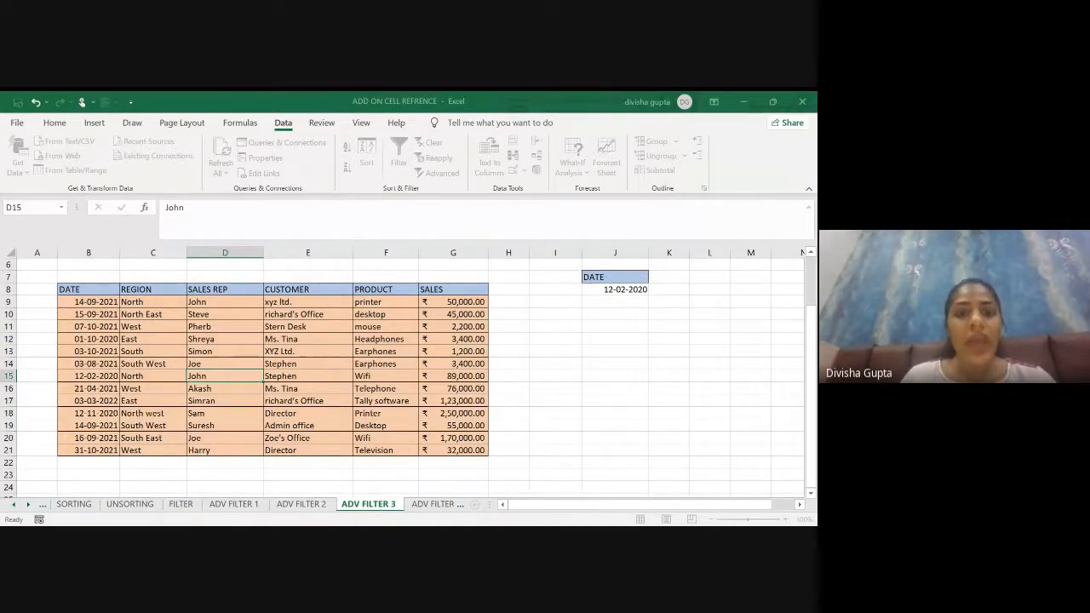
- Try running the Advanced Filter in place on $B$8:$G$21 with no criteria range
left_click(442, 168)
key("Tab")
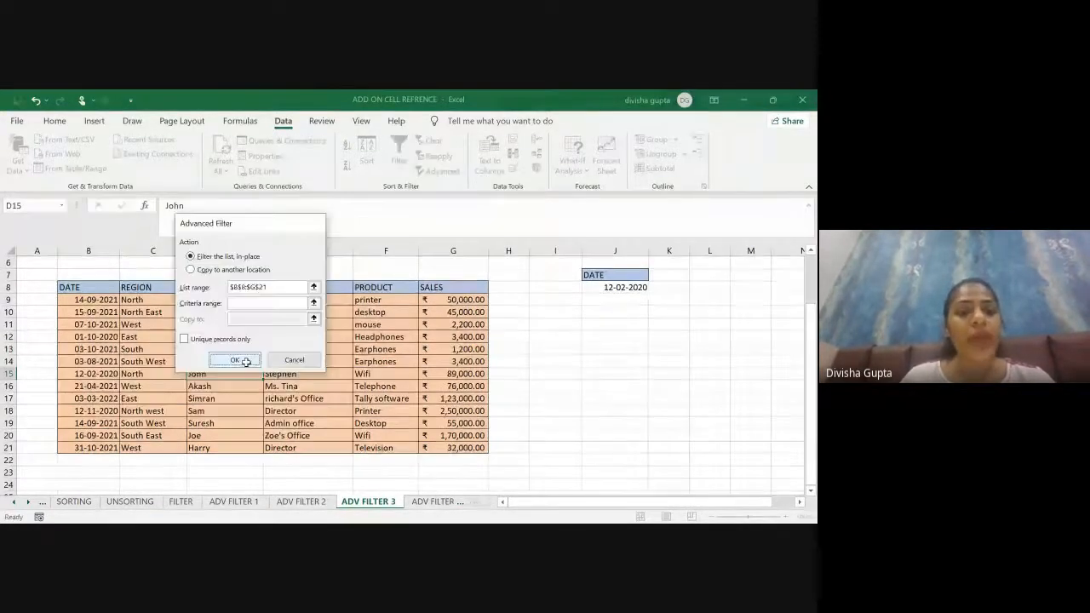
left_click(238, 360)
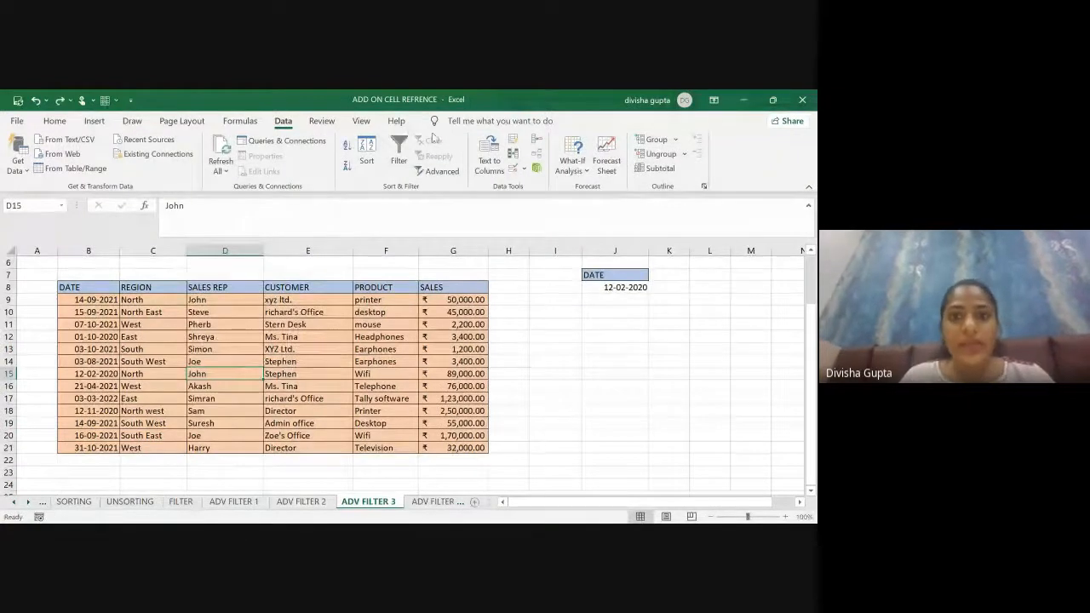
- Run an Advanced Filter on the sales table with criteria range J7:J8, copying the matching rows to cell J15
left_click(450, 173)
left_click(248, 302)
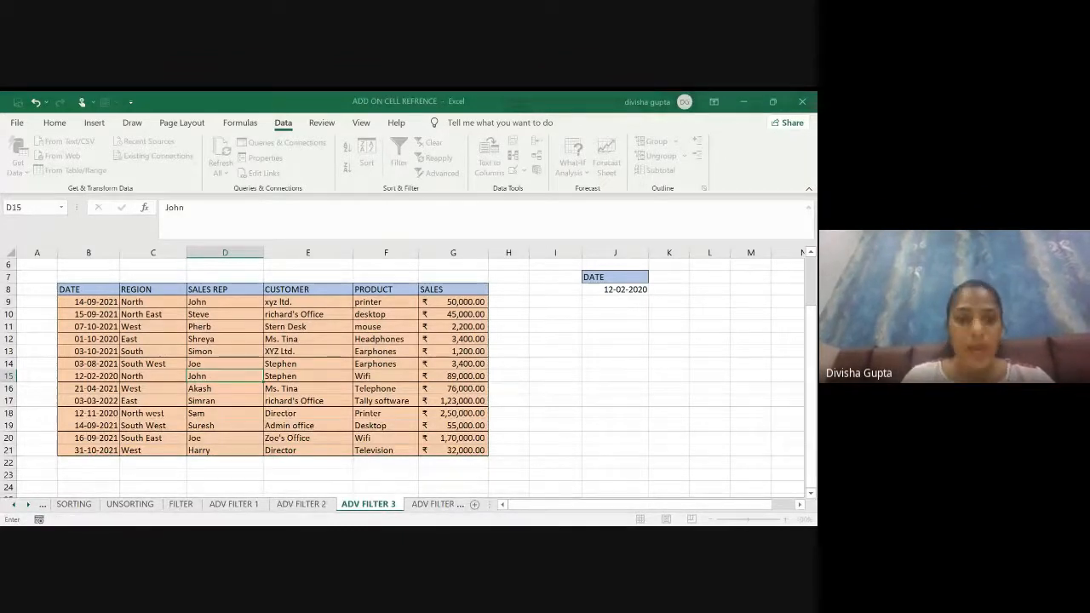
left_click(604, 279)
key("ctrl+shift+Down")
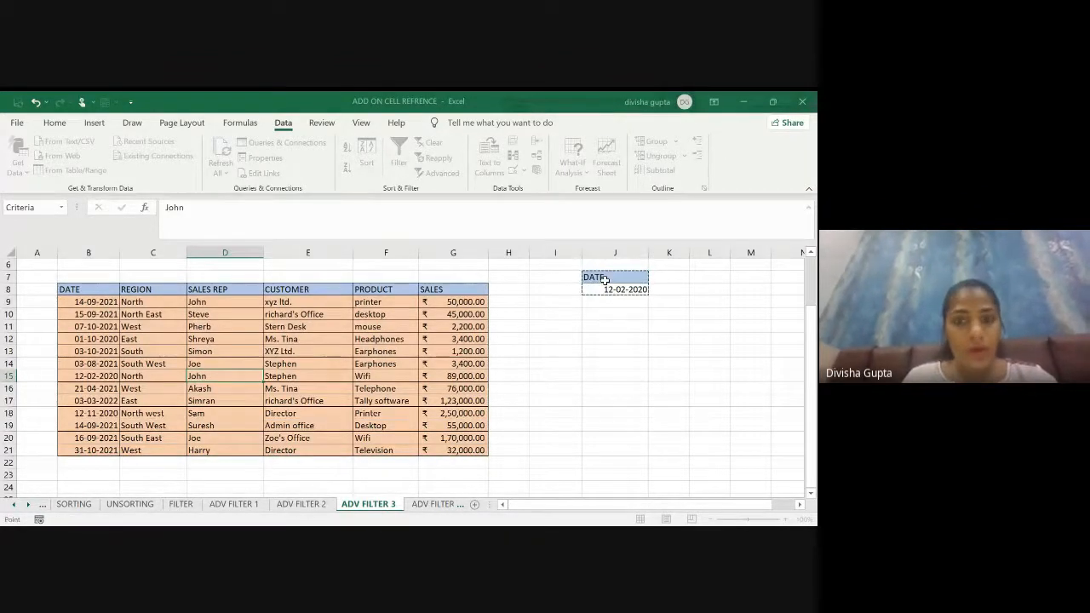
left_click(437, 270)
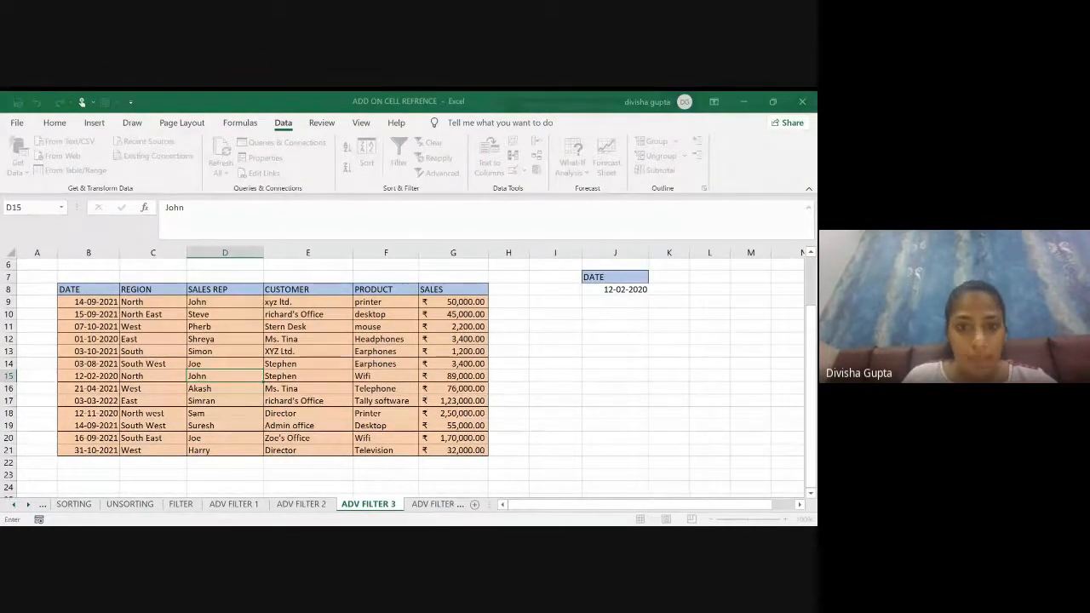
left_click(606, 374)
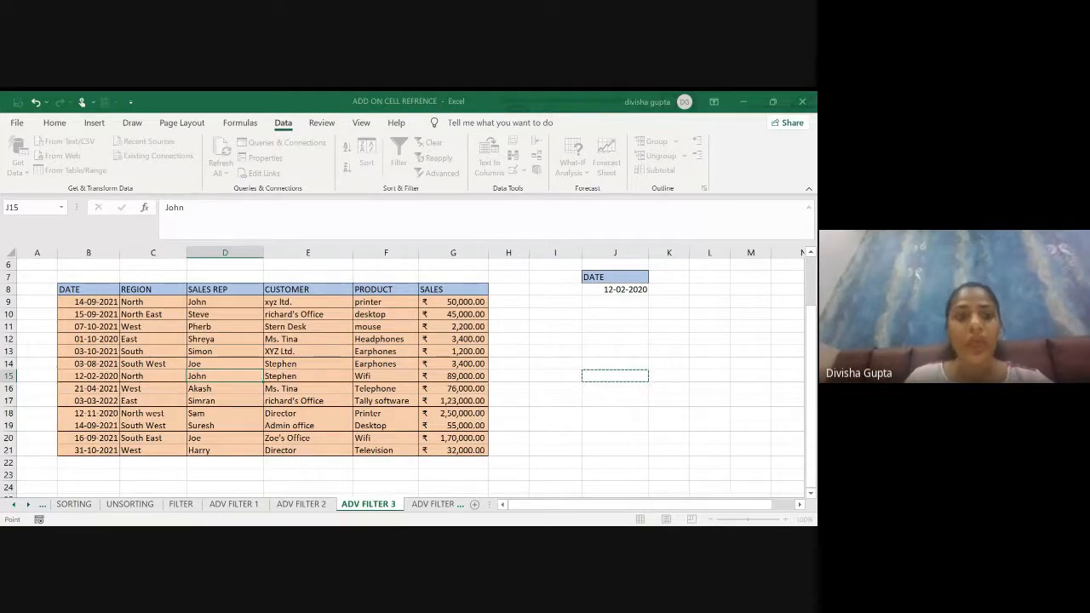
left_click(255, 354)
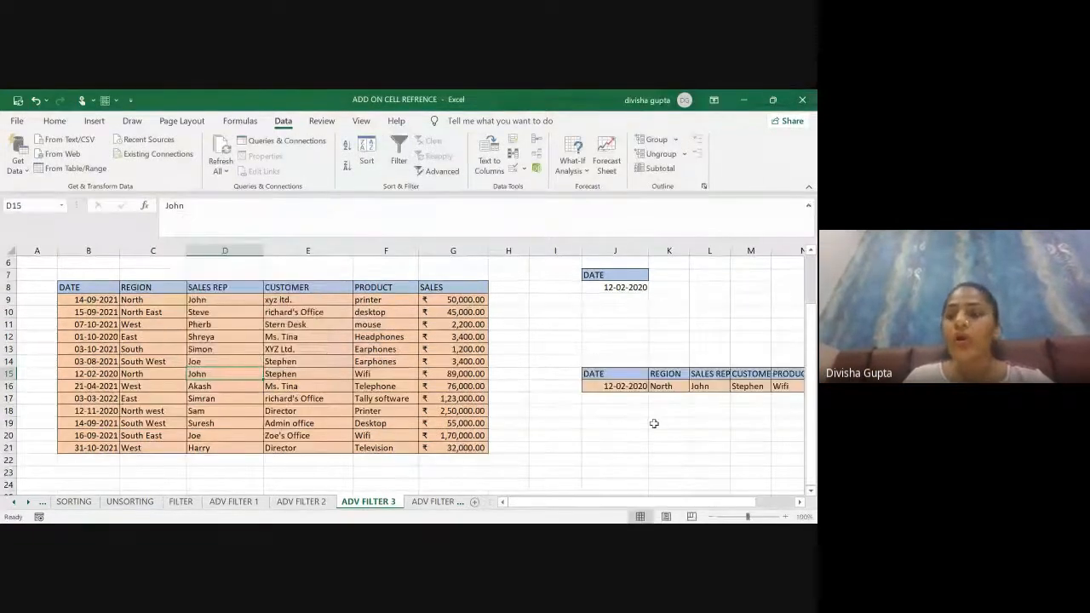
- Auto-fit column O to the extracted sales value and select the extracted date in J16
scroll(654, 423, "right", 3)
right_click(685, 250)
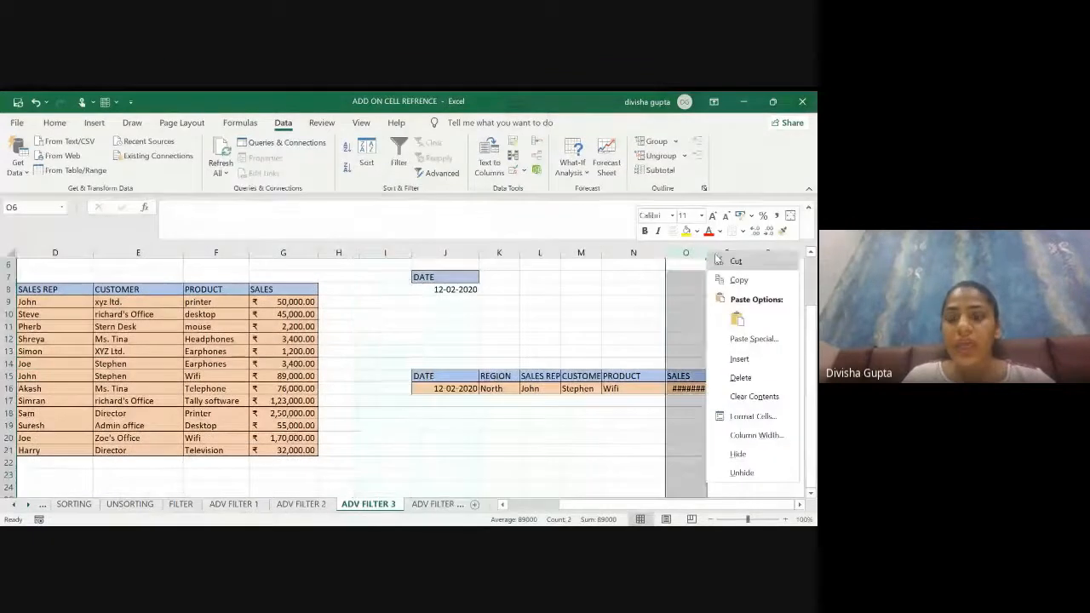
key("Escape")
double_click(707, 251)
left_click(476, 452)
left_click(430, 401)
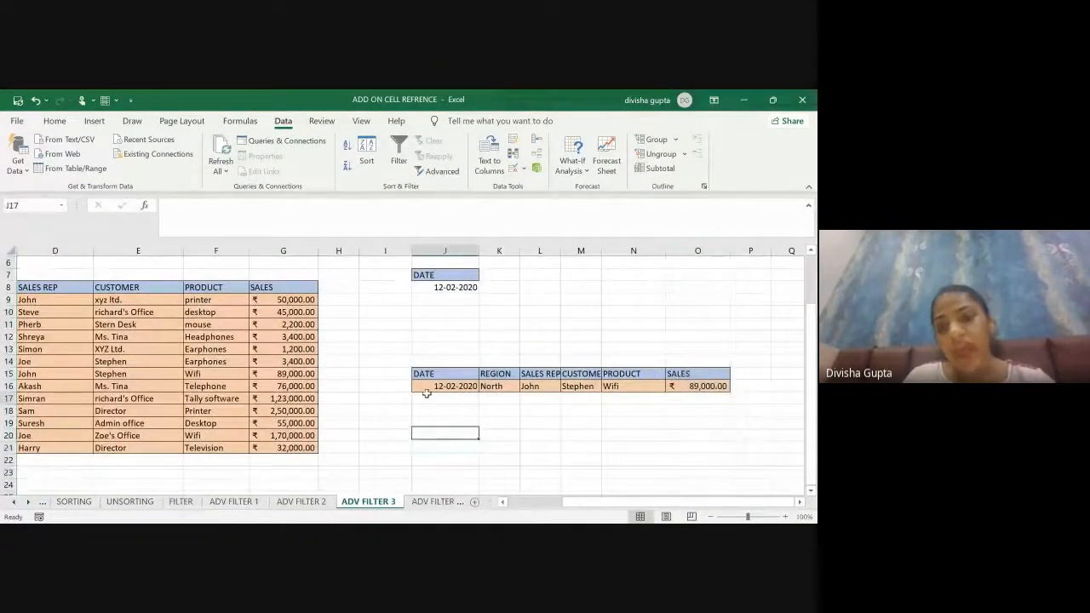
left_click(449, 383)
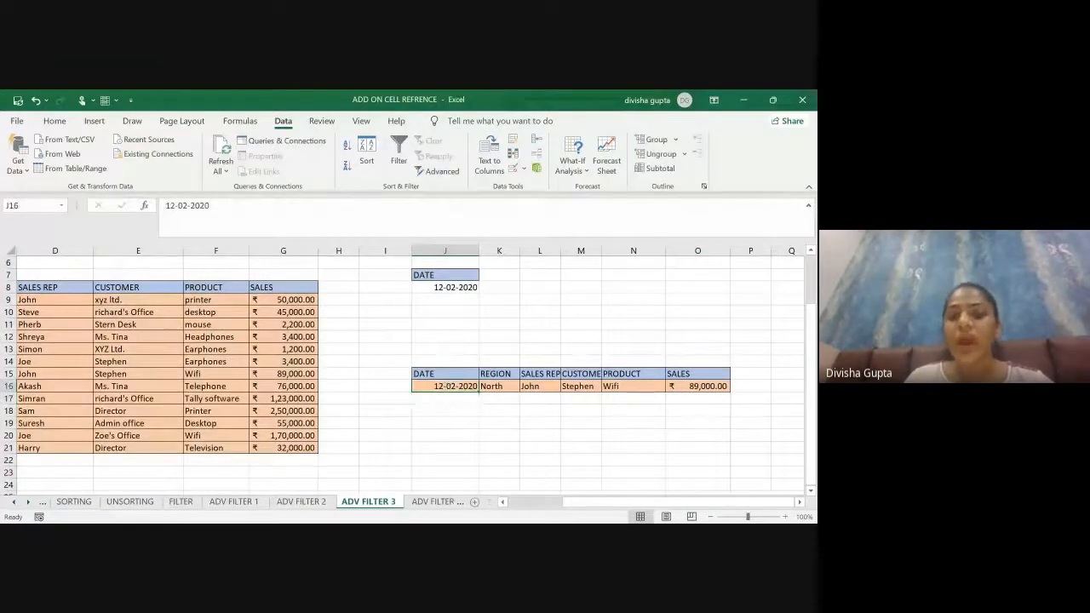
key("alt+Tab")
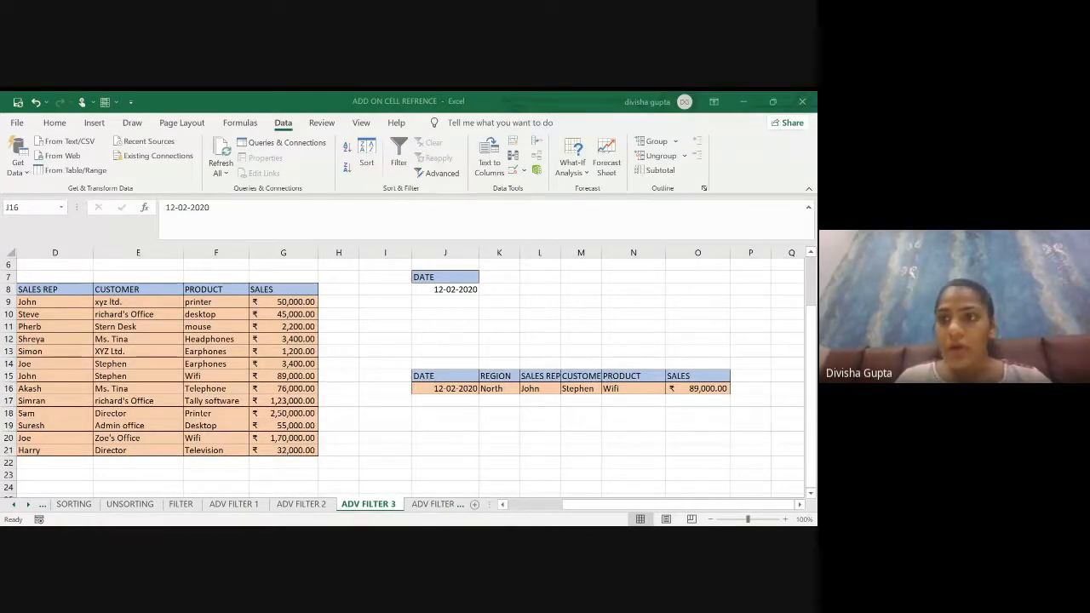
key("alt+Tab")
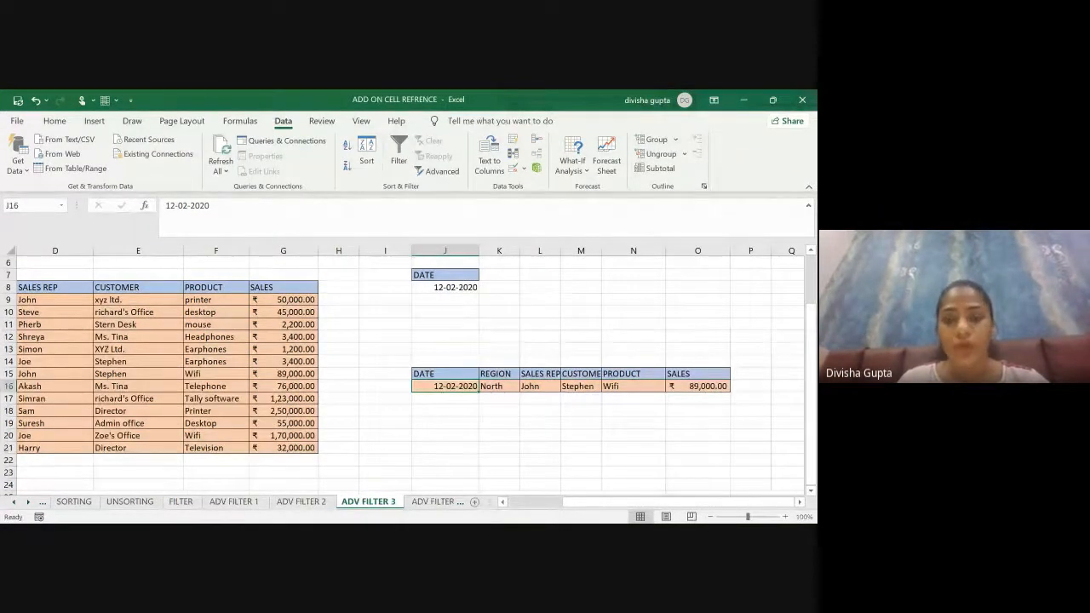
left_click(435, 502)
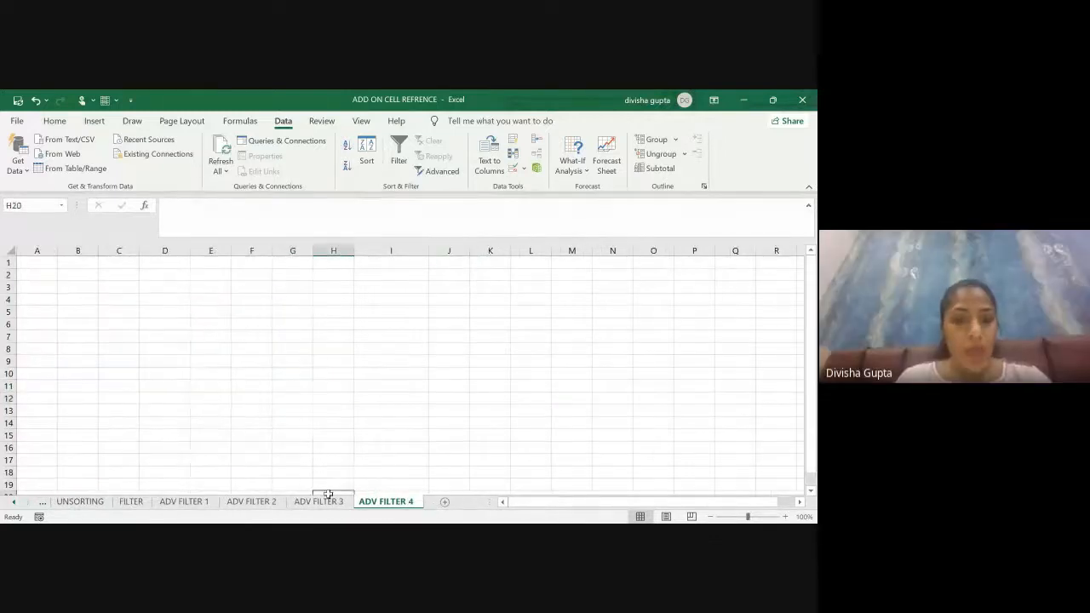
left_click(320, 502)
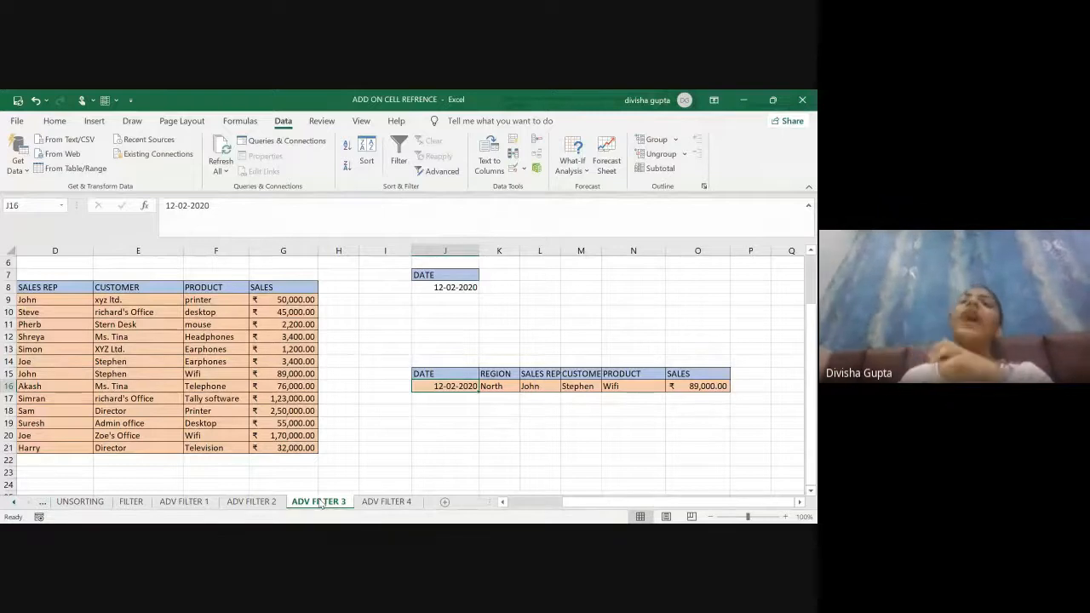
left_click(366, 339)
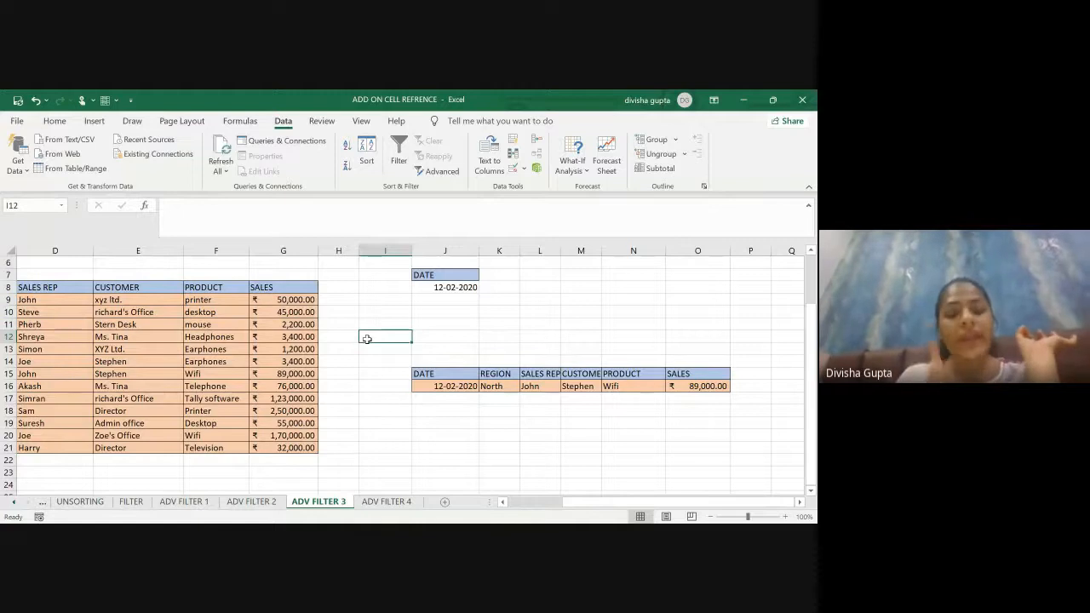
left_click(385, 410)
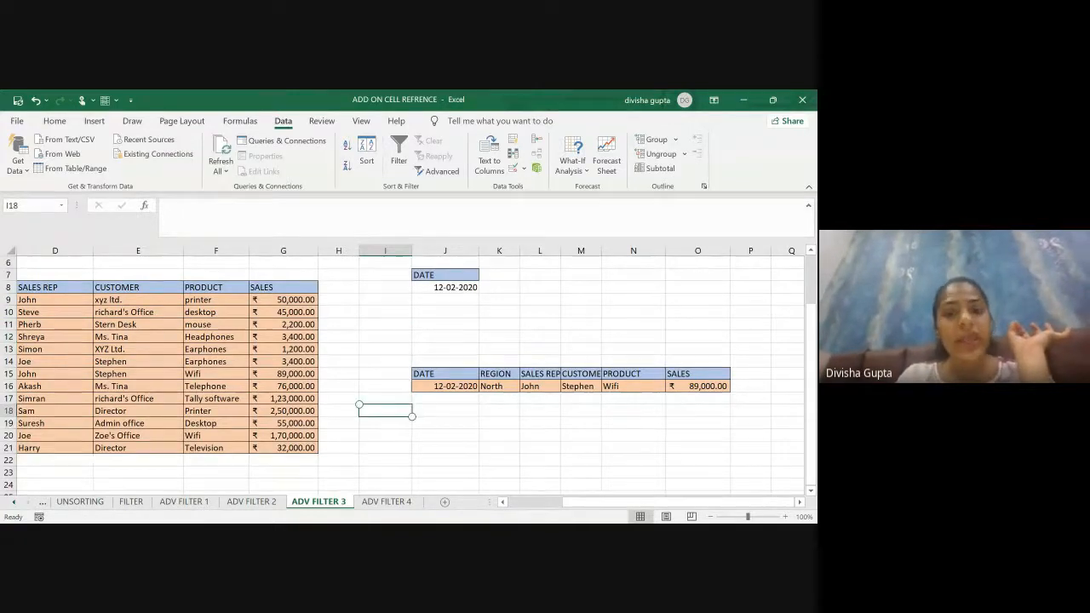
- Move the ADV FILTER 4 sheet so that it sits directly after ADV FILTER 1
left_click(385, 287)
left_click(633, 311)
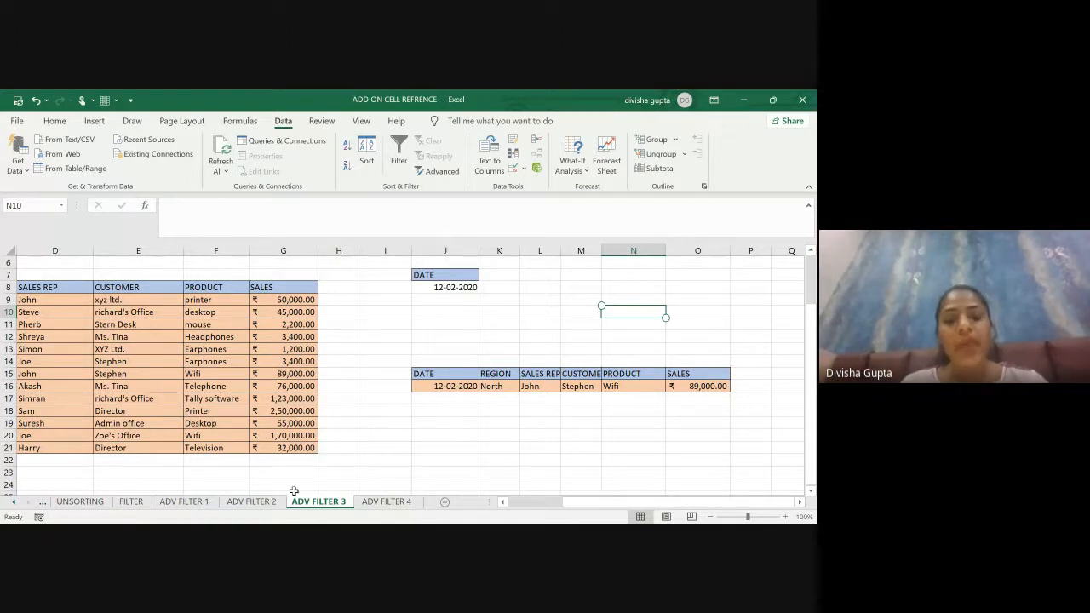
left_click(374, 501)
left_click_drag(372, 508, 256, 503)
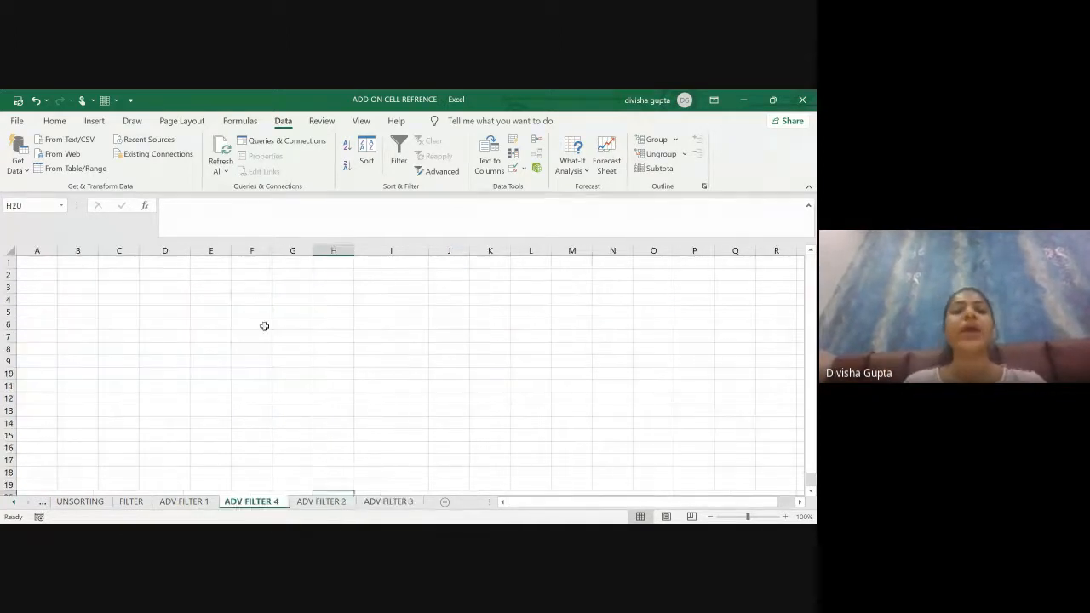
left_click(261, 325)
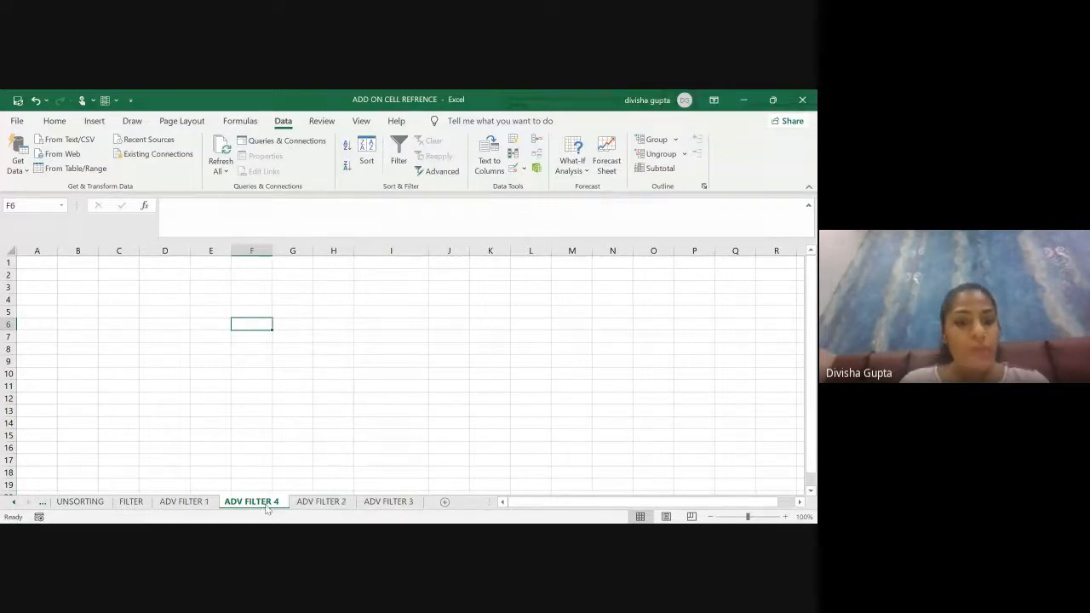
key("alt+Tab")
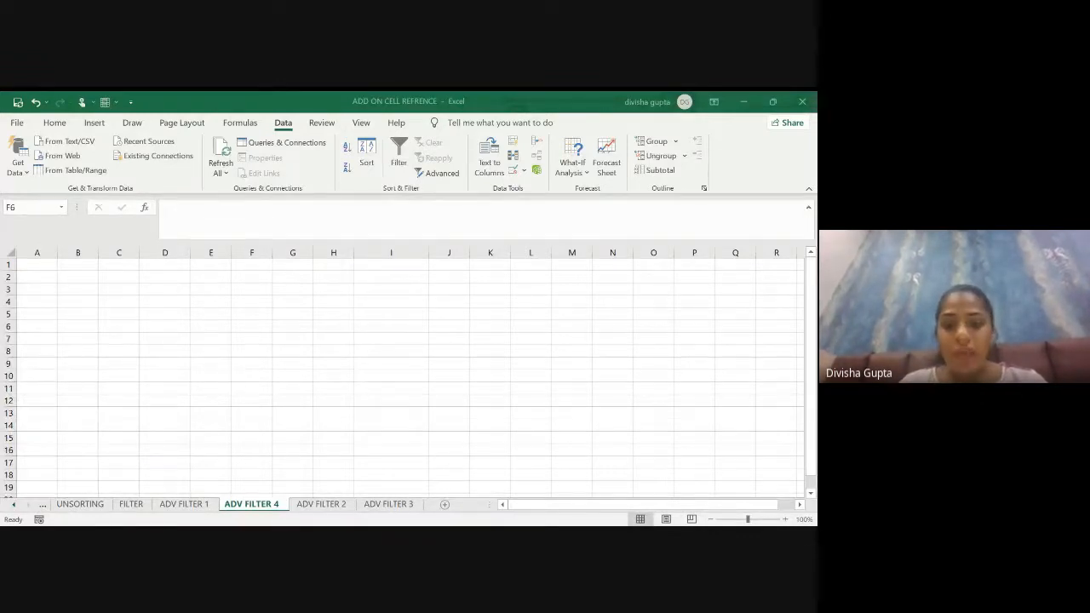
key("alt+Tab")
left_click(258, 360)
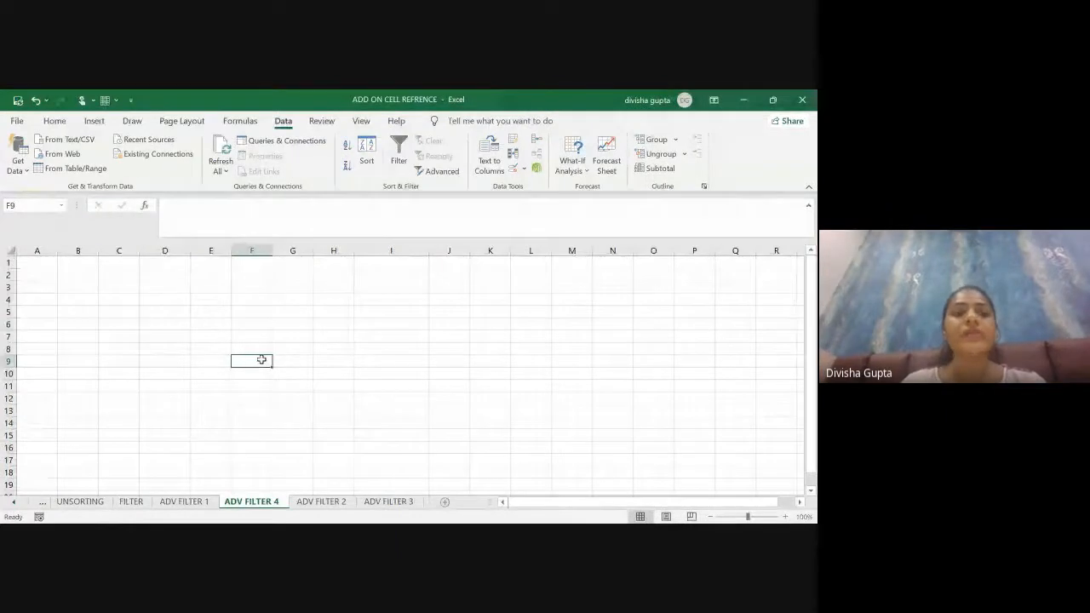
left_click(205, 312)
left_click(135, 371)
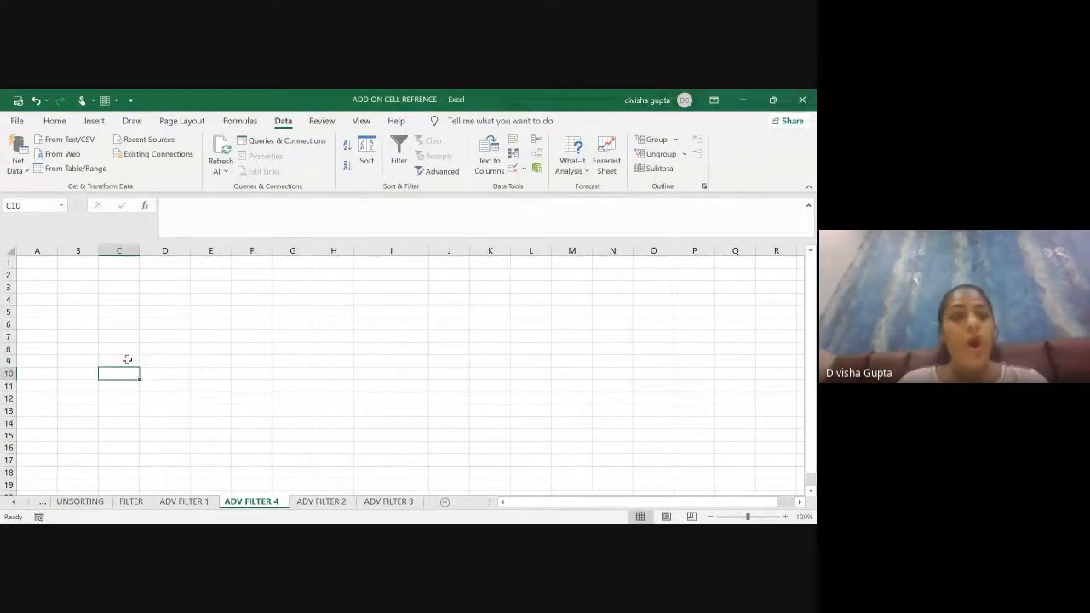
- Start an Advanced Filter from cell C8 on ADV FILTER 4, using the sales table B8:G21 on ADV FILTER 3 as list range
right_click(123, 353)
key("Escape")
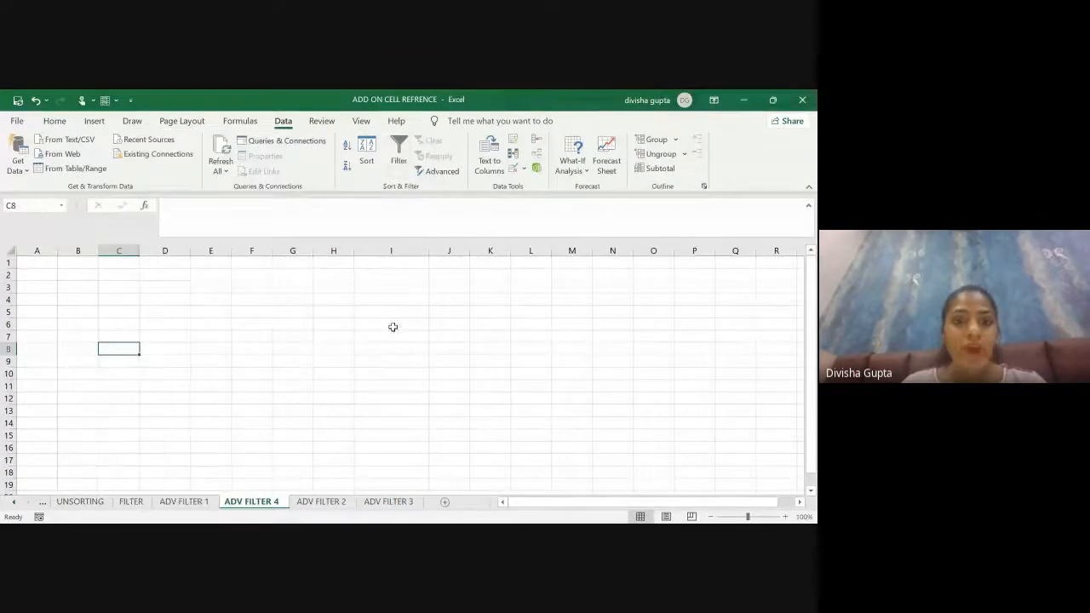
left_click(443, 172)
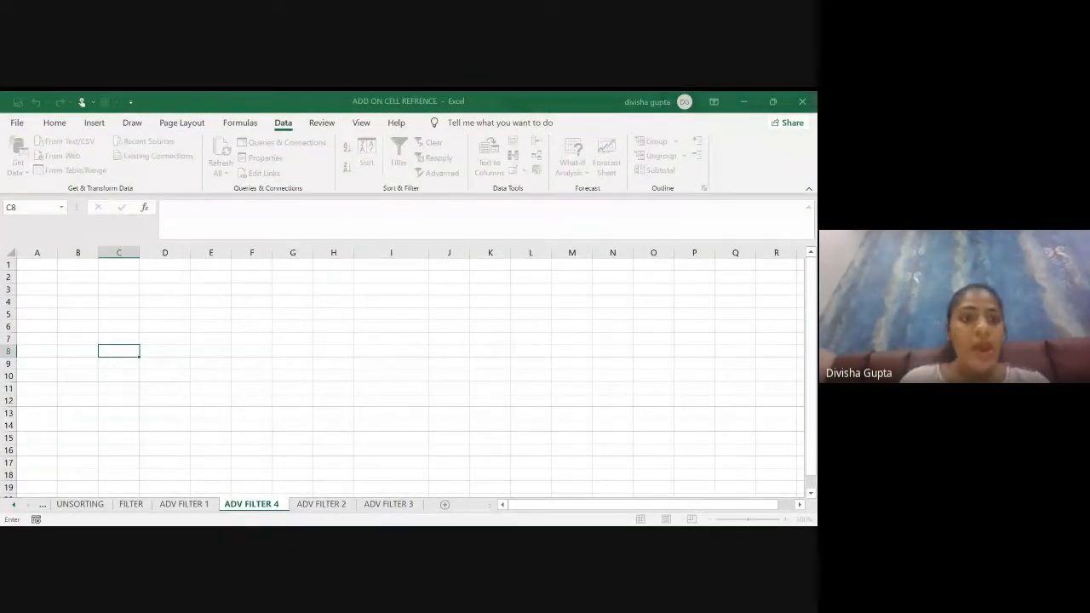
left_click(389, 504)
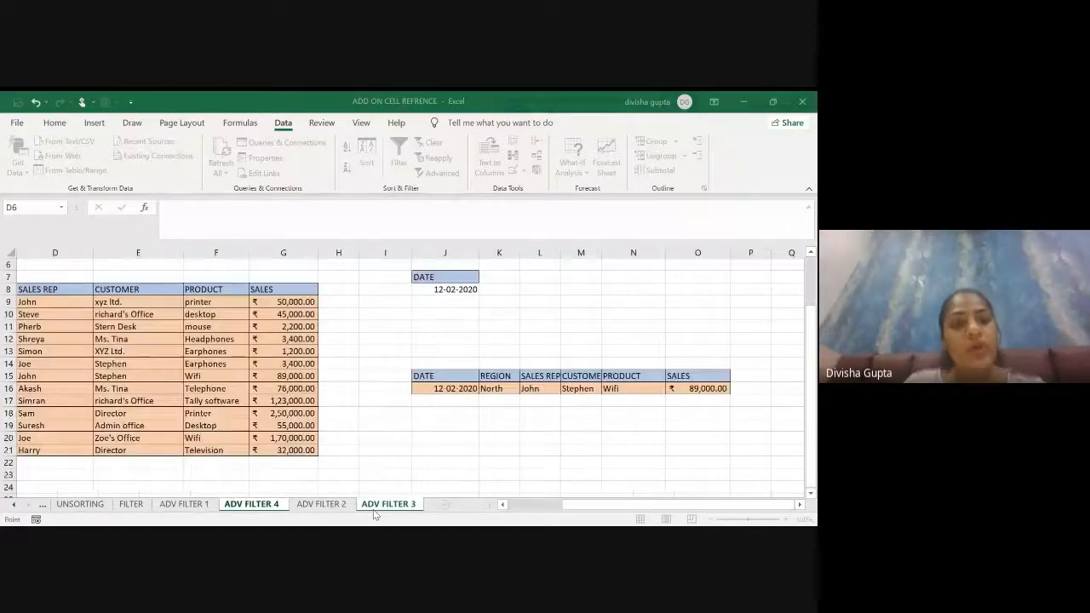
scroll(252, 421, "left", 3)
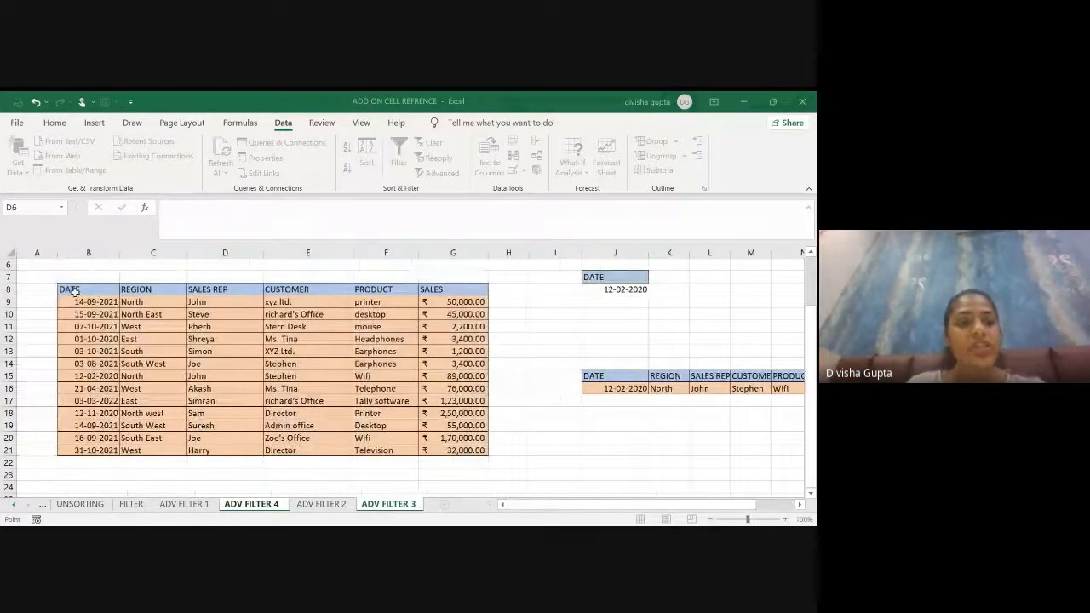
left_click(74, 292)
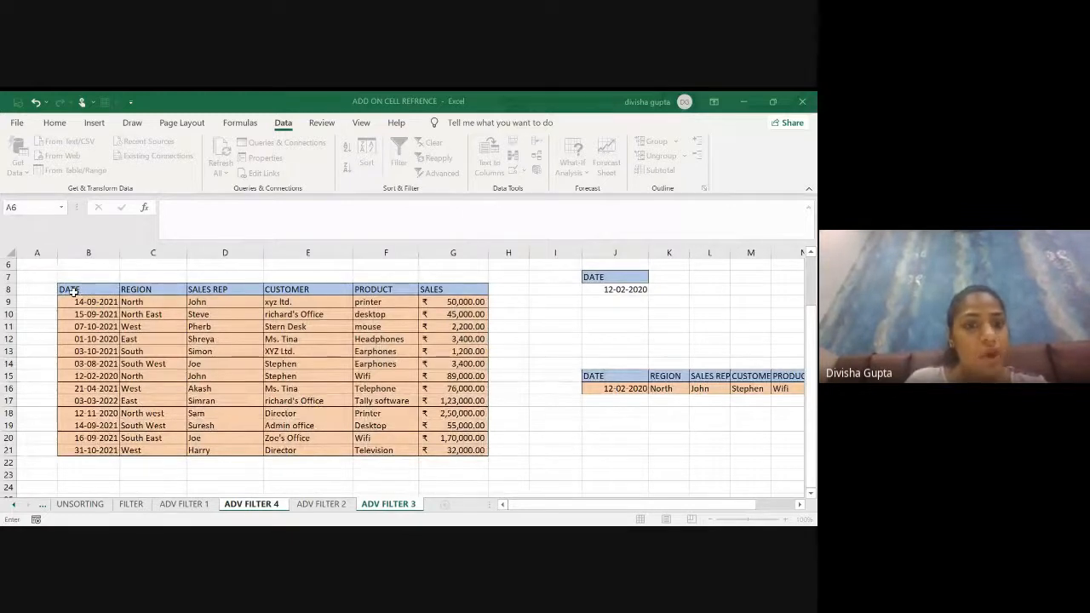
left_click(74, 292)
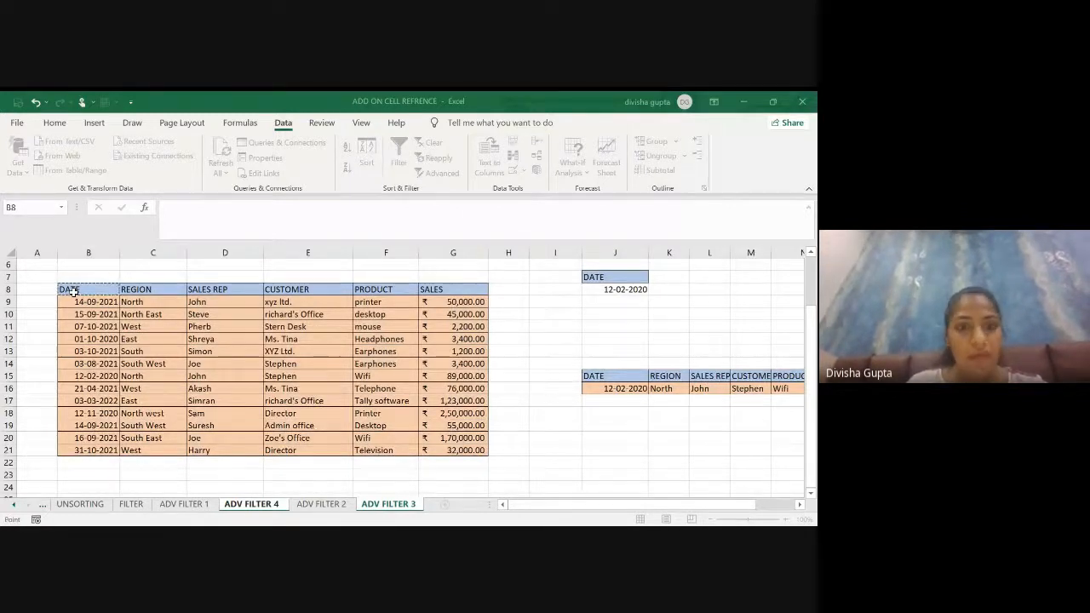
key("shift+Right")
key("shift+Left")
key("shift+Down")
key("shift+Down")
key("shift+Down")
key("shift+Down")
key("shift+Down")
key("shift+Down")
key("shift+Down")
key("shift+Down")
key("shift+Down")
key("shift+Down")
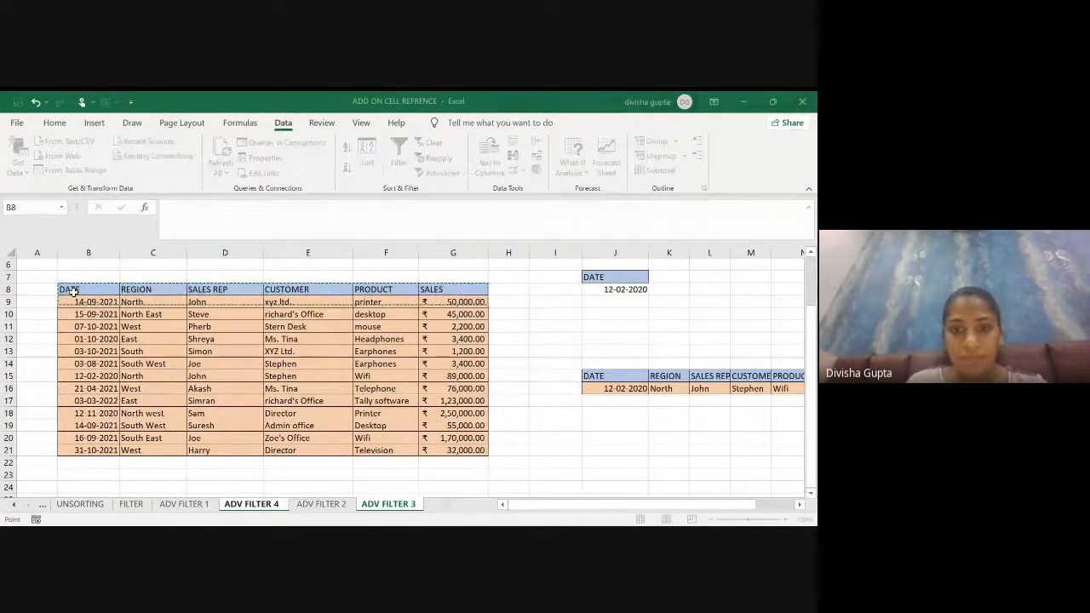
key("shift+Down")
key("shift+Down")
key("shift+Down")
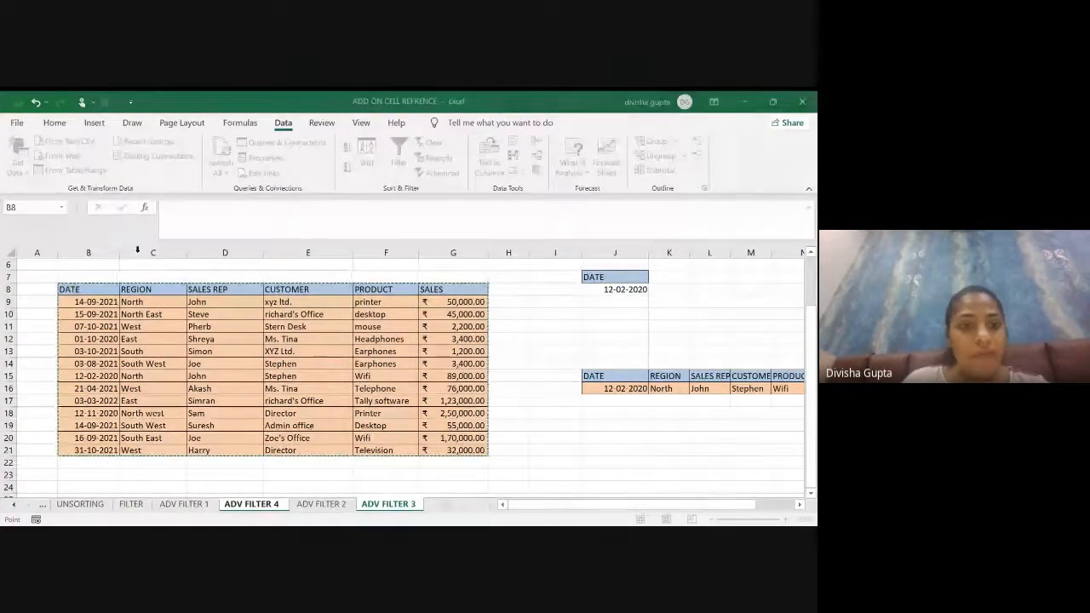
left_click(256, 504)
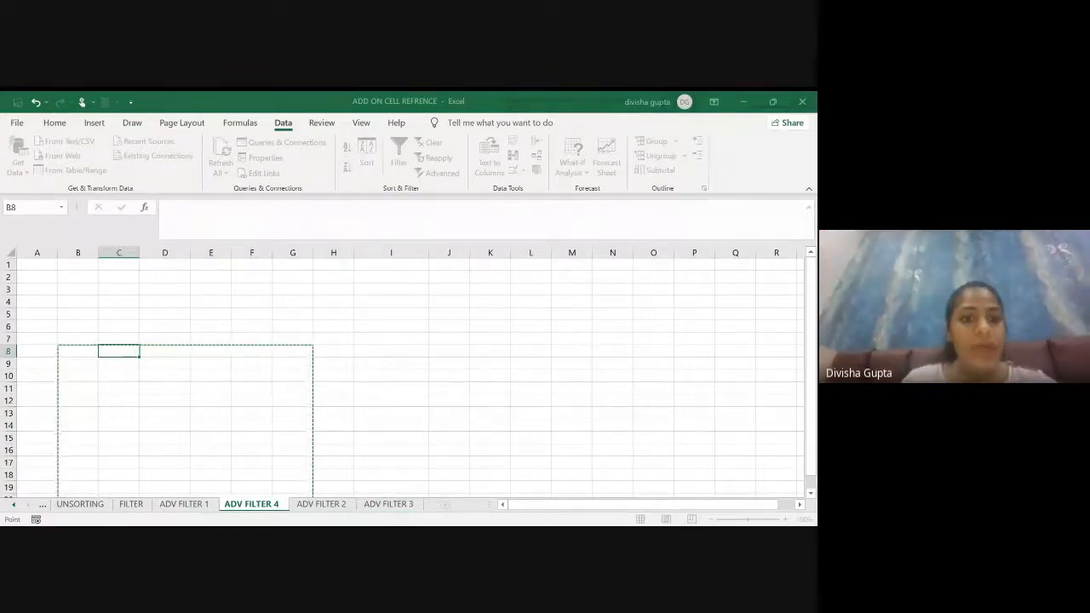
- Try to run the filter with criteria range J7:J8 on ADV FILTER 3, copying the result to D10 on ADV FILTER 4
key("Tab")
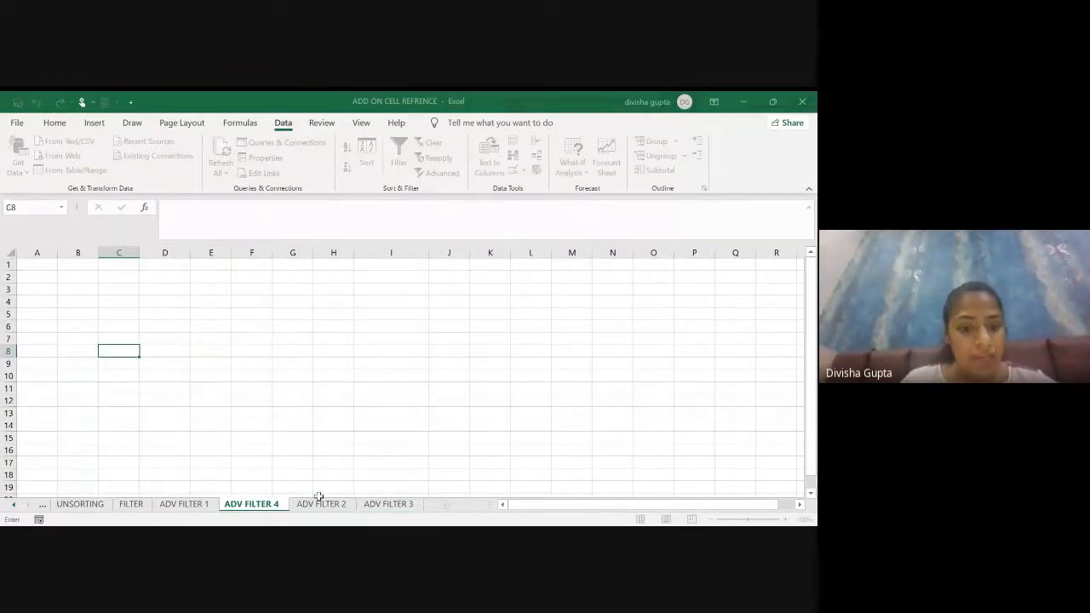
left_click(386, 503)
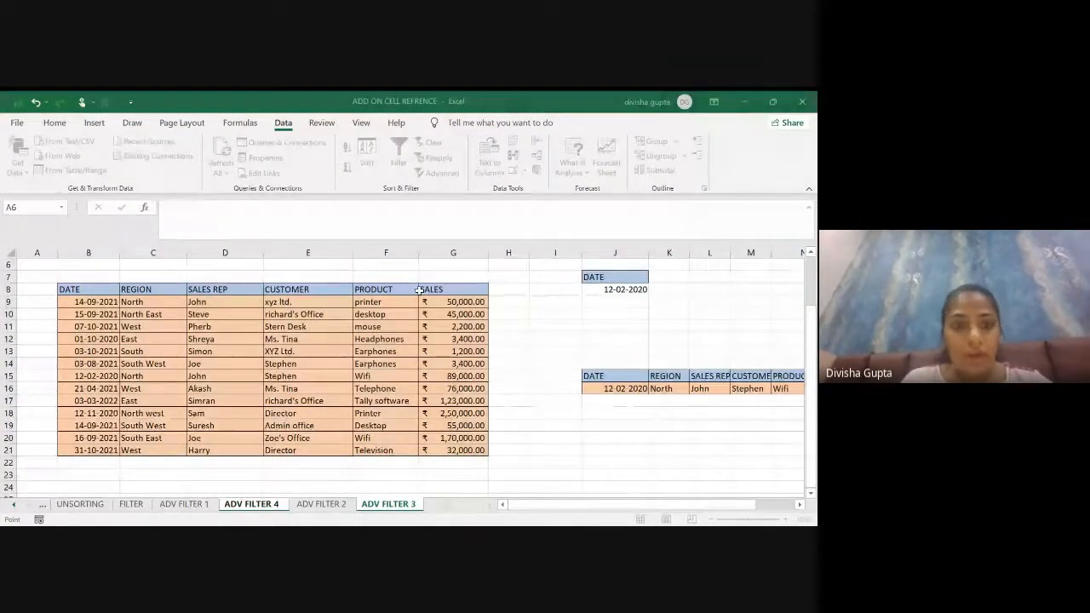
left_click(427, 316)
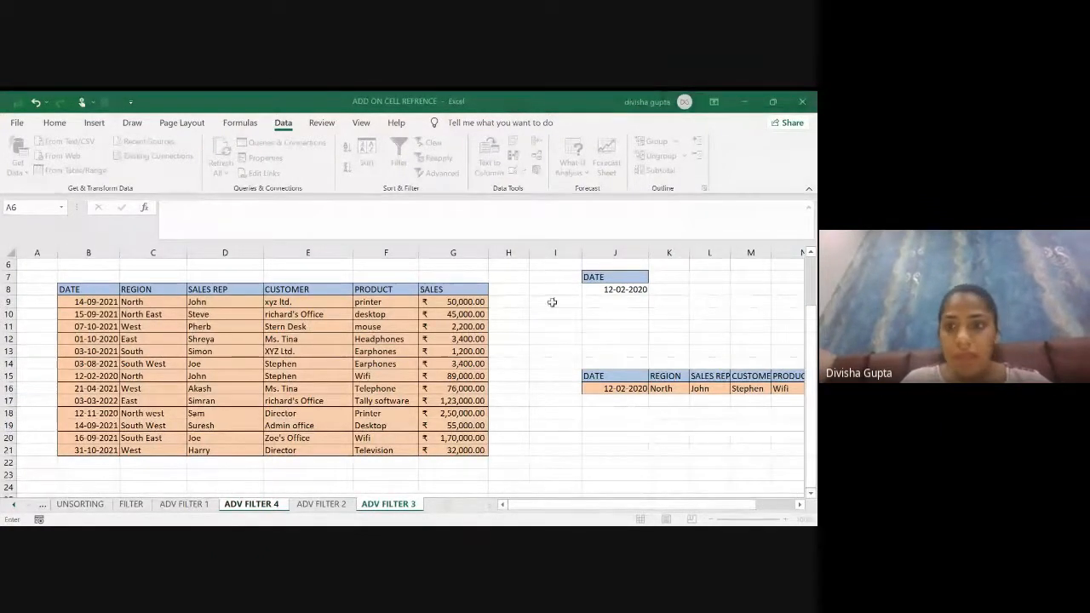
left_click(599, 278)
key("ctrl+shift+Down")
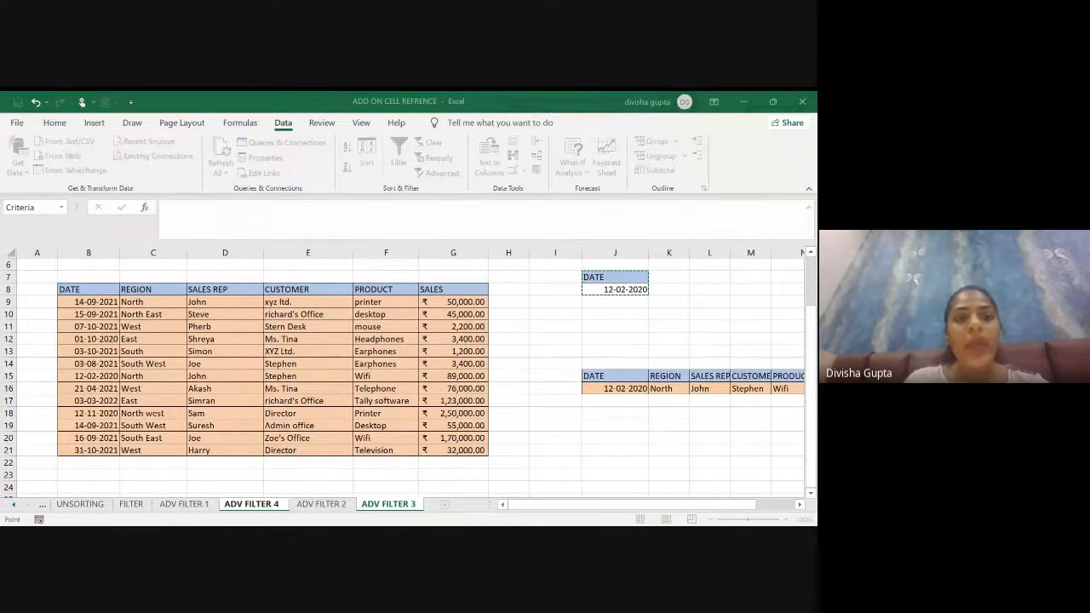
left_click(78, 343)
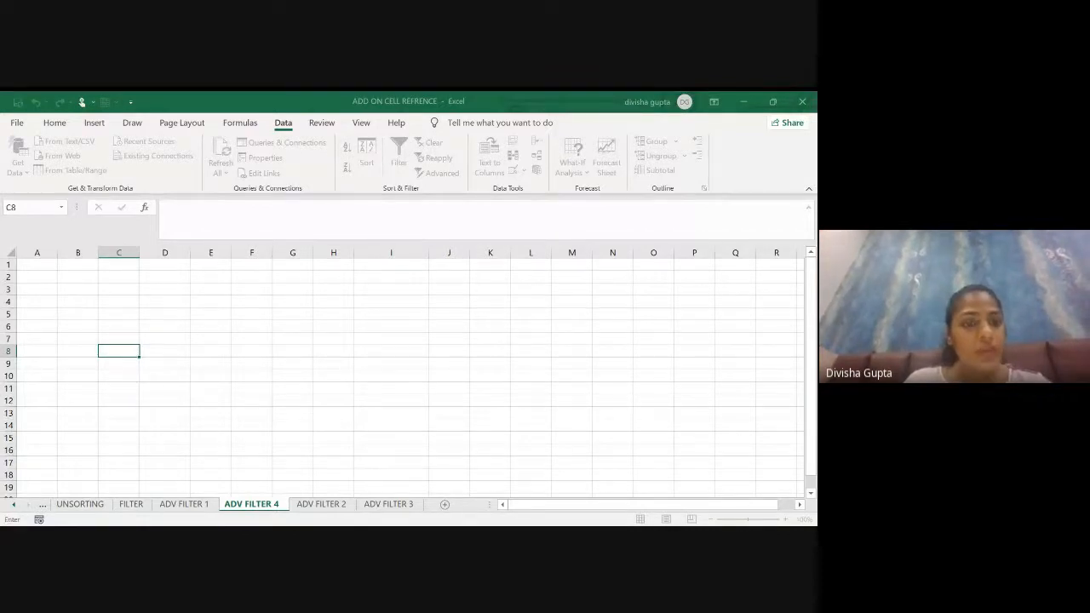
left_click(142, 374)
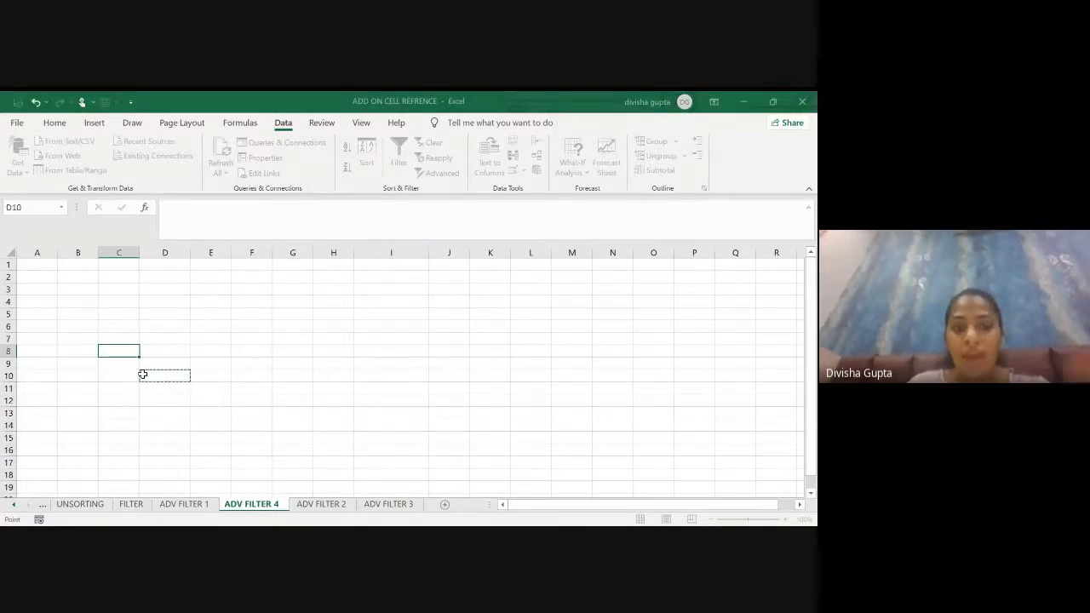
left_click(243, 367)
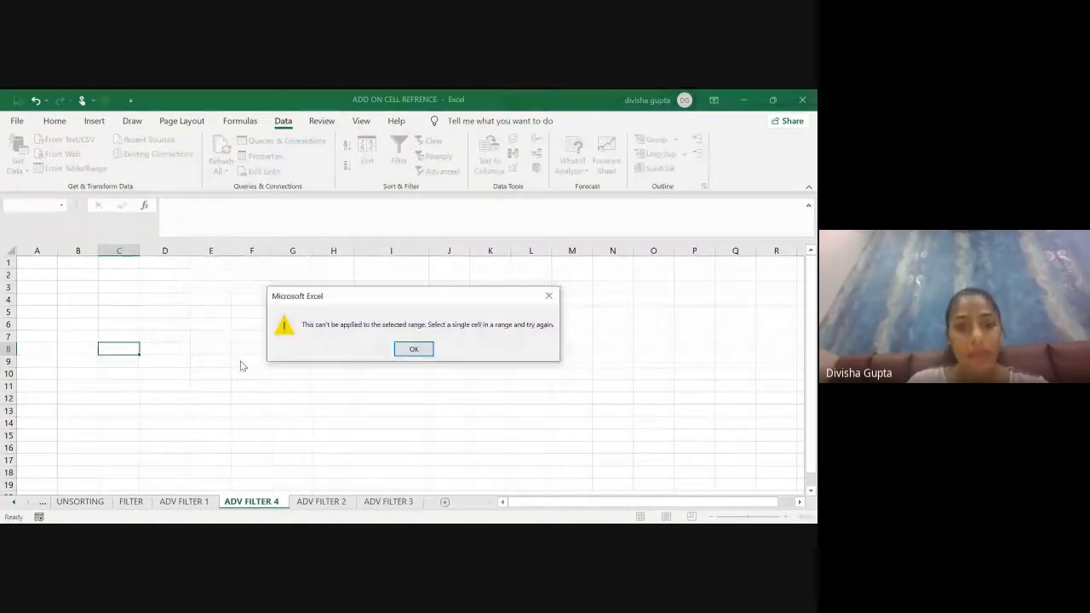
key("Return")
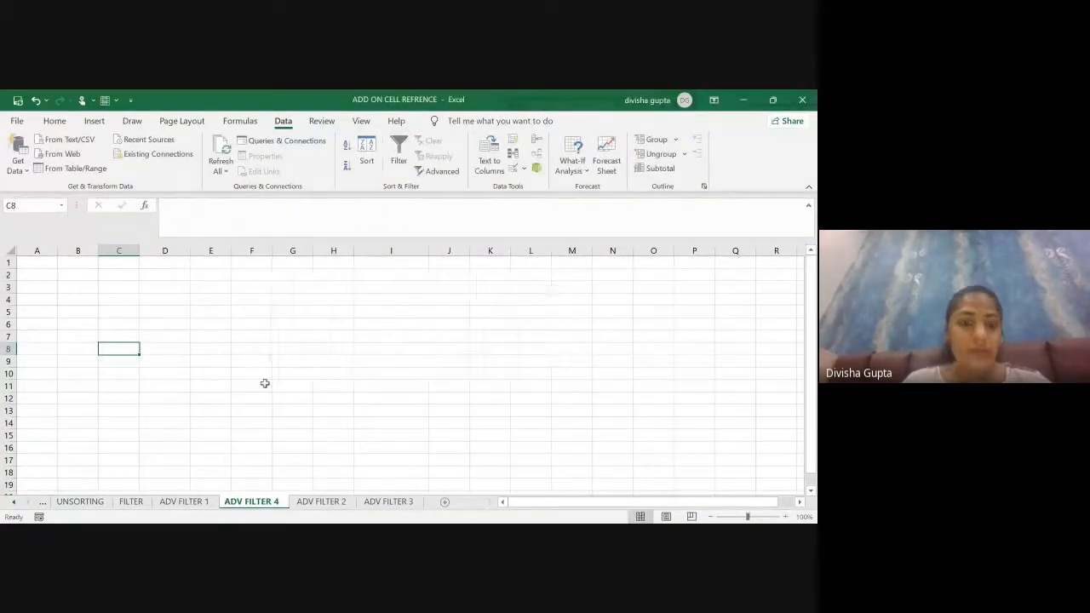
- Start a new Advanced Filter from cell C6 on ADV FILTER 4, with B8:G21 on ADV FILTER 3 as list range
left_click(388, 502)
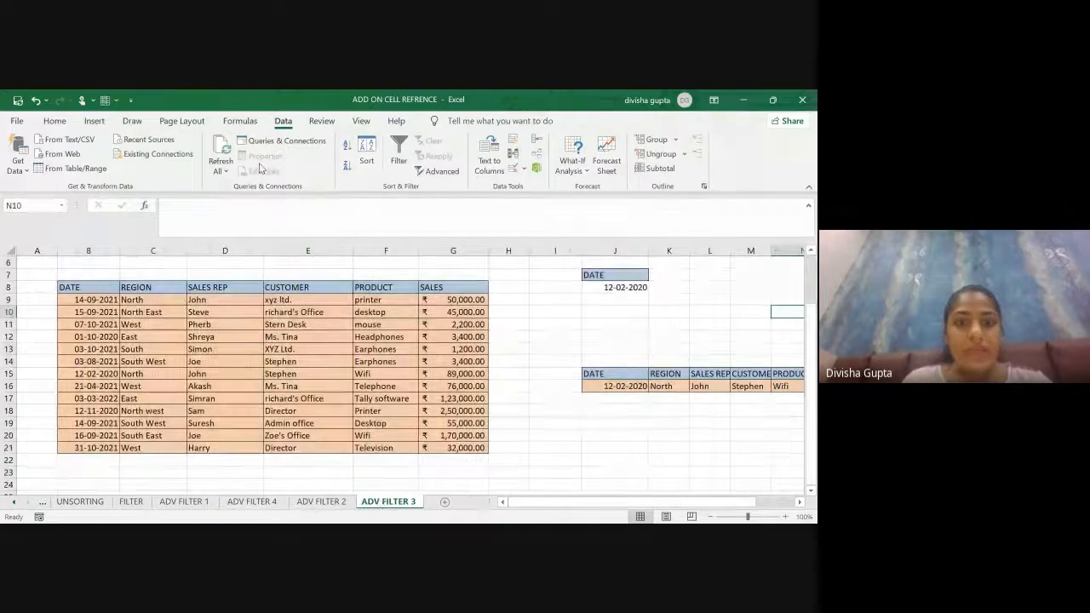
left_click(252, 502)
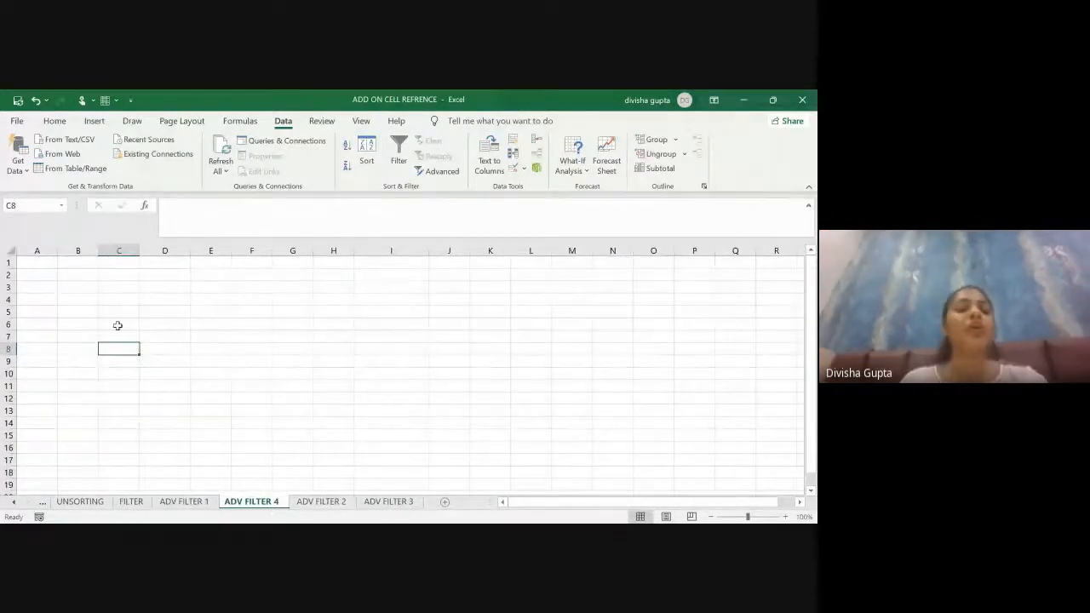
left_click(117, 325)
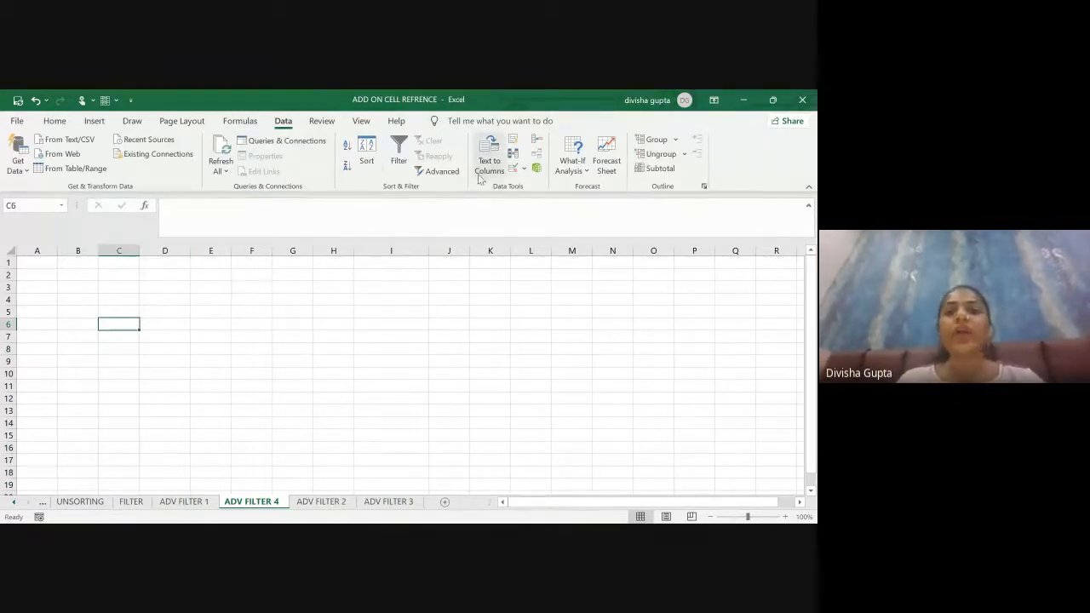
left_click(443, 169)
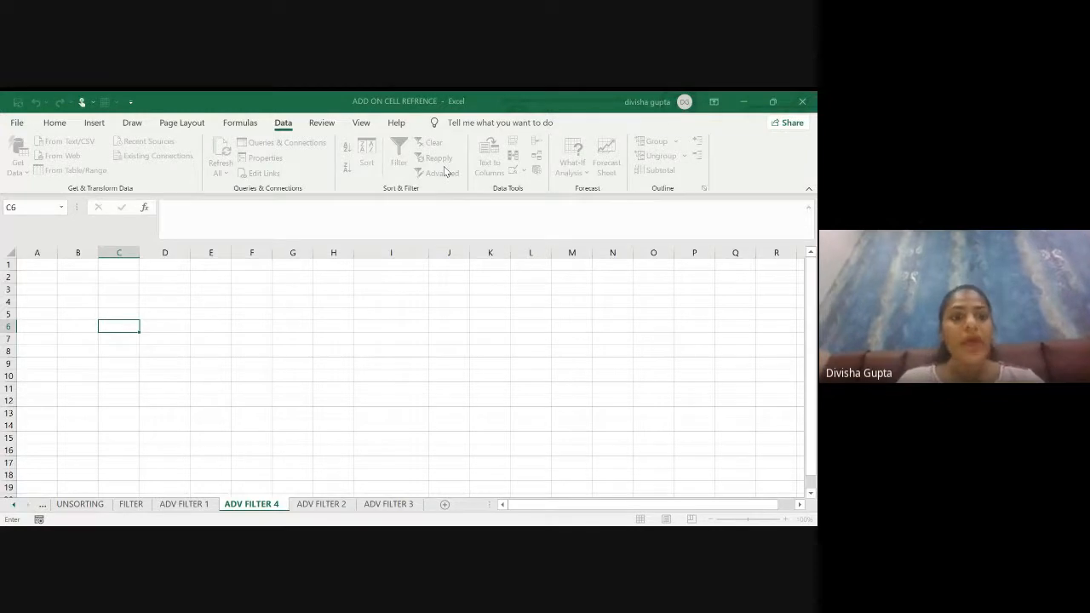
left_click(389, 503)
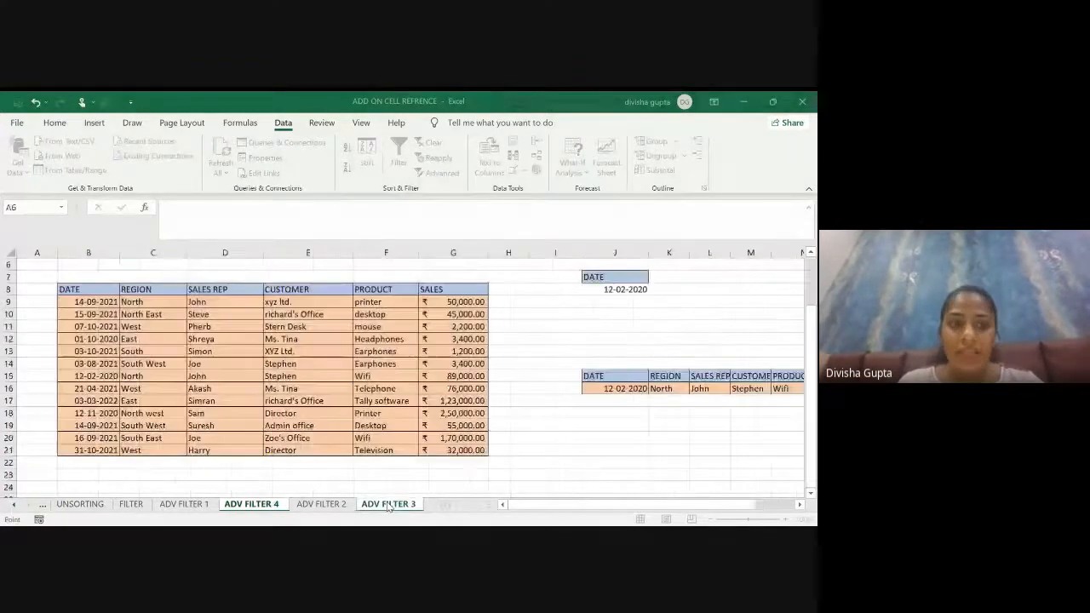
left_click(73, 290)
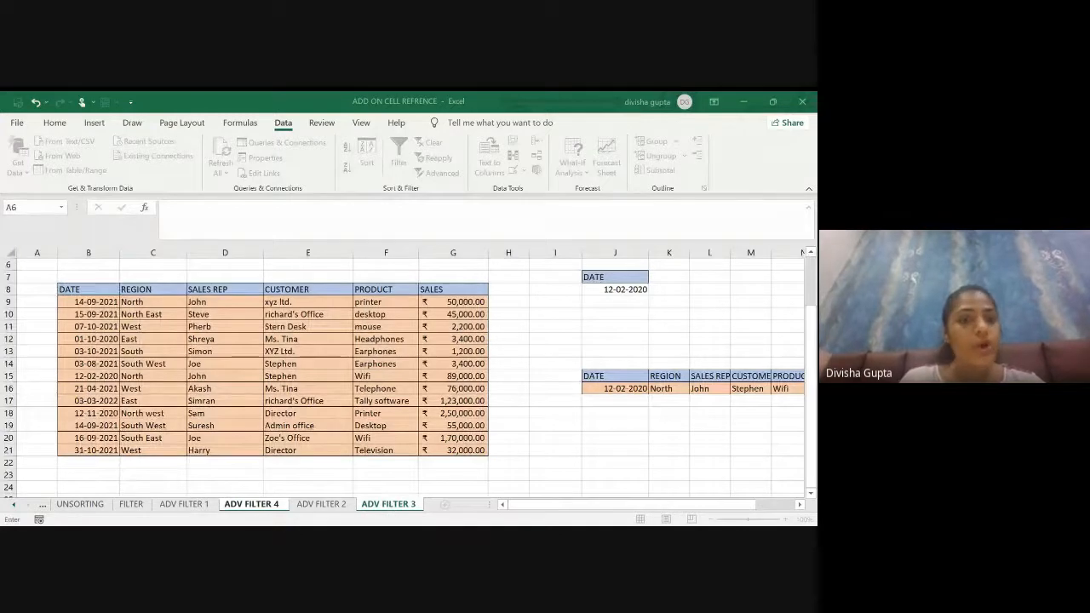
left_click(88, 293)
key("shift+Right")
key("shift+Right")
key("shift+Right")
key("shift+Down")
key("shift+Down")
key("shift+Down")
key("shift+Down")
key("shift+Down")
key("shift+Down")
key("shift+Down")
key("shift+Down")
key("shift+Down")
key("shift+Down")
key("shift+Down")
key("shift+Down")
key("shift+Down")
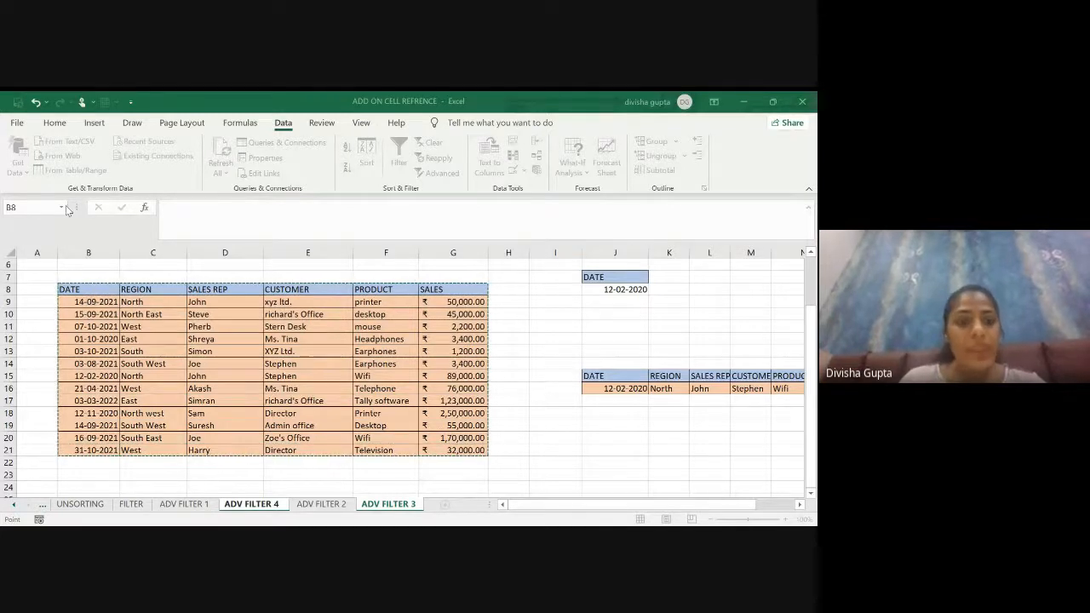
key("Tab")
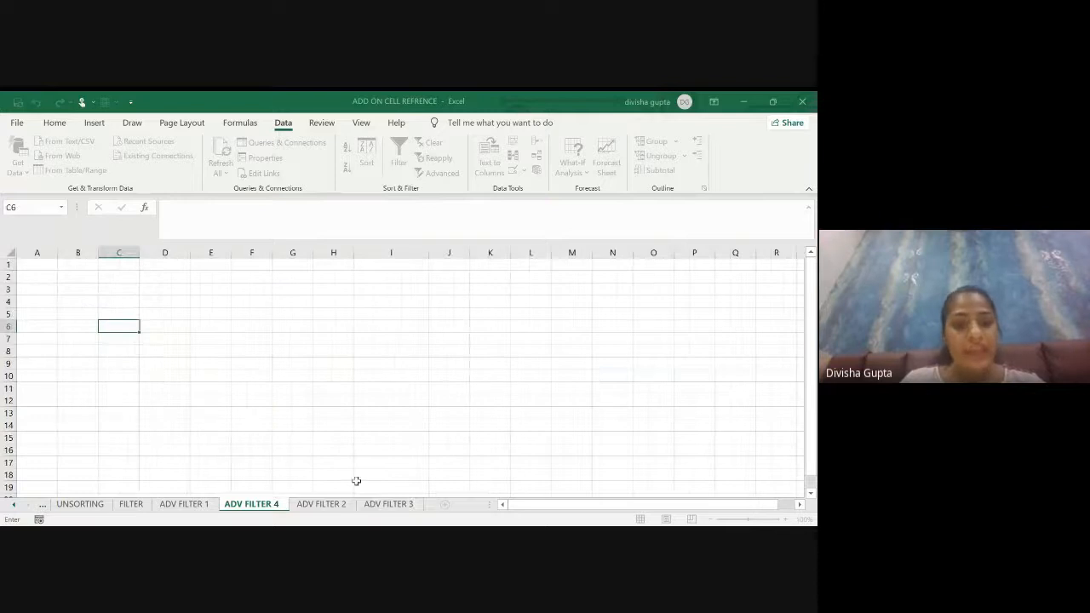
- Set the criteria range to J7:J8 on ADV FILTER 3 and extract the matching rows to cell C11 on ADV FILTER 4
left_click(389, 504)
left_click(621, 278)
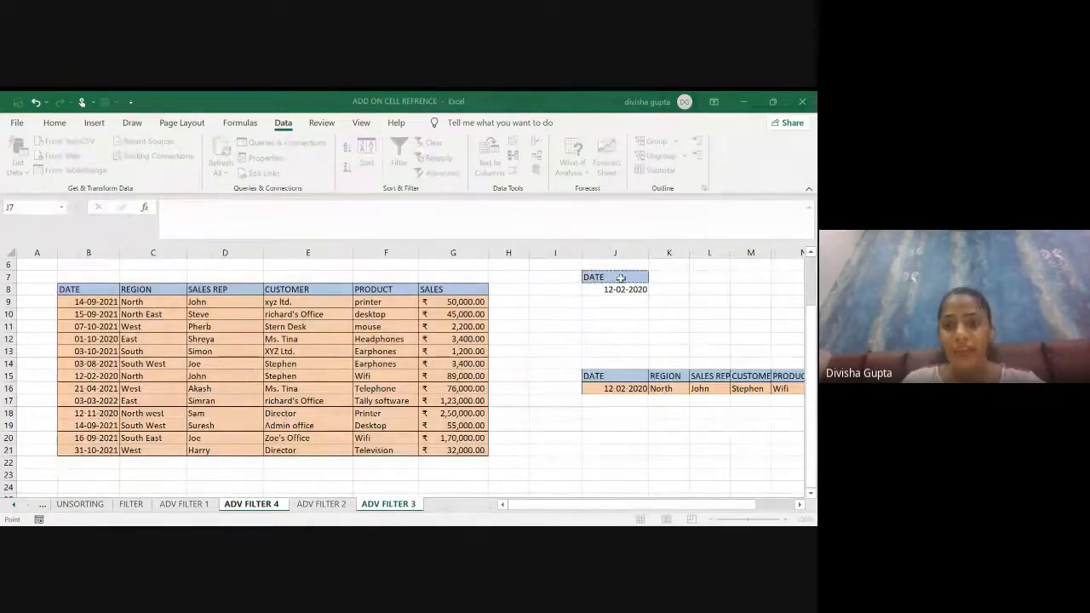
key("shift+Down")
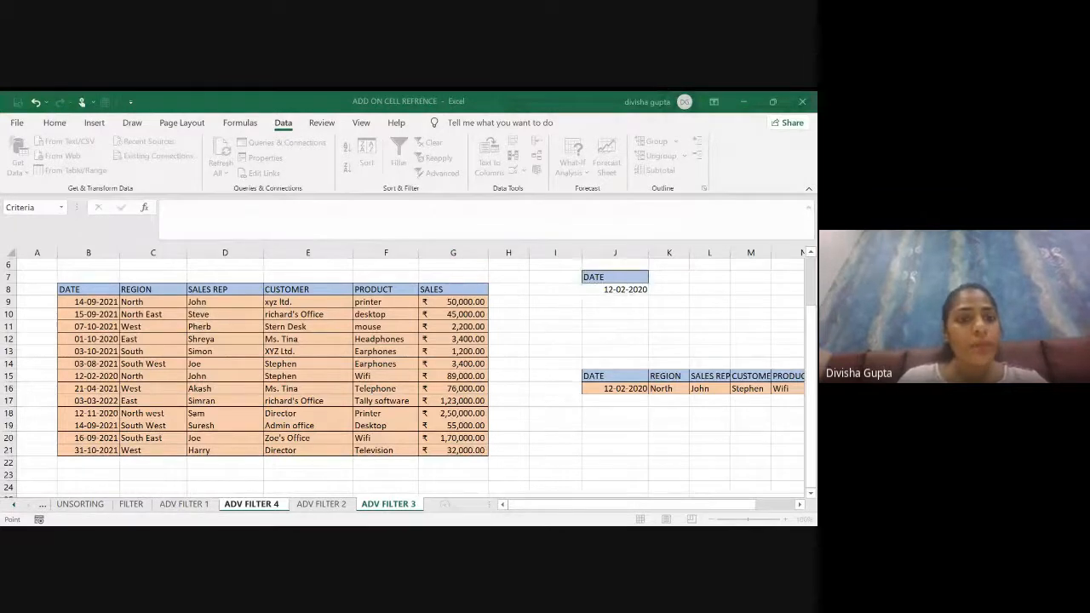
key("Tab")
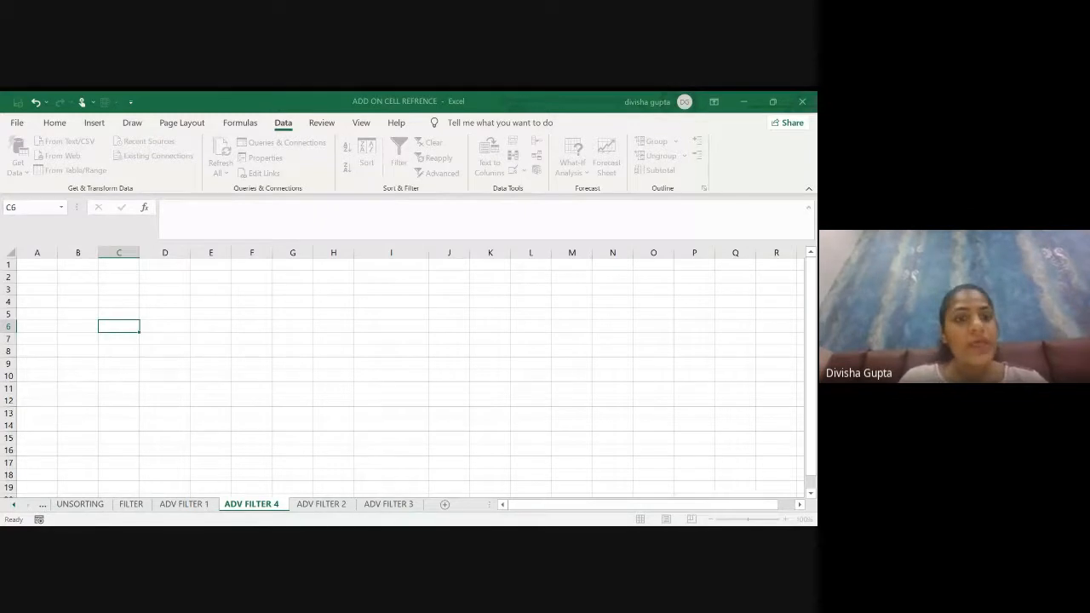
left_click(109, 389)
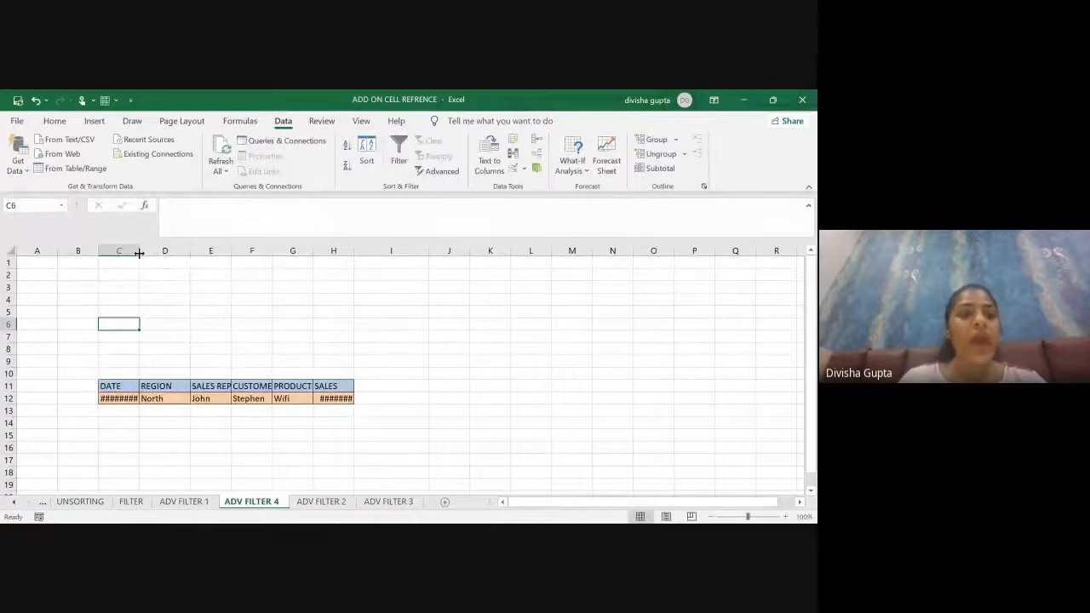
- Widen columns C and H on ADV FILTER 4 so the extracted date and sales amount fit
left_click_drag(139, 253, 167, 252)
left_click_drag(383, 253, 430, 260)
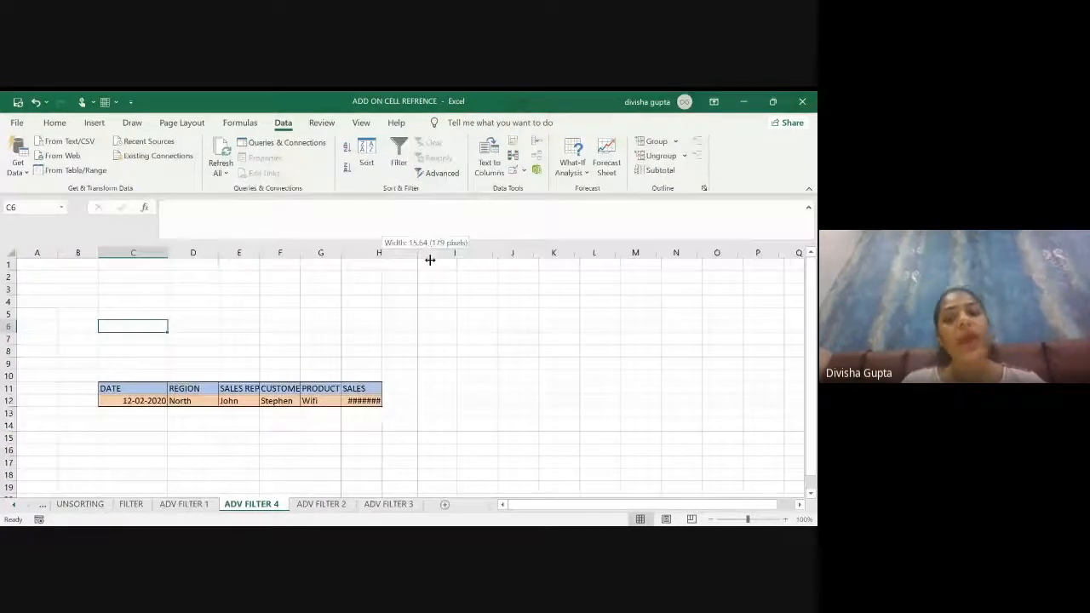
left_click_drag(430, 259, 432, 260)
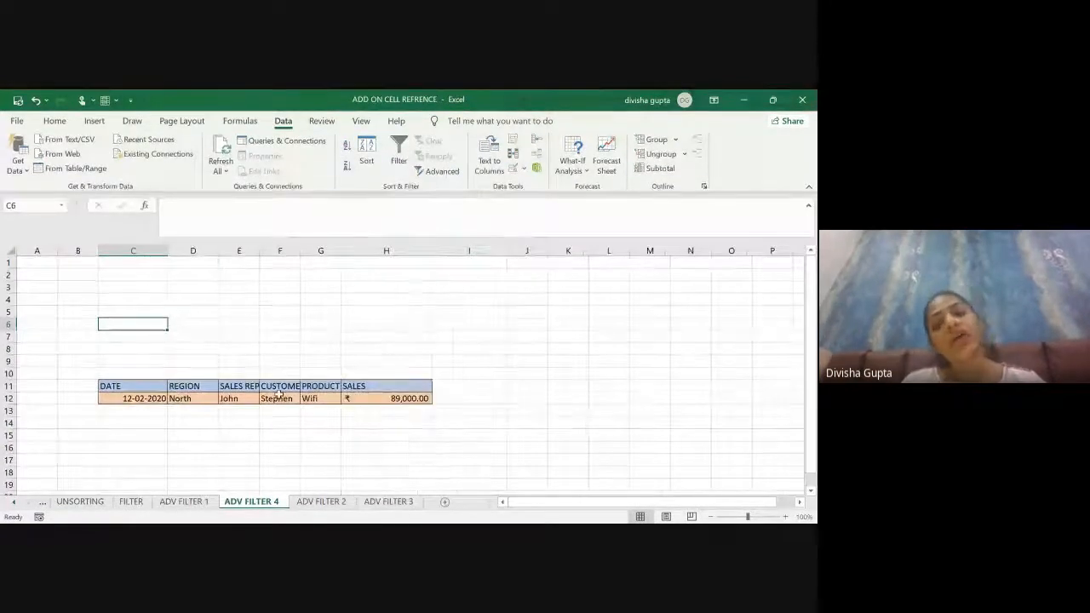
left_click(280, 462)
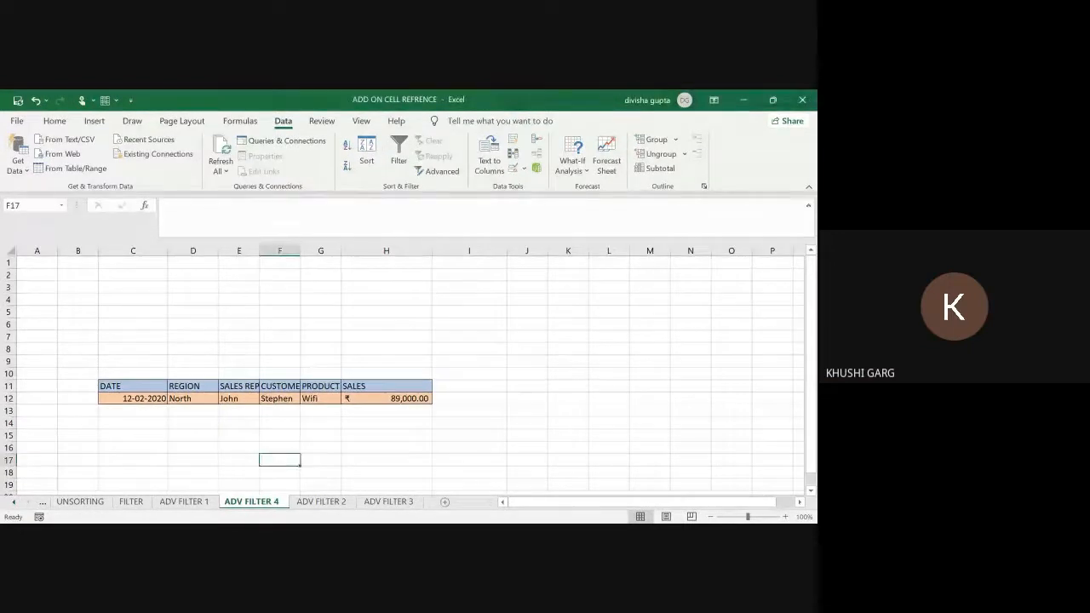
left_click(332, 302)
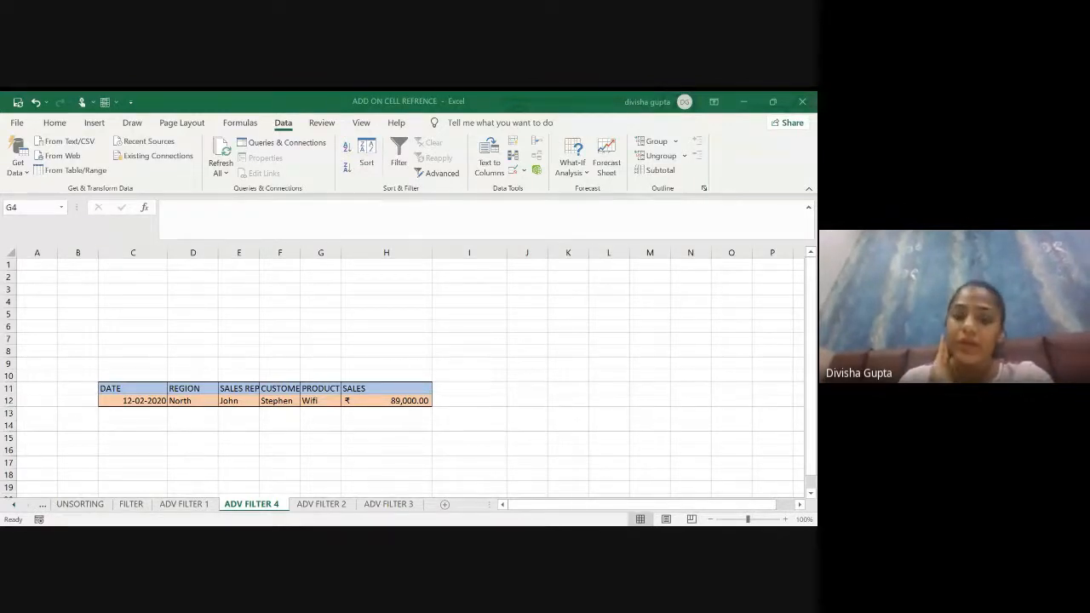
double_click(383, 310)
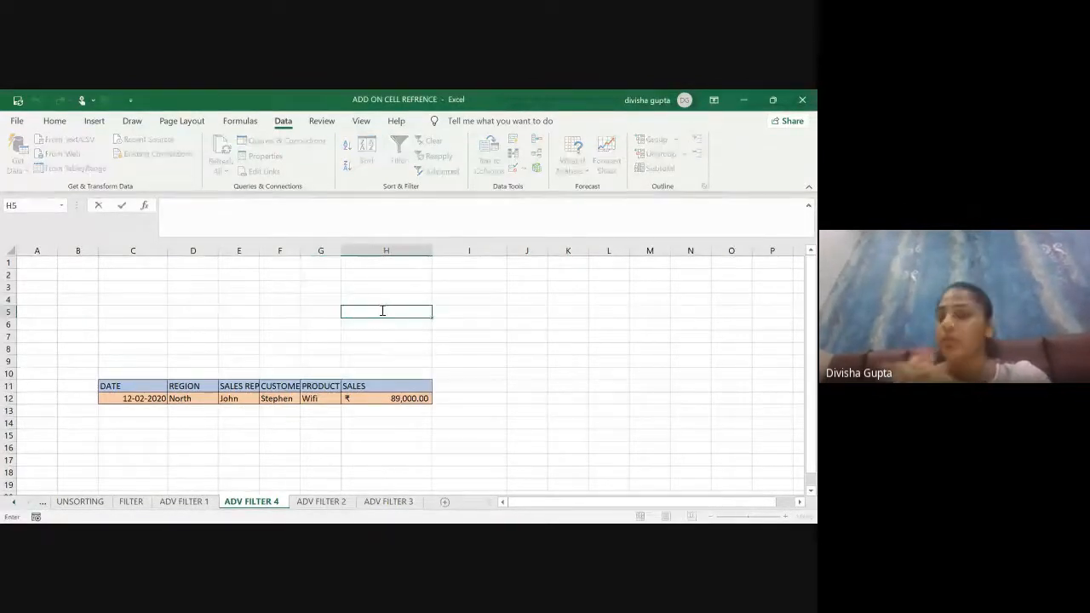
- Start another Advanced Filter from cell J7 on ADV FILTER 4, using the sales table B8:G21 on ADV FILTER 3 as list range
left_click(508, 341)
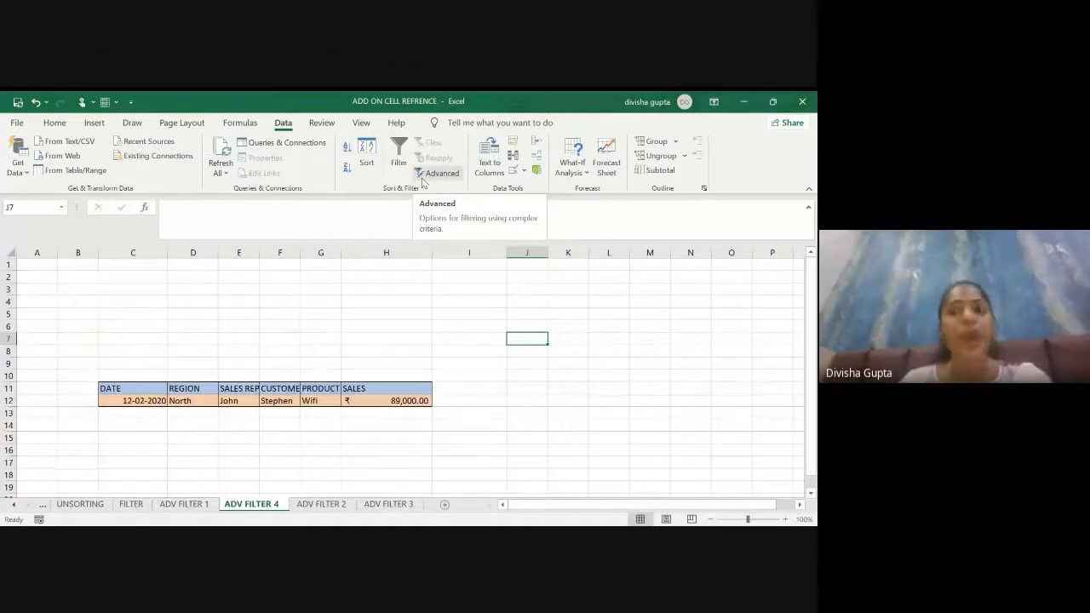
left_click(422, 178)
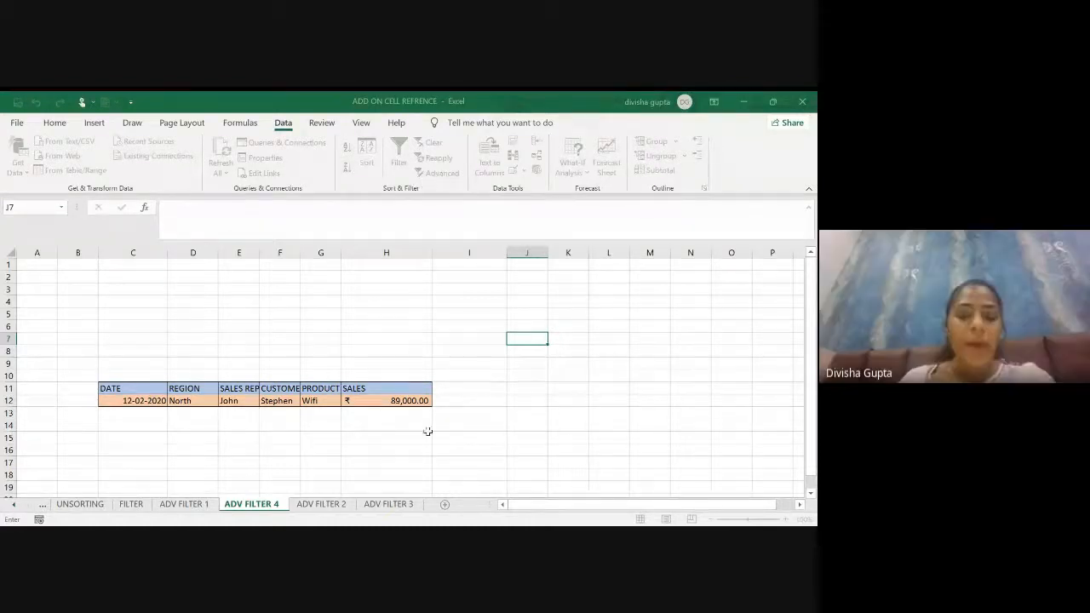
left_click(388, 504)
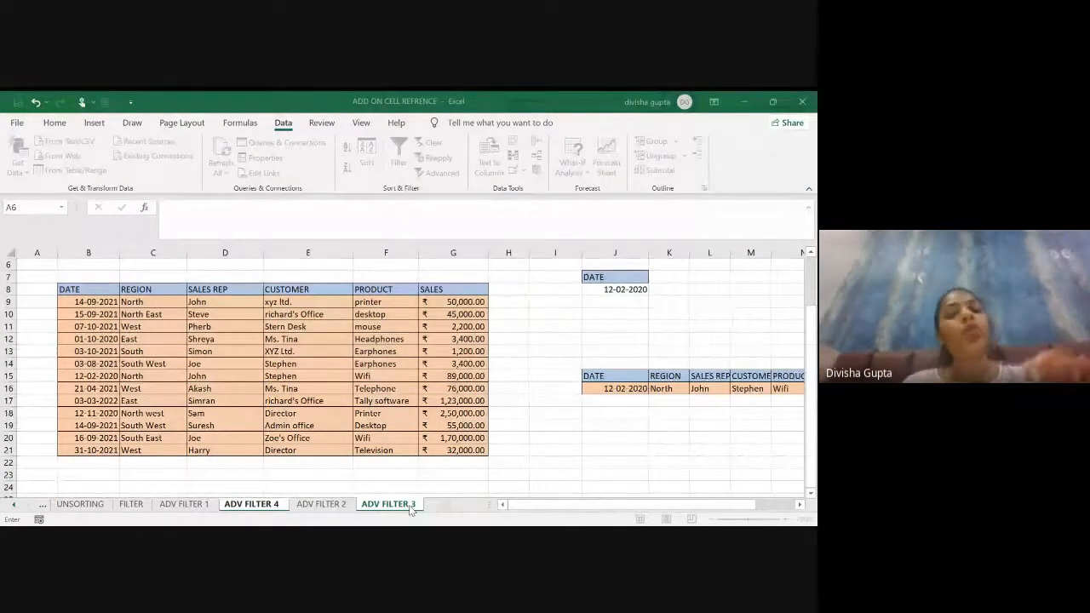
left_click(73, 290)
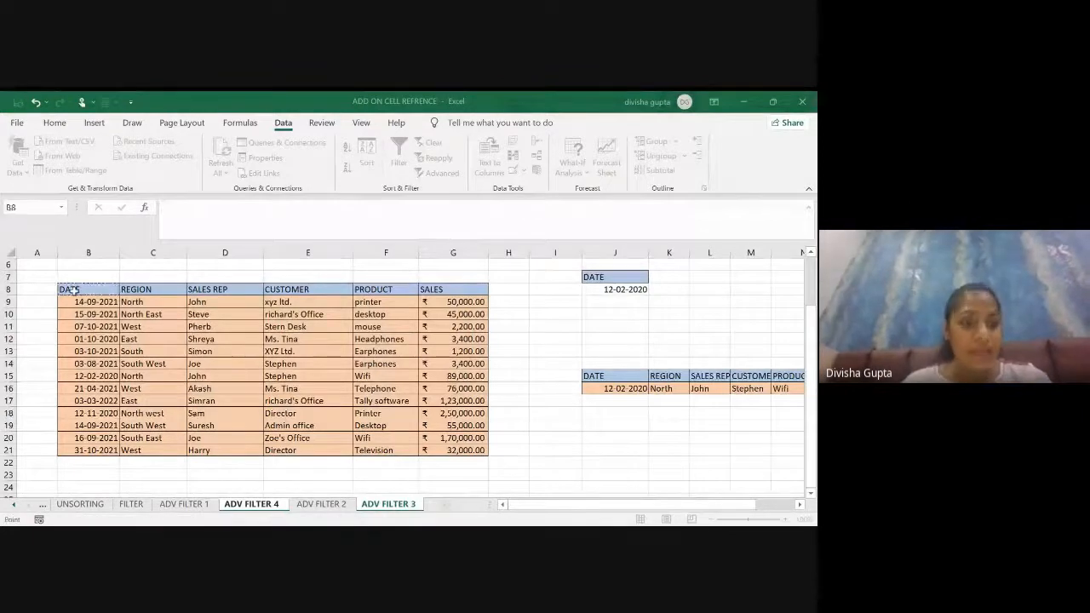
key("ctrl+shift+Right")
key("shift+Down")
key("shift+Down")
key("shift+Down")
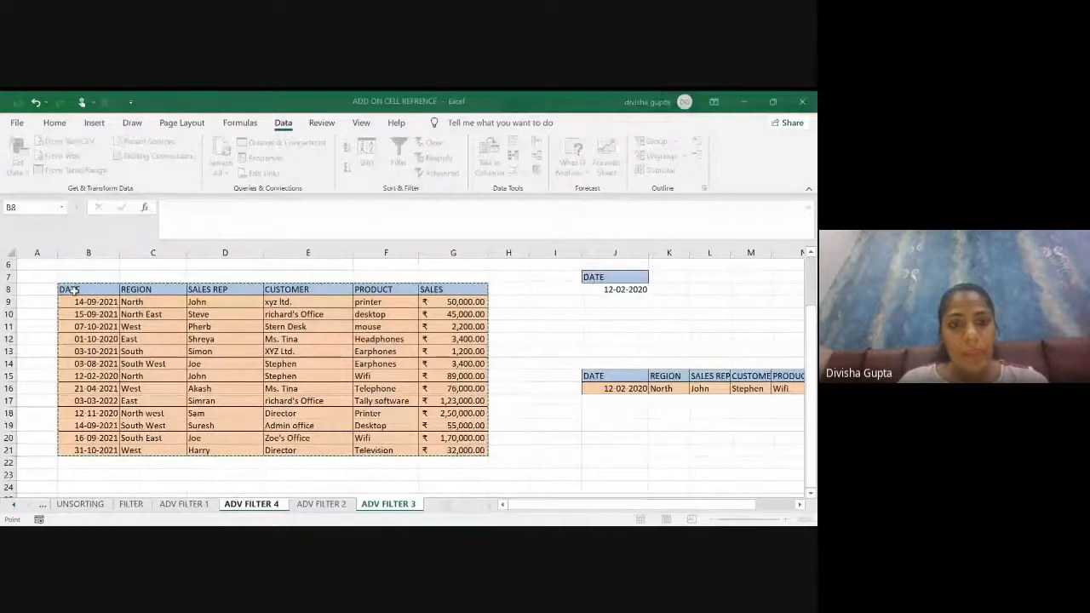
key("Return")
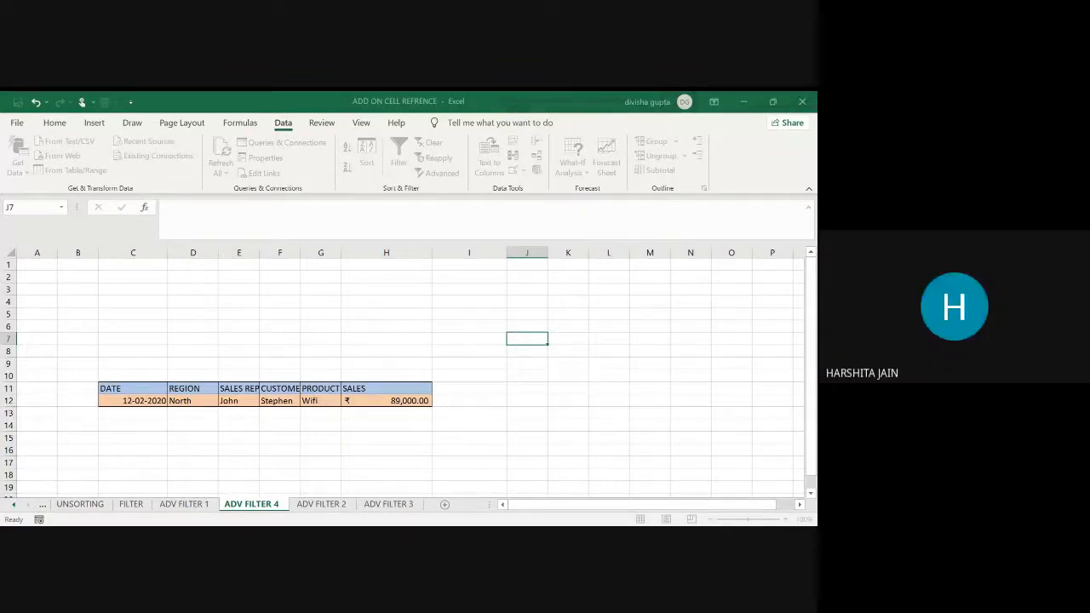
left_click(388, 504)
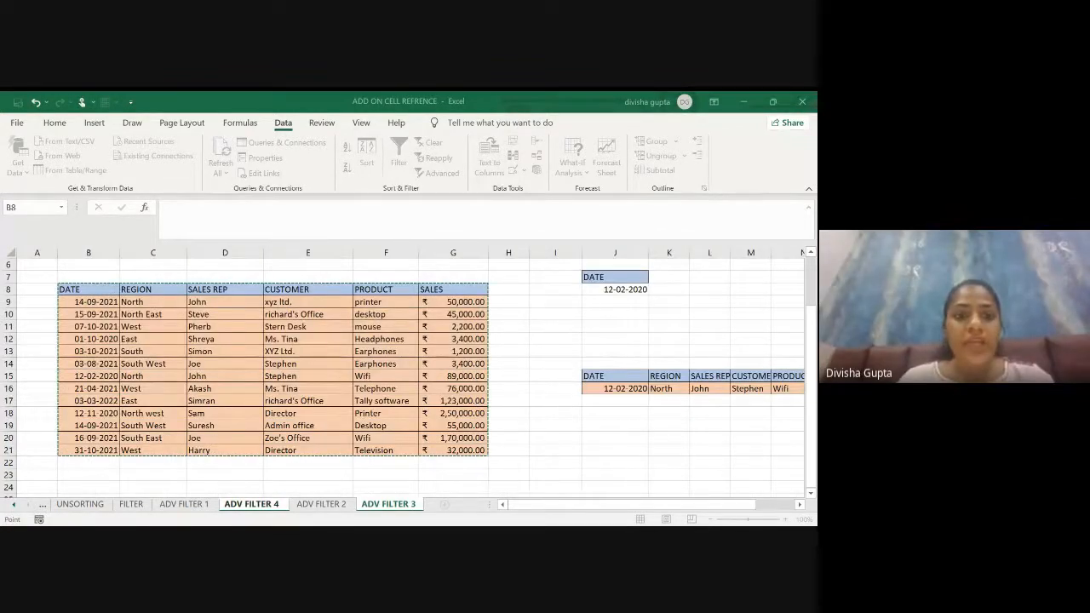
key("Tab")
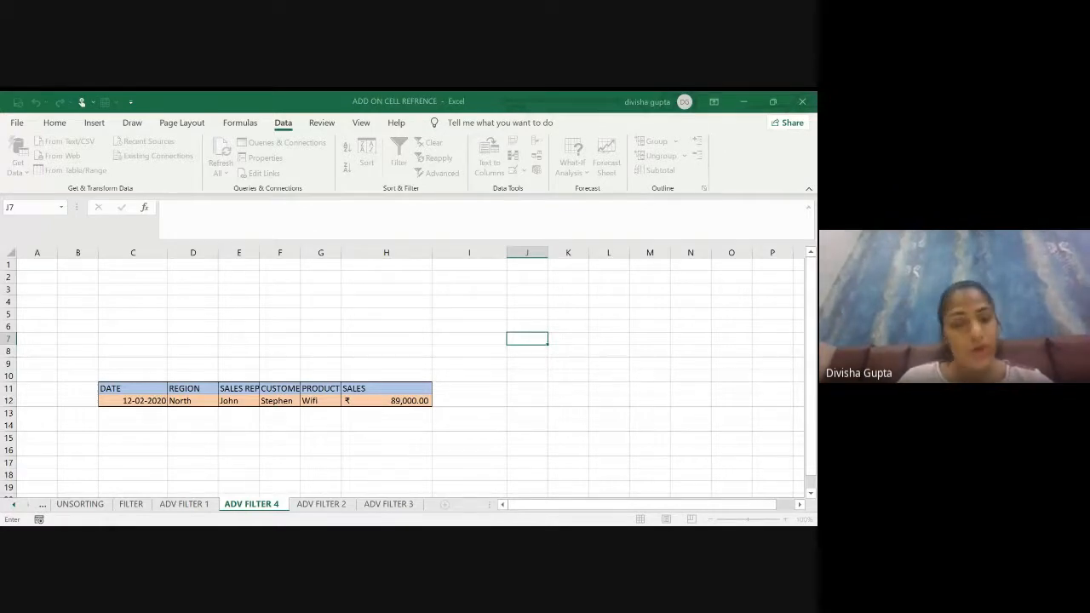
- Set the criteria range to J7:J8 on ADV FILTER 3 and extract the matching rows to cell C16 on ADV FILTER 4
left_click(392, 504)
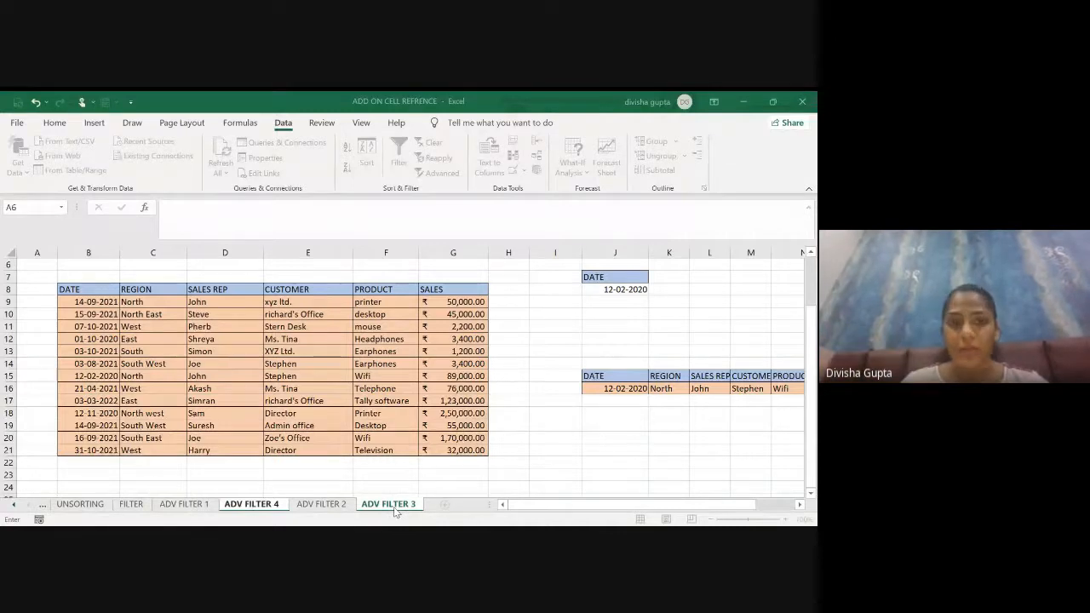
left_click(626, 273)
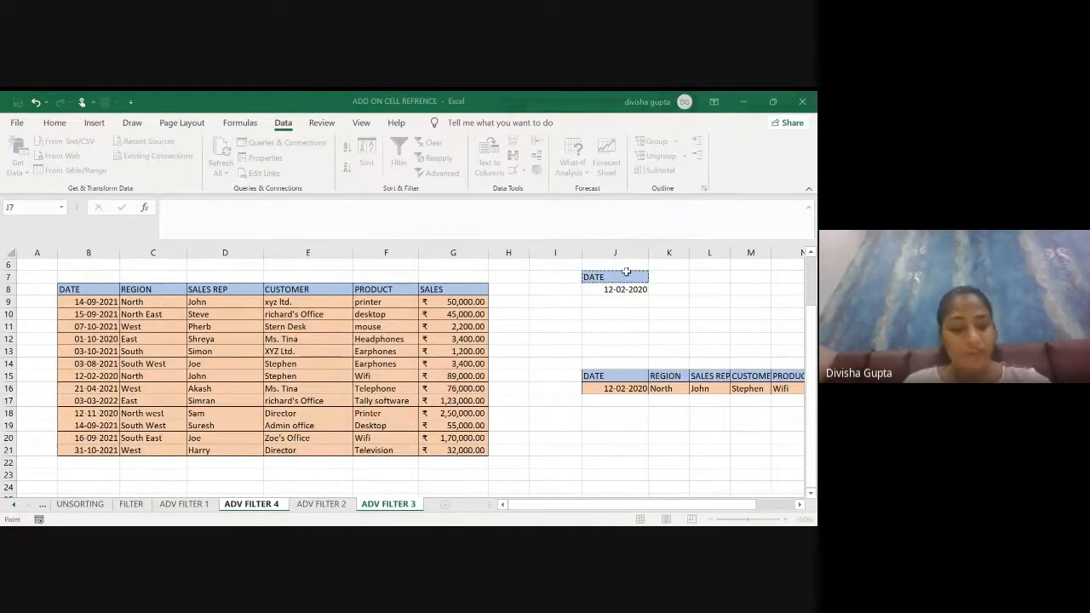
key("shift+Down")
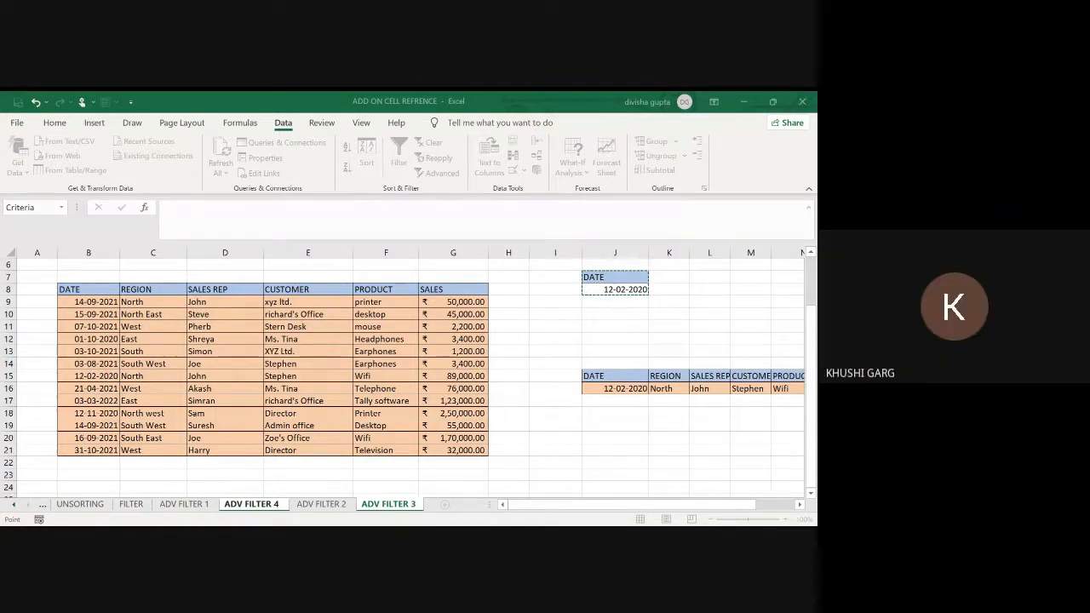
key("Return")
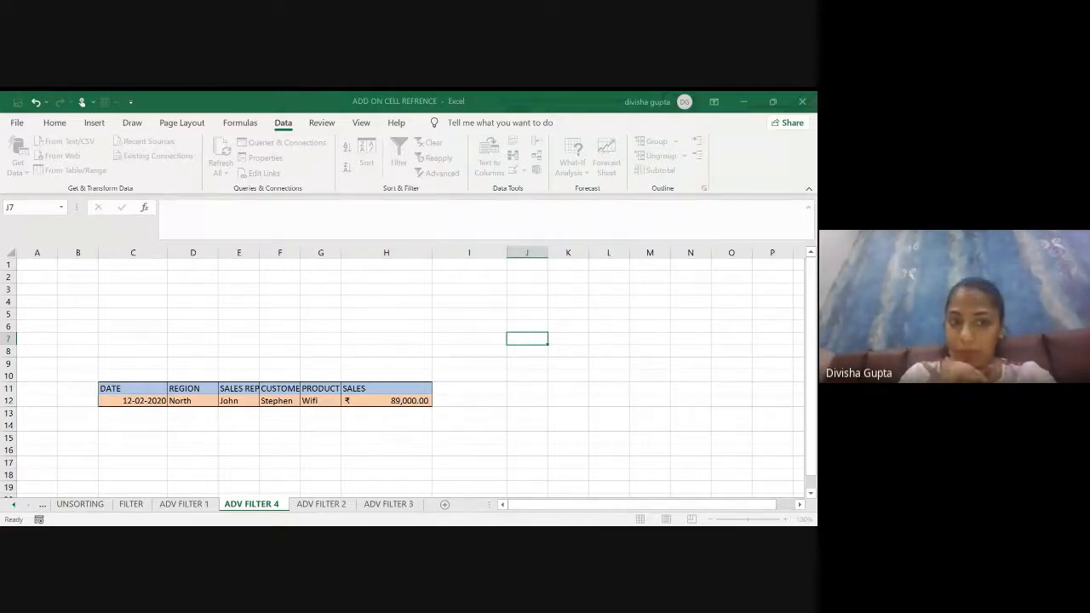
left_click_drag(133, 388, 386, 388)
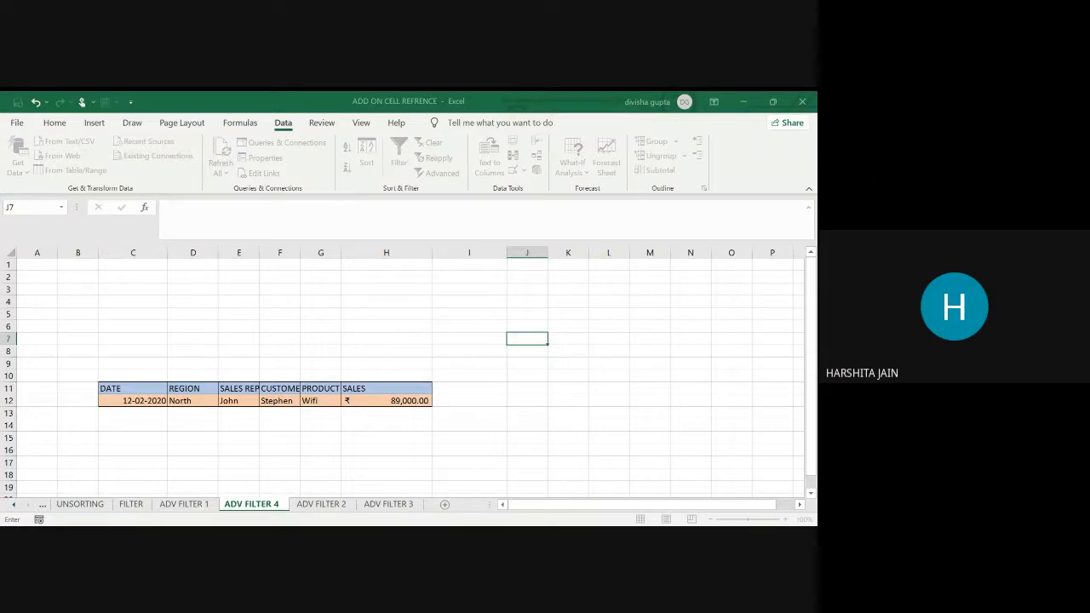
left_click(147, 446)
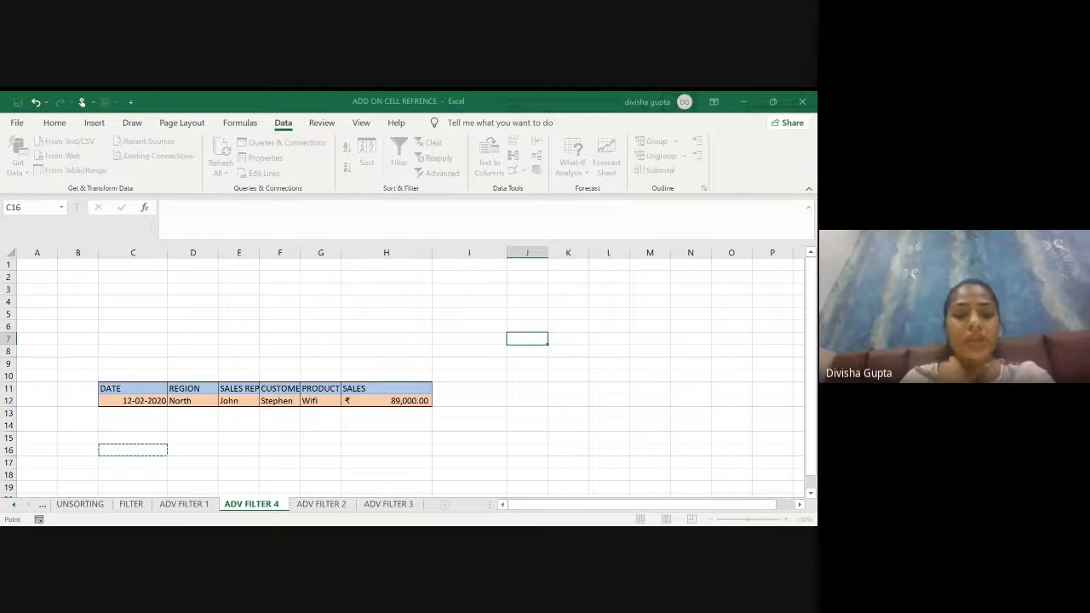
key("Escape")
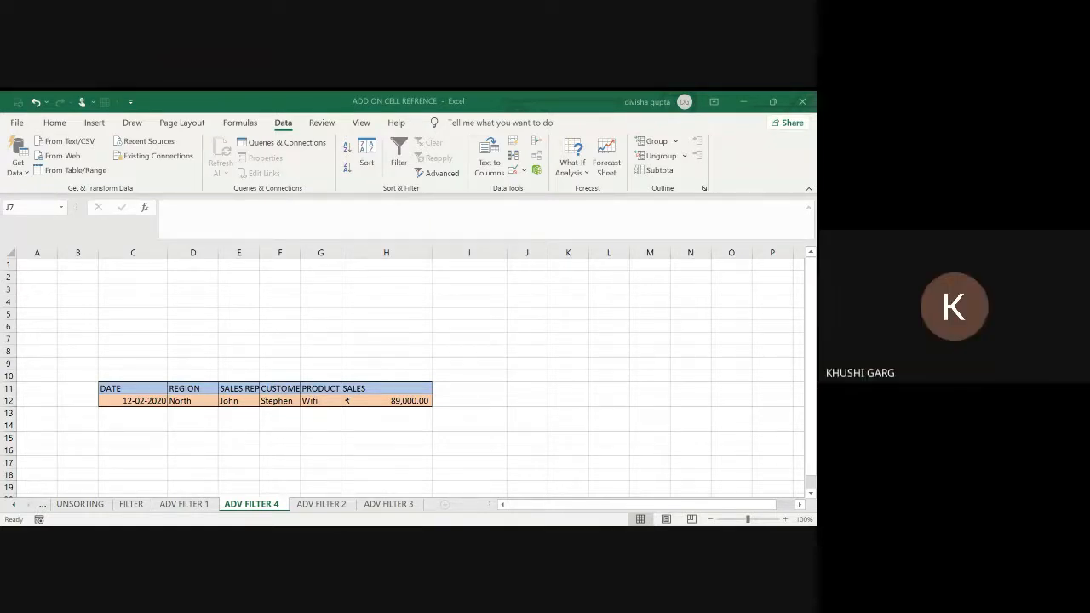
key("Return")
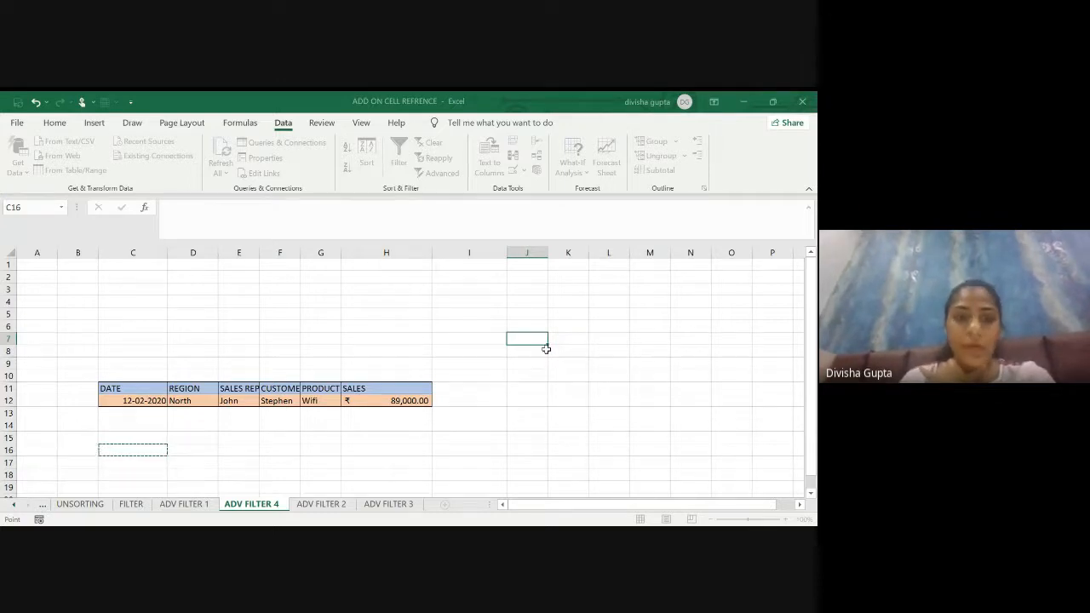
key("Escape")
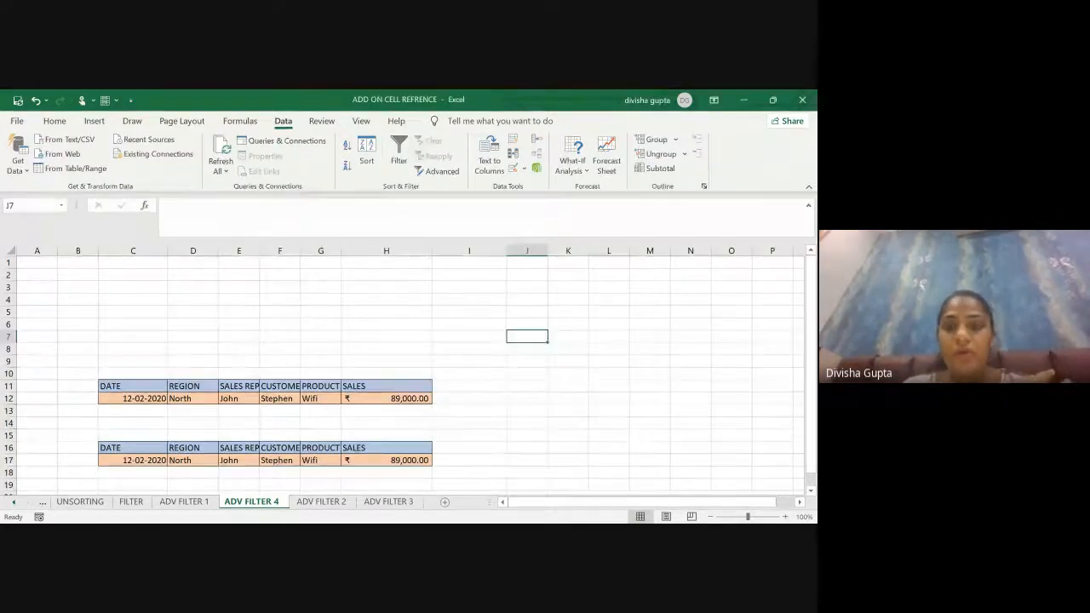
- Return to the ADV FILTER 3 sheet with the source sales table
left_click(387, 503)
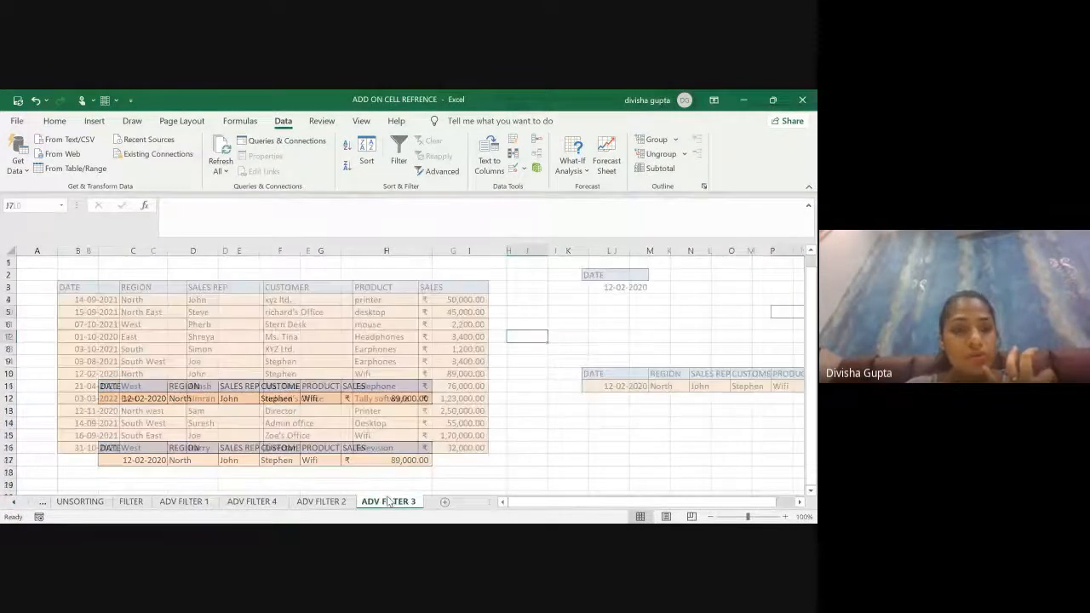